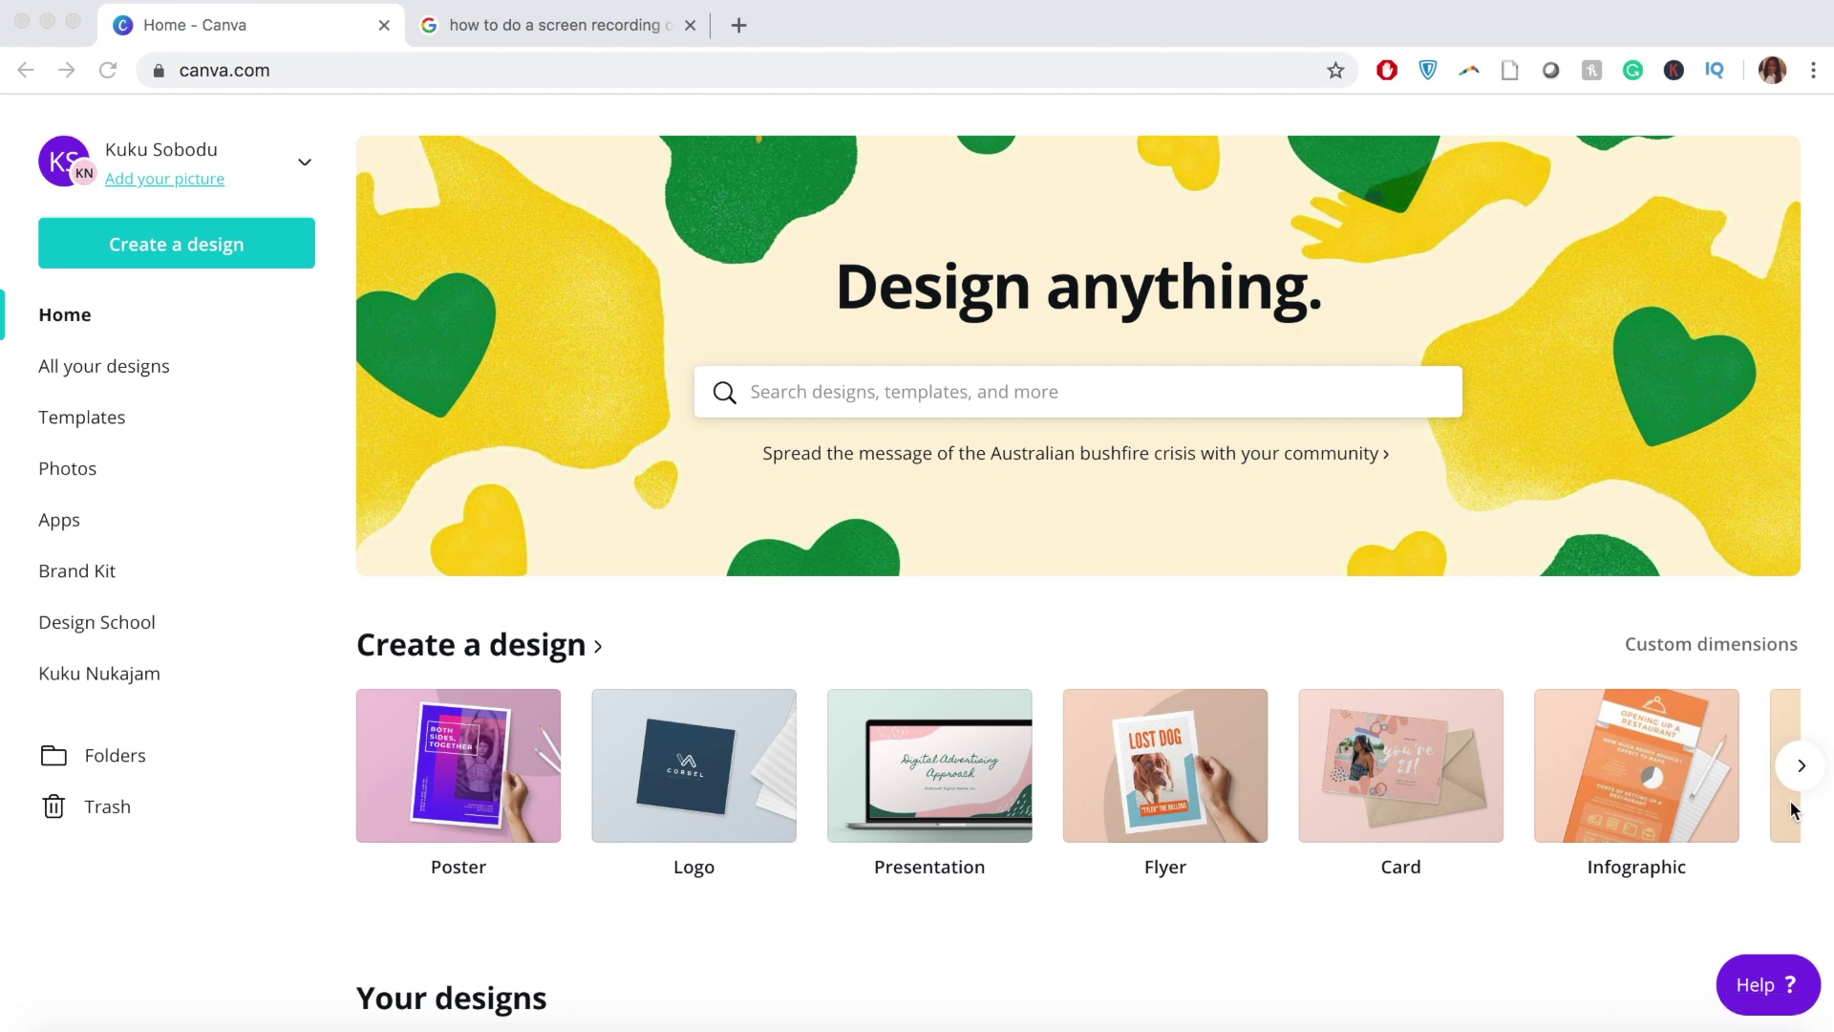
Step: Browse the home page's design types and the row of previously made designs
scroll(1793, 812, "down", 5)
scroll(1791, 805, "up", 1)
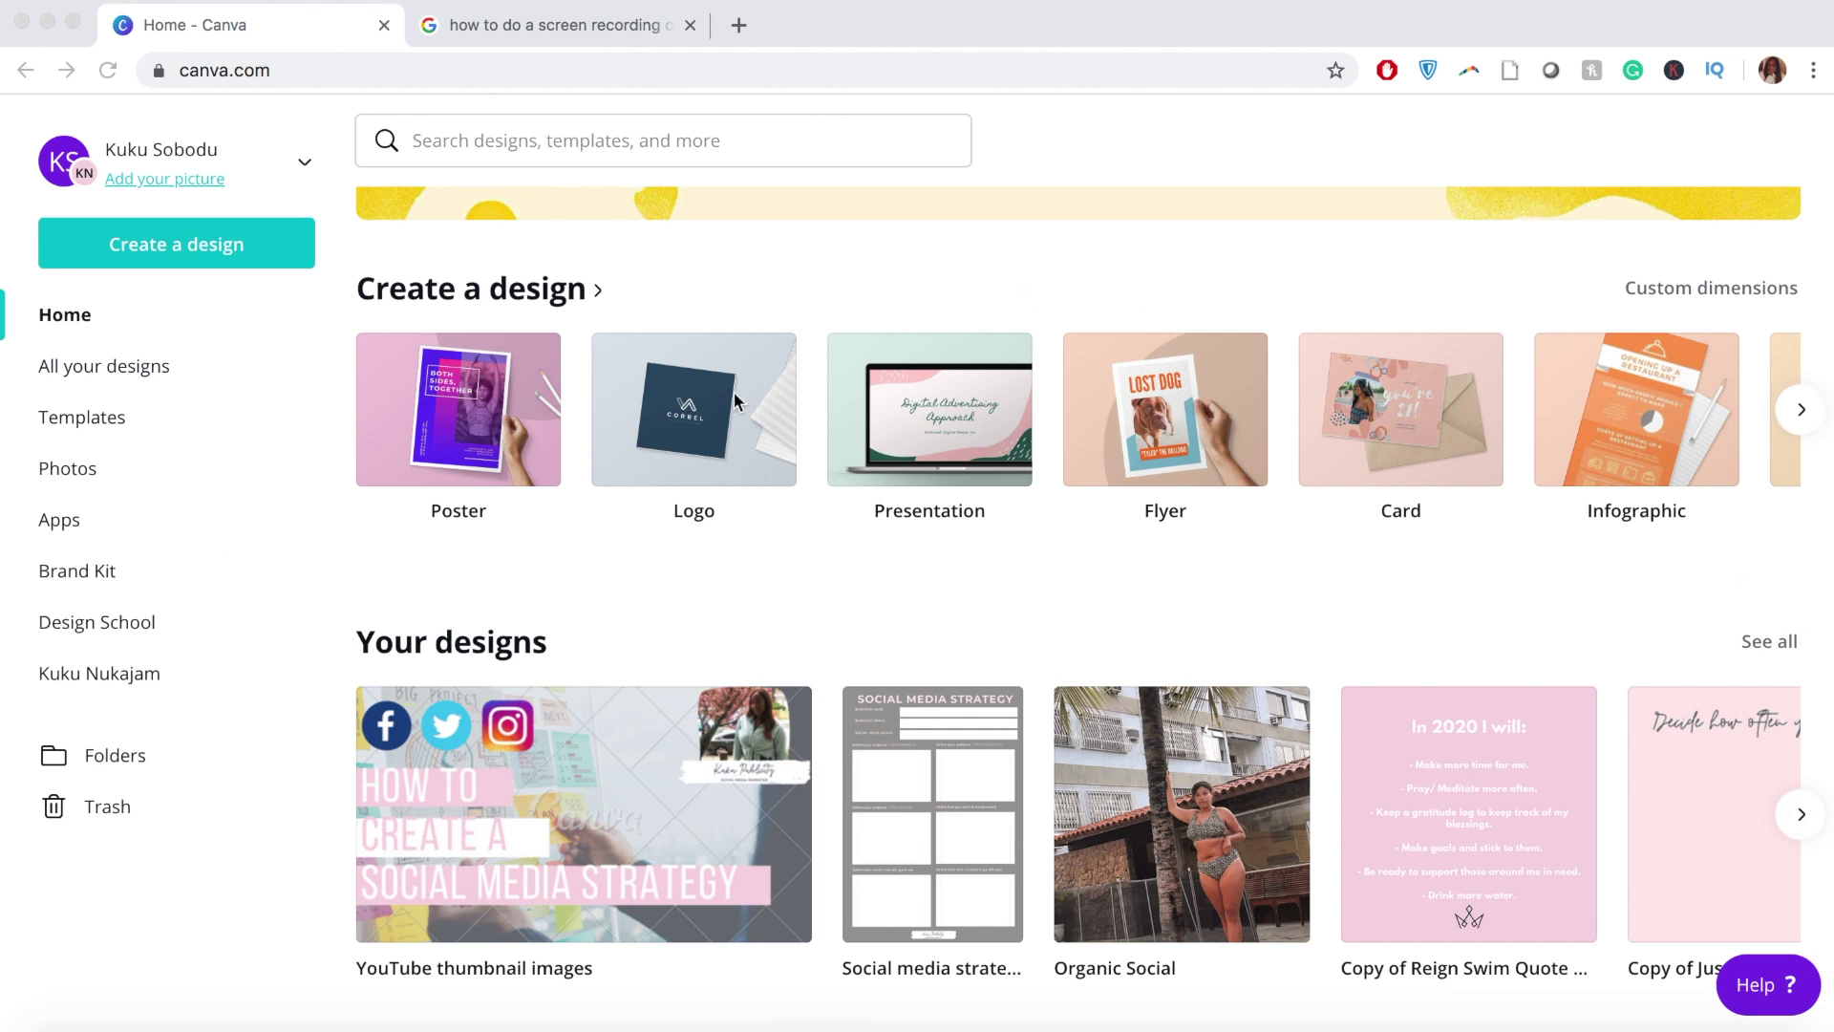
scroll(939, 651, "down", 1)
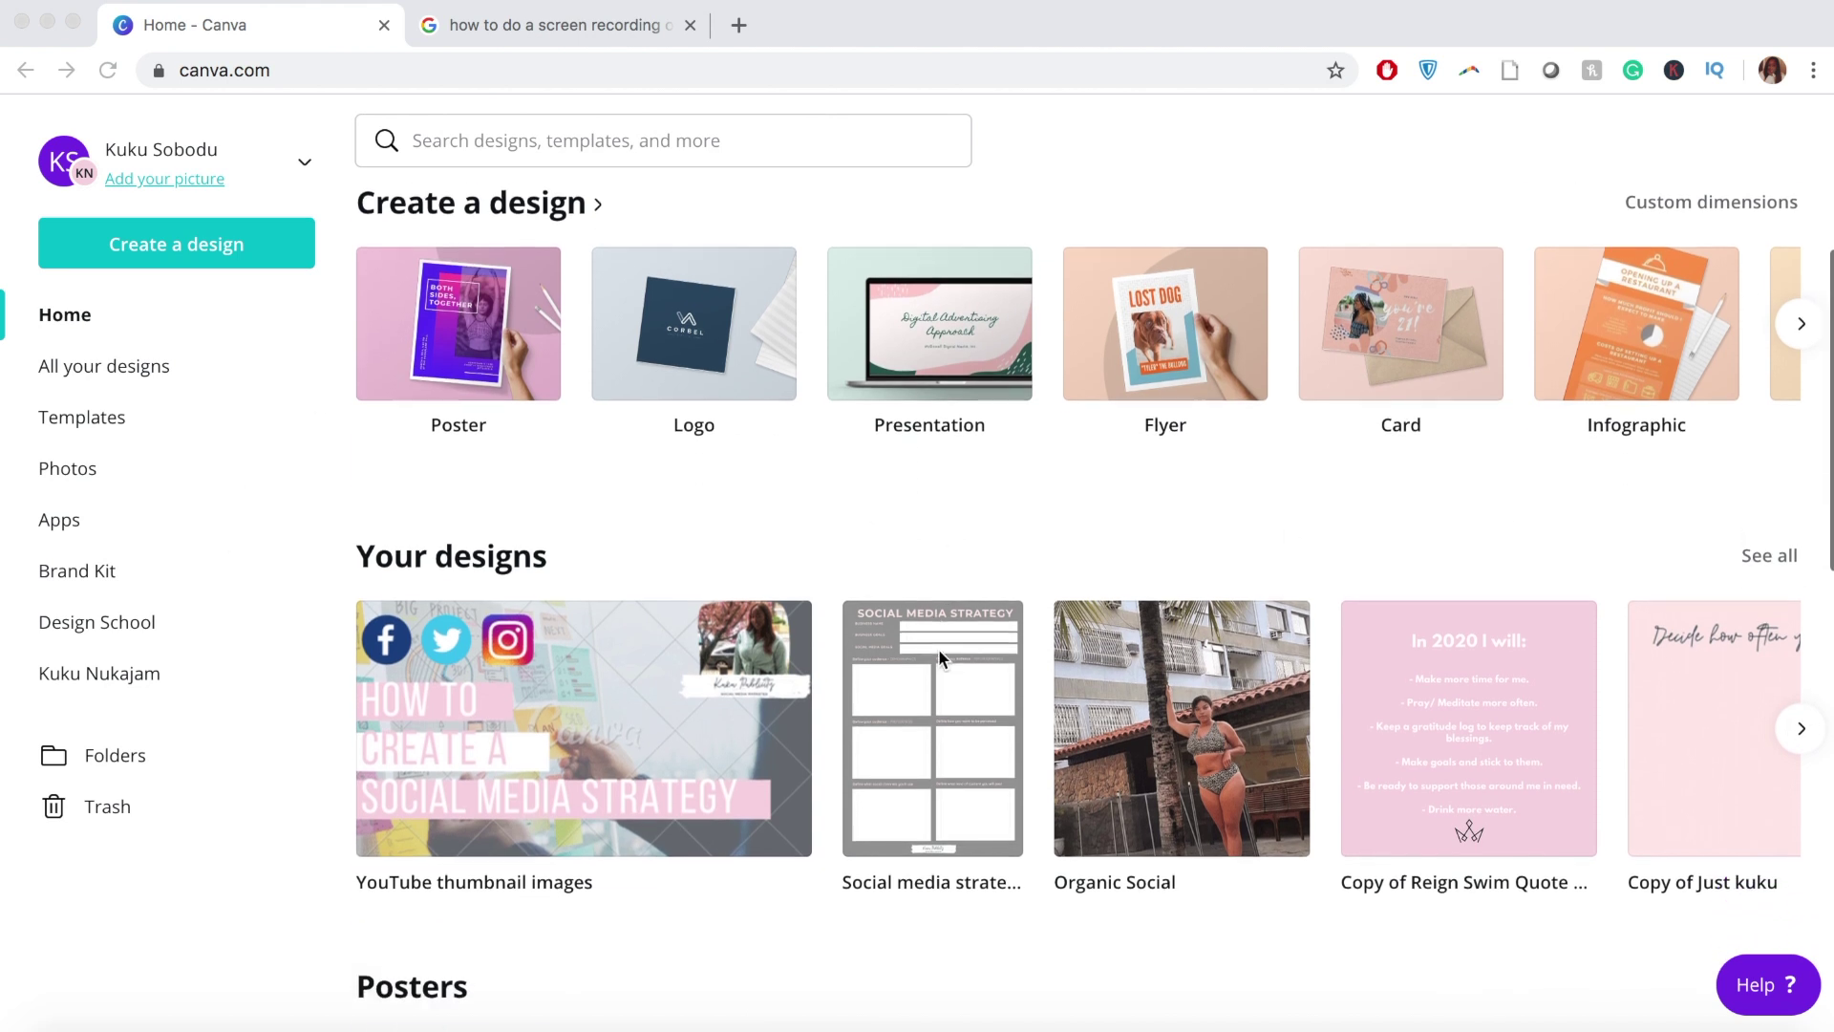
left_click(1802, 732)
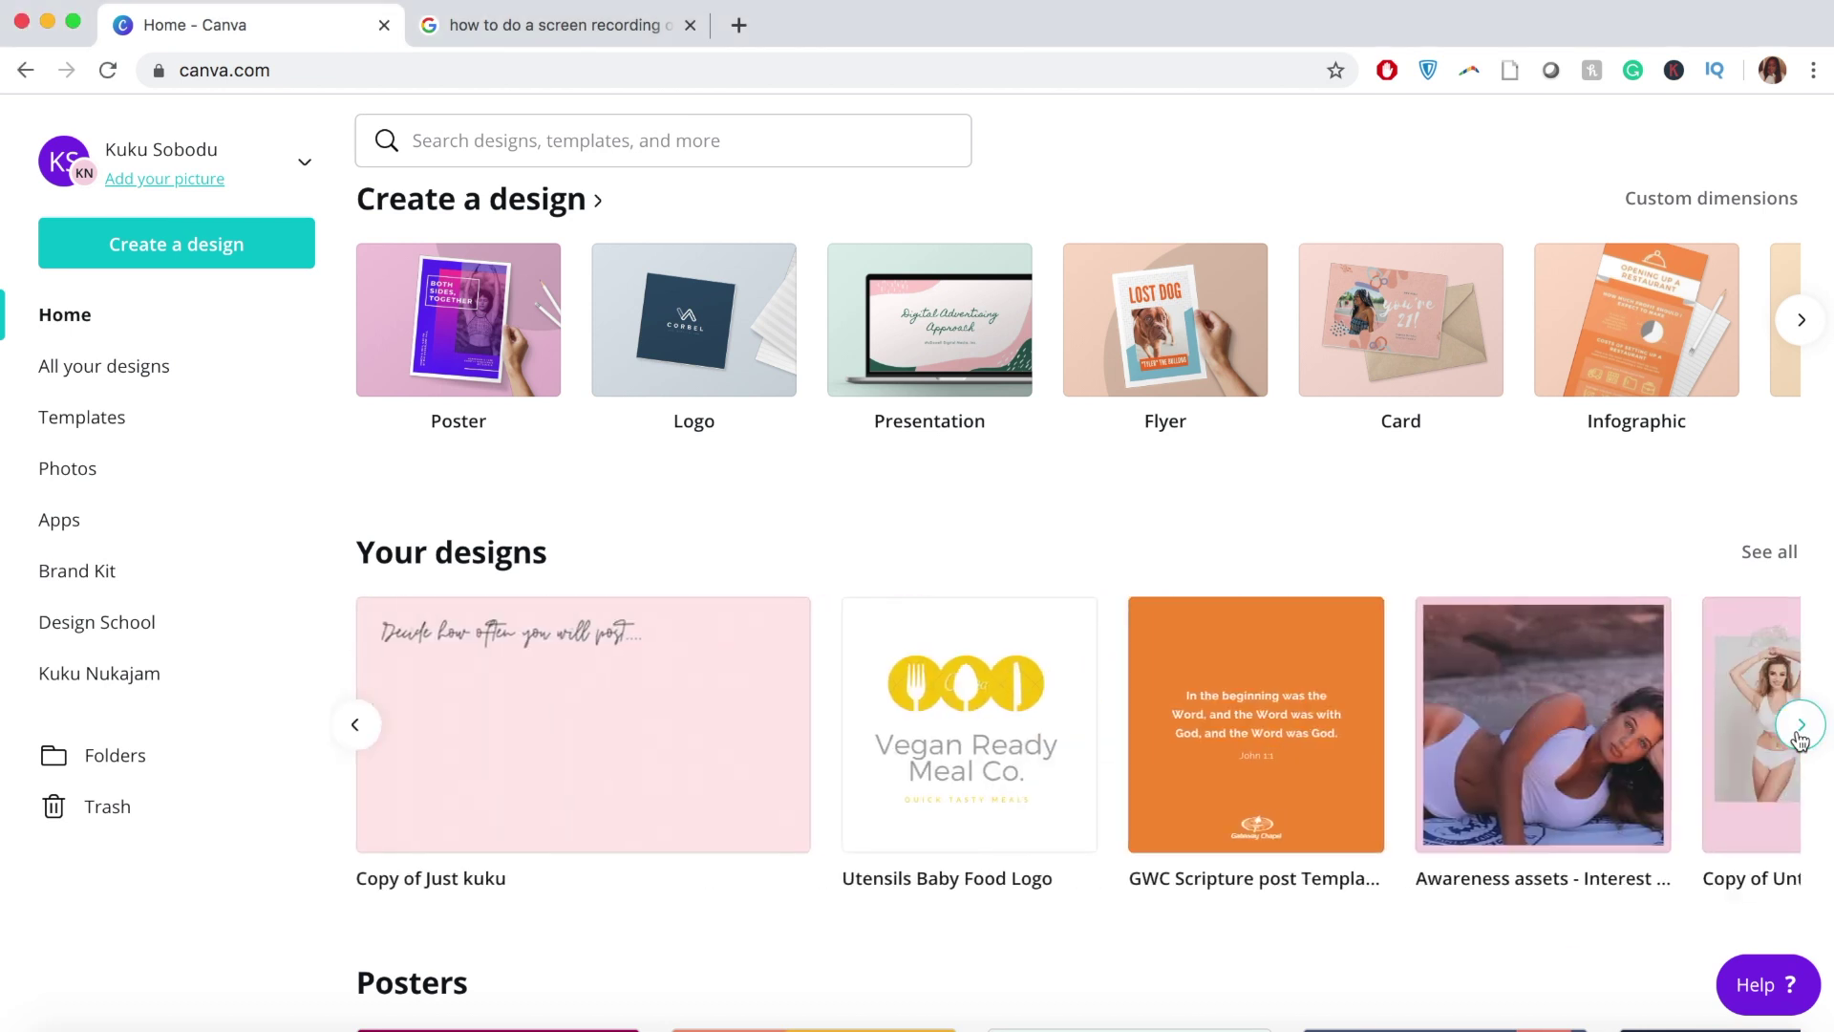
left_click(1802, 731)
left_click(1802, 732)
left_click(1802, 732)
Step: Look through the home page's template categories, from Posters and Instagram Posts down to A4 Documents and Facebook Covers
scroll(1800, 741, "down", 5)
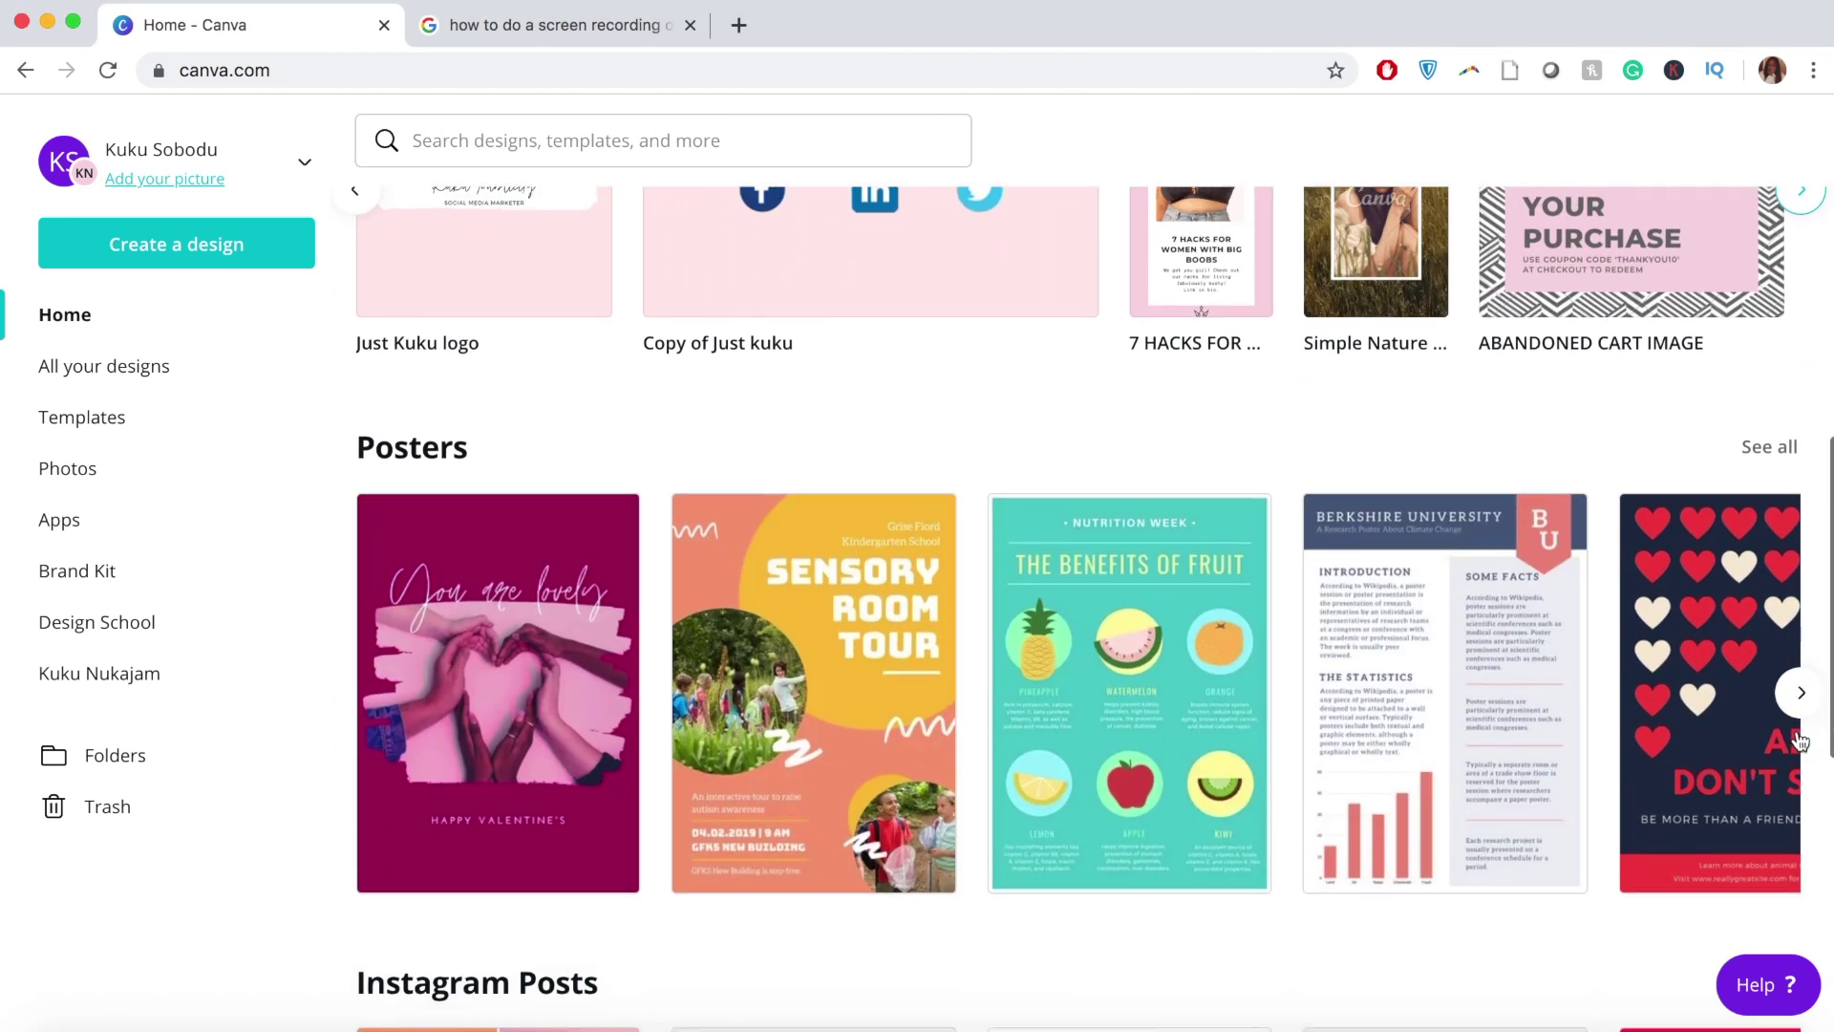
scroll(1800, 741, "down", 2)
scroll(1431, 864, "down", 2)
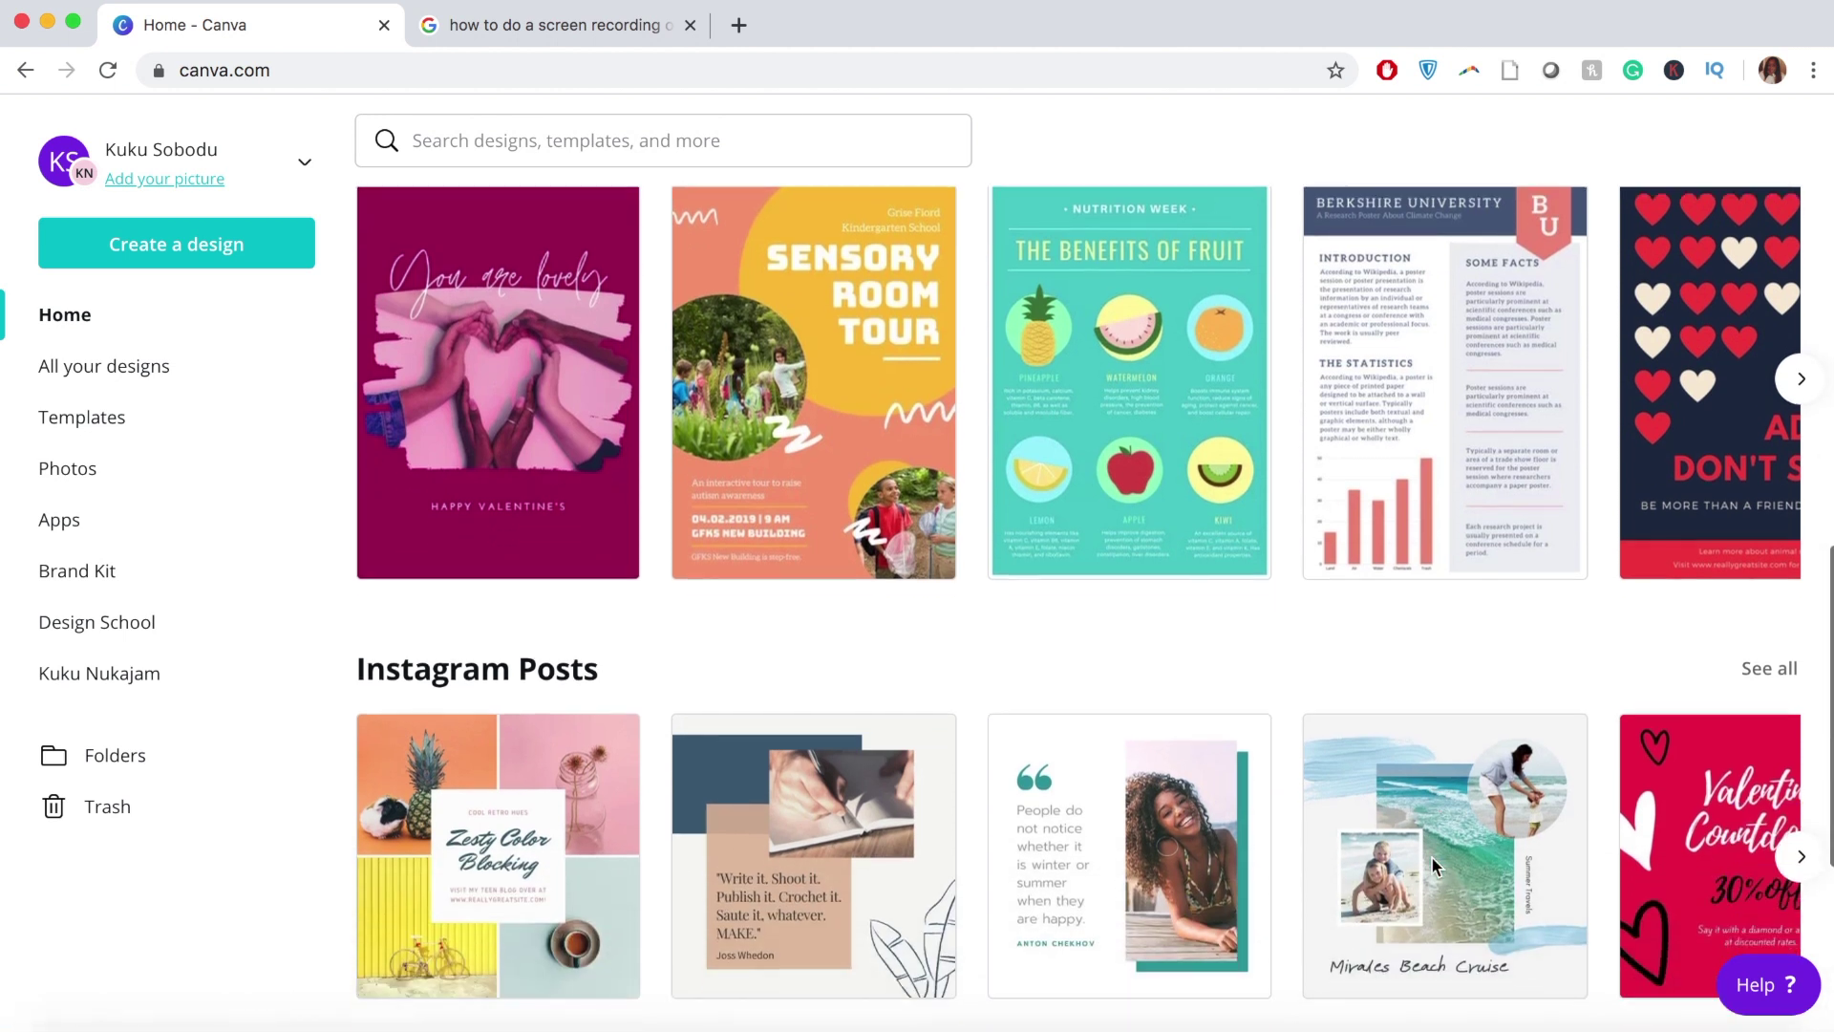
scroll(1431, 856, "down", 8)
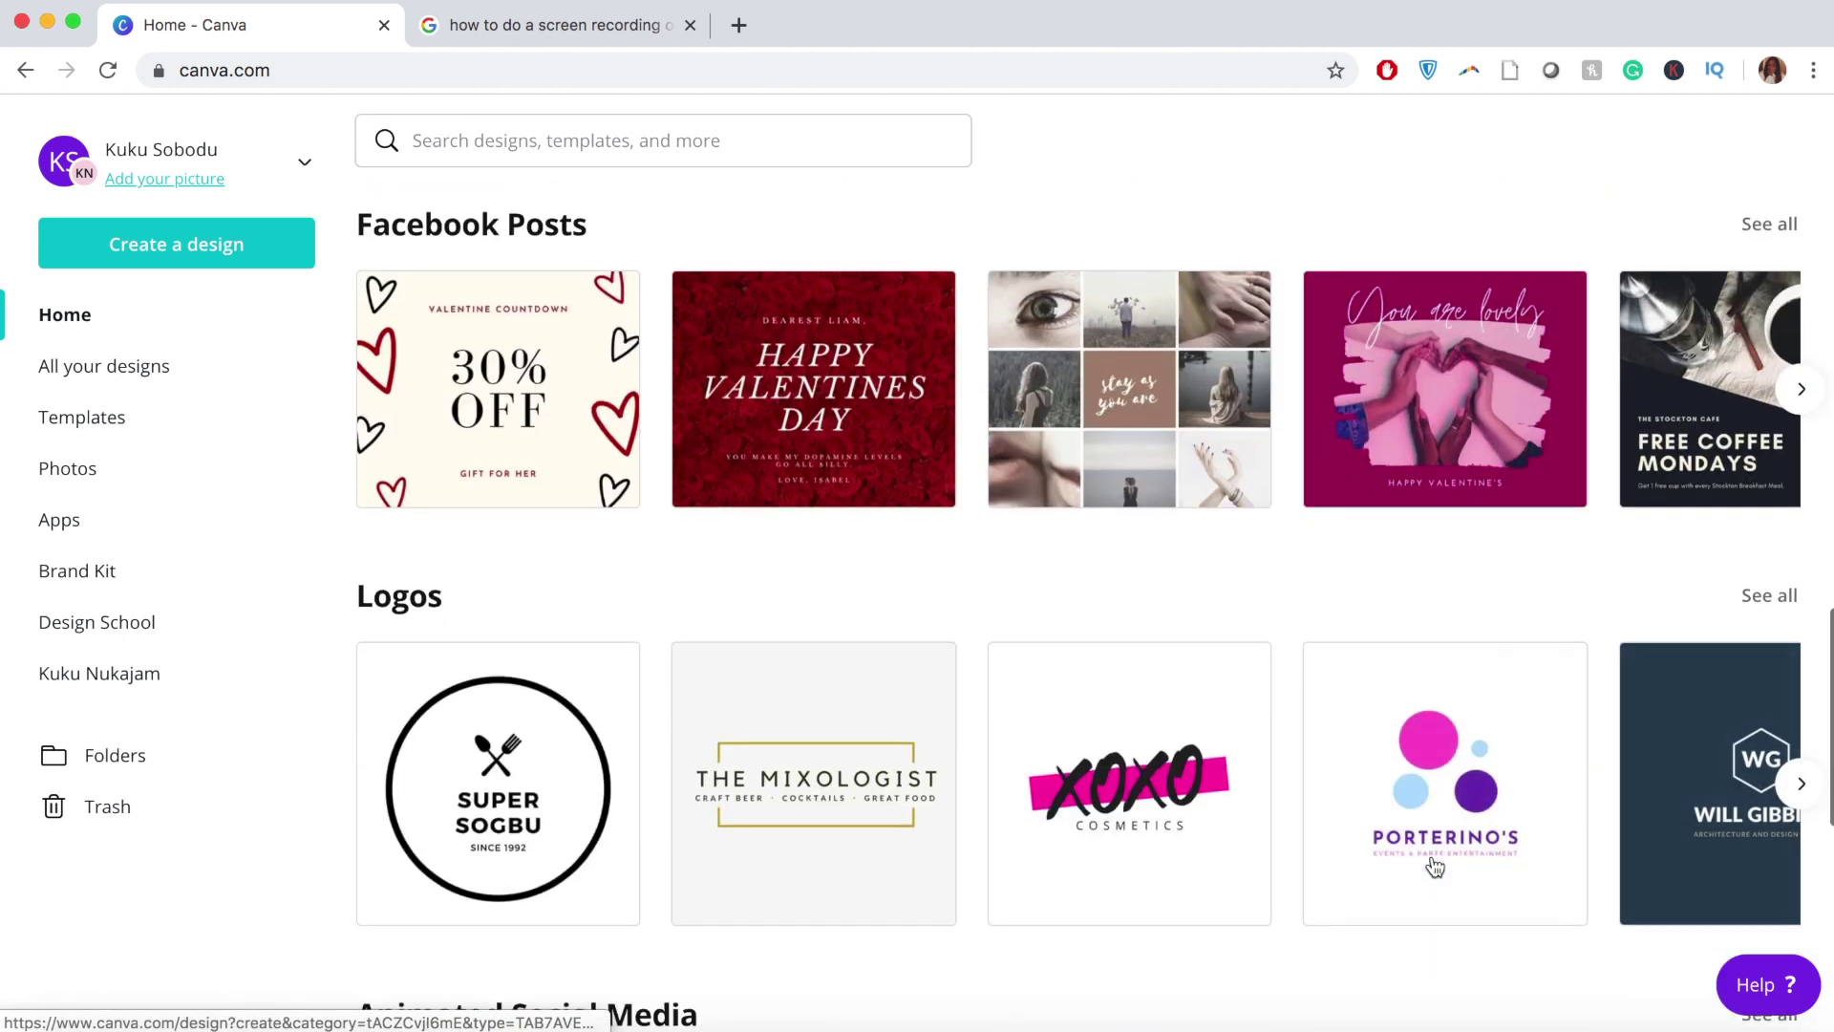
scroll(1434, 866, "down", 10)
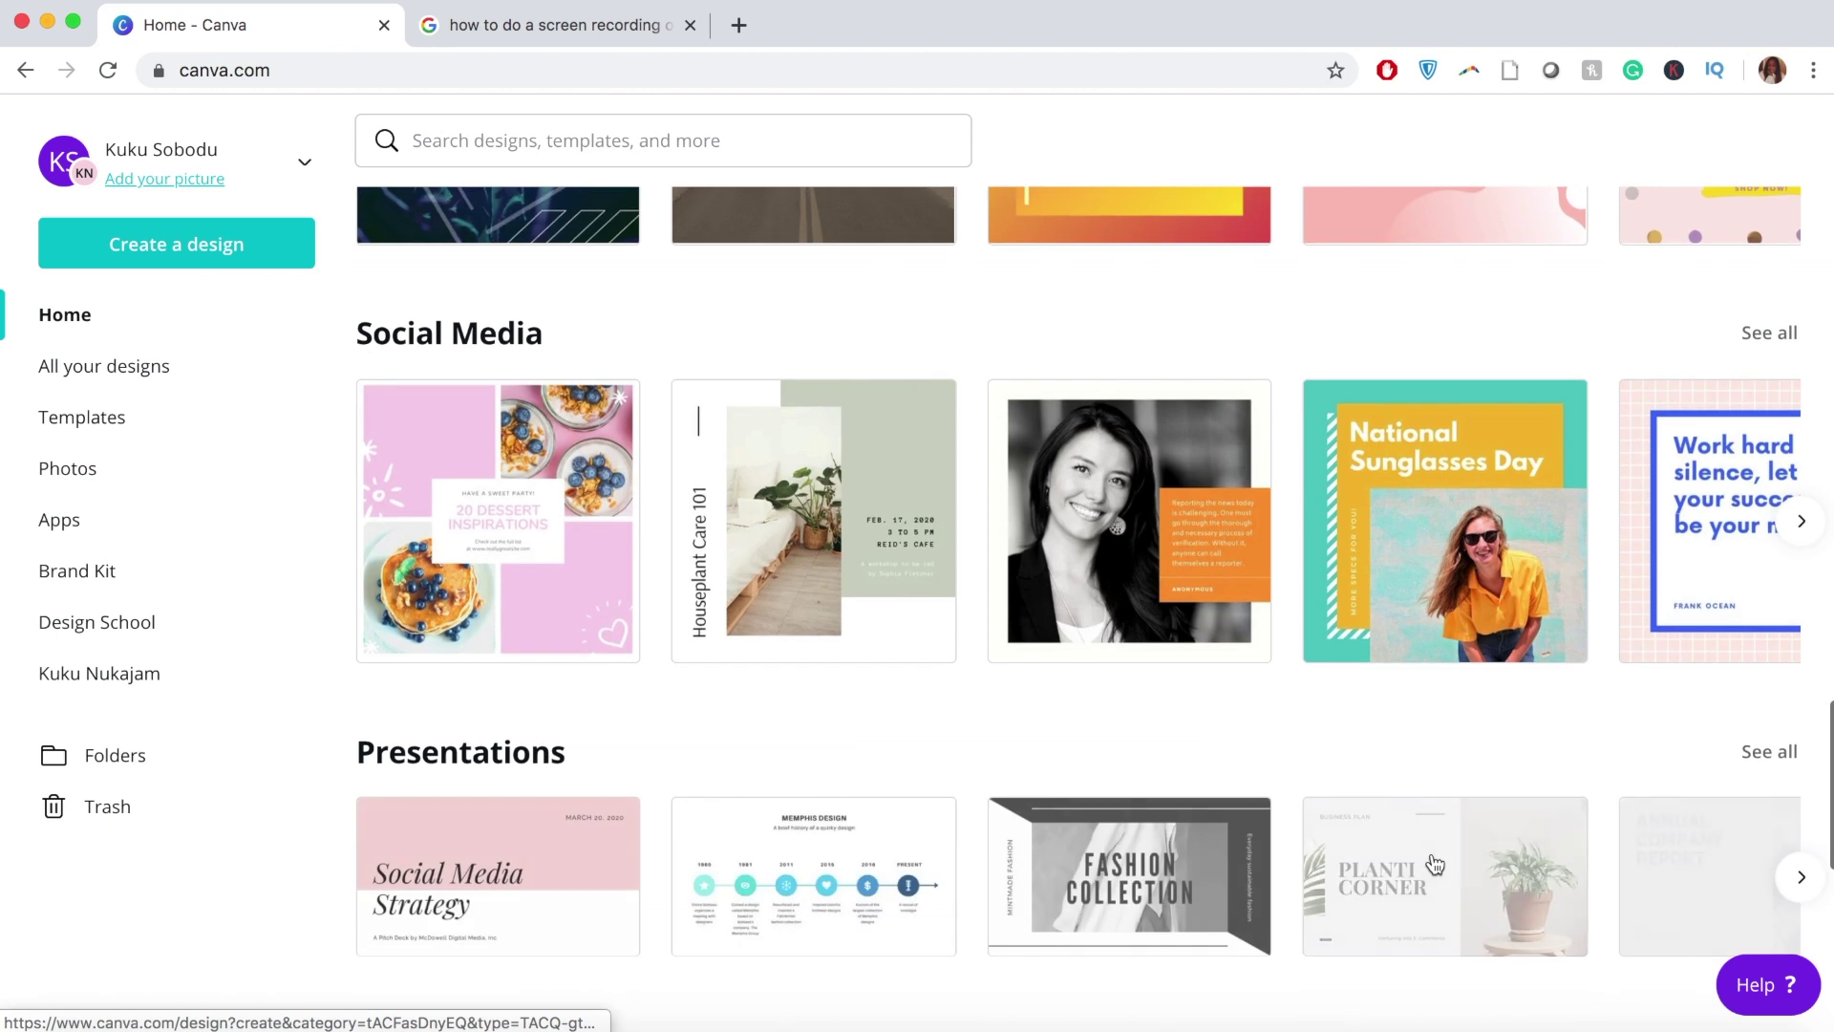
scroll(1434, 865, "down", 9)
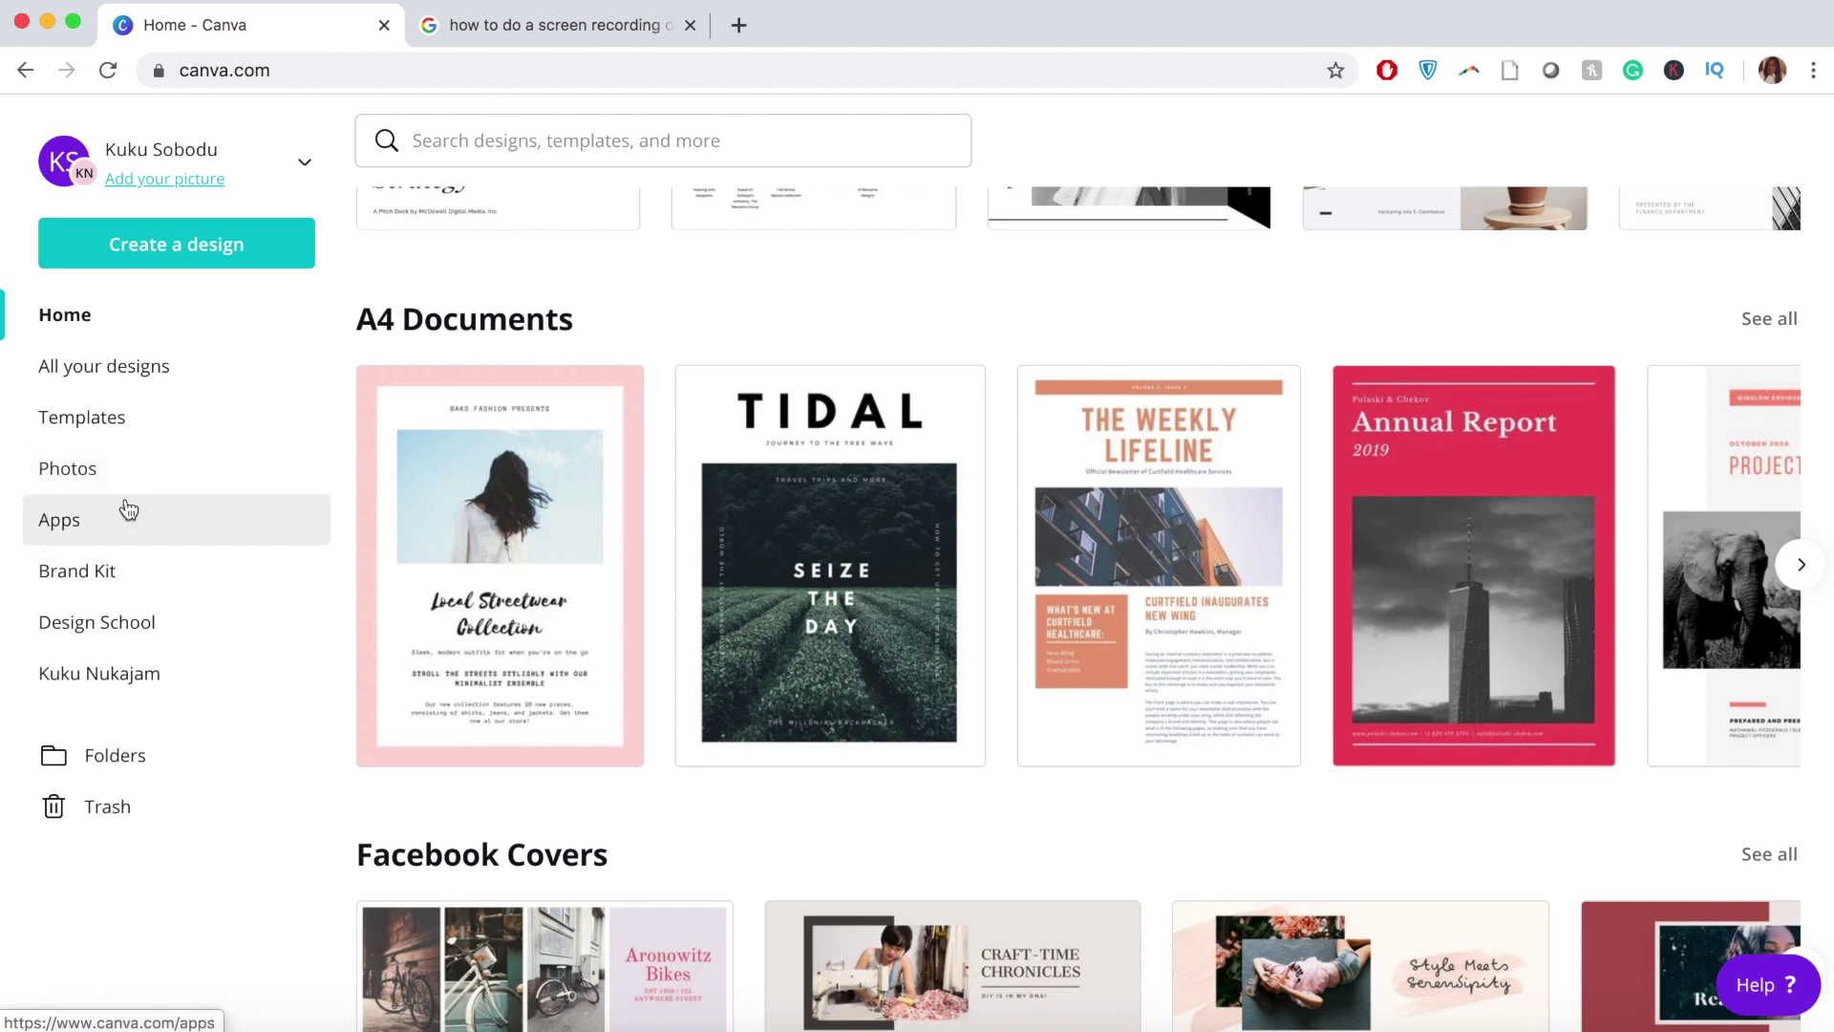
Step: Open the Brand Kit and review its brand logos, colour palettes, brand fonts and uploaded fonts
left_click(77, 576)
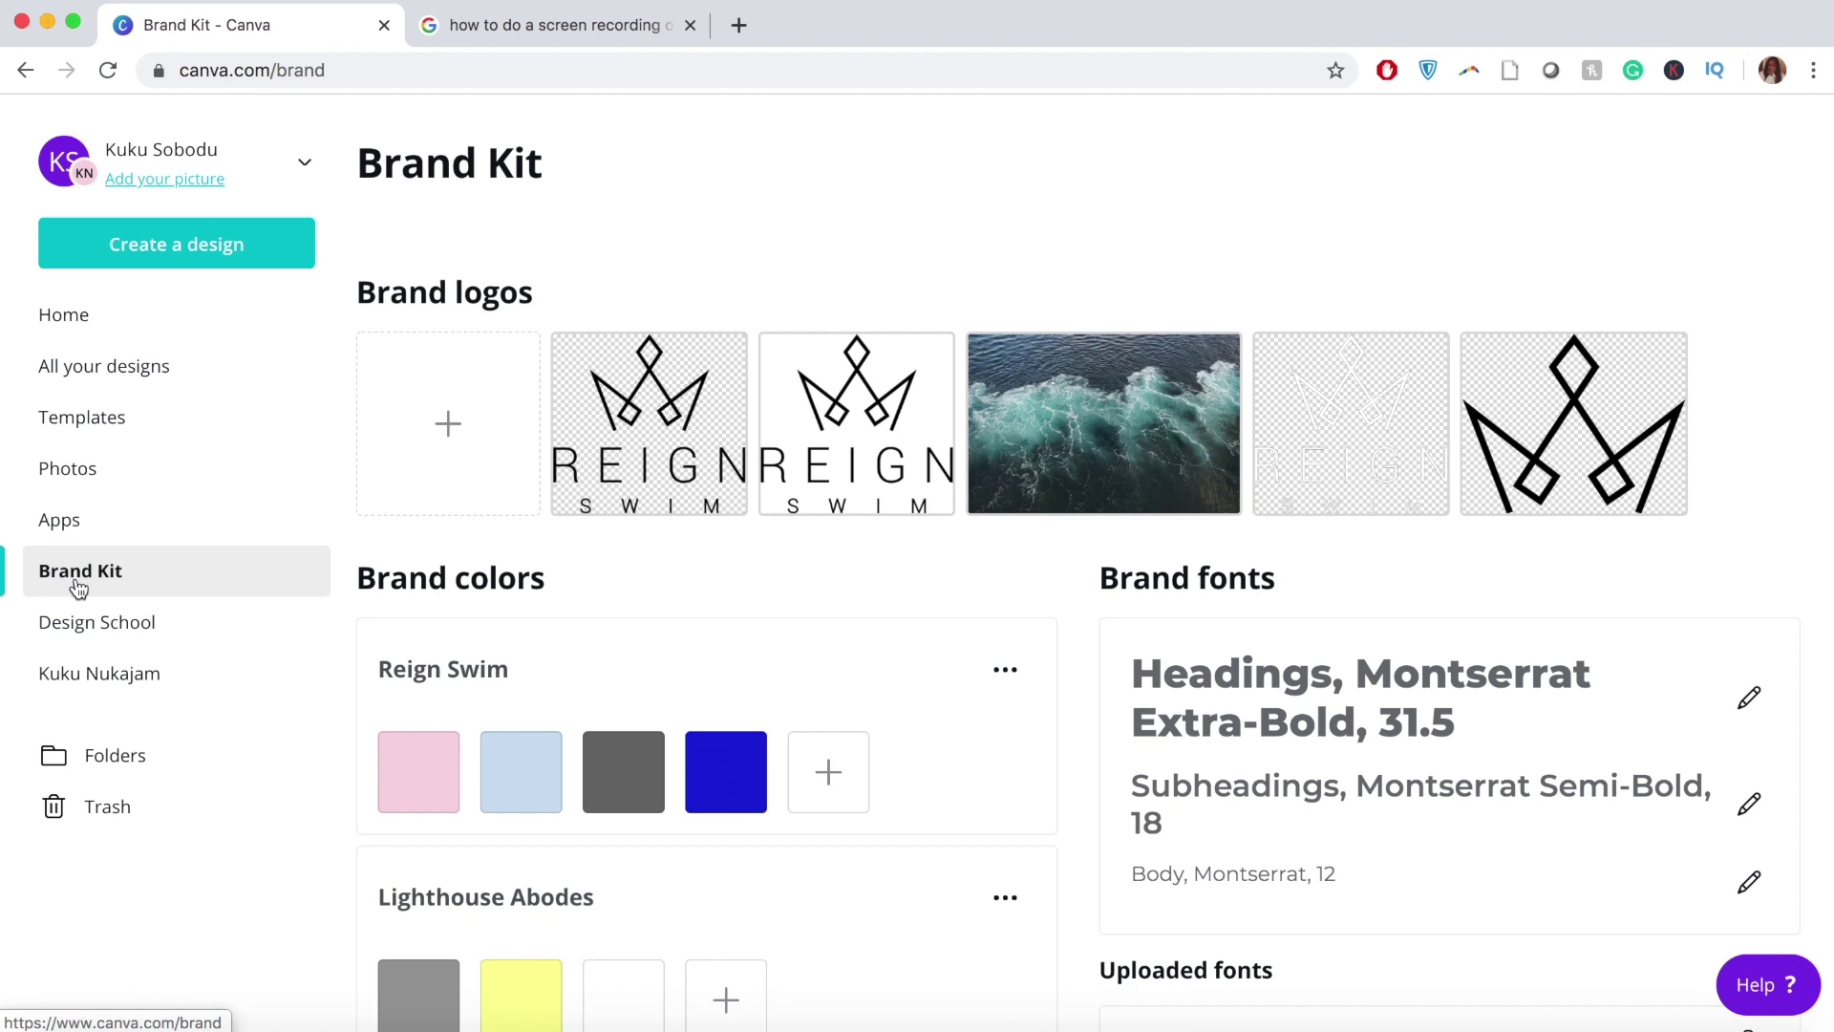
scroll(1089, 851, "down", 2)
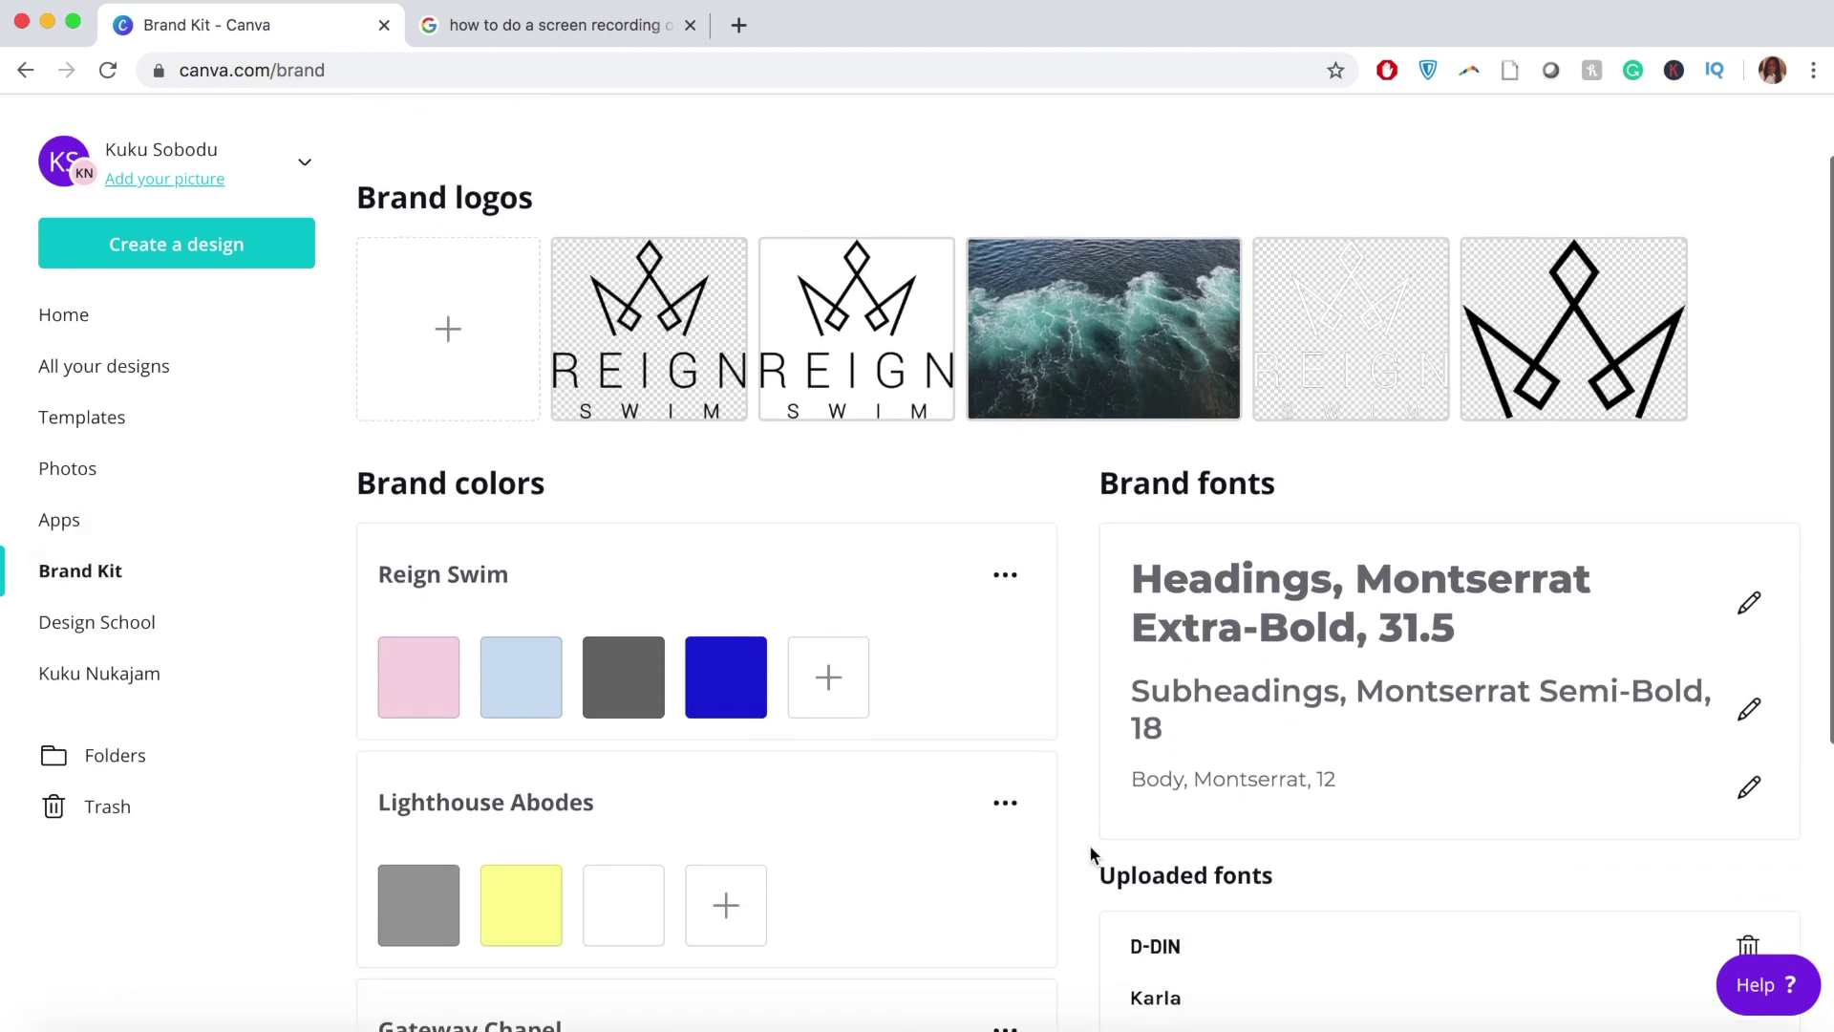
scroll(1091, 853, "up", 2)
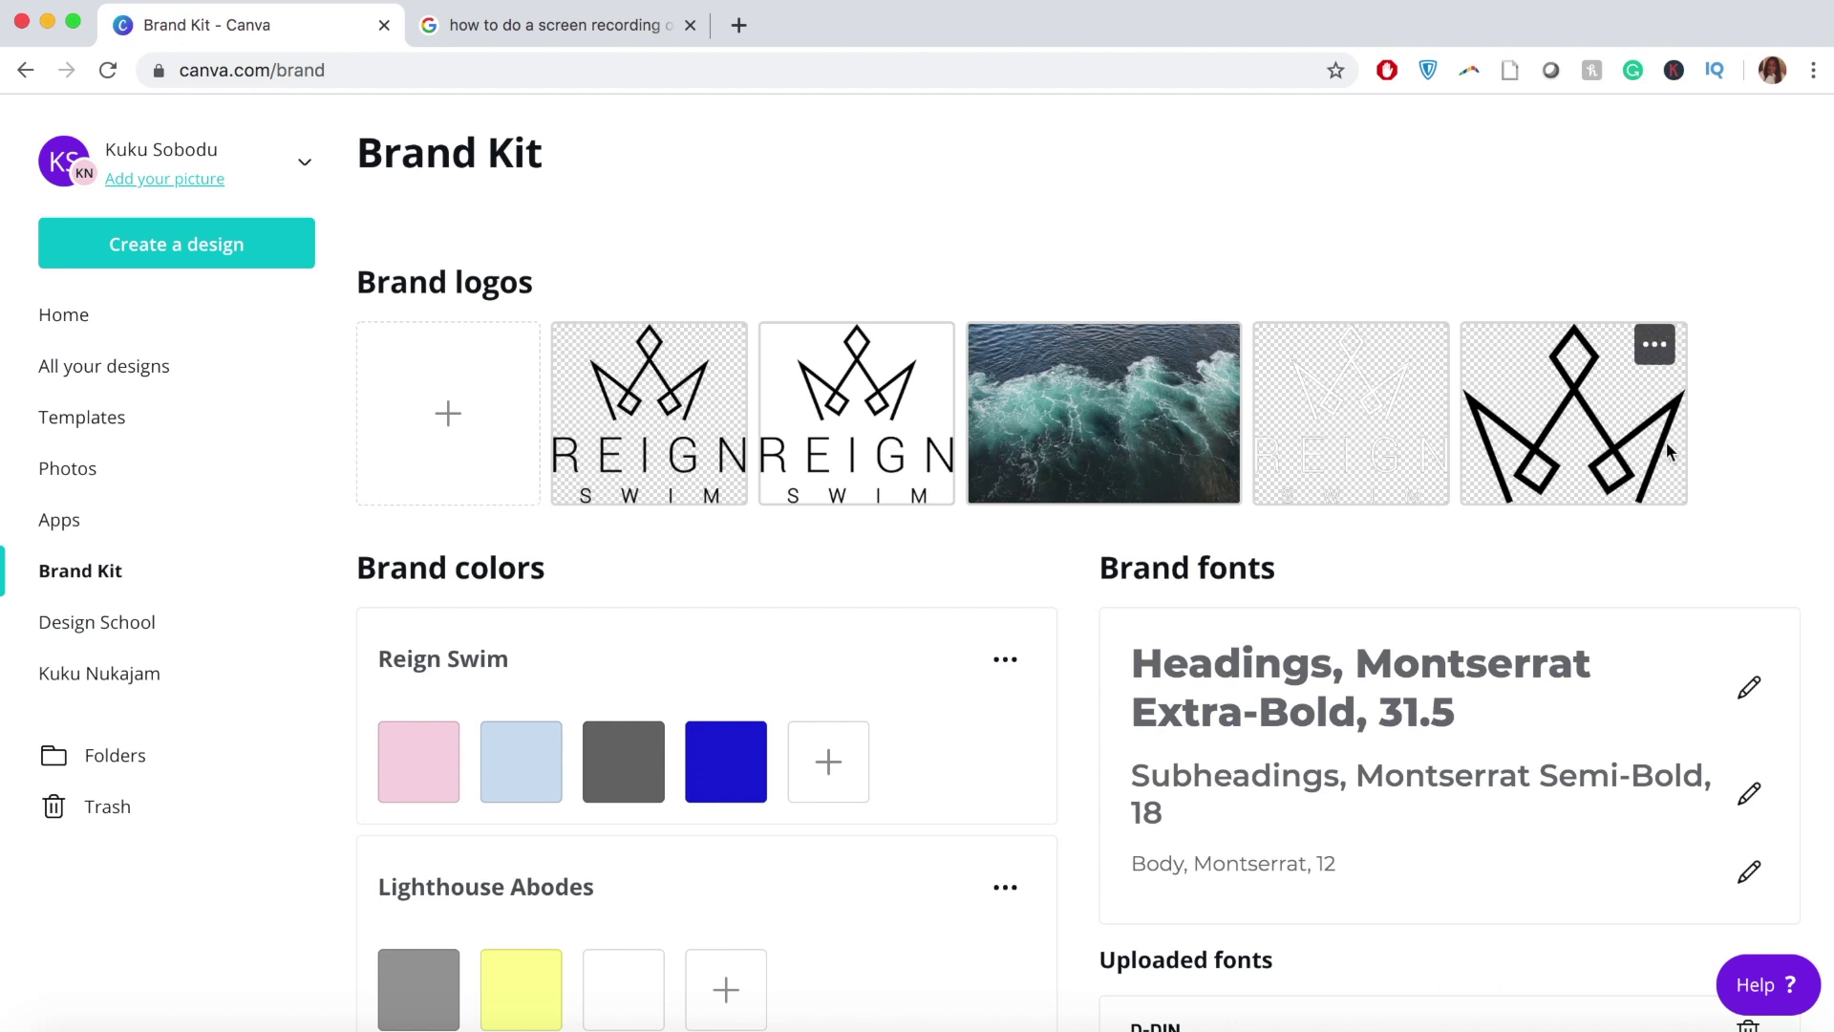
scroll(1255, 830, "down", 6)
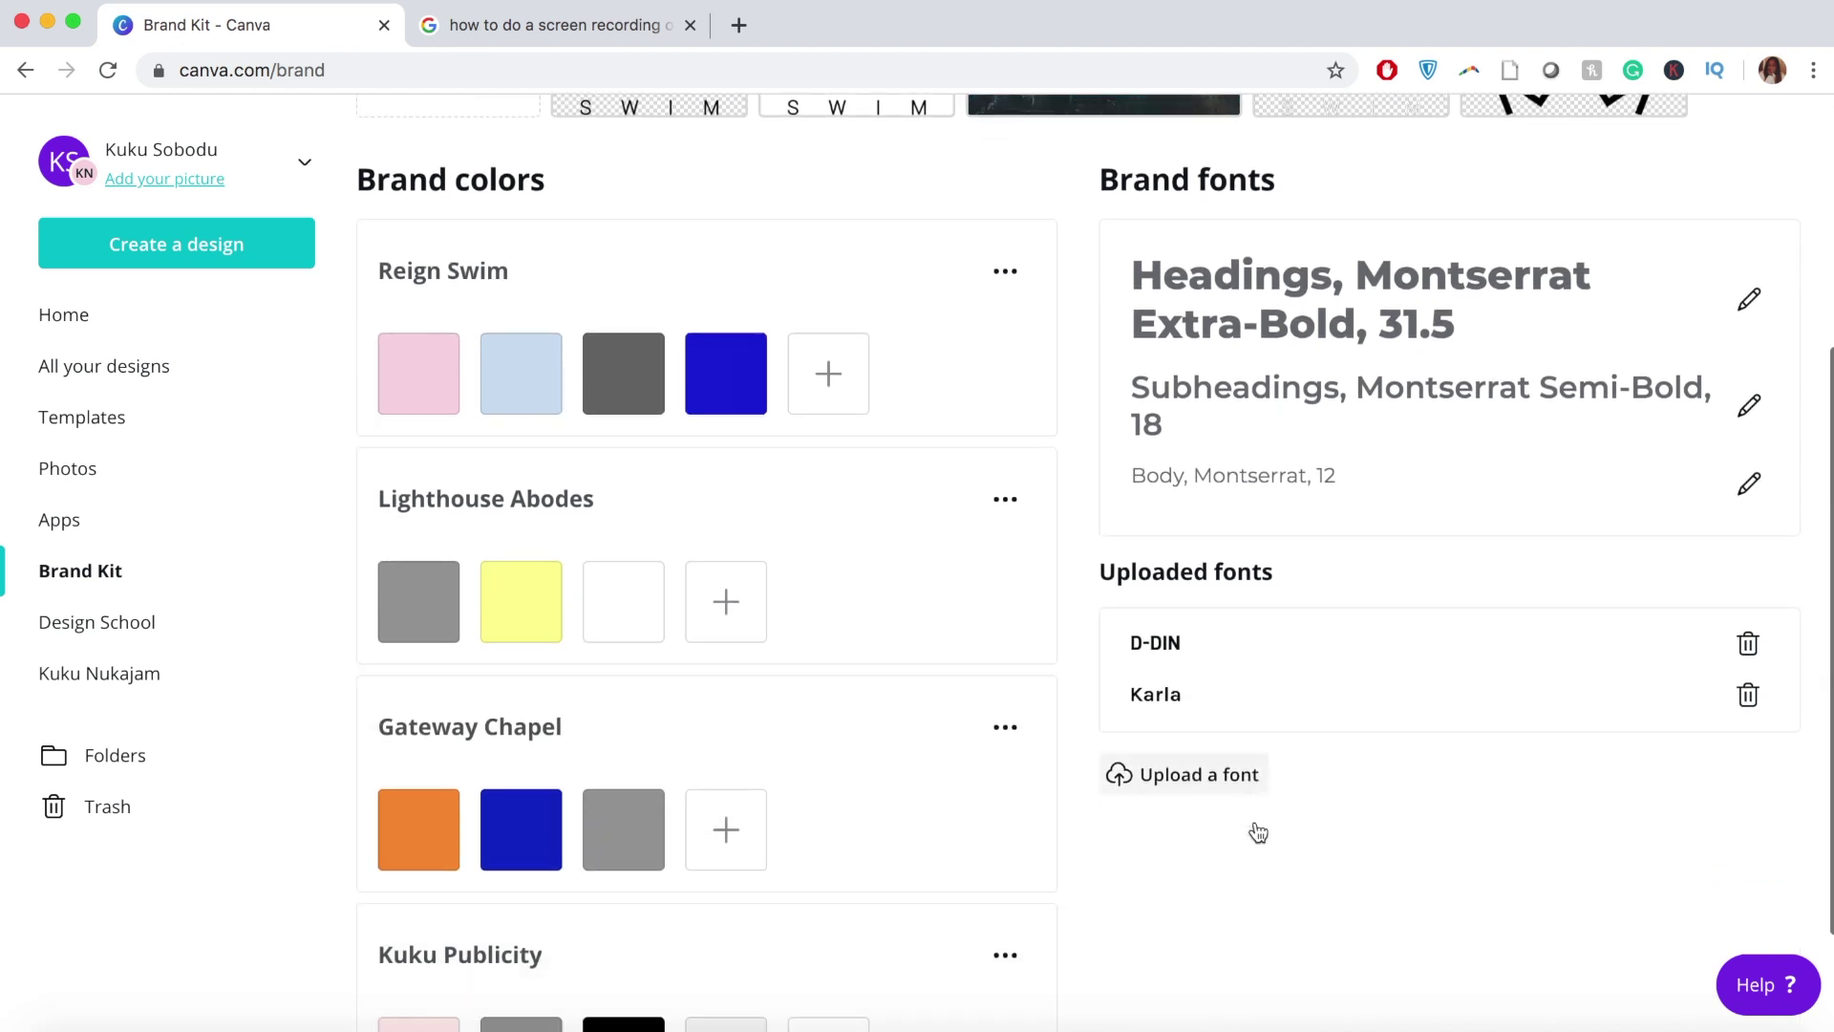
scroll(1255, 830, "up", 5)
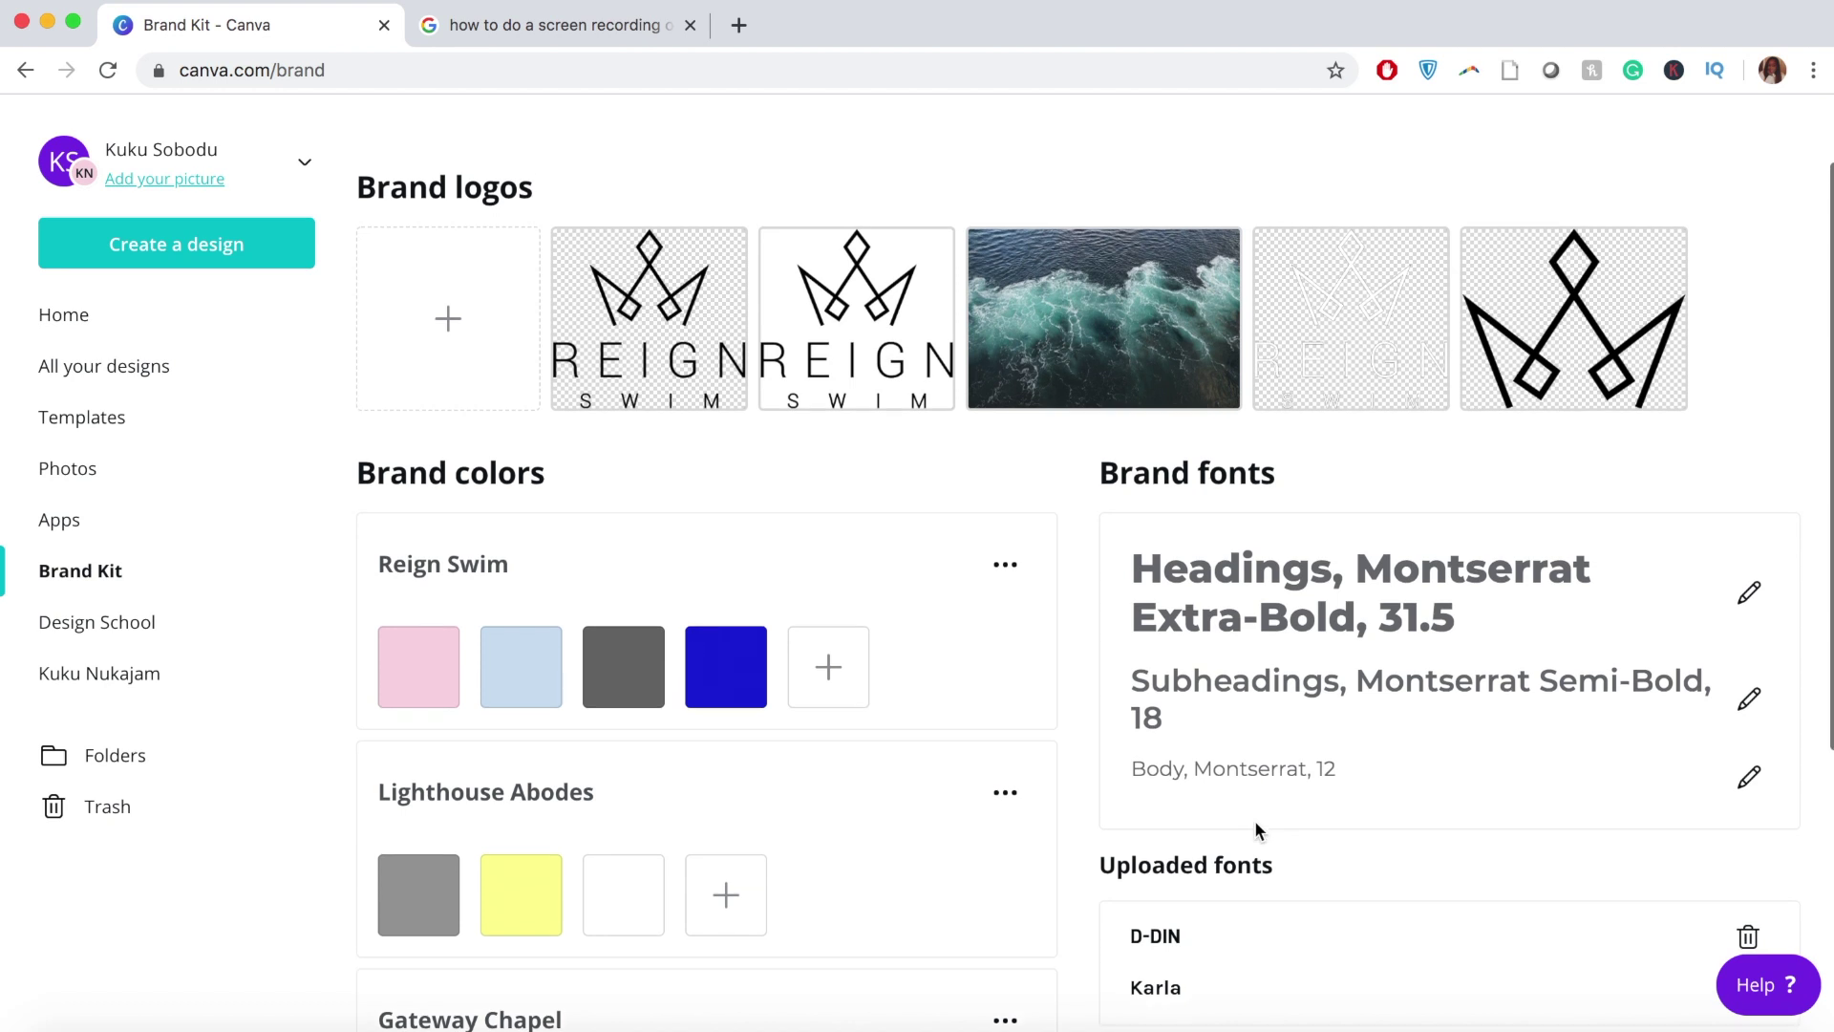
scroll(1258, 829, "down", 5)
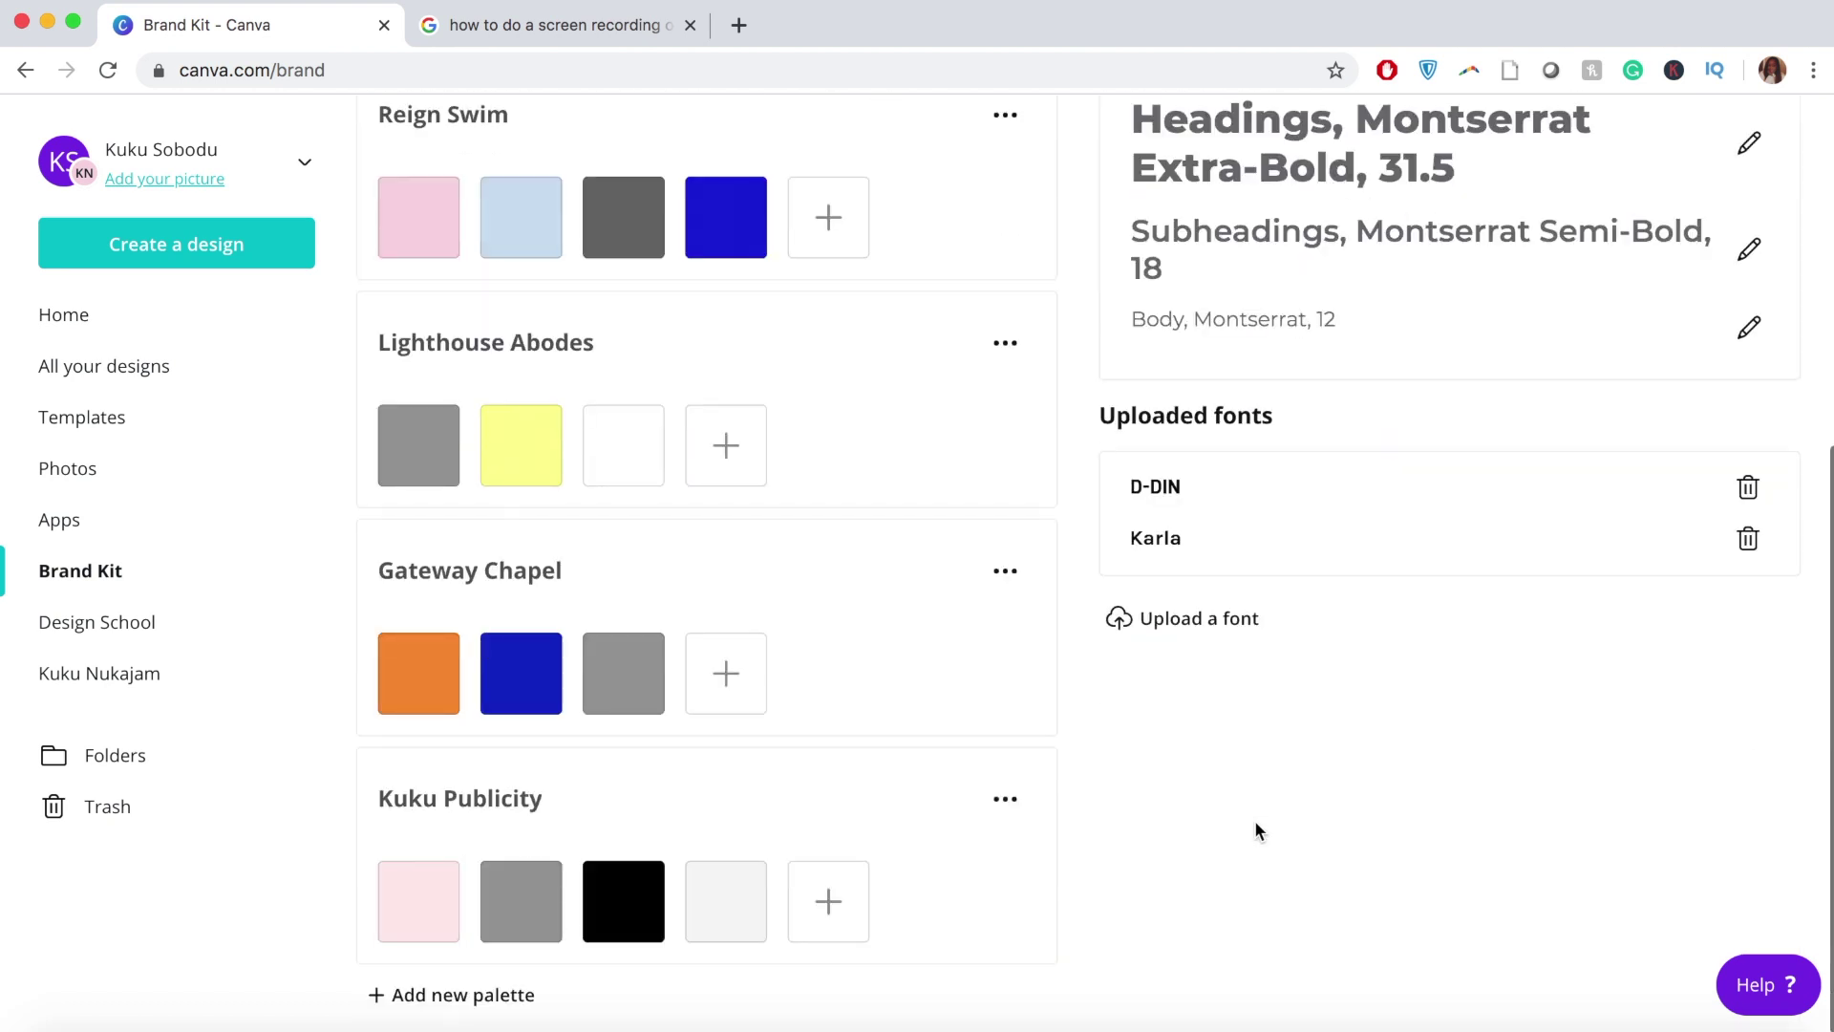
scroll(1257, 830, "up", 5)
scroll(1255, 828, "up", 1)
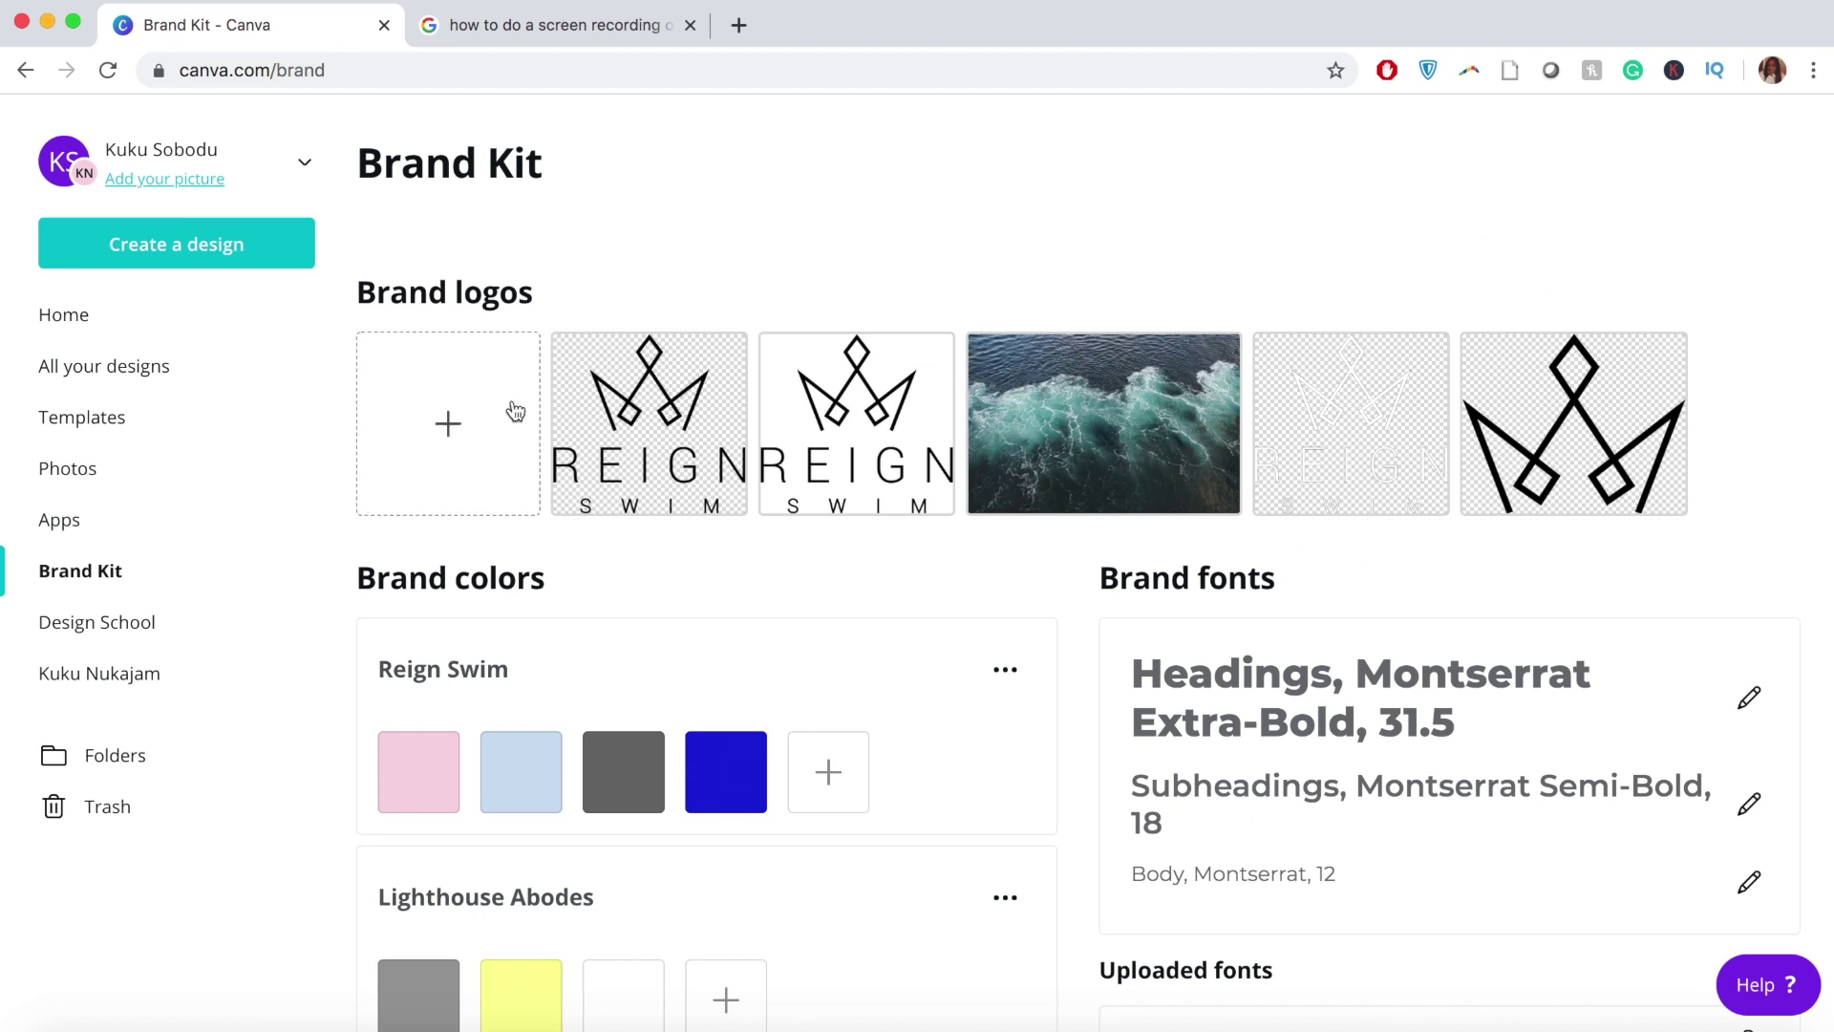
Step: Open the file chooser for adding a brand logo and dismiss it without choosing a file
left_click(448, 429)
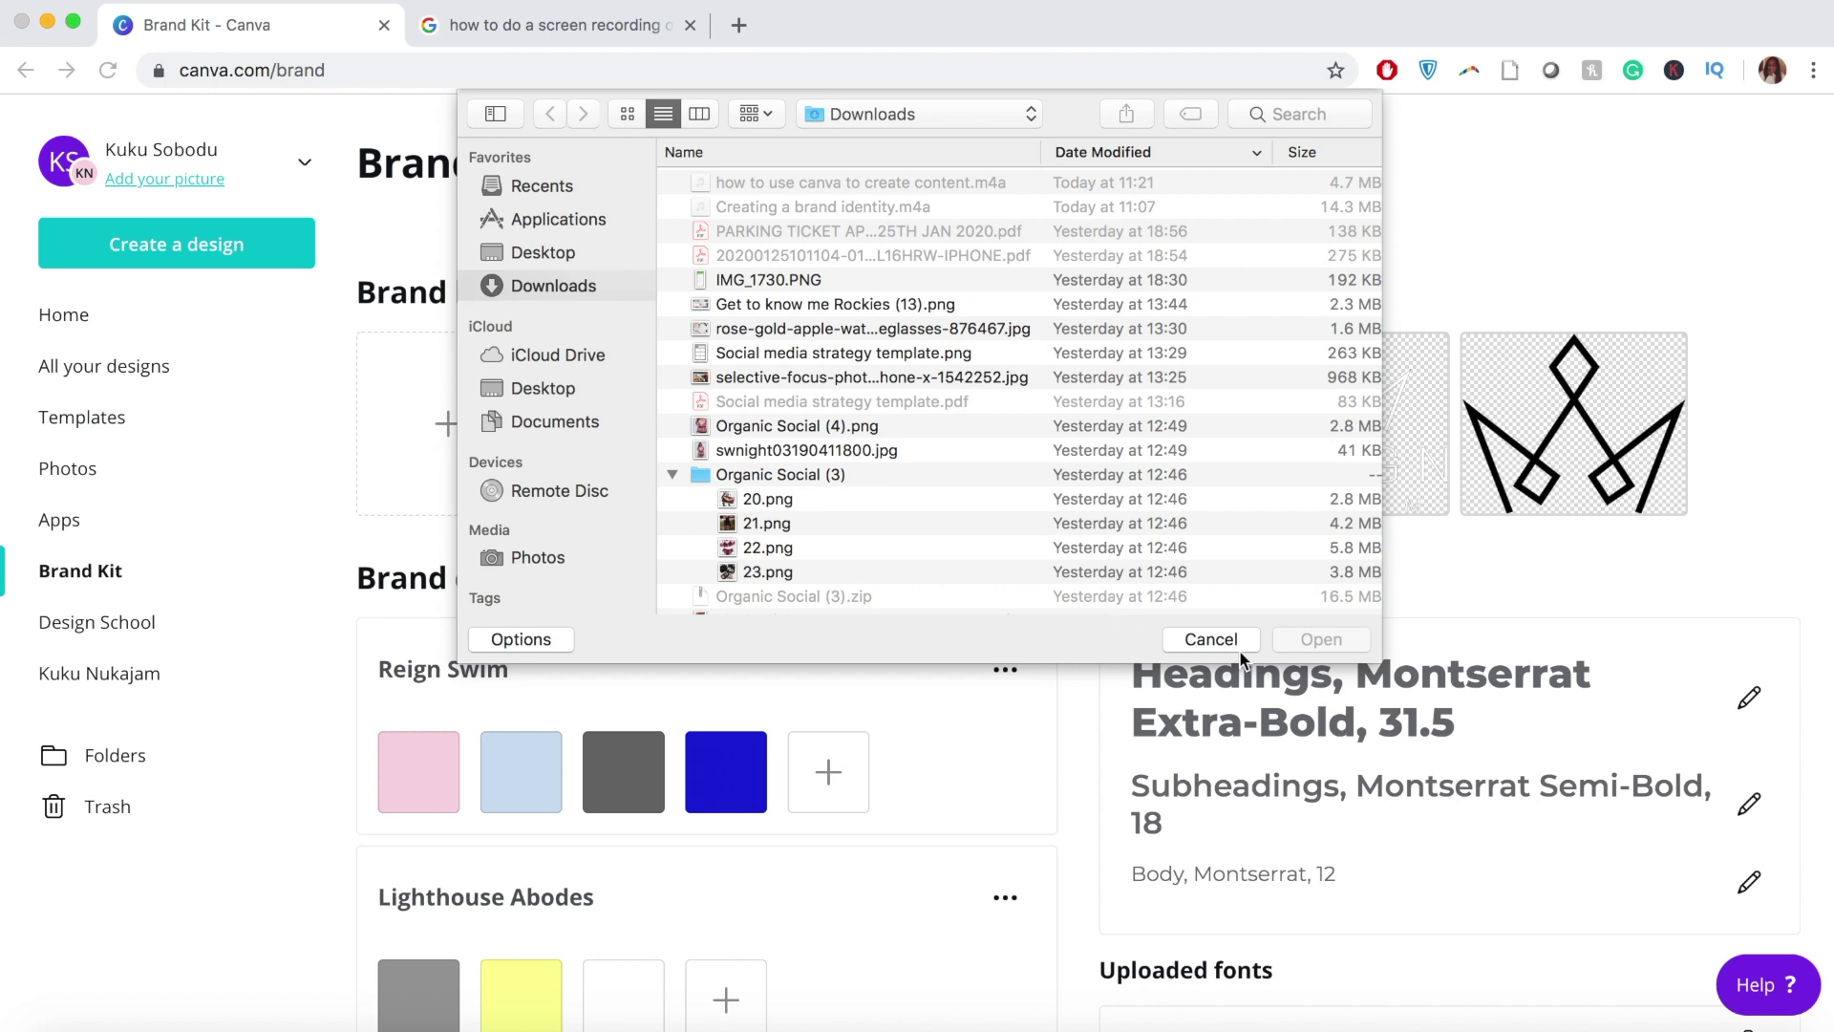
left_click(1210, 639)
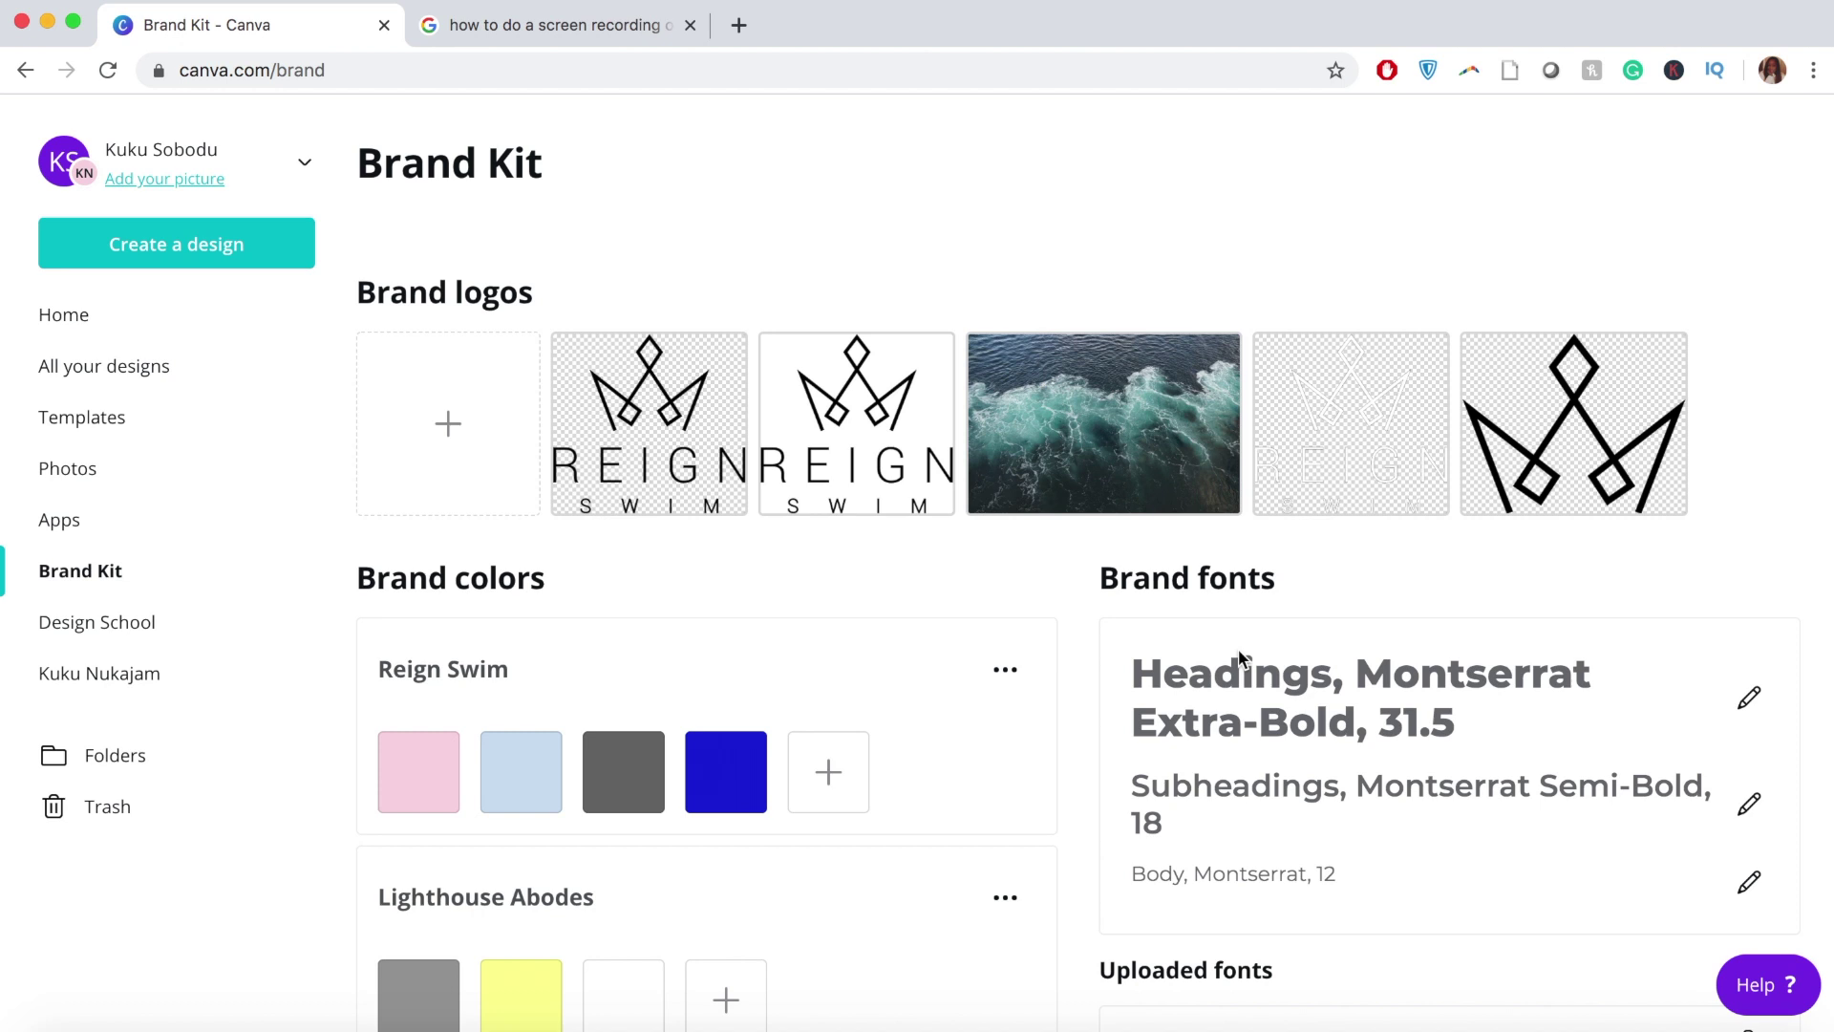
Step: Add a new brand colour palette named "Test colour palette", correcting the spelling of "palette"
scroll(1239, 658, "down", 5)
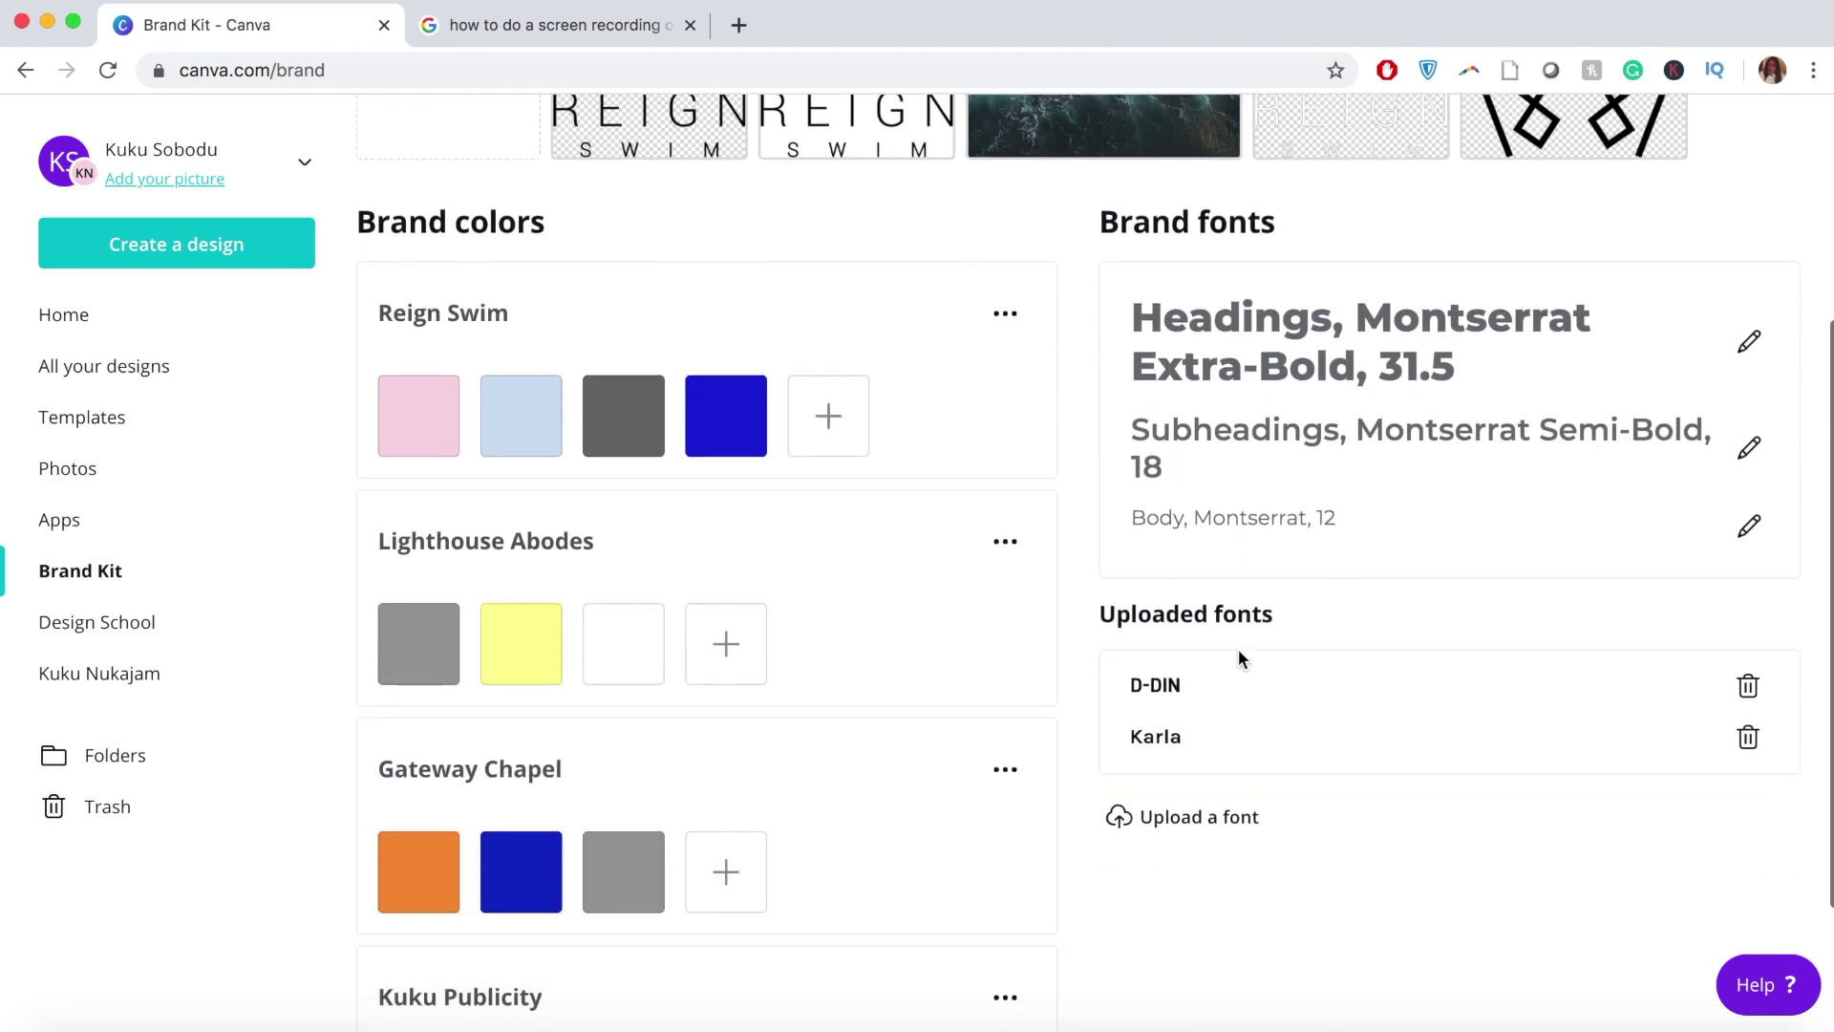
scroll(1239, 650, "down", 2)
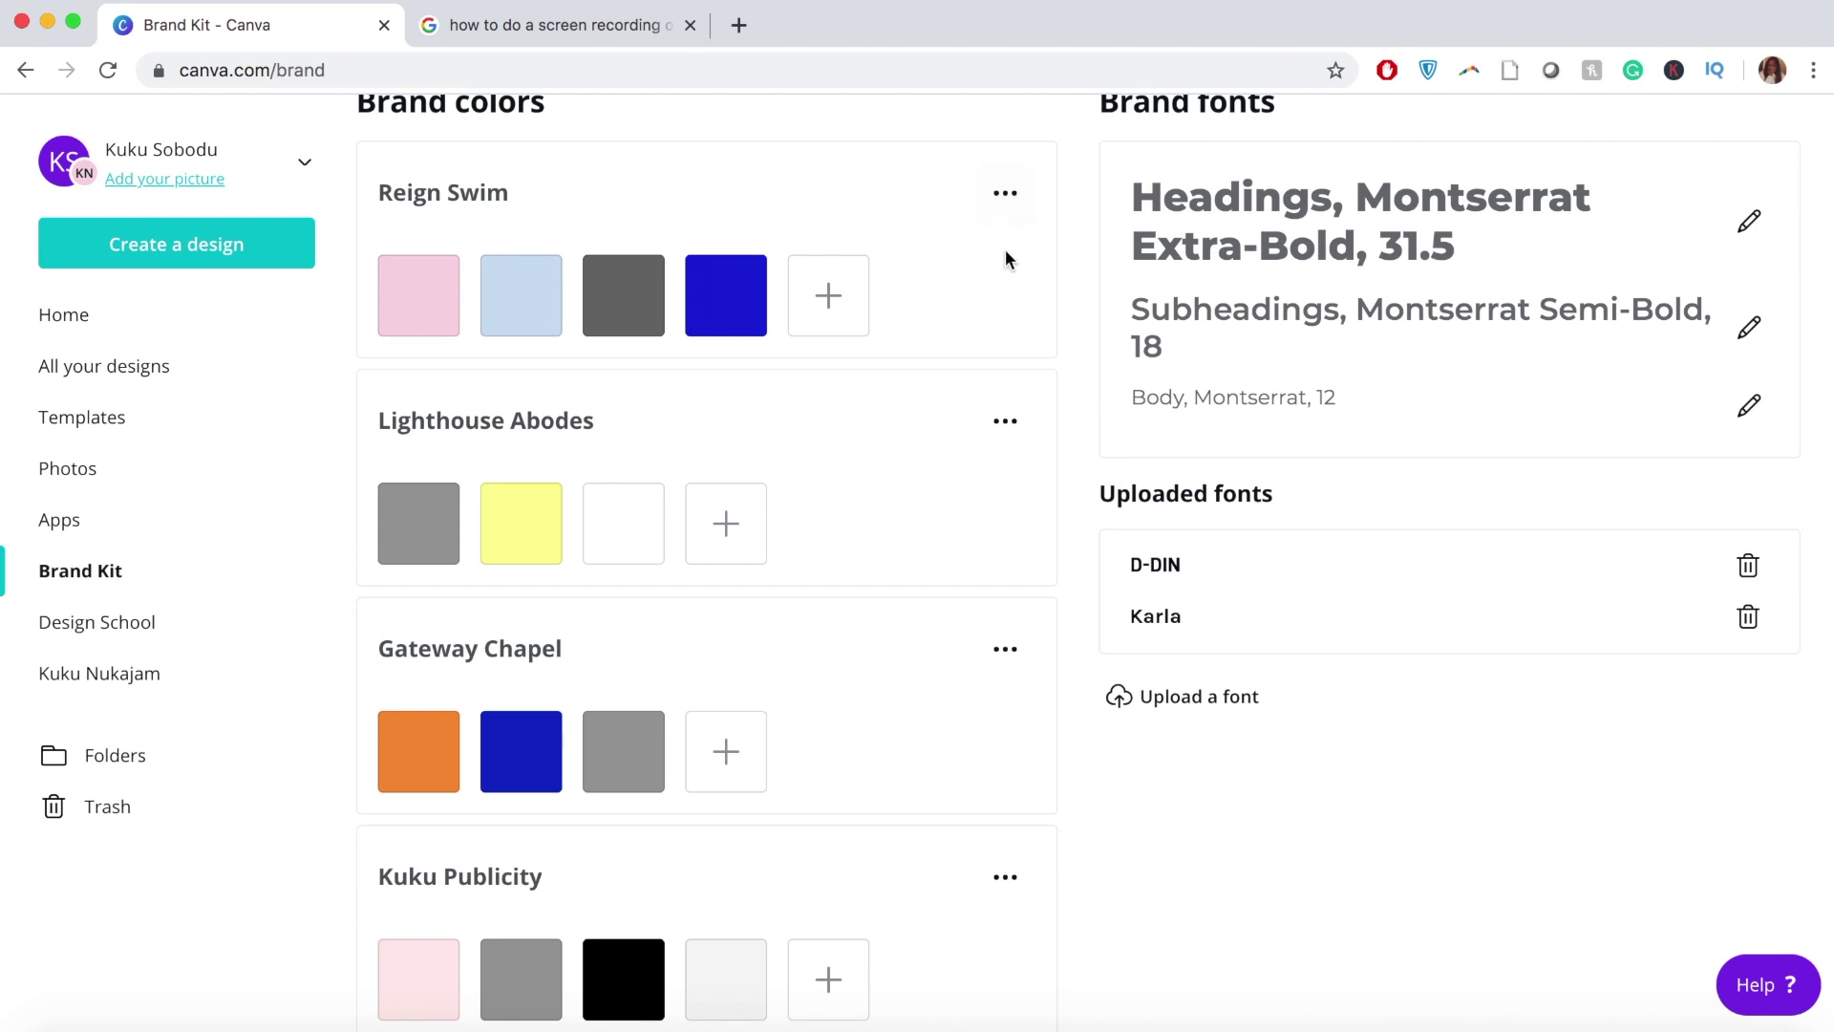
scroll(957, 478, "down", 1)
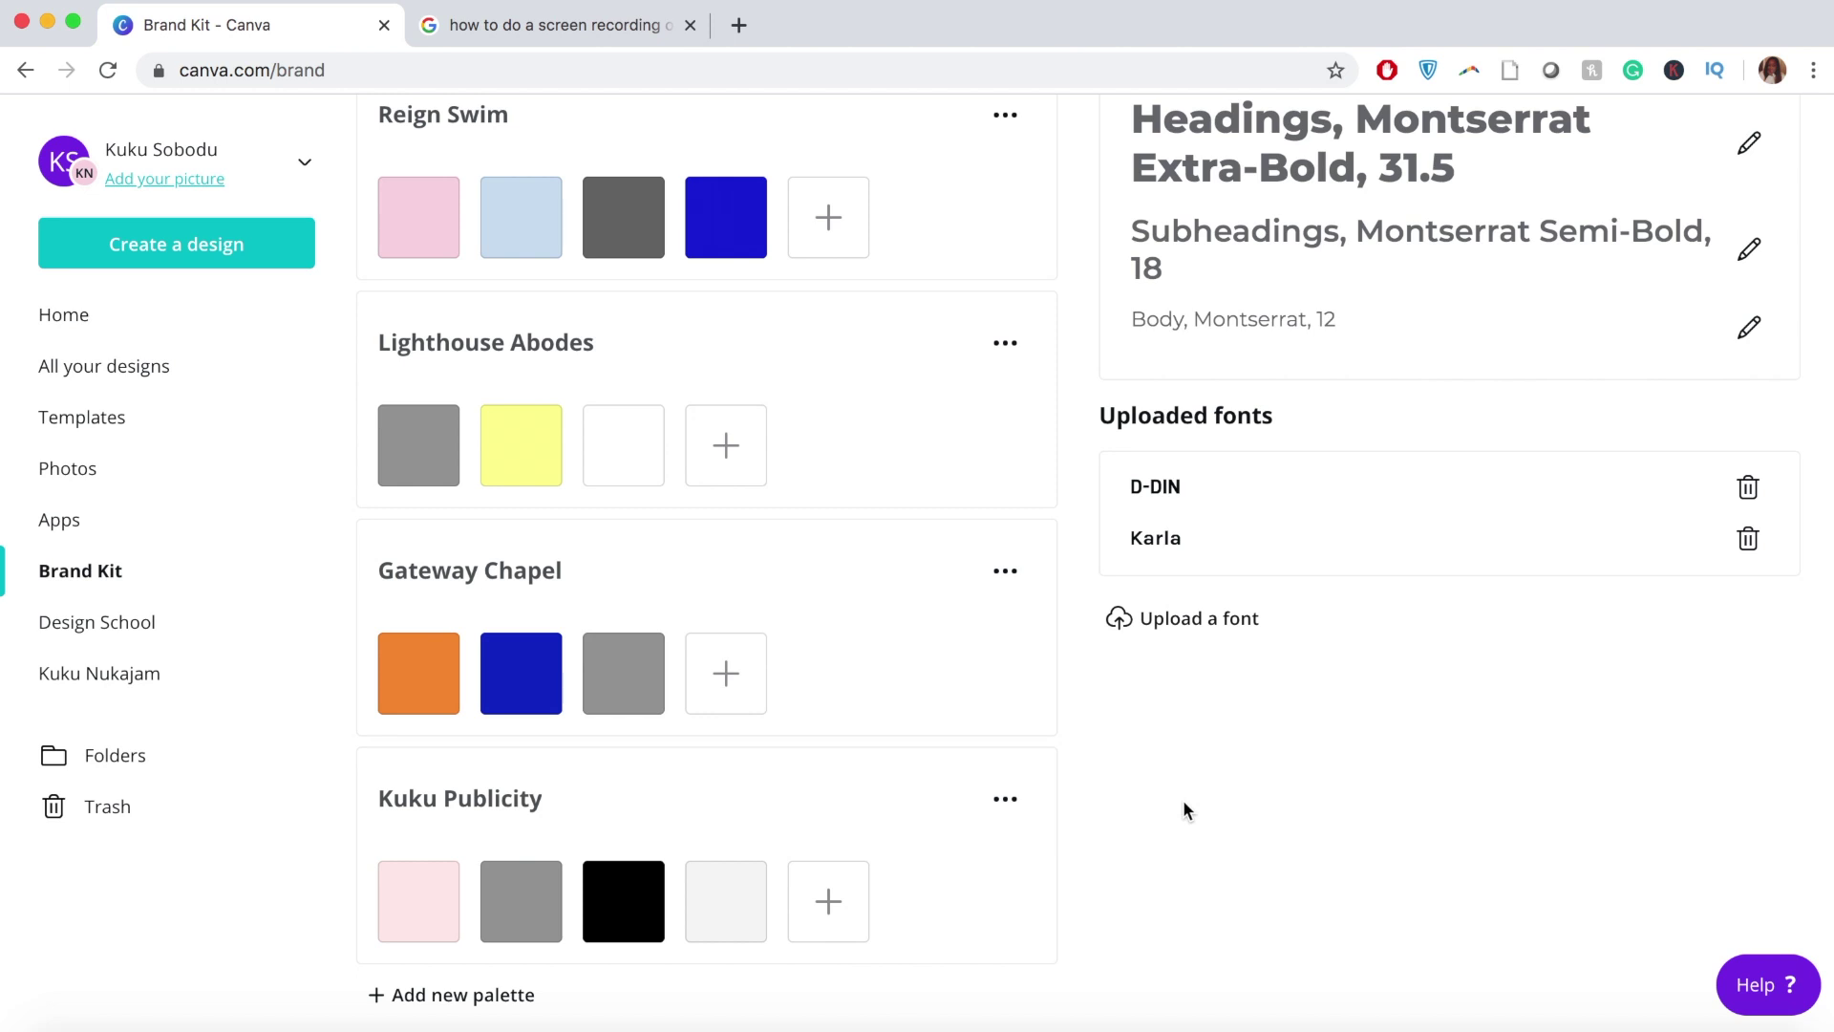
left_click(445, 997)
scroll(445, 998, "down", 3)
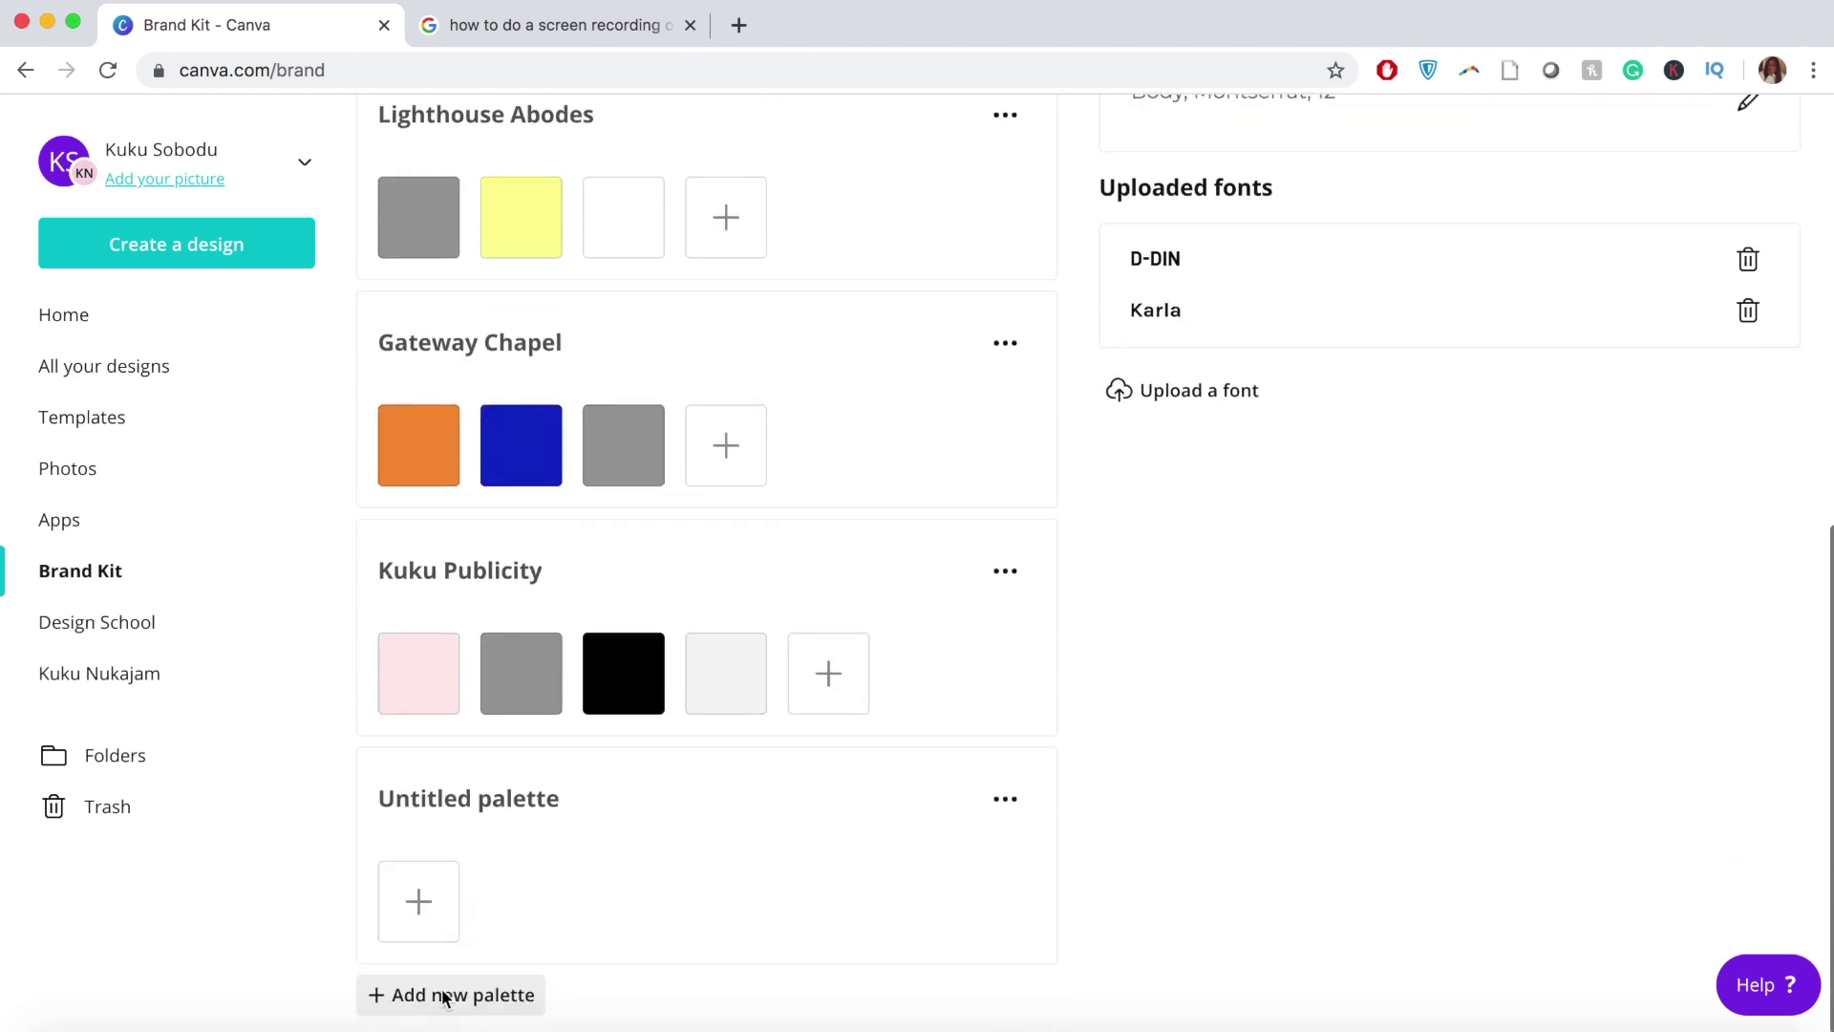
left_click(437, 810)
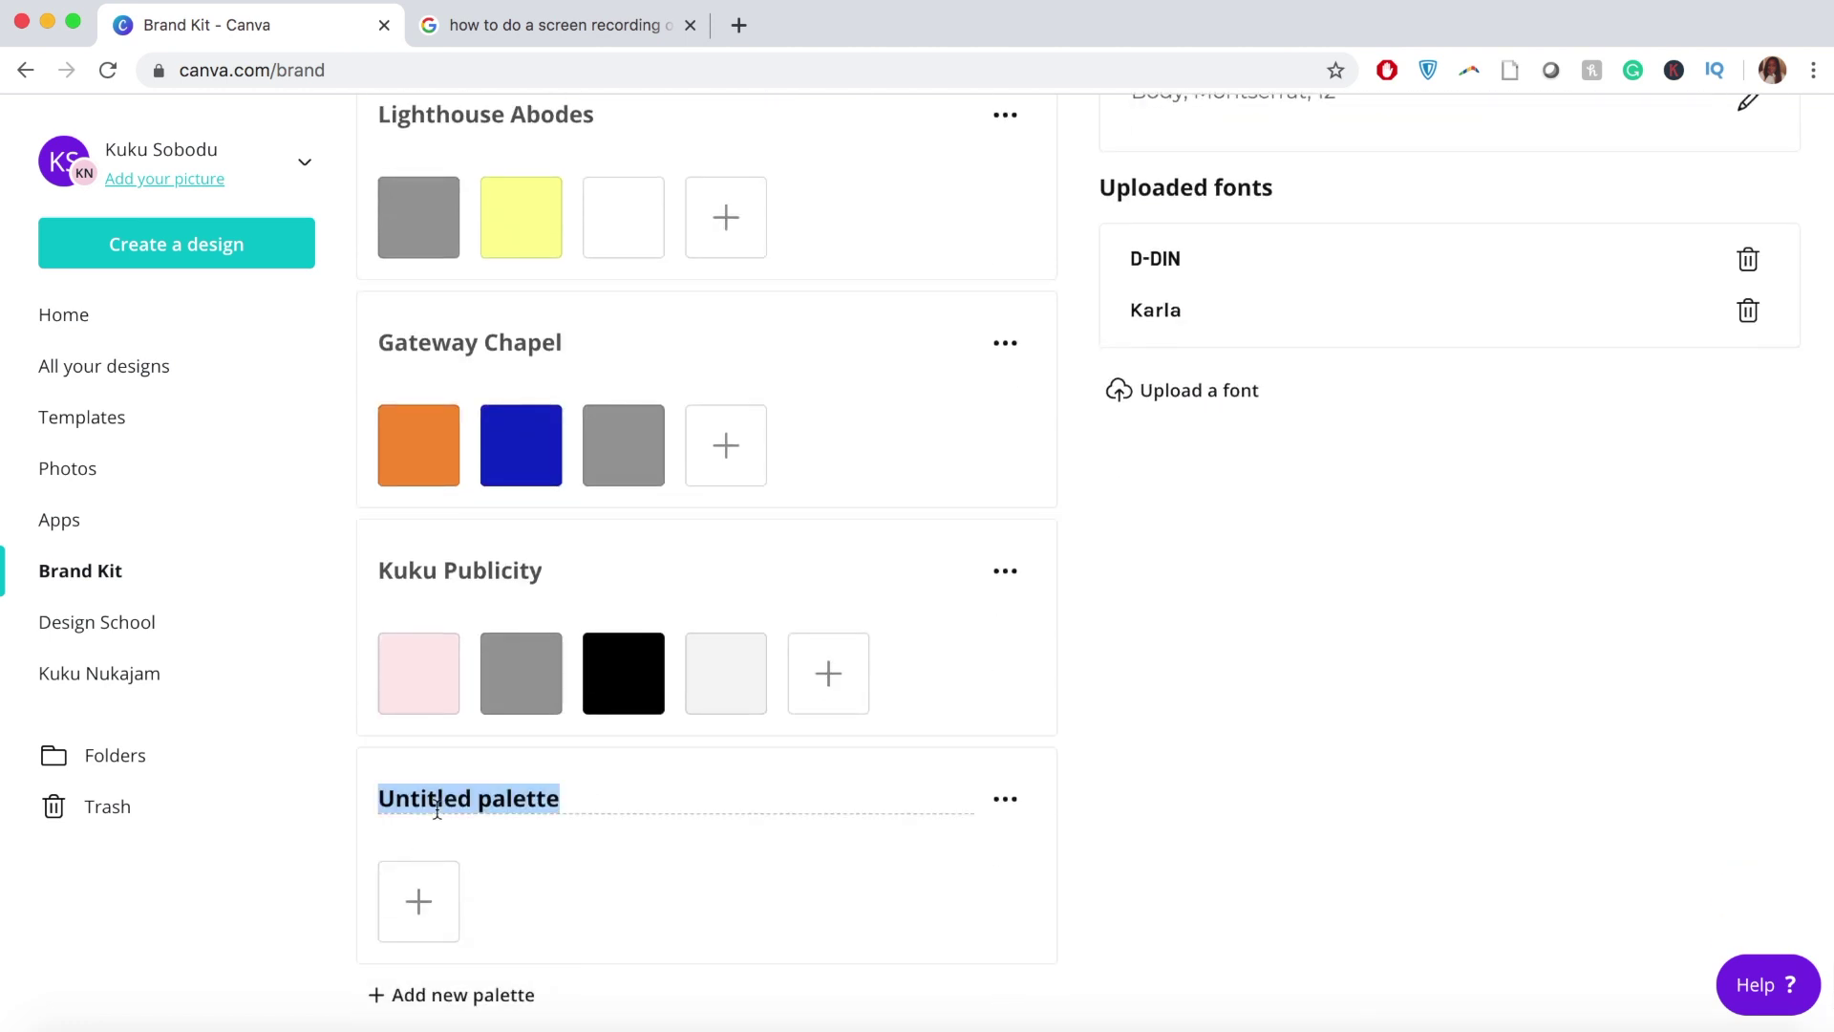
type("Test")
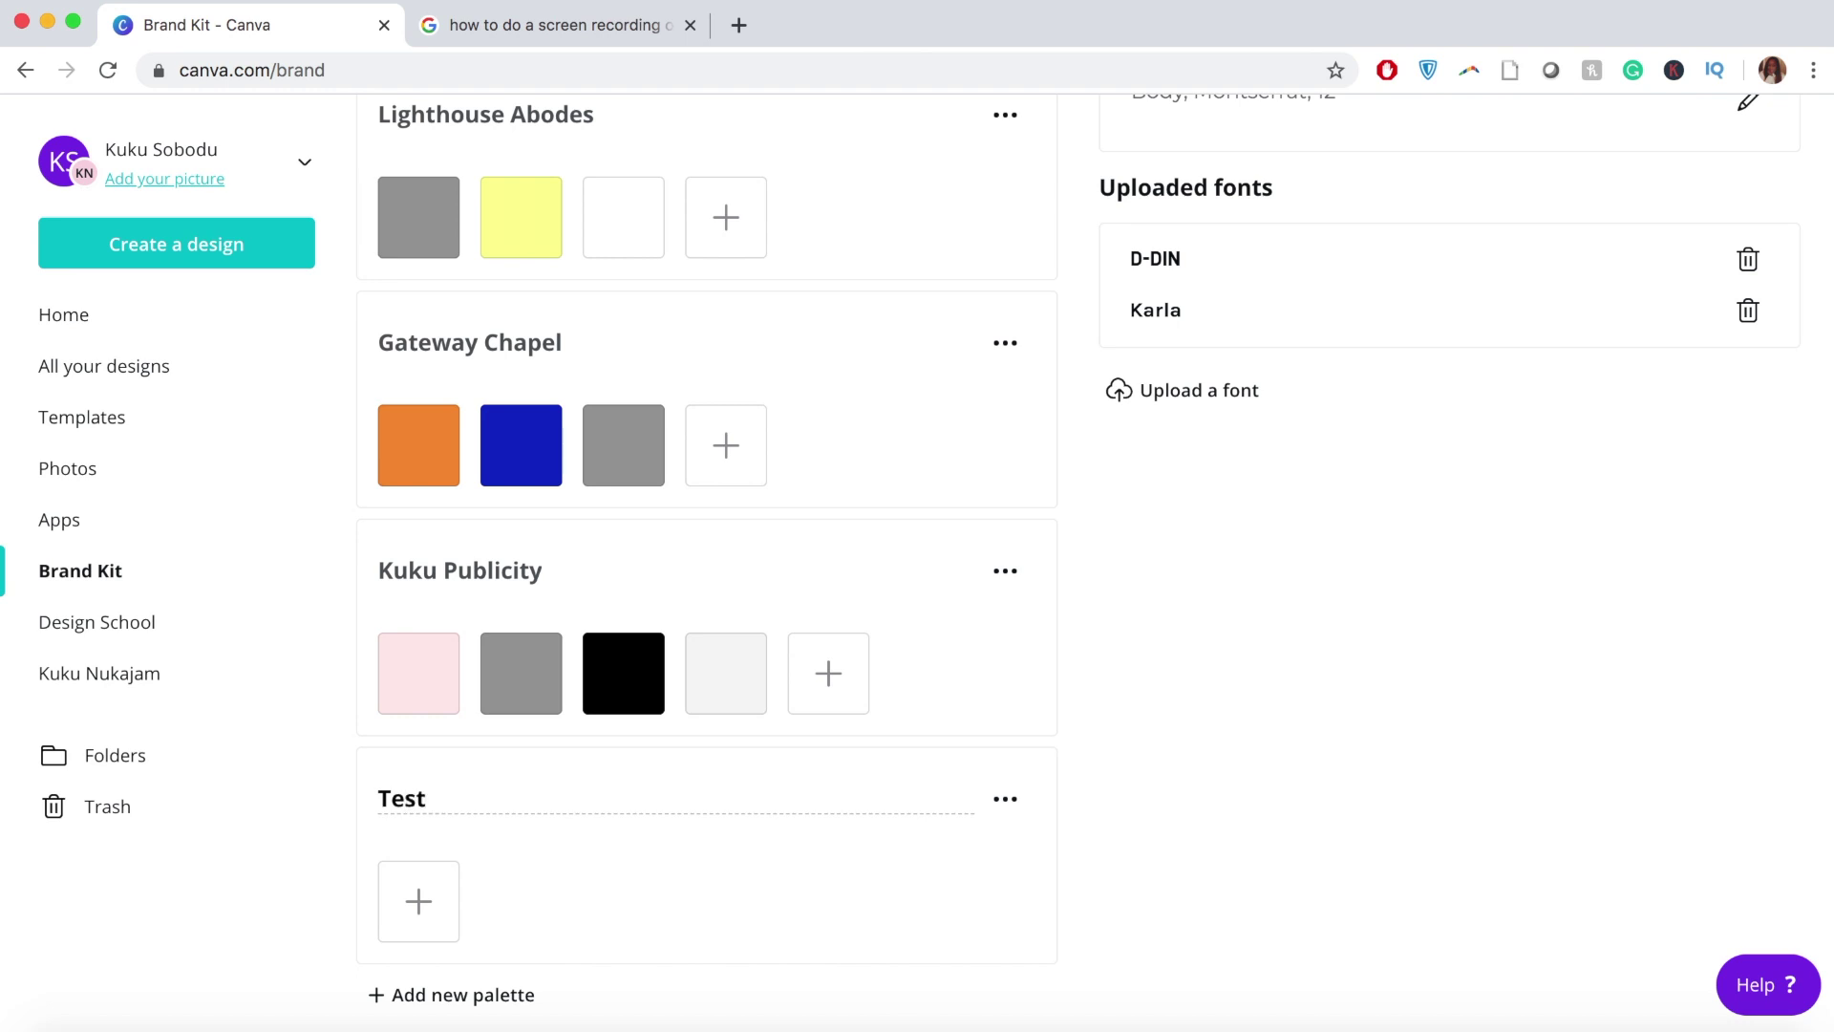
type(" colour pallete")
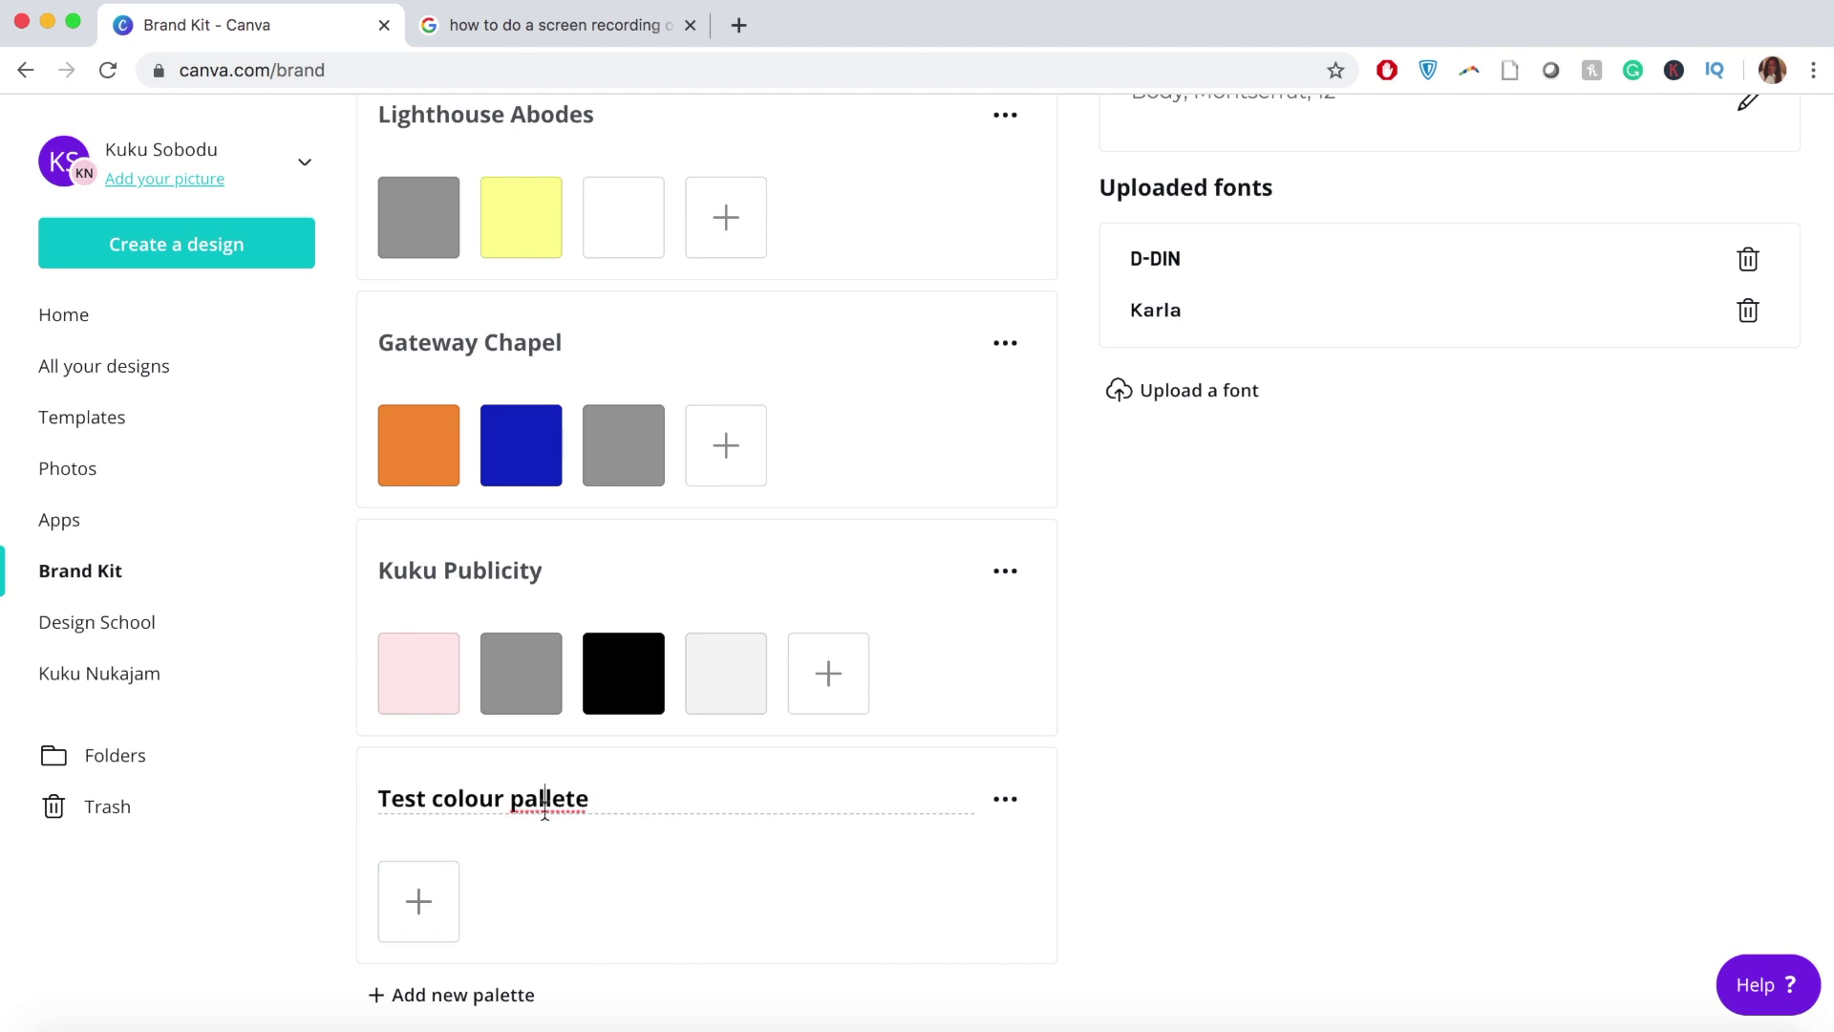
right_click(544, 801)
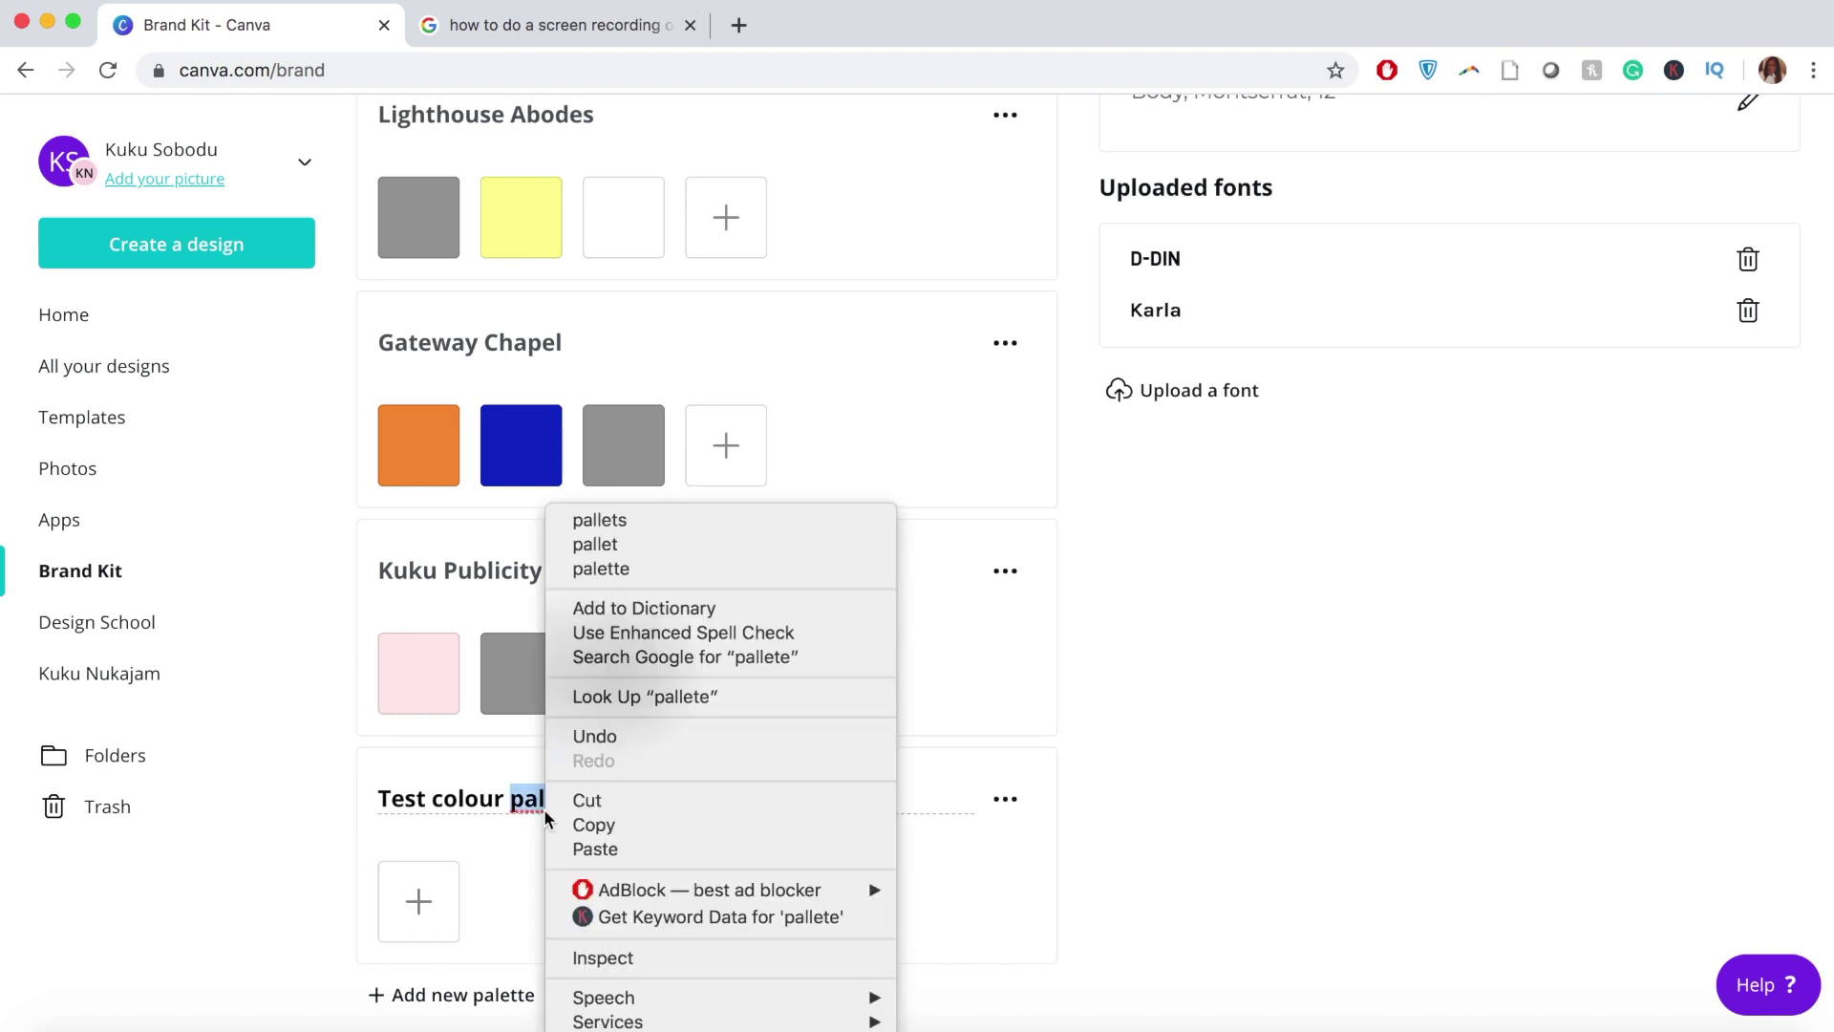
left_click(668, 568)
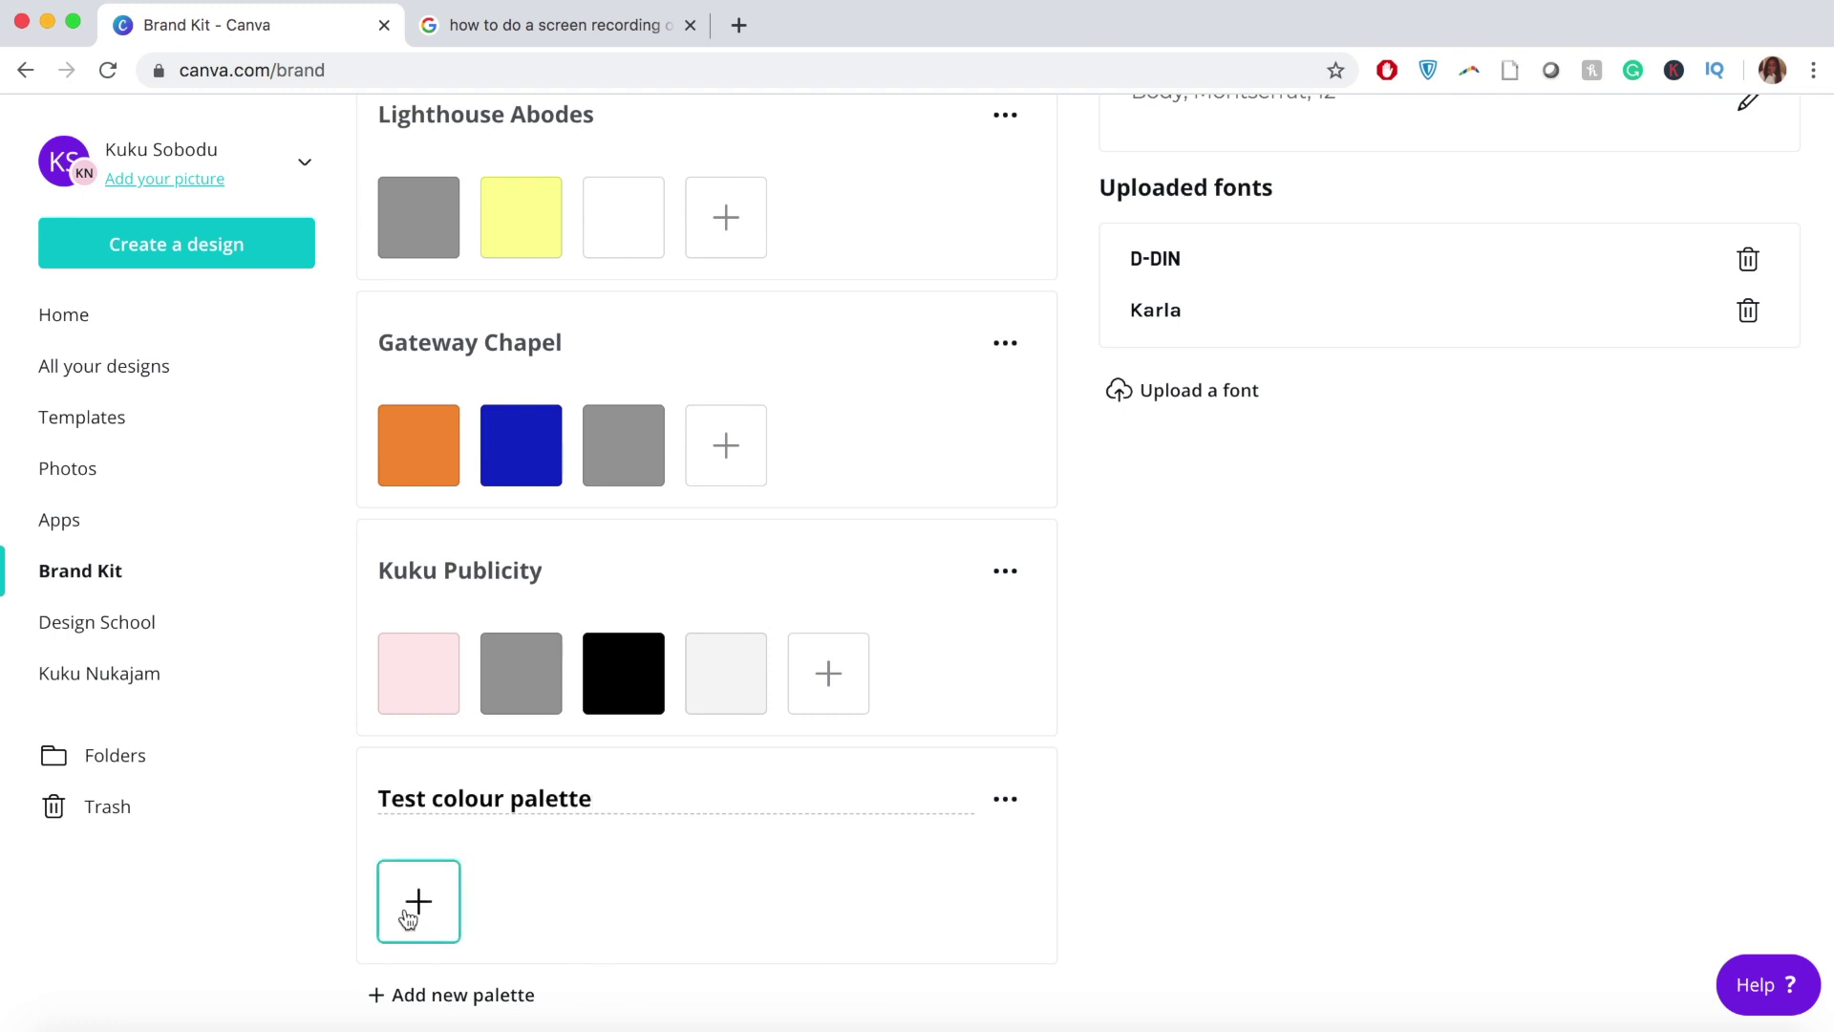
Step: Add a teal-green colour, #14cfb3, to the "Test colour palette"
left_click(435, 891)
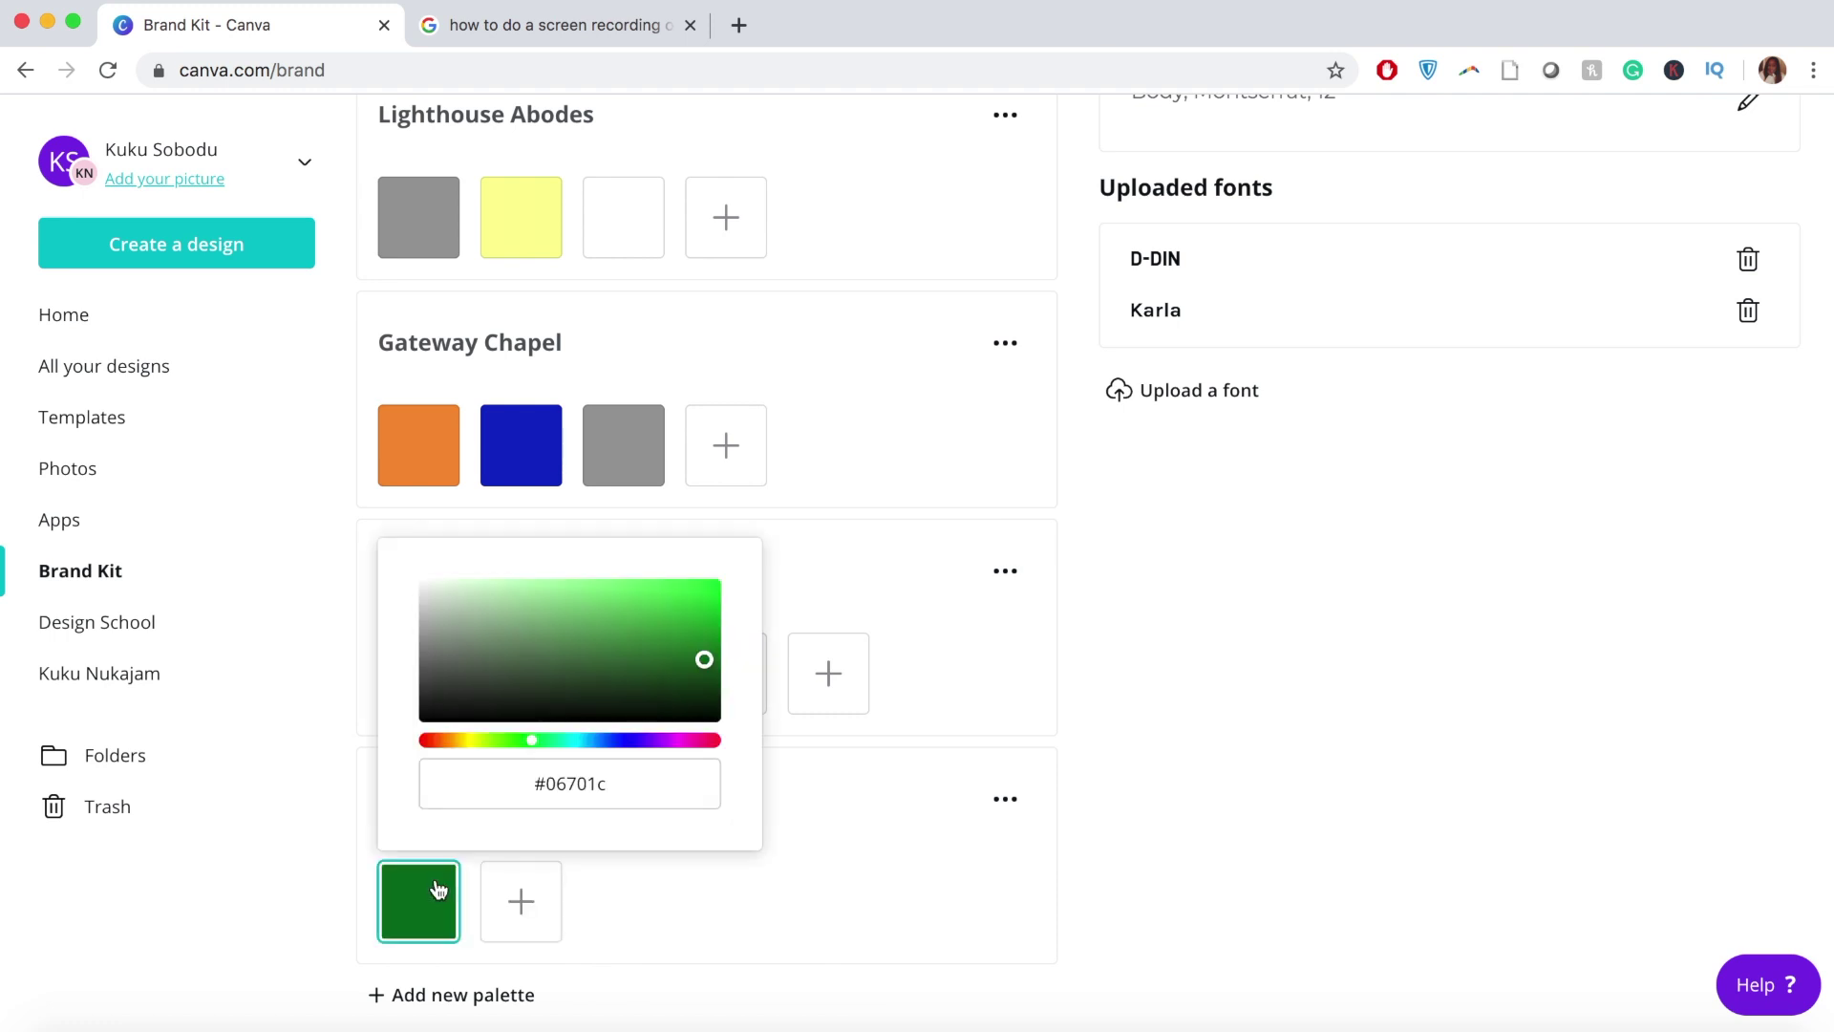
mouse_move(533, 740)
left_mouse_down()
mouse_move(704, 754)
mouse_move(462, 750)
mouse_move(566, 754)
left_mouse_up()
left_click(616, 629)
left_click(679, 608)
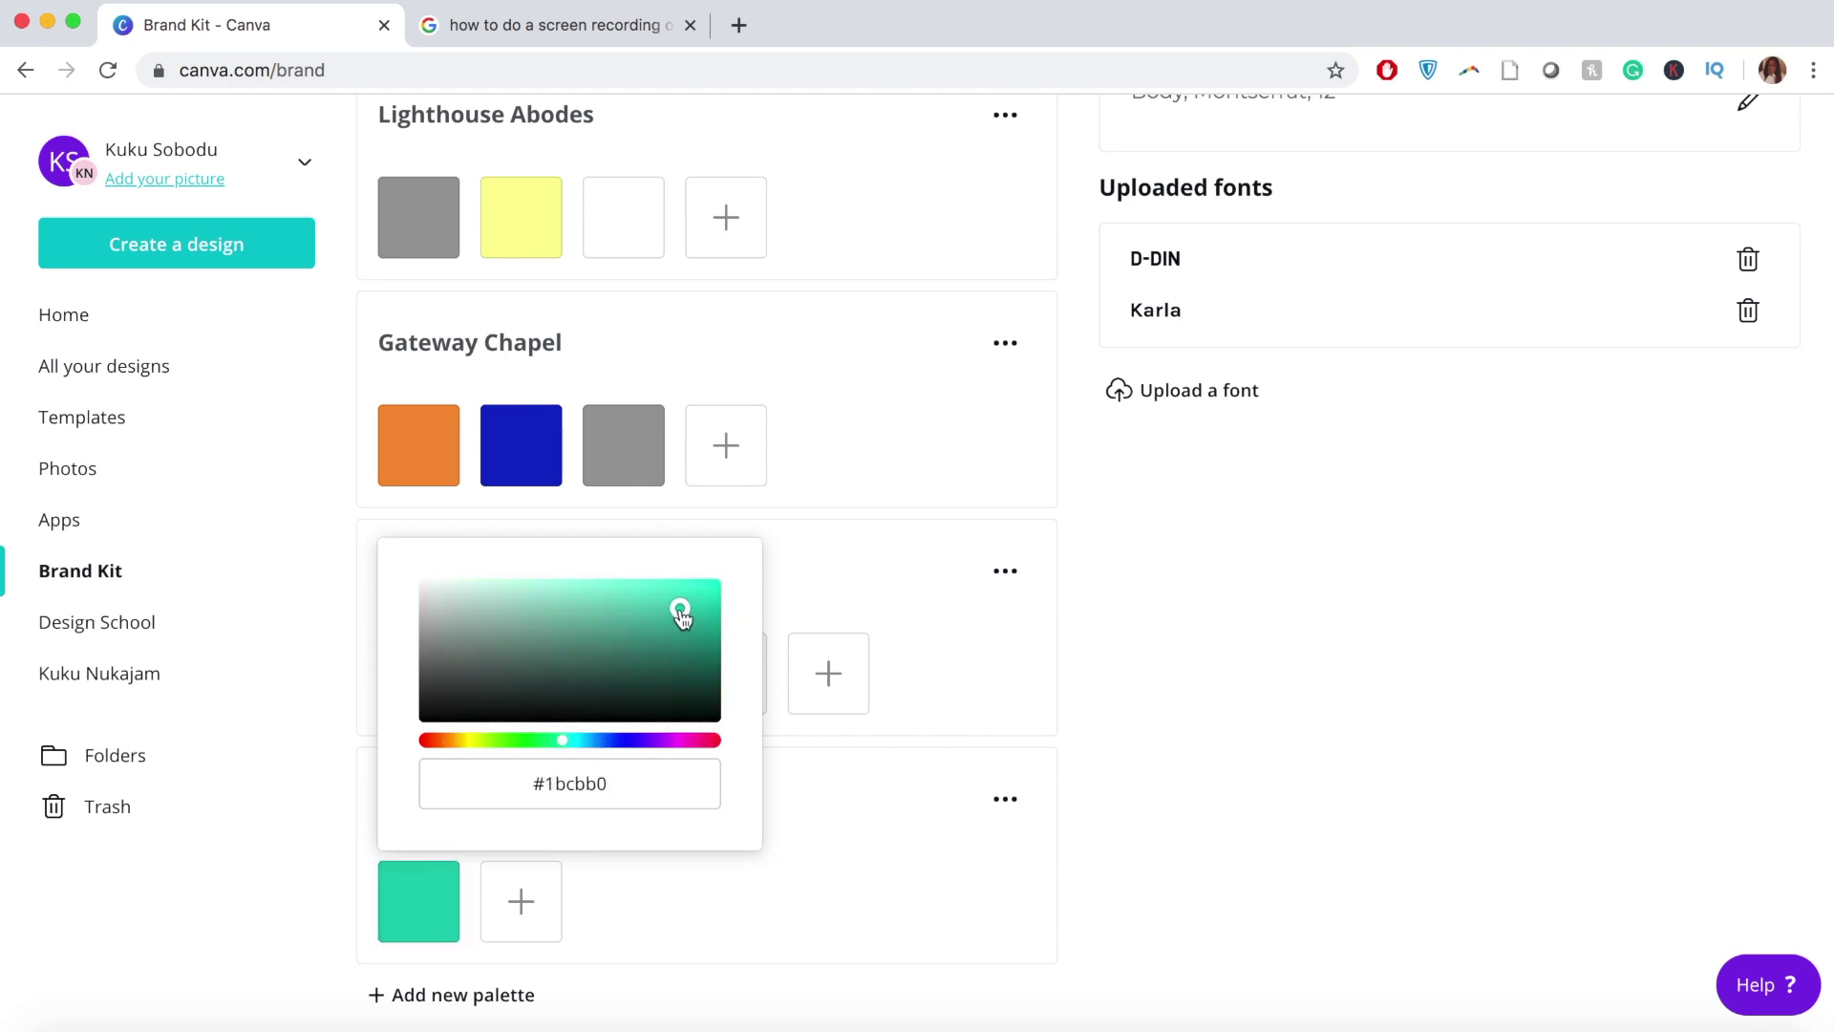
left_click(677, 643)
left_click(697, 606)
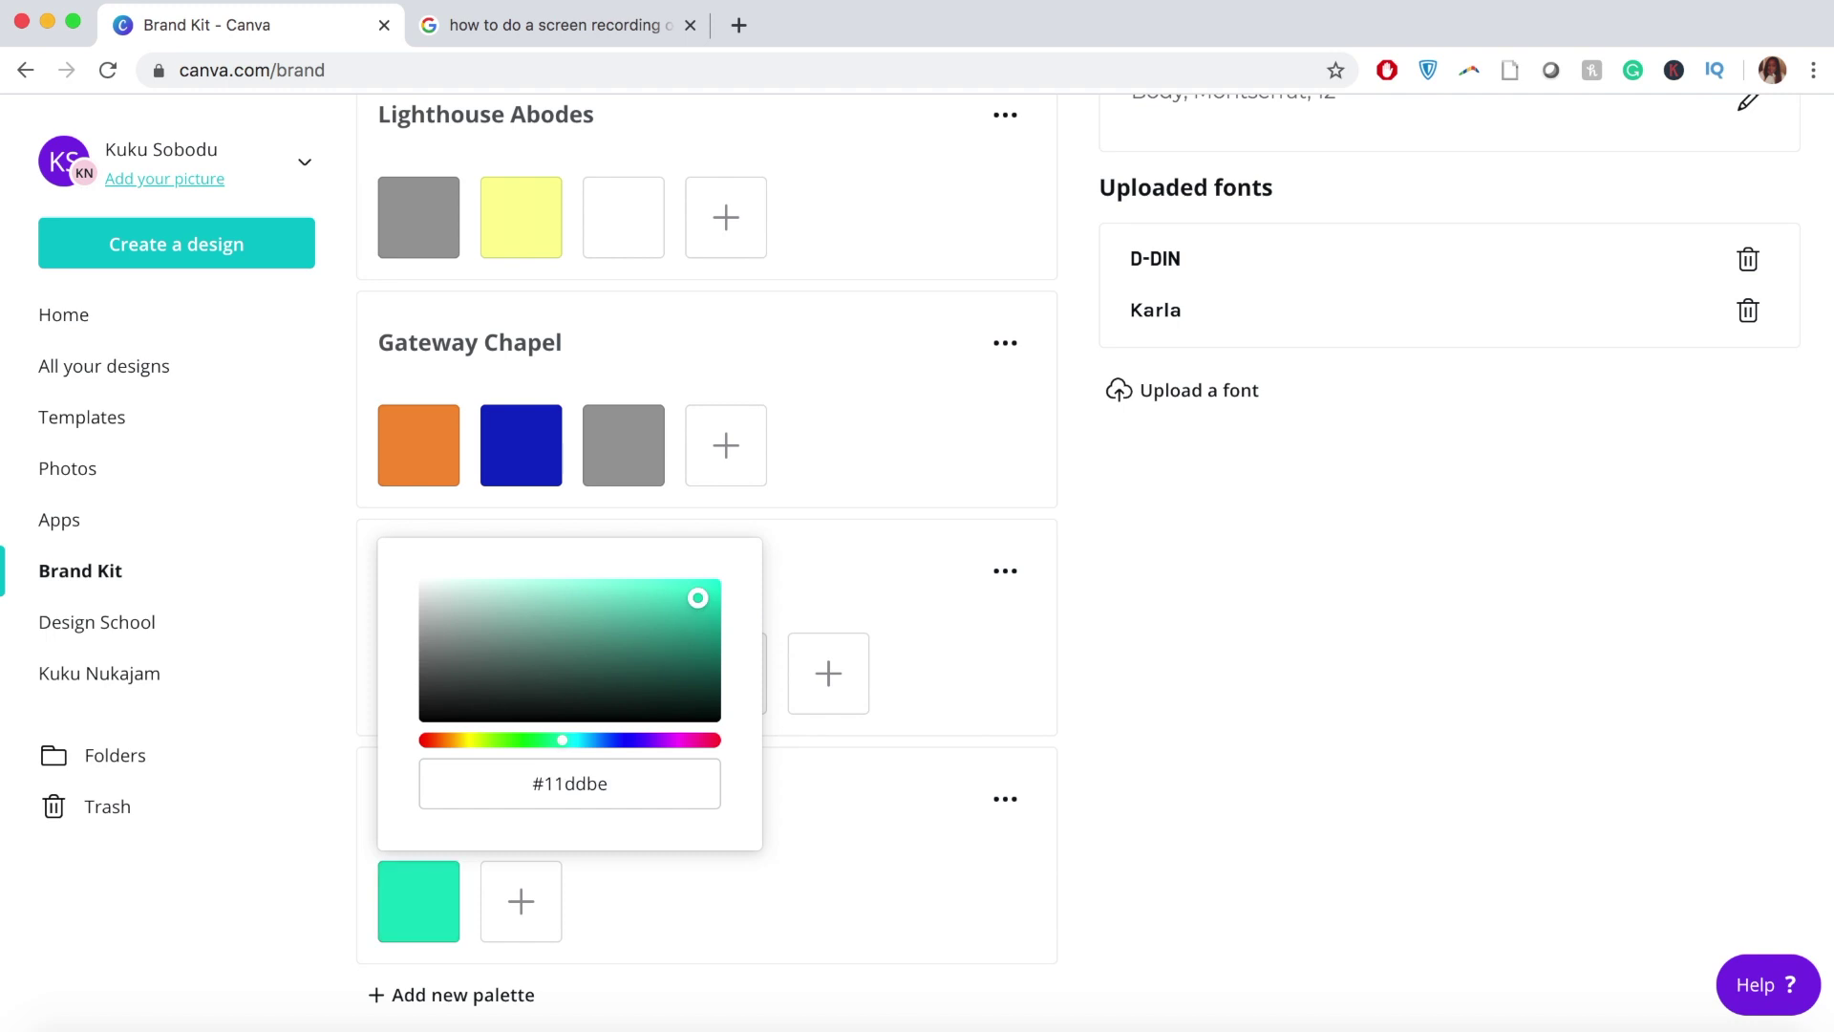
left_click(696, 636)
left_click(634, 598)
left_click(692, 606)
left_click(614, 797)
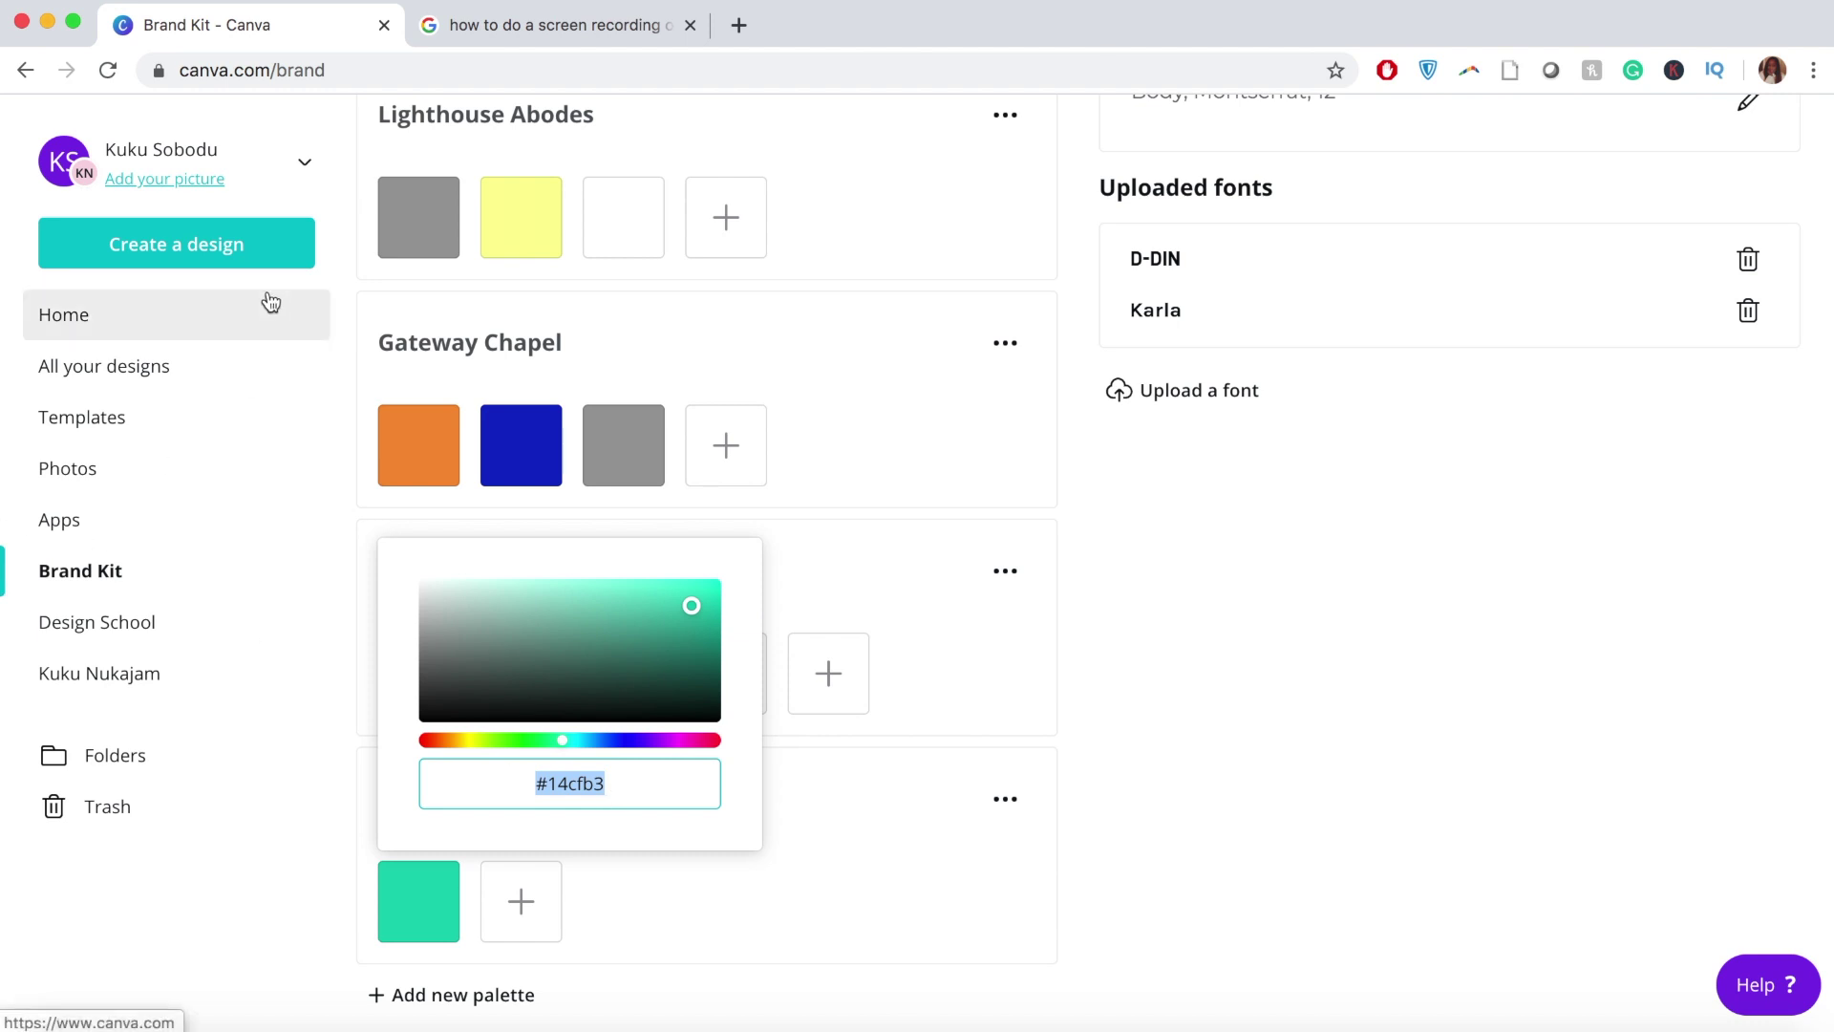
Step: Create a new blank Logo design
left_click(256, 245)
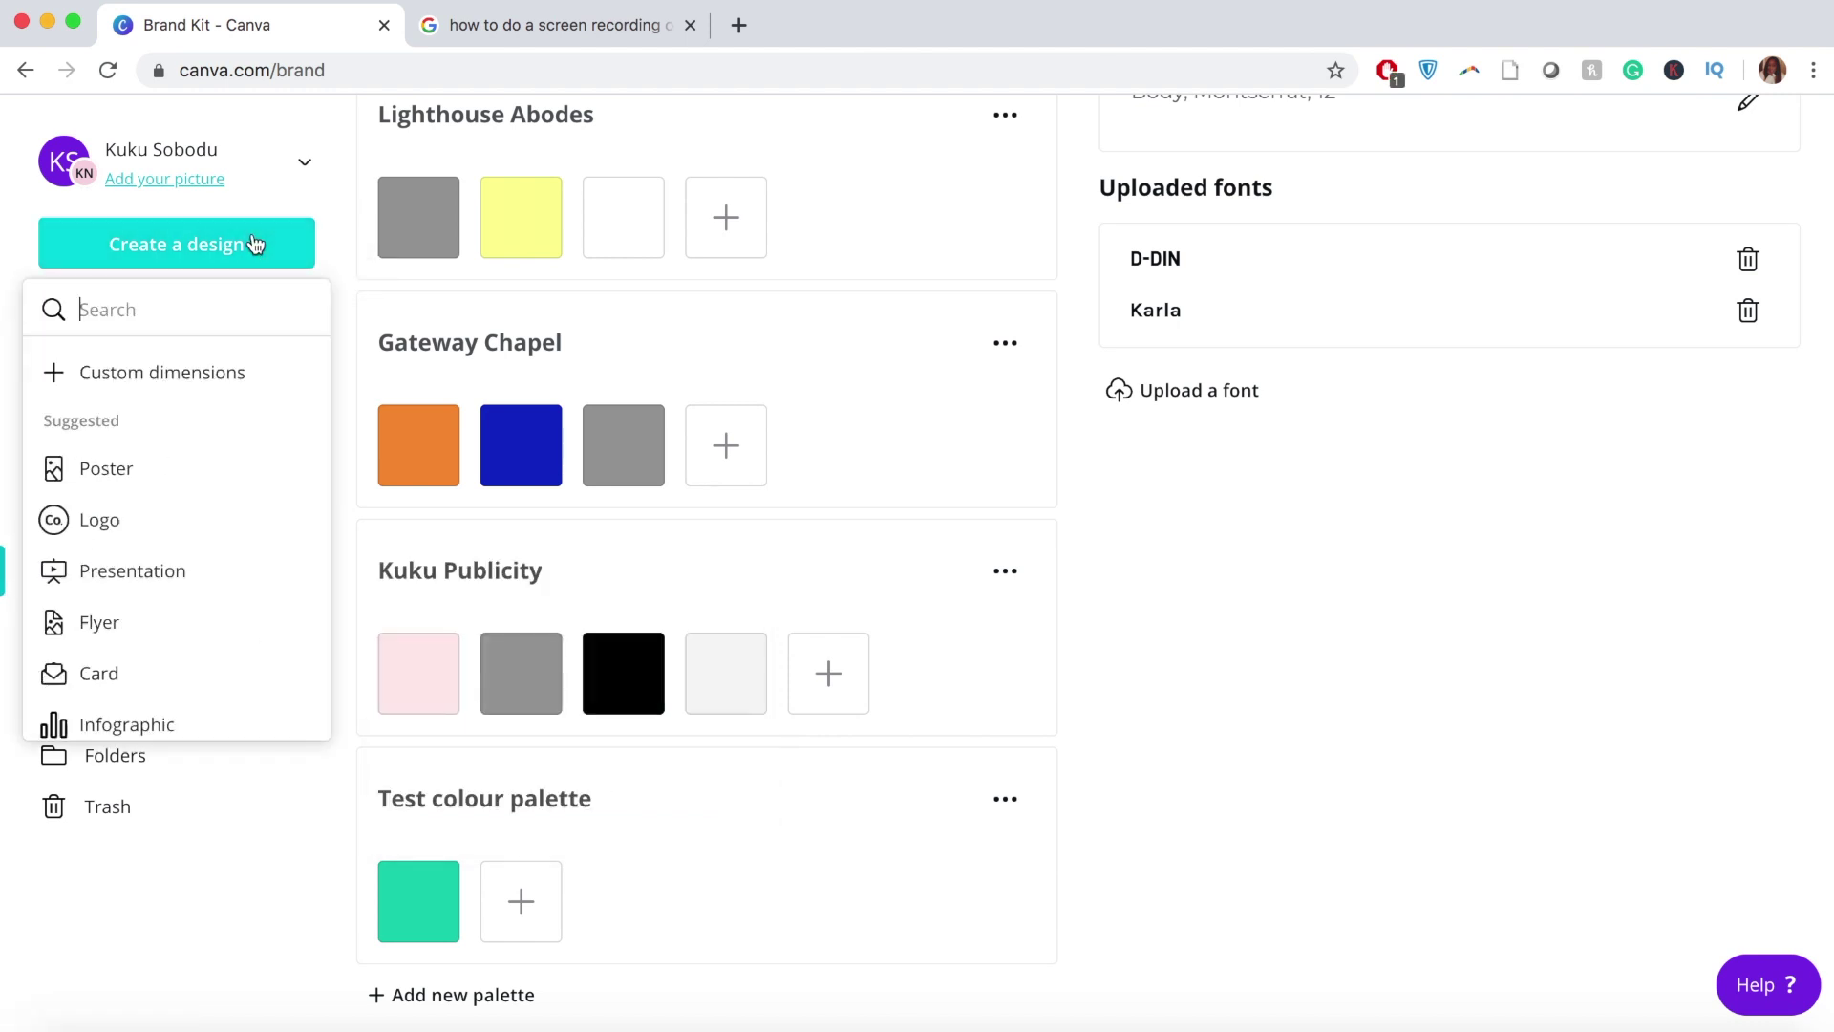
left_click(135, 526)
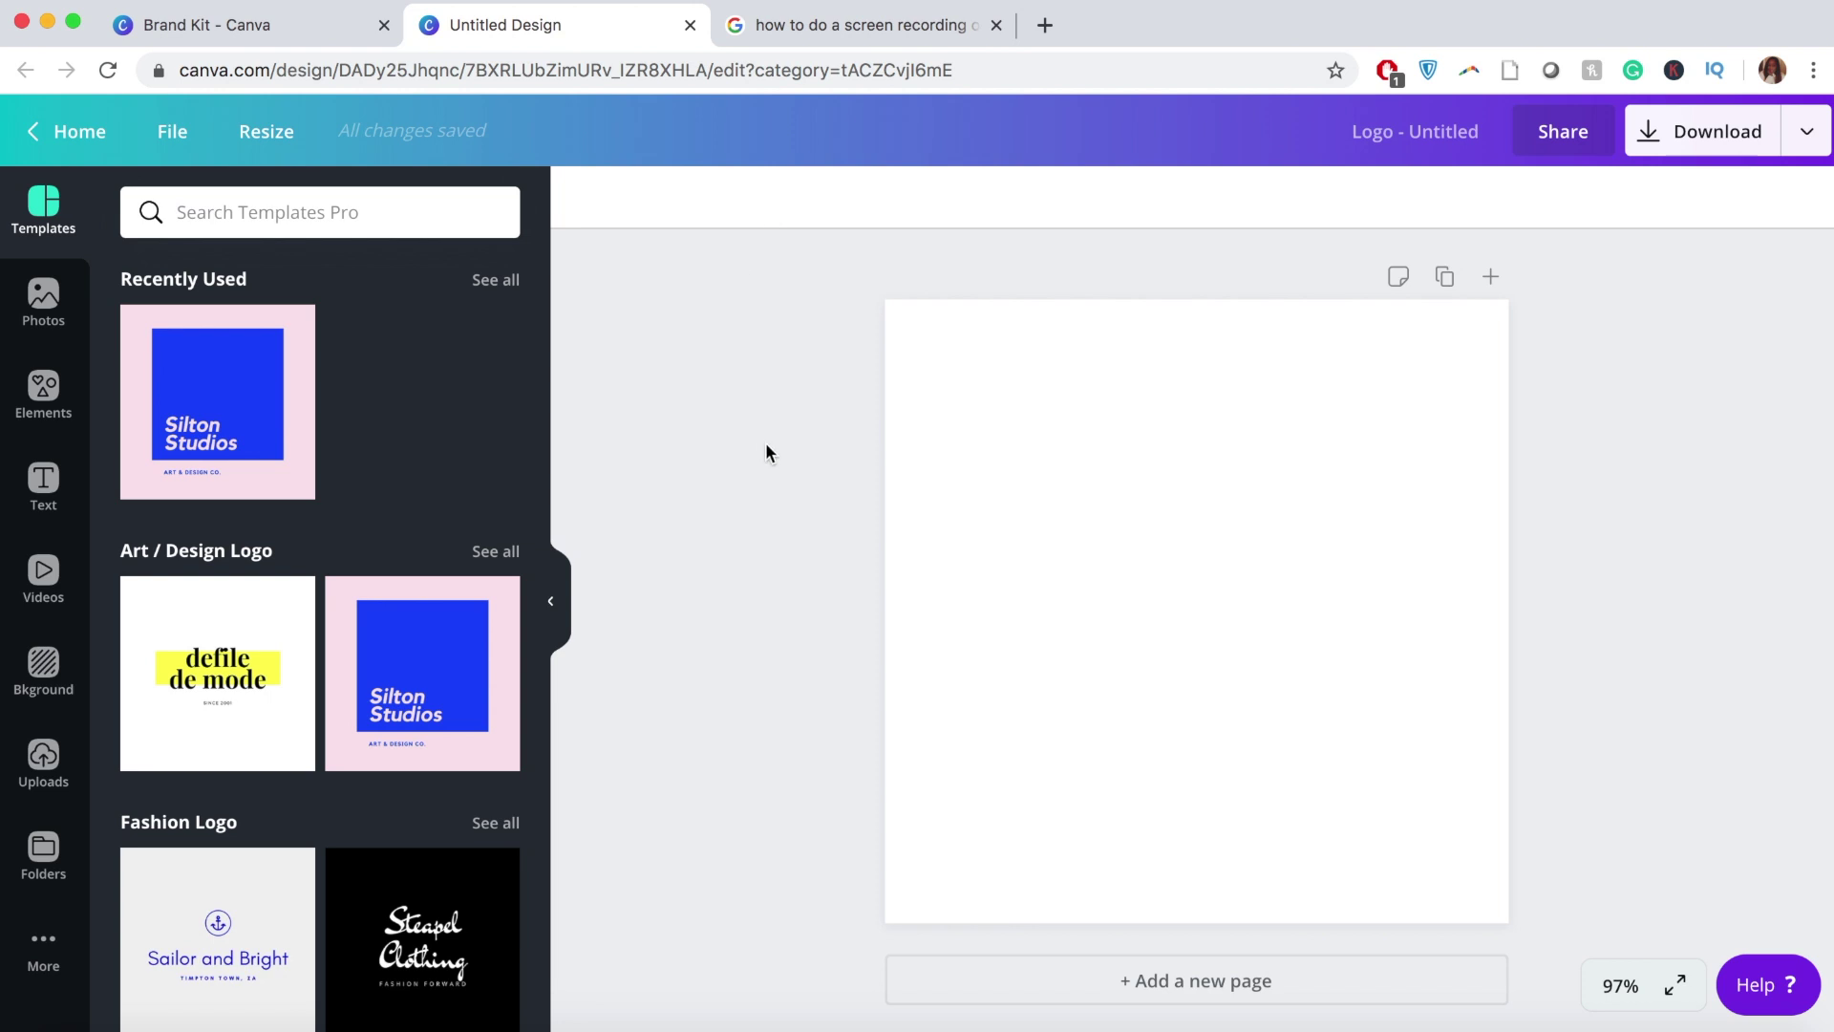
Step: Fill the blank logo page with a custom pale yellow, #fffab8, and select its hex code for copying
left_click(944, 420)
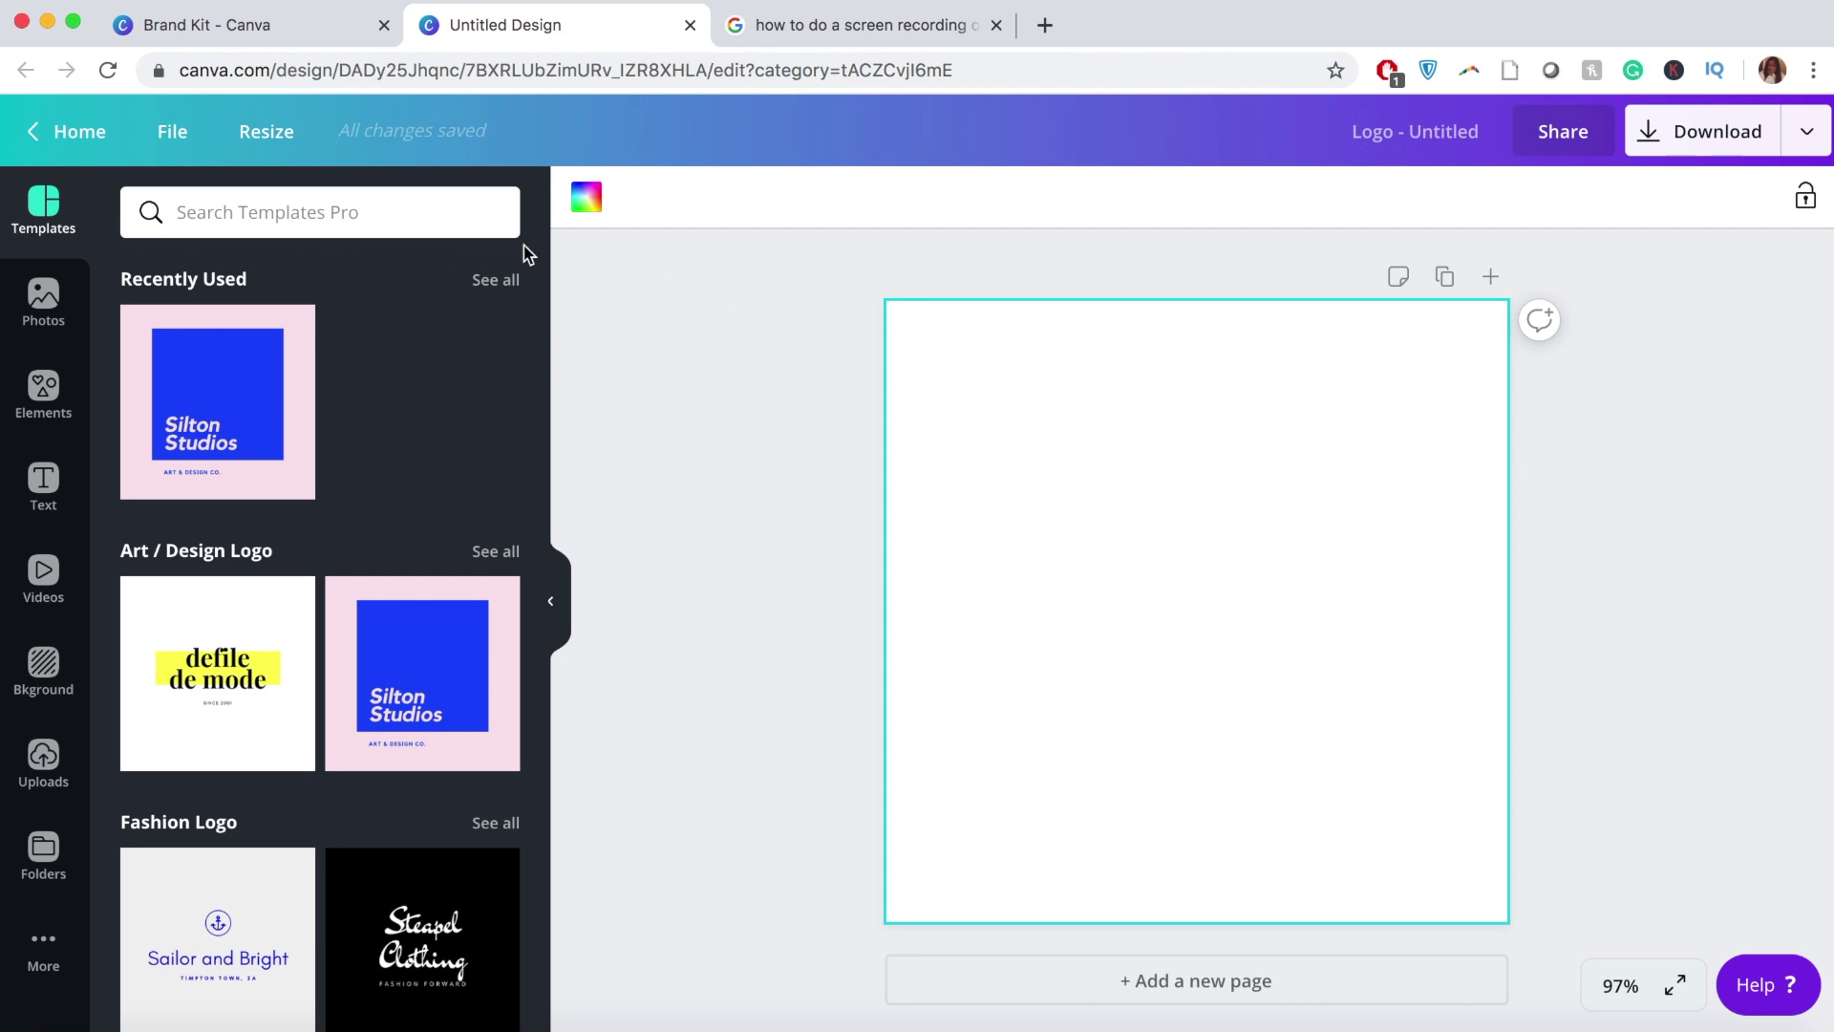
left_click(588, 201)
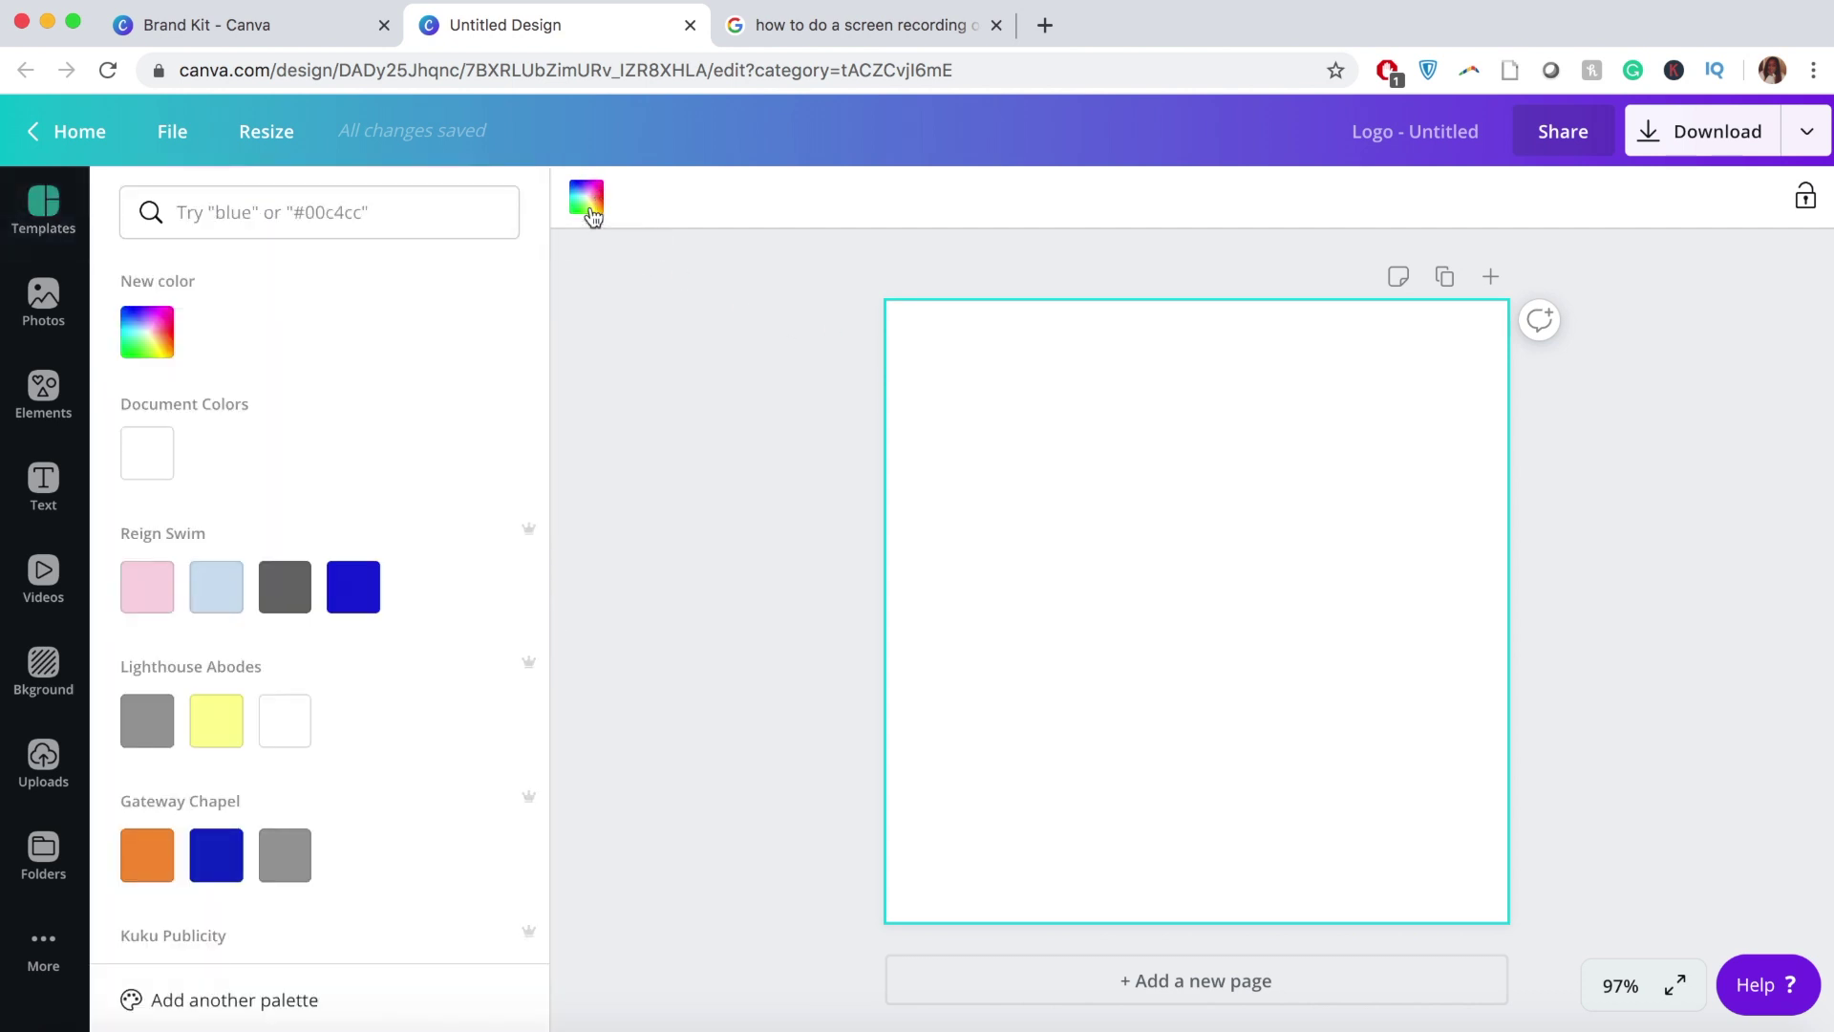
left_click(140, 342)
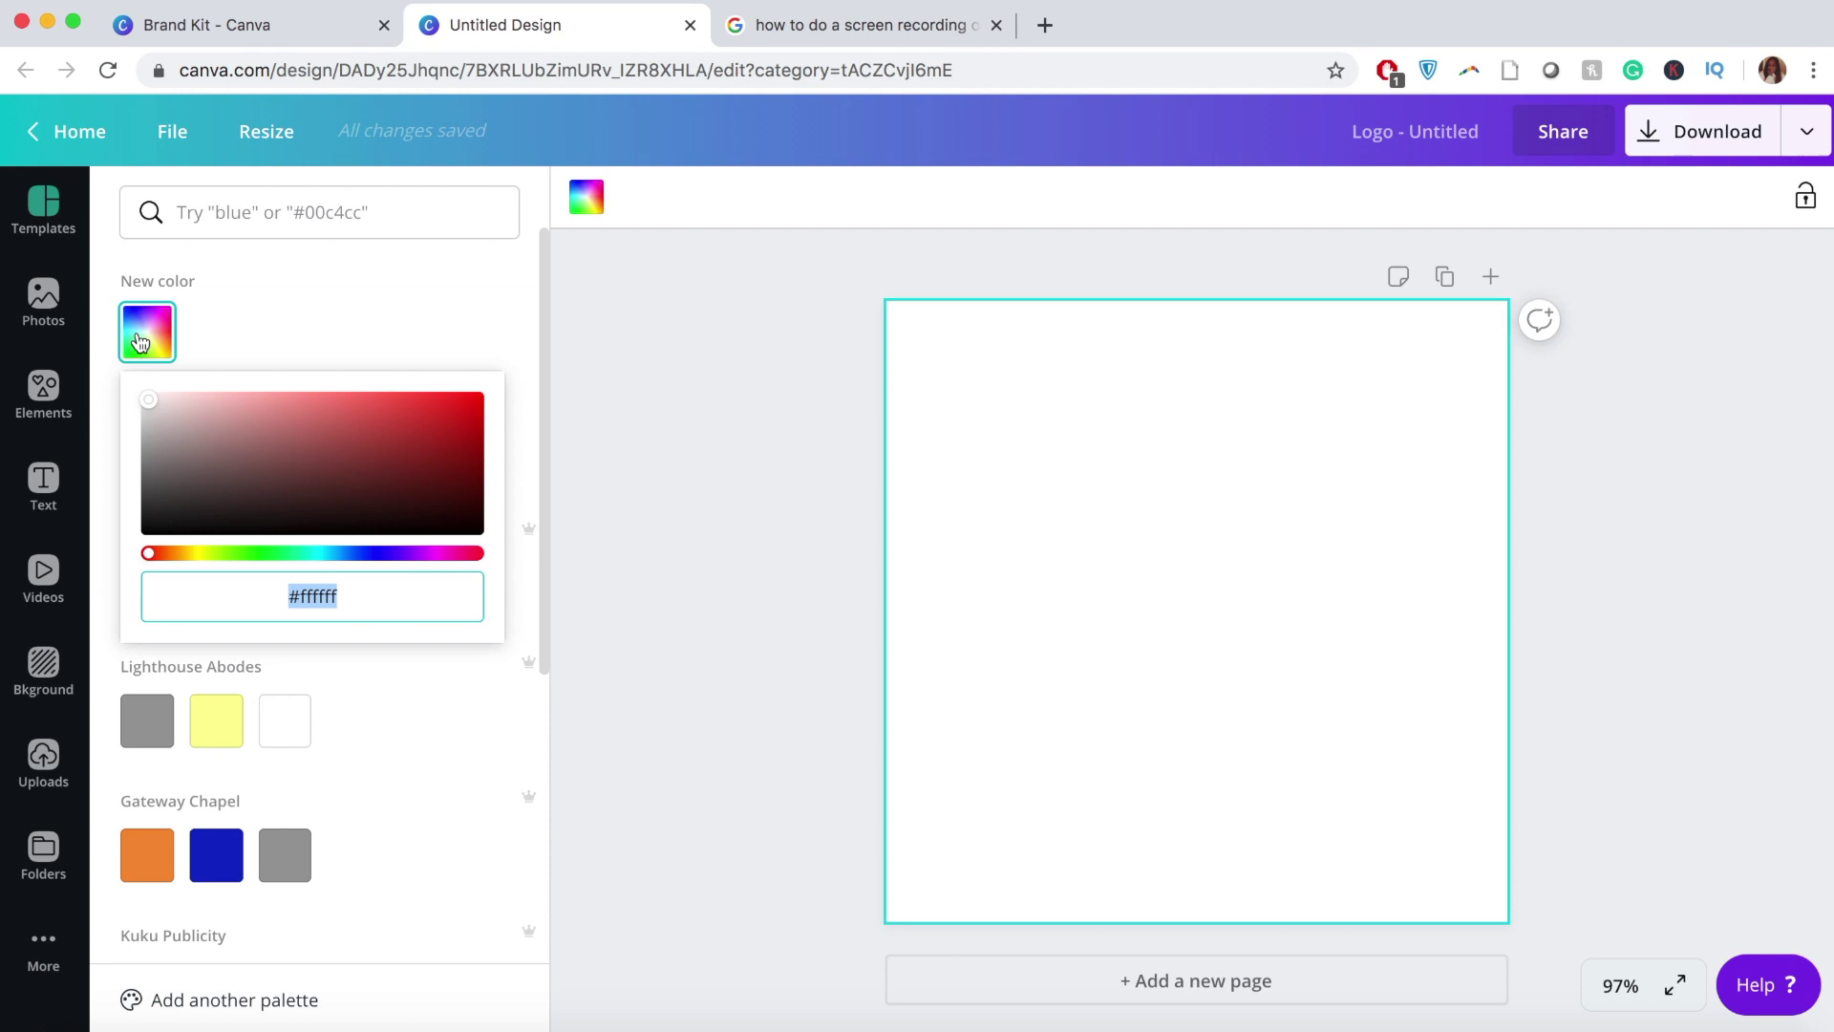
left_click_drag(153, 405, 382, 480)
left_click_drag(149, 553, 200, 554)
left_click_drag(384, 483, 470, 403)
left_click_drag(403, 403, 236, 380)
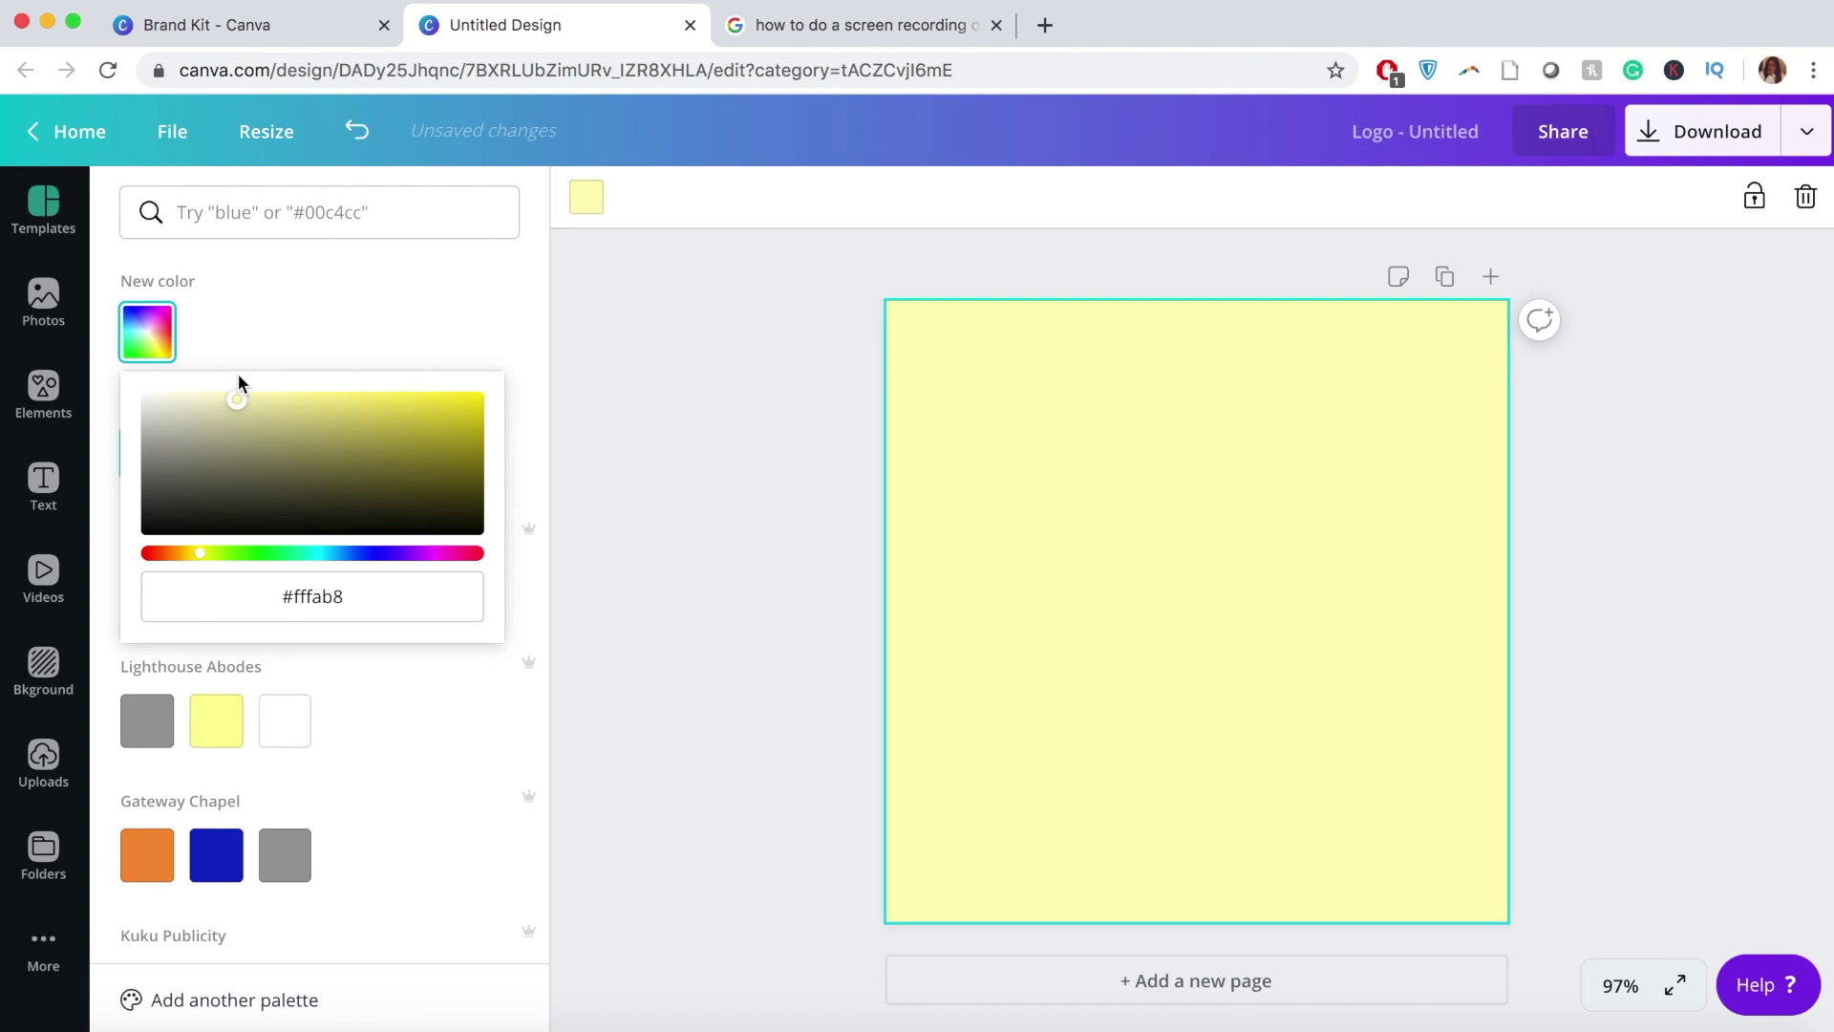
left_click(355, 596)
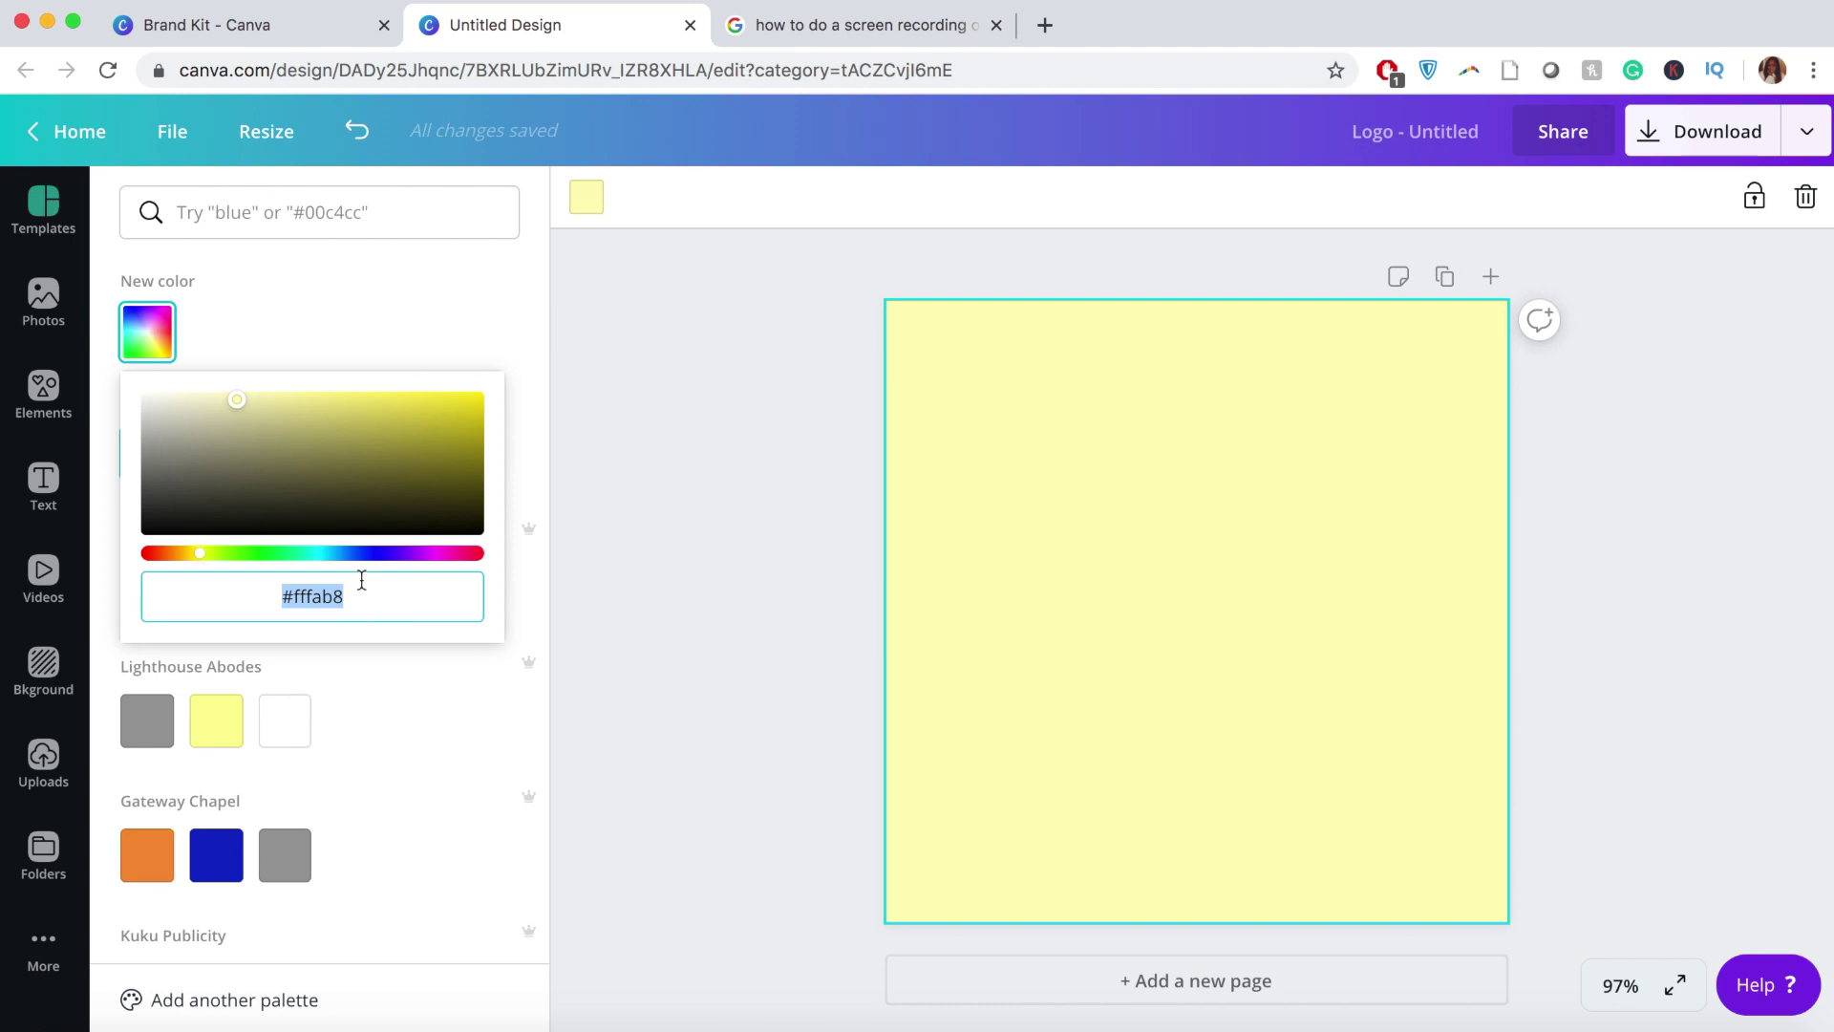
Step: Open Google Sheets from Google's app list in a new browser tab
left_click(1046, 25)
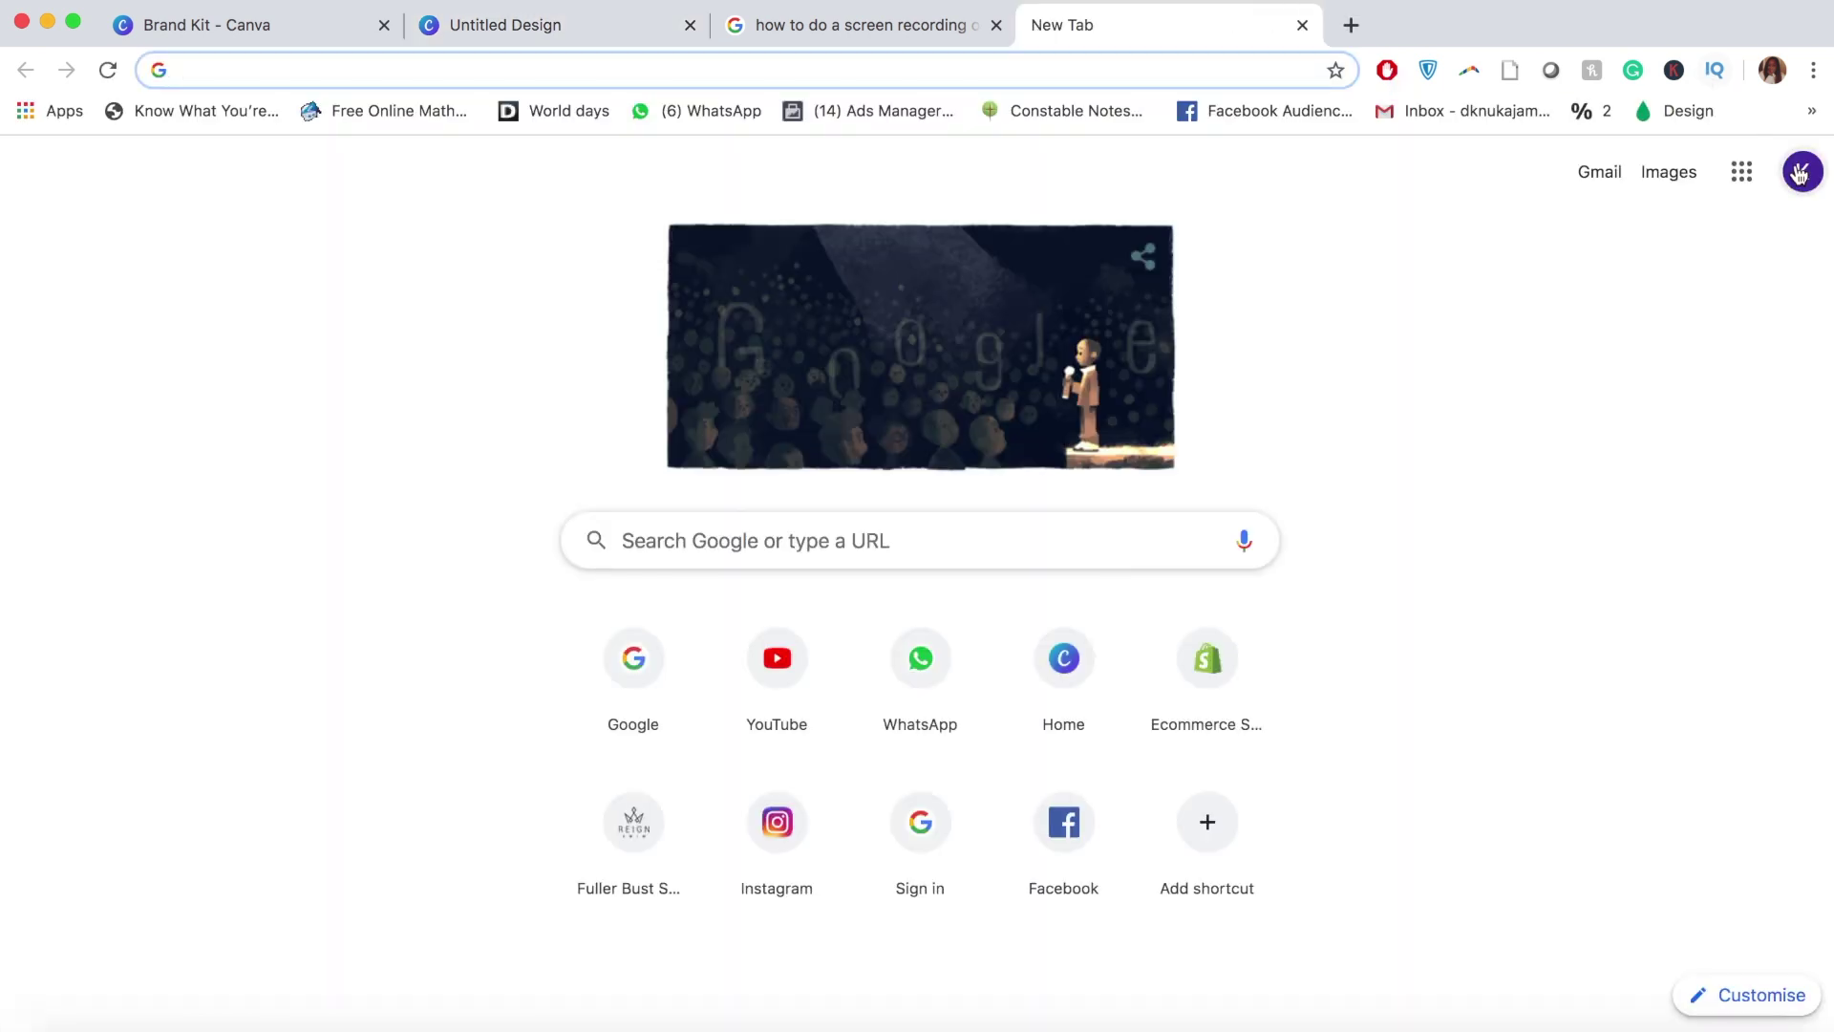
left_click(1743, 176)
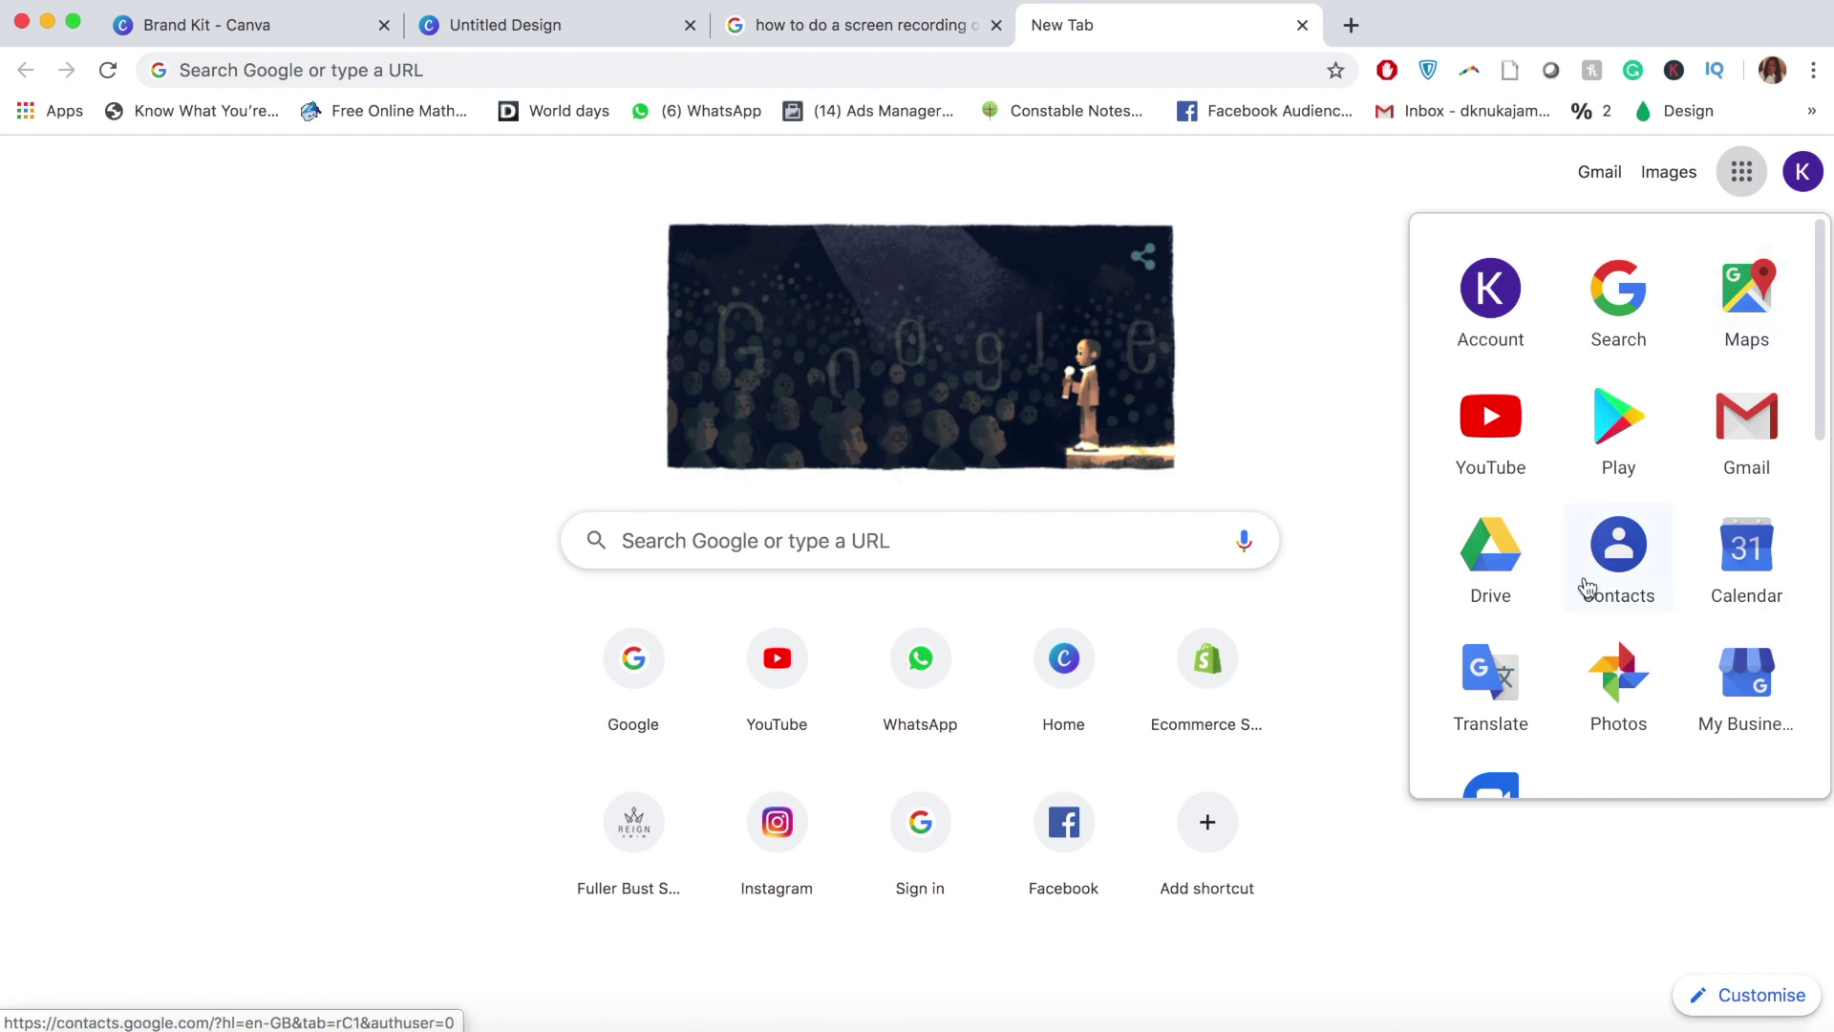
scroll(1586, 589, "down", 5)
scroll(1587, 588, "down", 5)
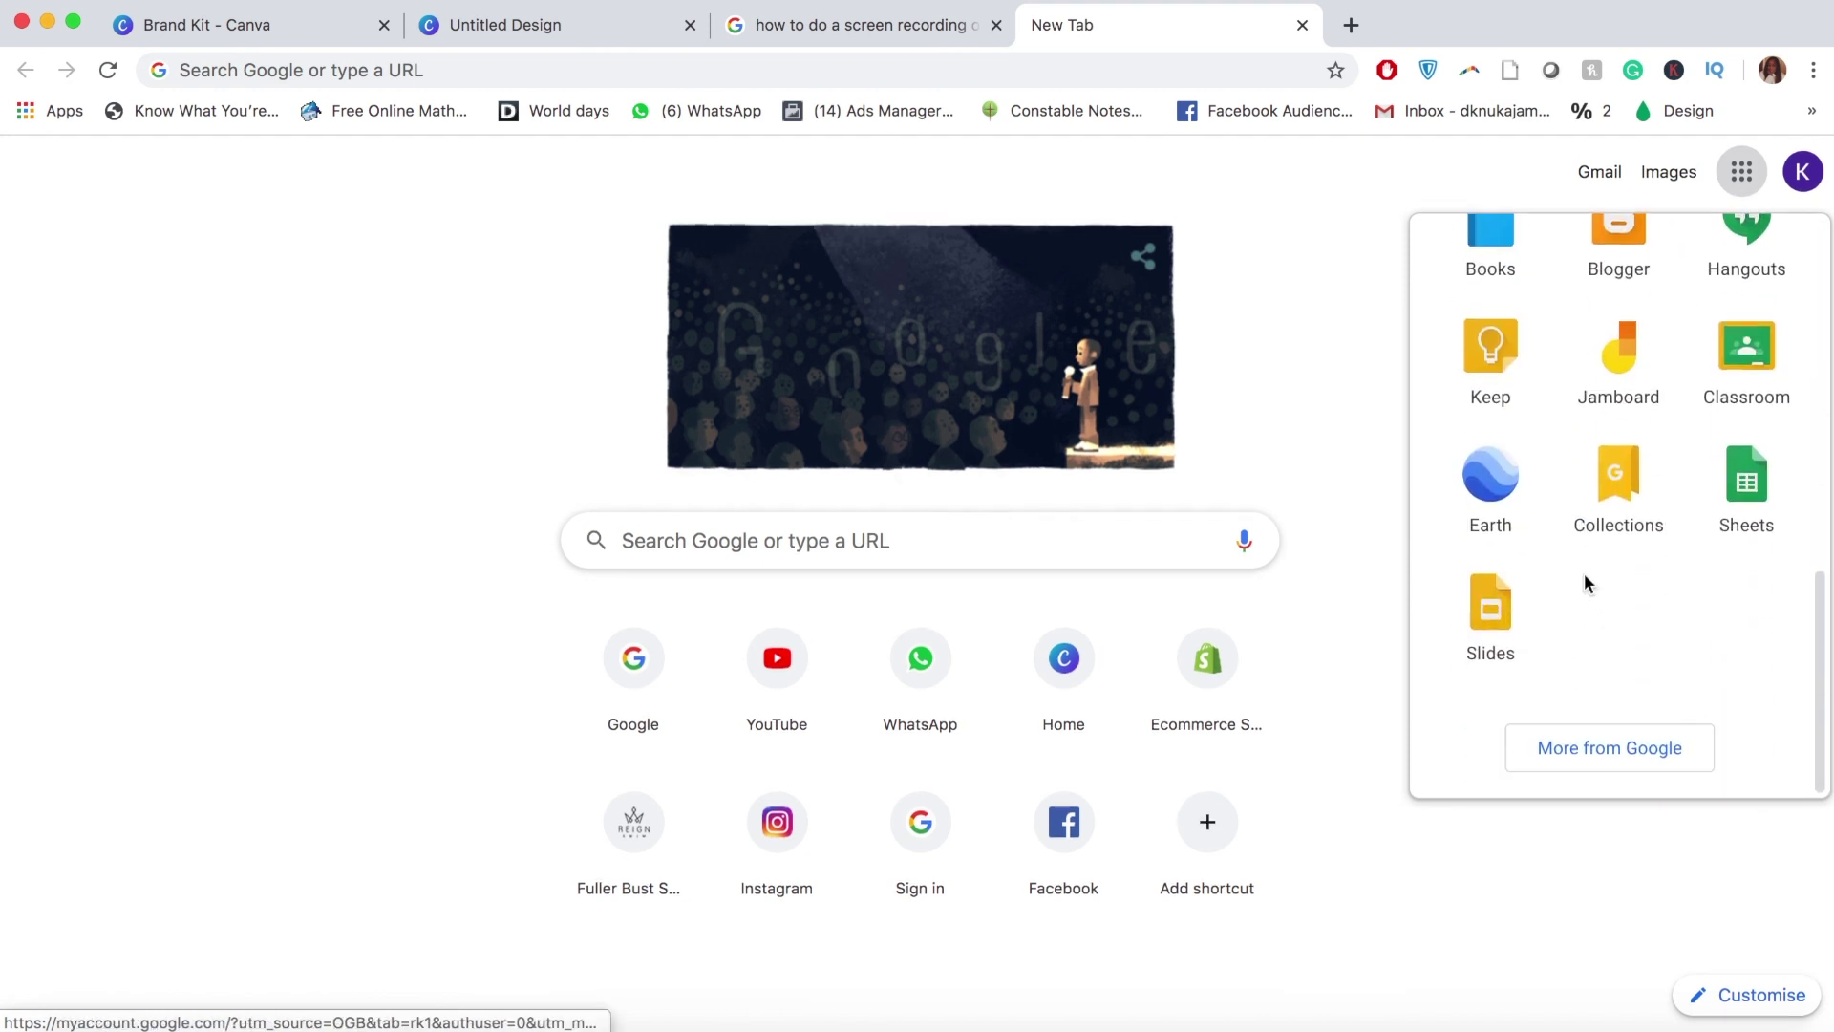
scroll(1584, 574, "up", 2)
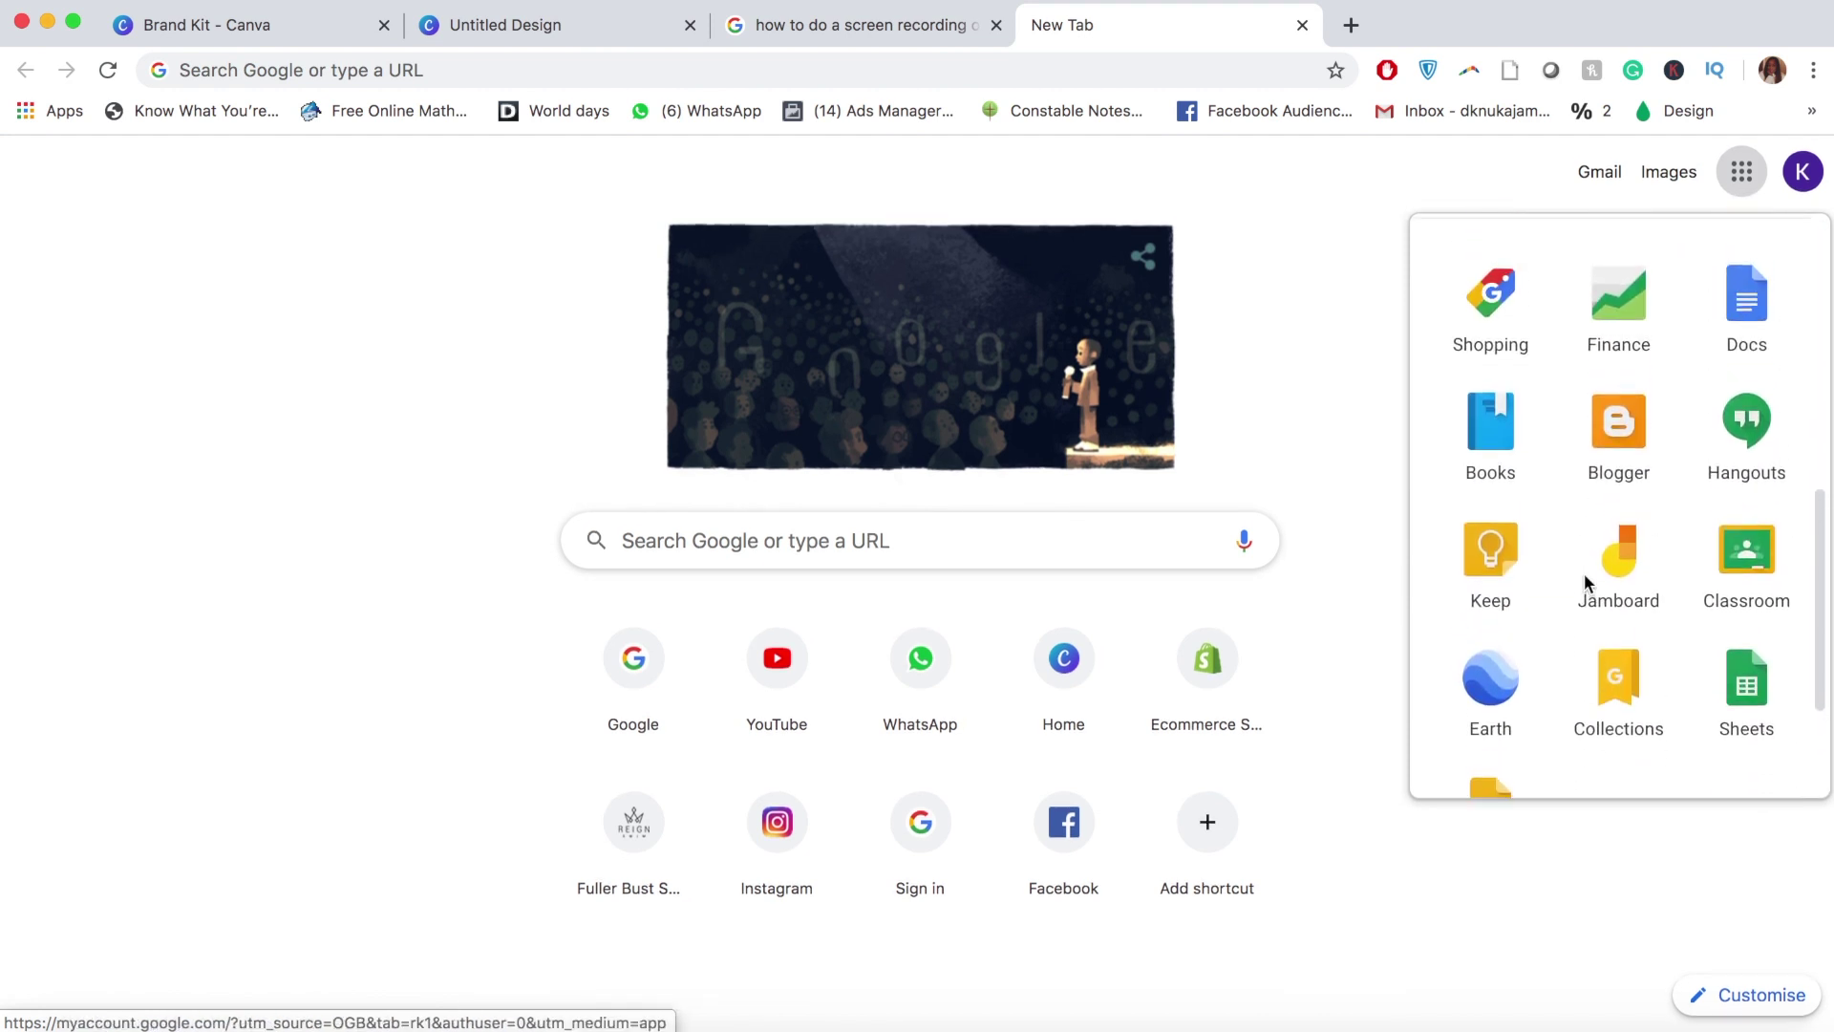
scroll(1584, 573, "down", 1)
left_click(1763, 629)
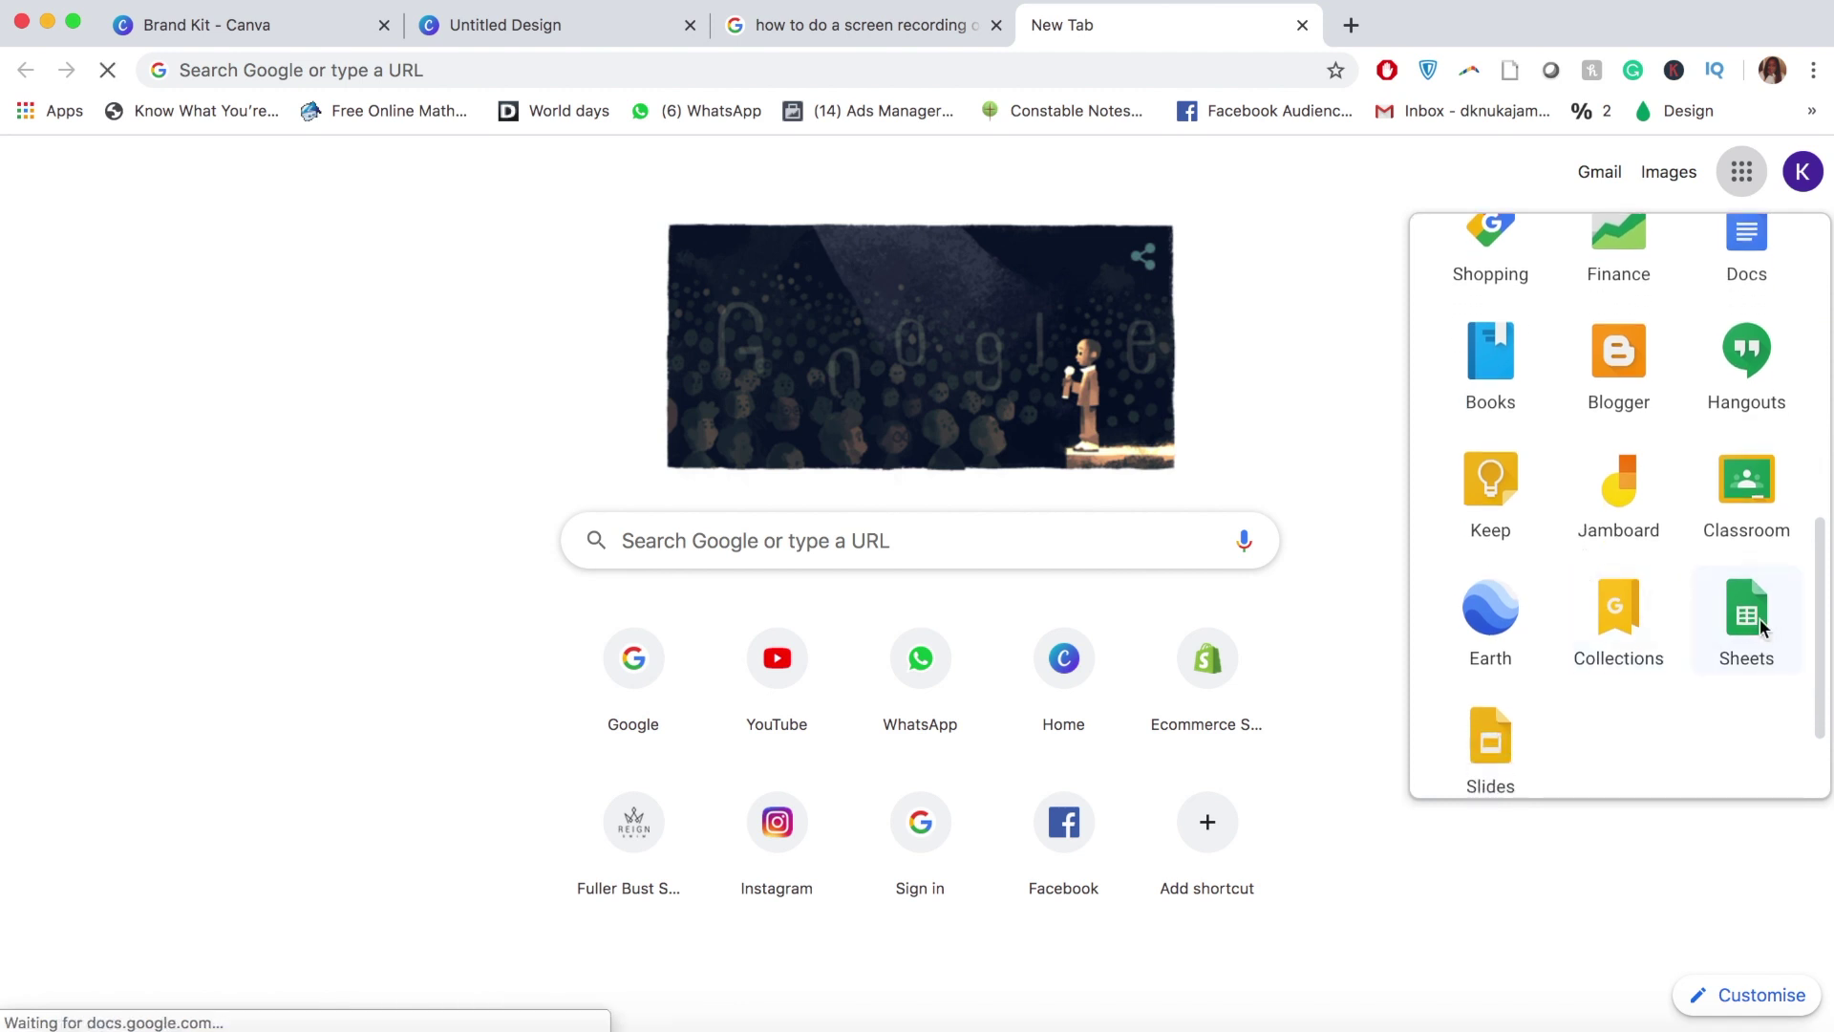
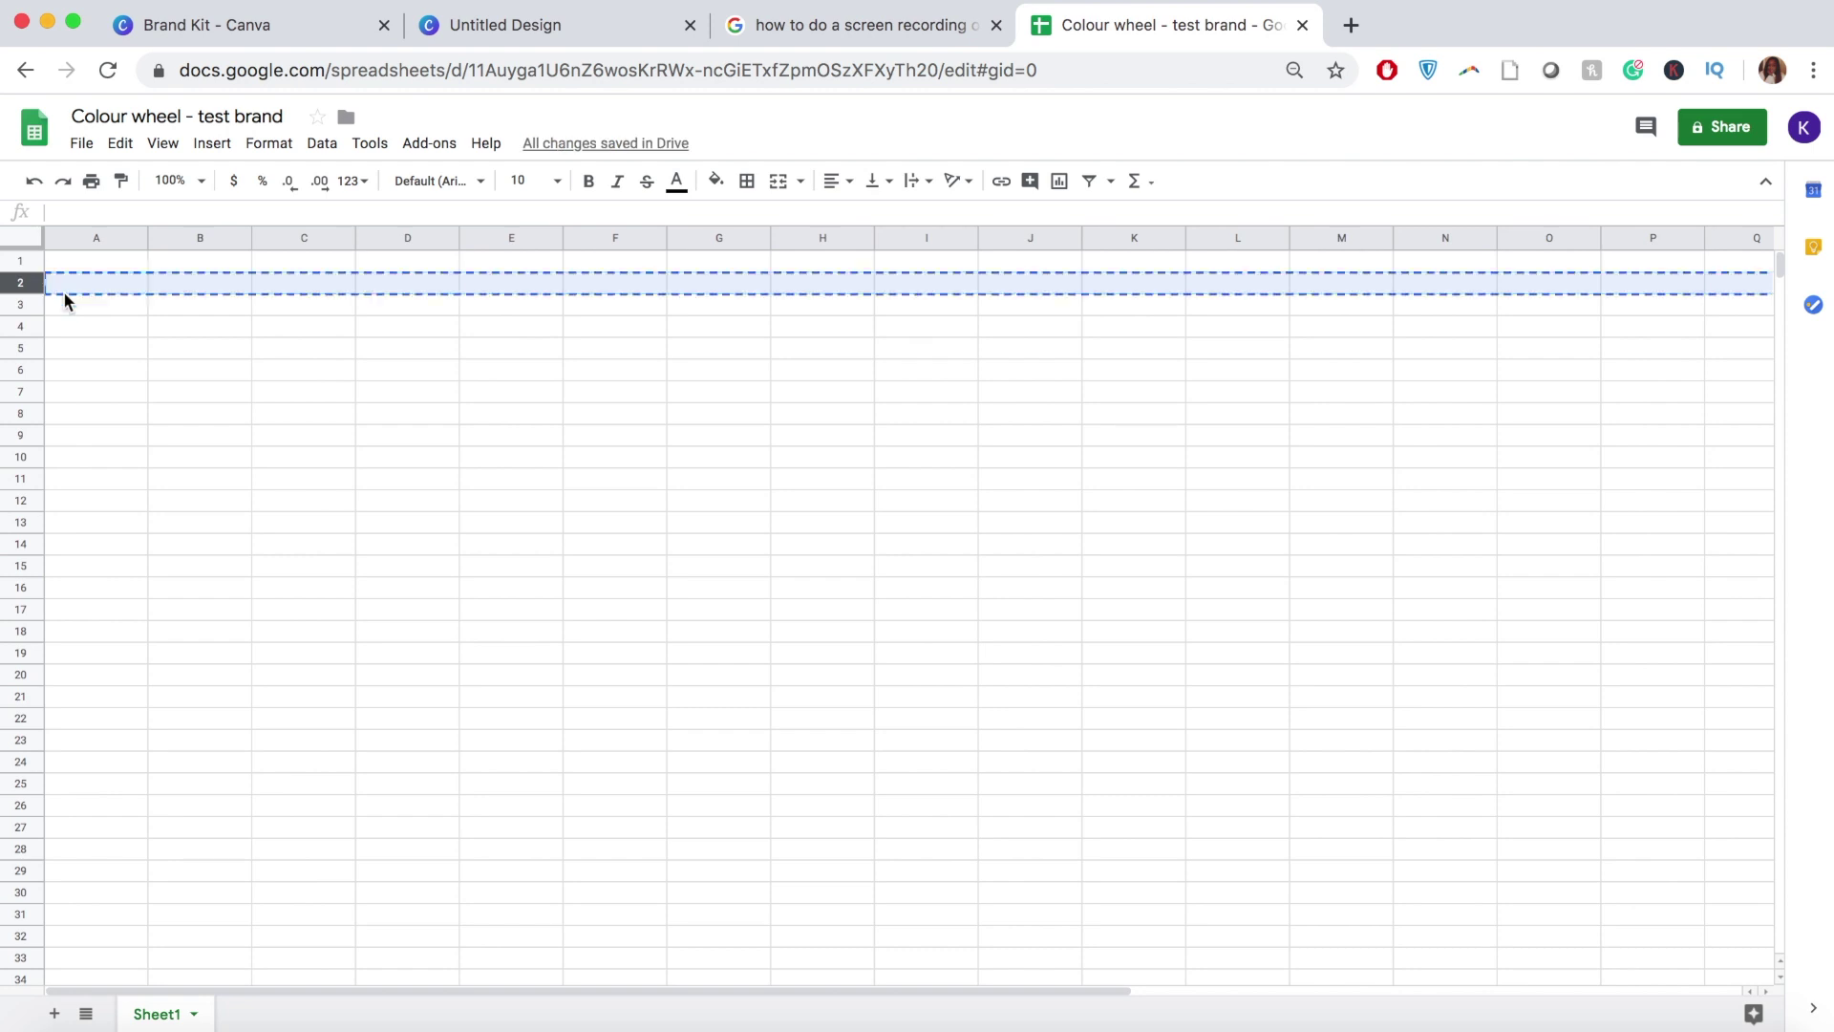
Step: Enter the headers "Colour", "Hex code" and "Sample" in cells A1 to C1 of the "Colour wheel - test brand" spreadsheet
left_click_drag(9, 272, 19, 286)
left_click(86, 263)
type("Colour")
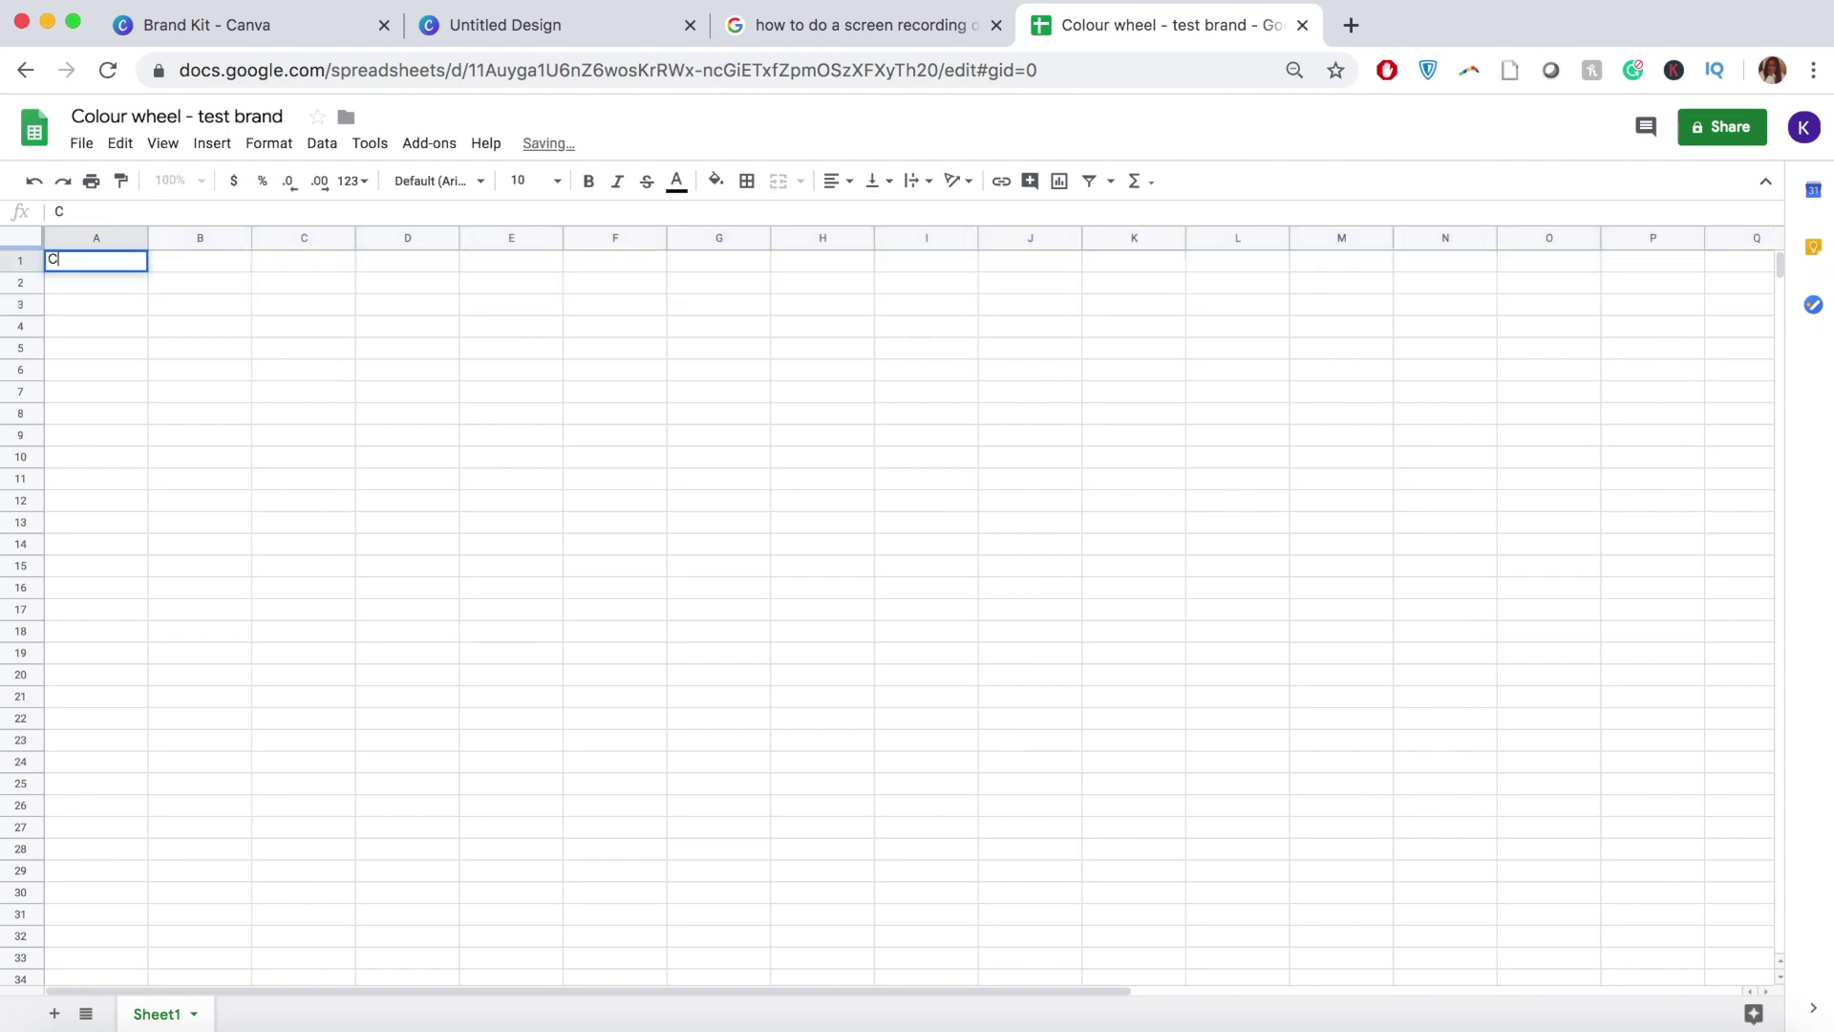
left_click(169, 263)
type("Hex code")
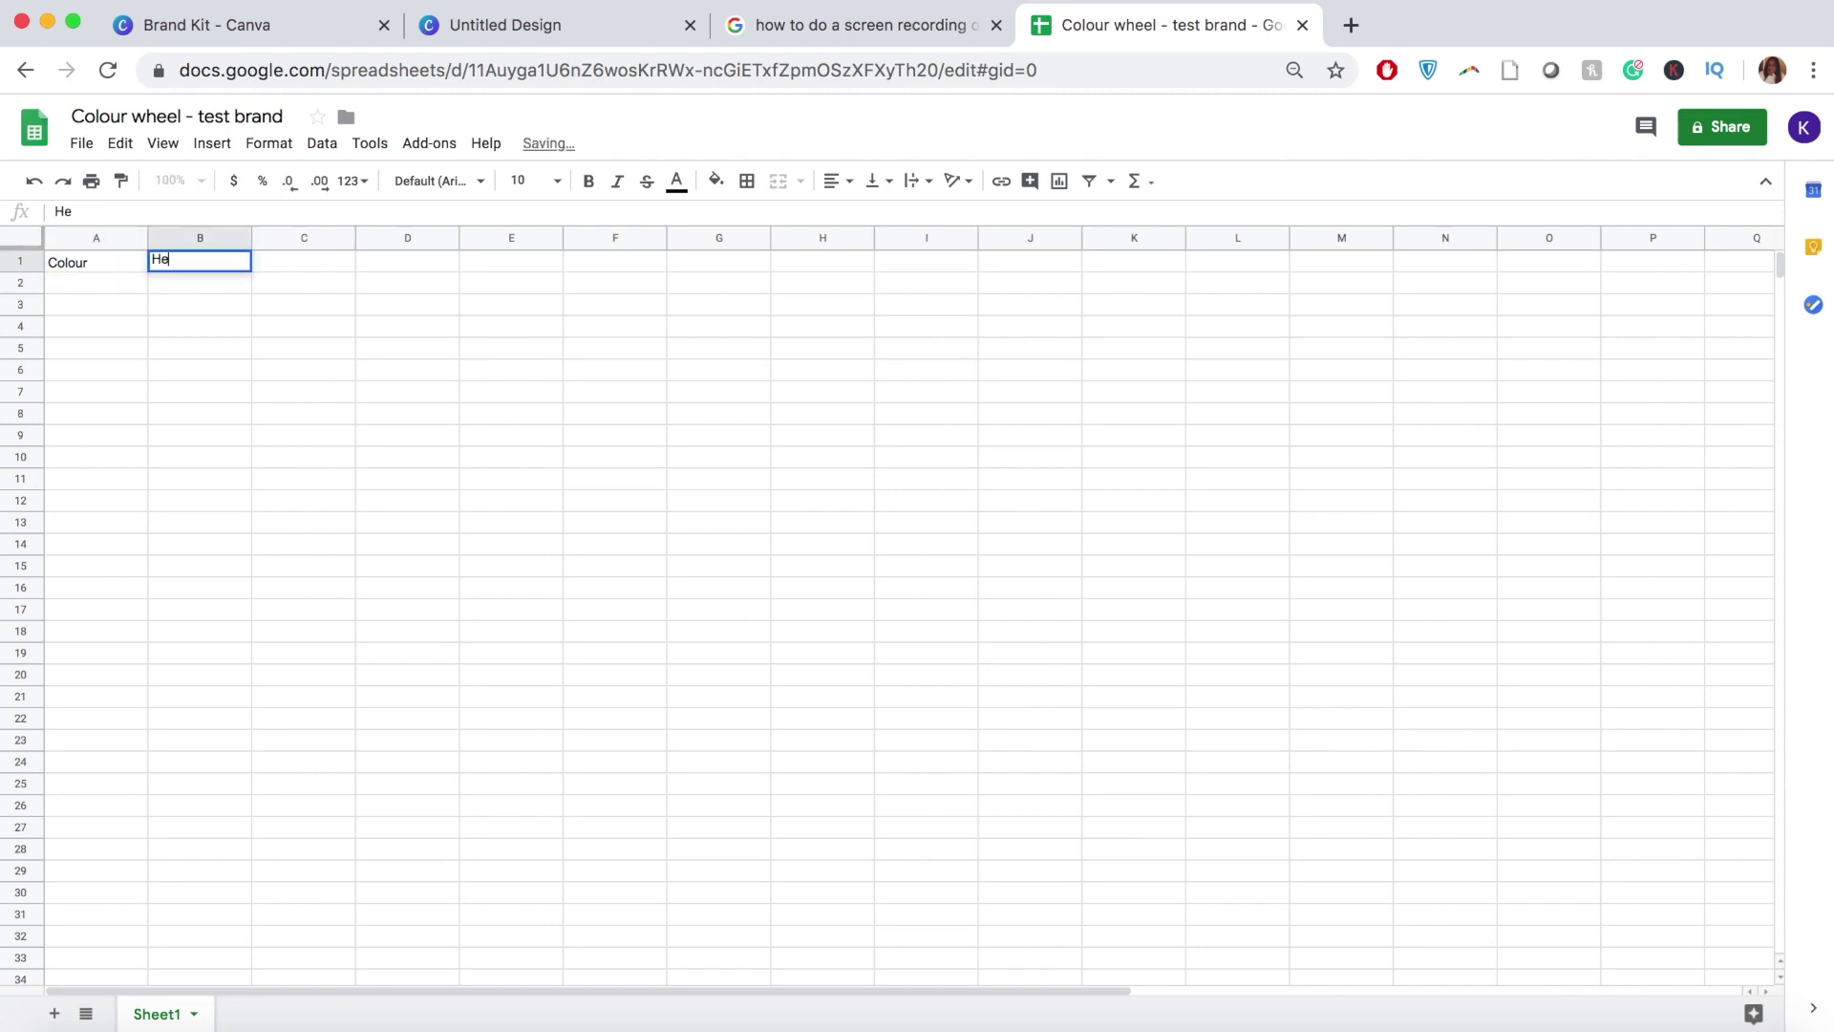
left_click(300, 267)
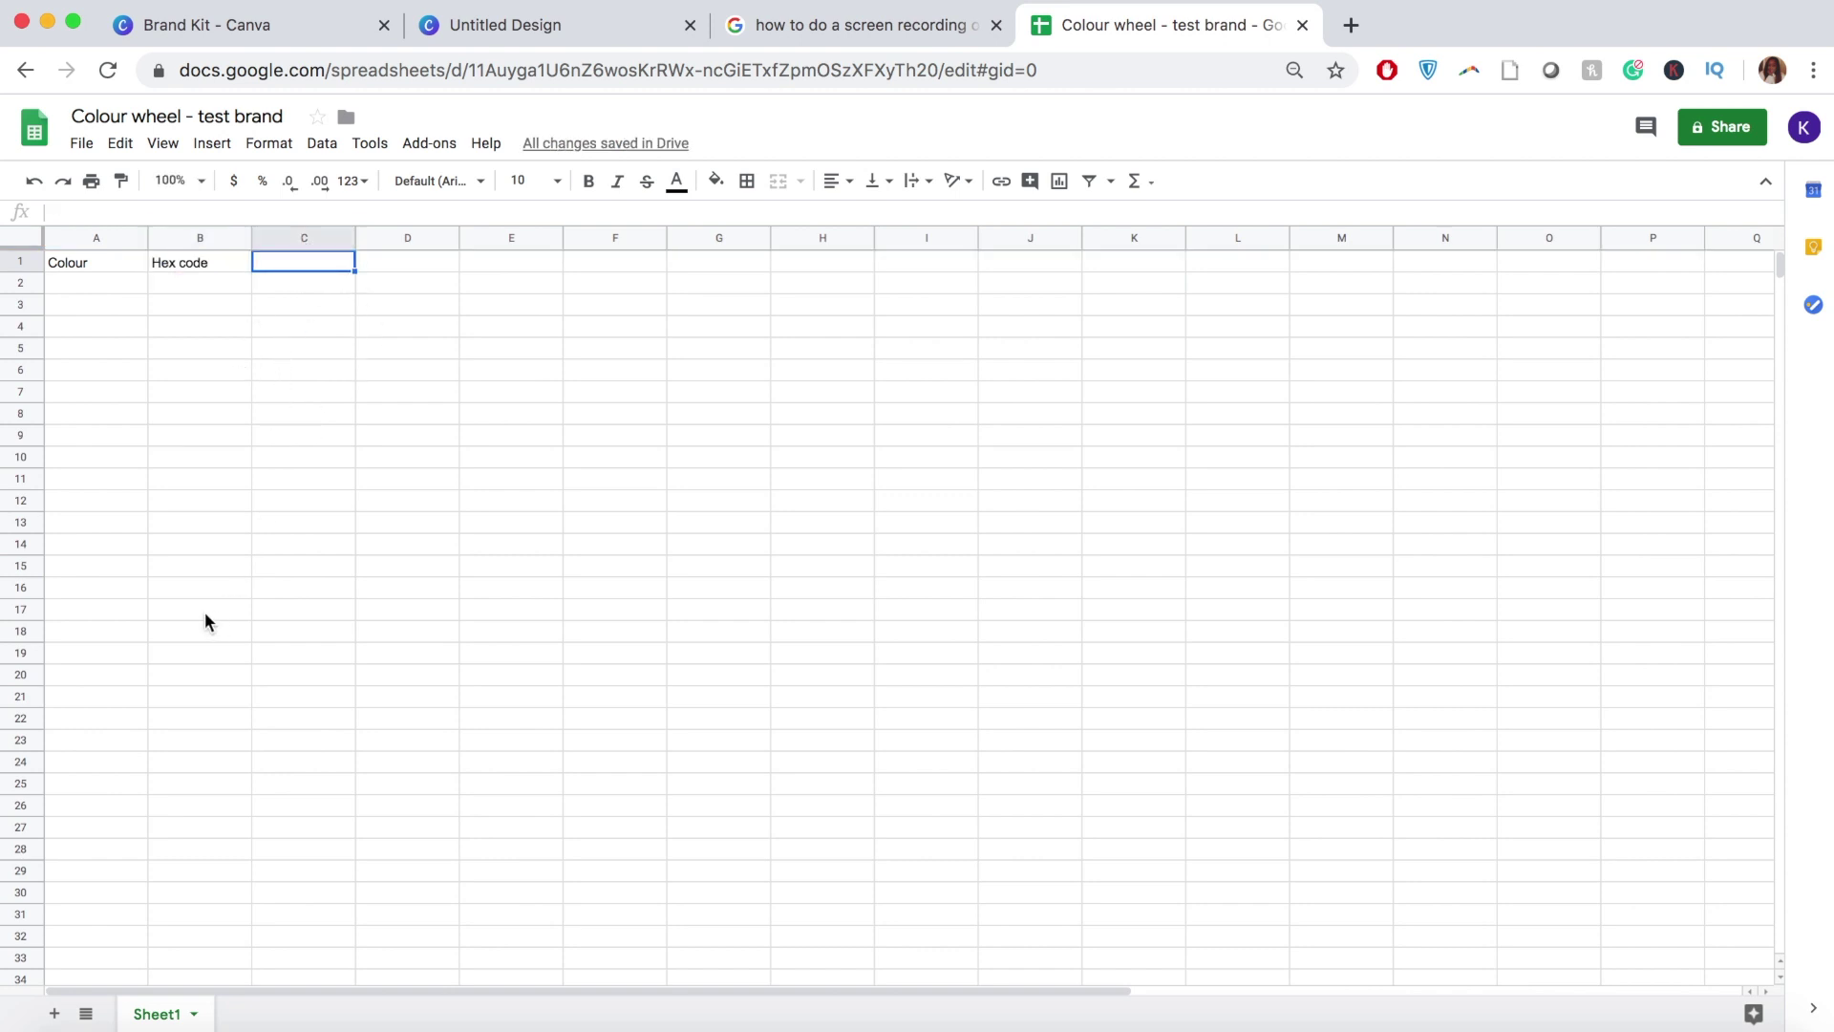
type("Samp")
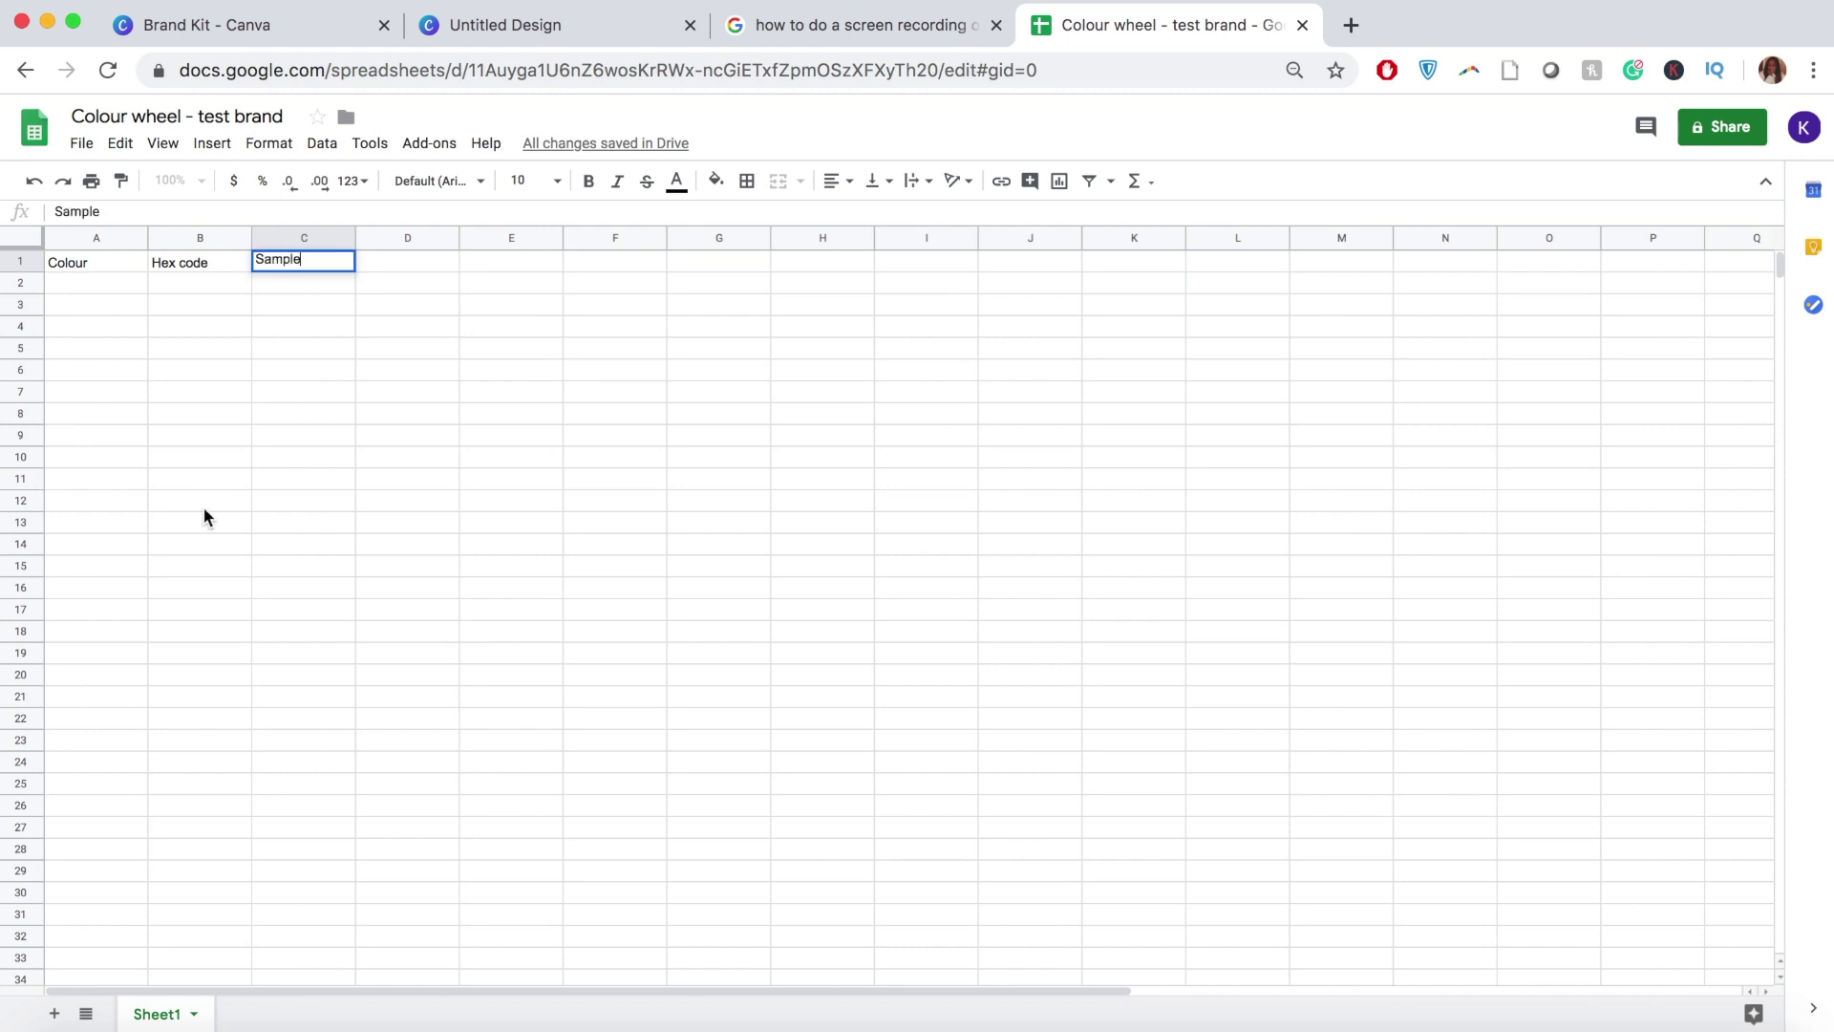
type("le")
left_click(408, 332)
Step: Make row 2 several times taller and bold the three headers in A1 to C1
left_click_drag(37, 290, 37, 351)
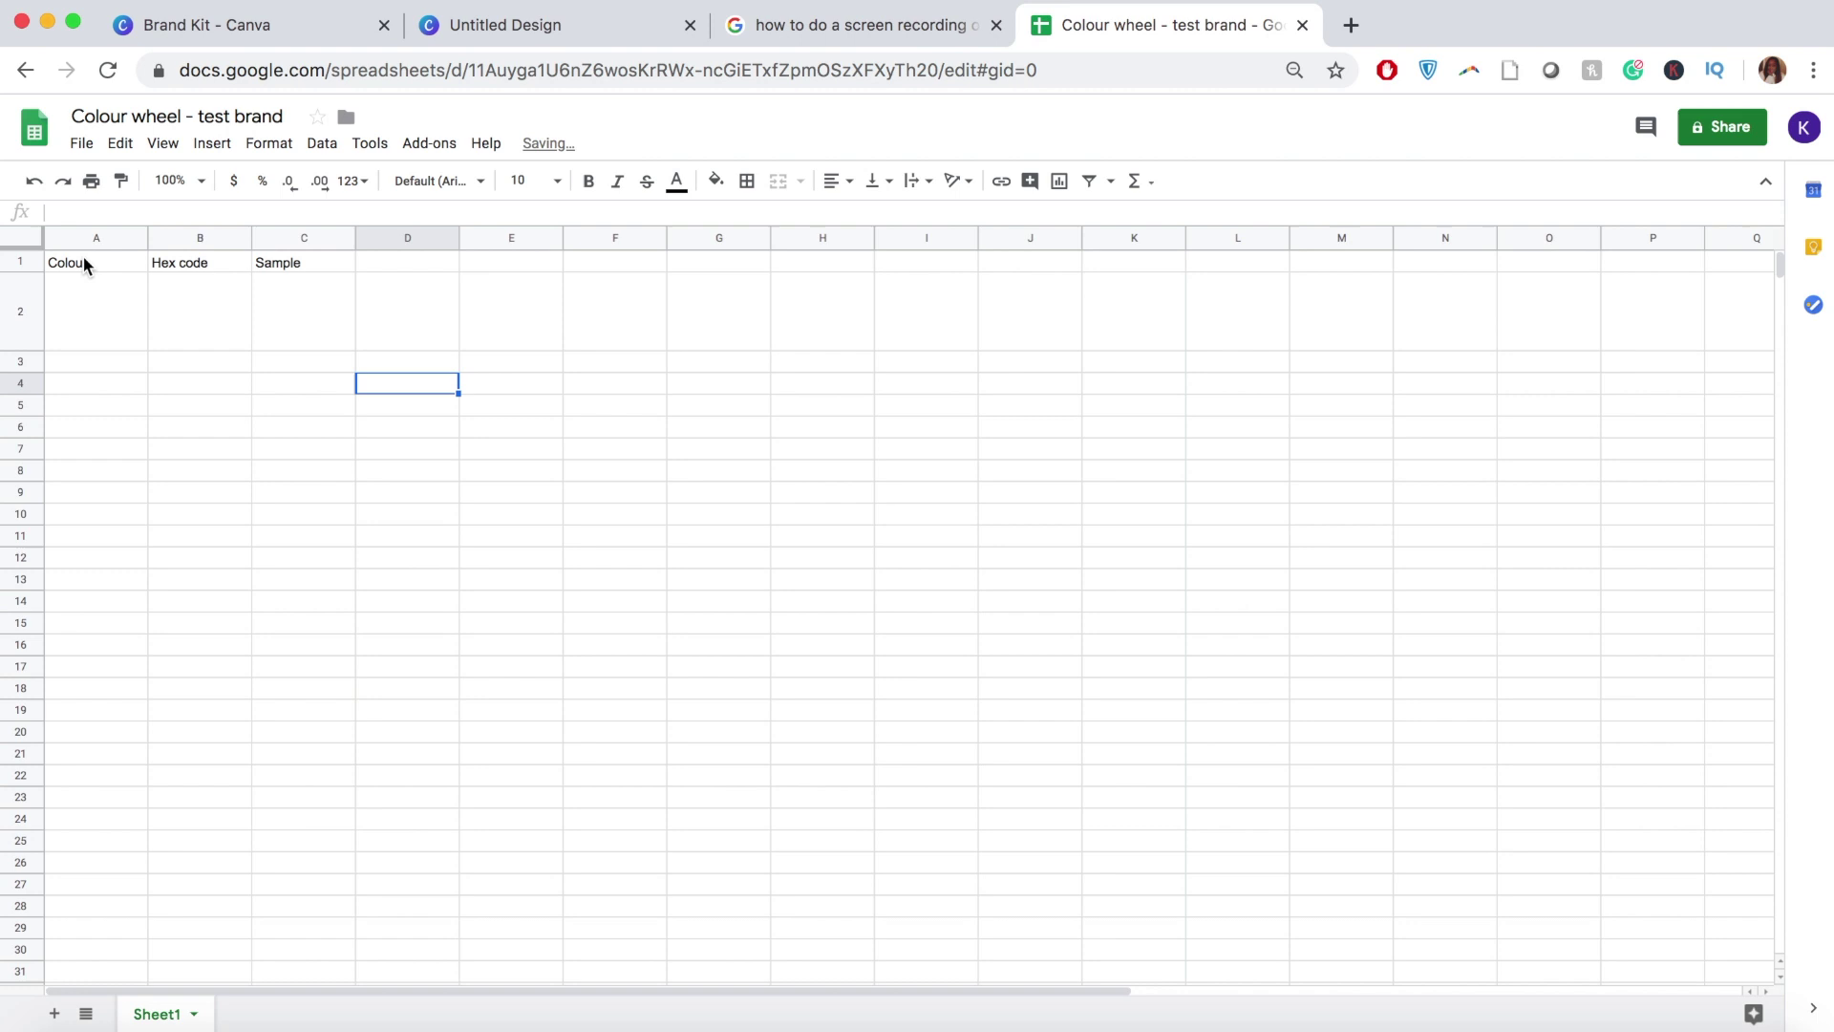
left_click(114, 263)
left_click(288, 266, "shift")
key("super+b")
left_click(84, 314)
type("#fffab8")
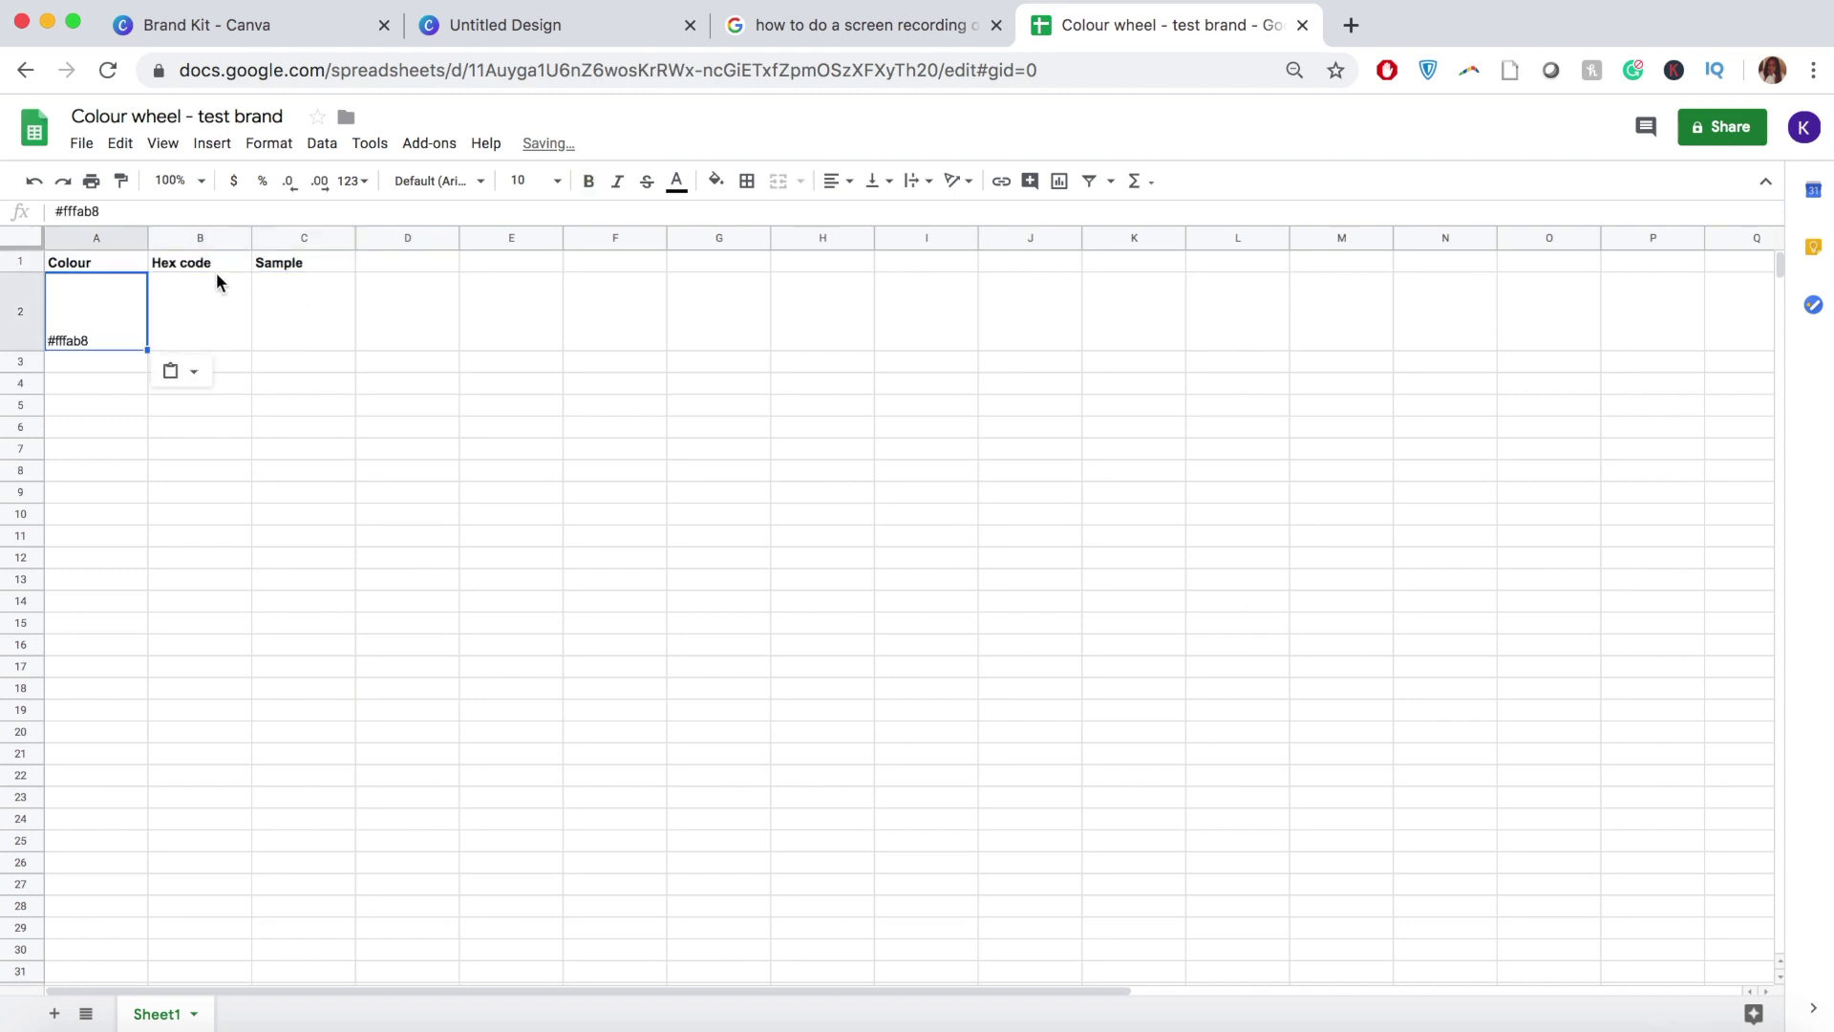
key("super+z")
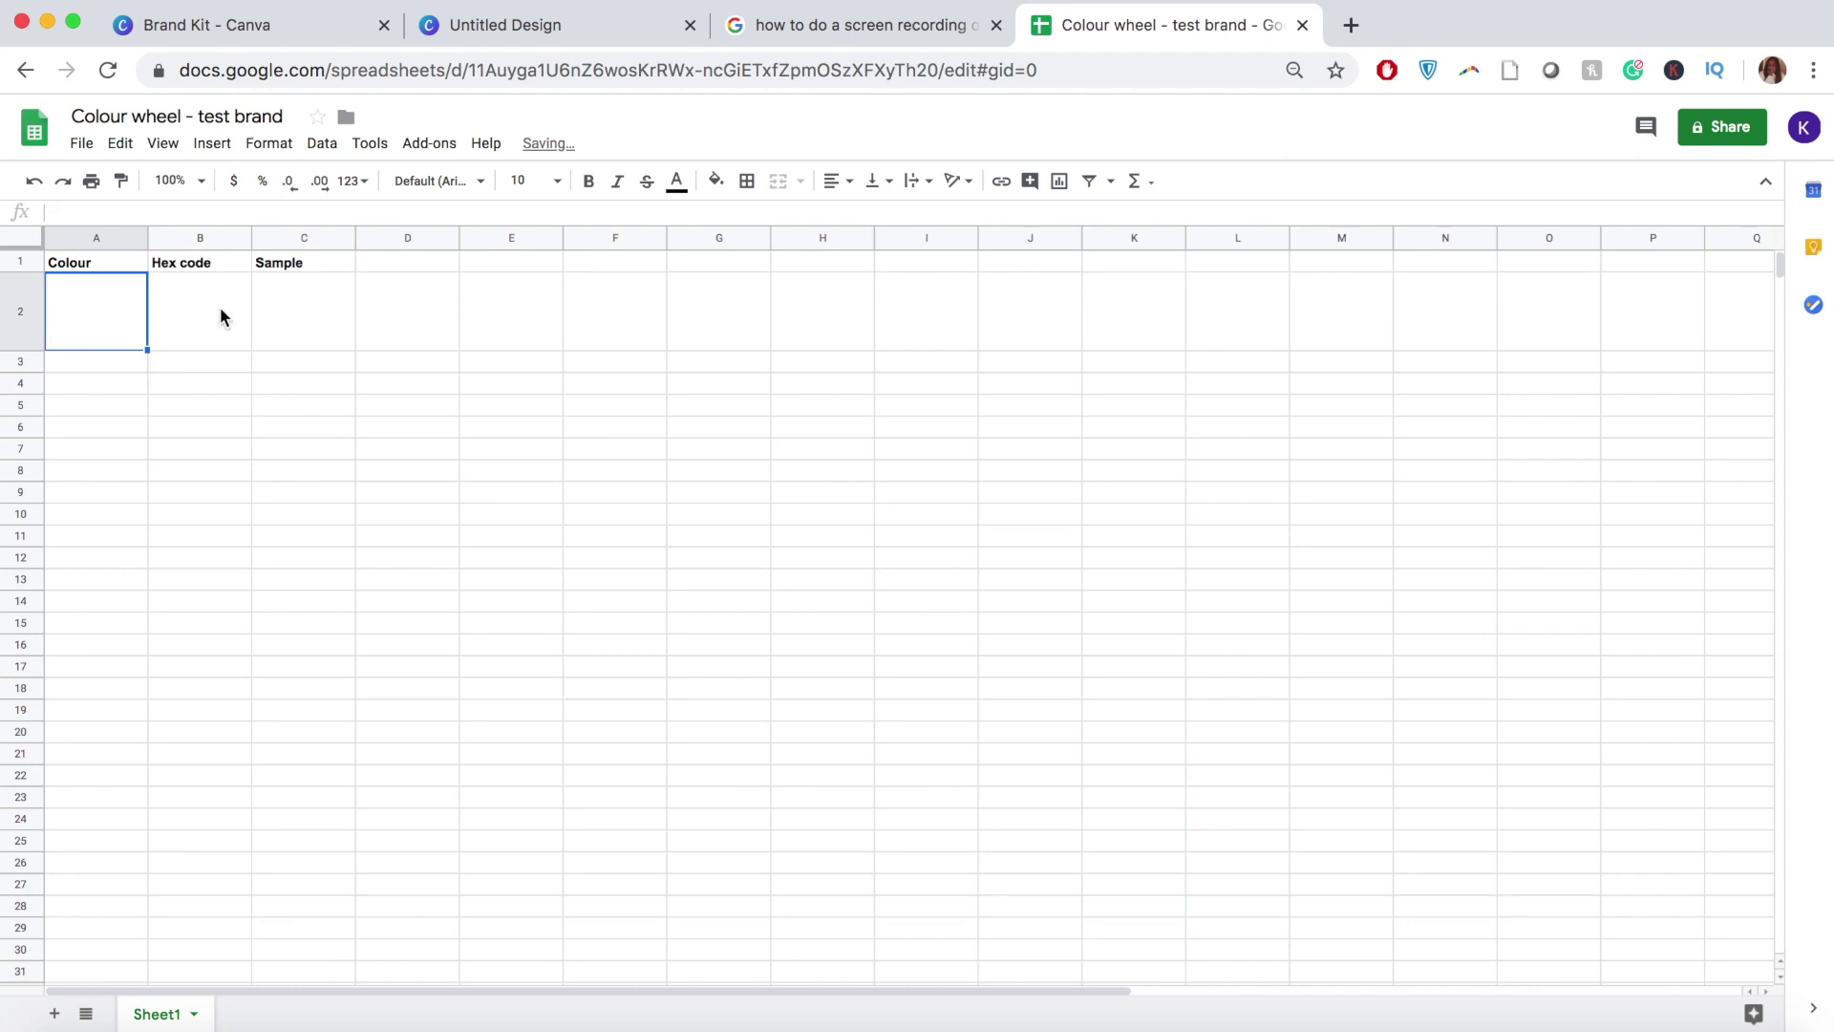
Step: Enter the hex code #fffab8 in cell B2 and the colour name "Yellow" in cell A2
left_click(222, 315)
type("#fffab8")
left_click(29, 306)
left_click(82, 328)
type("Yello")
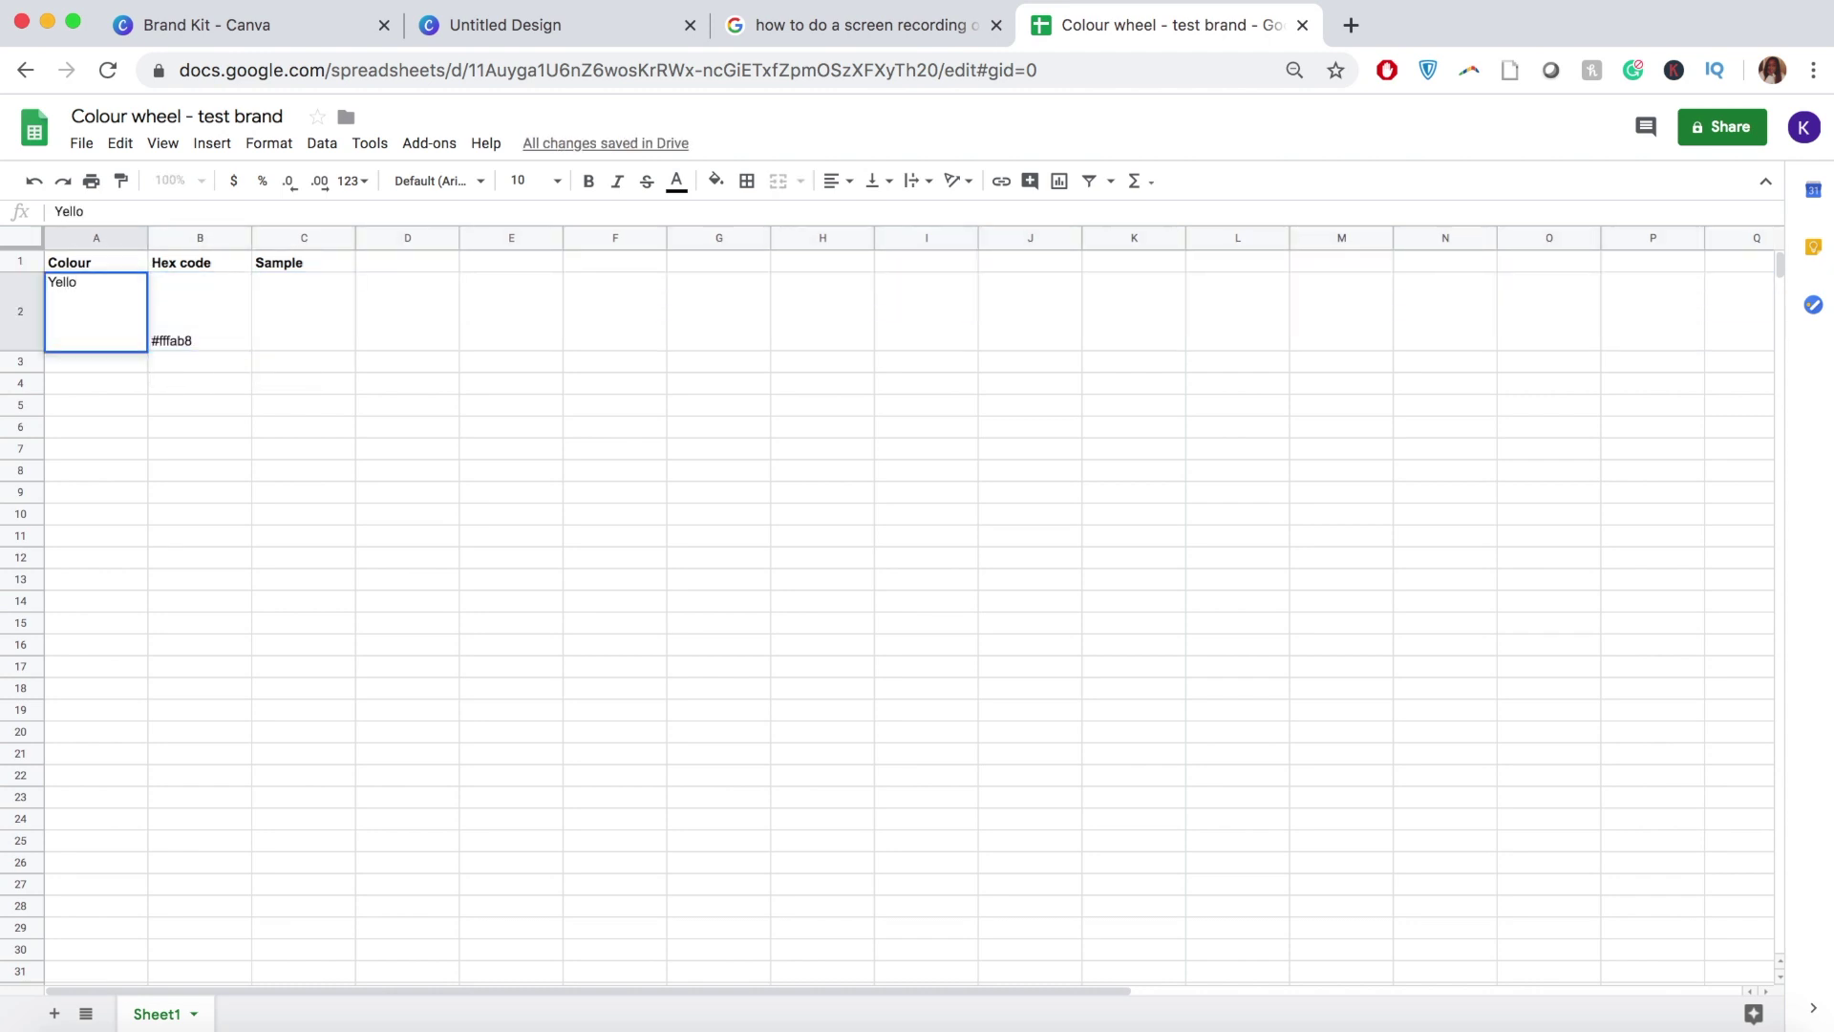
left_click(292, 330)
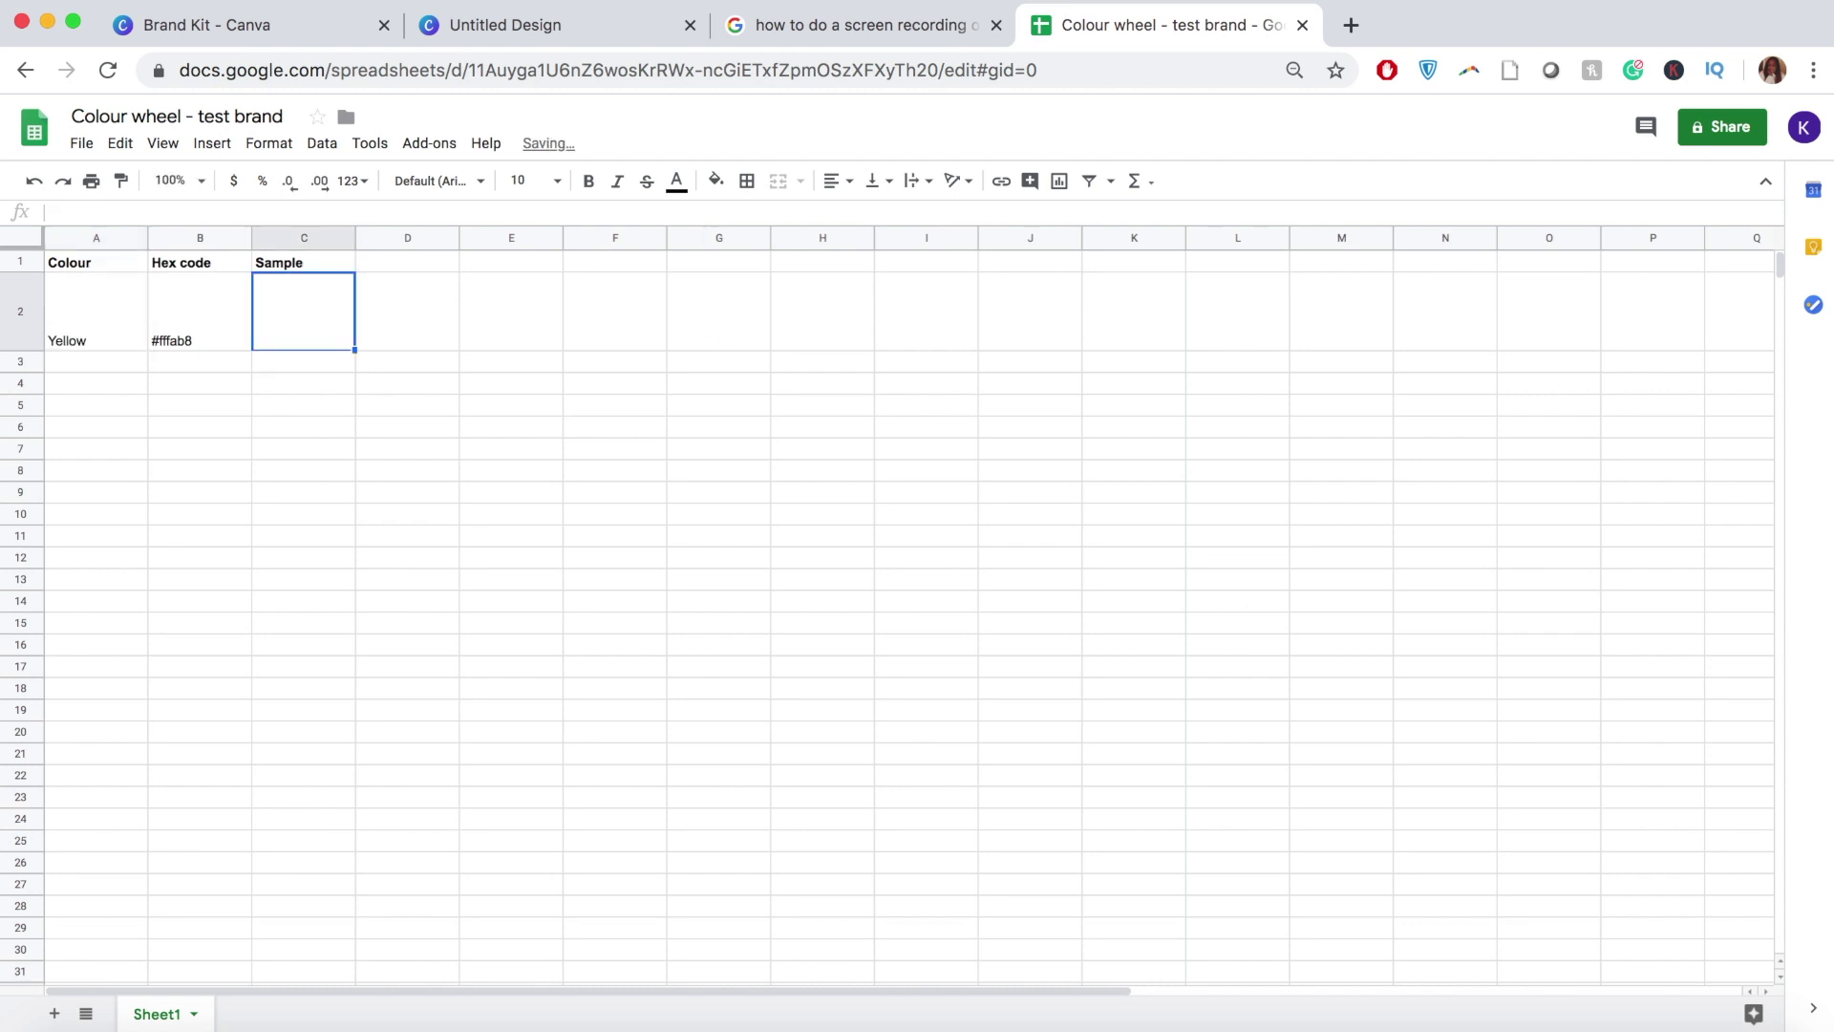
Step: Switch to the Canva logo design and download the yellow page as a PNG
left_click(244, 28)
left_click(521, 29)
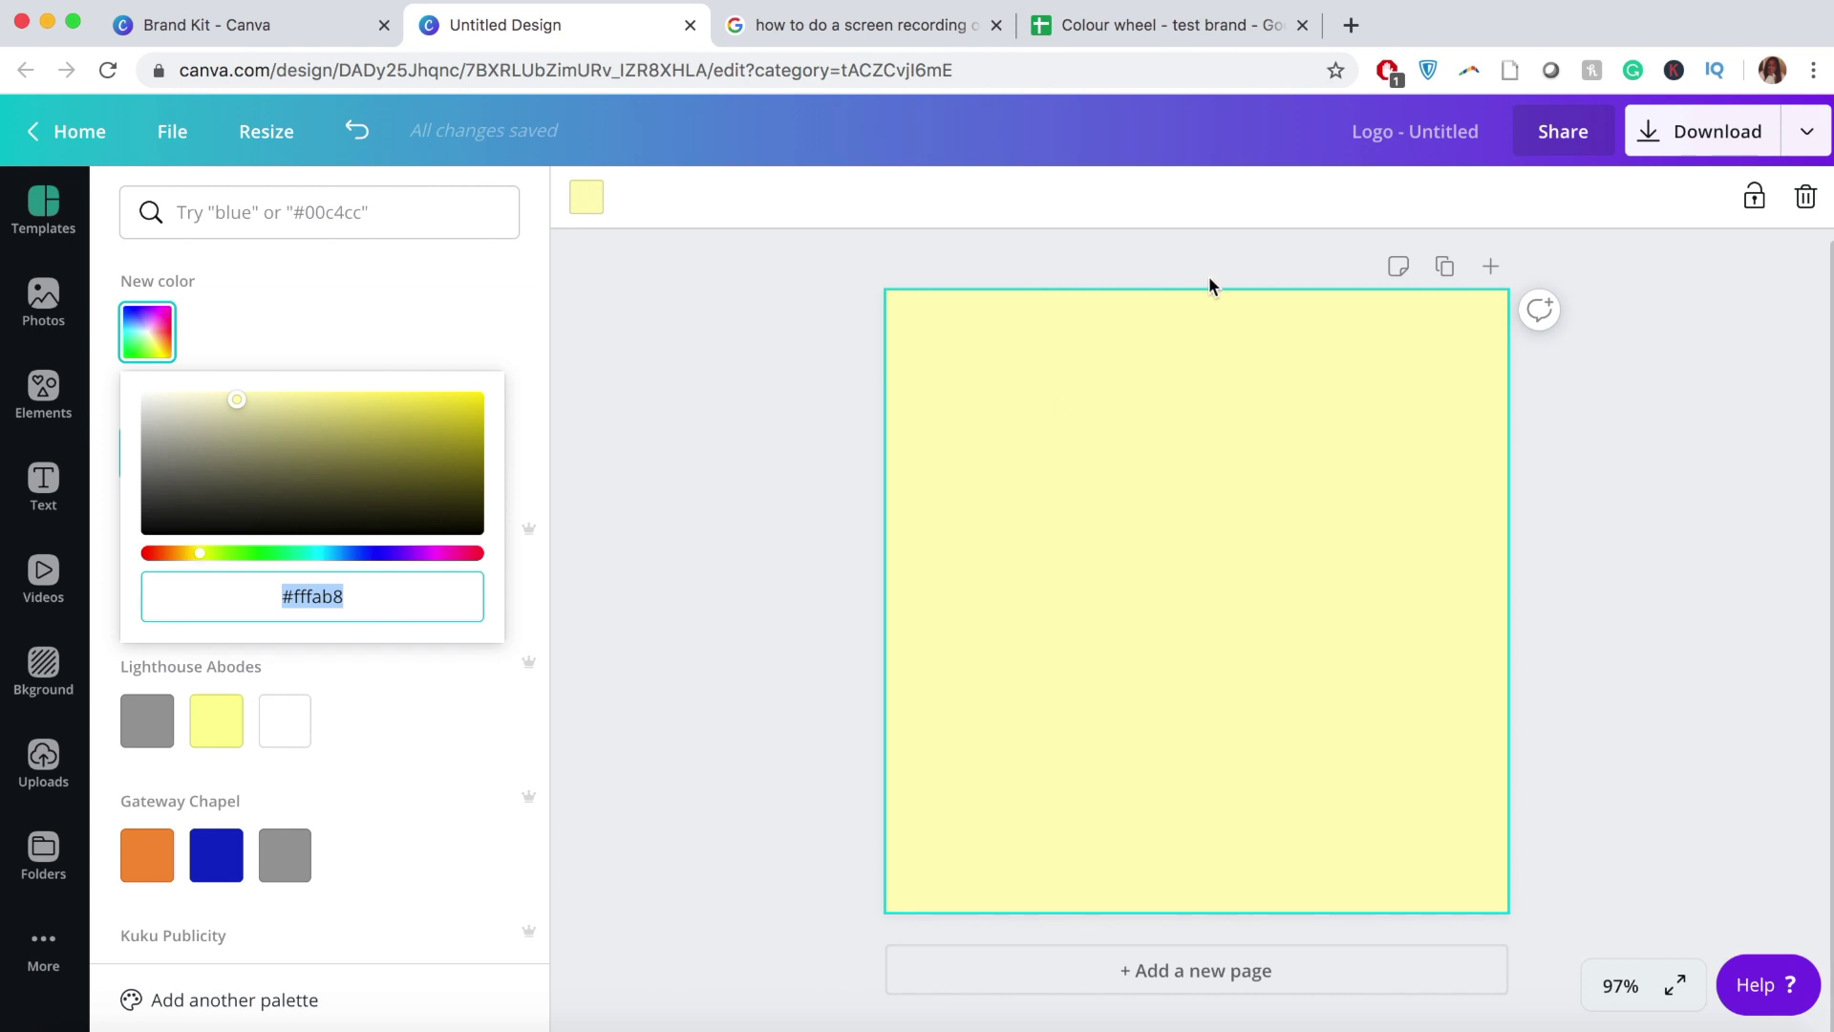
left_click(1679, 504)
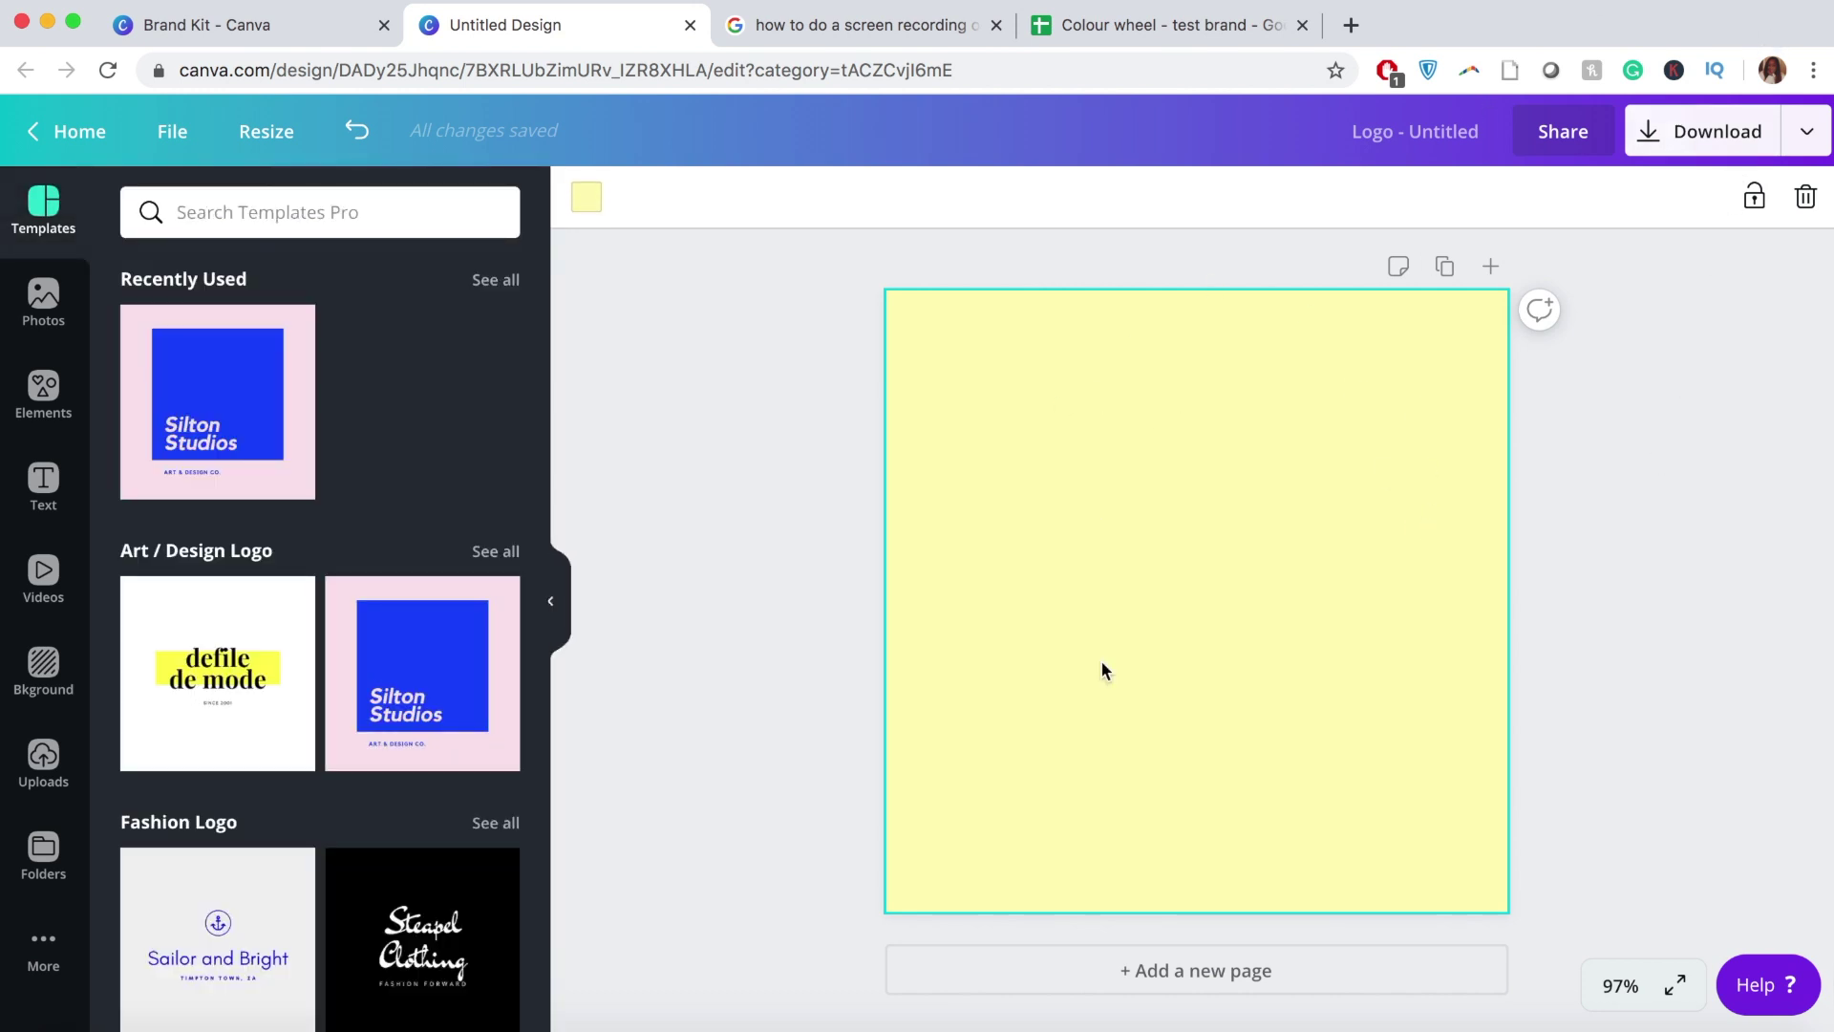
left_click(1806, 131)
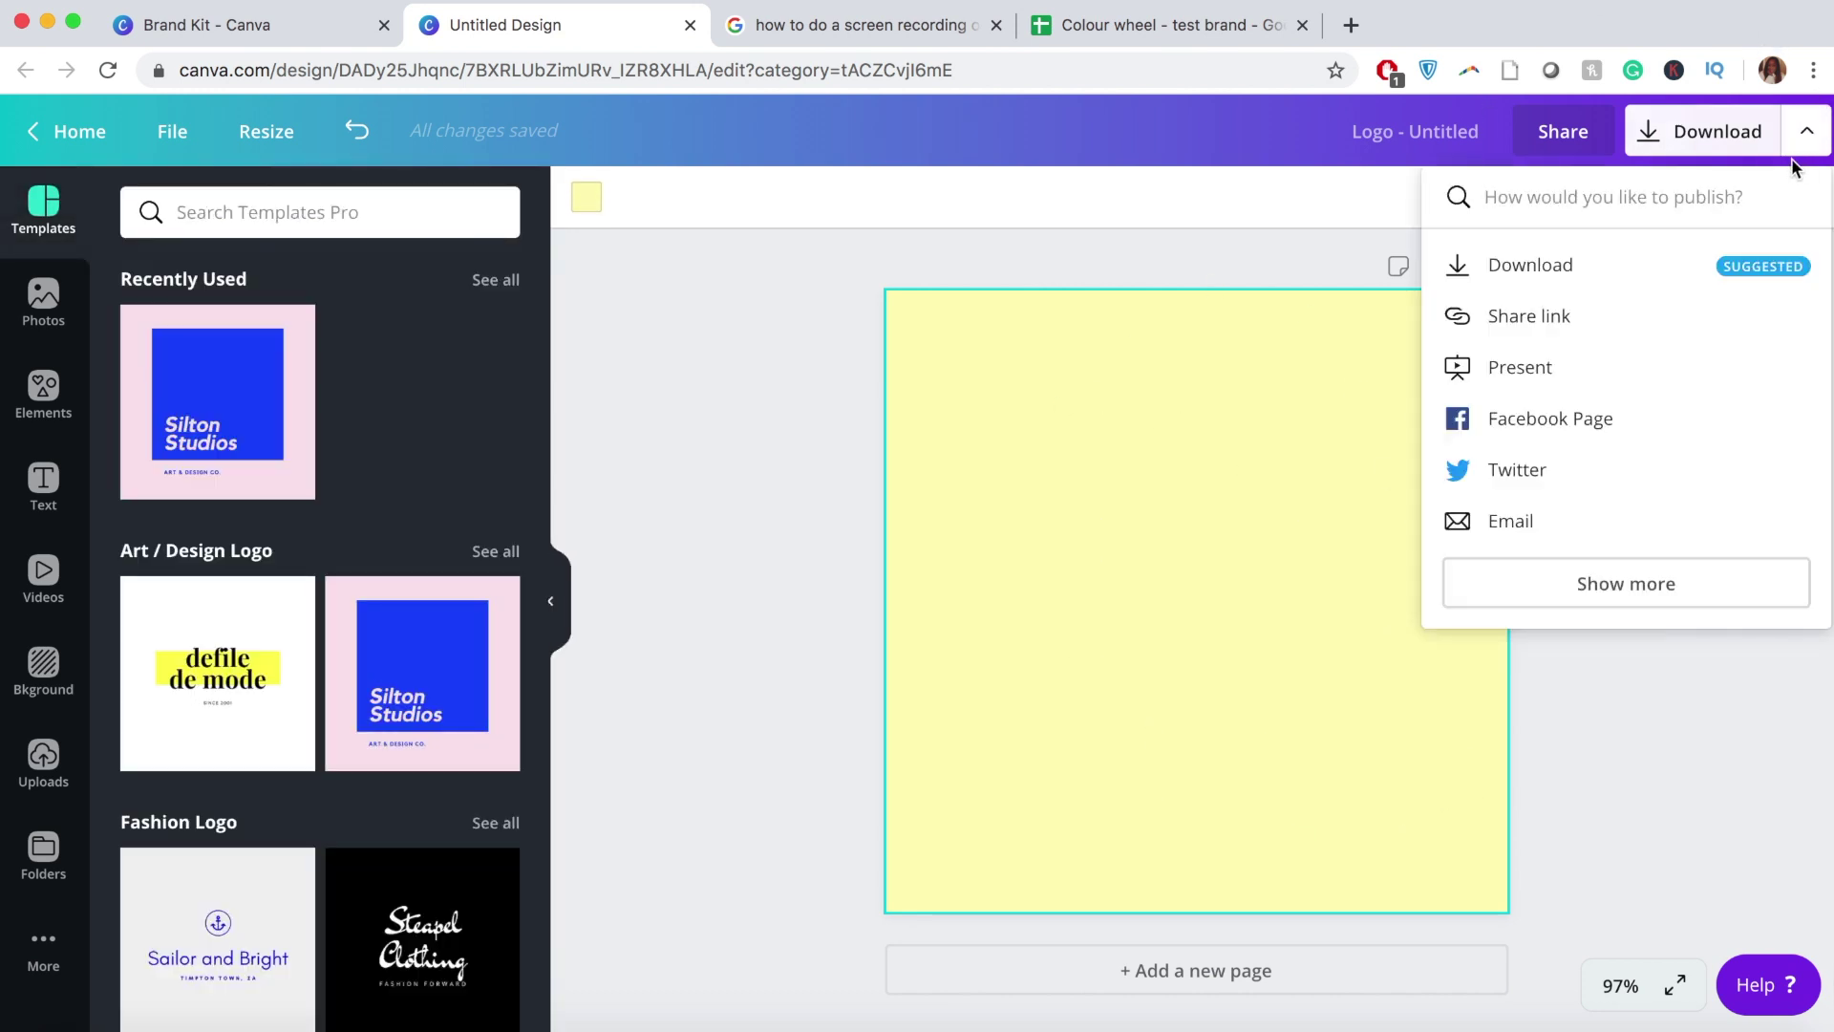
left_click(1705, 131)
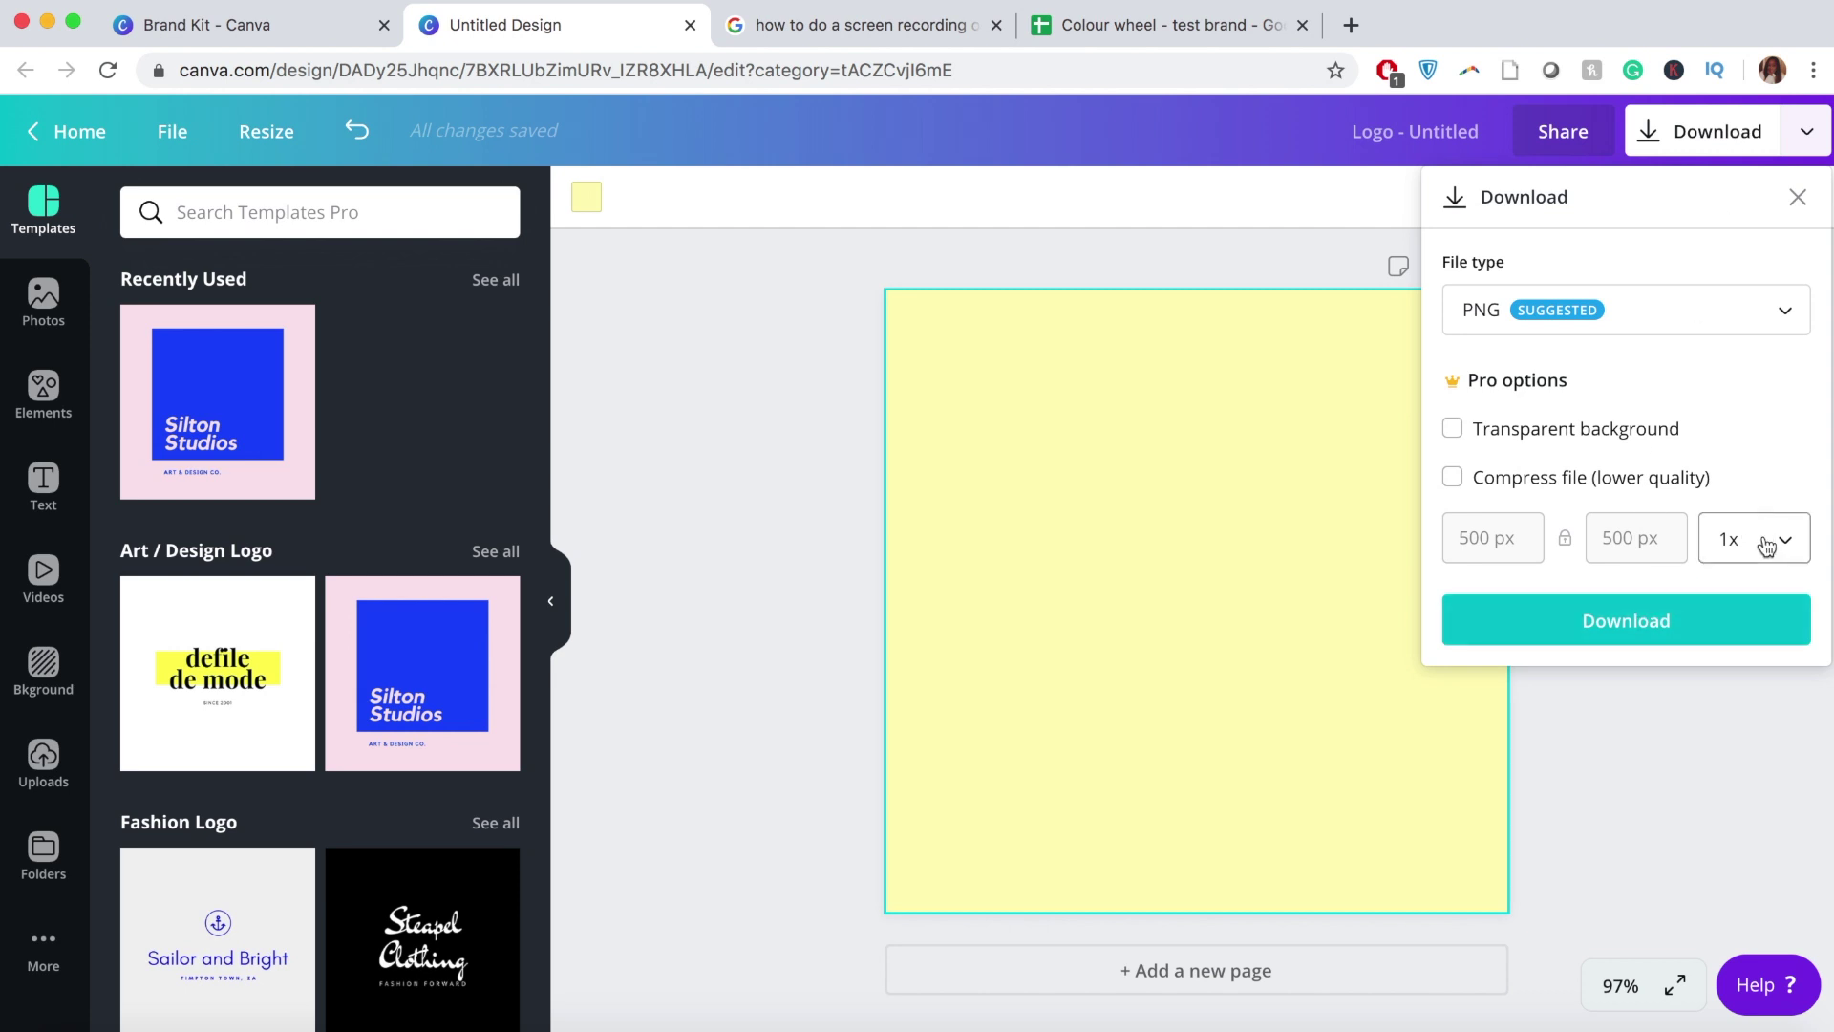
left_click(1630, 638)
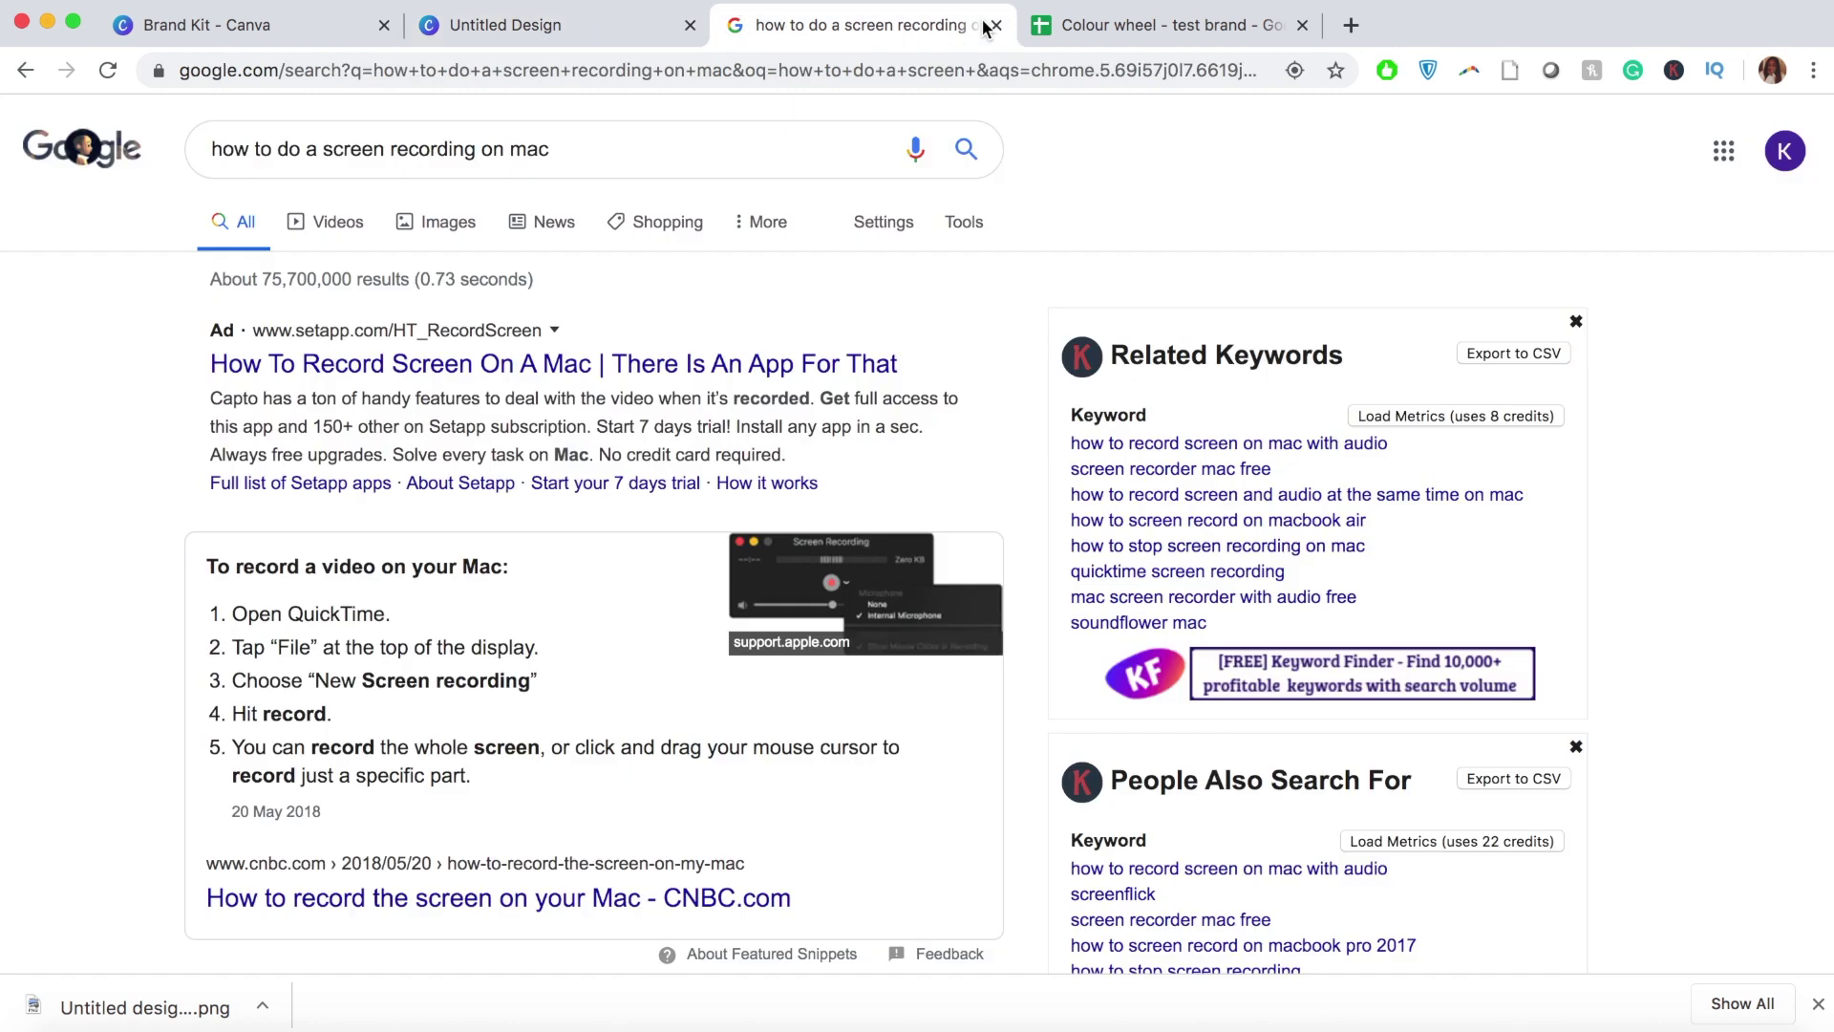
Step: Close the Google search tab and insert the downloaded "Untitled design (4).png" as an in-cell image in C2 of the spreadsheet
left_click(985, 36)
left_click(994, 26)
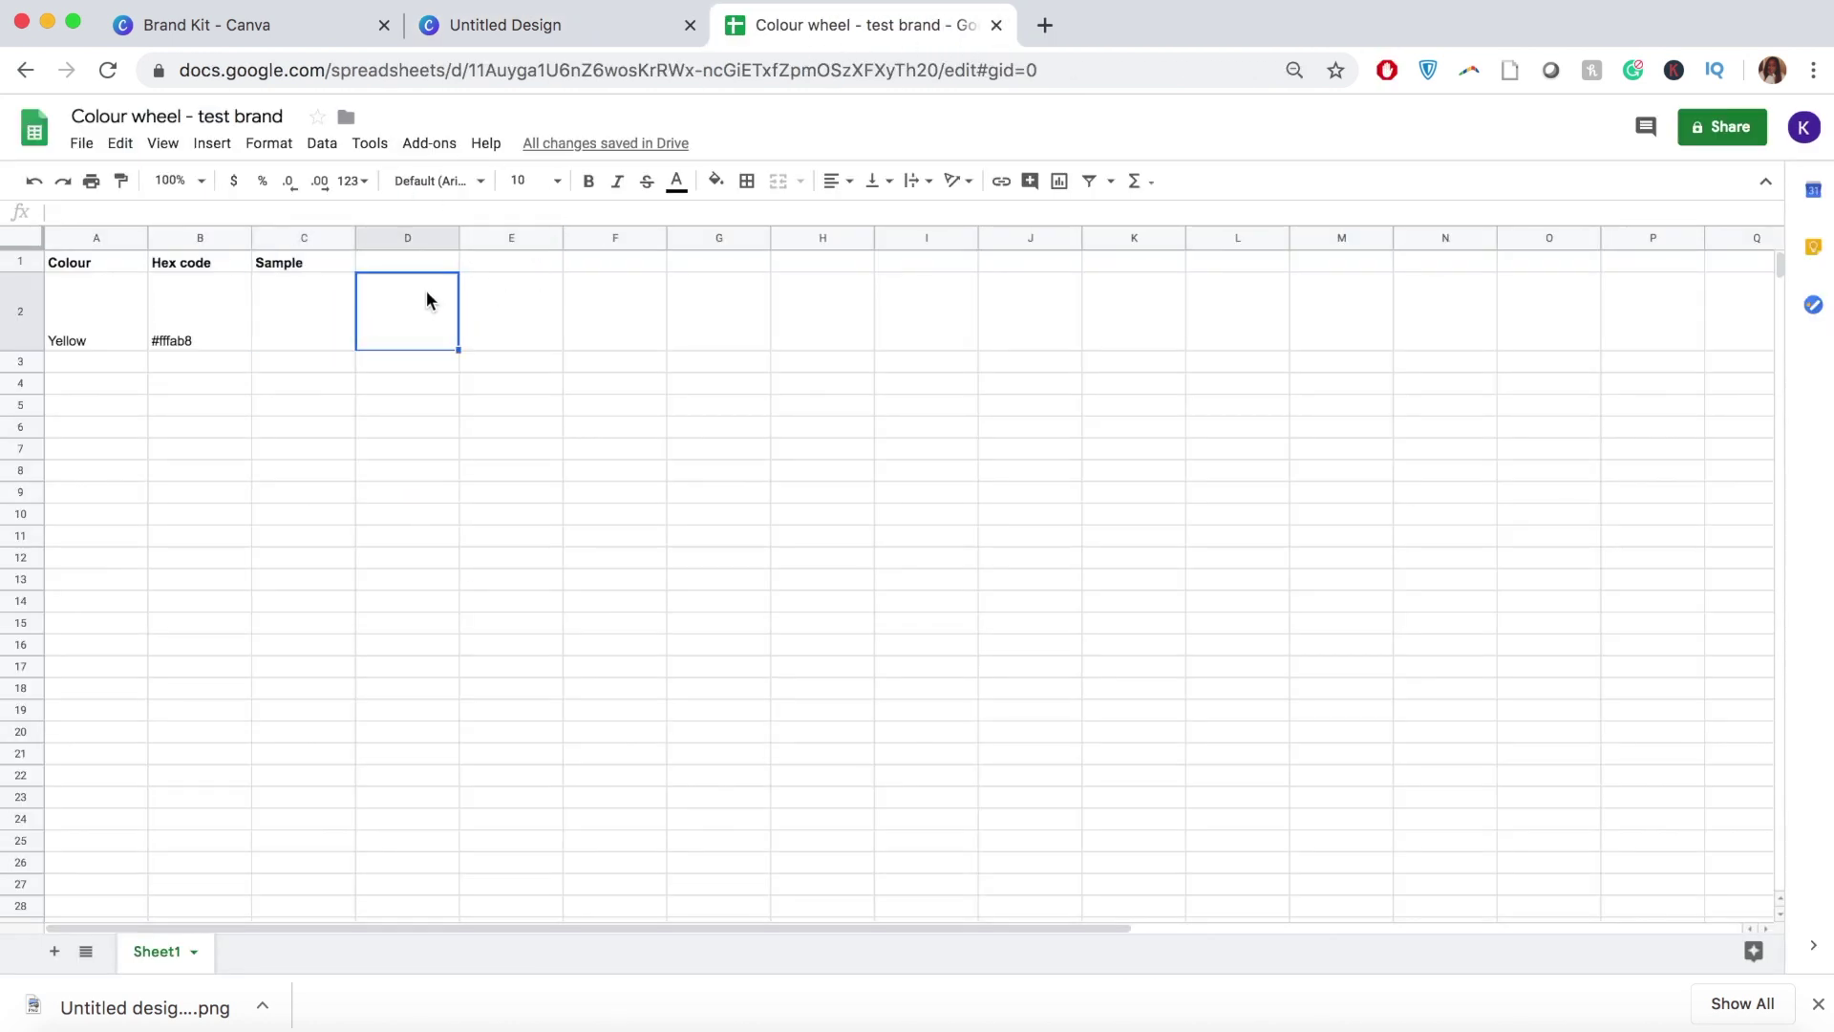
left_click(215, 144)
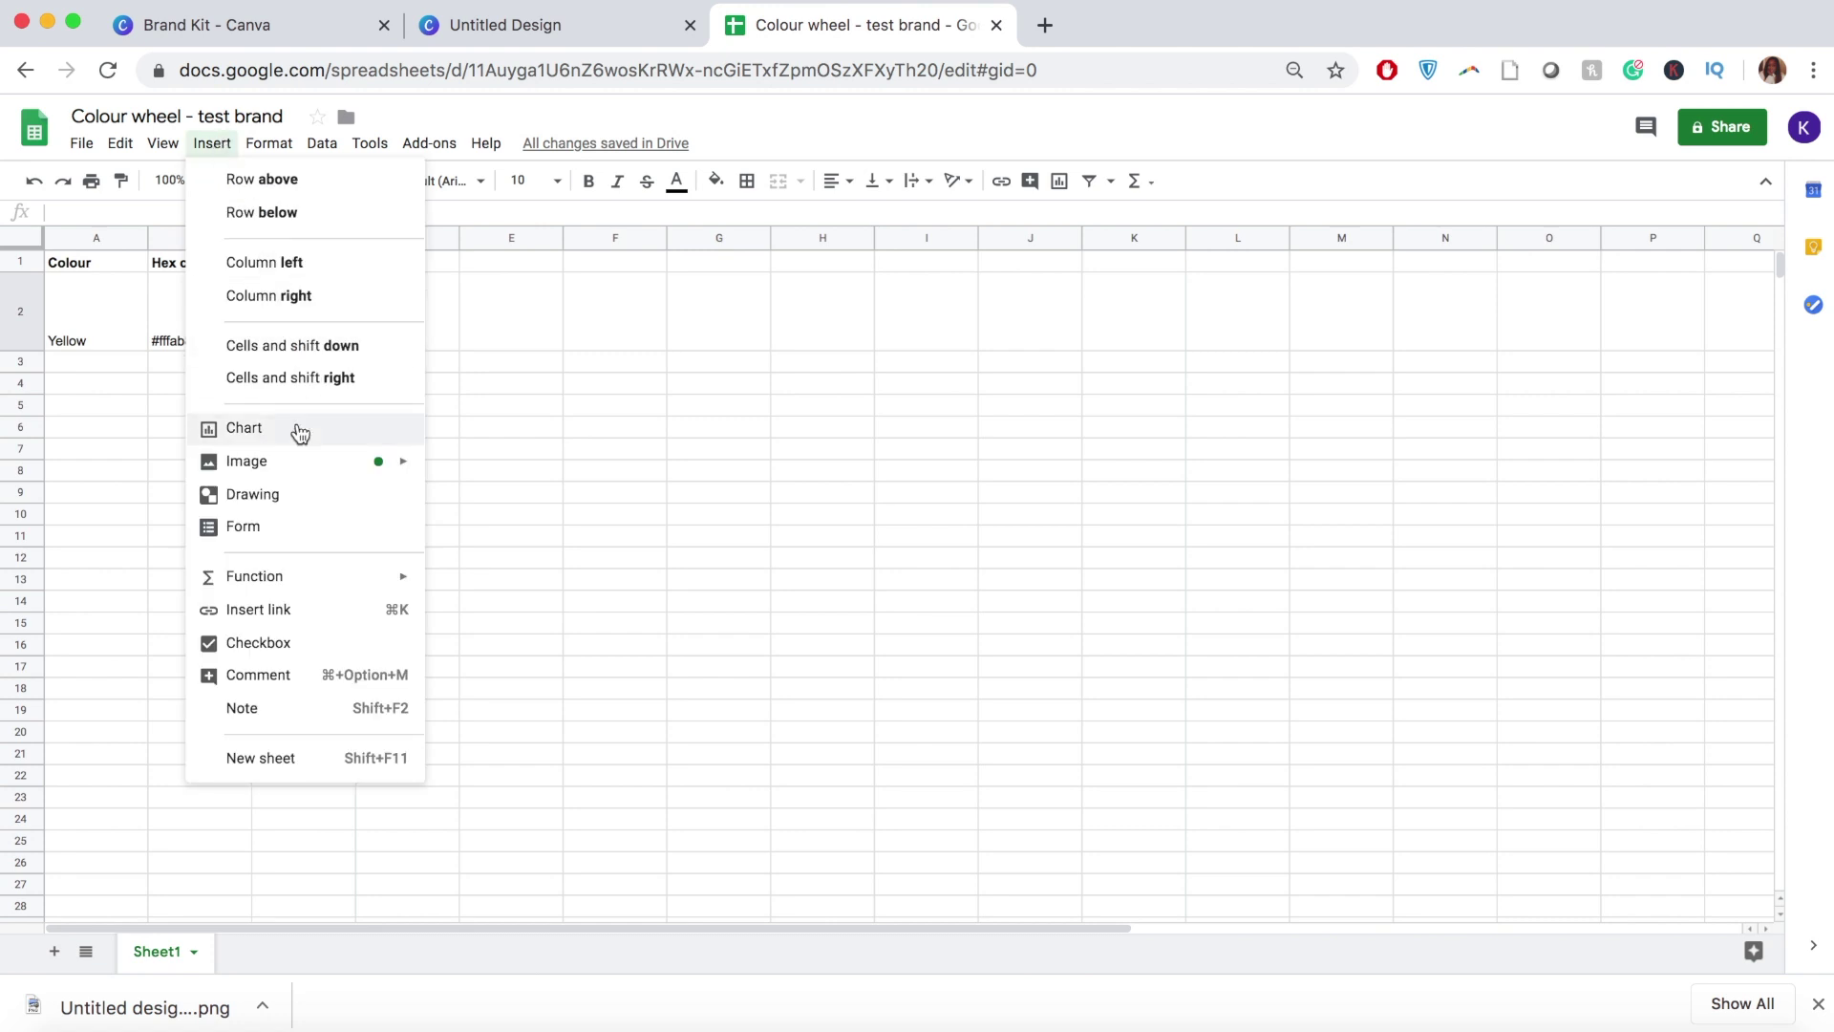
mouse_move(290, 466)
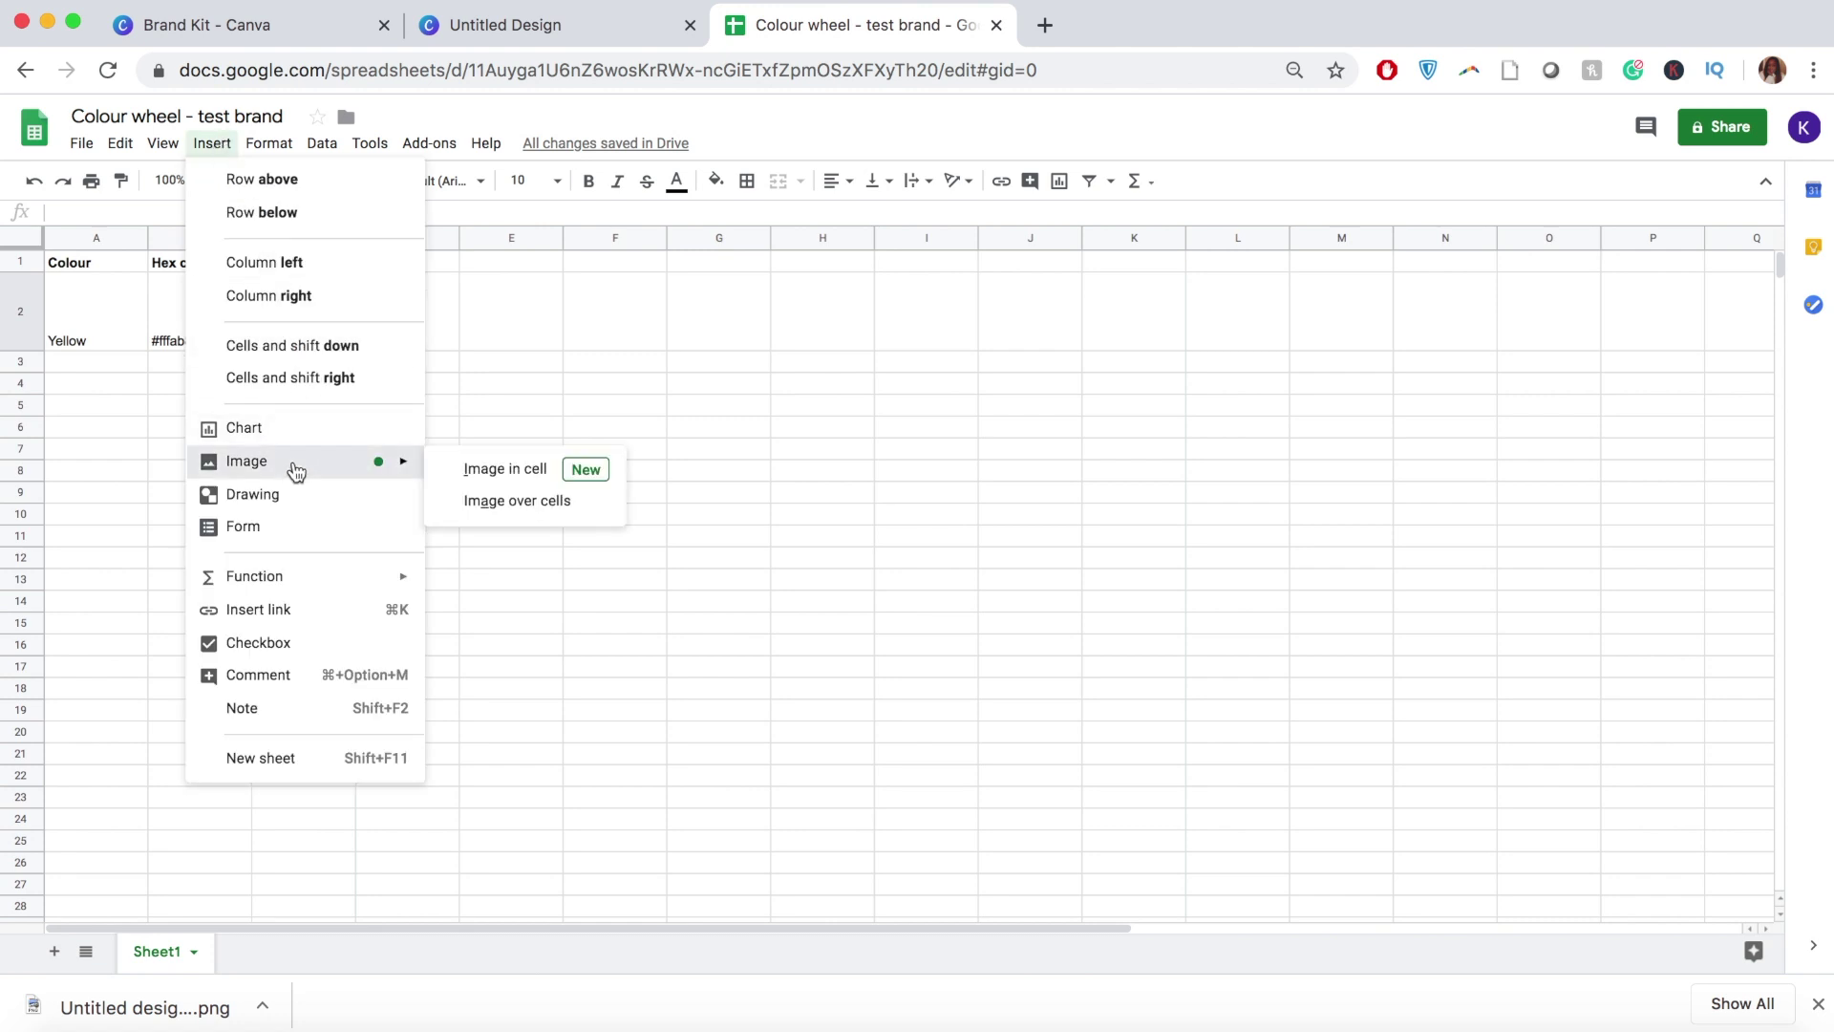
left_click(466, 470)
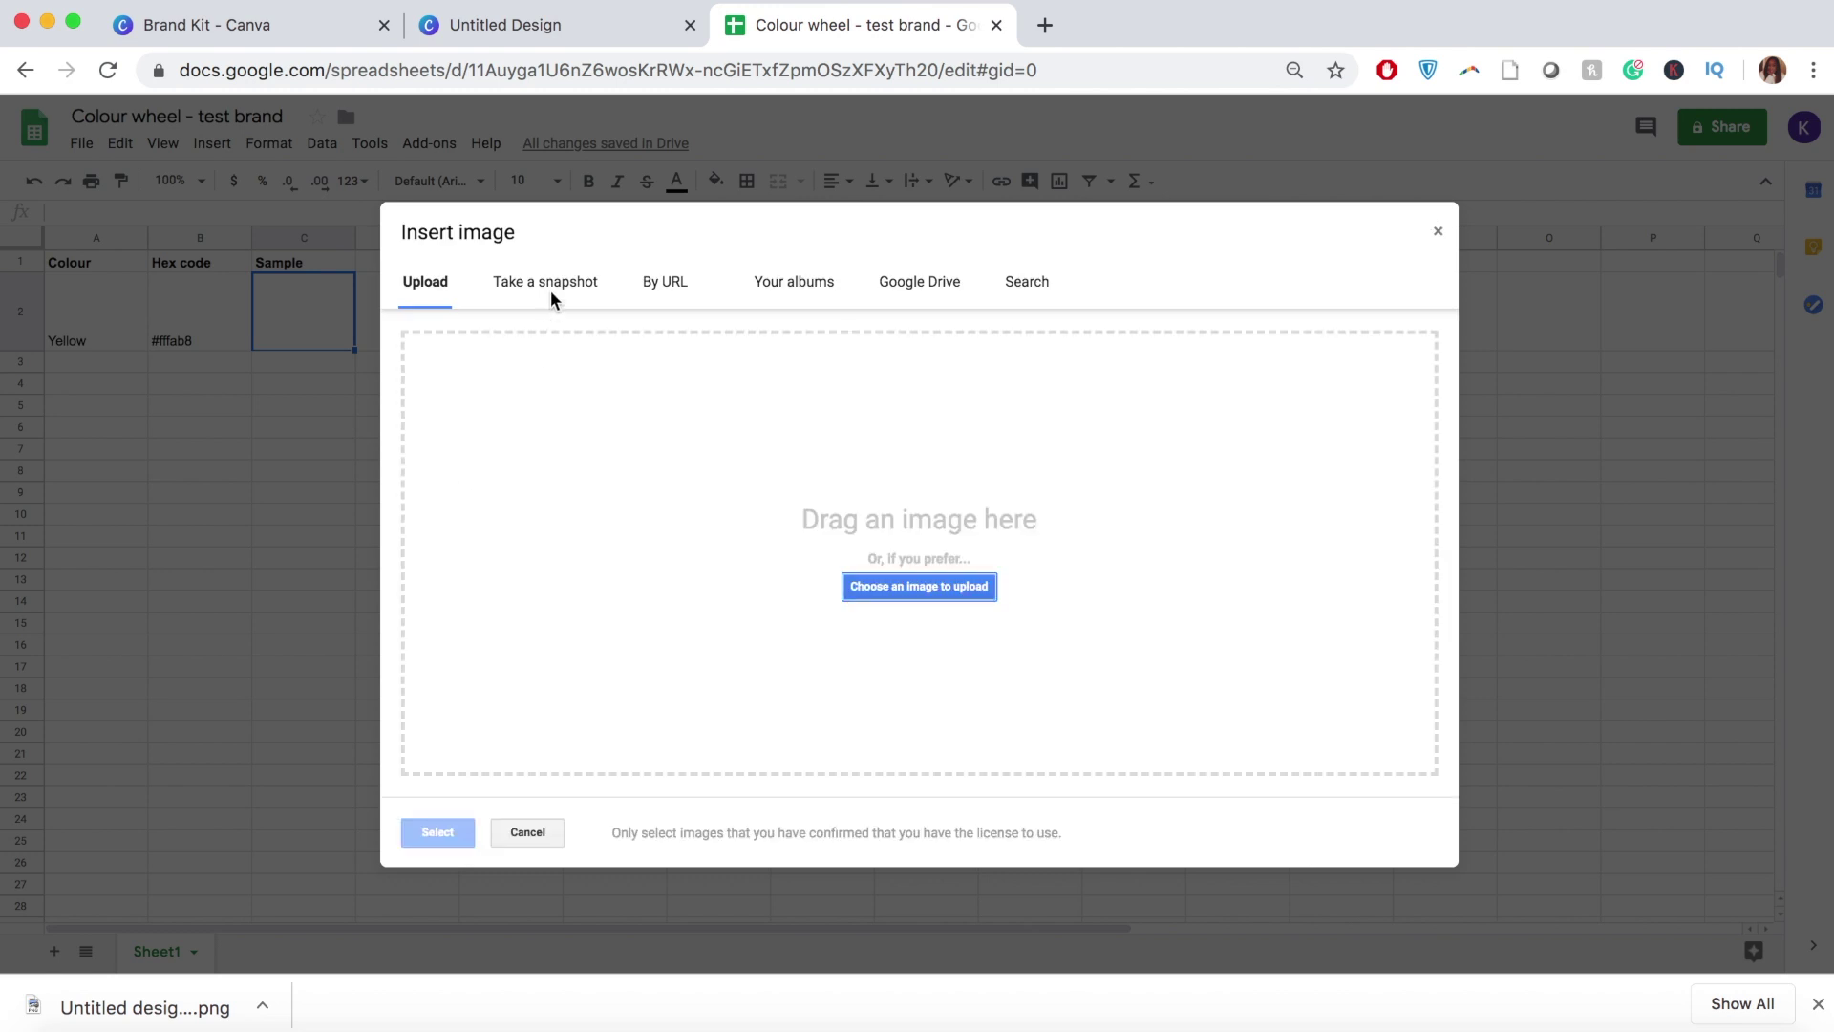
left_click(896, 595)
left_click(758, 184)
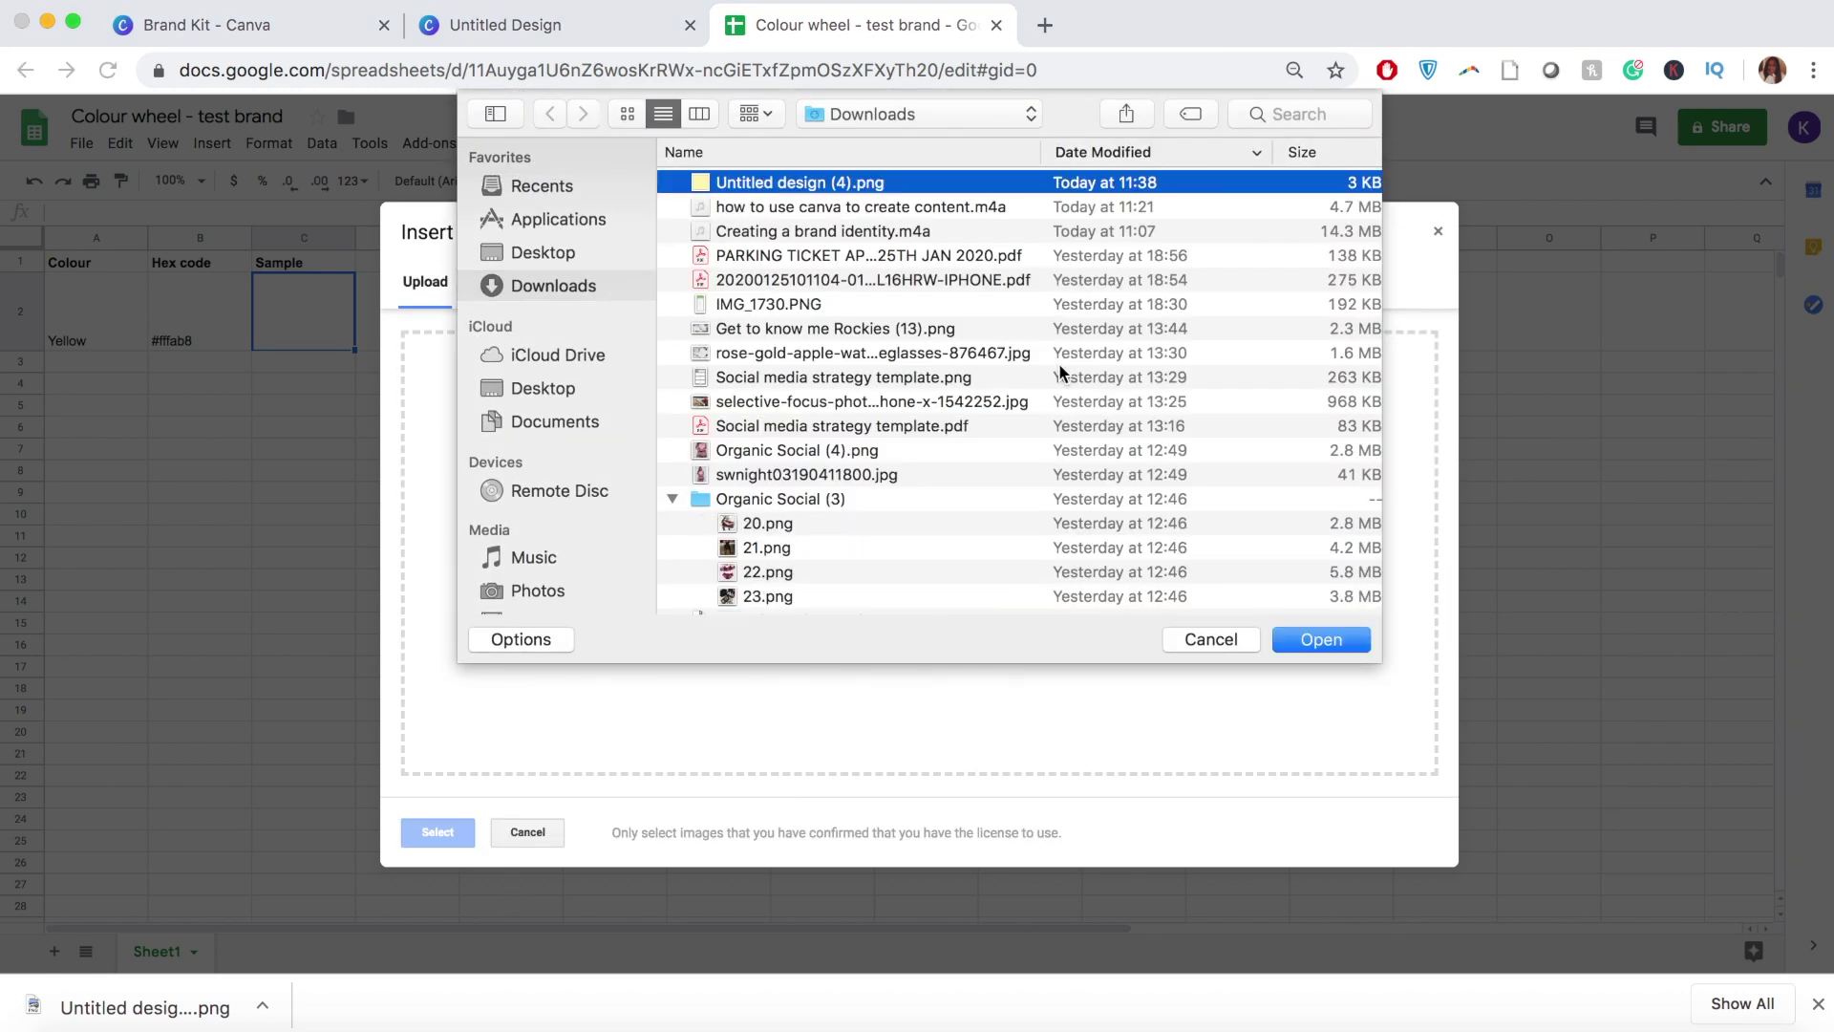
left_click(1321, 640)
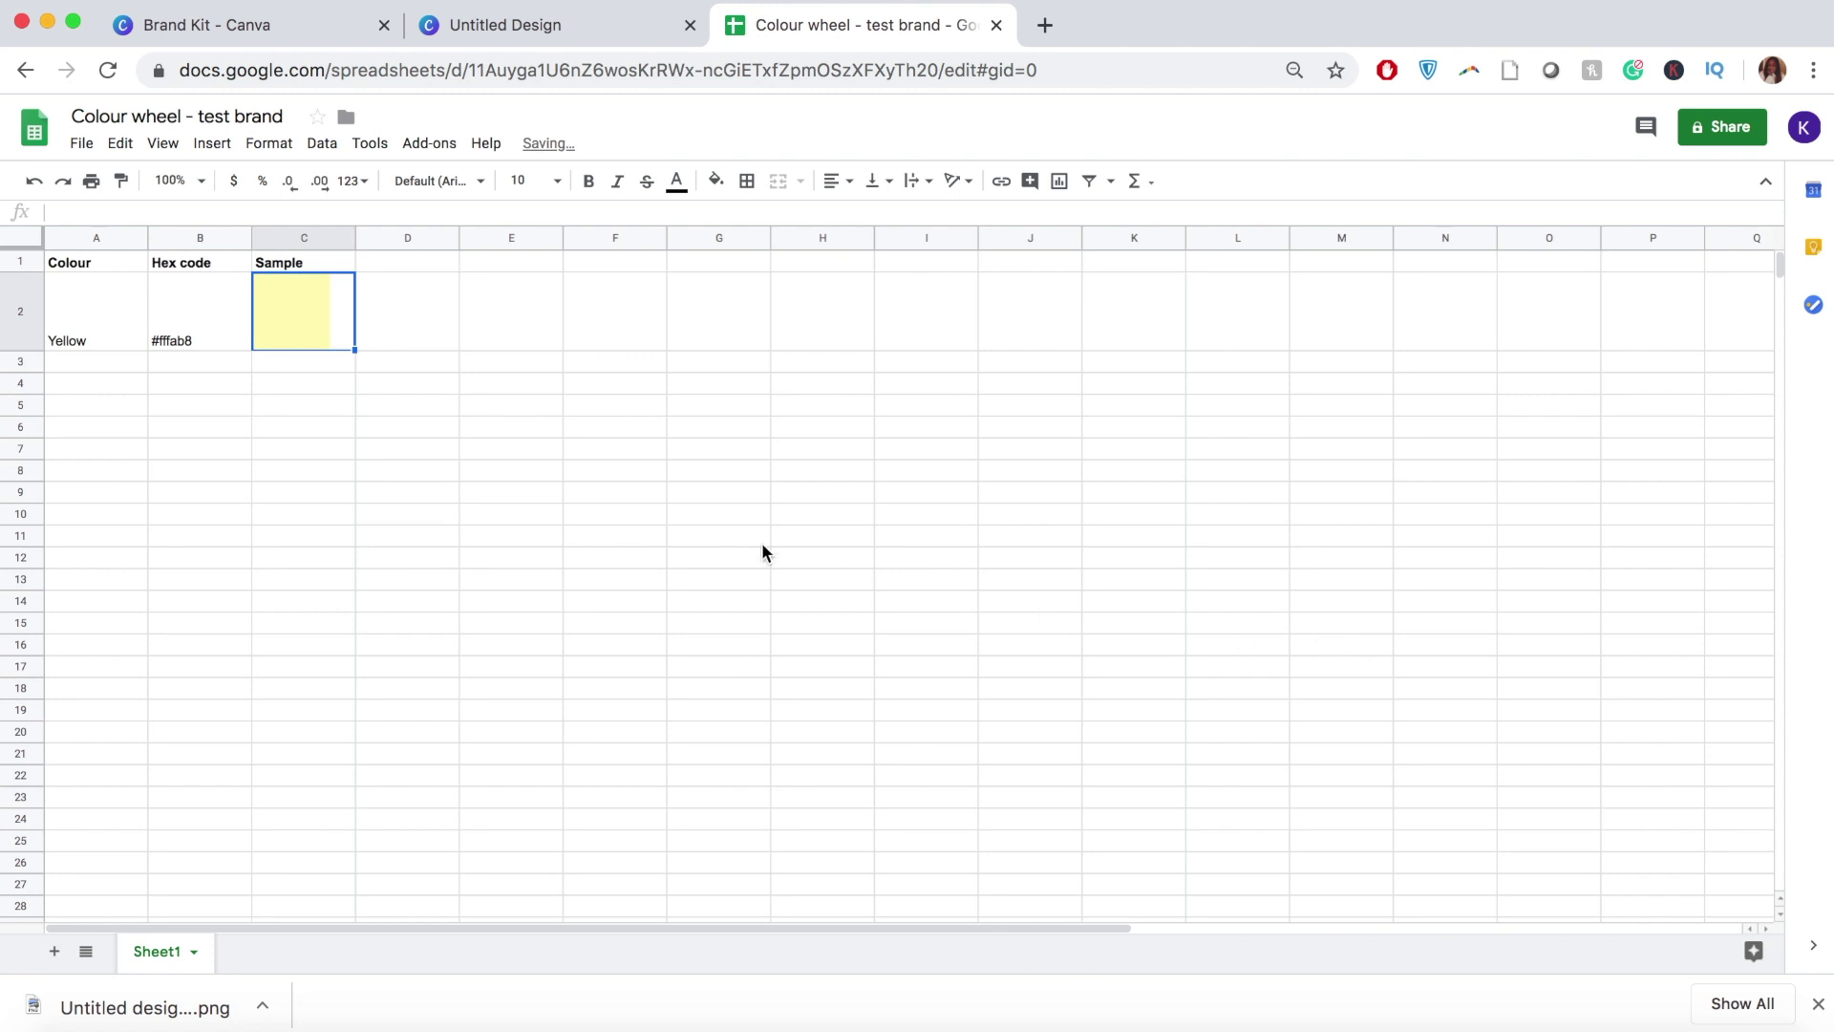
left_click(485, 445)
left_click(278, 299)
key("Delete")
key("ctrl+z")
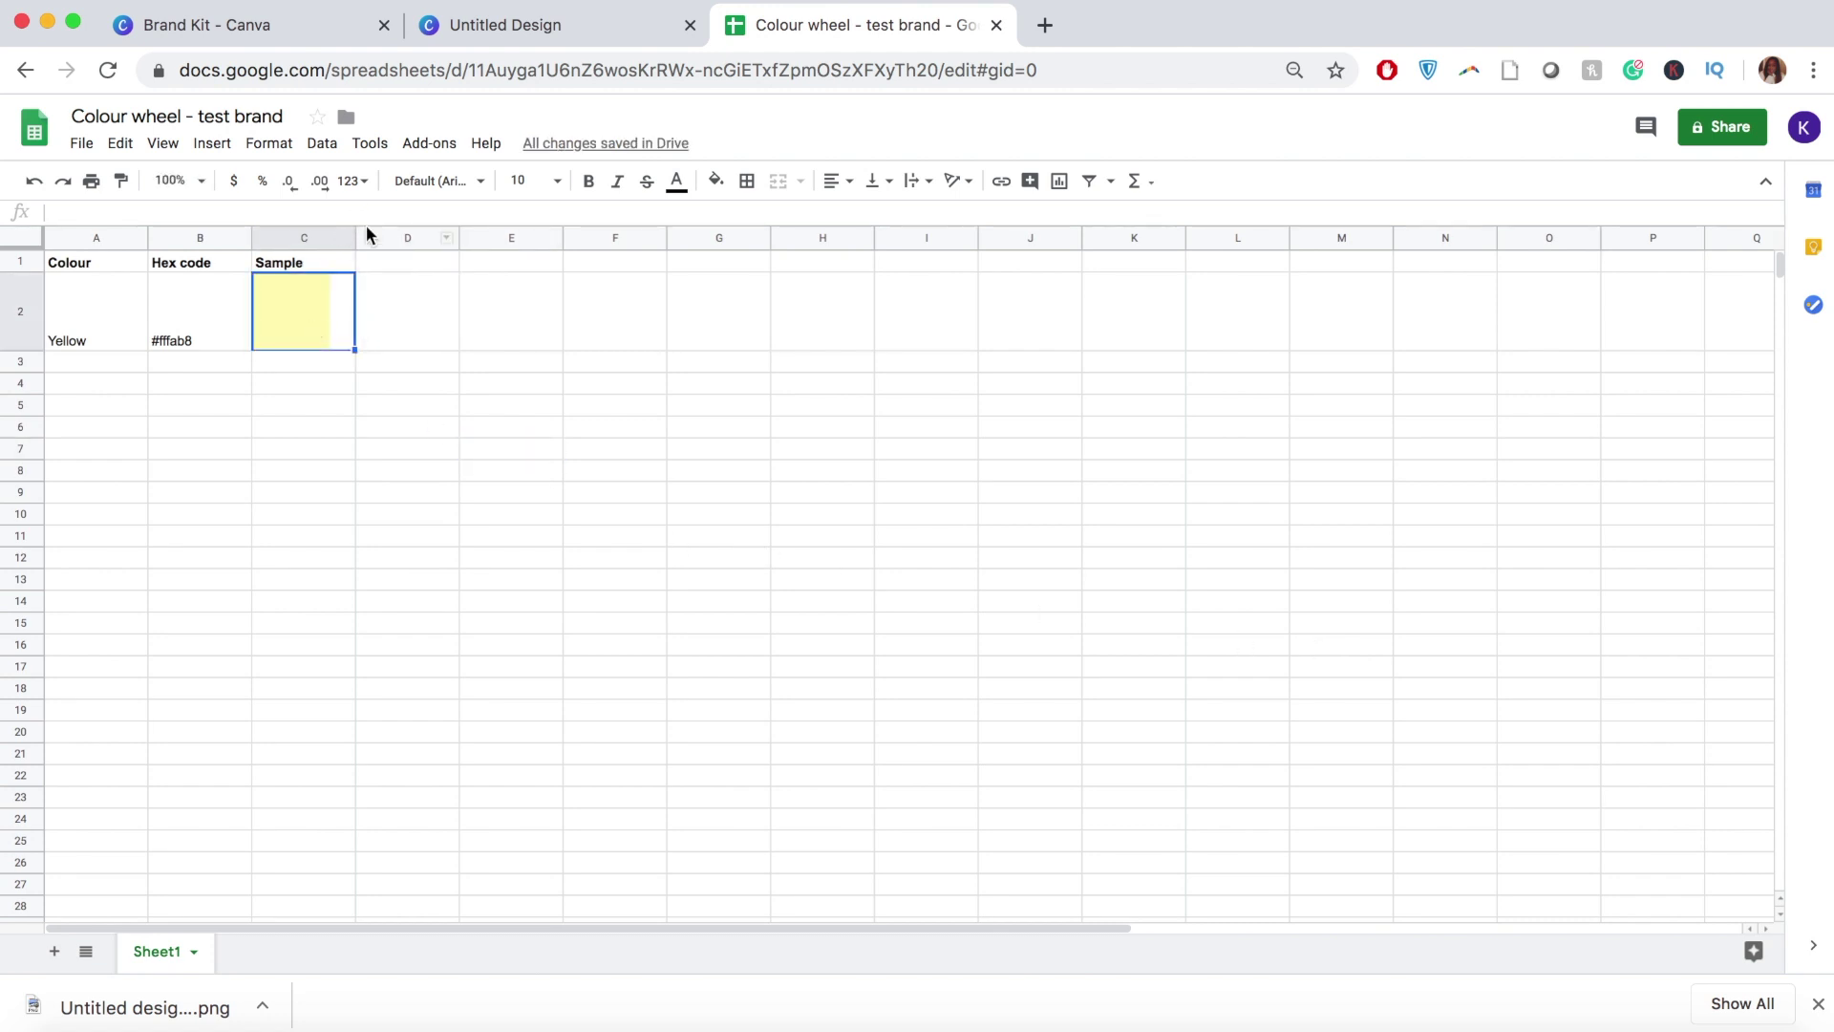
Step: Narrow column C to fit the yellow swatch and centre the swatch horizontally in cell C2
left_click_drag(356, 241, 335, 239)
left_click(472, 363)
left_click(304, 344)
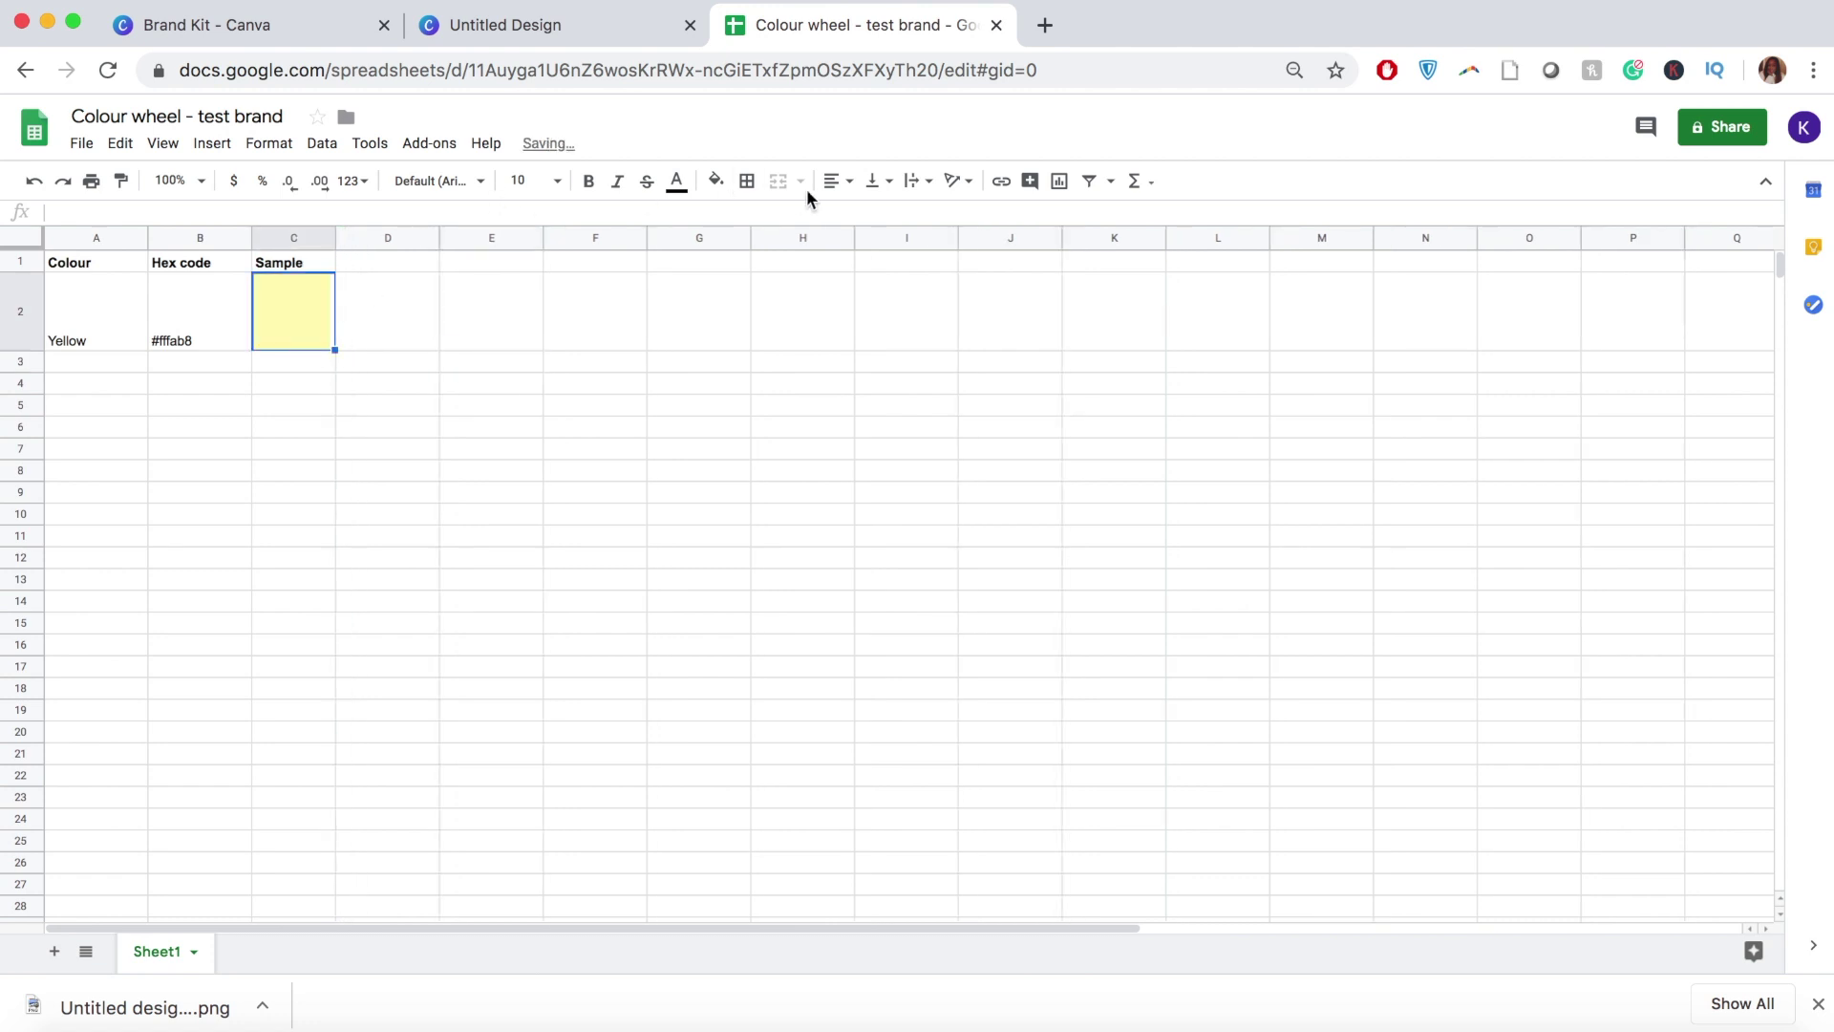
left_click(840, 185)
left_click(860, 214)
left_click(724, 405)
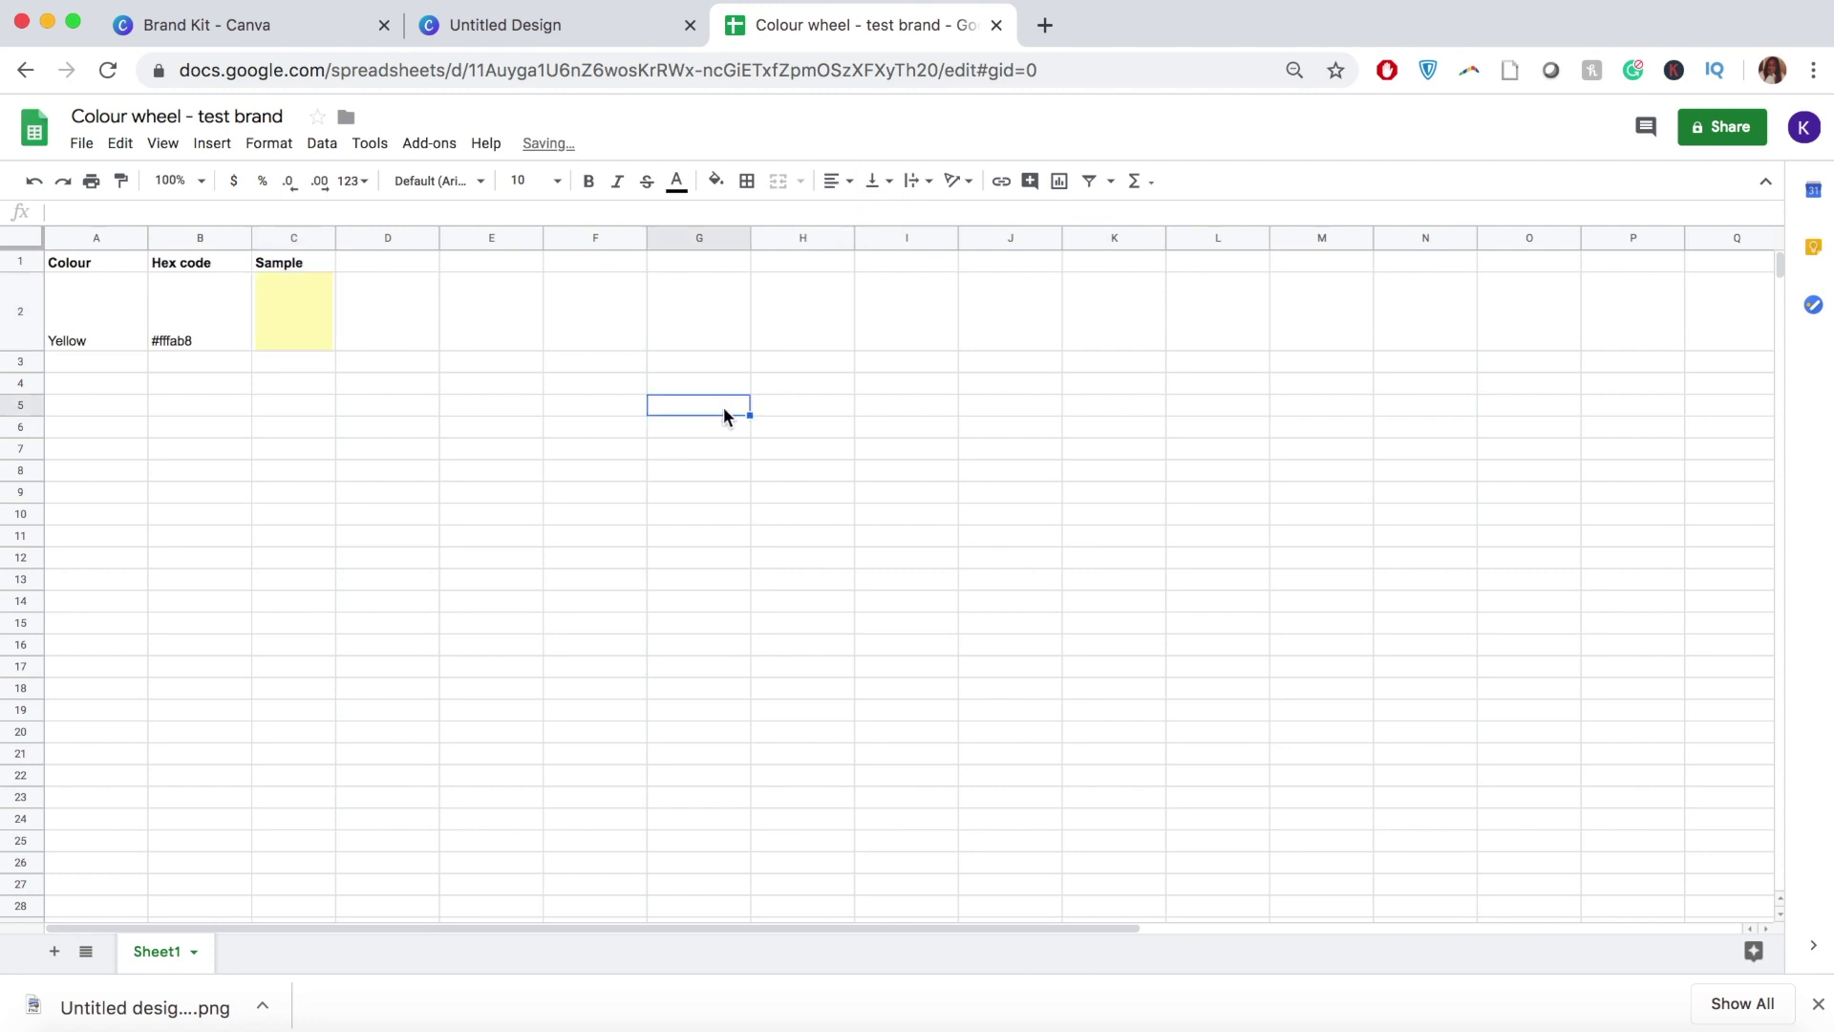
left_click(82, 329)
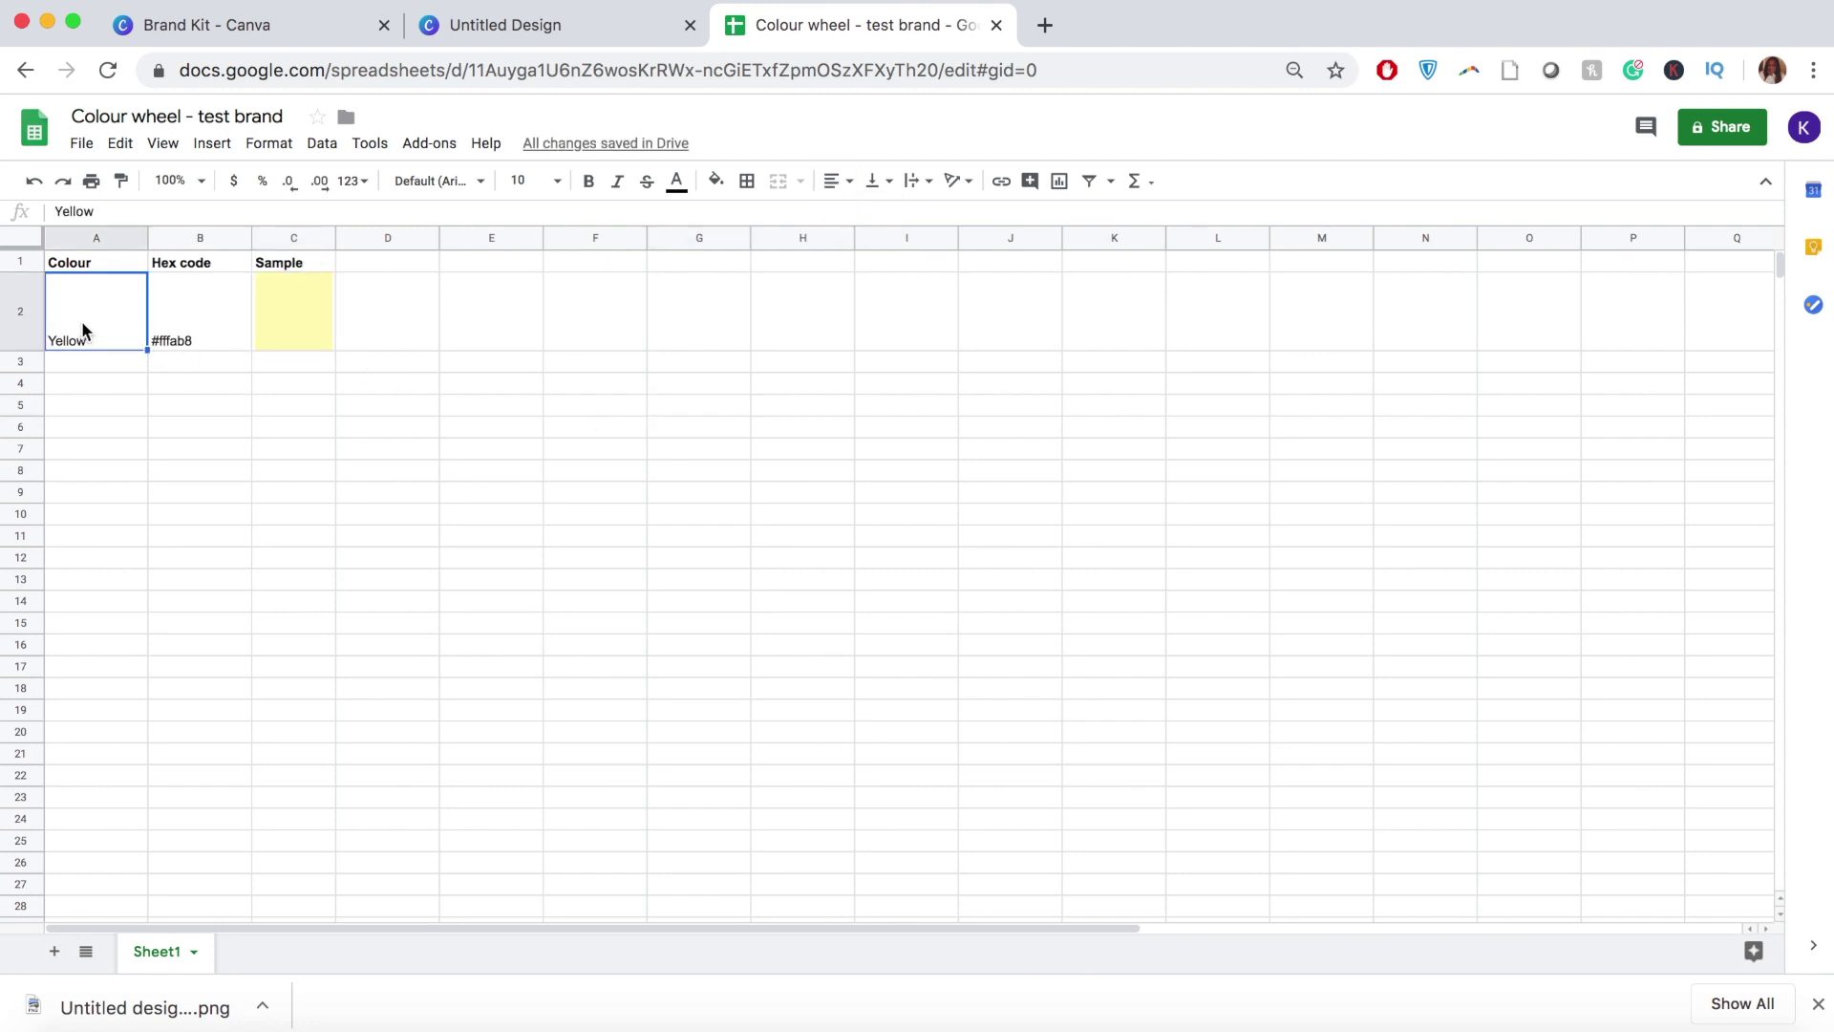
Step: Centre the colour name and hex code in cells A2:B2 both horizontally and vertically
left_click(166, 332, "shift")
left_click(838, 184)
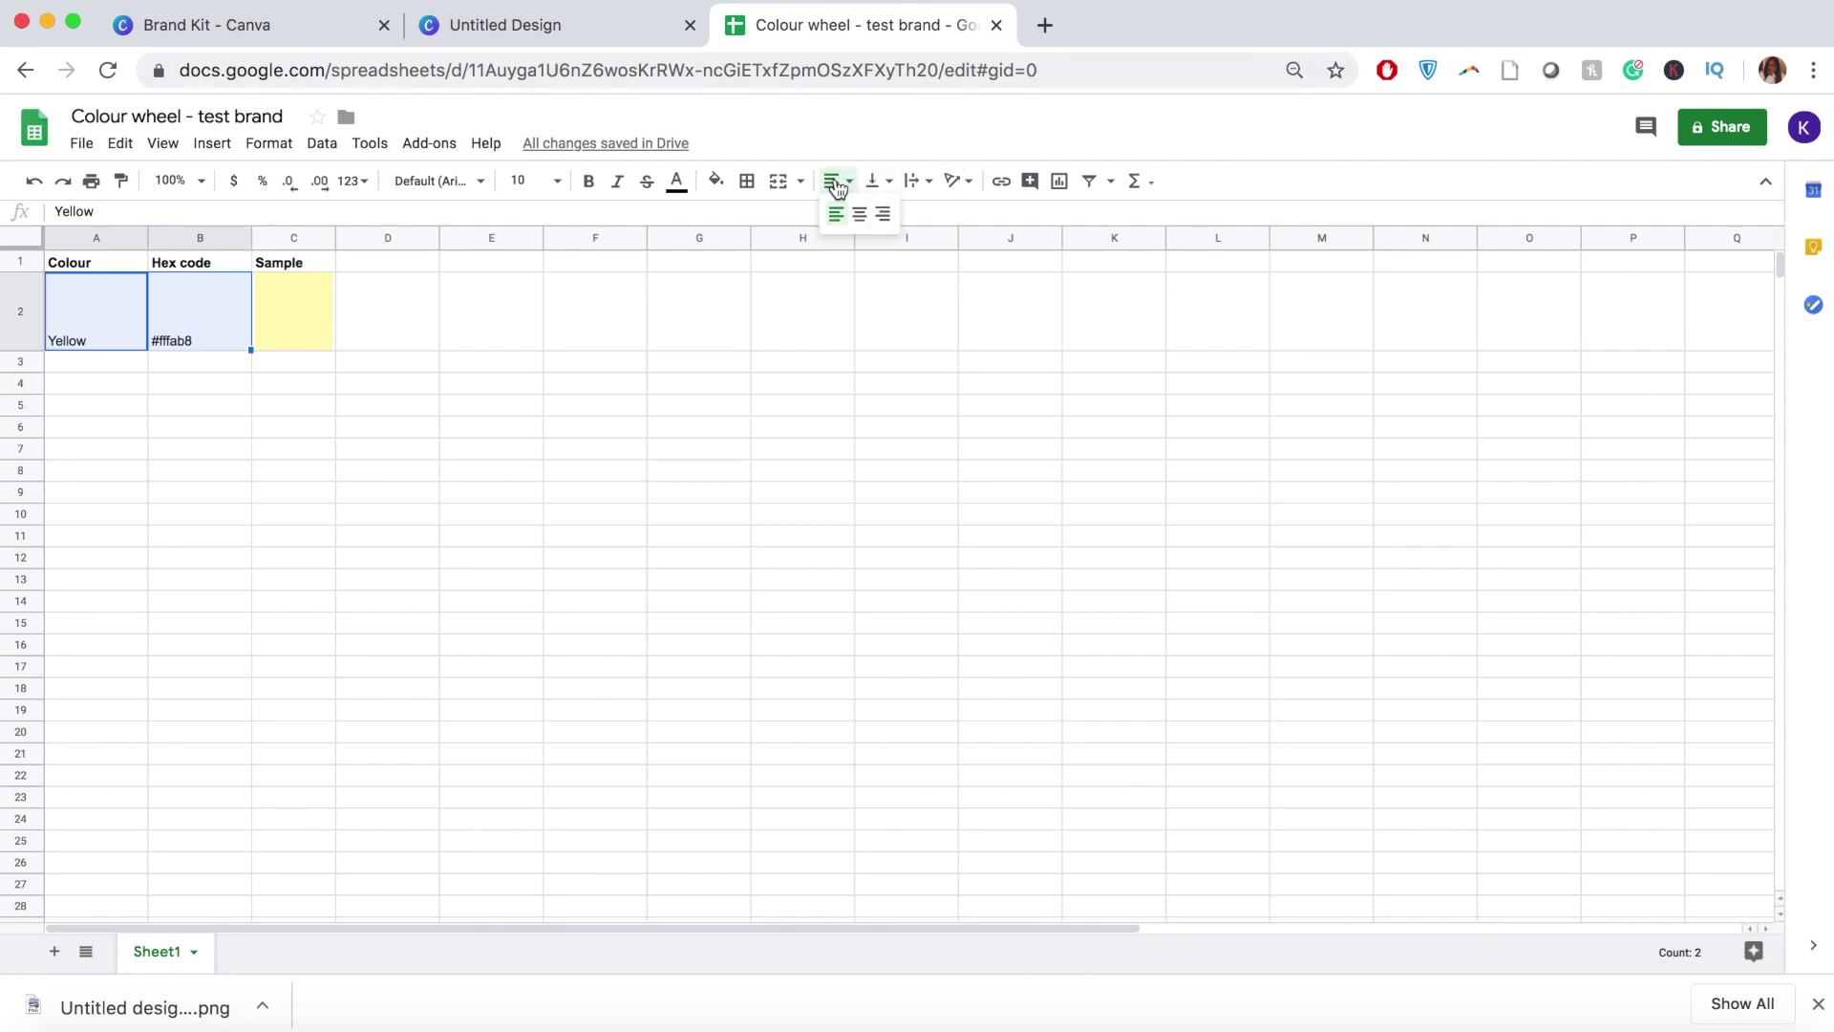
left_click(860, 214)
left_click(872, 180)
left_click(888, 214)
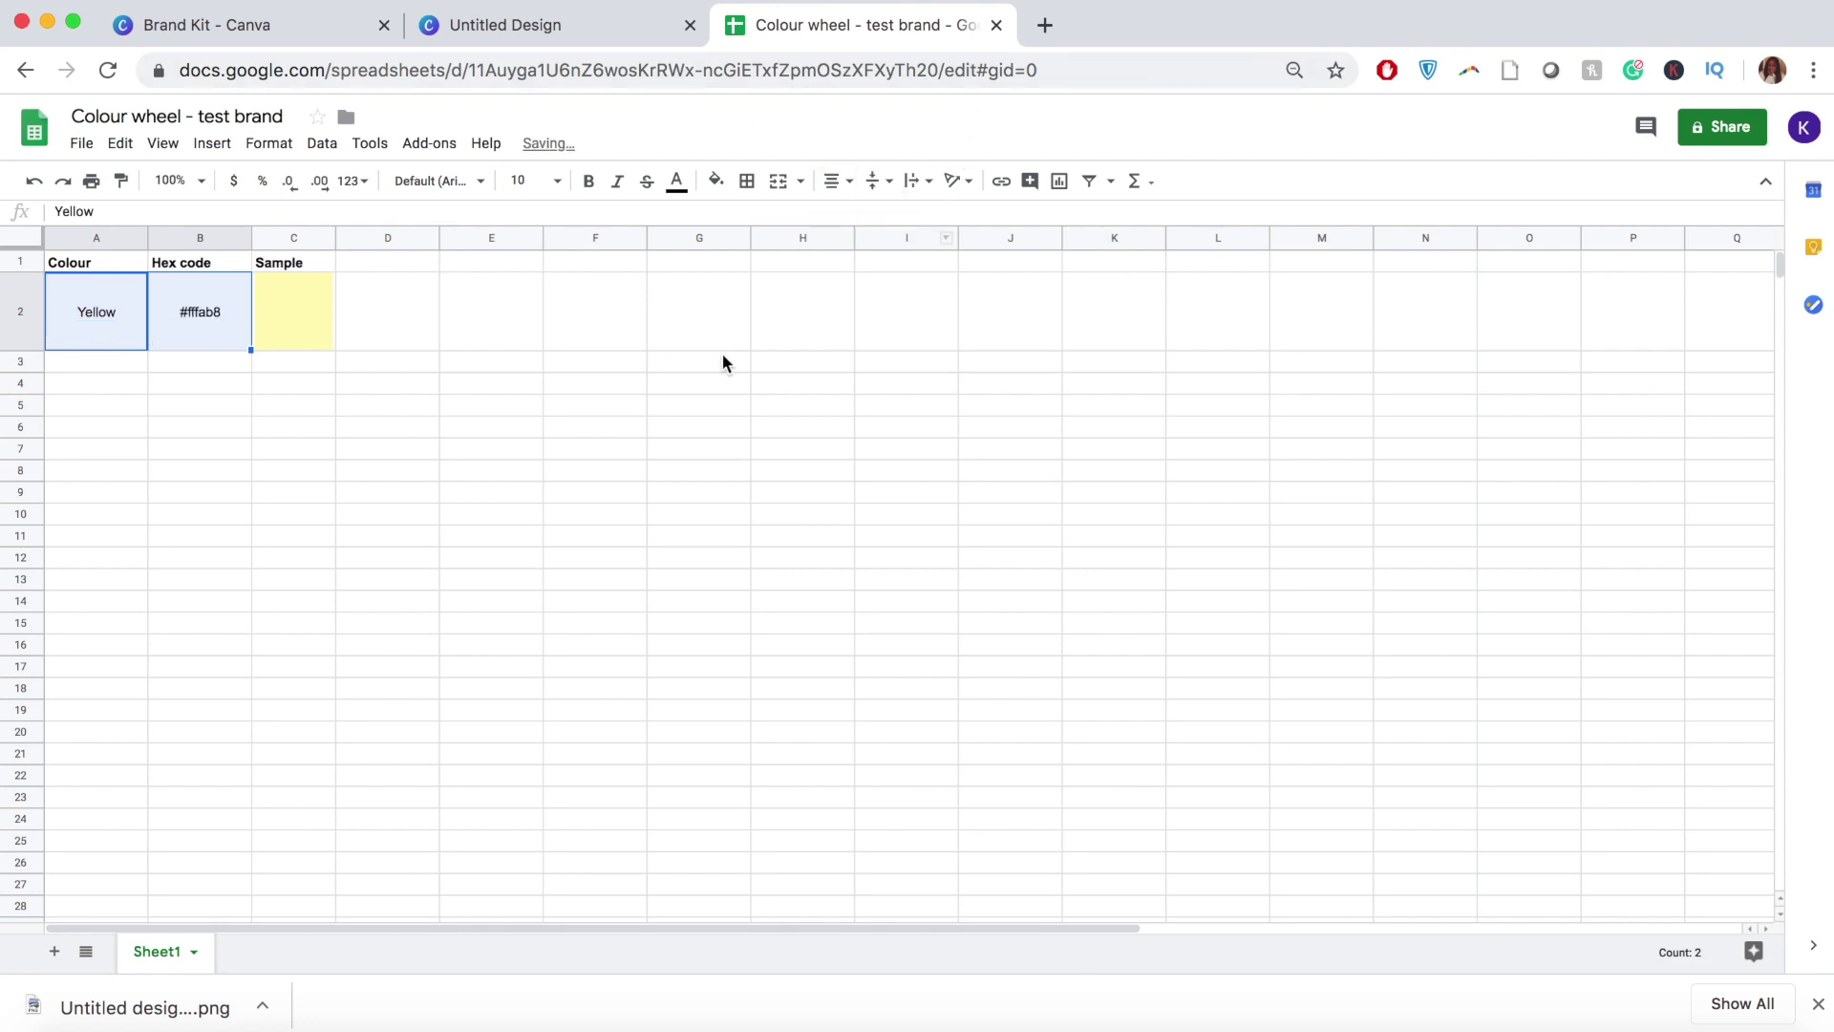
left_click(698, 383)
Step: Apply all borders to the range A1:C5 and enlarge rows 3 to 5 to about the height of row 2
left_click_drag(50, 262, 303, 409)
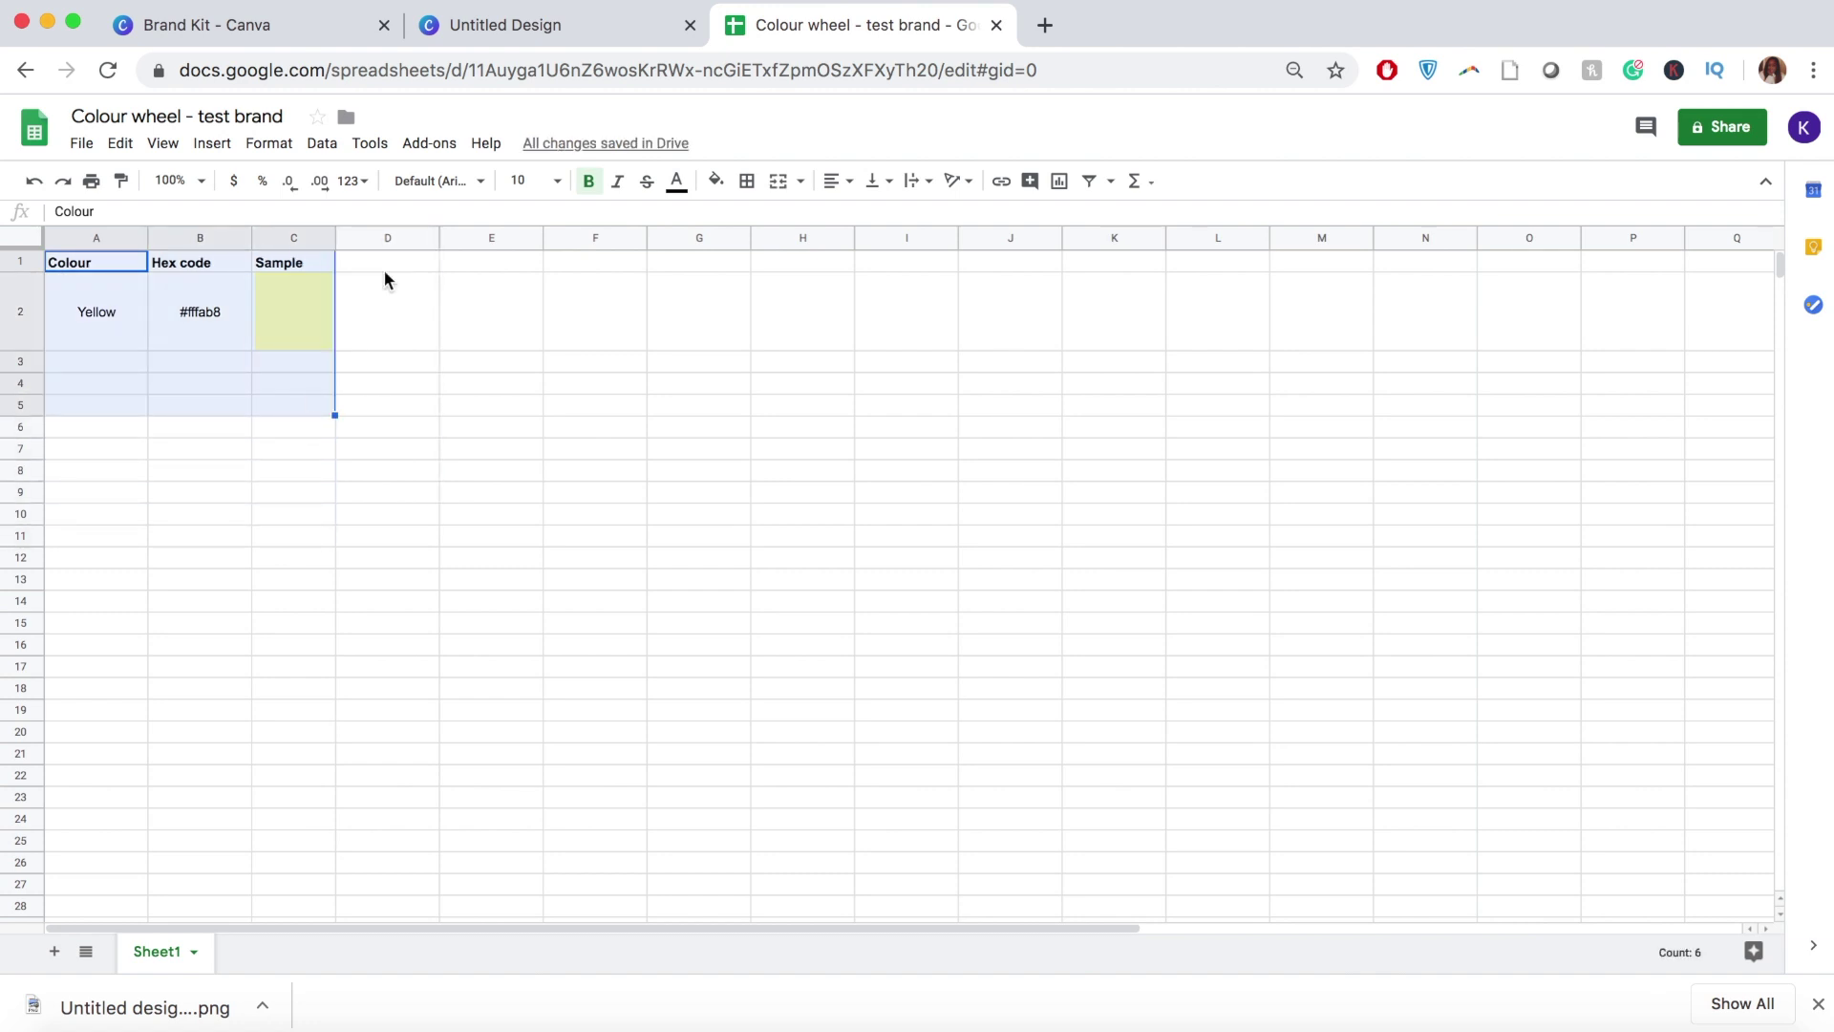
left_click(750, 186)
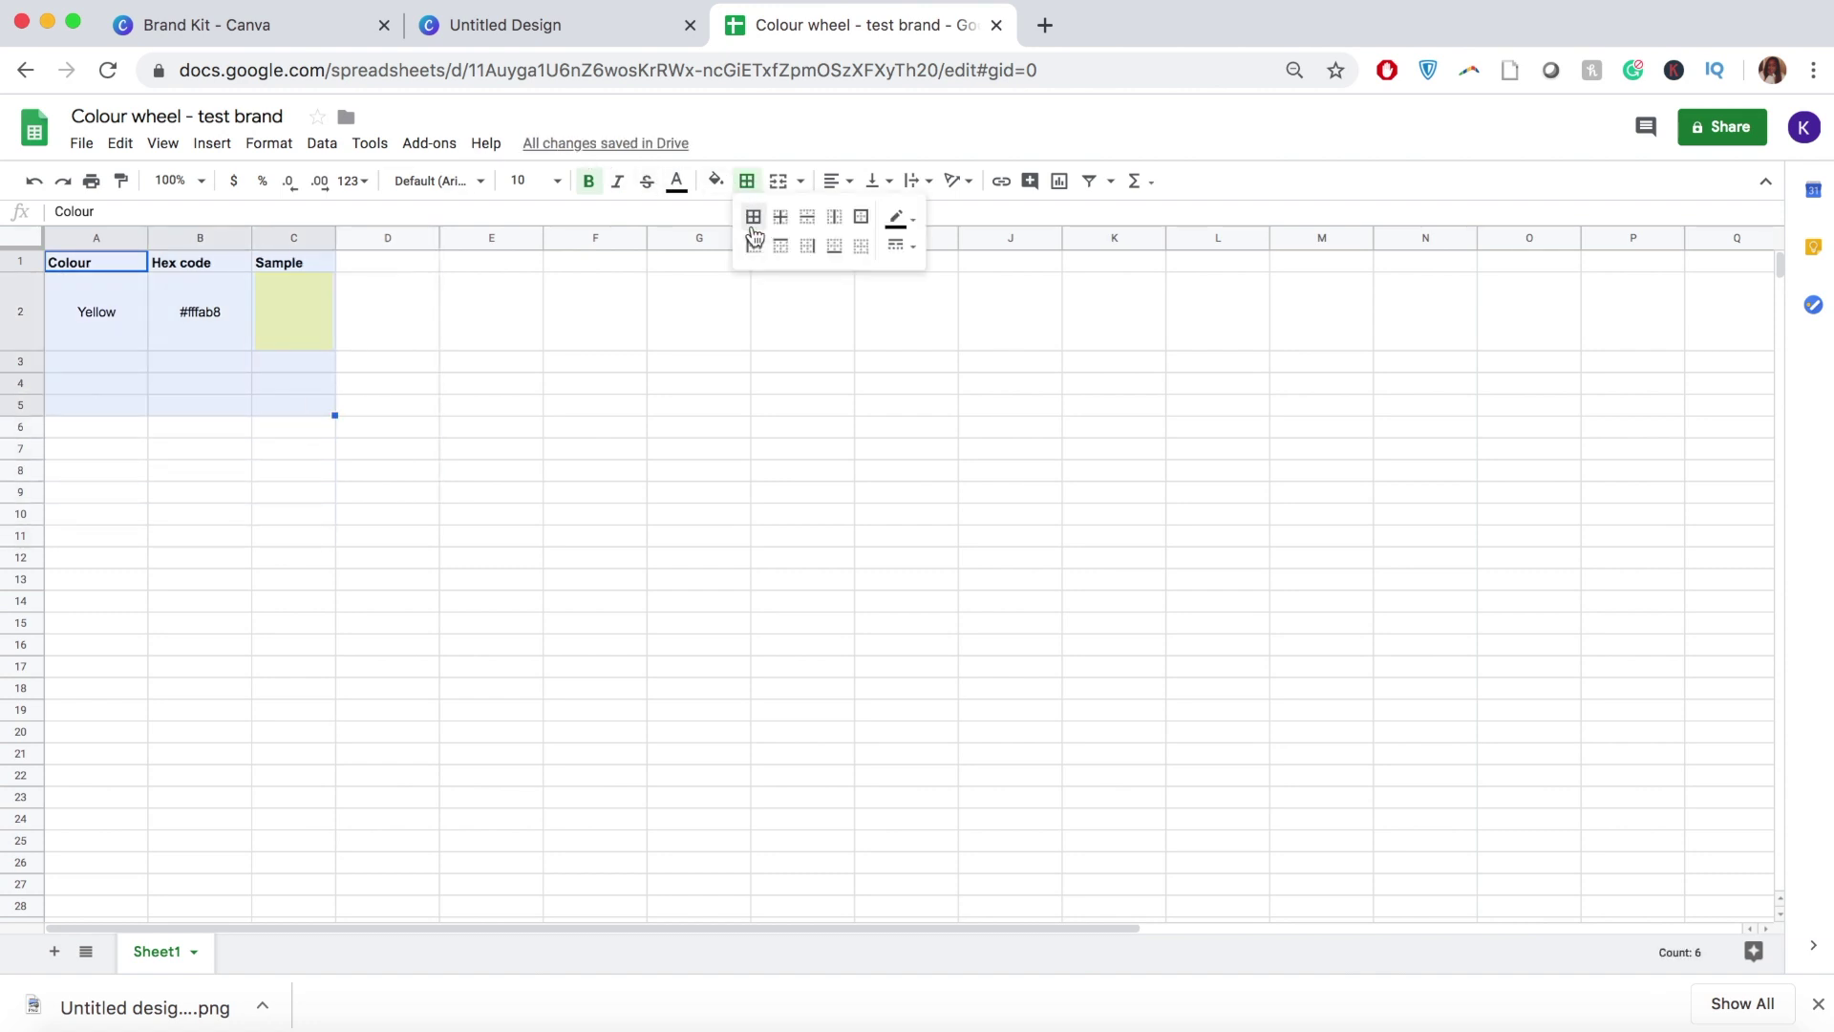
left_click(754, 215)
left_click(522, 514)
left_click_drag(17, 371, 23, 597)
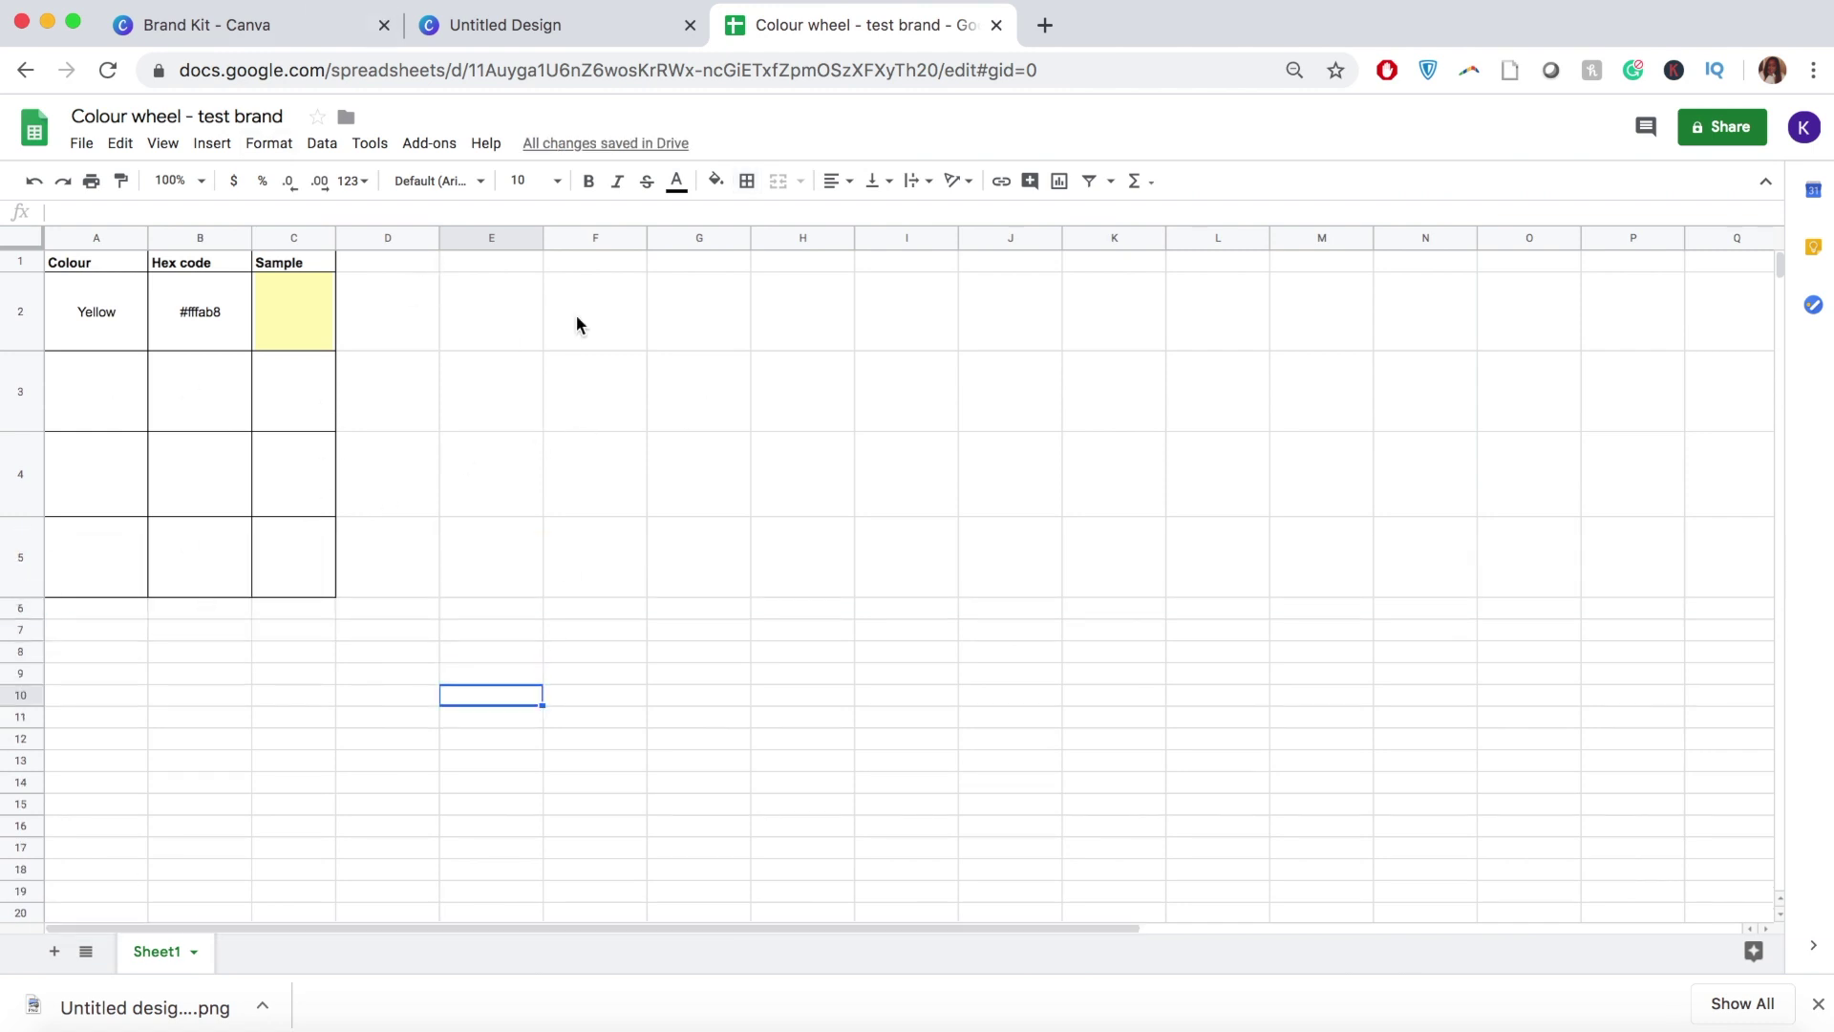
Step: Switch to the Canva logo design, close the business card offer and add a second page
left_click(587, 38)
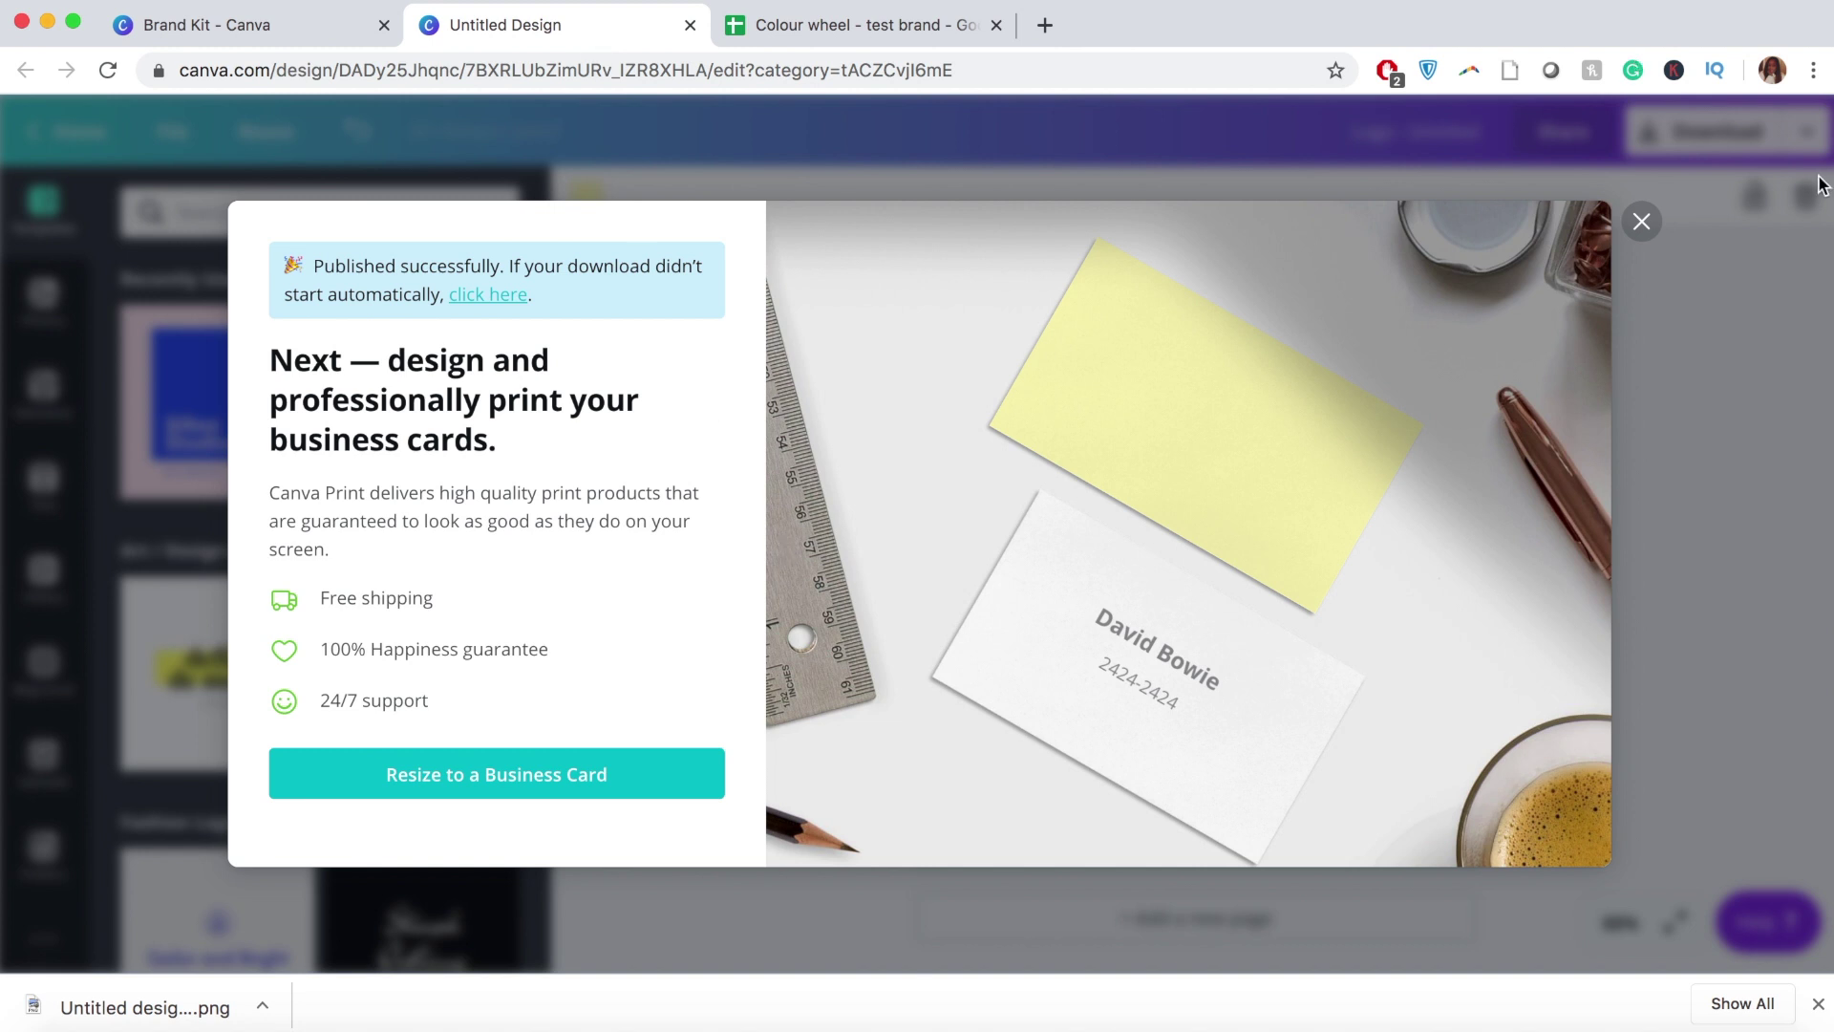
left_click(1641, 222)
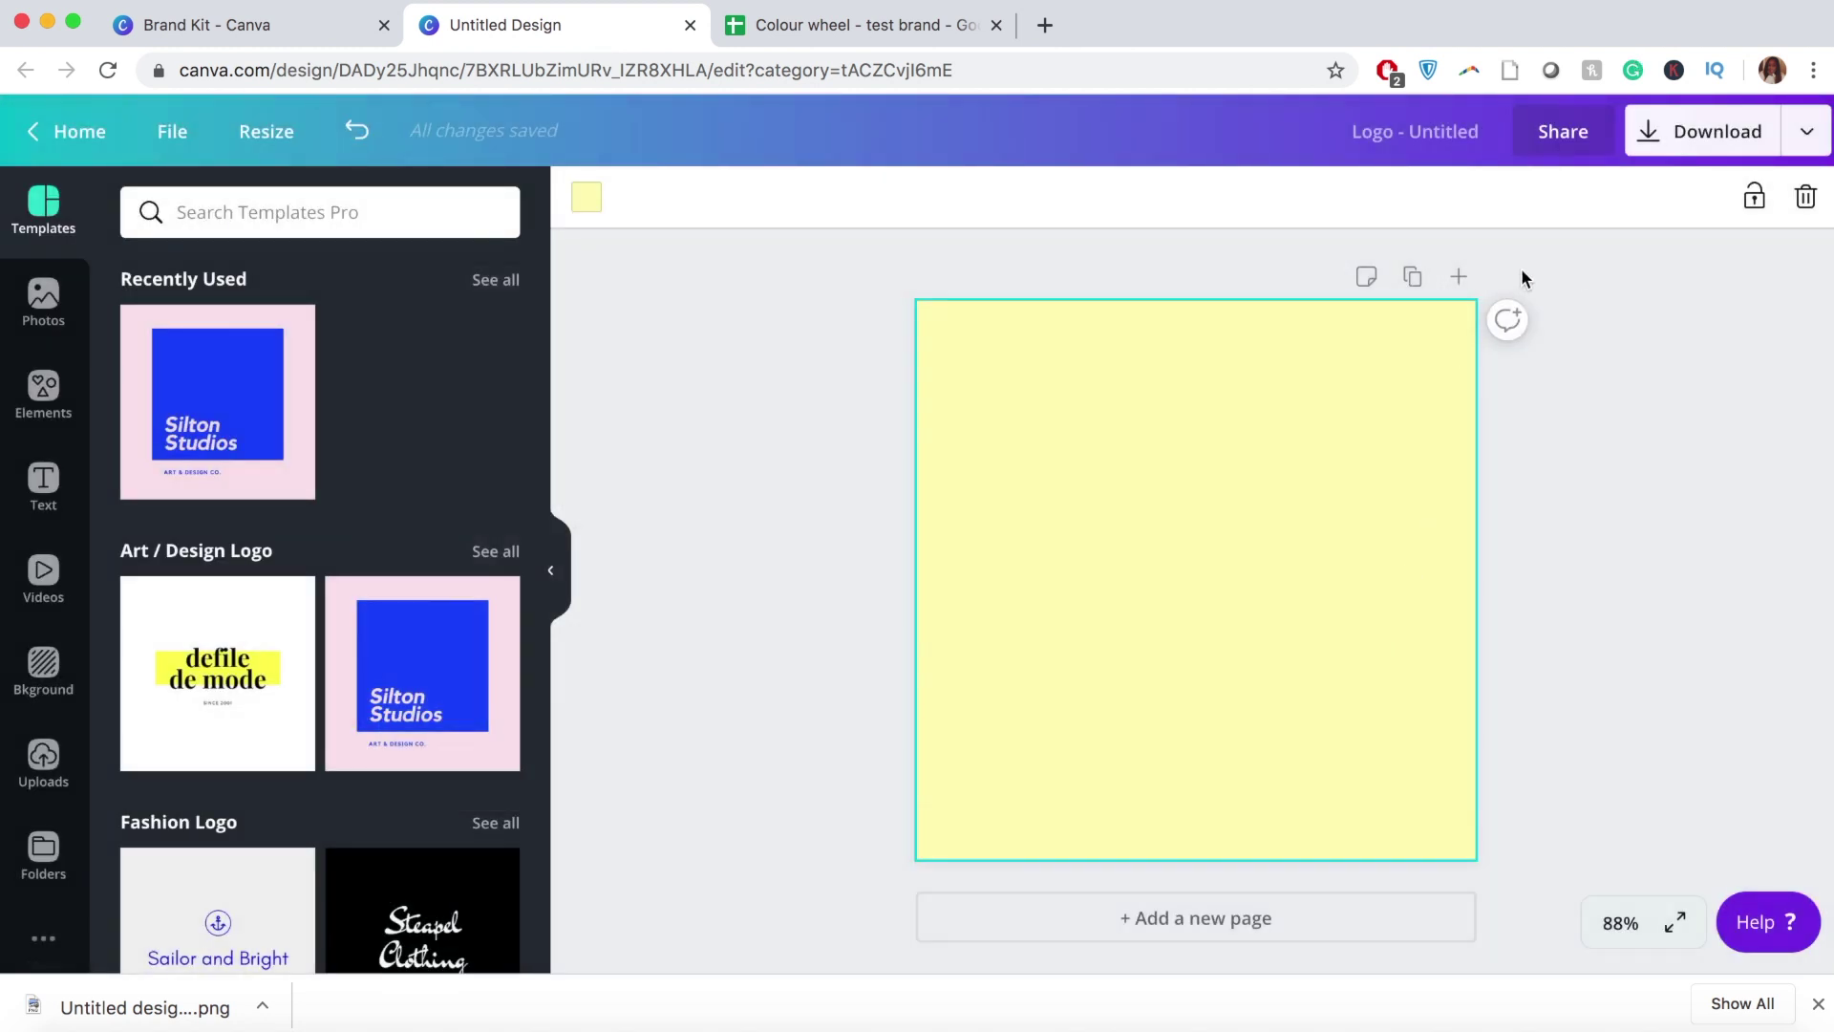
left_click(1458, 277)
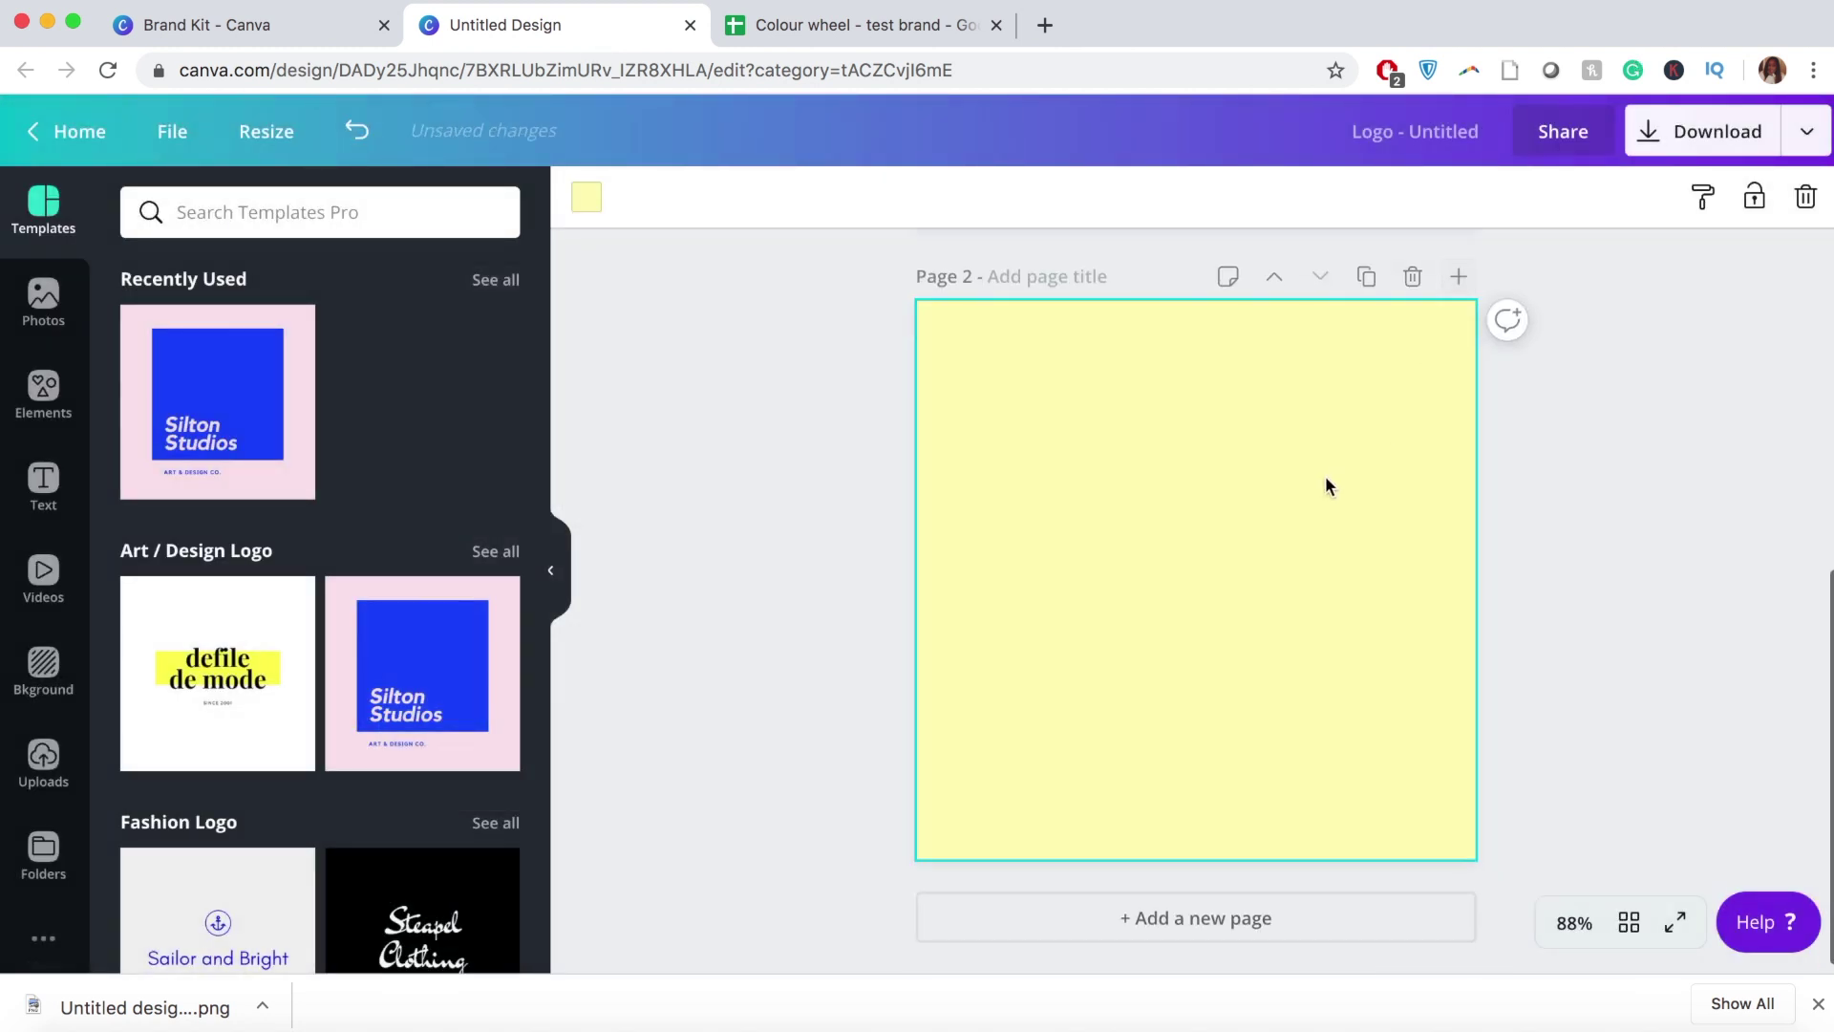
Step: Change page 2's background colour to white, #ffffff, and select its hex code for copying
left_click(585, 197)
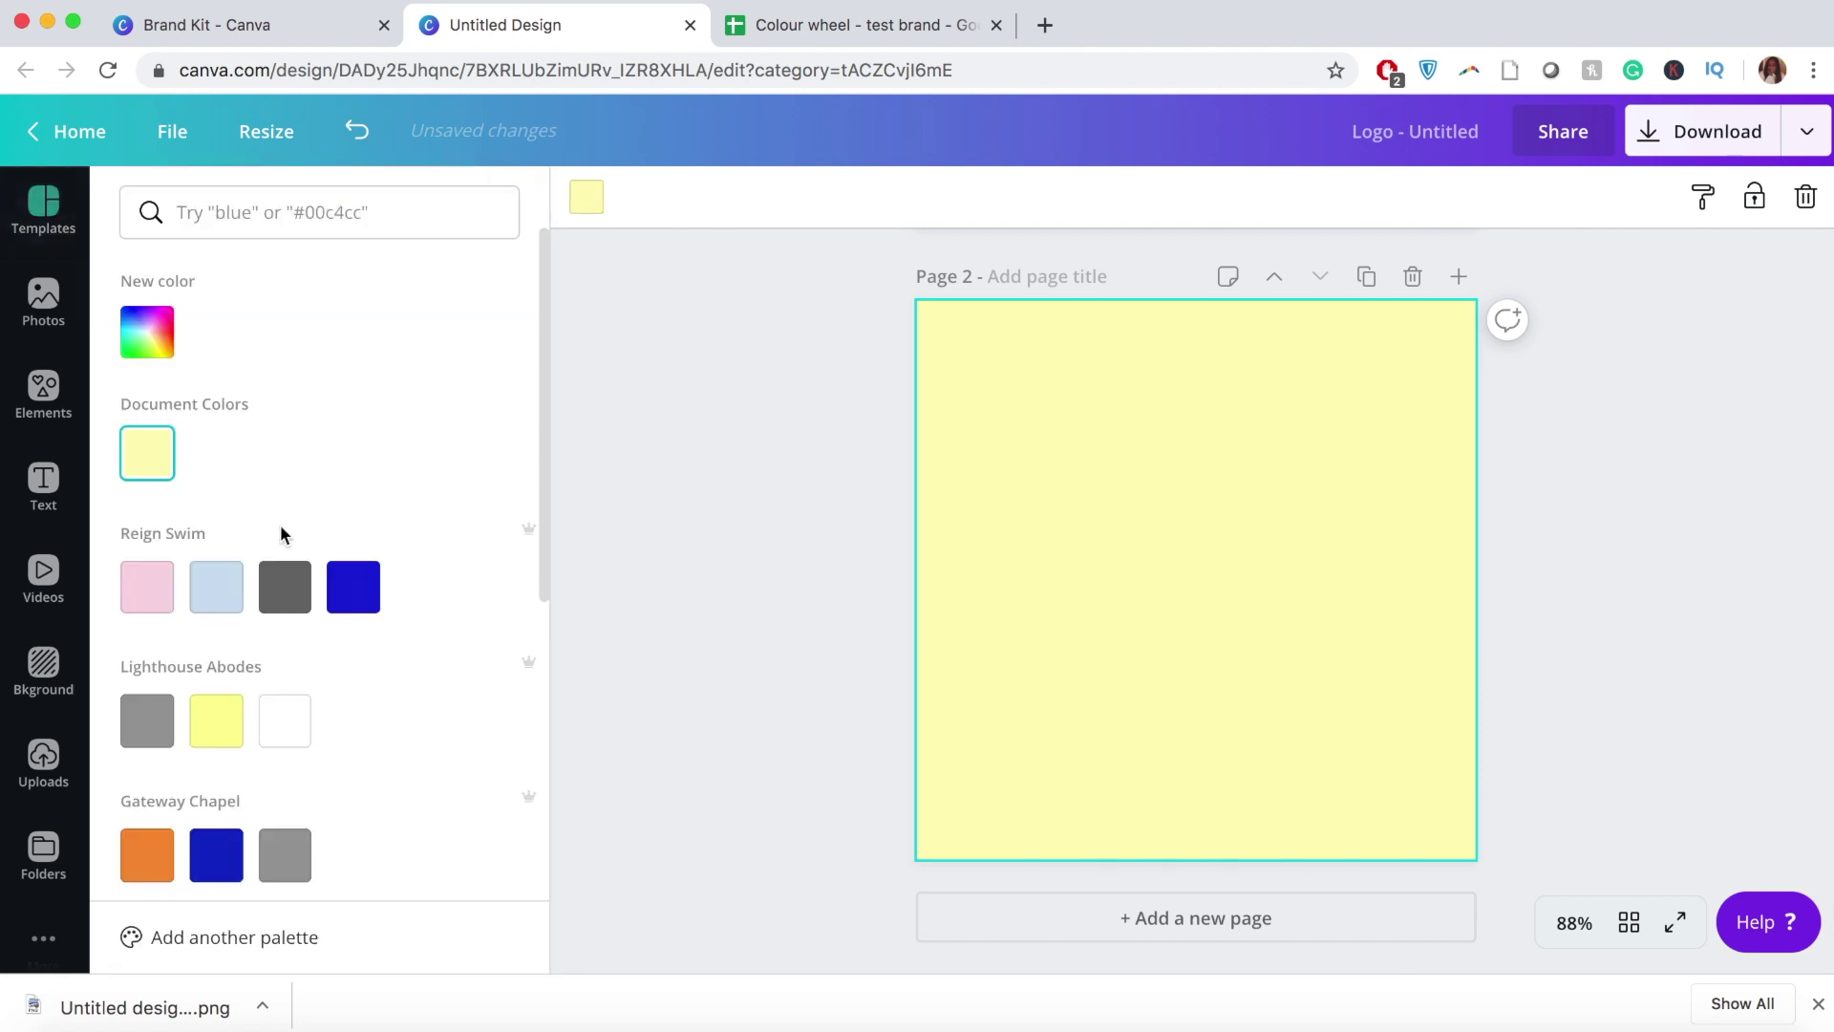
left_click(151, 336)
mouse_move(239, 402)
left_mouse_down()
mouse_move(115, 398)
mouse_move(180, 354)
mouse_move(130, 358)
left_mouse_up()
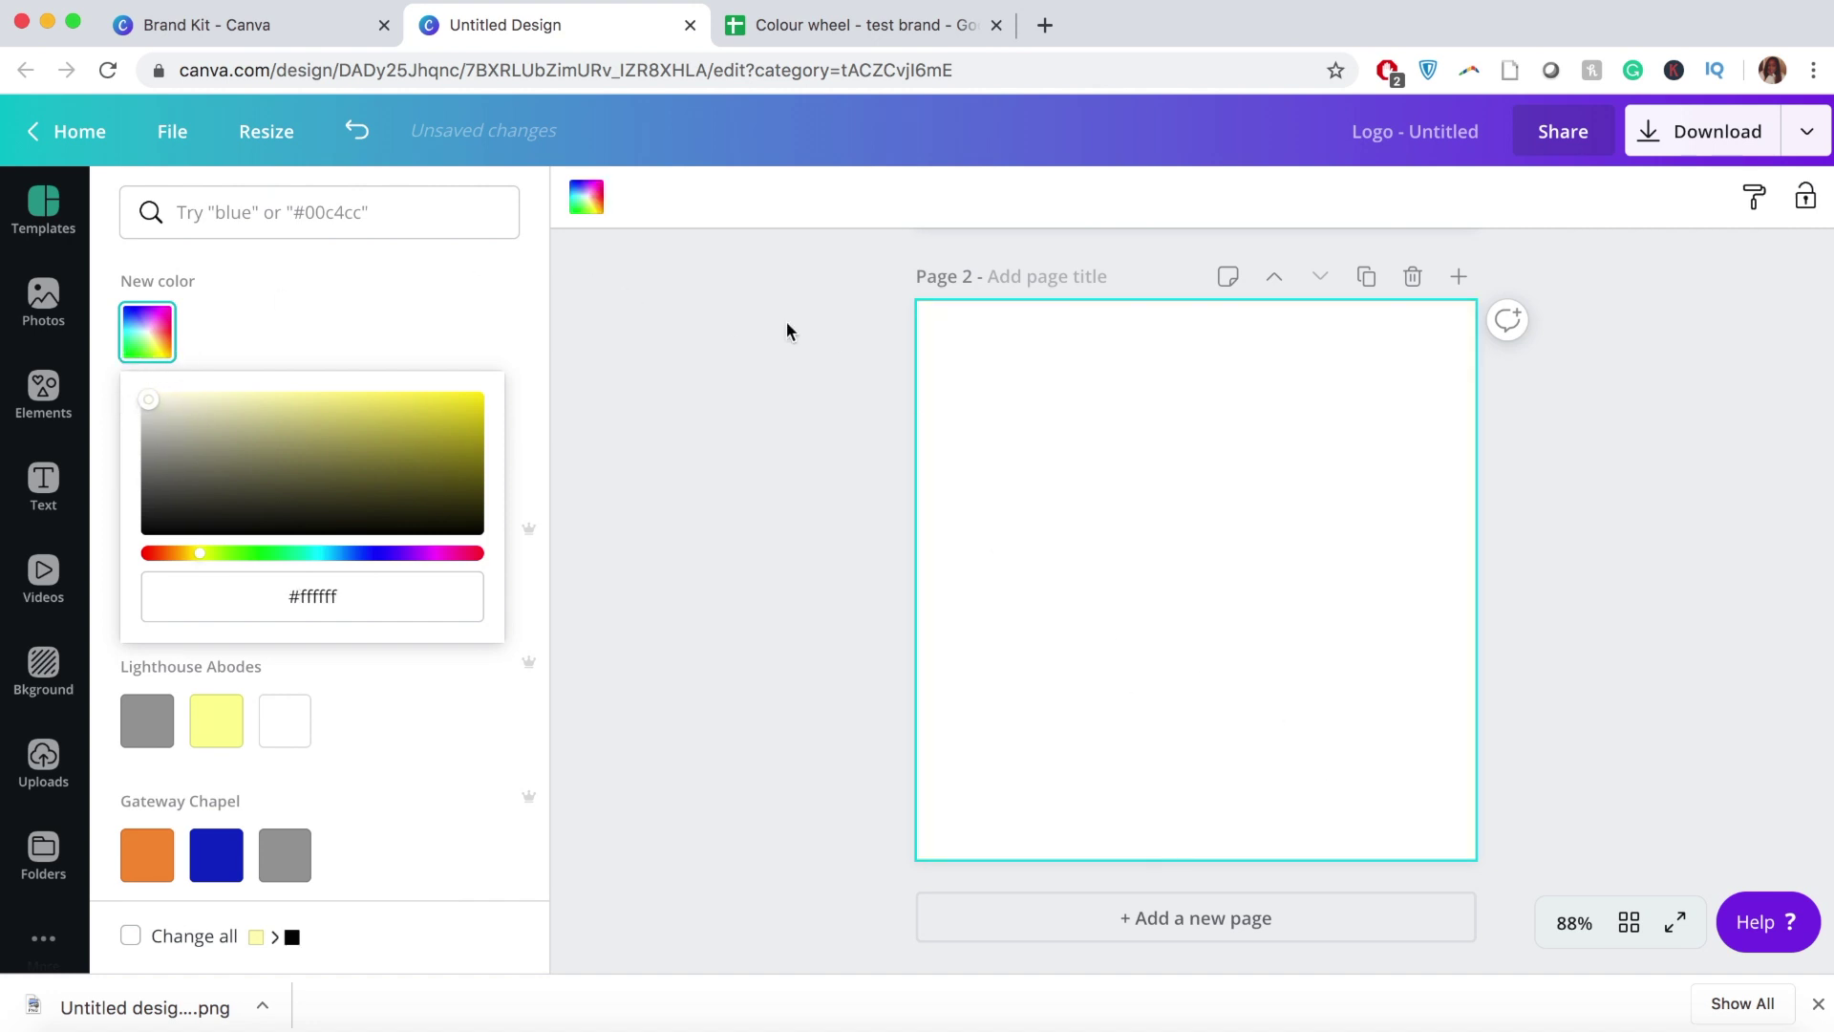
left_click(353, 610)
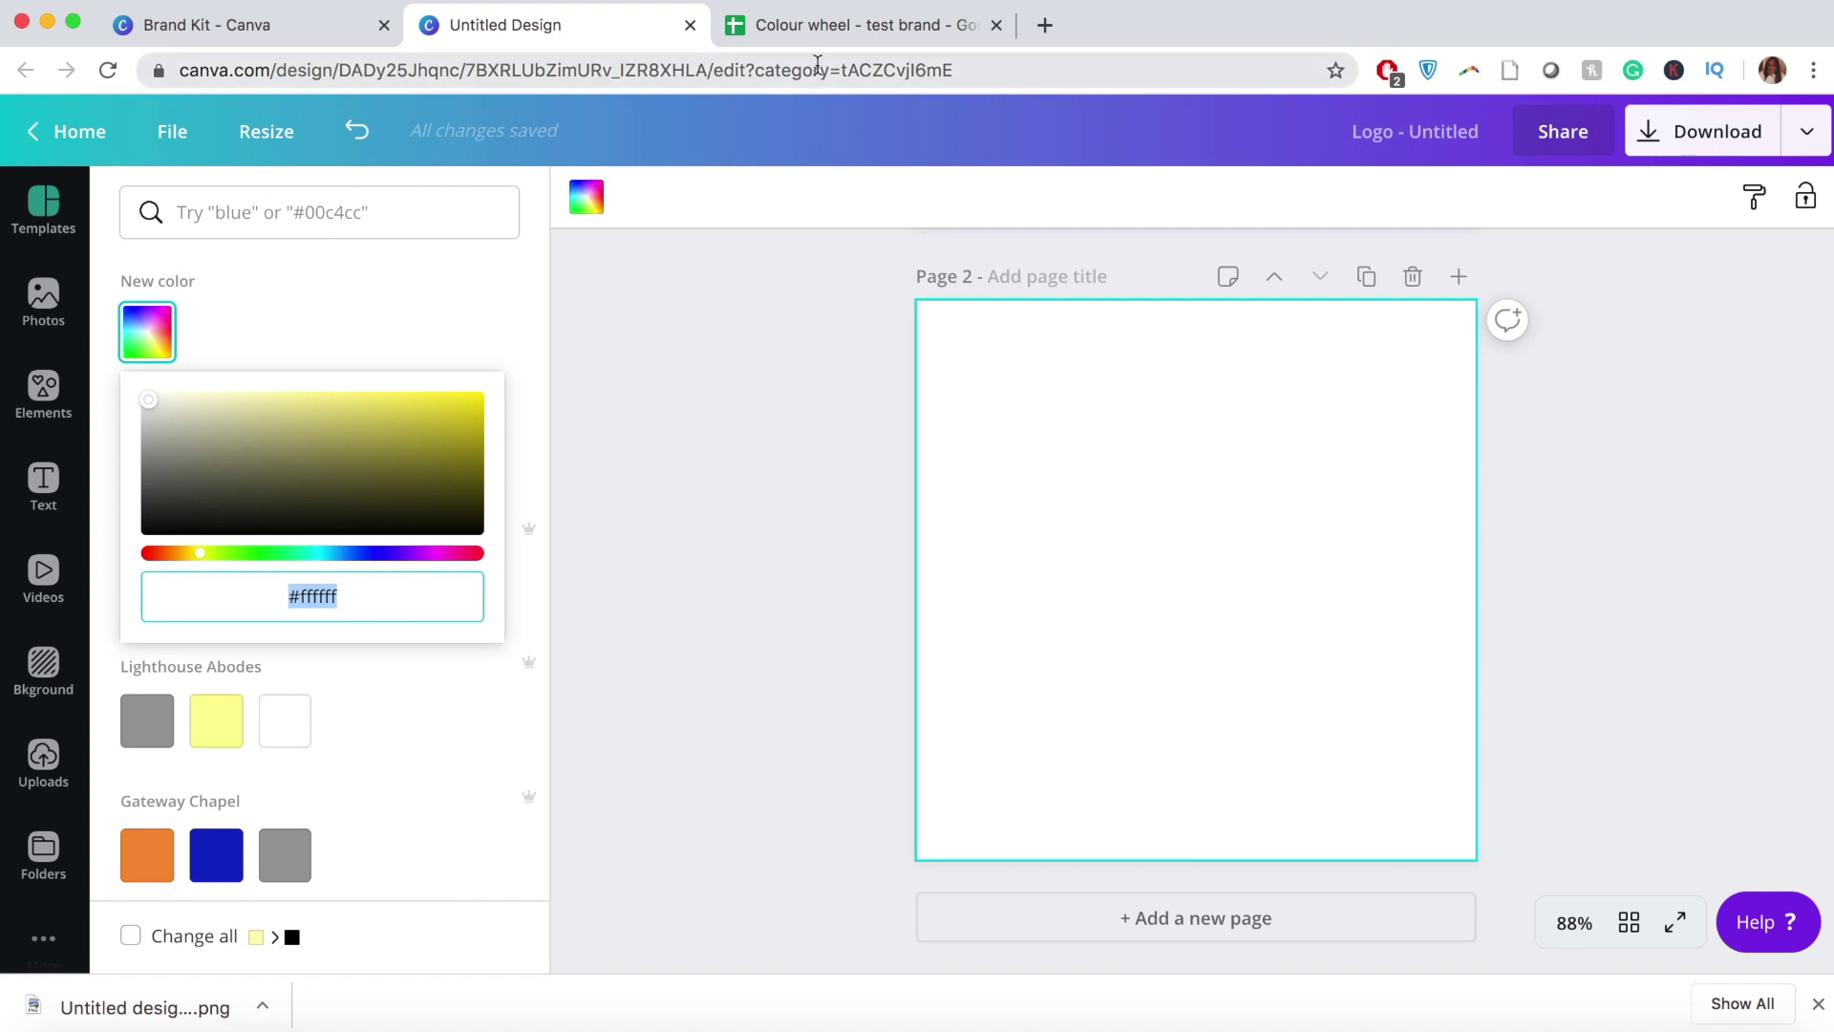
Step: Switch to the colour wheel spreadsheet and enter "White" in cell A3 and the hex code #ffffff in B3
left_click(784, 28)
left_click(132, 416)
type("Whitre")
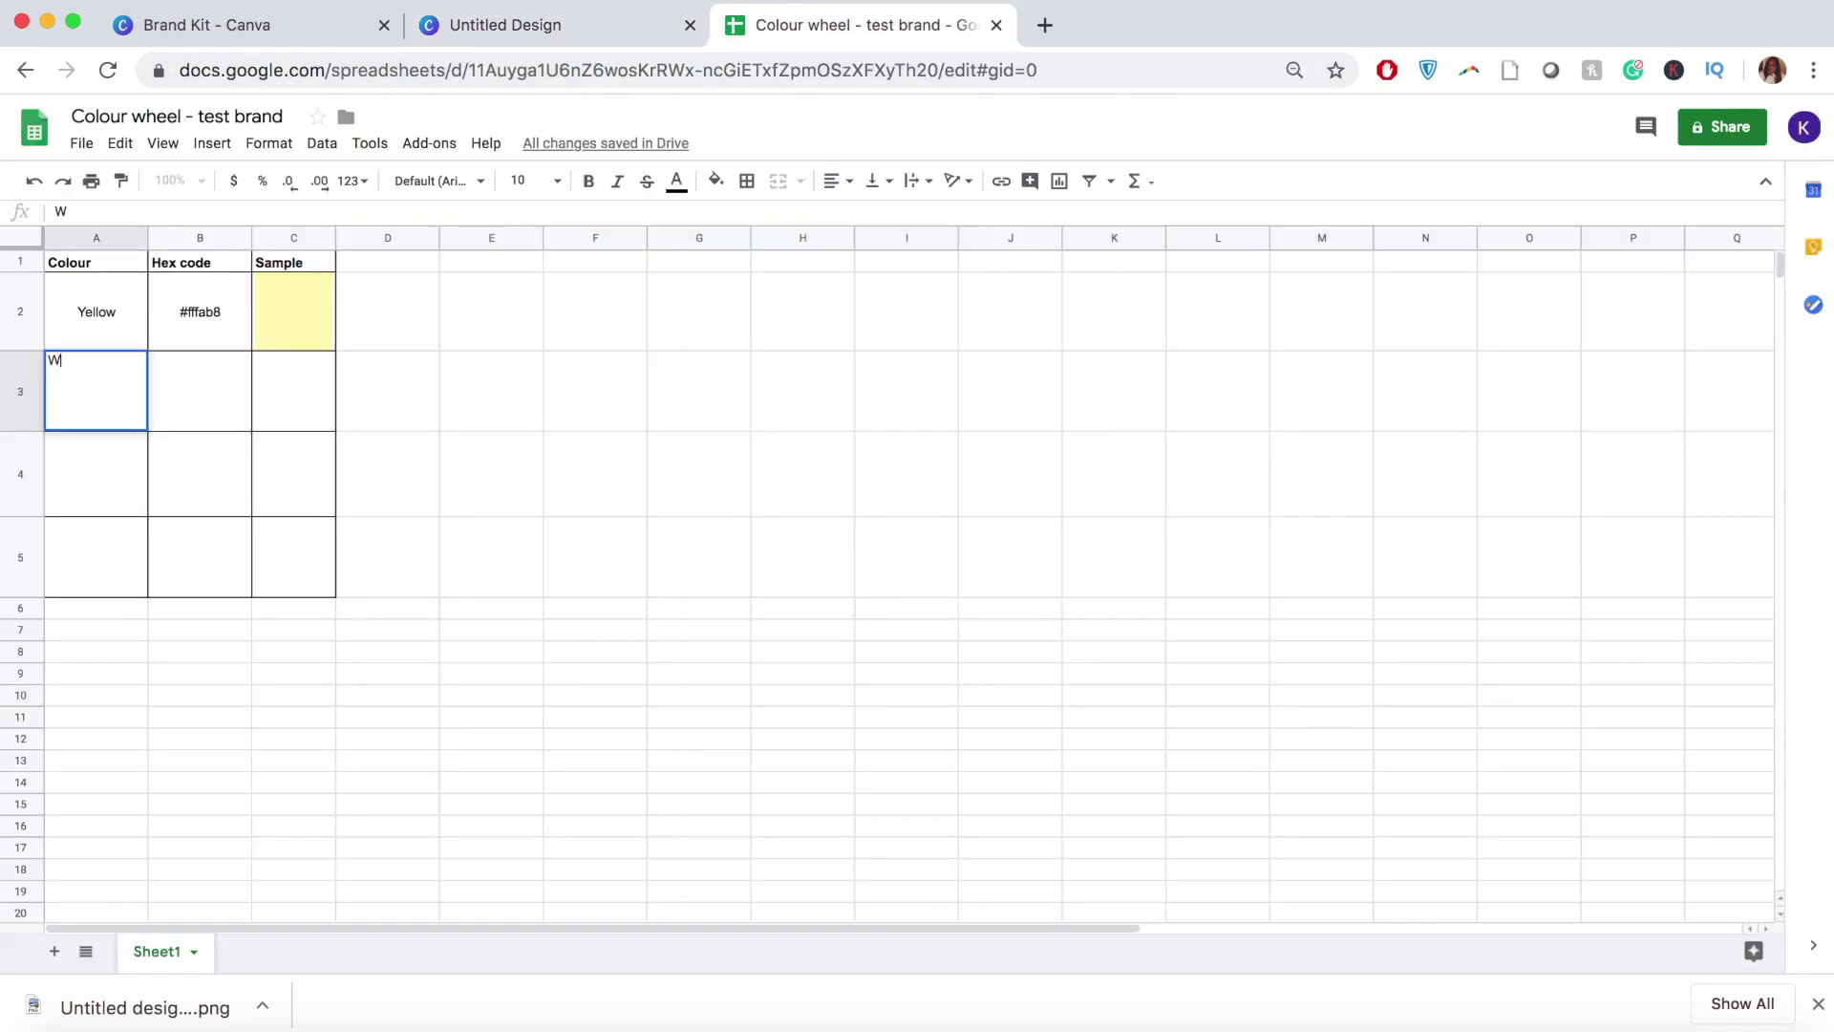
key("BackSpace")
left_click(193, 394)
type("#ffffff")
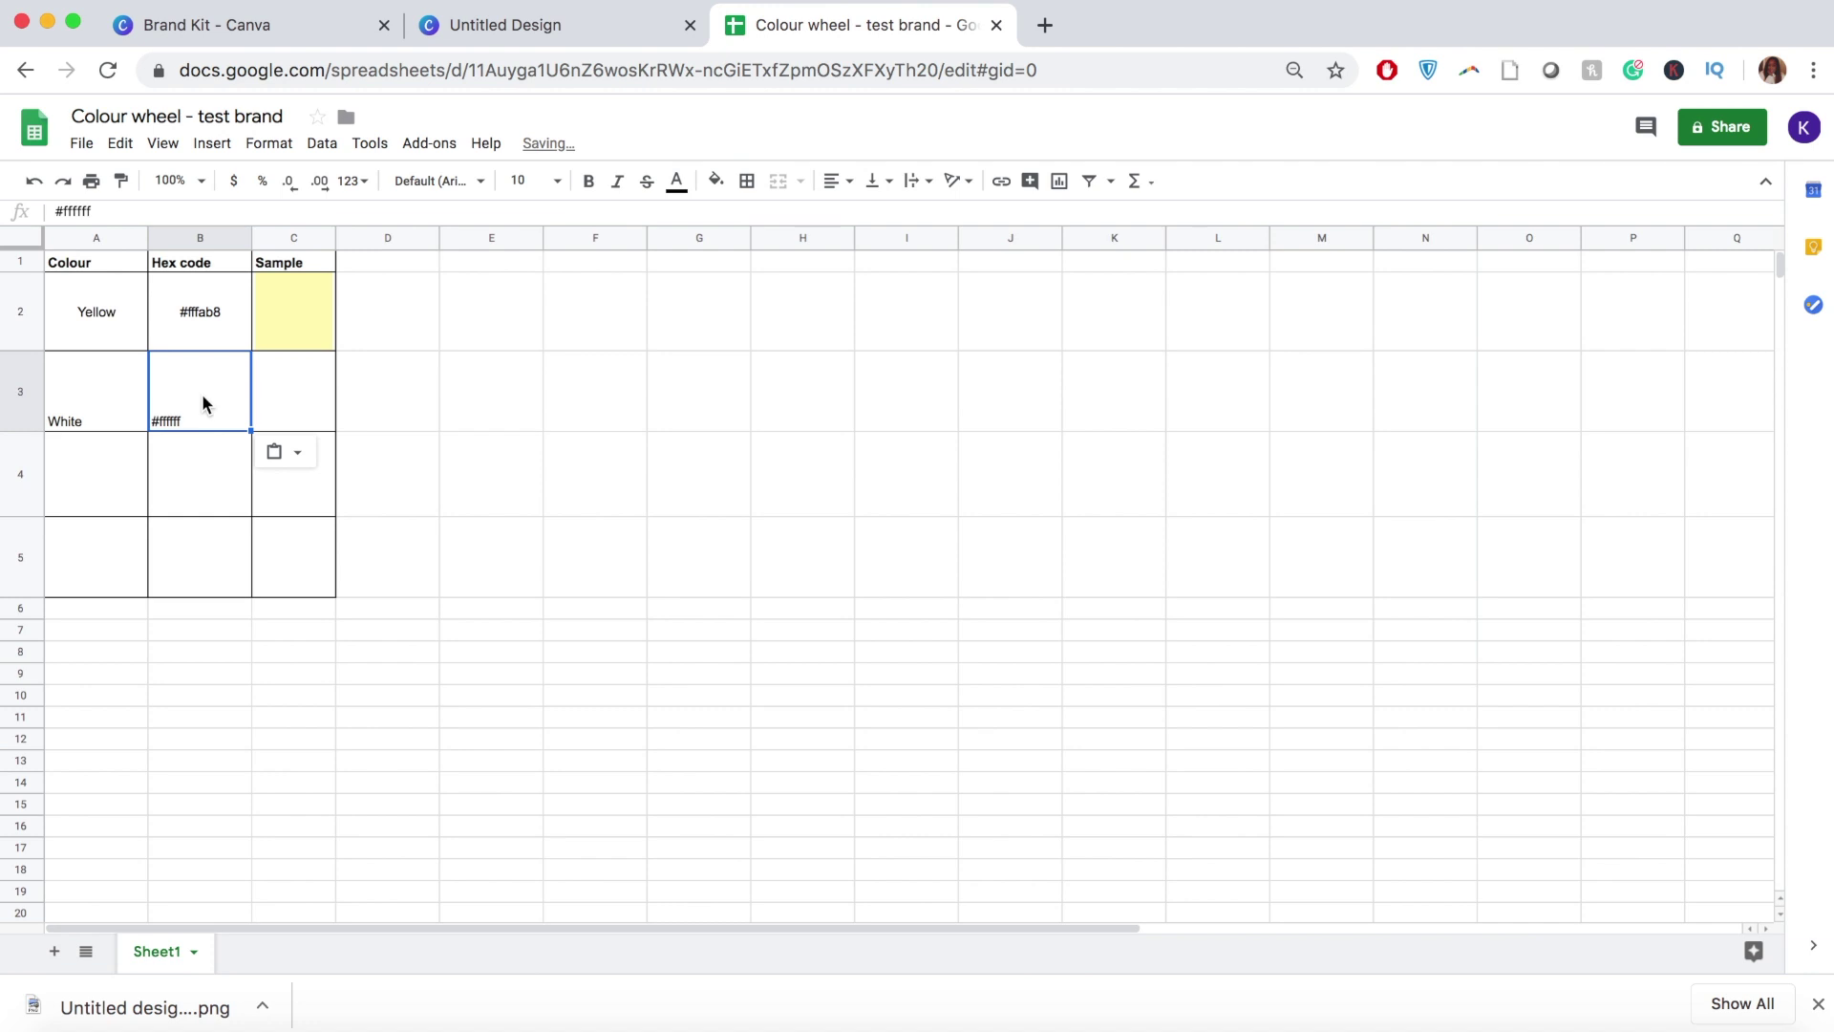
left_click(305, 393)
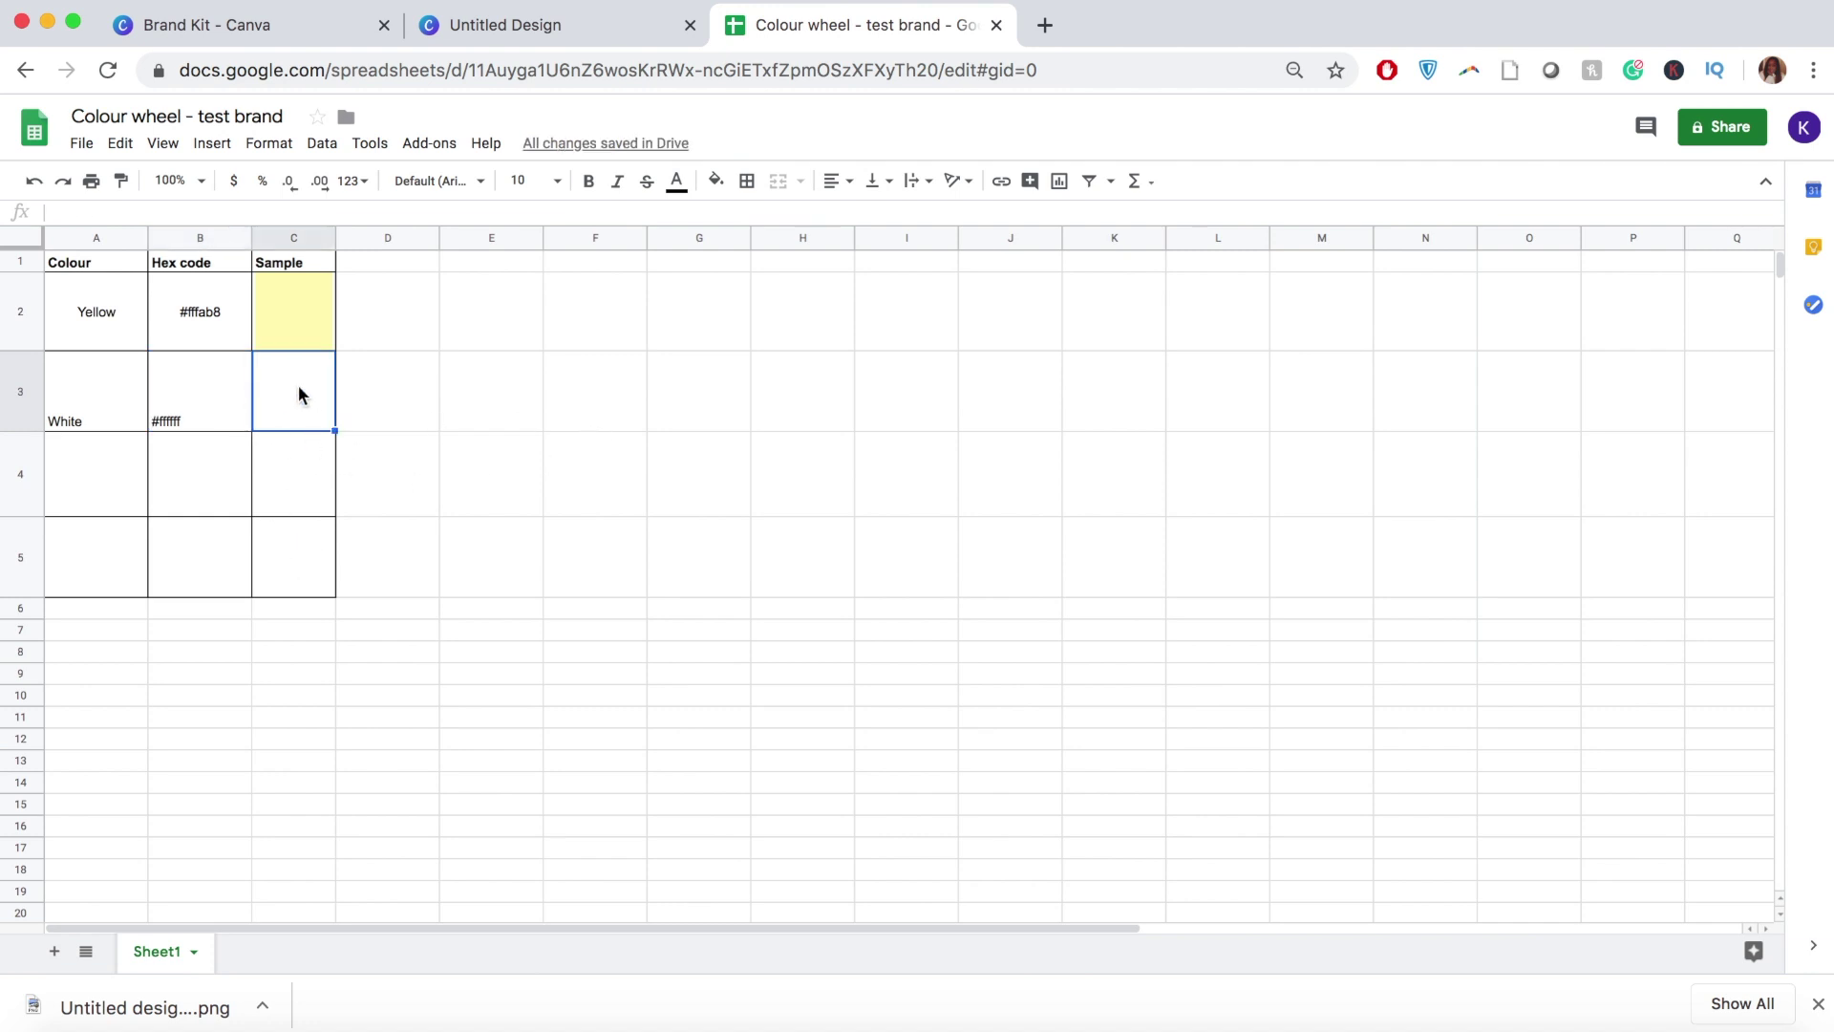
left_click(90, 490)
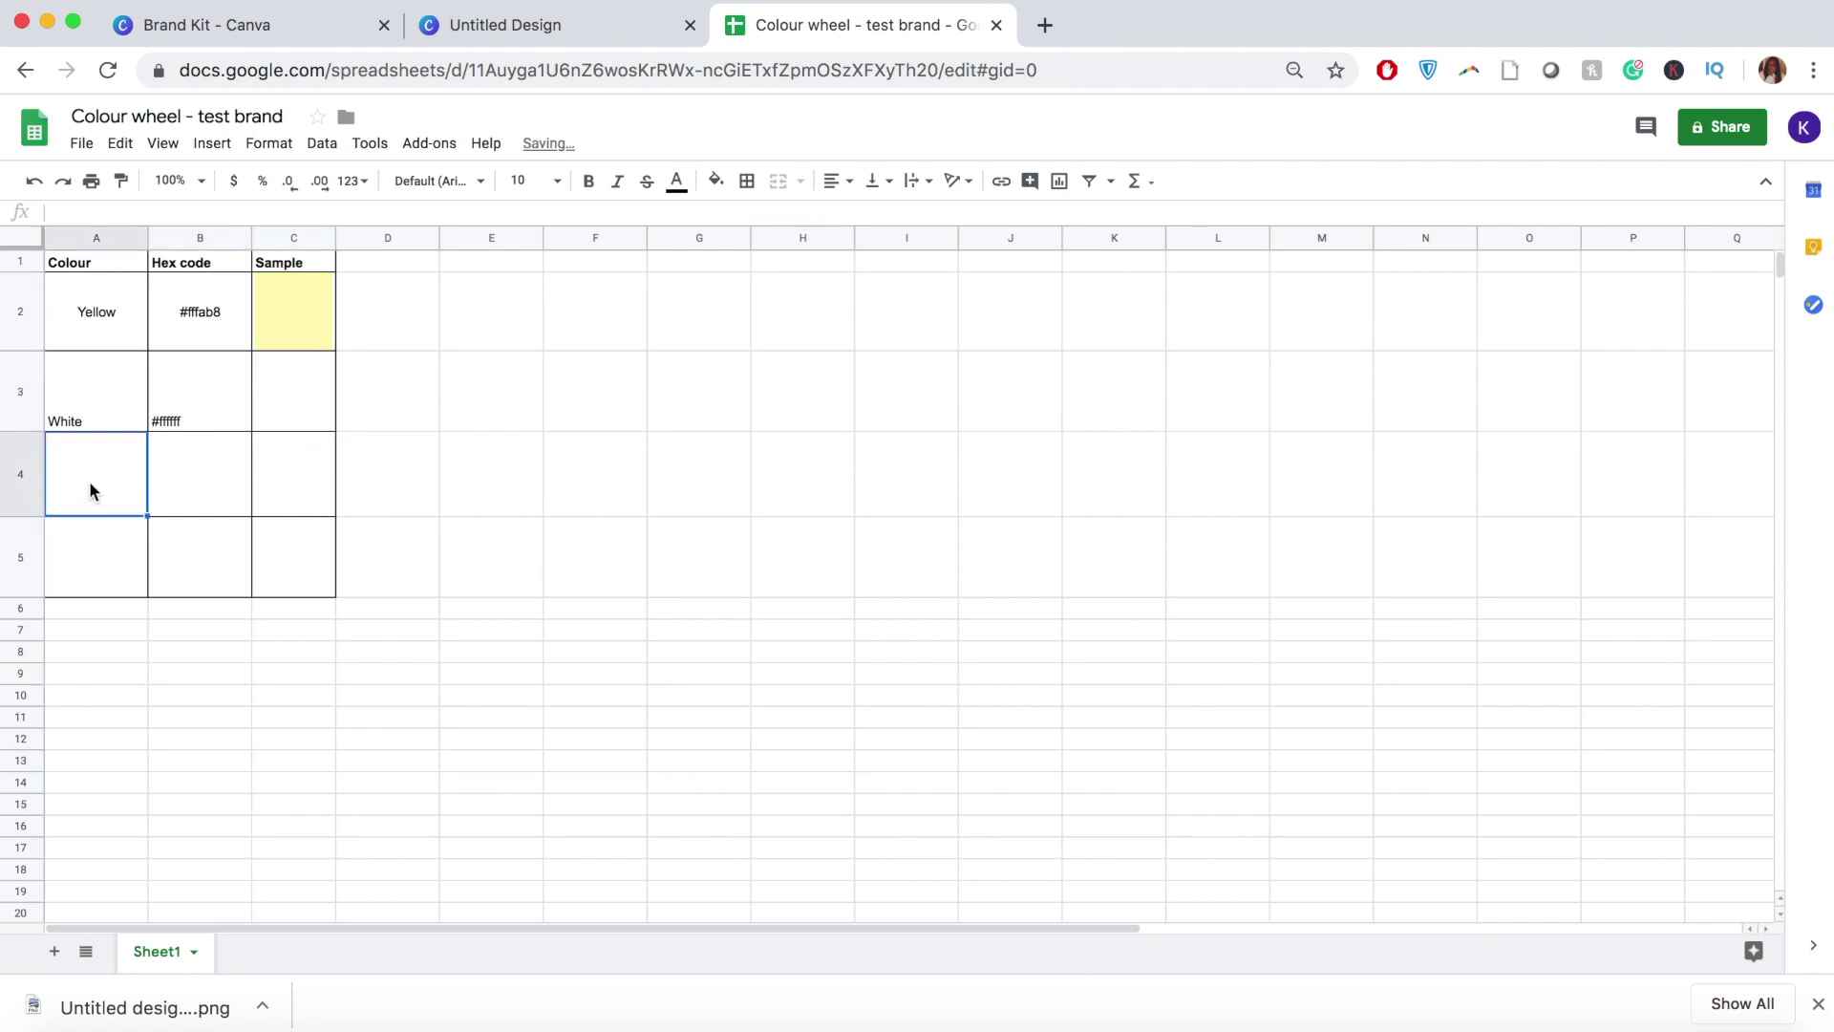
Step: Return to the Canva design, change page 2's background to the light grey #e6e4df and copy its hex code
left_click(565, 34)
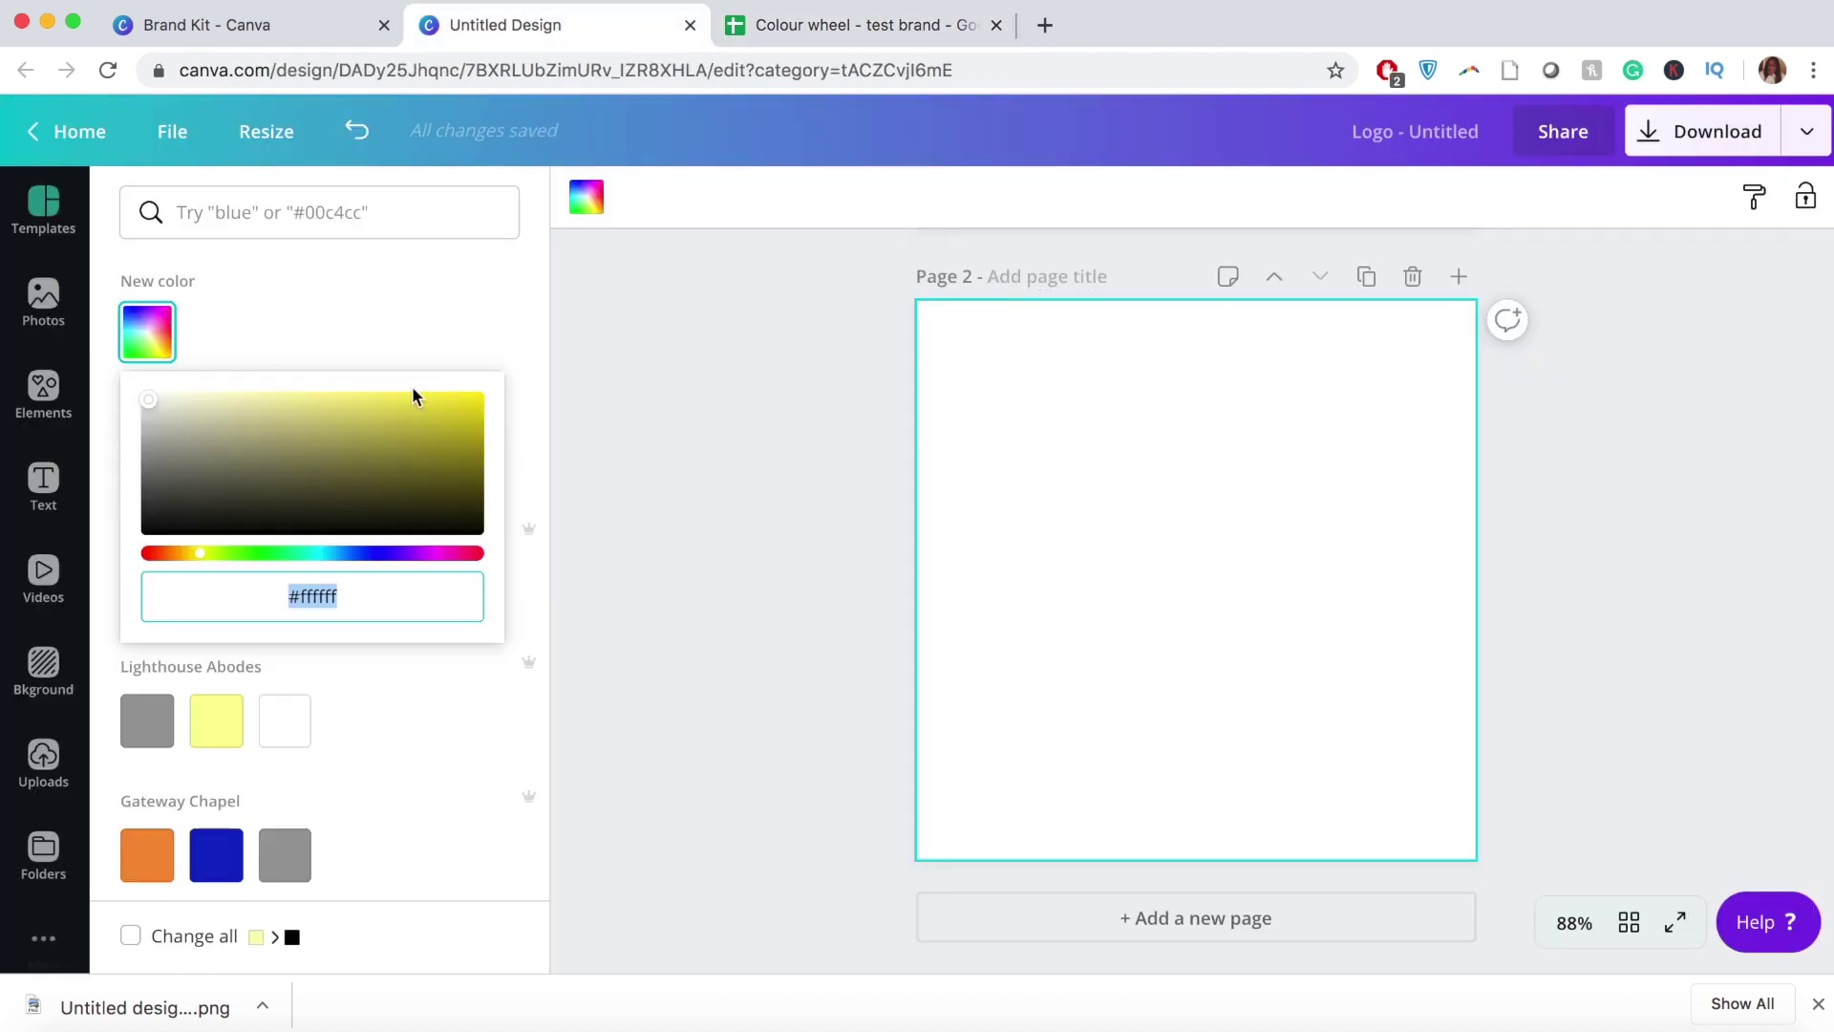
mouse_move(156, 409)
left_mouse_down()
mouse_move(162, 473)
mouse_move(181, 414)
mouse_move(196, 451)
mouse_move(152, 508)
mouse_move(151, 415)
left_mouse_up()
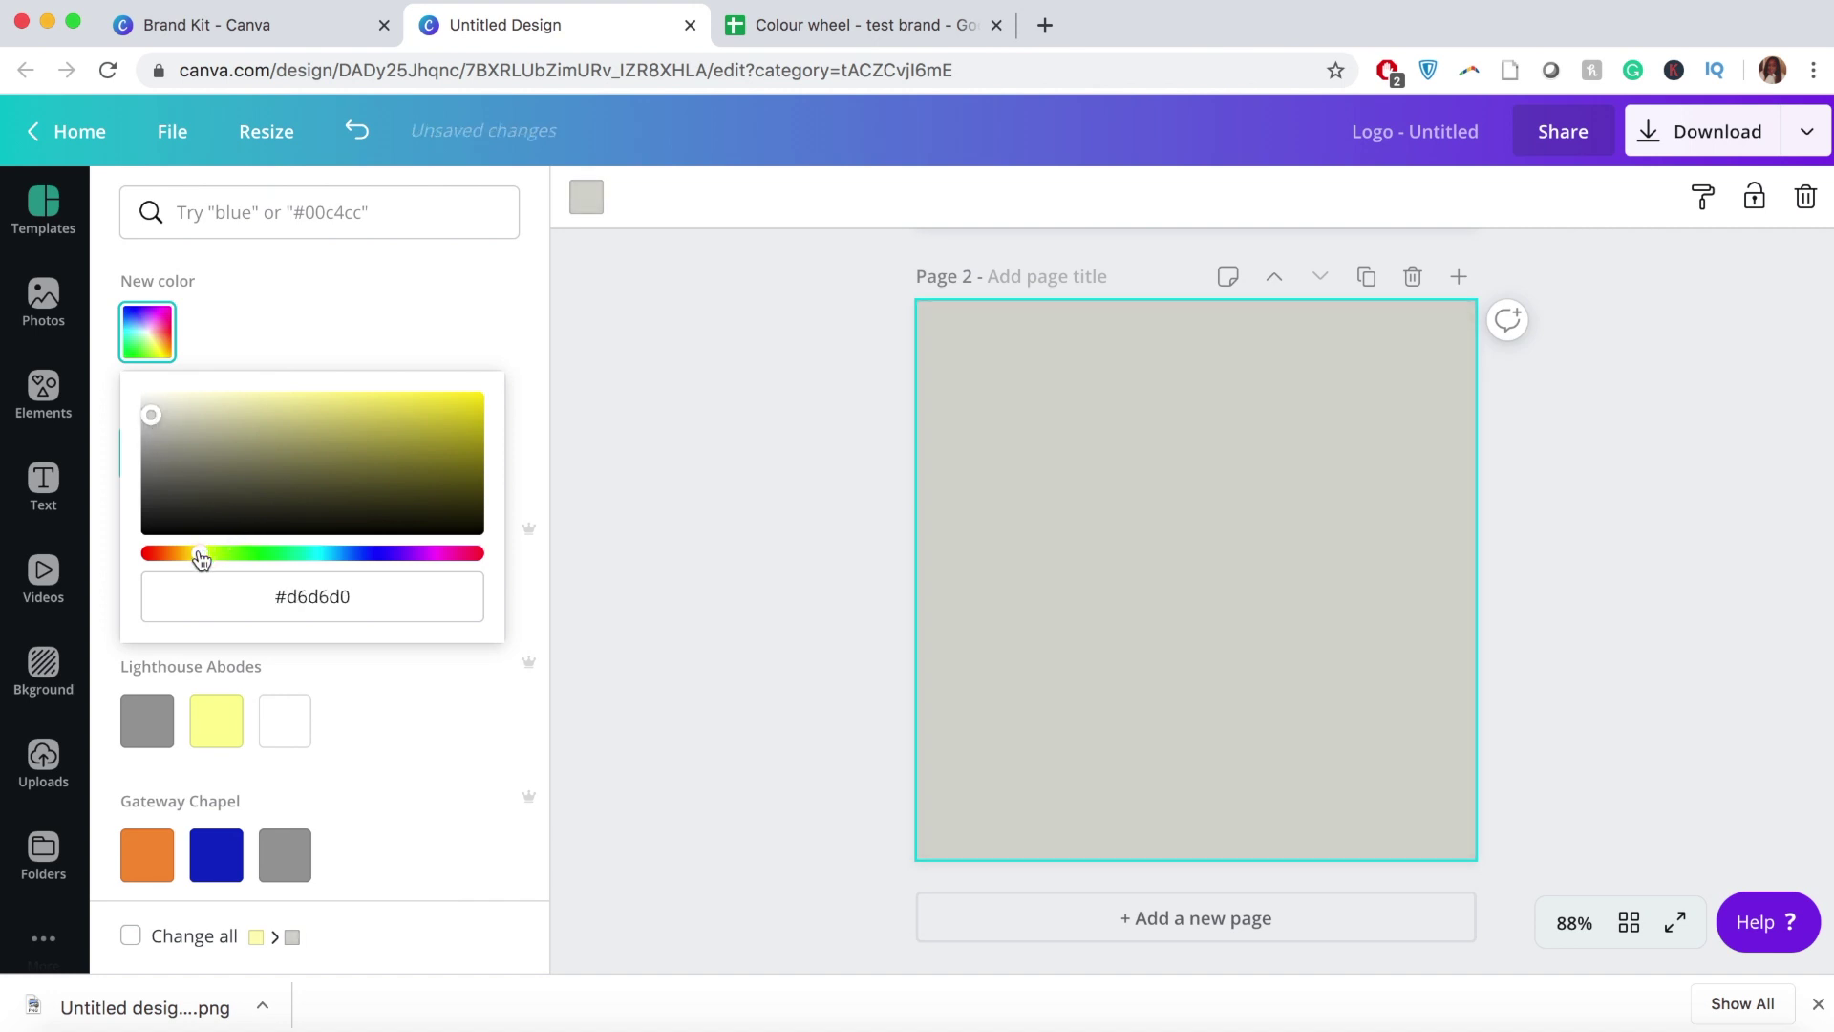
left_click_drag(199, 559, 188, 559)
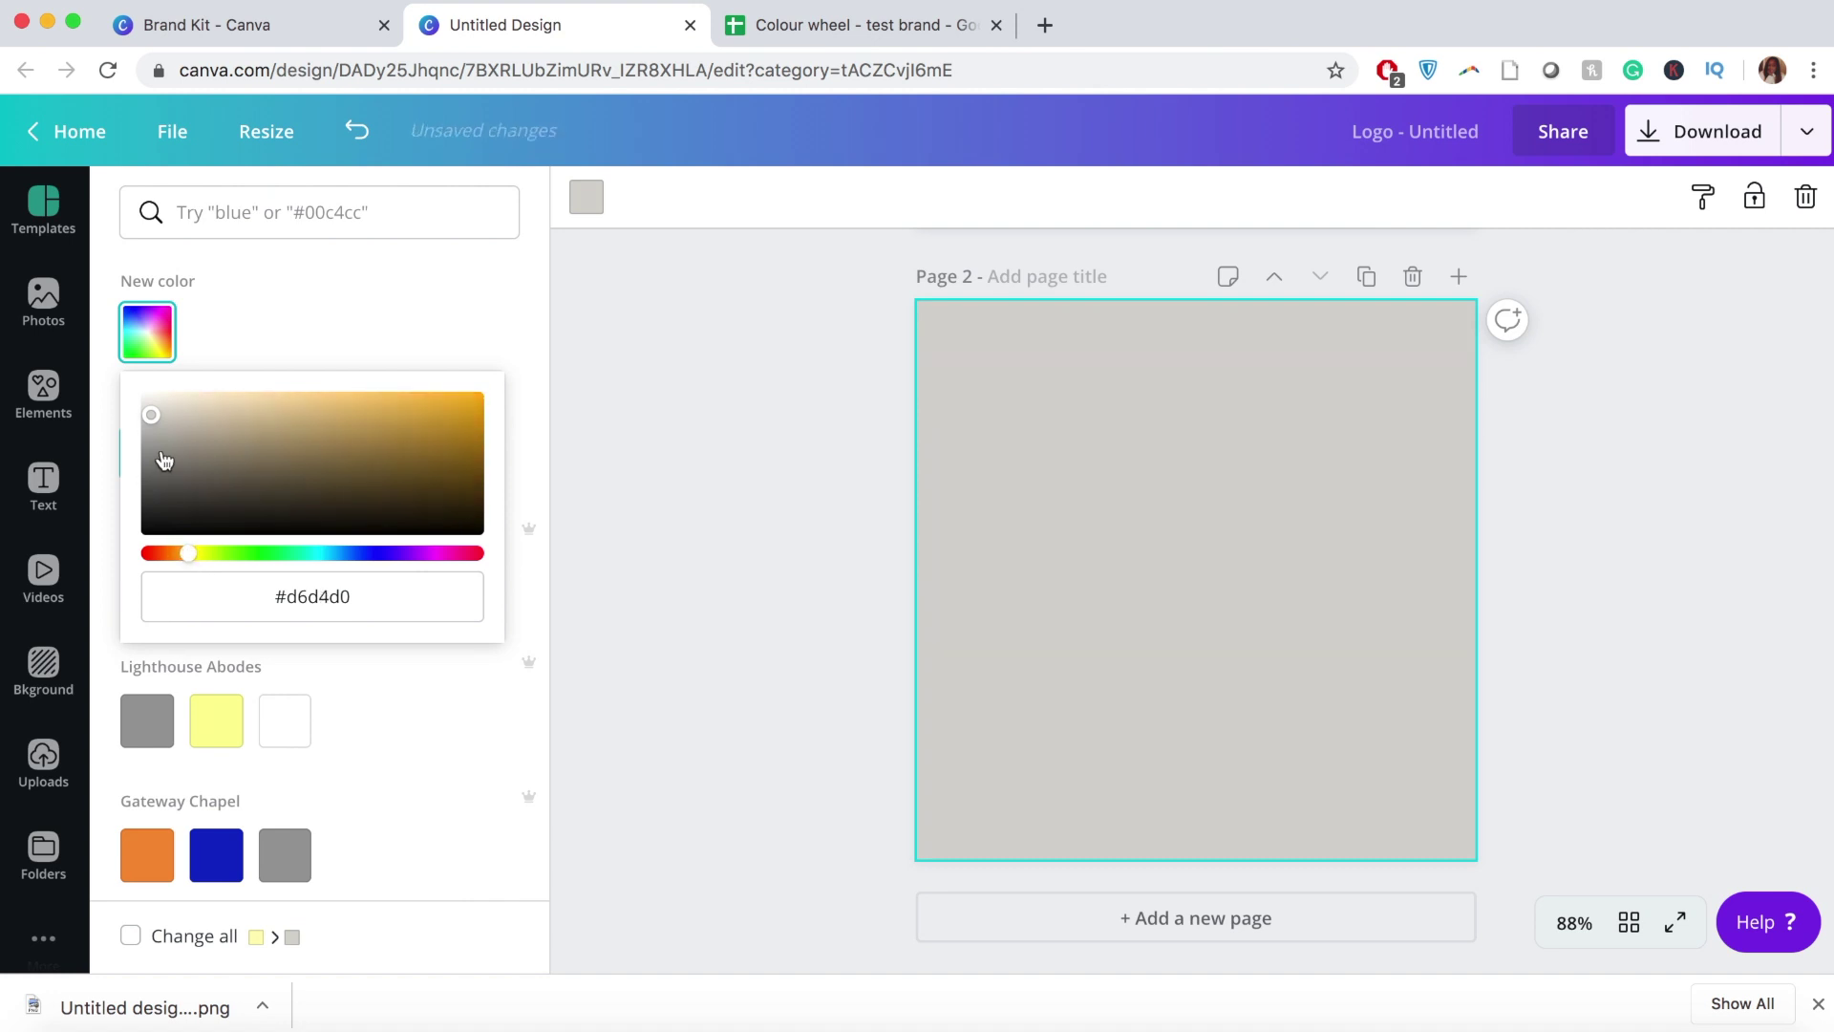
left_click_drag(151, 414, 151, 406)
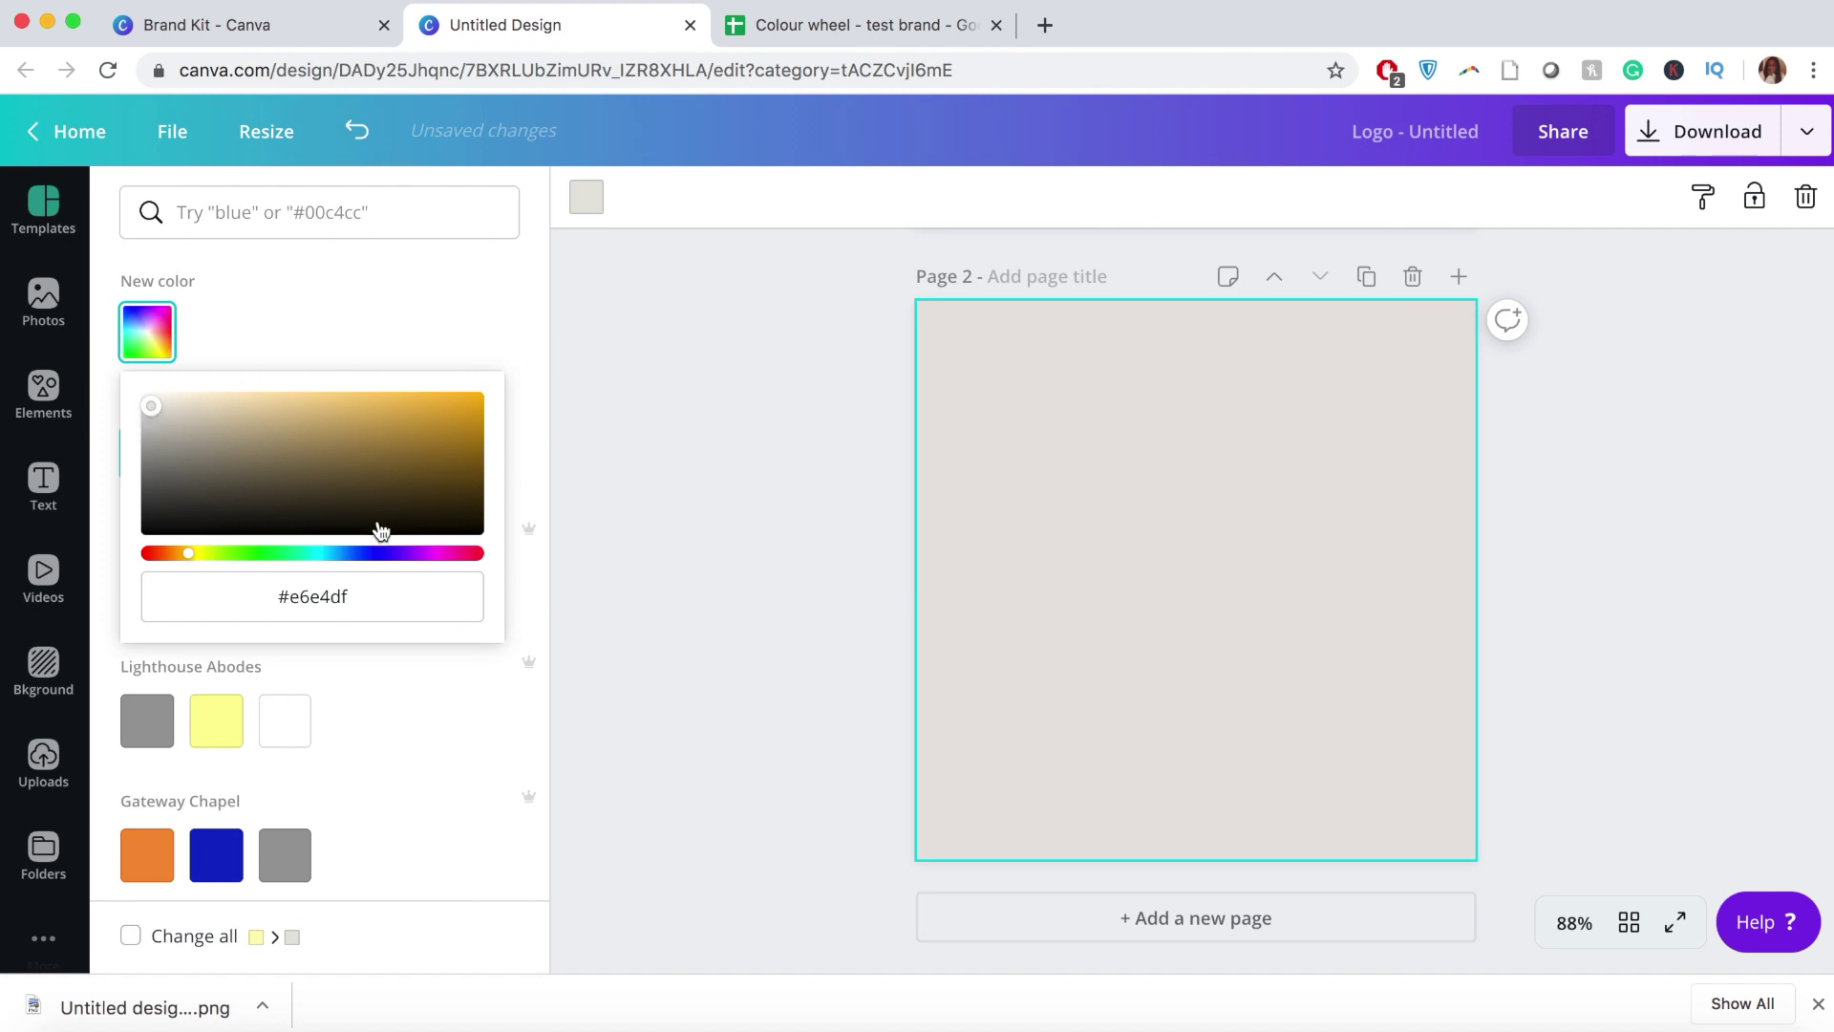
left_click(325, 597)
key("super+c")
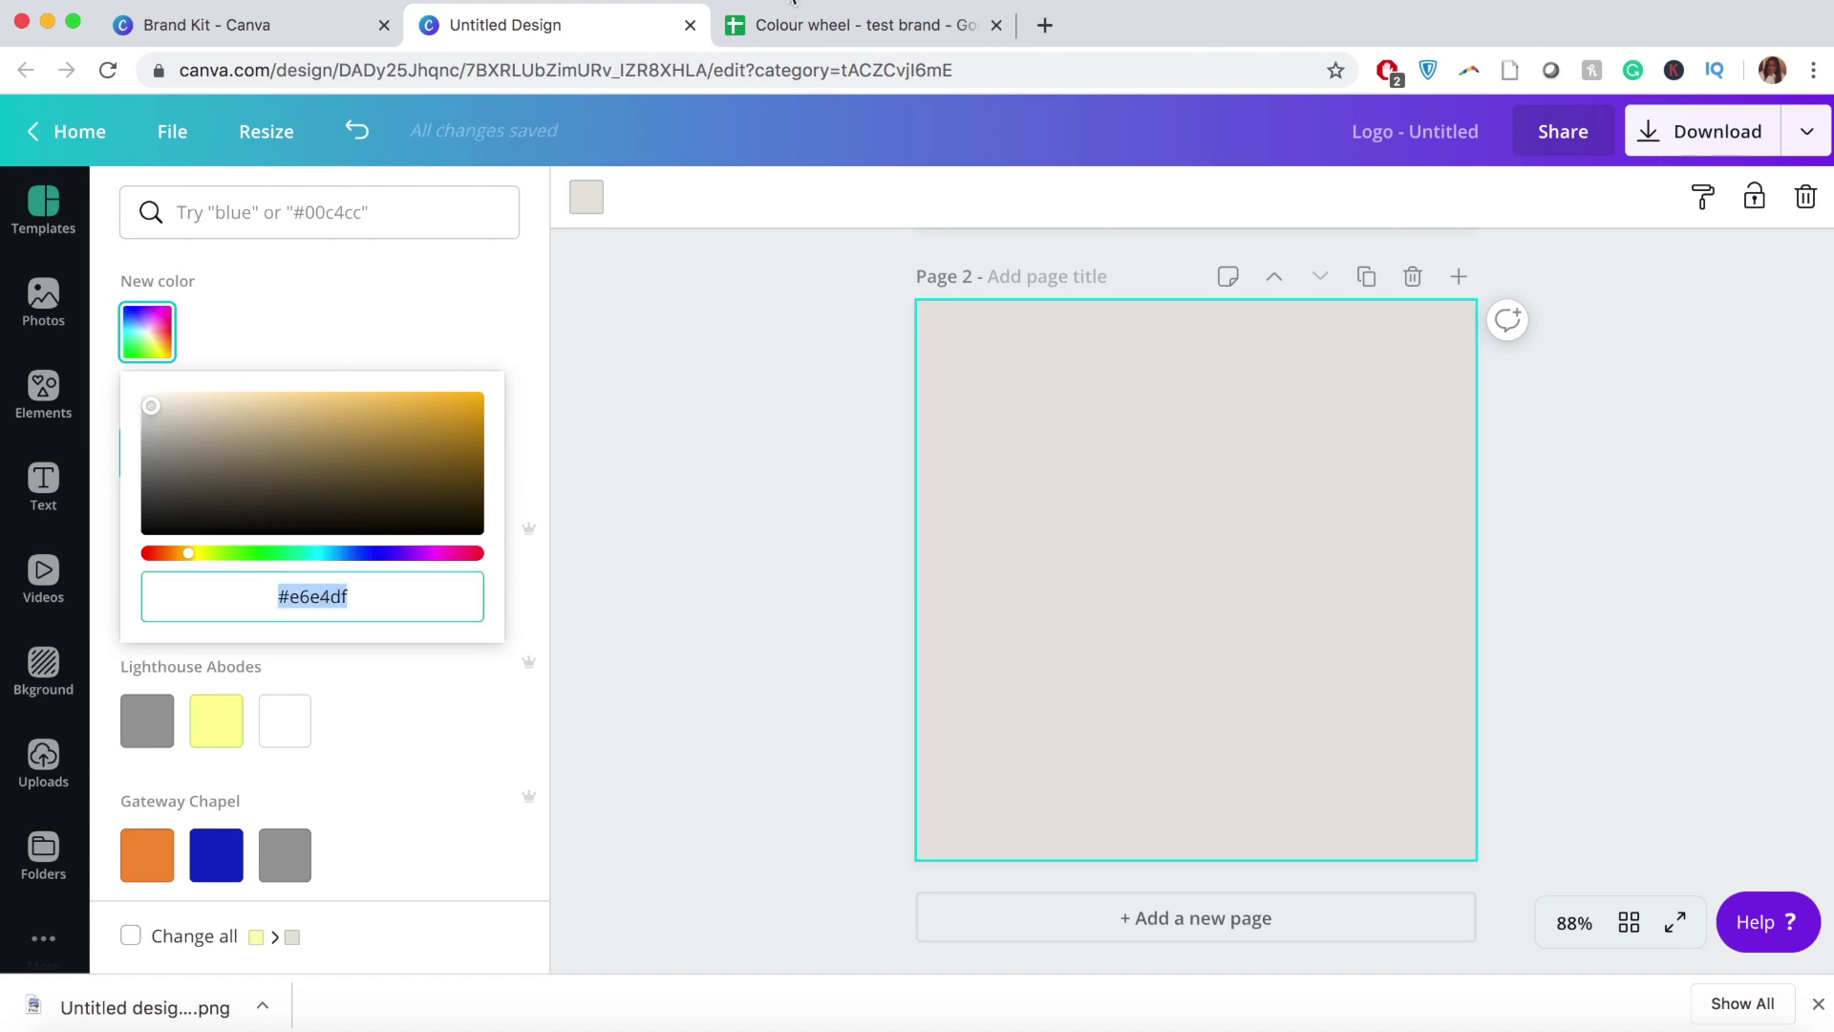
Step: Switch to the colour wheel spreadsheet and enter the hex code #e6e4df in cell B4 and "Grey" in A4
left_click(814, 29)
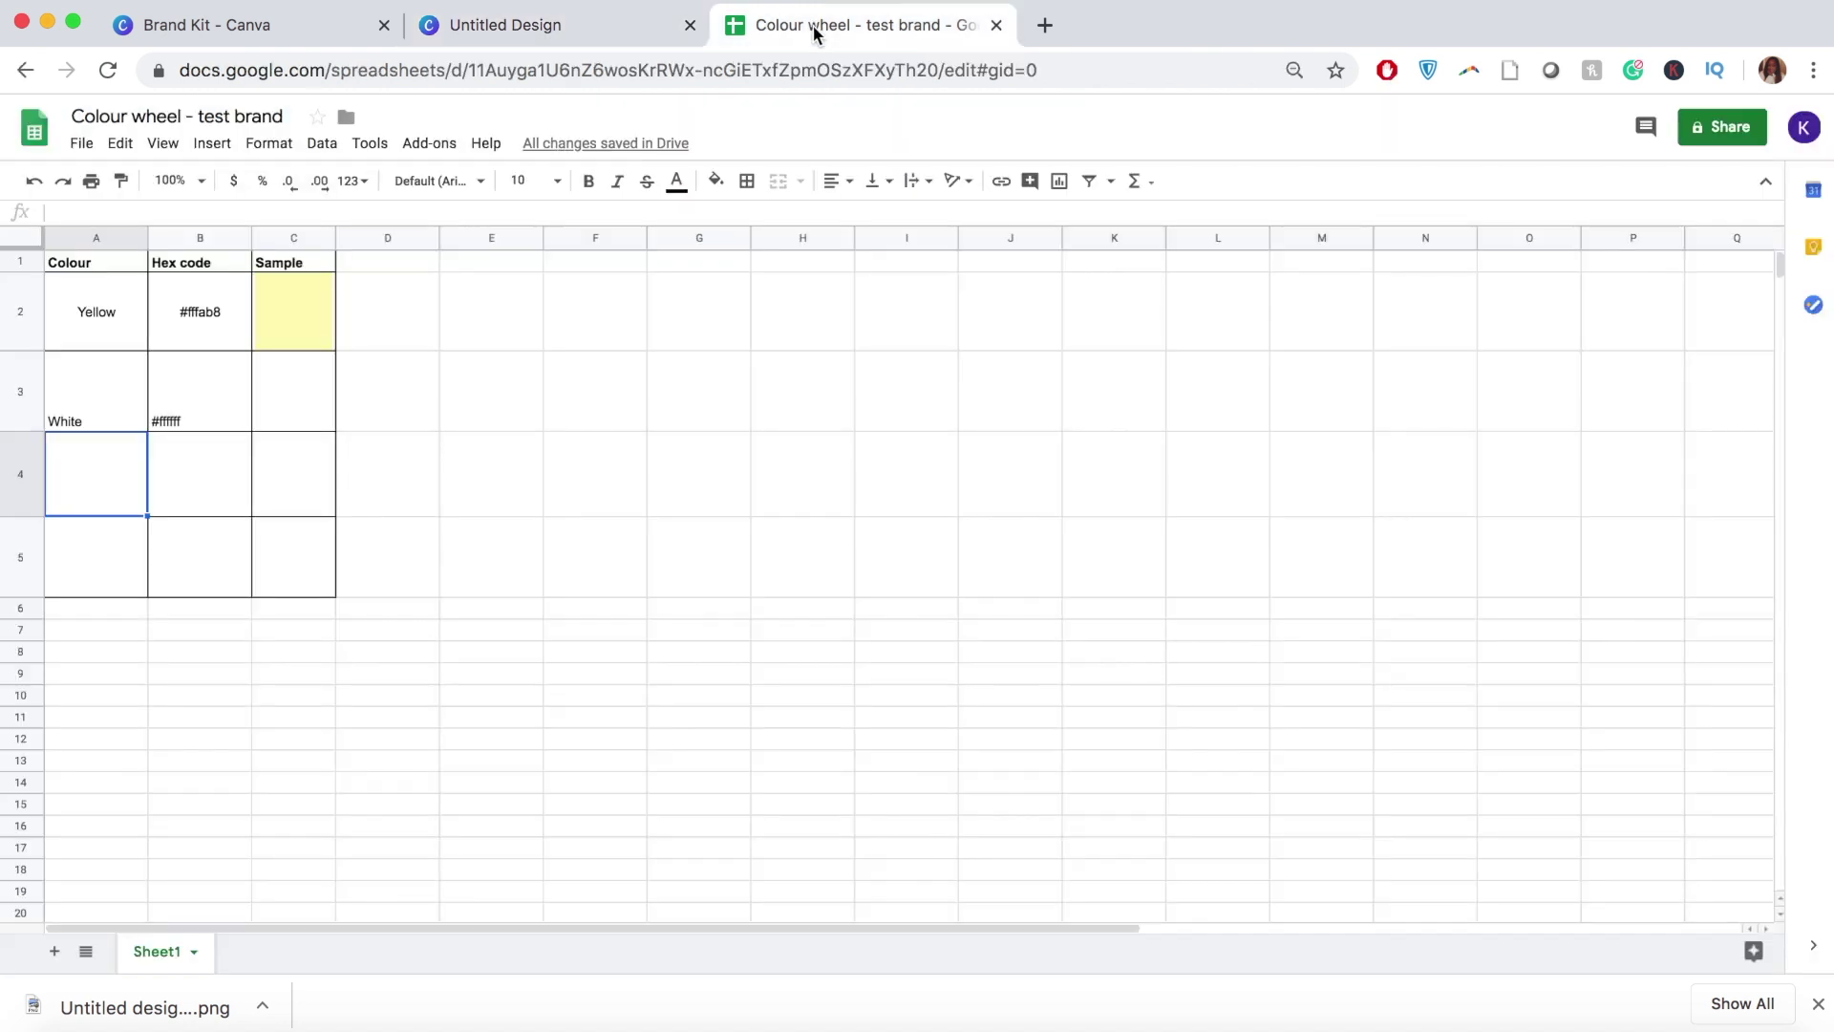
left_click(211, 483)
key("super+v")
left_click(62, 507)
type("Gre")
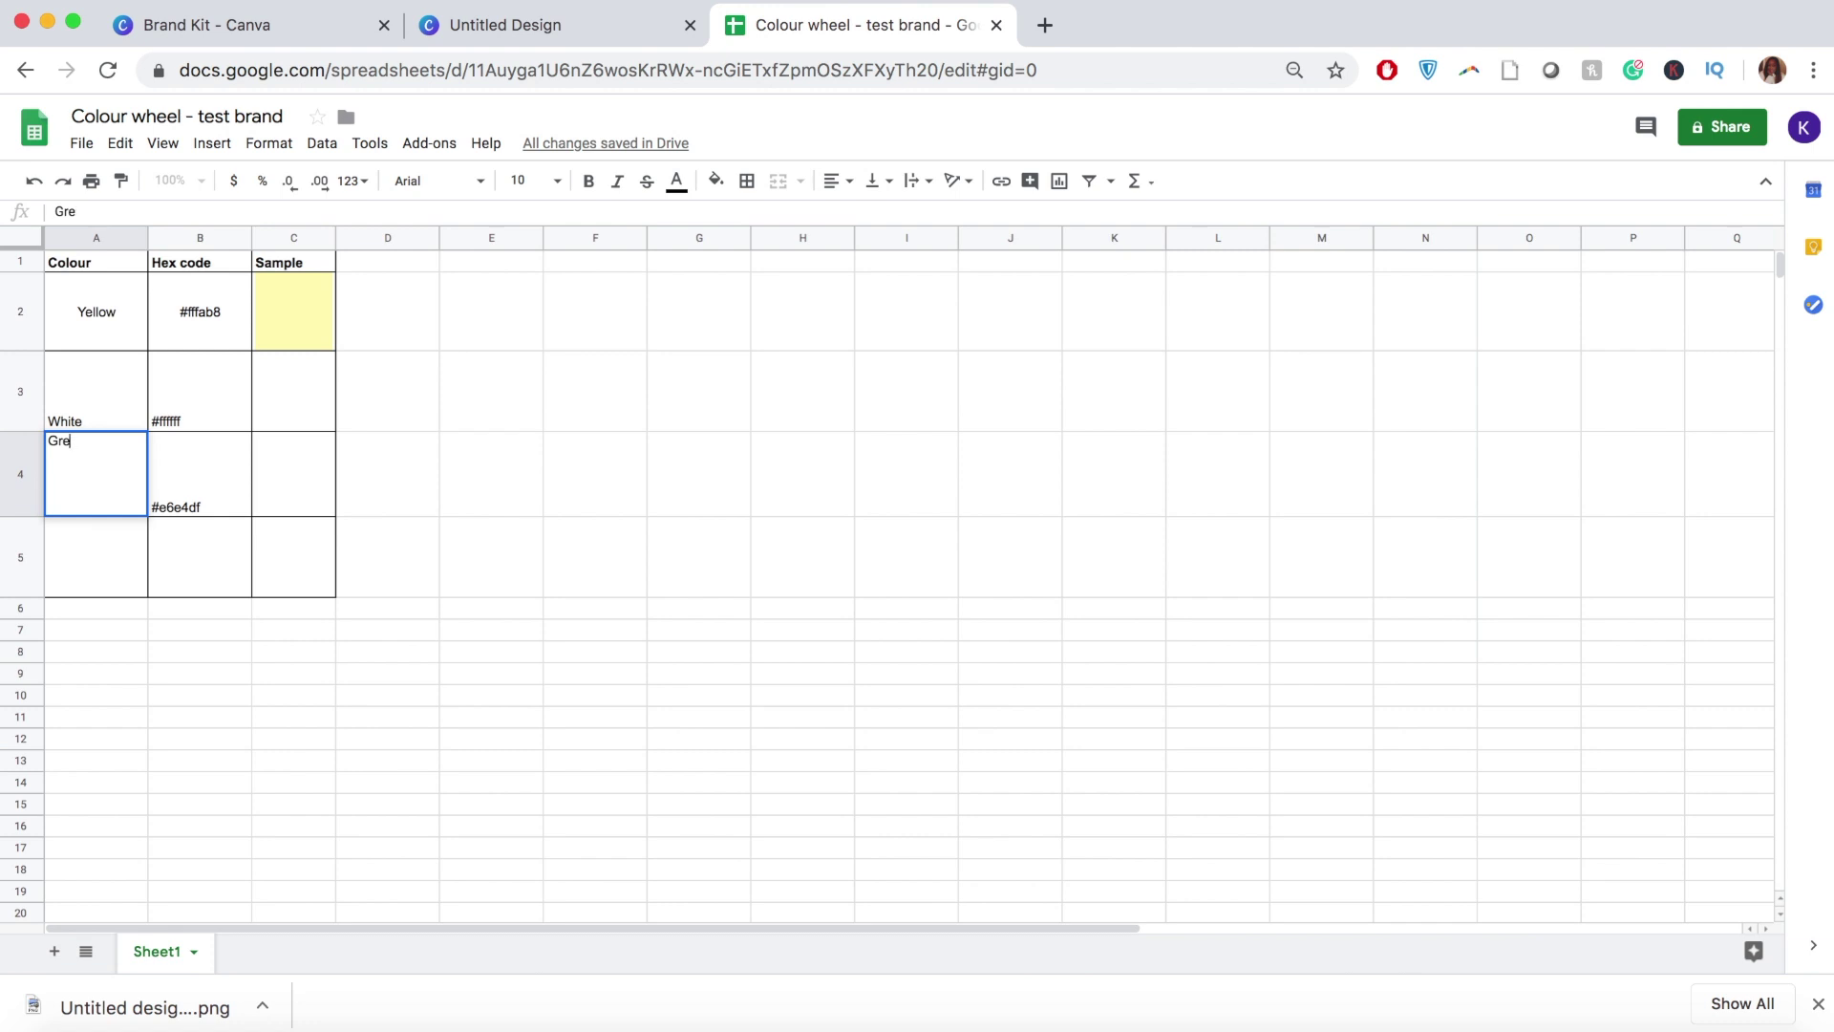
Step: Switch to the Canva logo design and download only page 2 as a PNG, closing the print offer
left_click(591, 26)
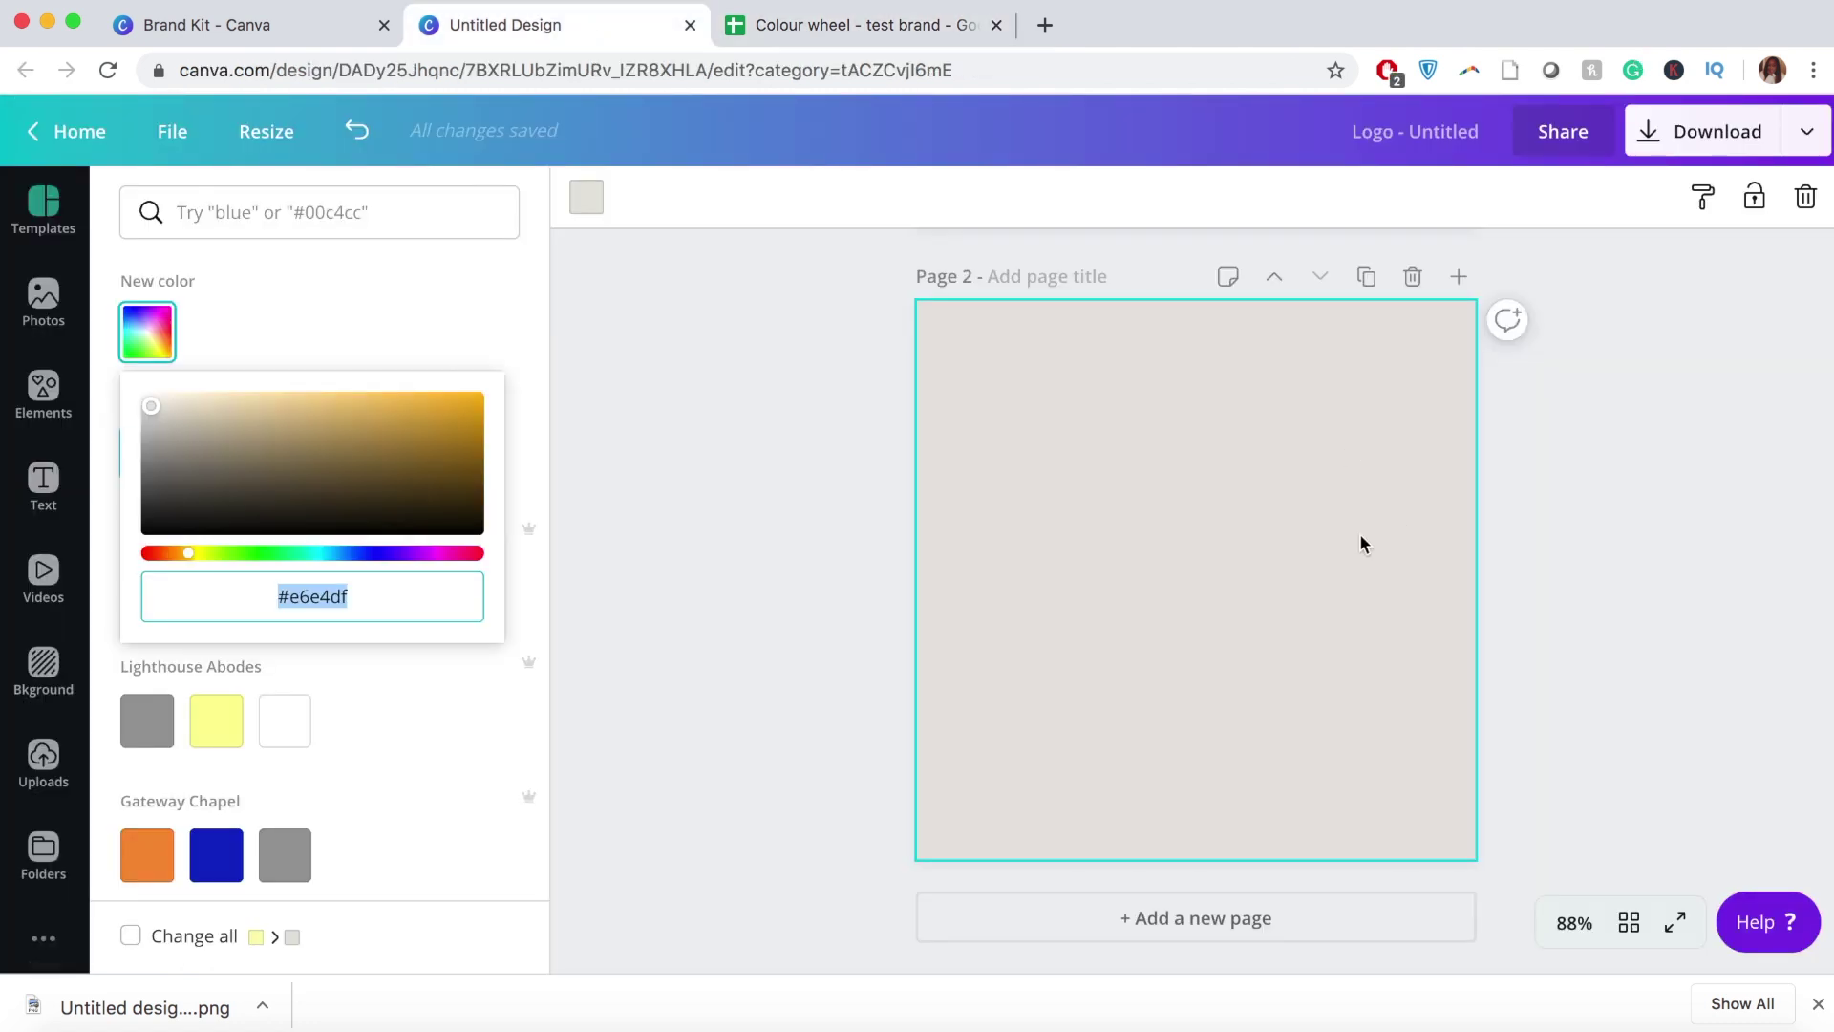
left_click(1714, 396)
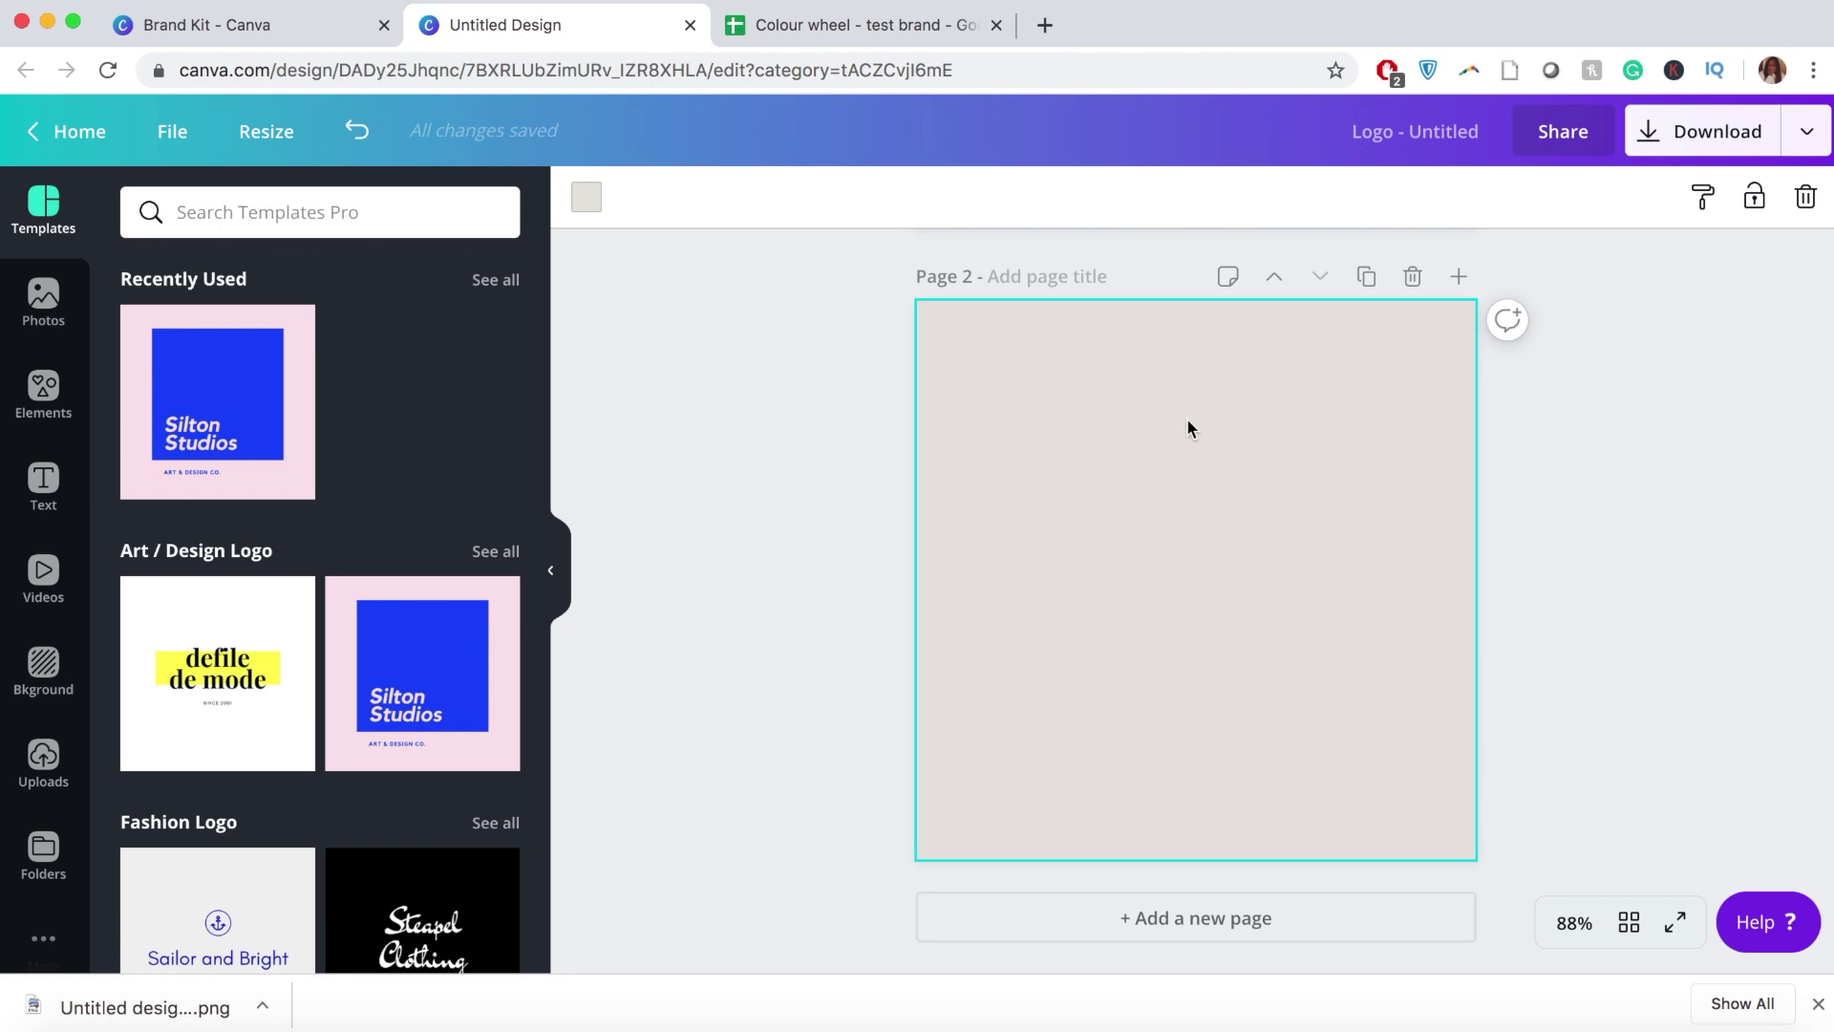
left_click(1696, 131)
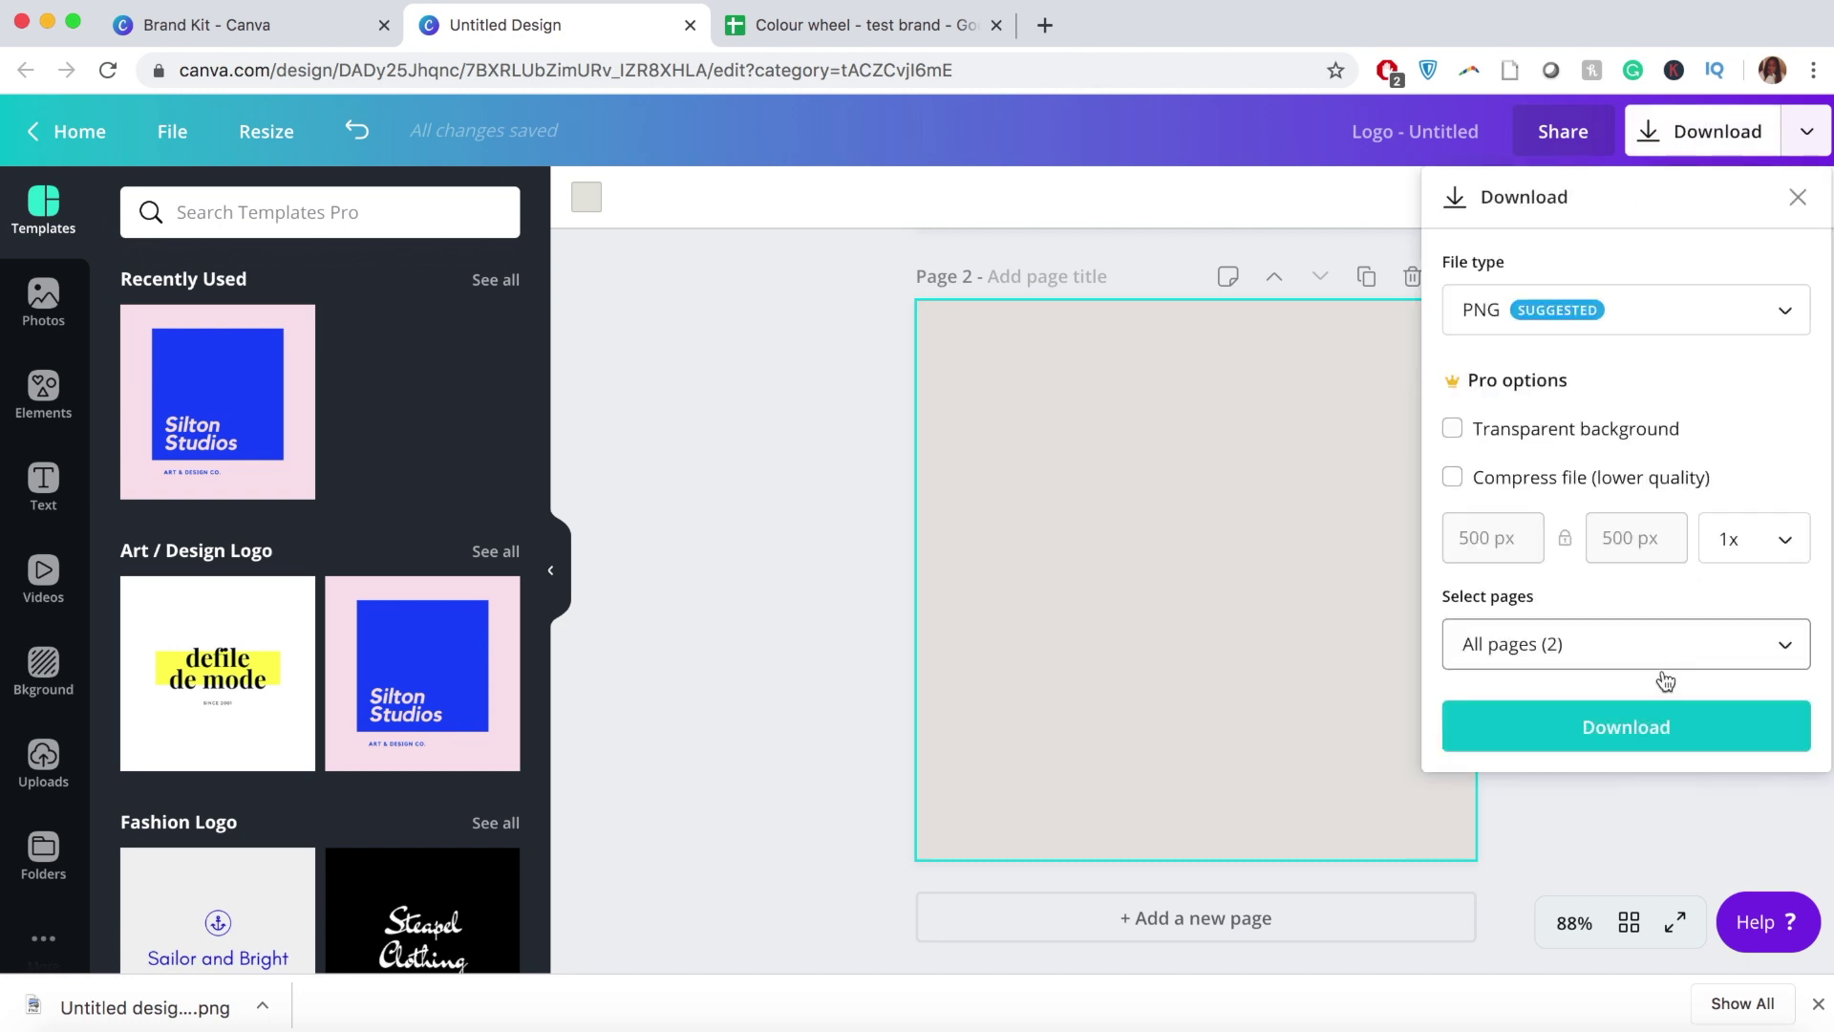
left_click(1632, 630)
left_click(1635, 485)
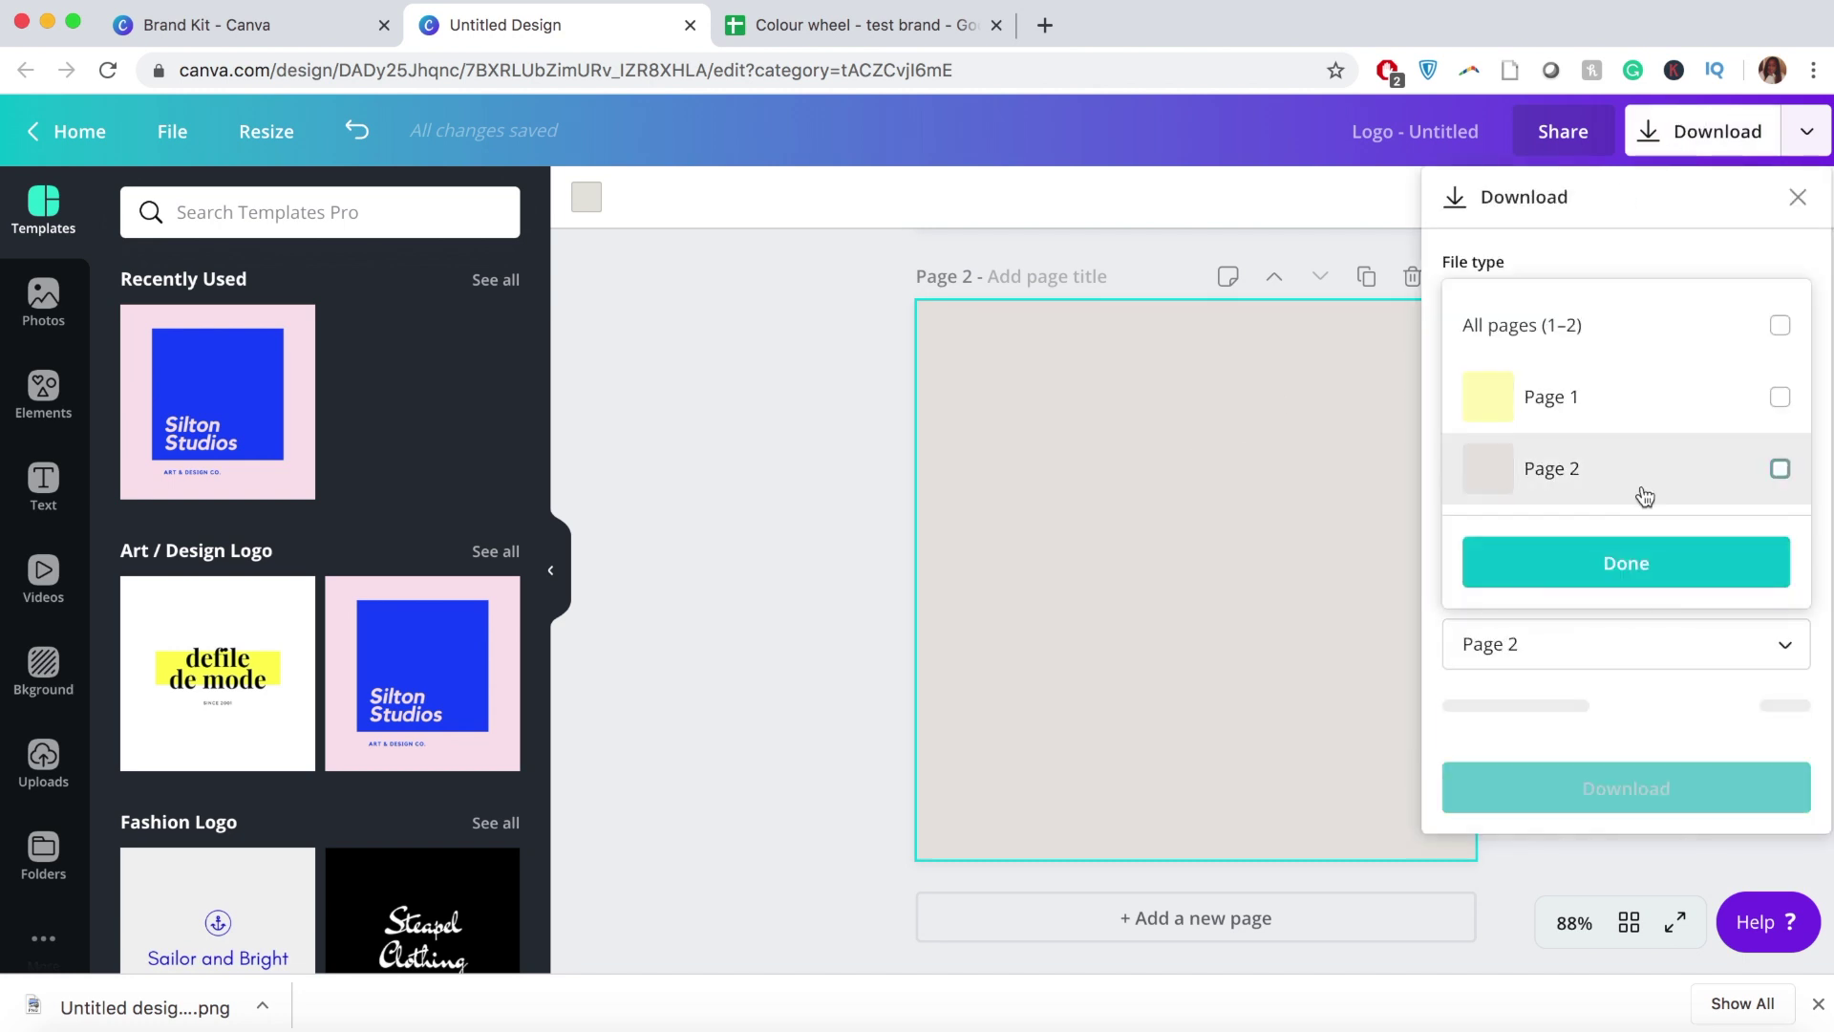
left_click(1627, 566)
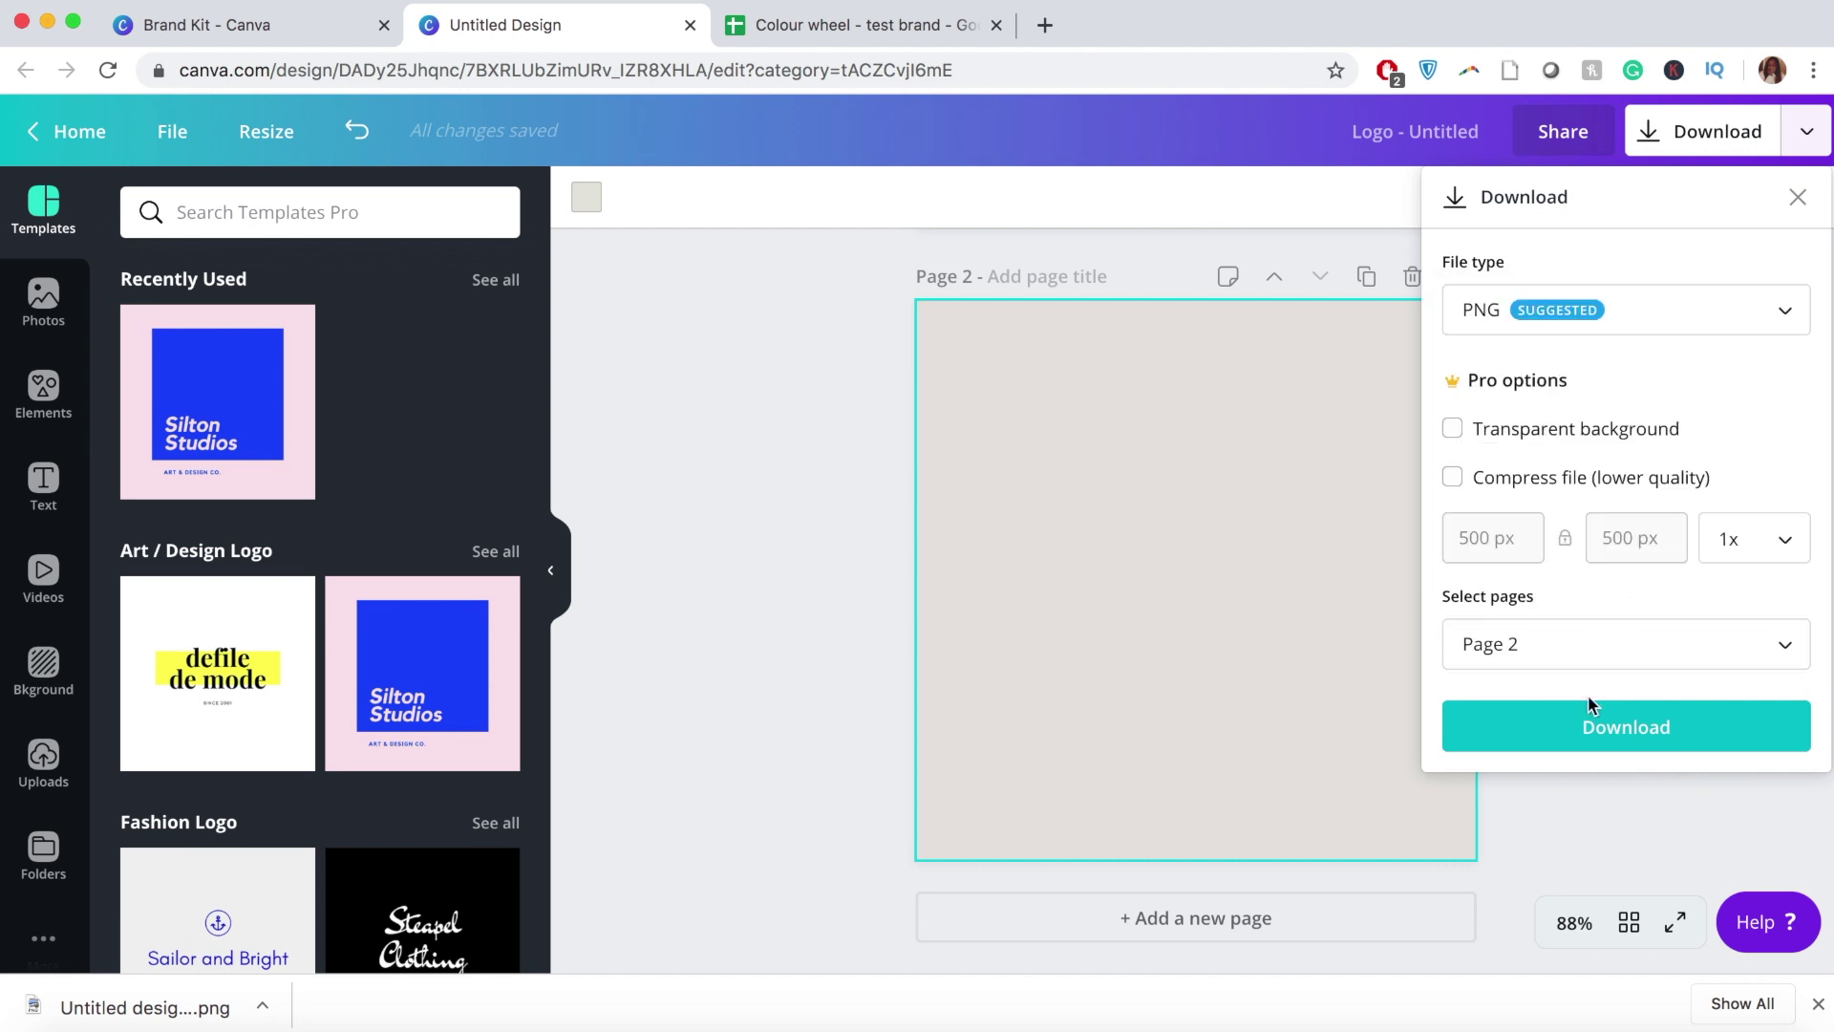
left_click(1583, 728)
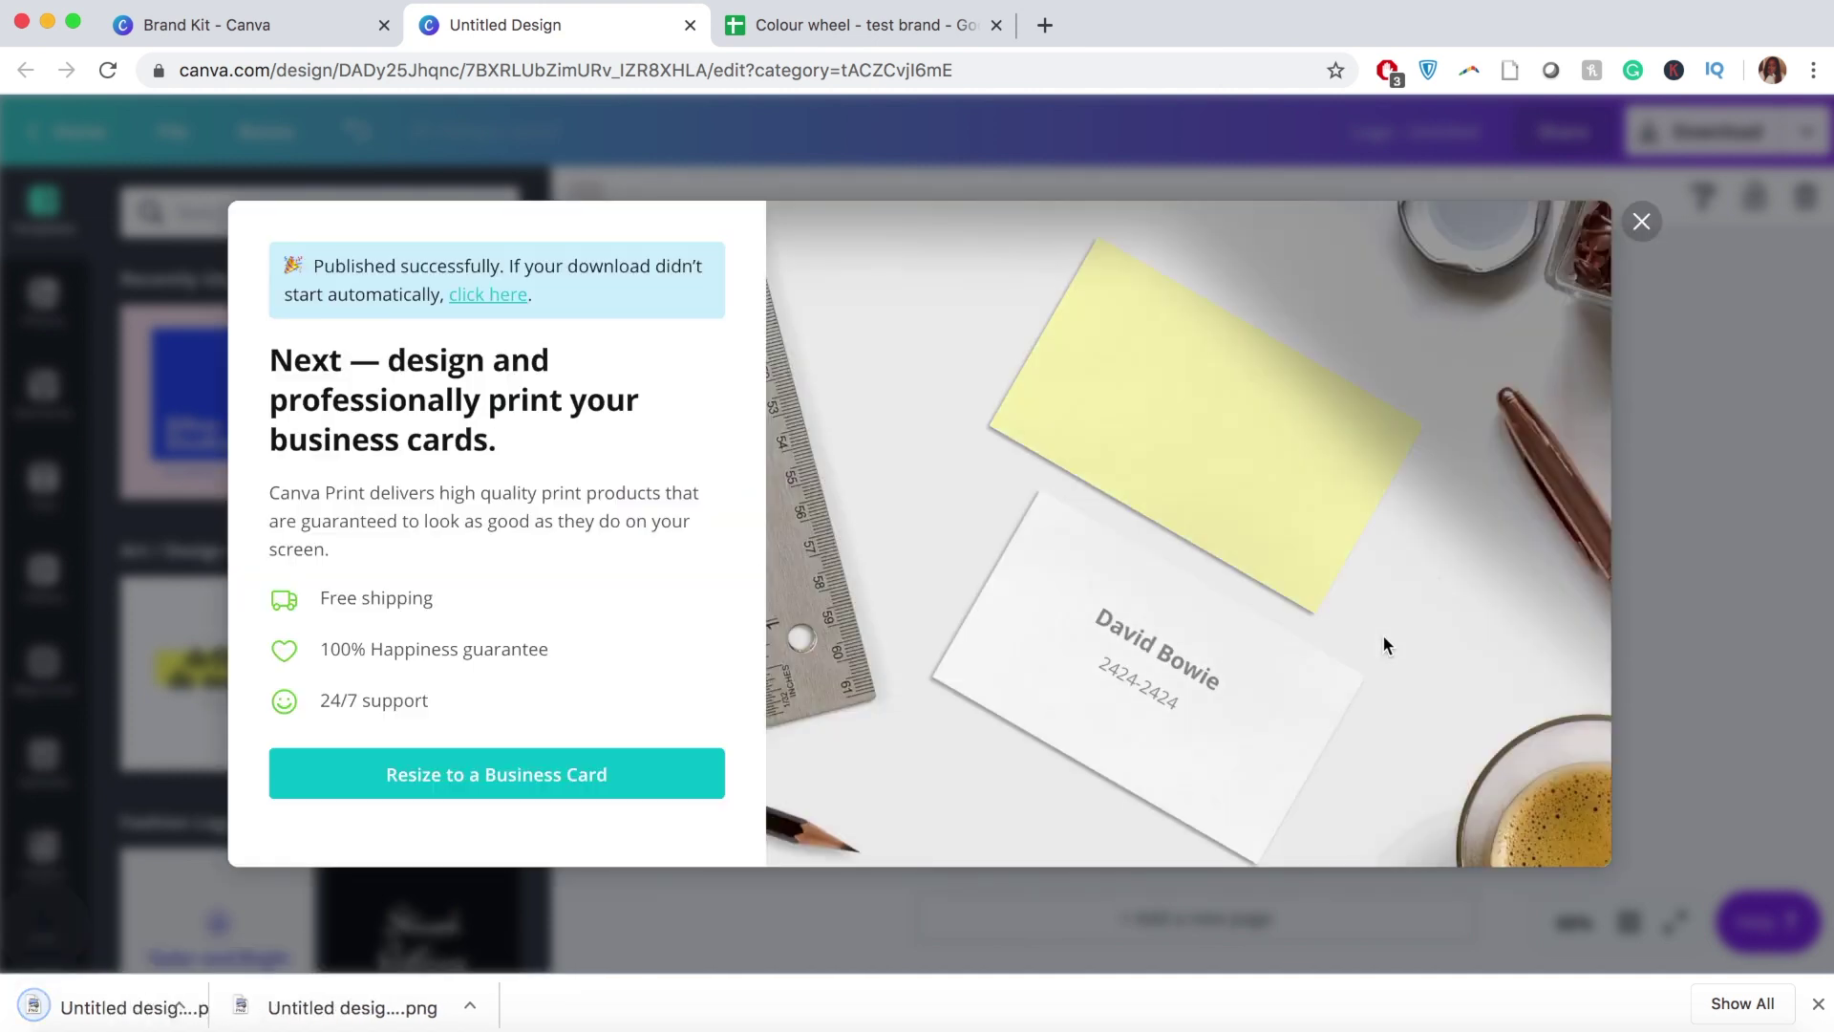
left_click(1643, 229)
Step: Switch to the colour wheel spreadsheet and insert the newly downloaded grey PNG as an in-cell image in C4
left_click(898, 25)
left_click(270, 461)
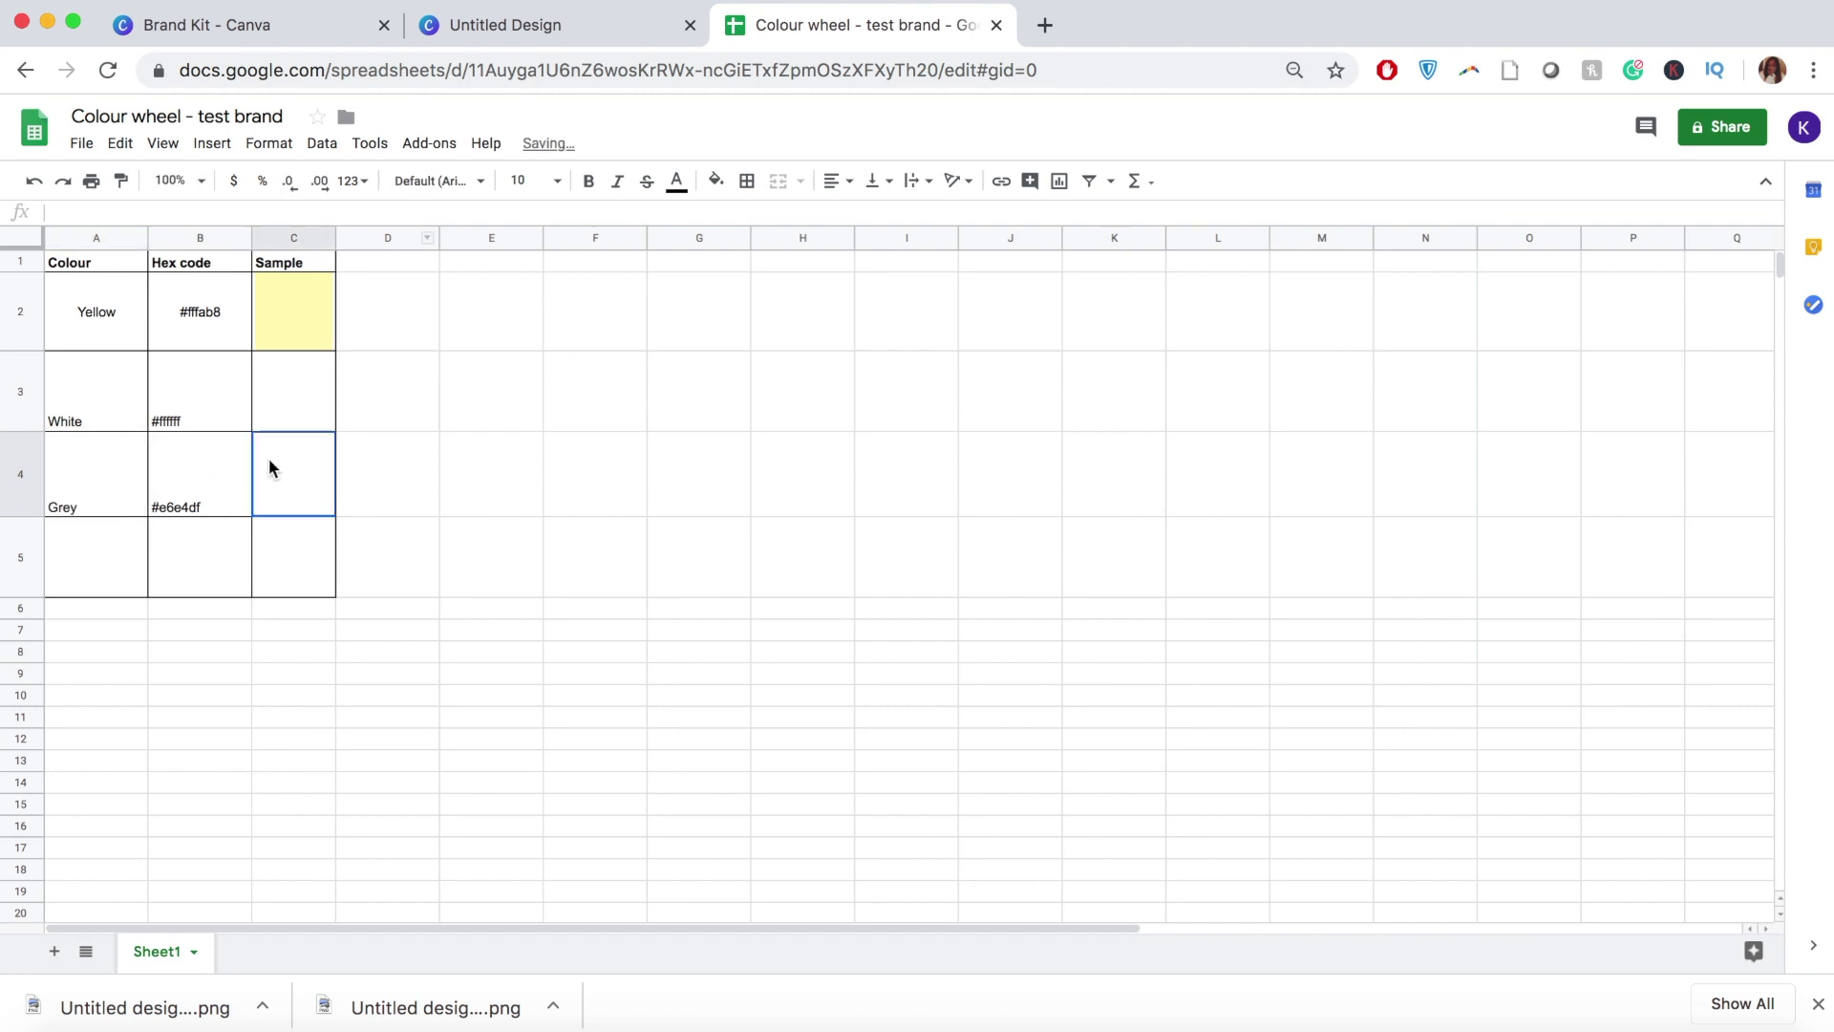
left_click(212, 143)
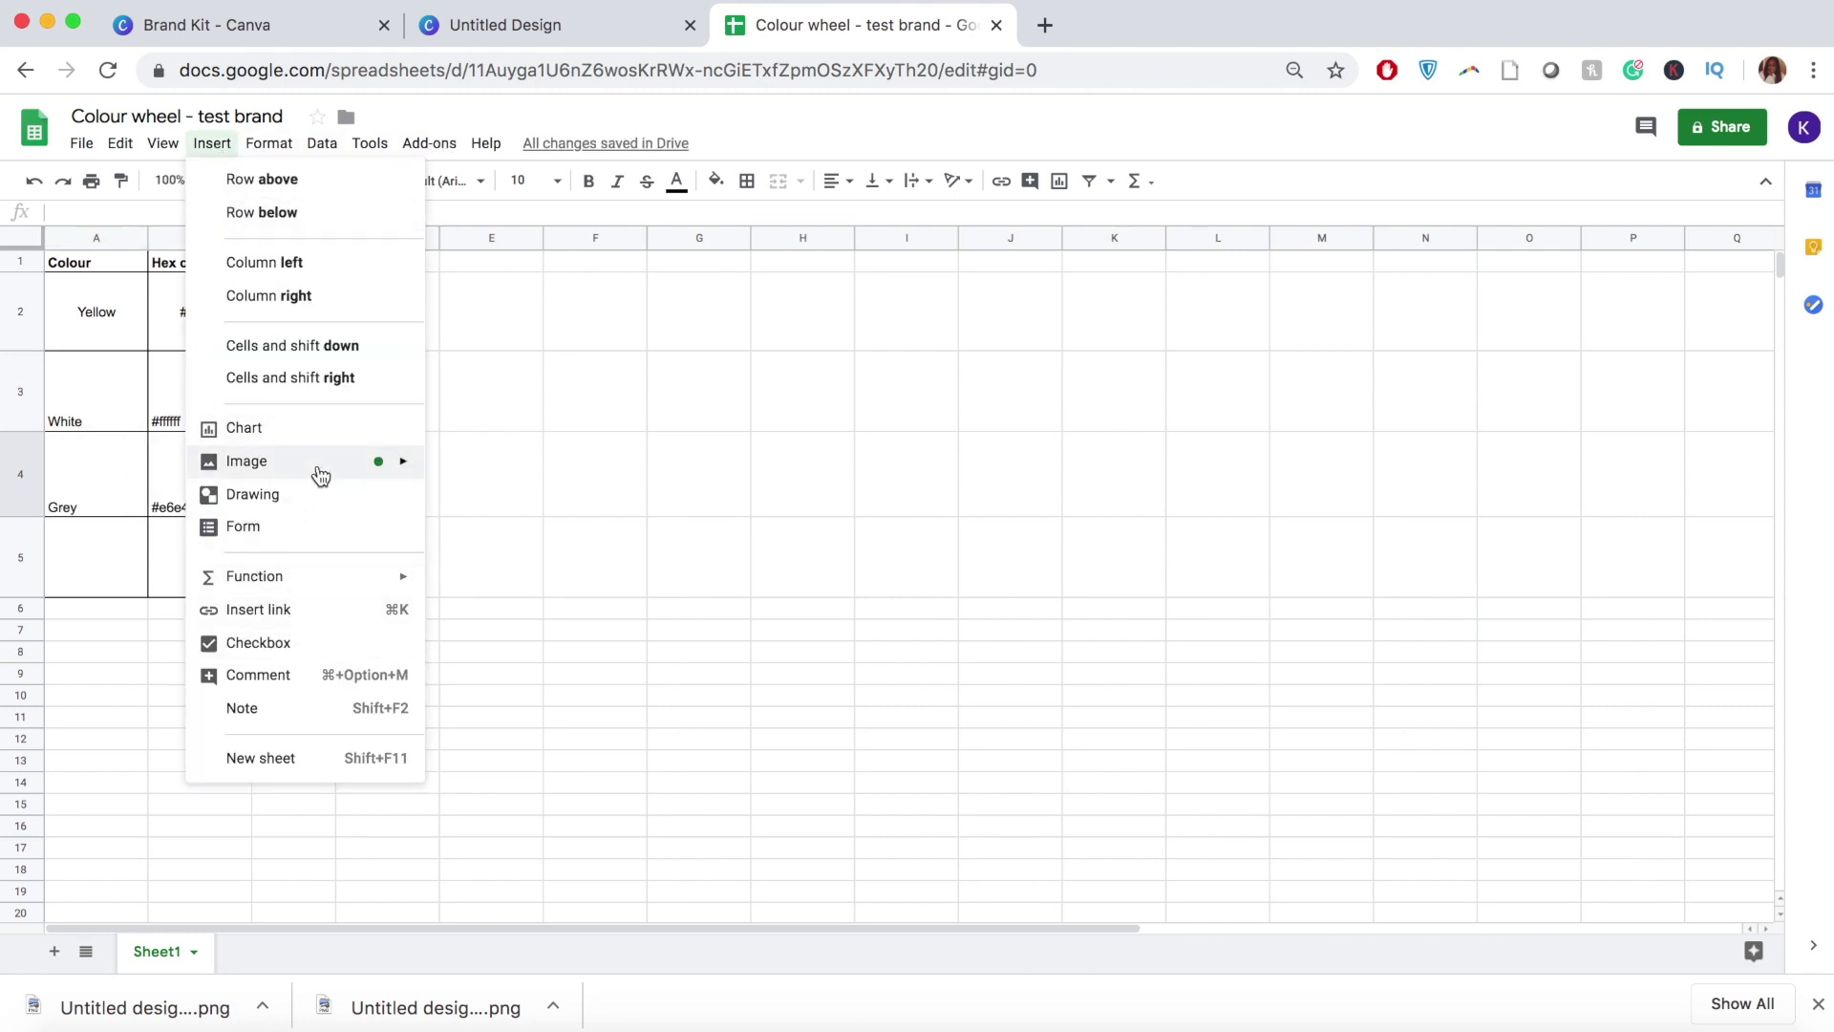
mouse_move(369, 467)
left_click(526, 476)
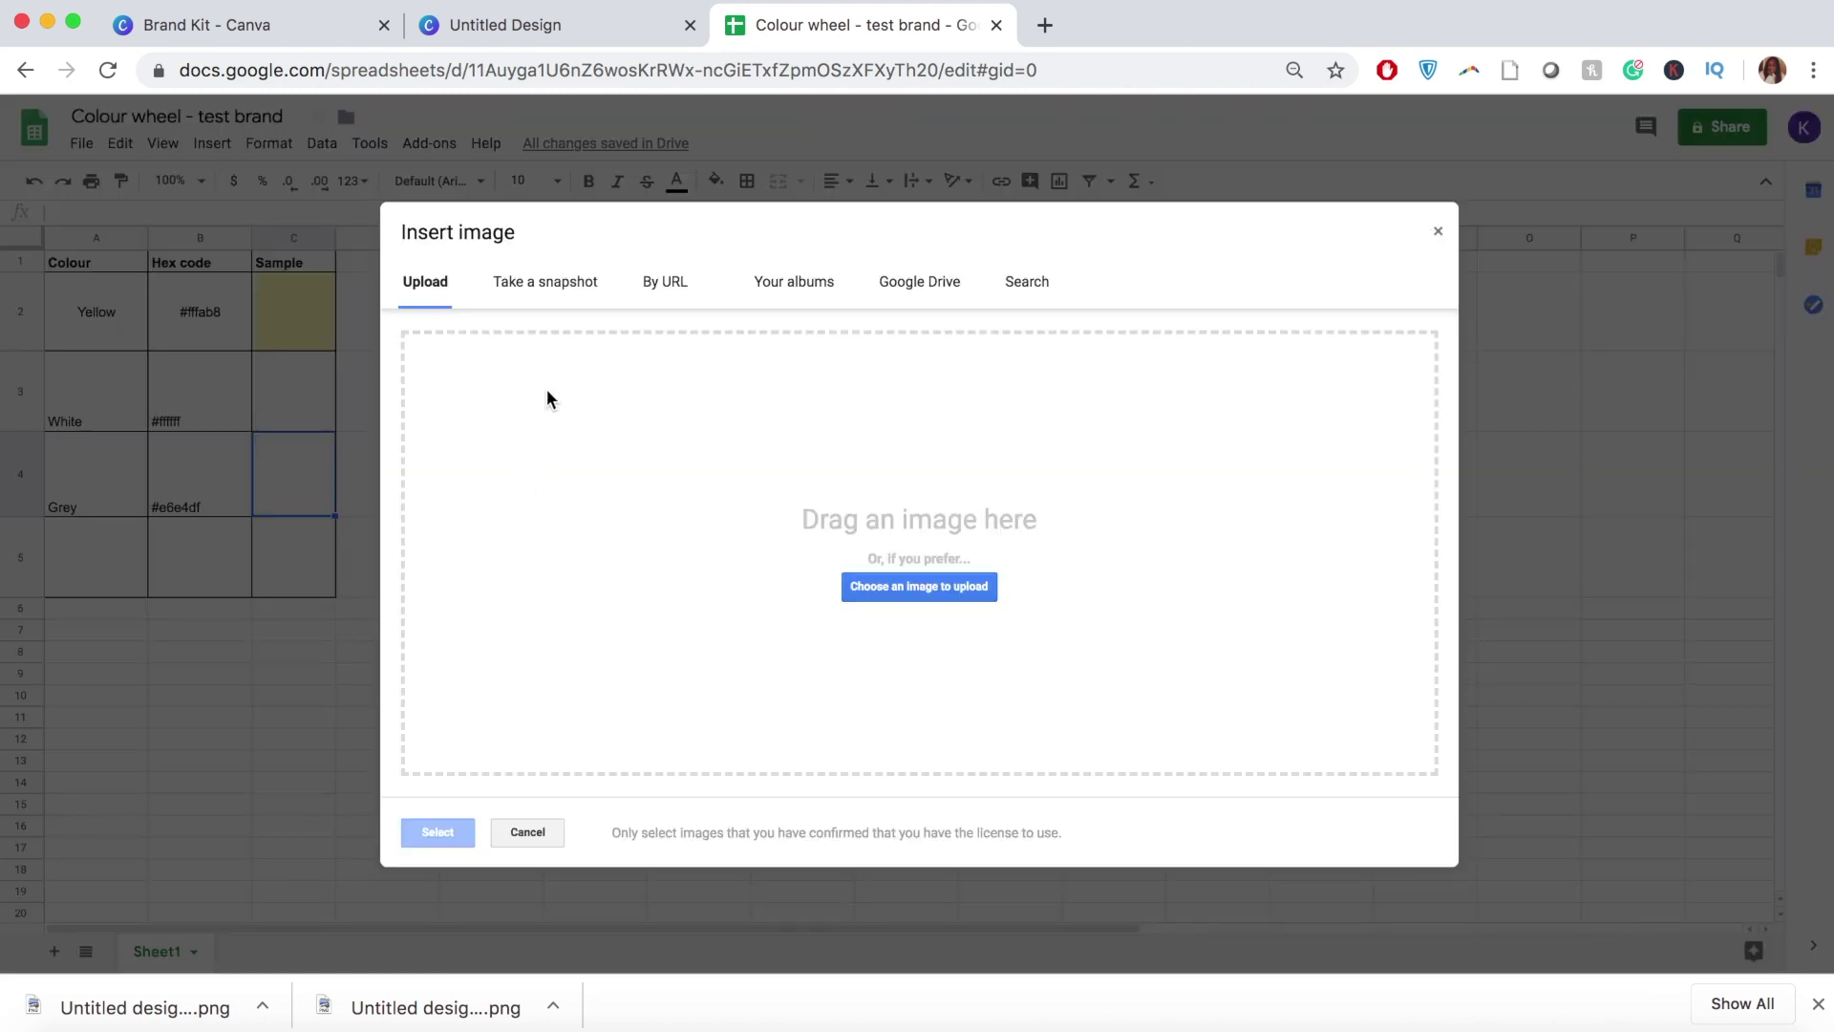
left_click(926, 589)
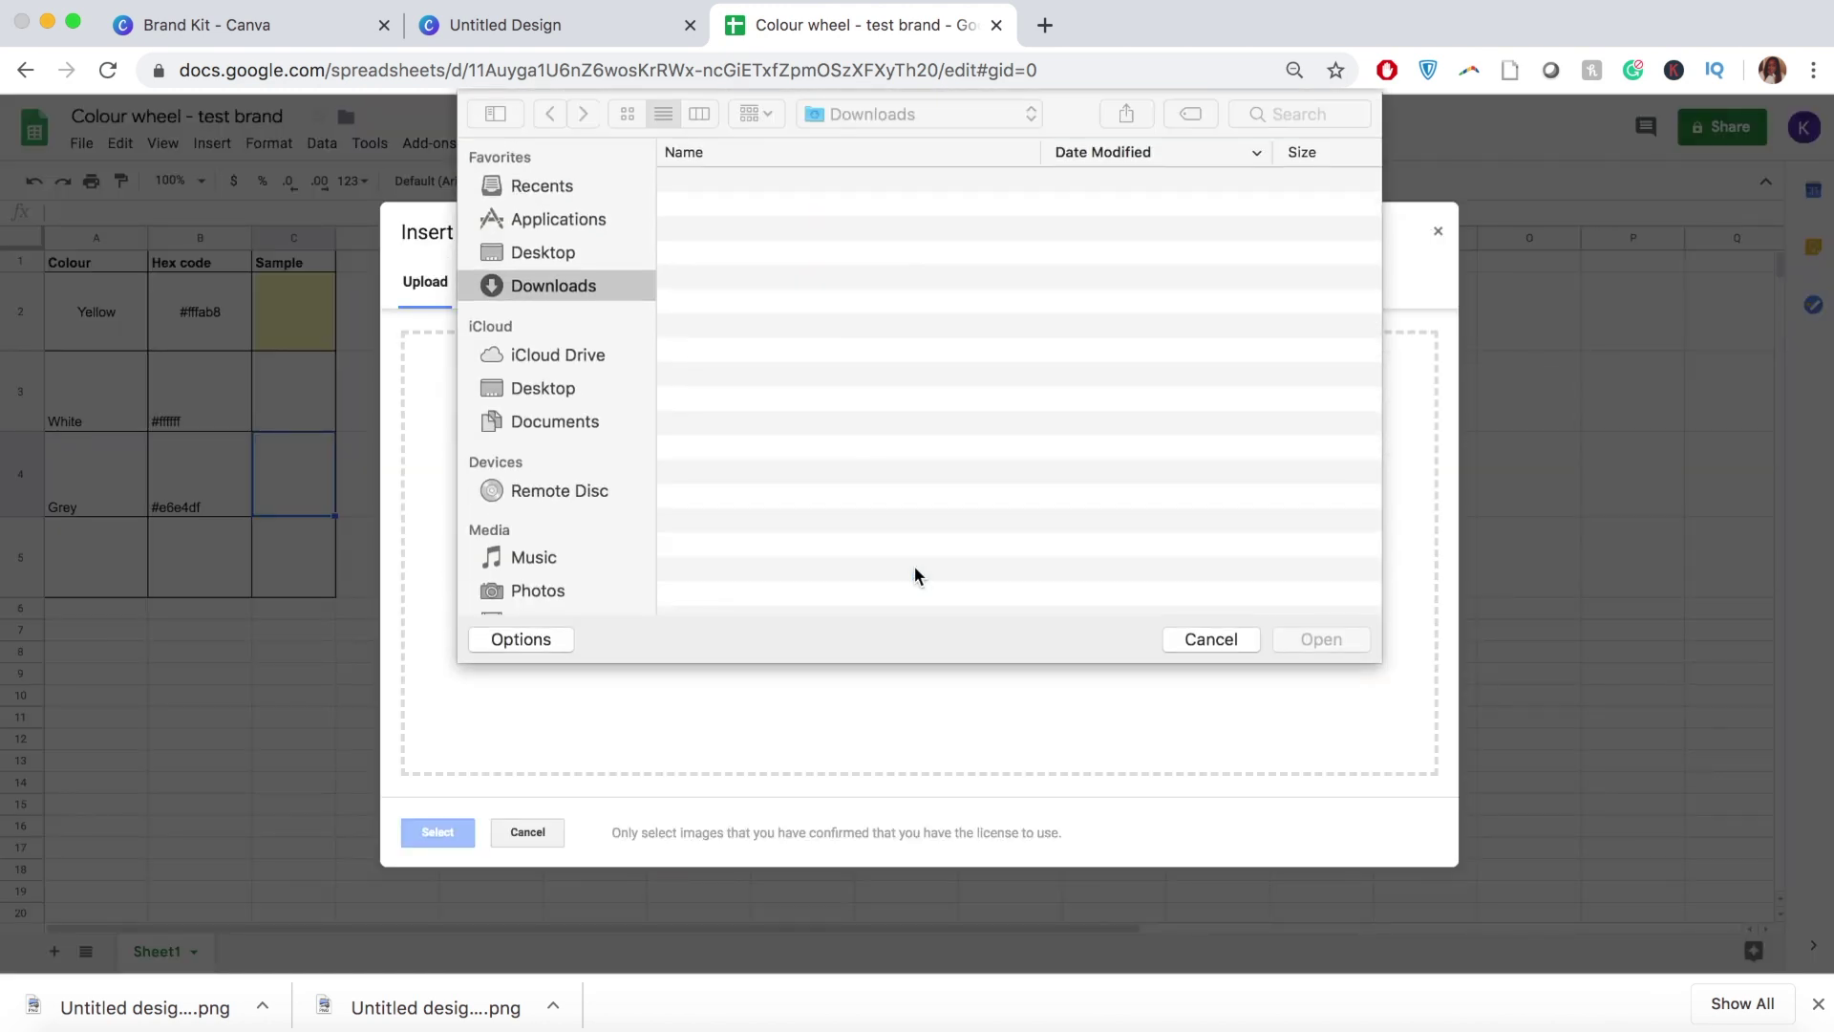
left_click(769, 183)
left_click(1289, 649)
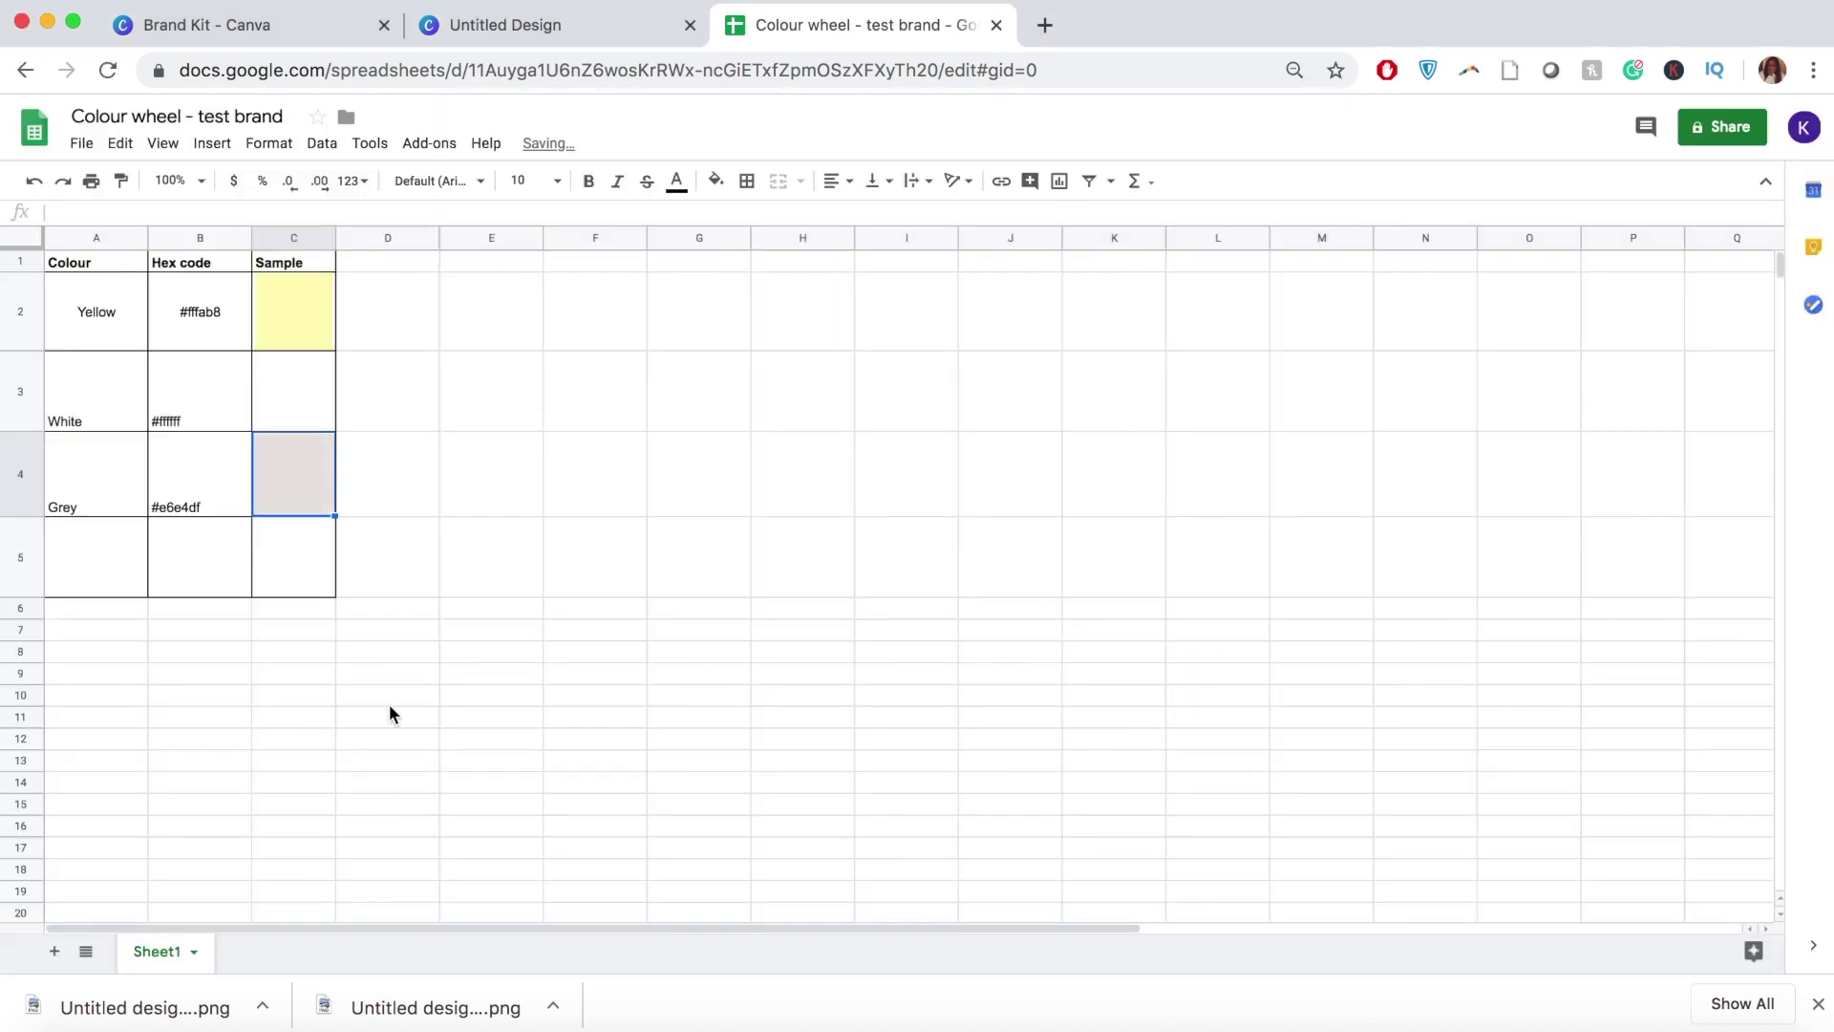
left_click(388, 491)
Step: Enter "Black" in cell A5 as the next colour name in the colour wheel table
left_click(293, 424)
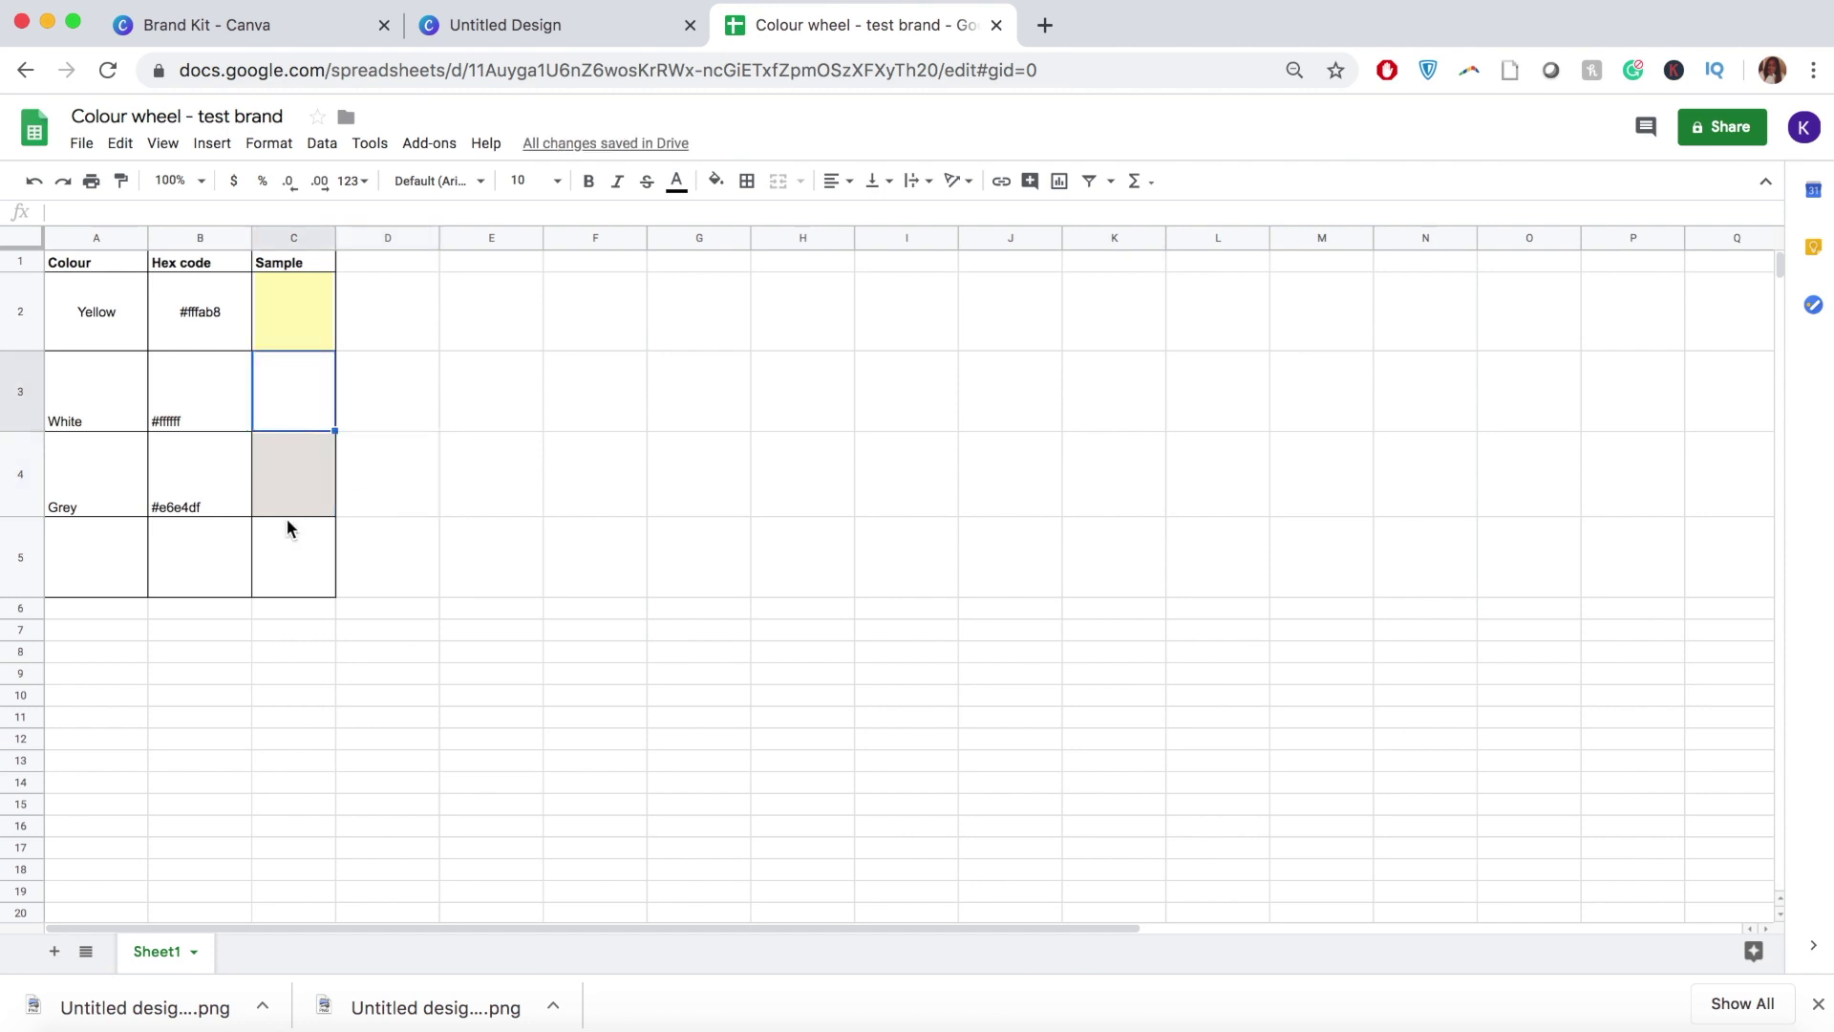
left_click(102, 555)
type("Black")
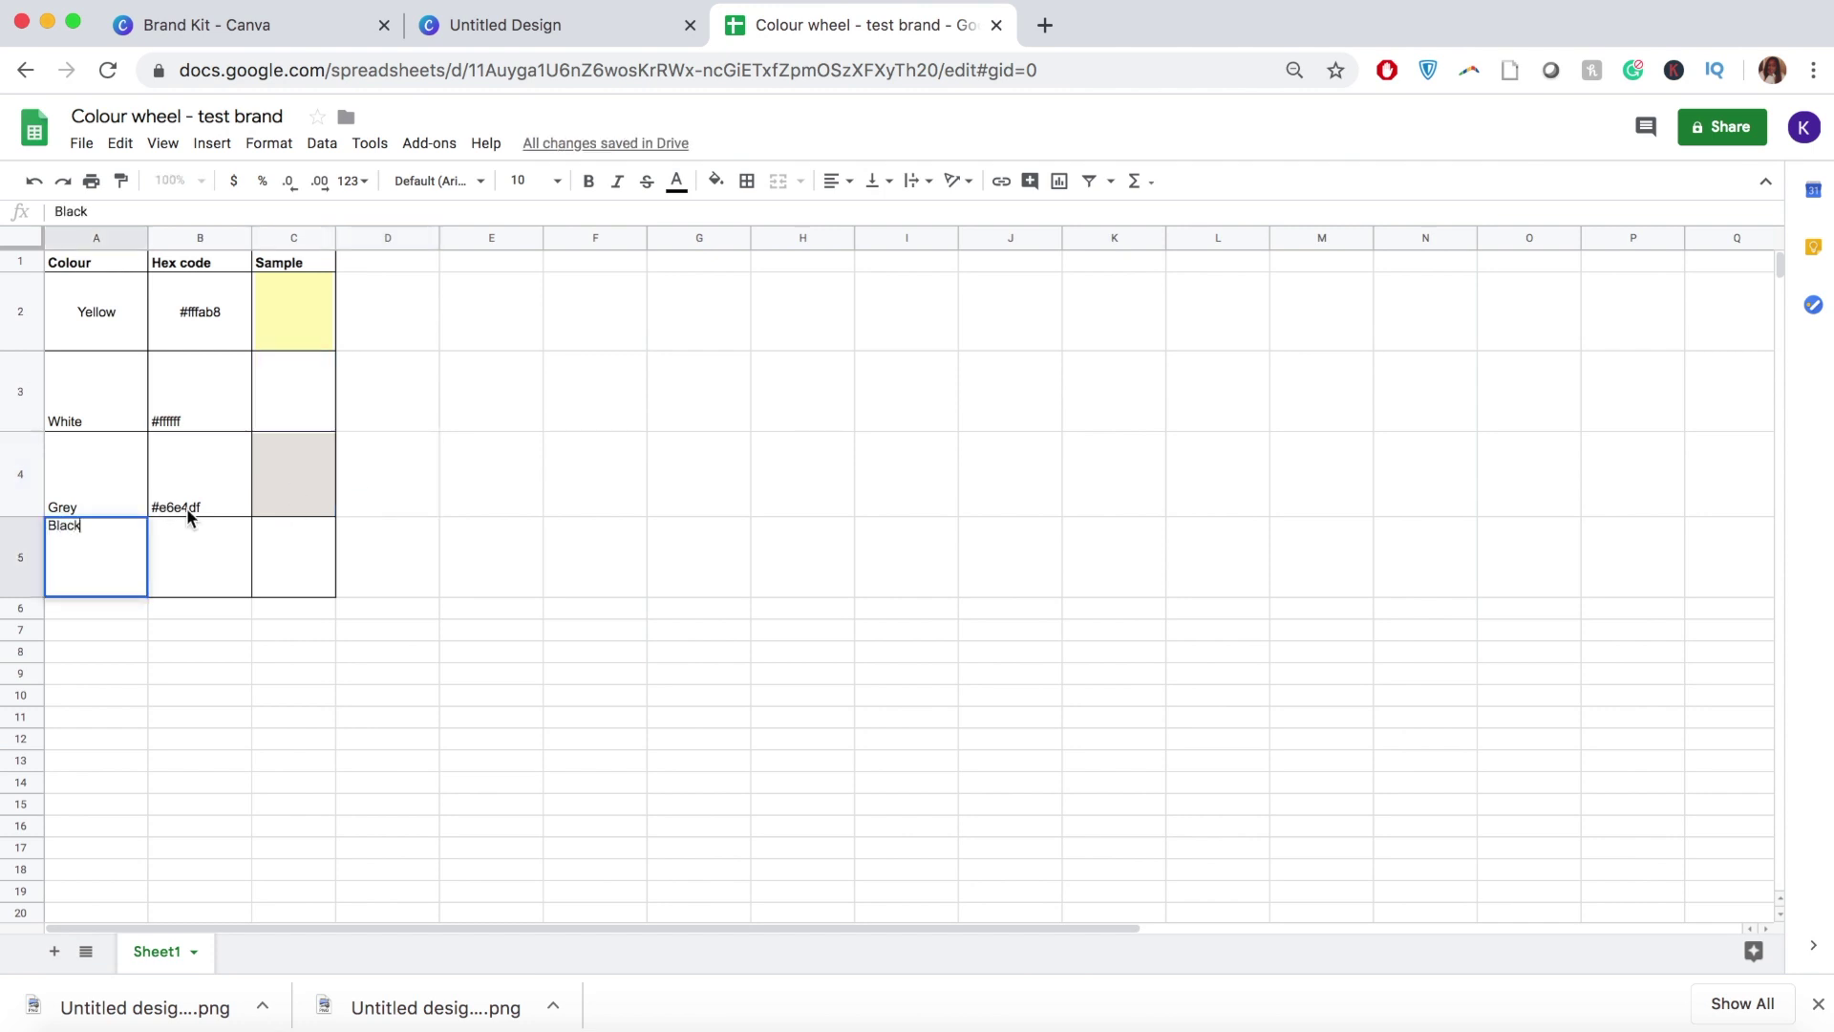
left_click(168, 549)
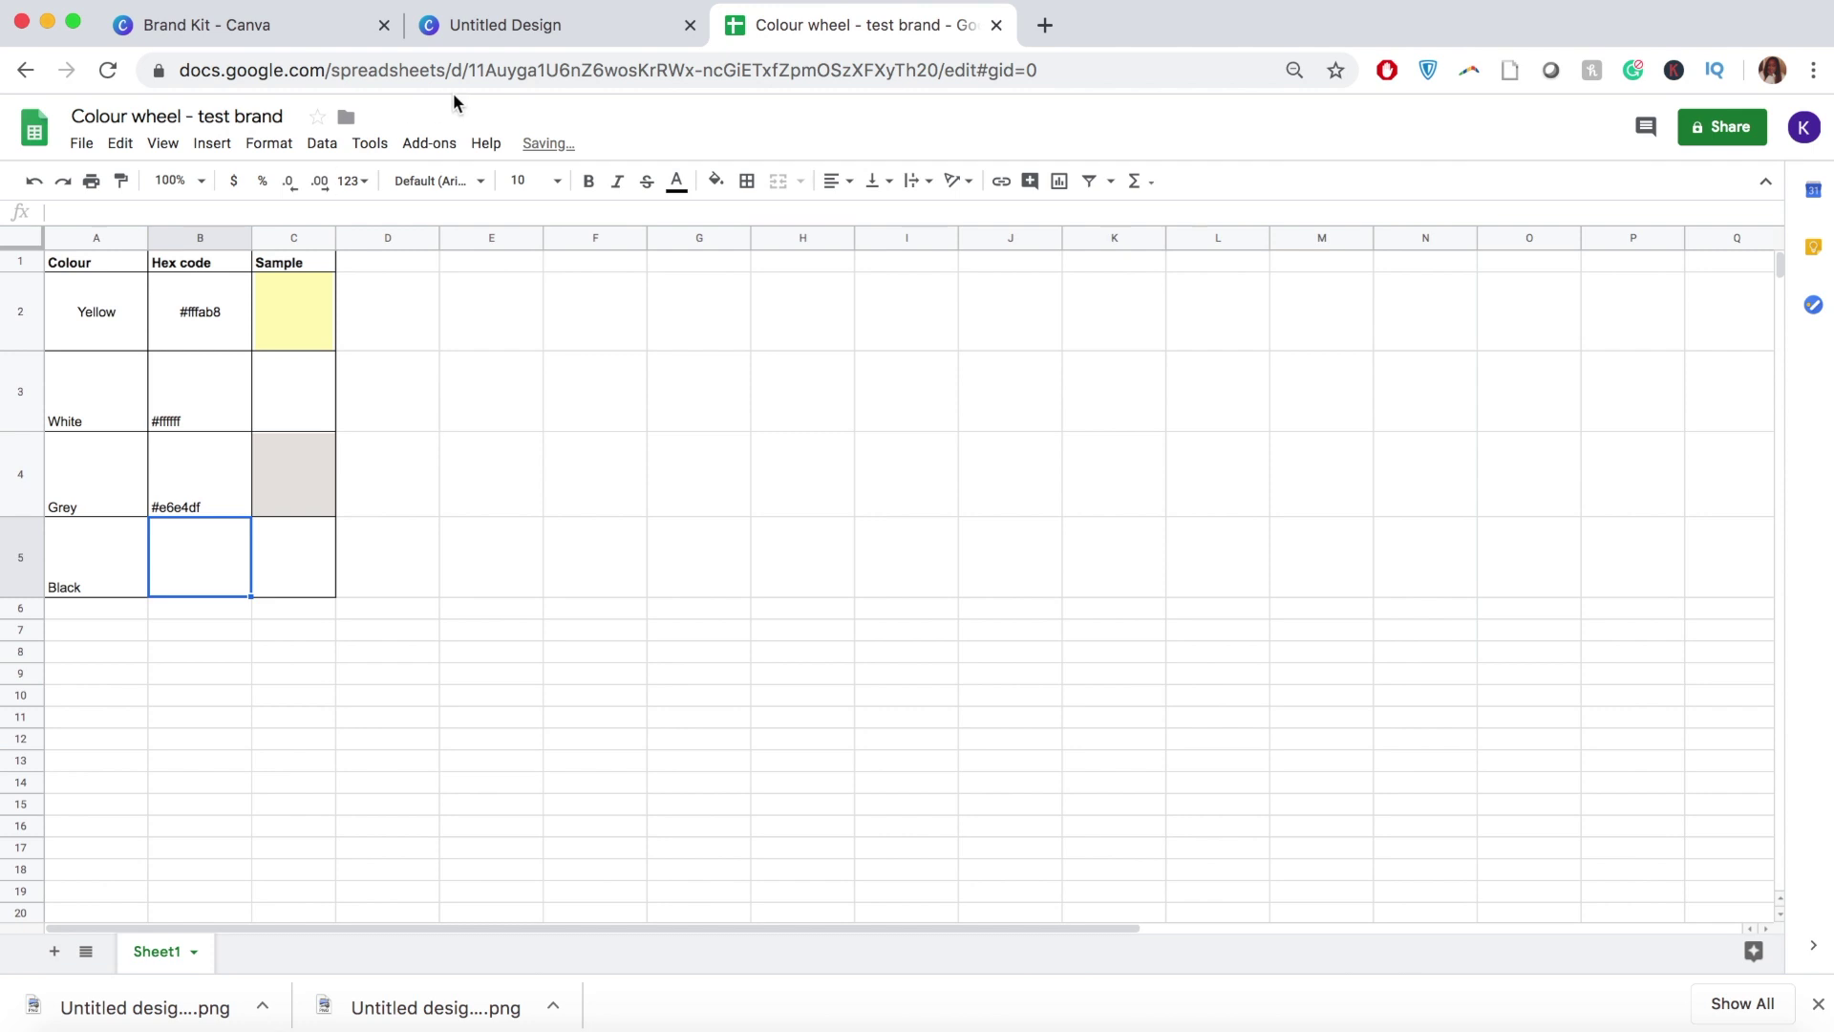
Step: Switch to the Canva logo design, add a third page and change its background colour to black #000000
left_click(564, 25)
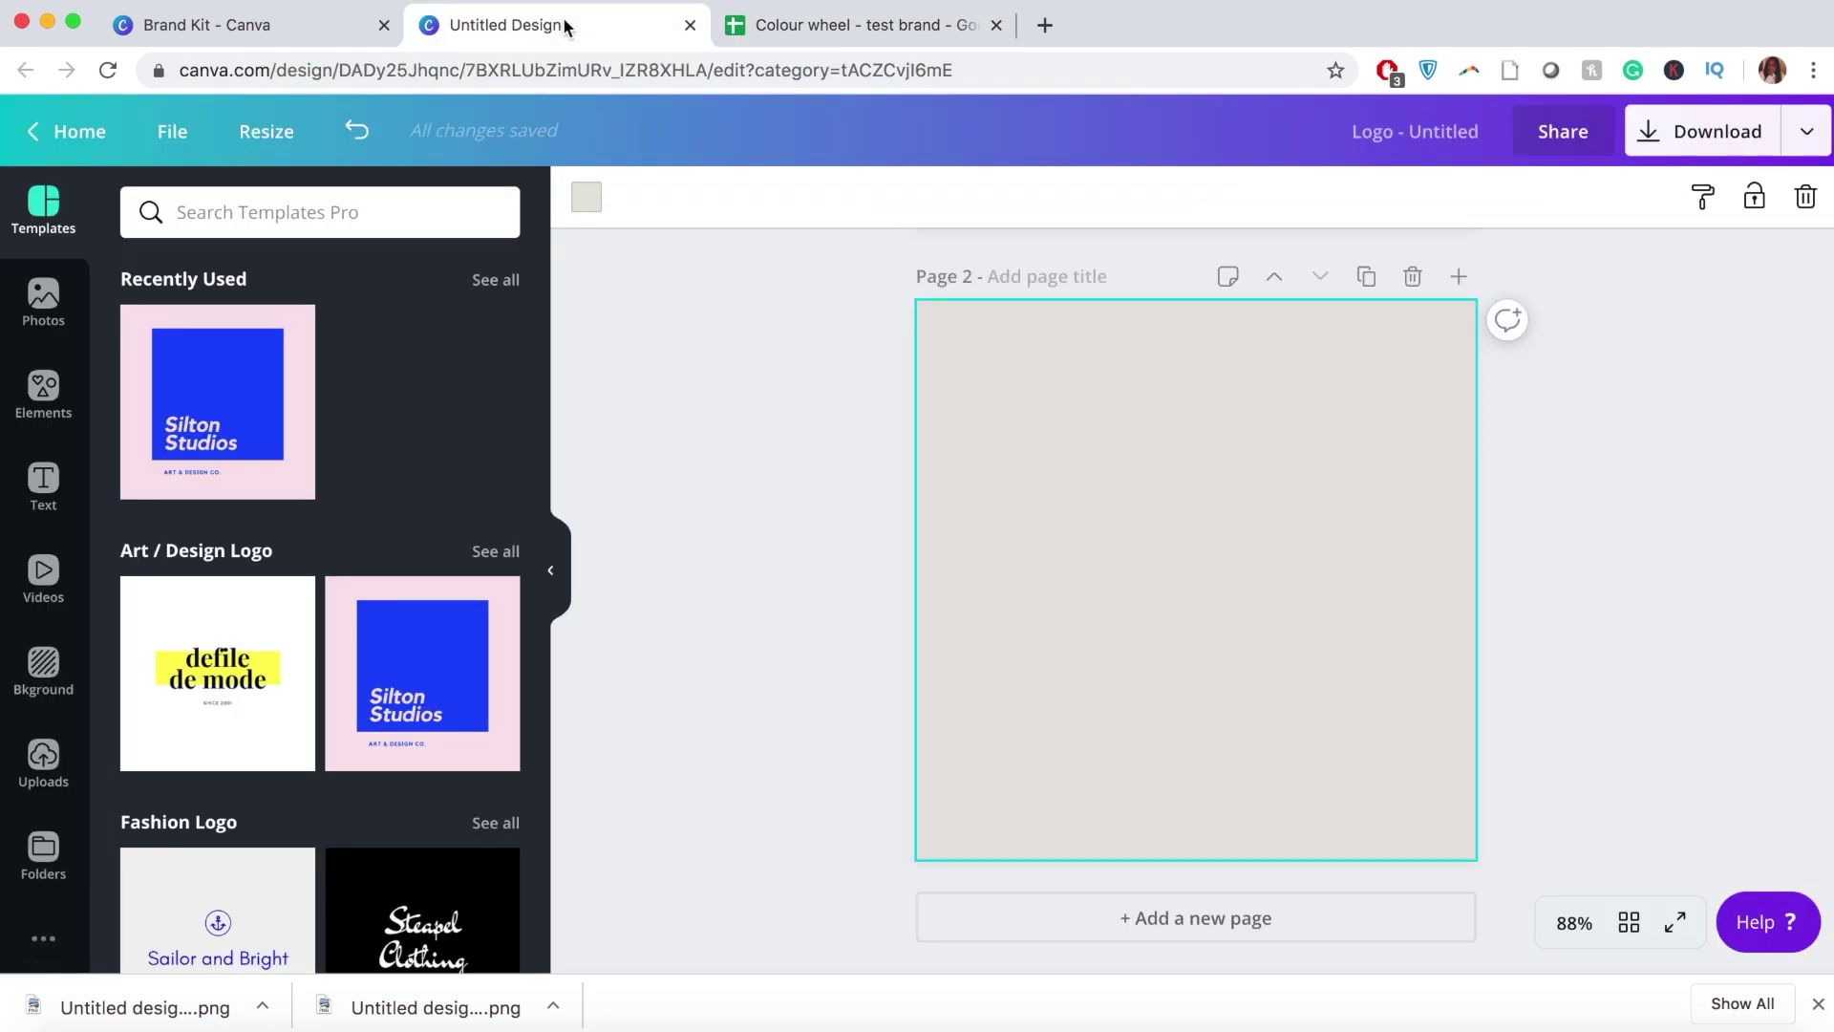
left_click(587, 198)
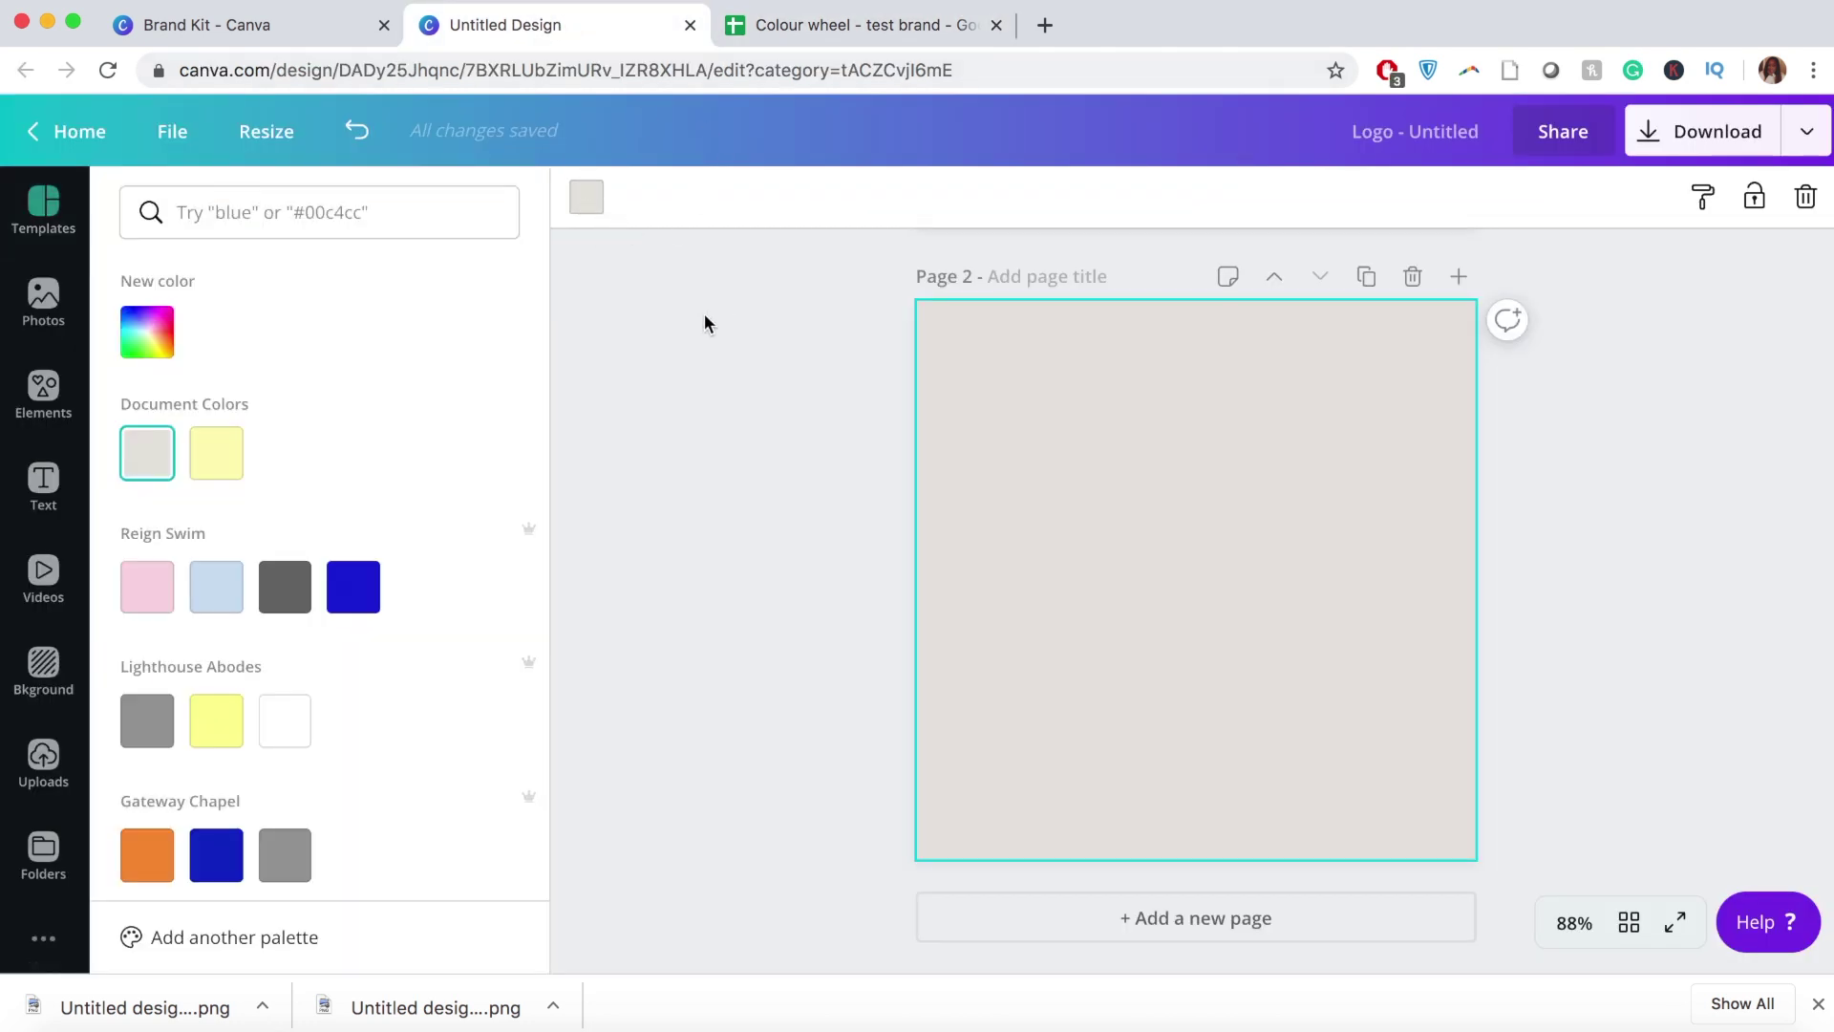
left_click(1073, 928)
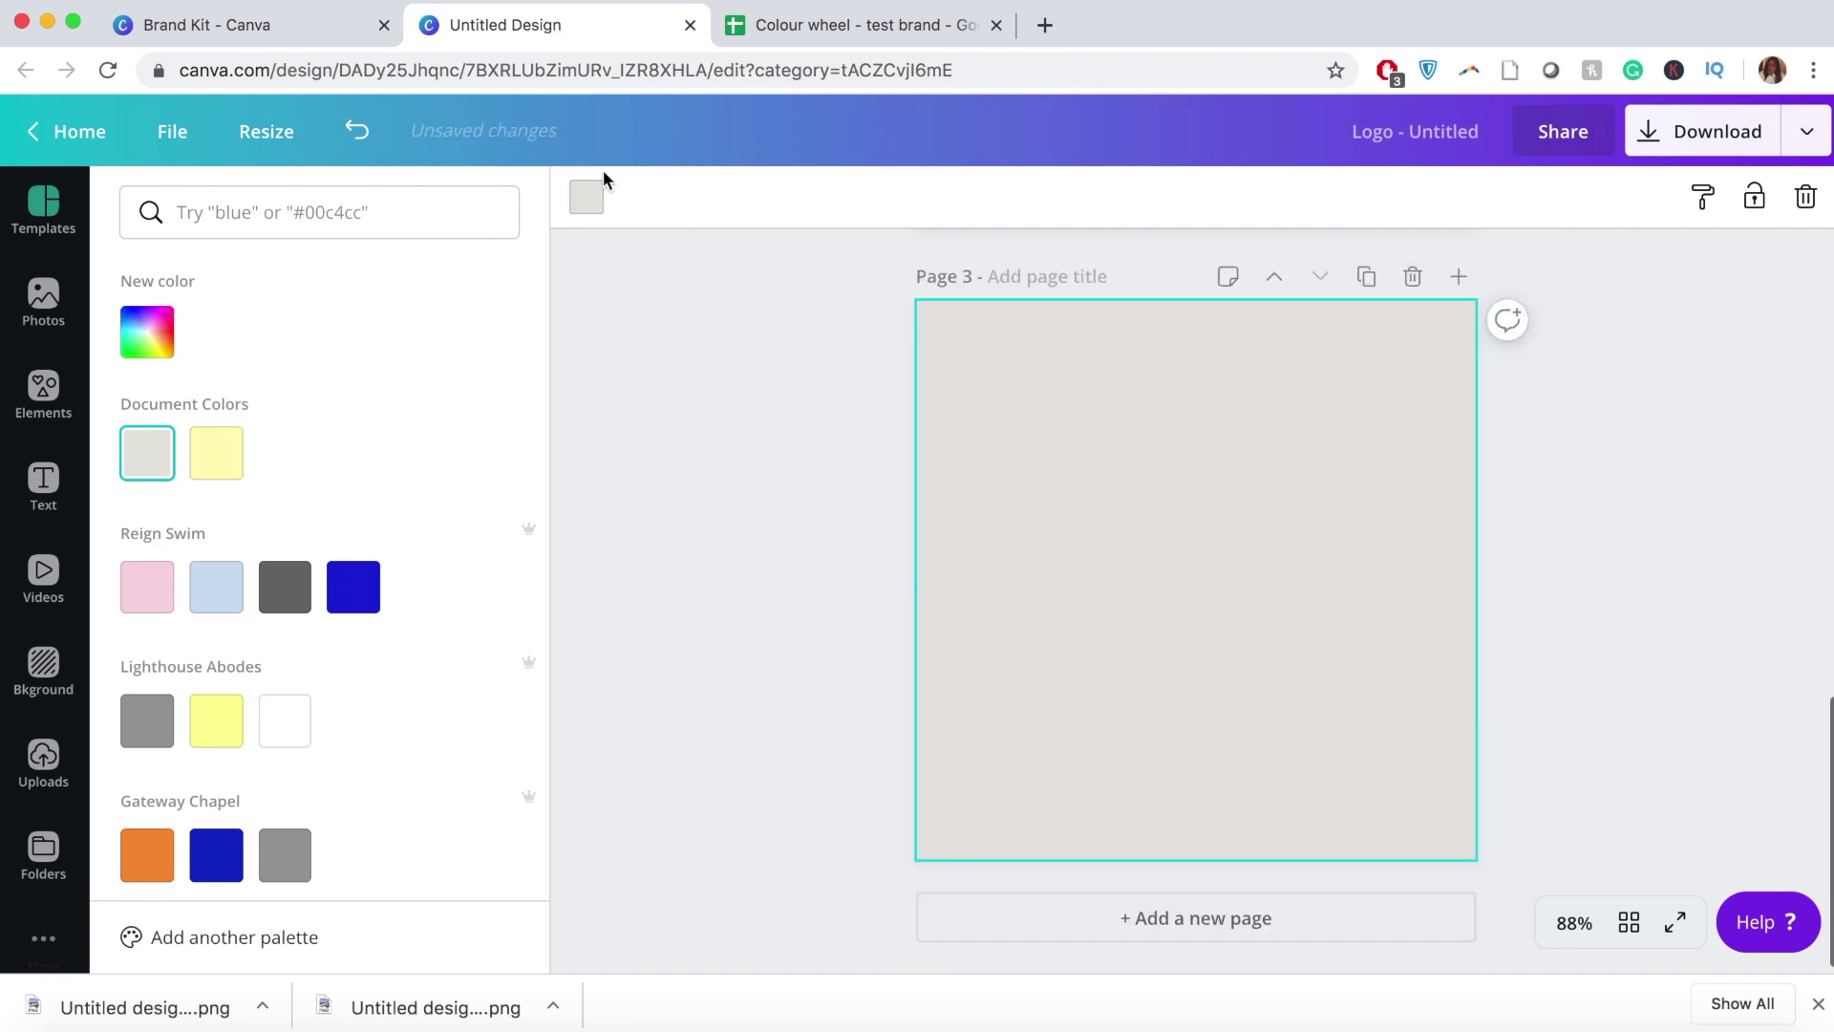
left_click(600, 203)
left_click(598, 204)
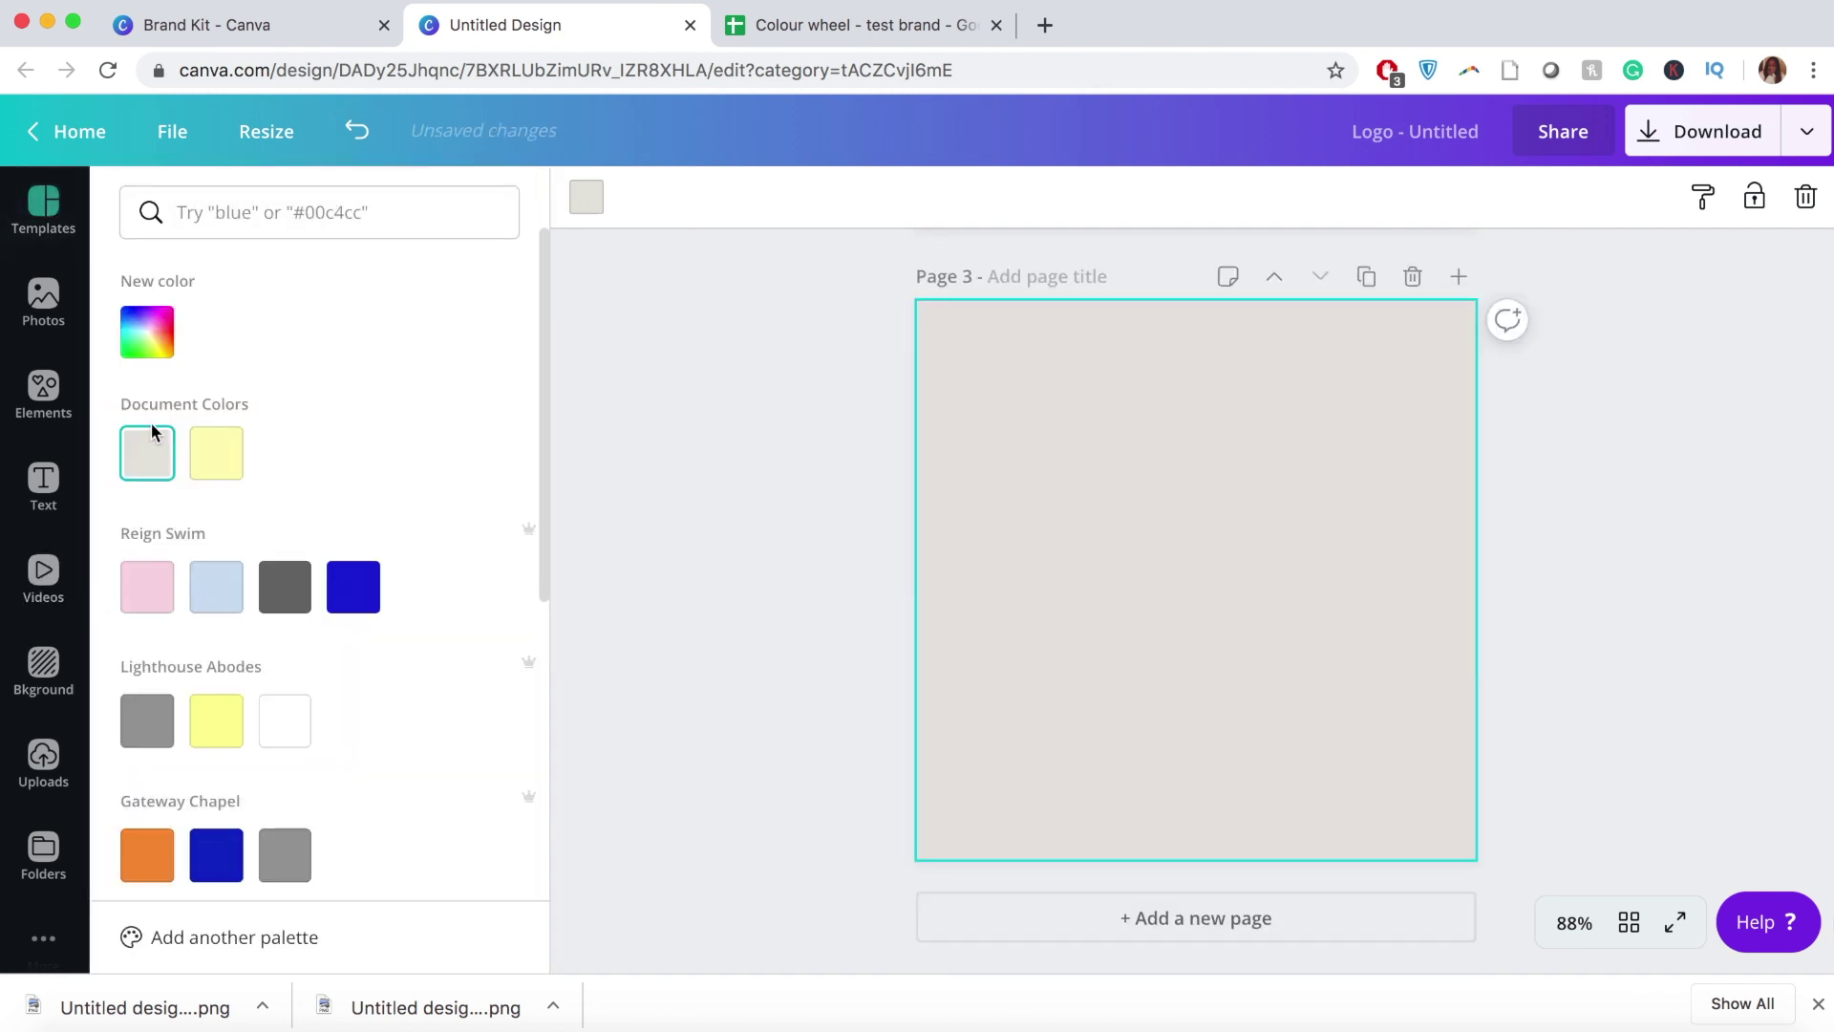
left_click(146, 330)
left_click_drag(147, 414, 151, 556)
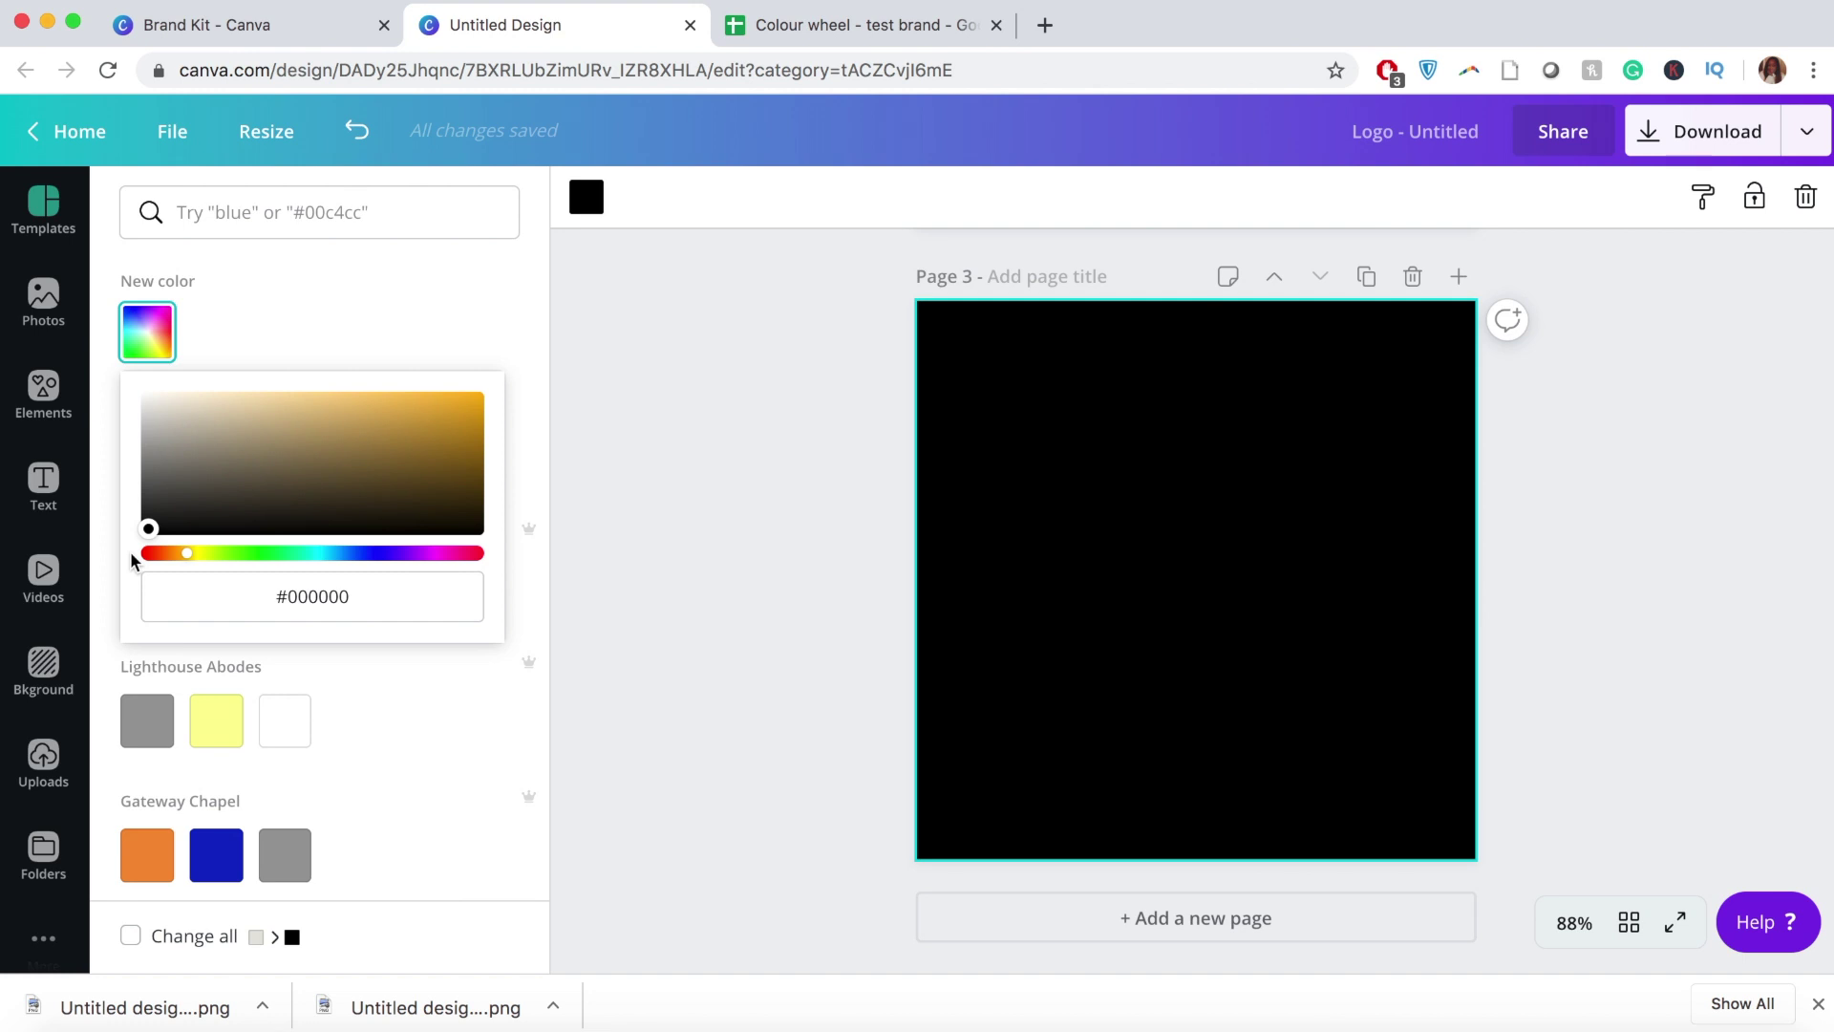
Step: Copy the black hex code #000000 from the colour picker and enter it in cell B5 of the colour wheel spreadsheet
left_click(349, 601)
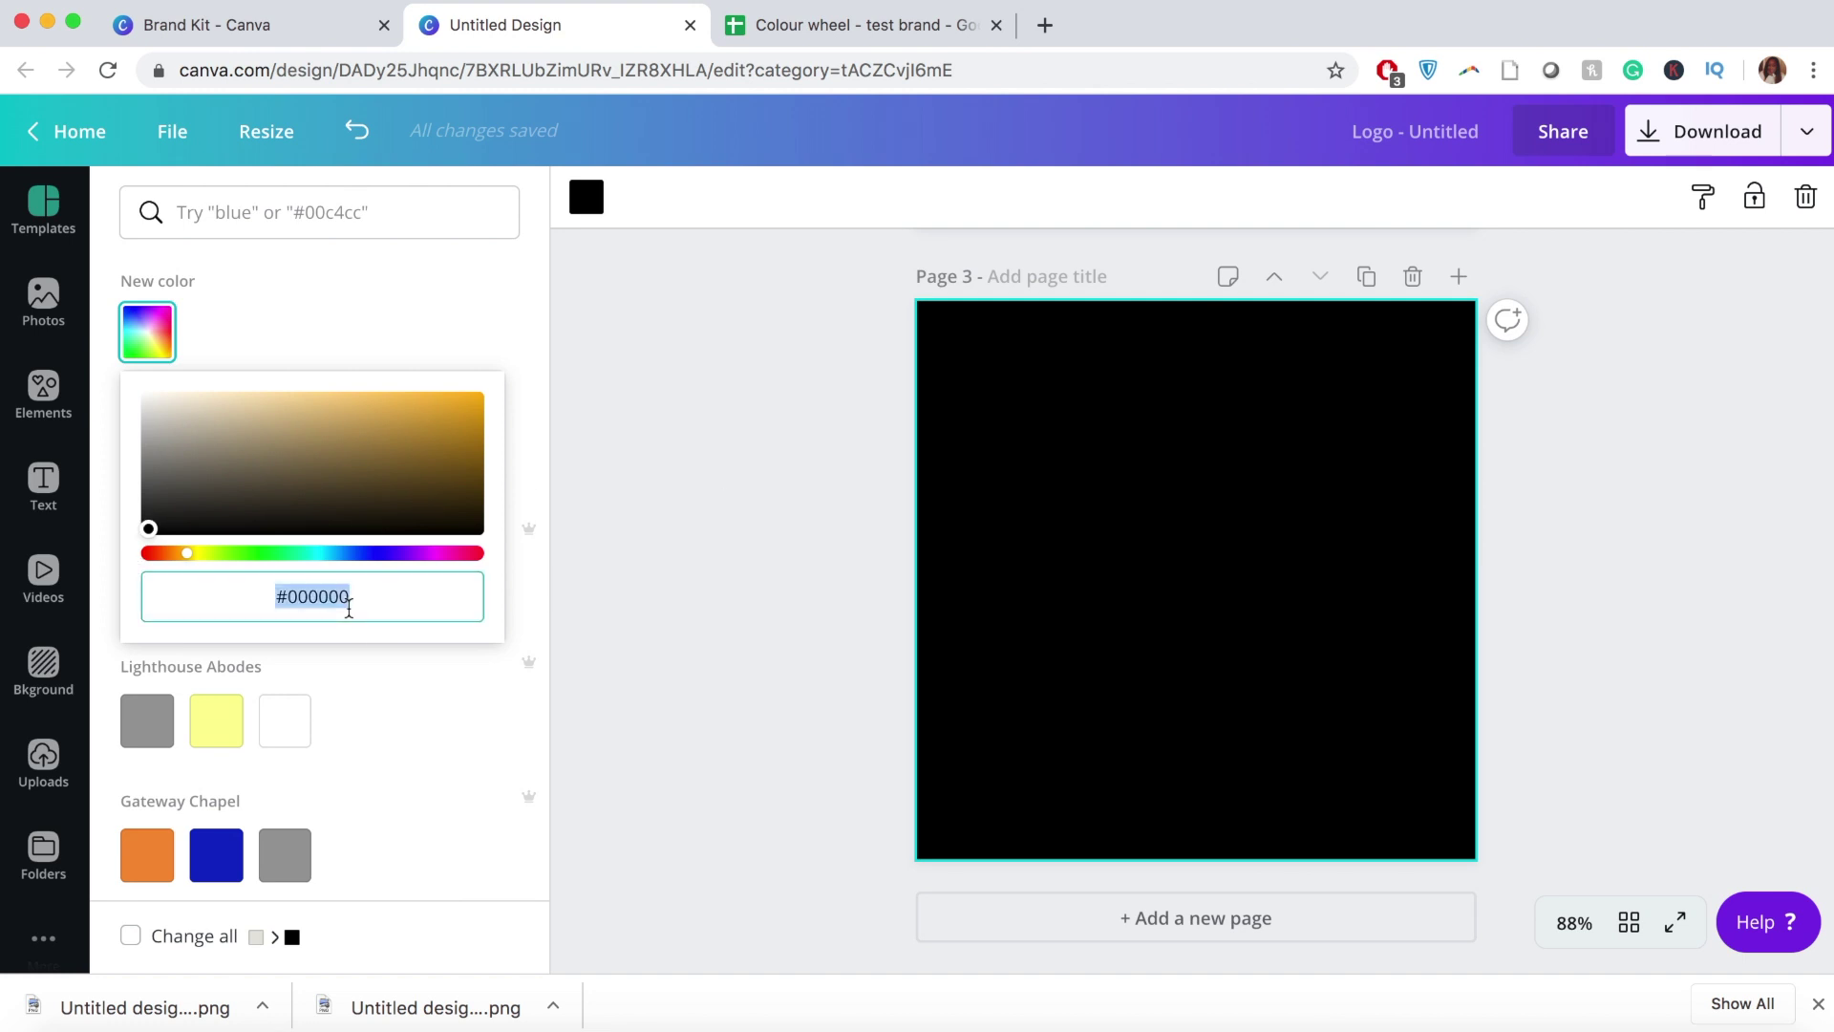
type("#")
key("super+z")
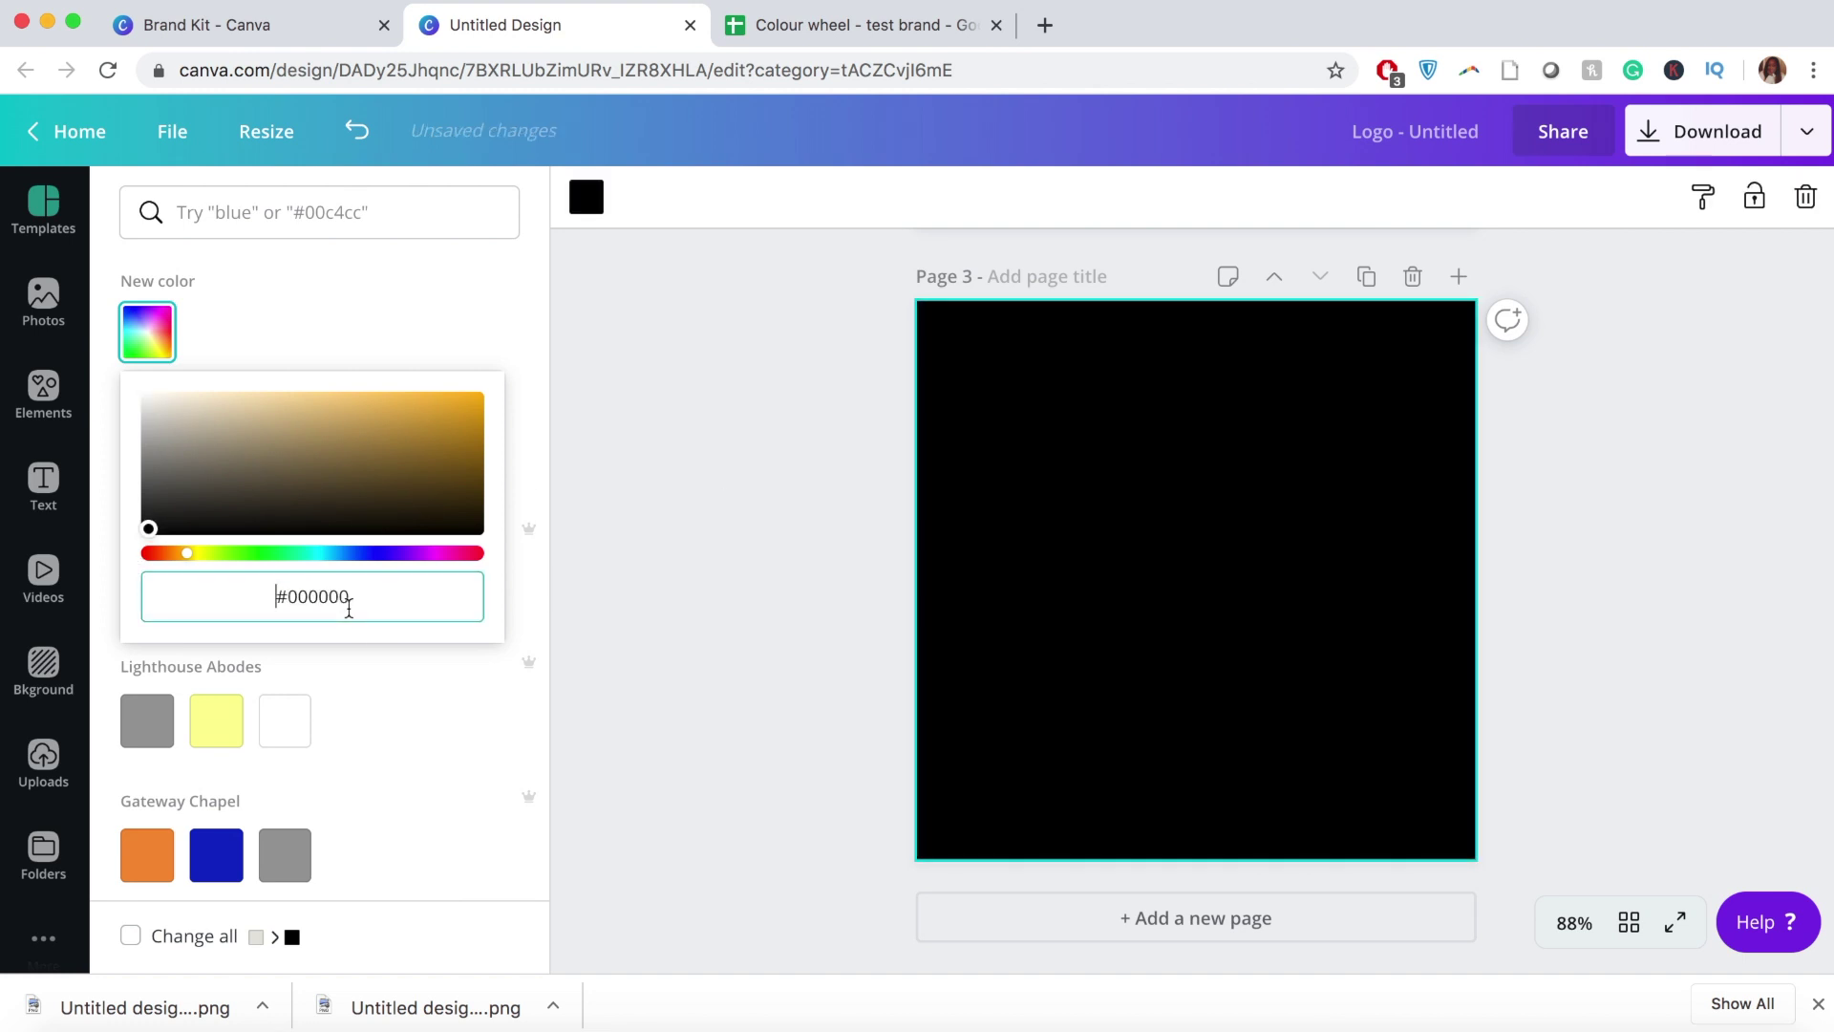
key("super+a")
key("super+c")
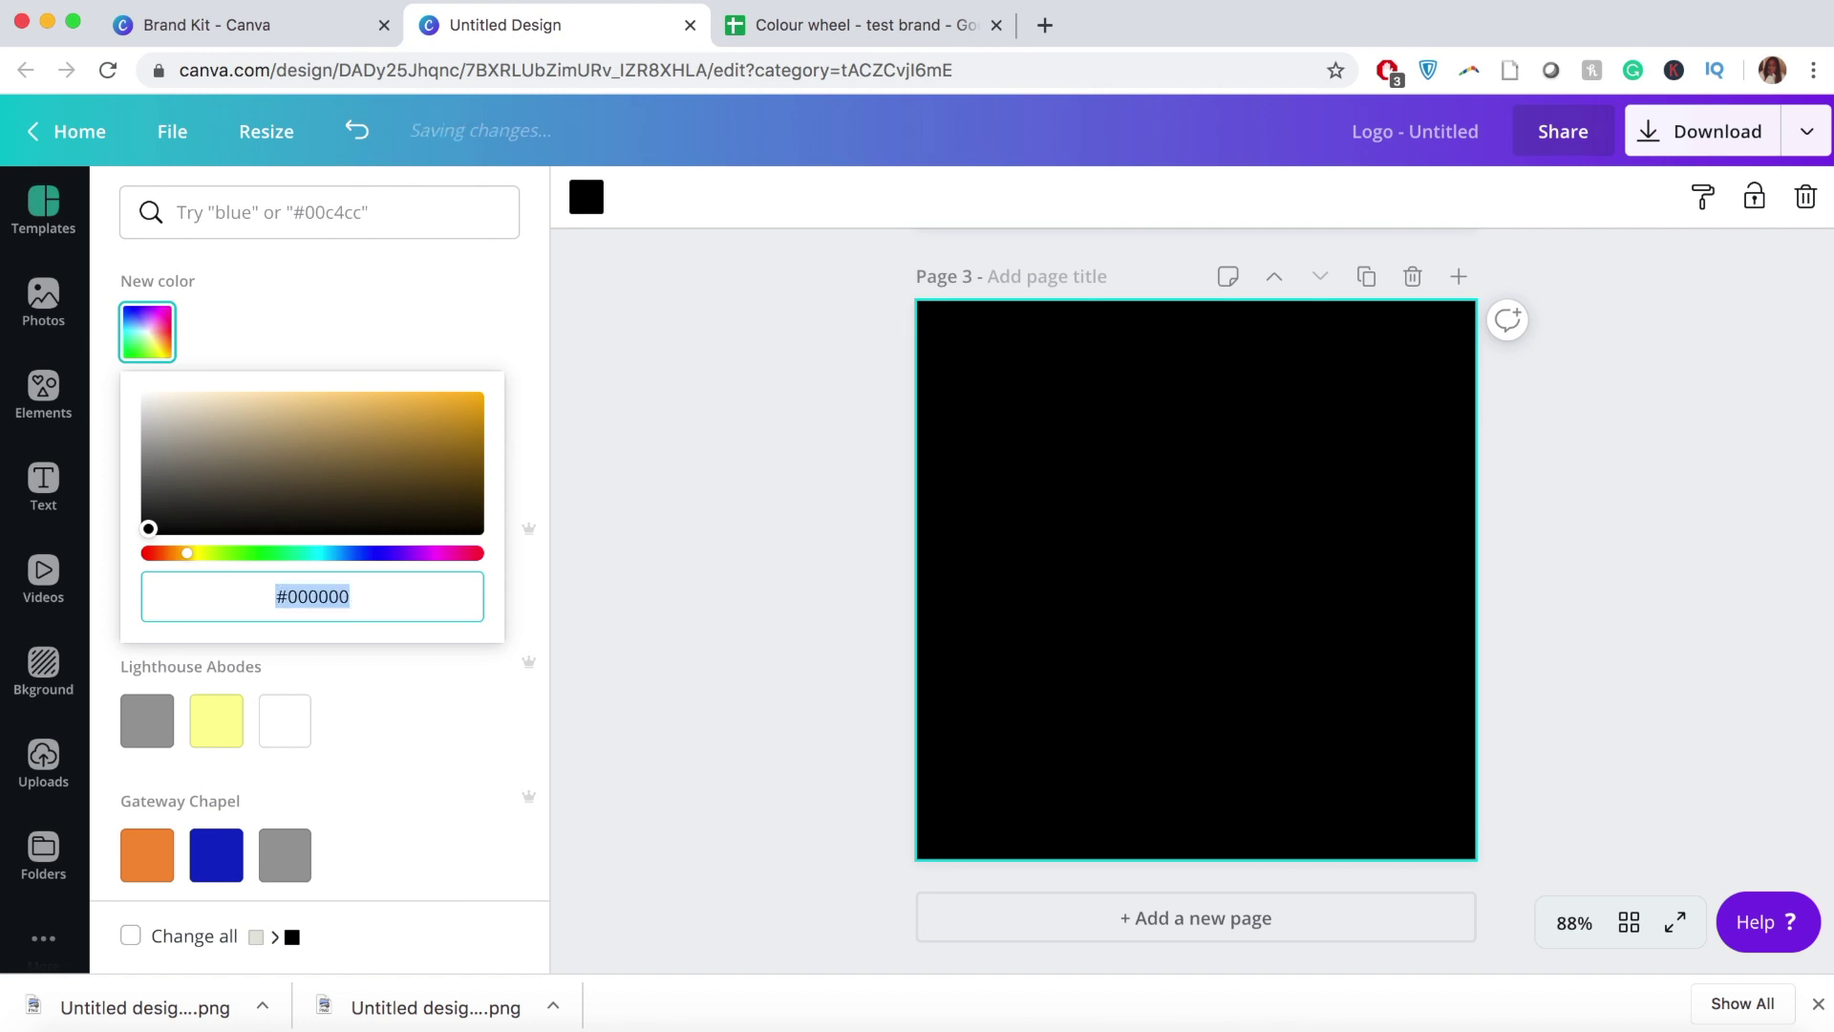
left_click(831, 27)
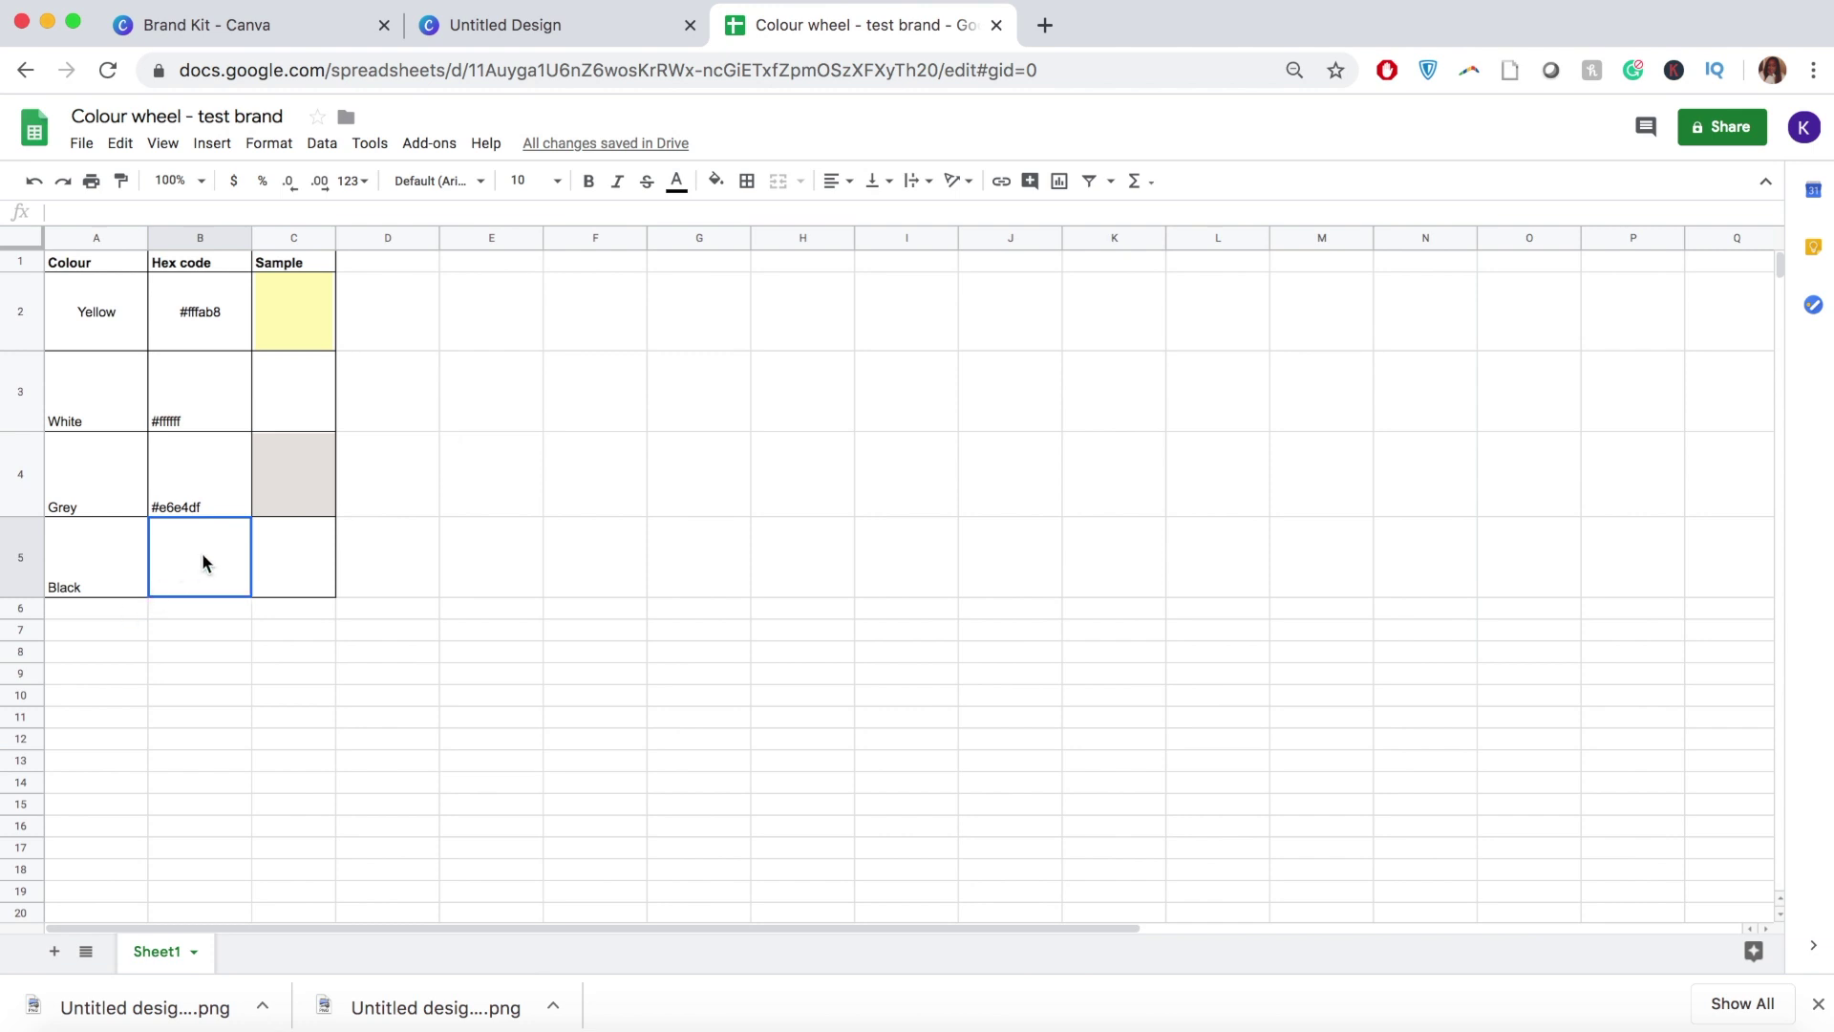
left_click(301, 210)
key("super+v")
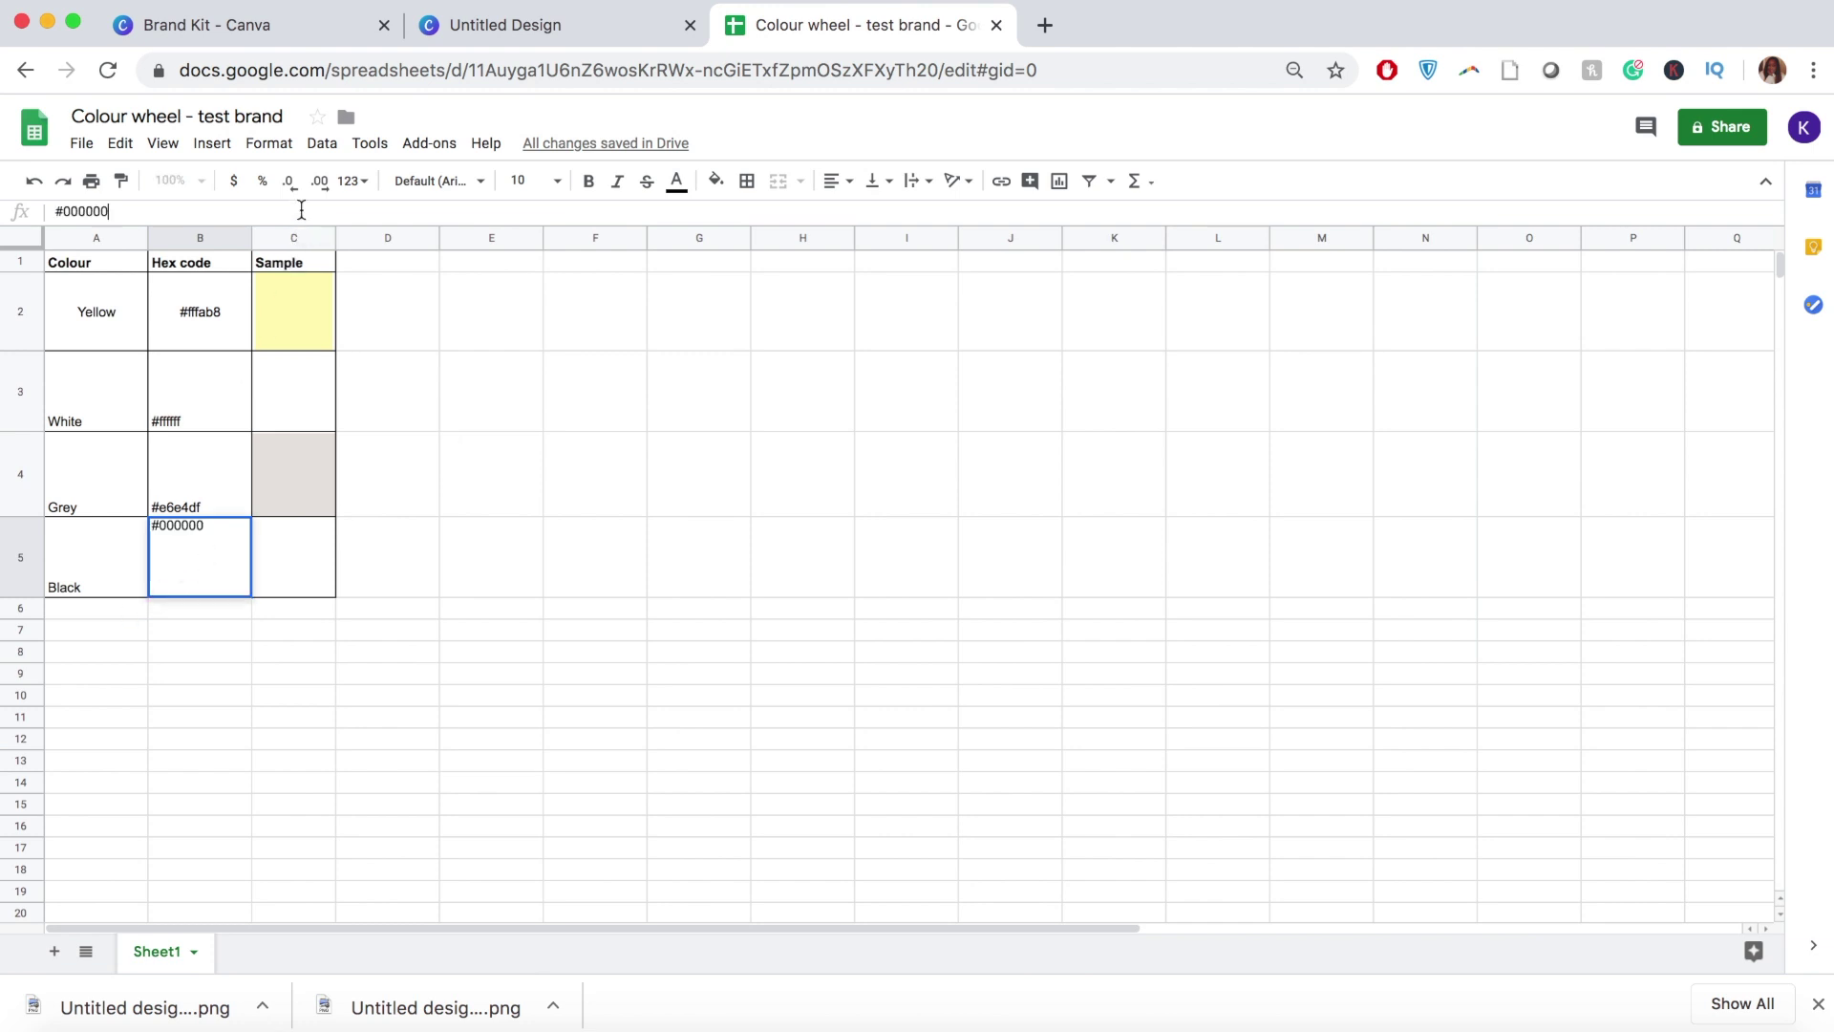
left_click(304, 564)
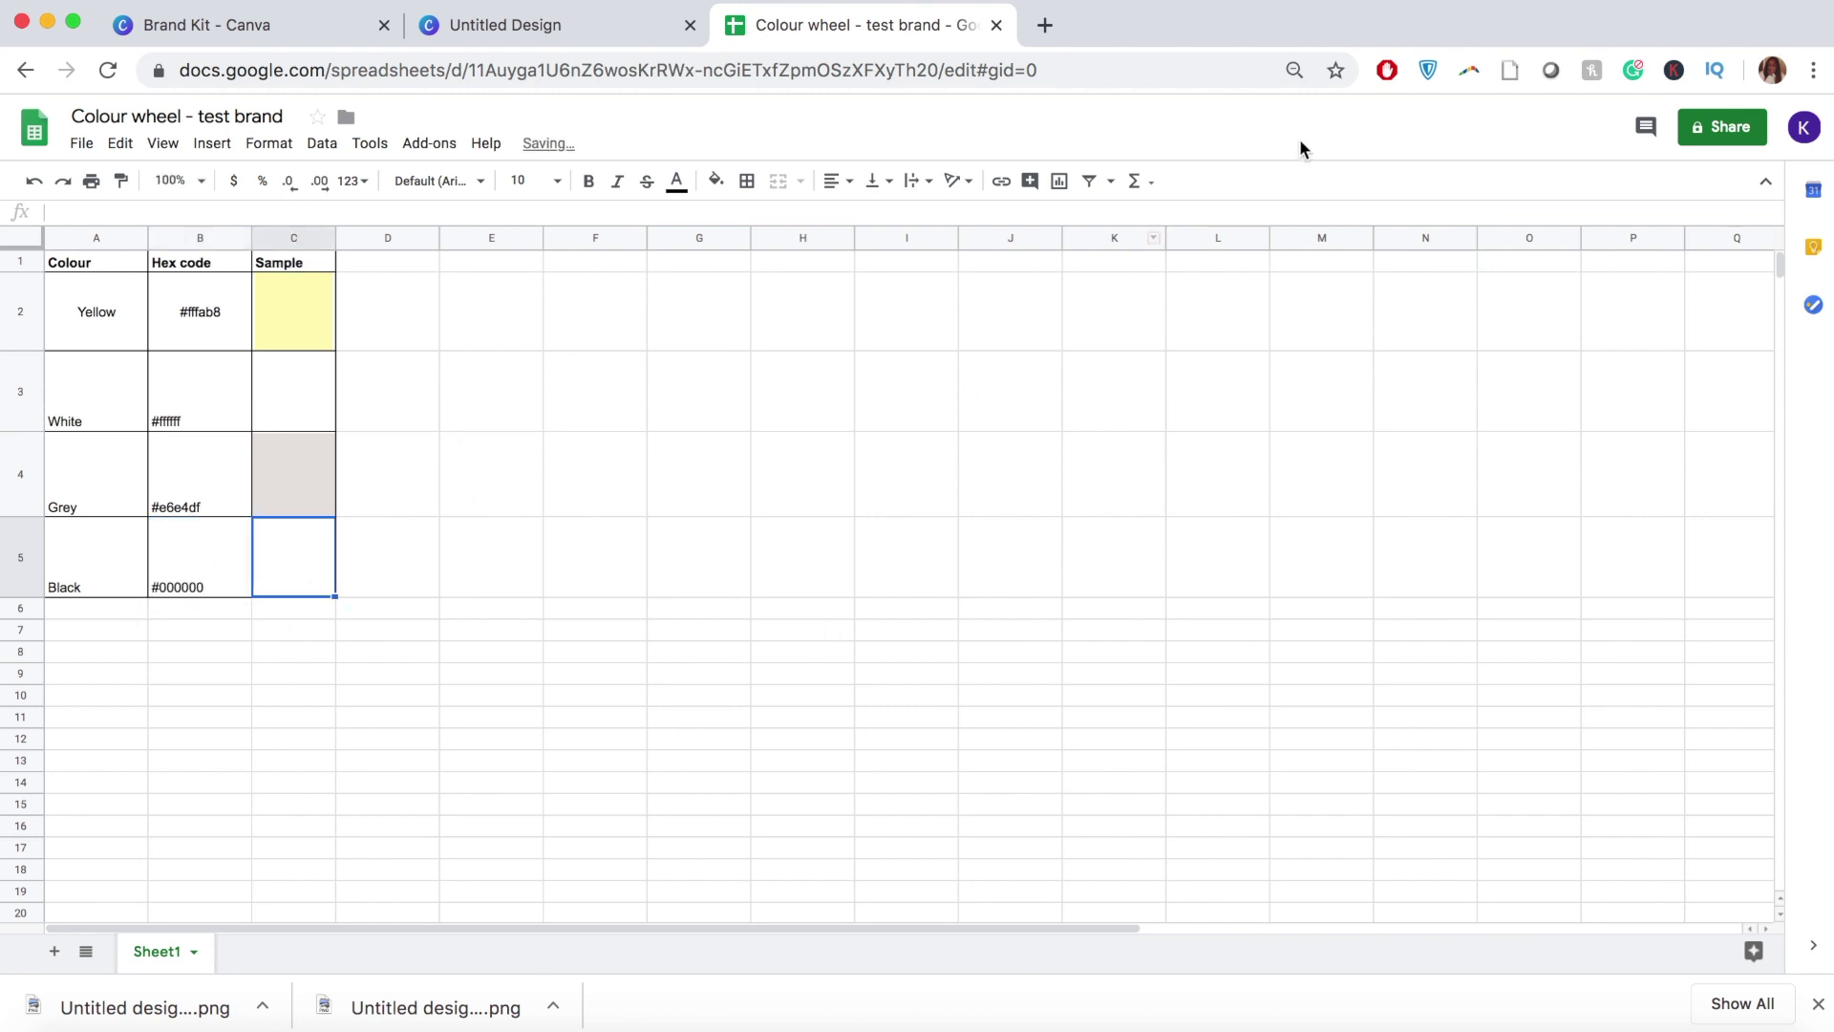
Step: Switch to the Canva logo design and download only page 3 as a PNG
left_click(553, 27)
left_click(1700, 143)
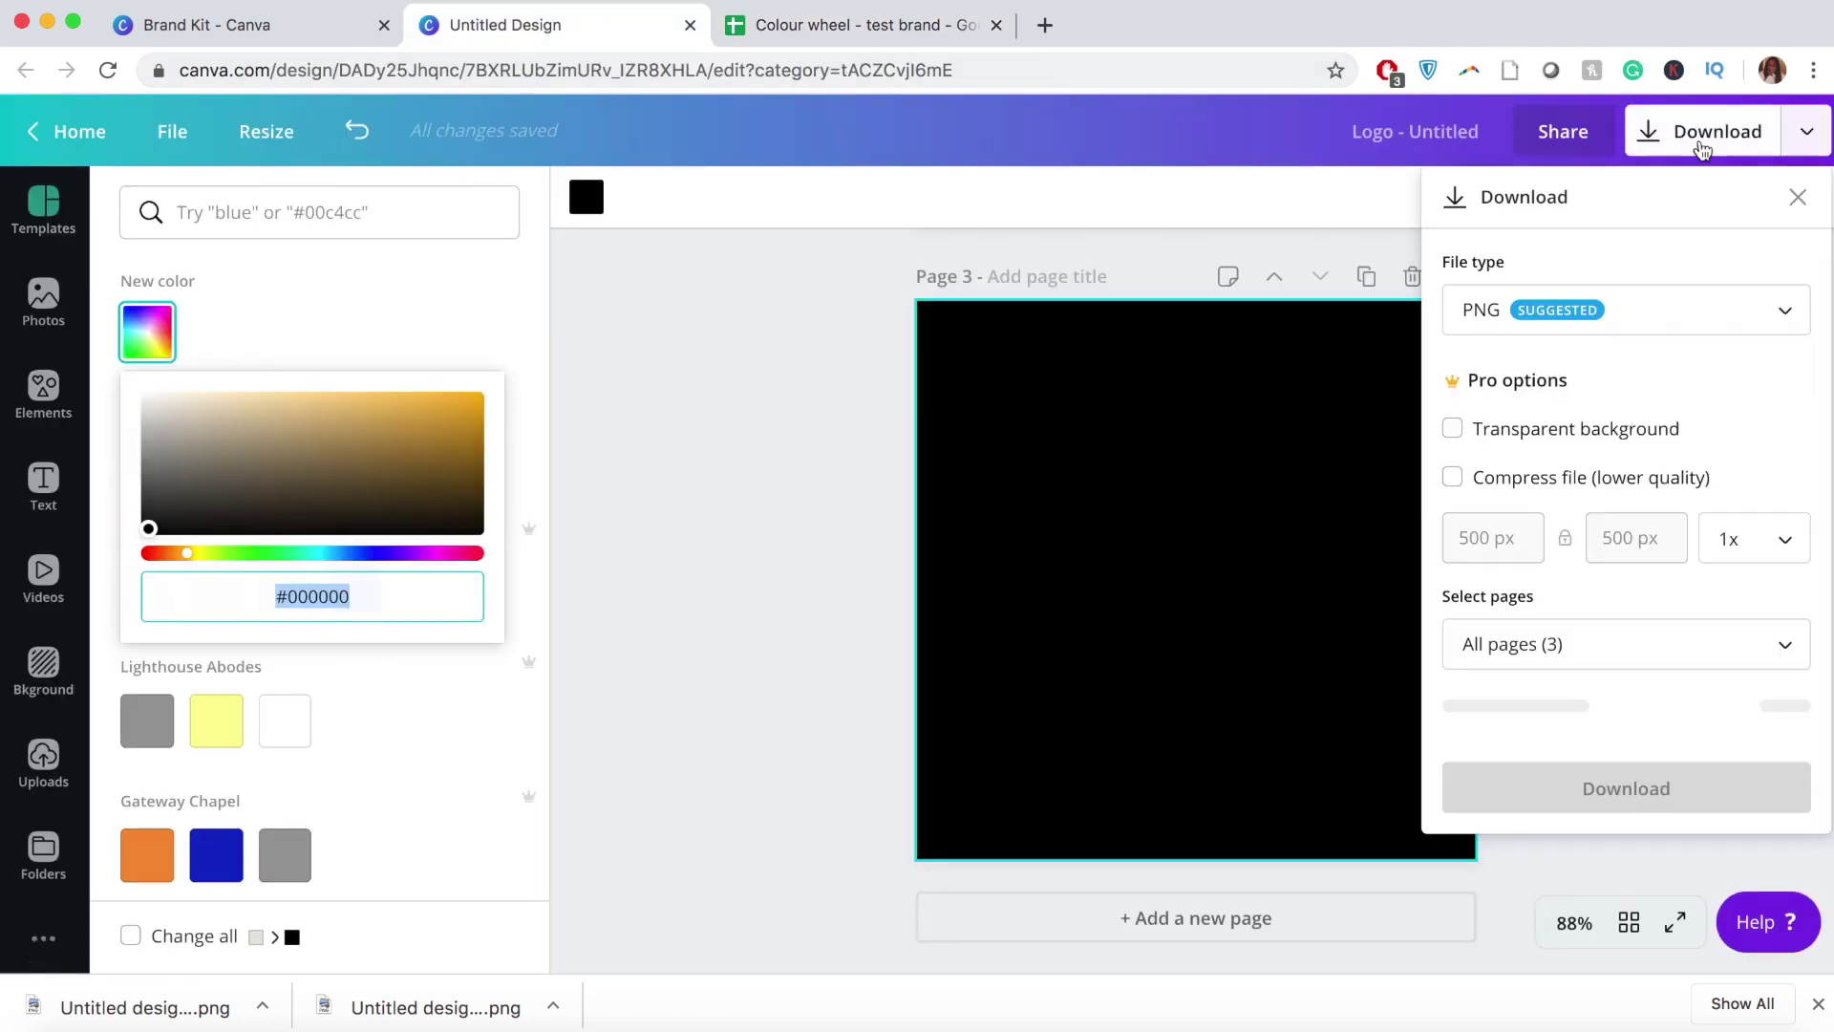
left_click(1661, 645)
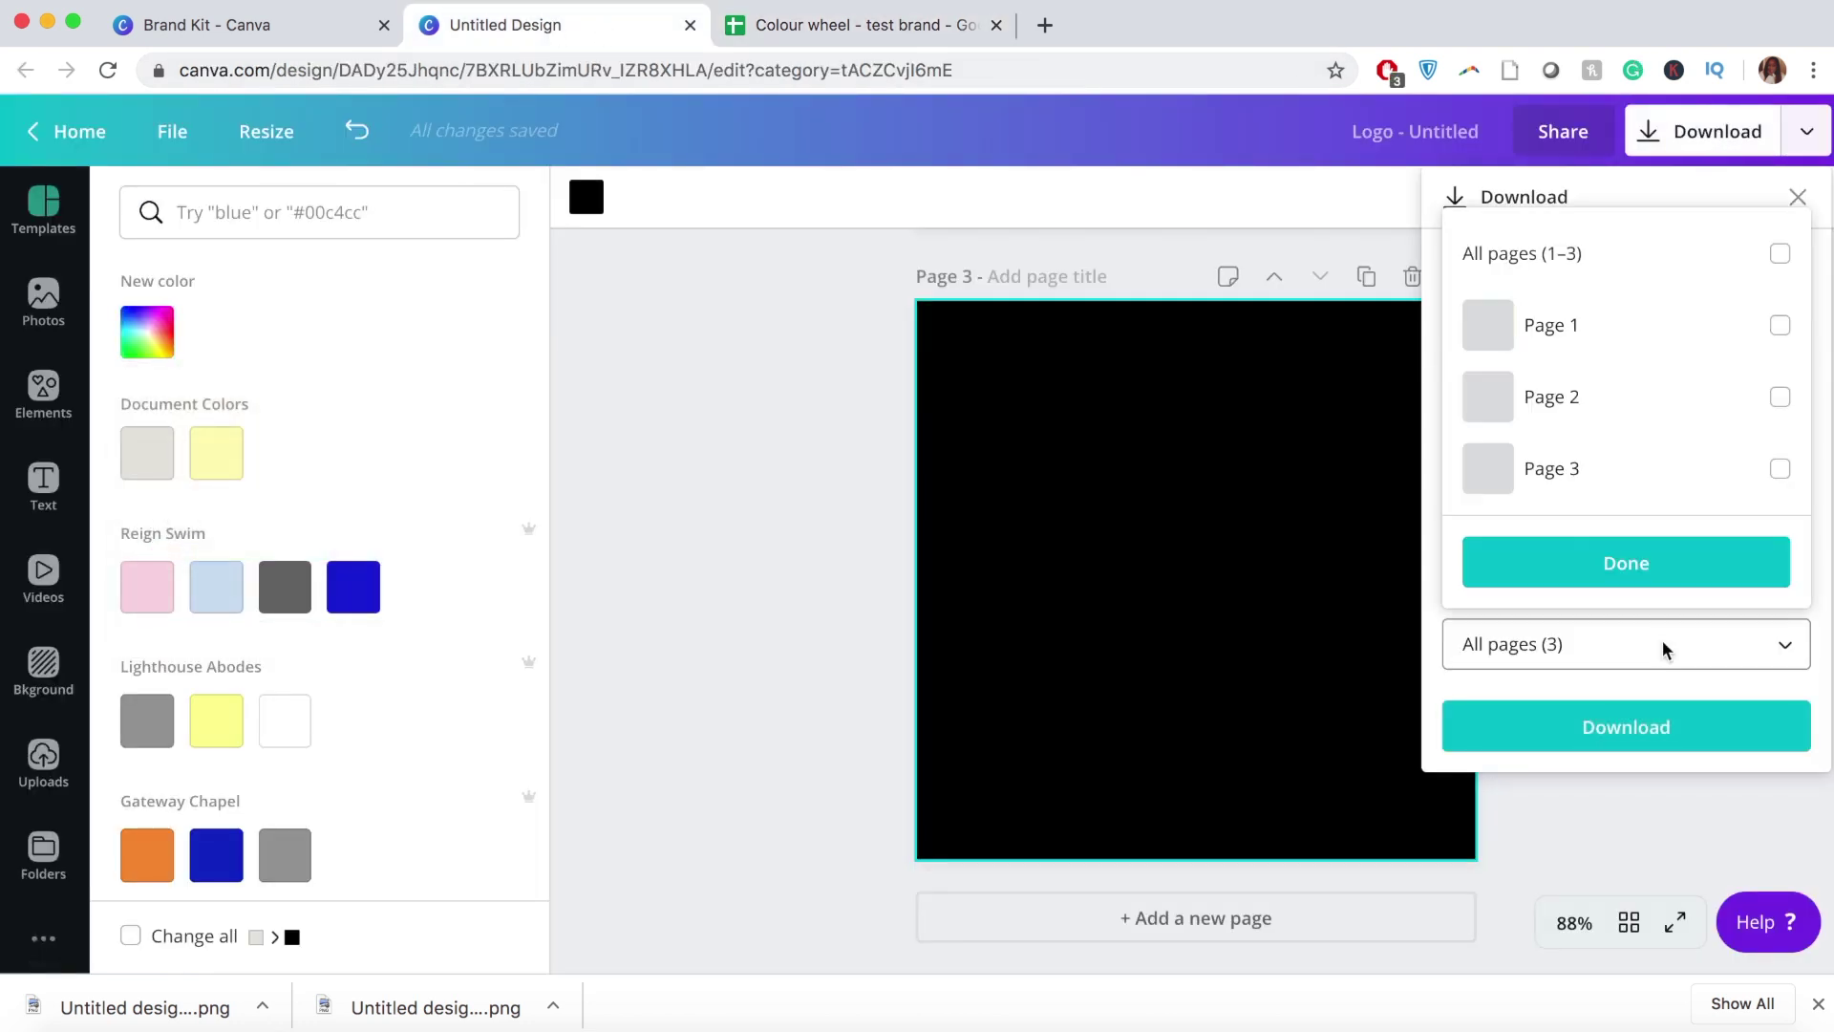
left_click(1683, 491)
left_click(1650, 561)
left_click(1611, 736)
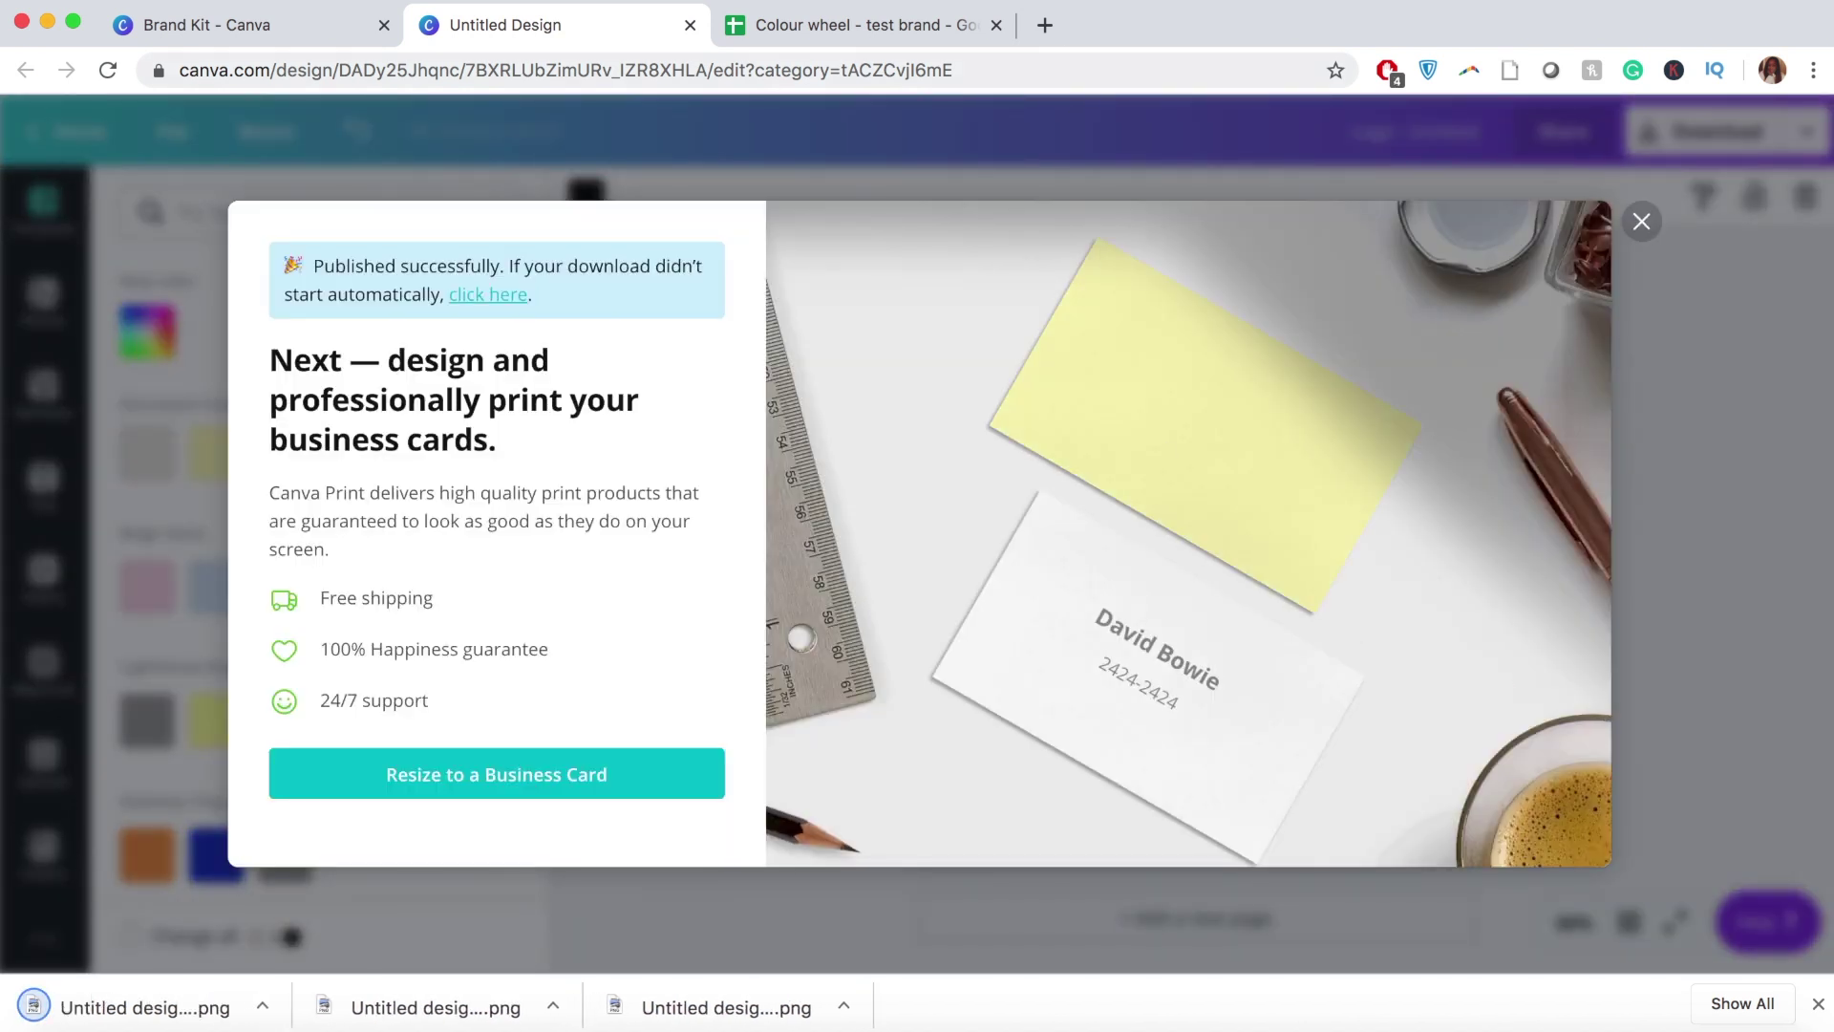
Step: Switch to the colour wheel spreadsheet and insert "Untitled design (9).png" from Downloads as an in-cell image in C5
left_click(864, 28)
left_click(212, 143)
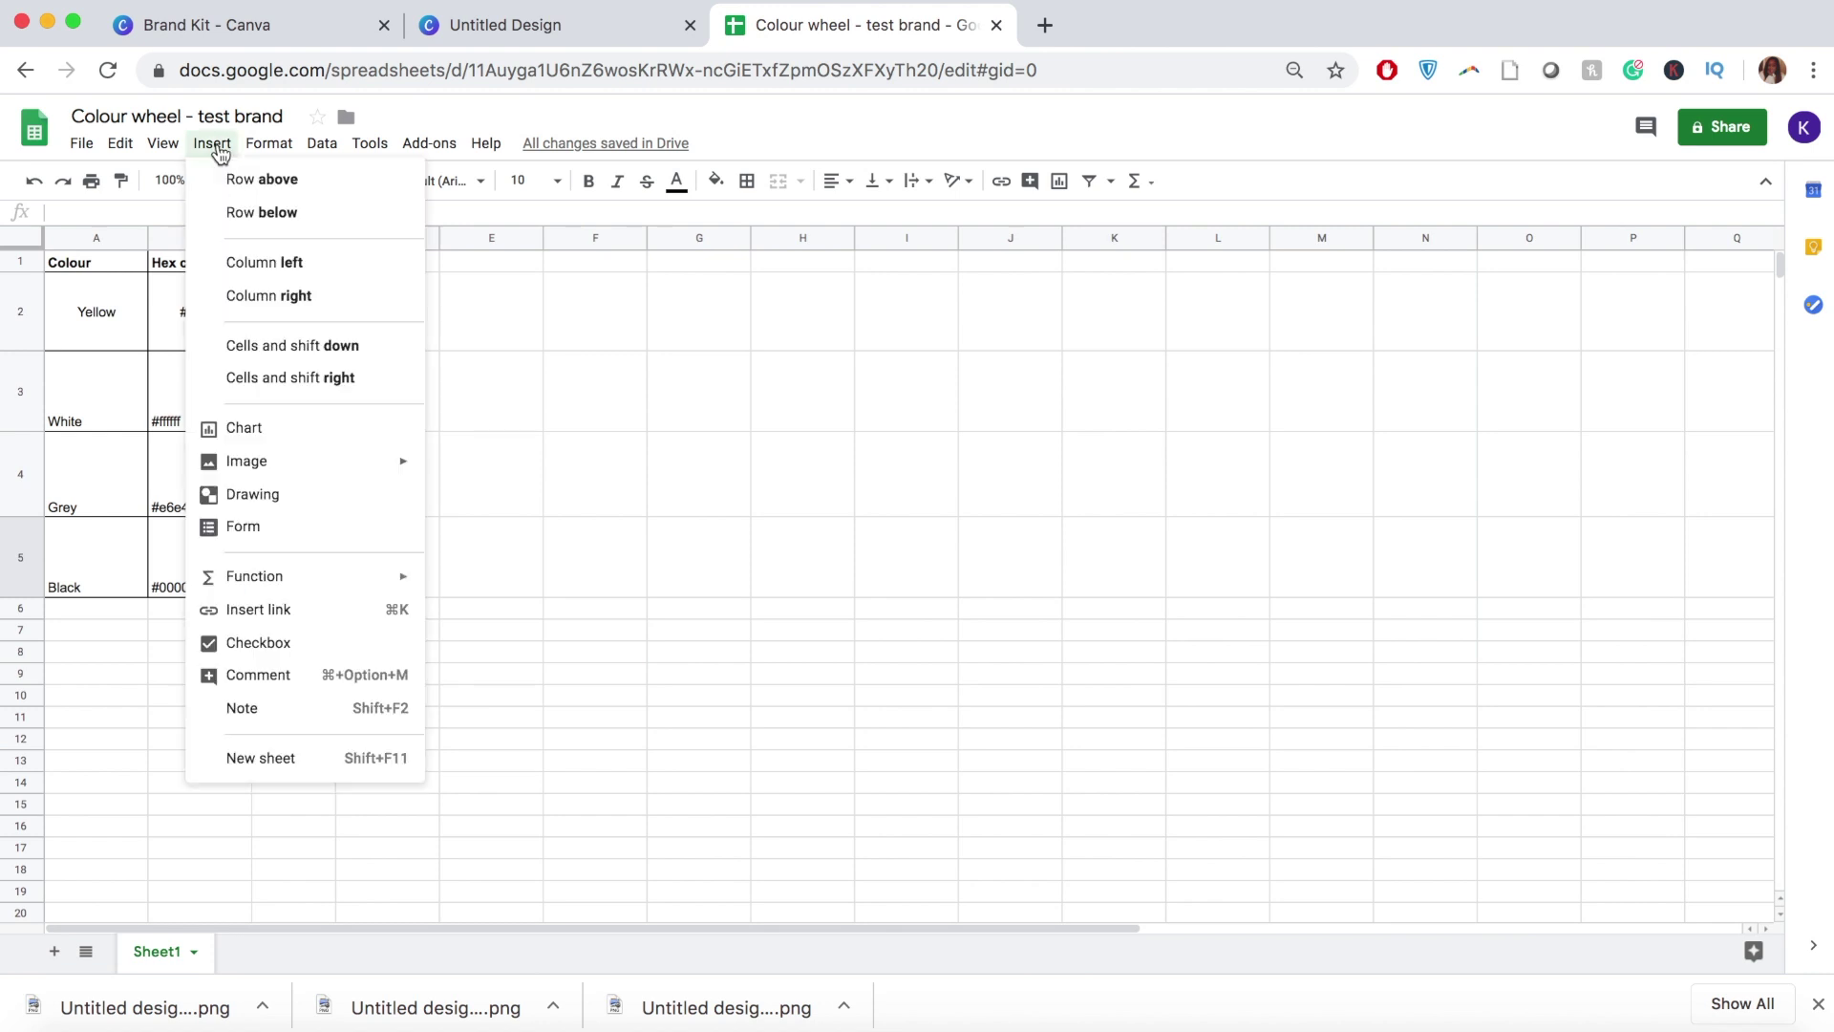
mouse_move(305, 476)
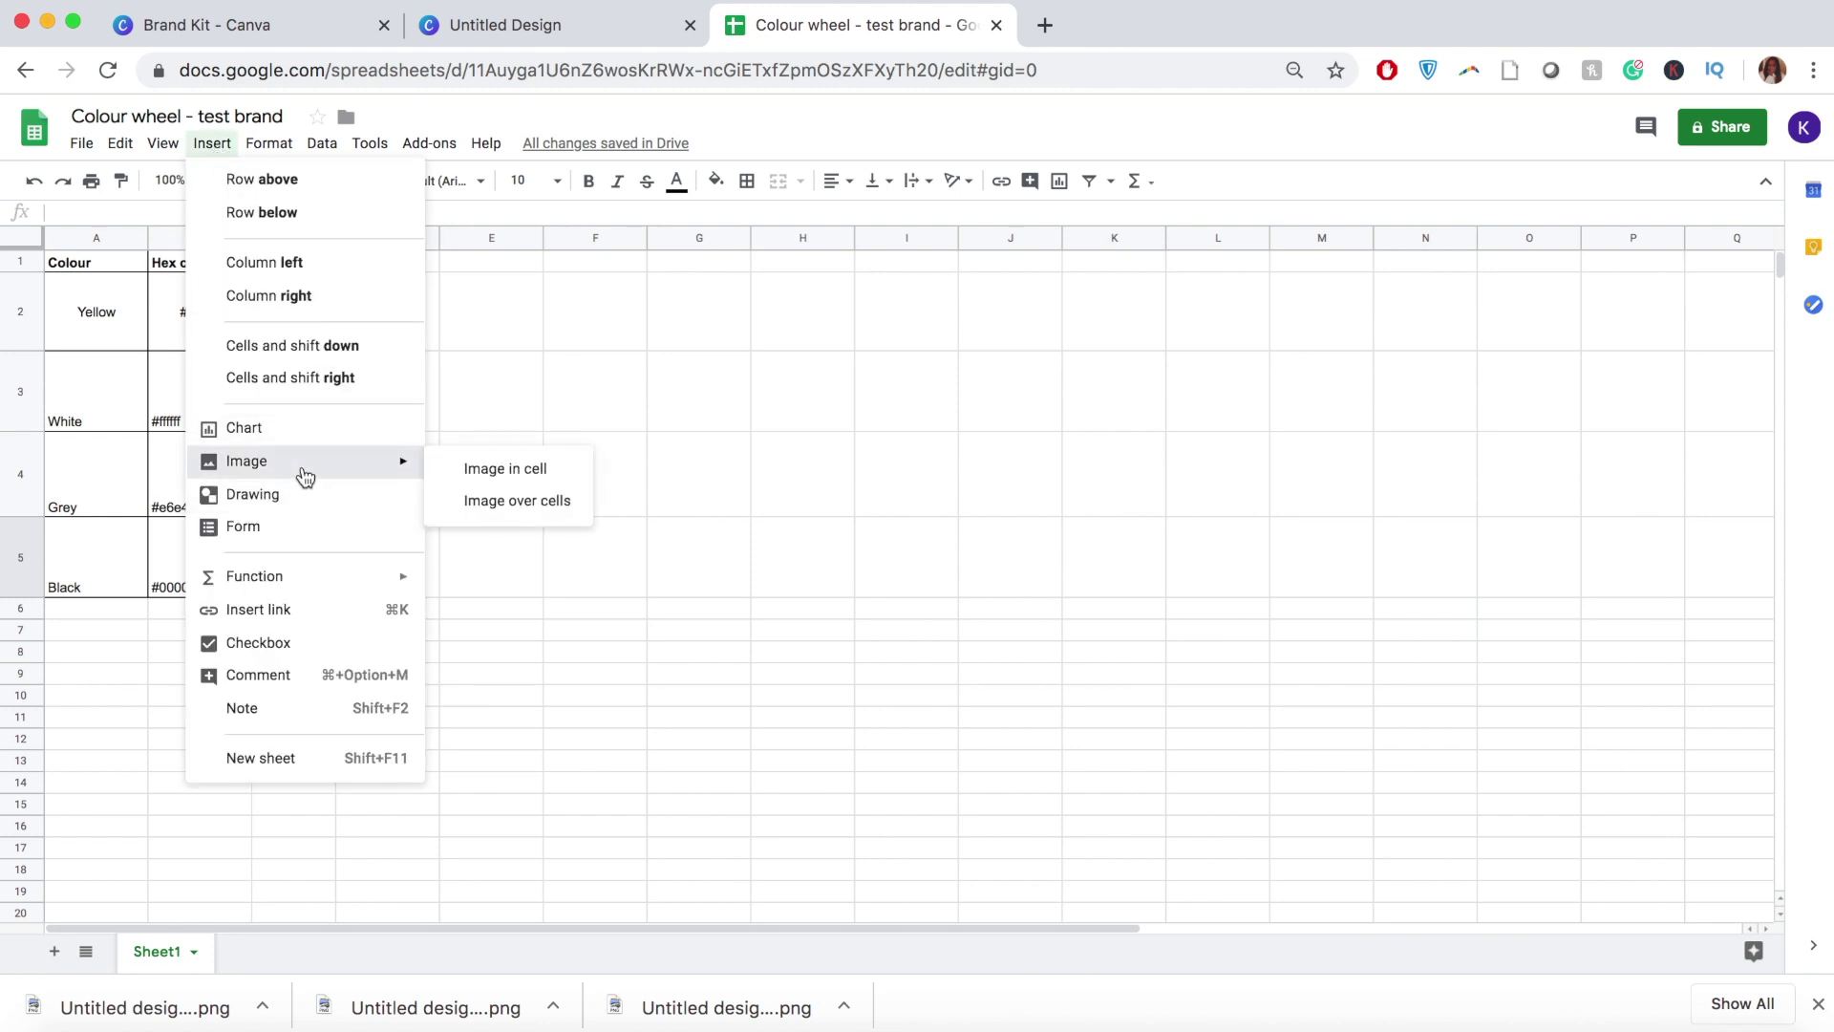
left_click(467, 468)
left_click(941, 588)
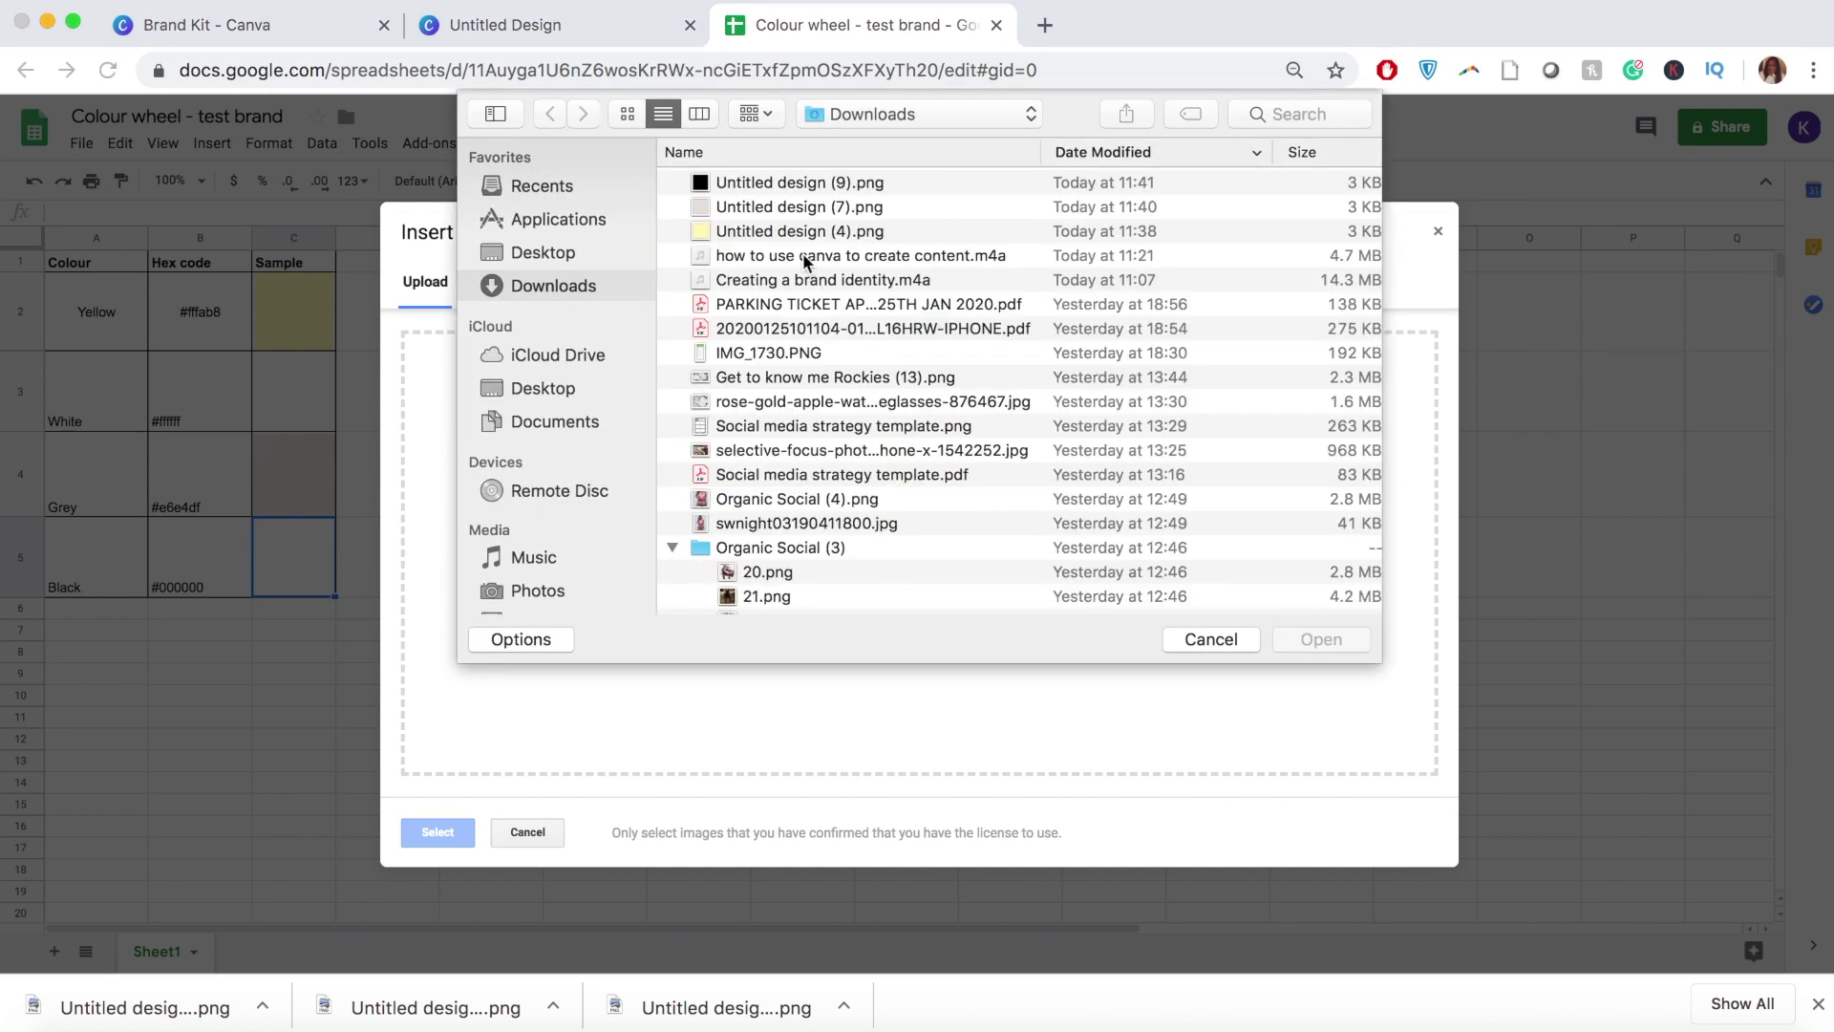
left_click(846, 190)
left_click(1288, 635)
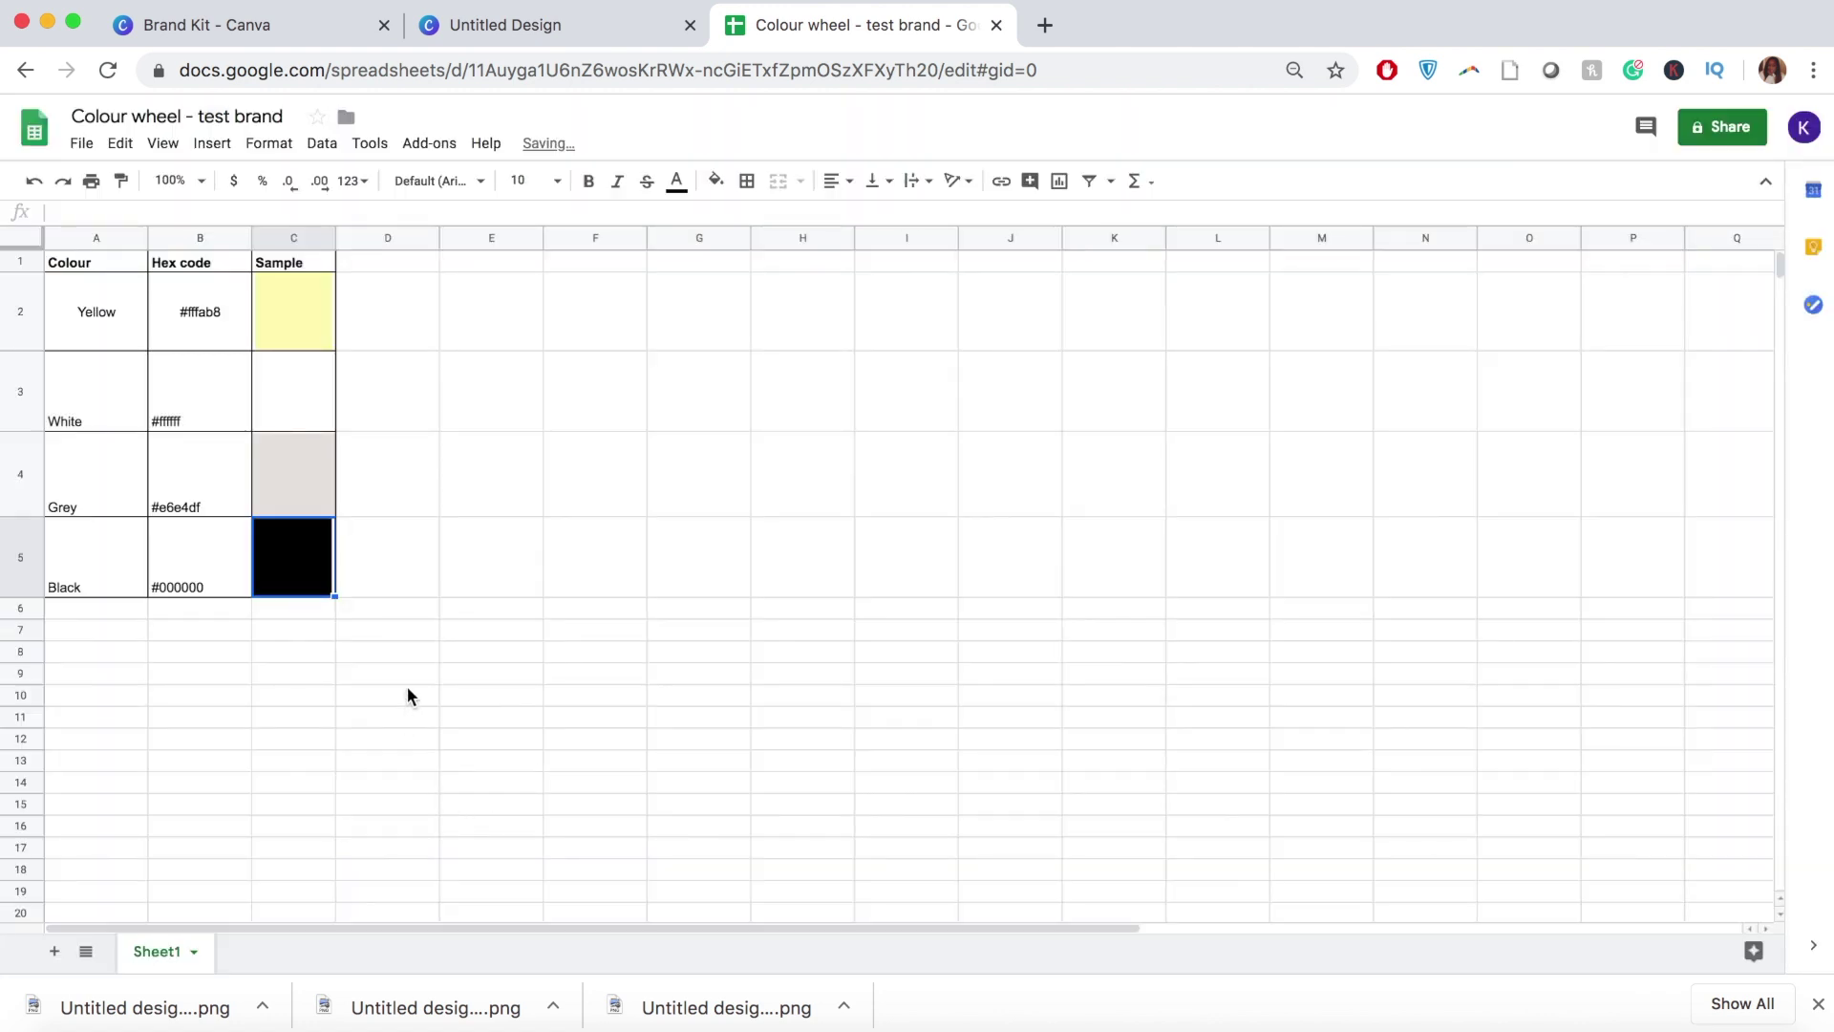
left_click(397, 559)
left_click(314, 559)
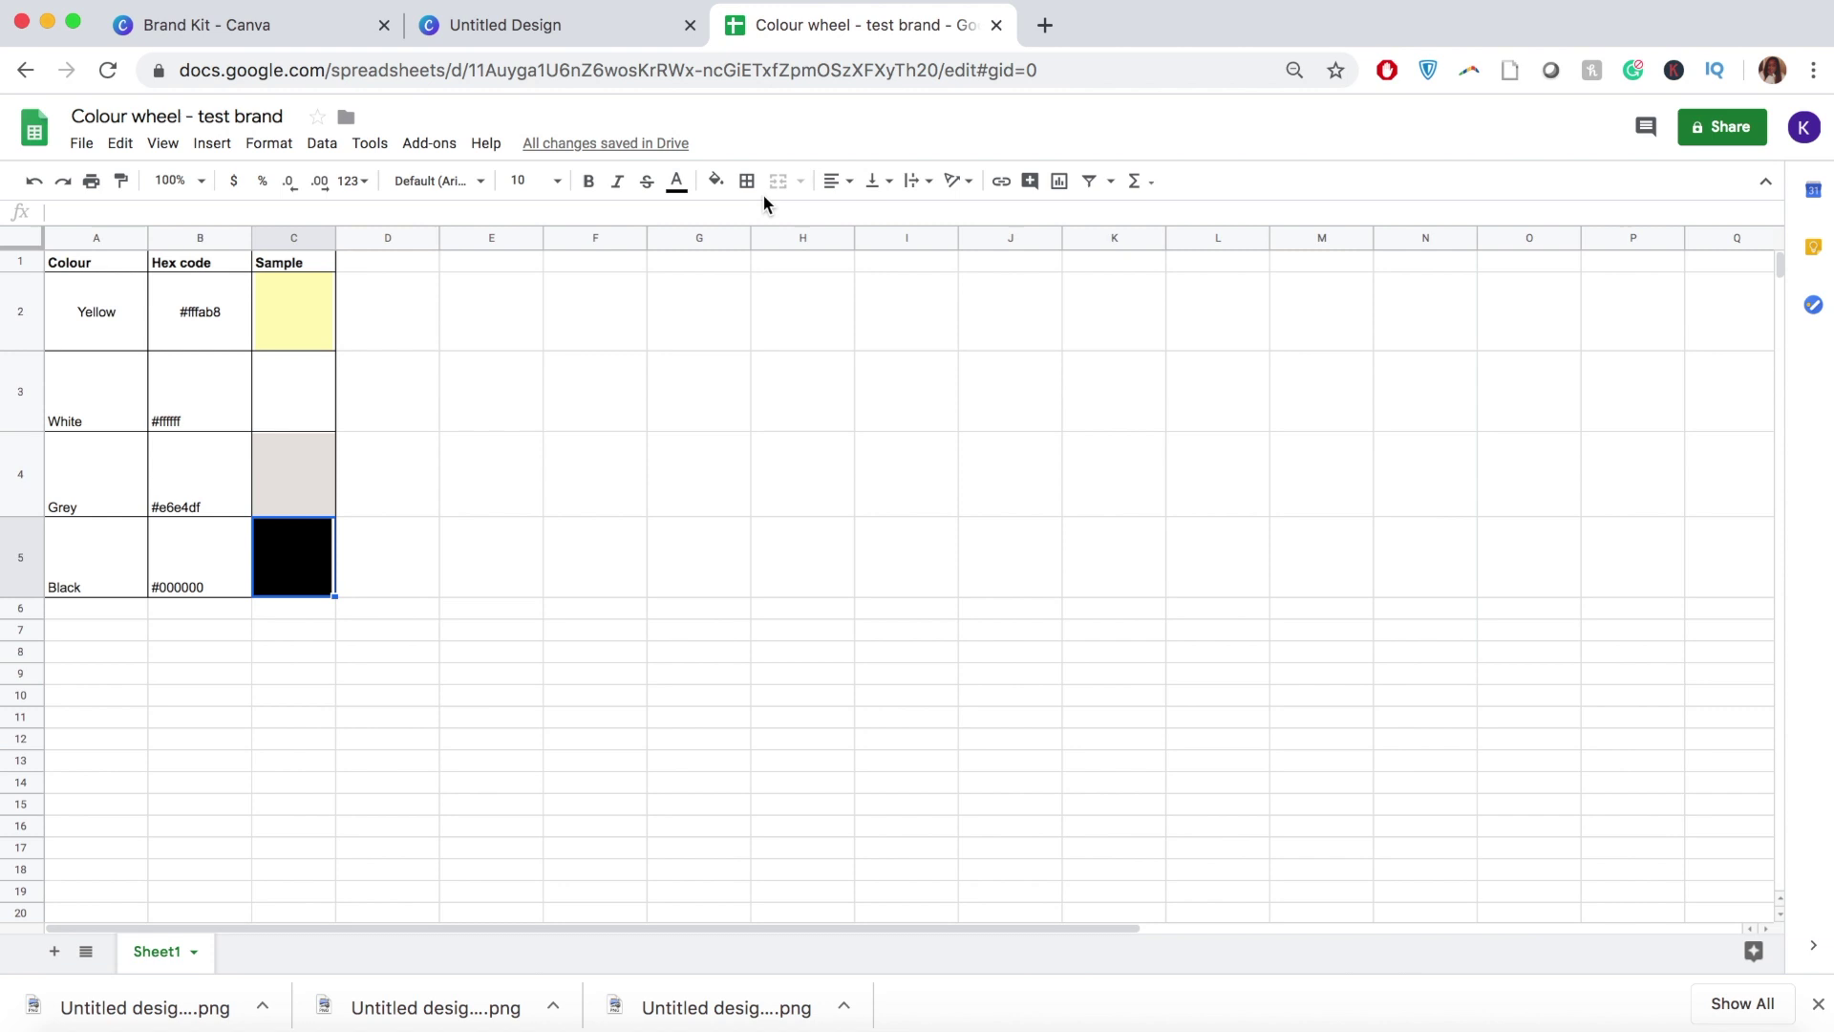
Step: Centre the colour names and hex codes in A3:B5 horizontally and align them to the middle vertically
left_click(192, 552)
left_click_drag(191, 542, 90, 384)
left_click(841, 181)
left_click(856, 214)
left_click(875, 181)
left_click(902, 217)
left_click(819, 361)
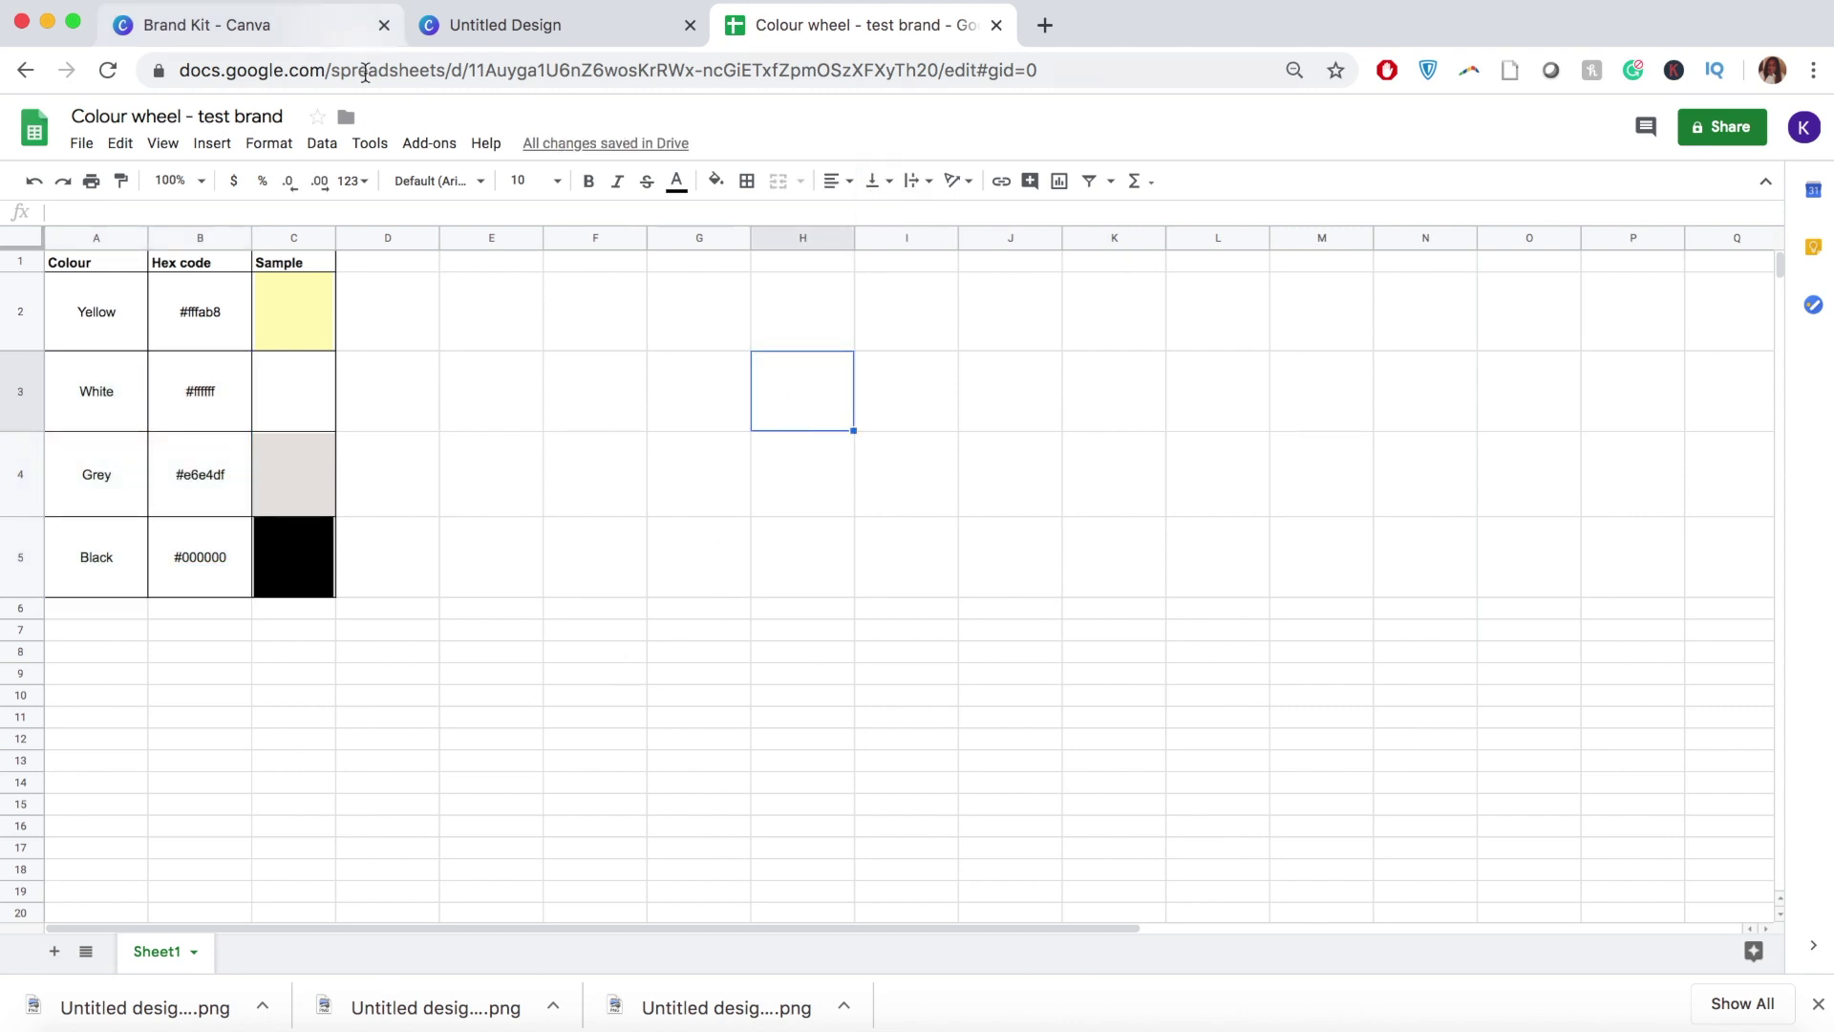
Step: Change the green swatch in the Canva Brand Kit's Test colour palette to #fffab8, copying the code from spreadsheet cell B2
left_click(291, 34)
scroll(793, 577, "down", 1)
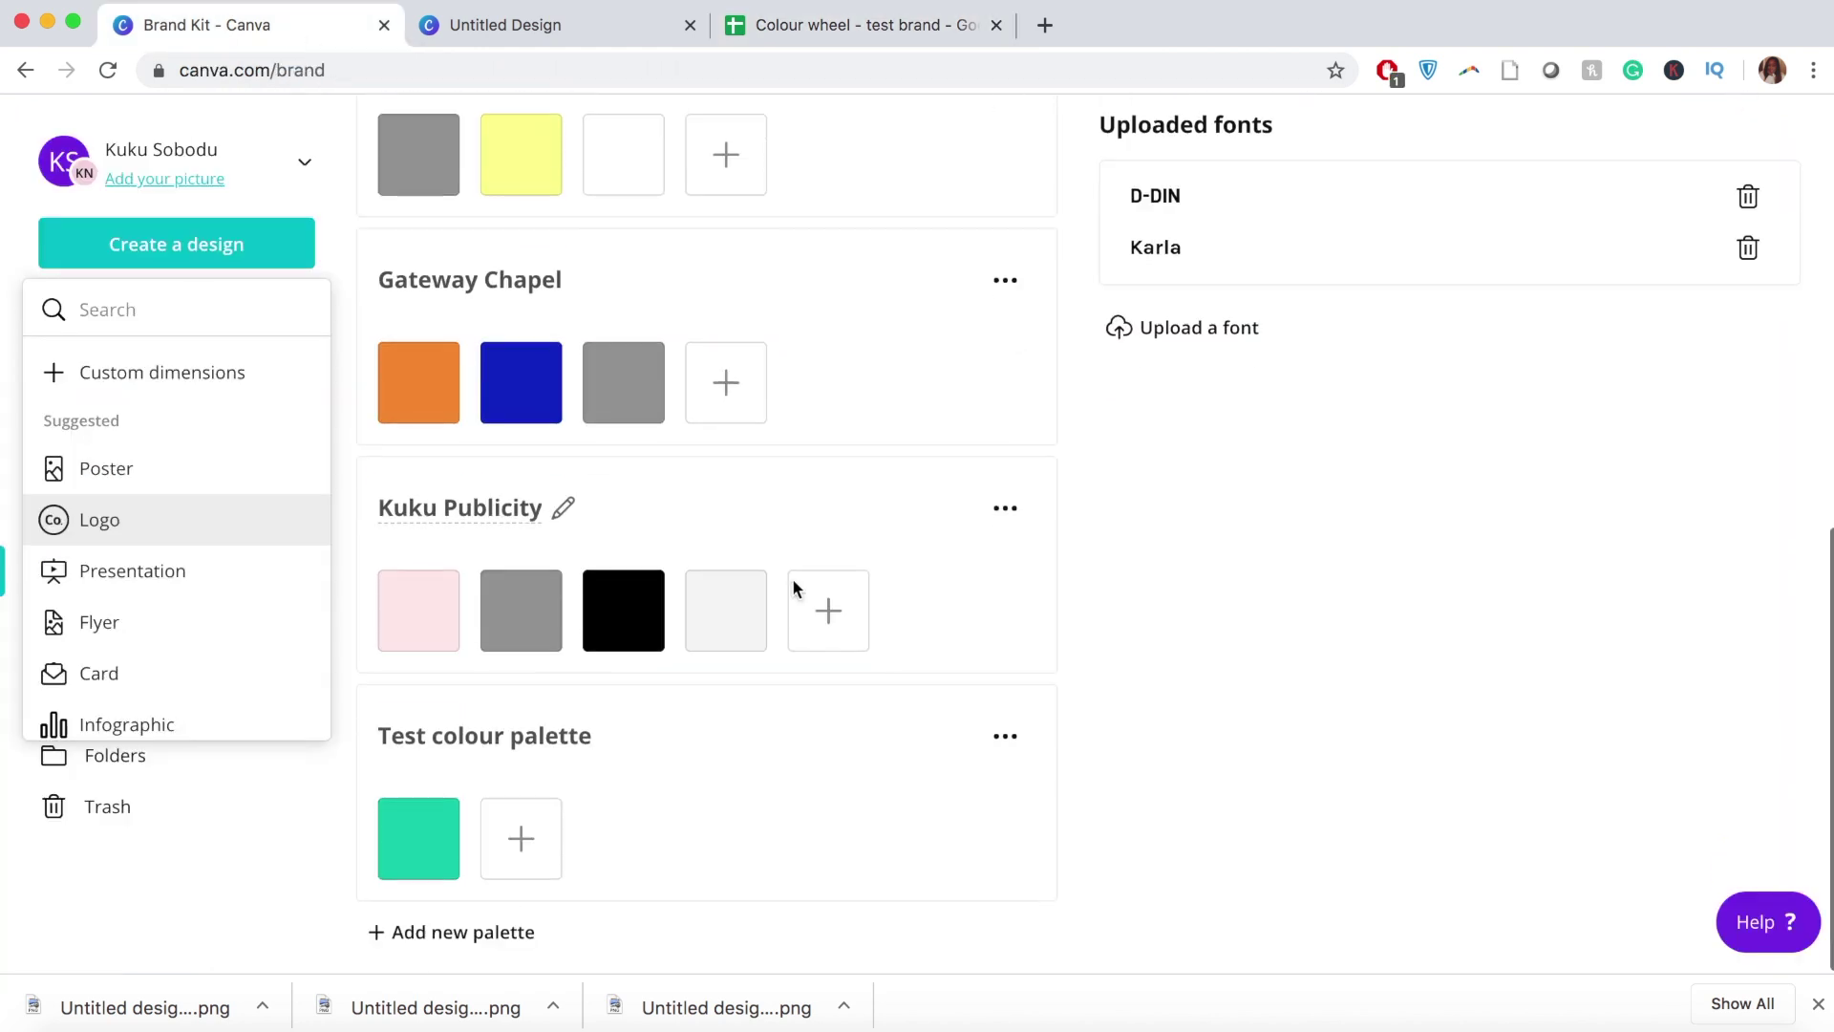
left_click(410, 860)
left_click(841, 25)
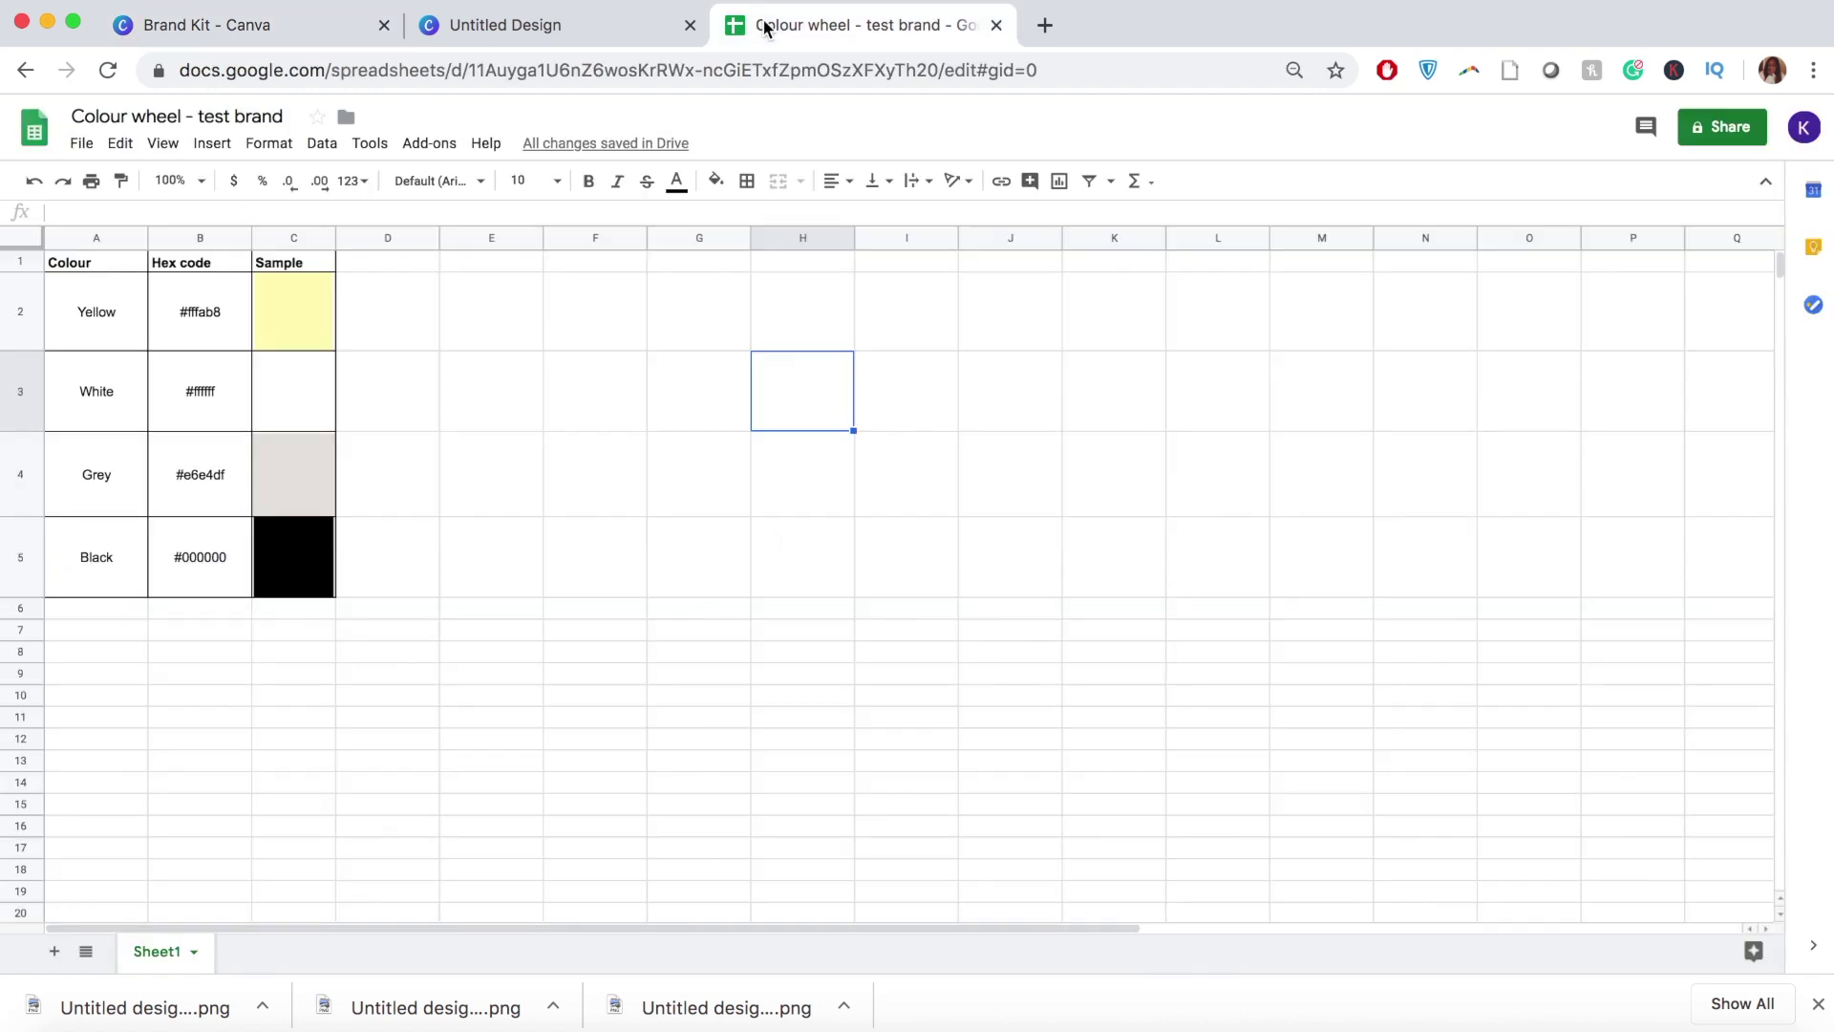
left_click(201, 313)
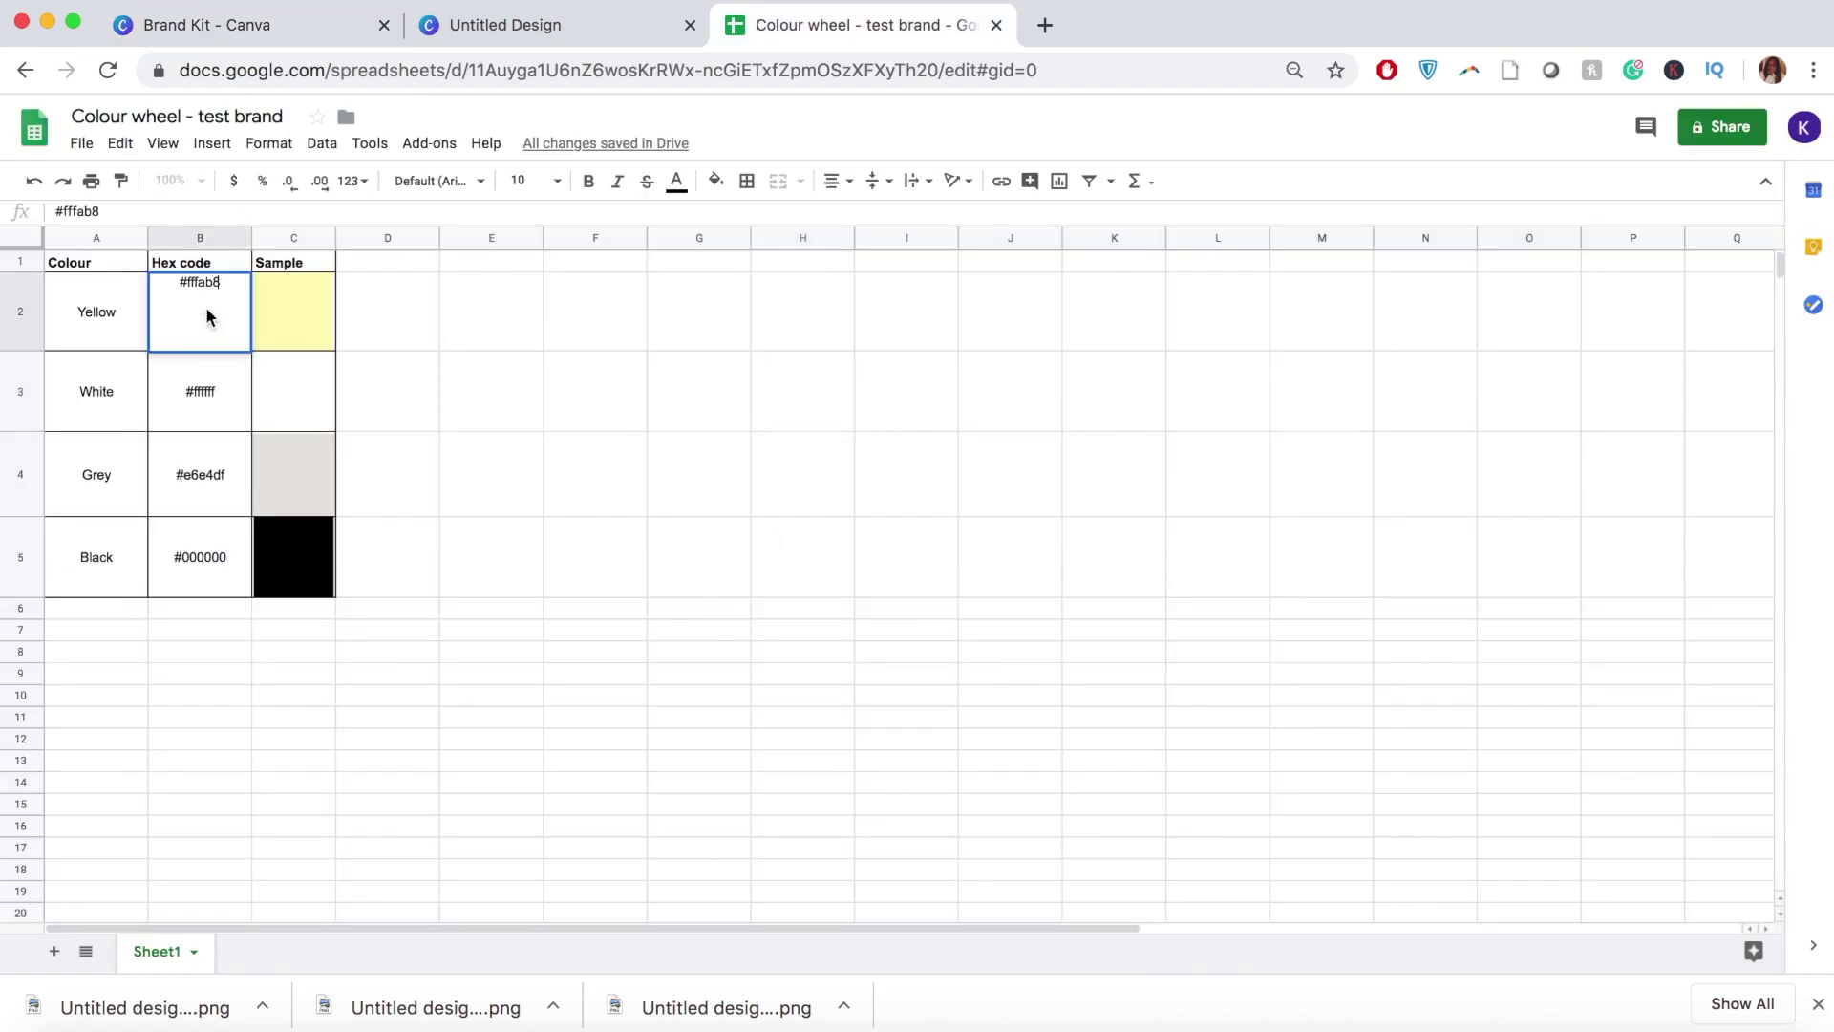
left_click_drag(115, 211, 0, 212)
key("ctrl+c")
left_click(246, 29)
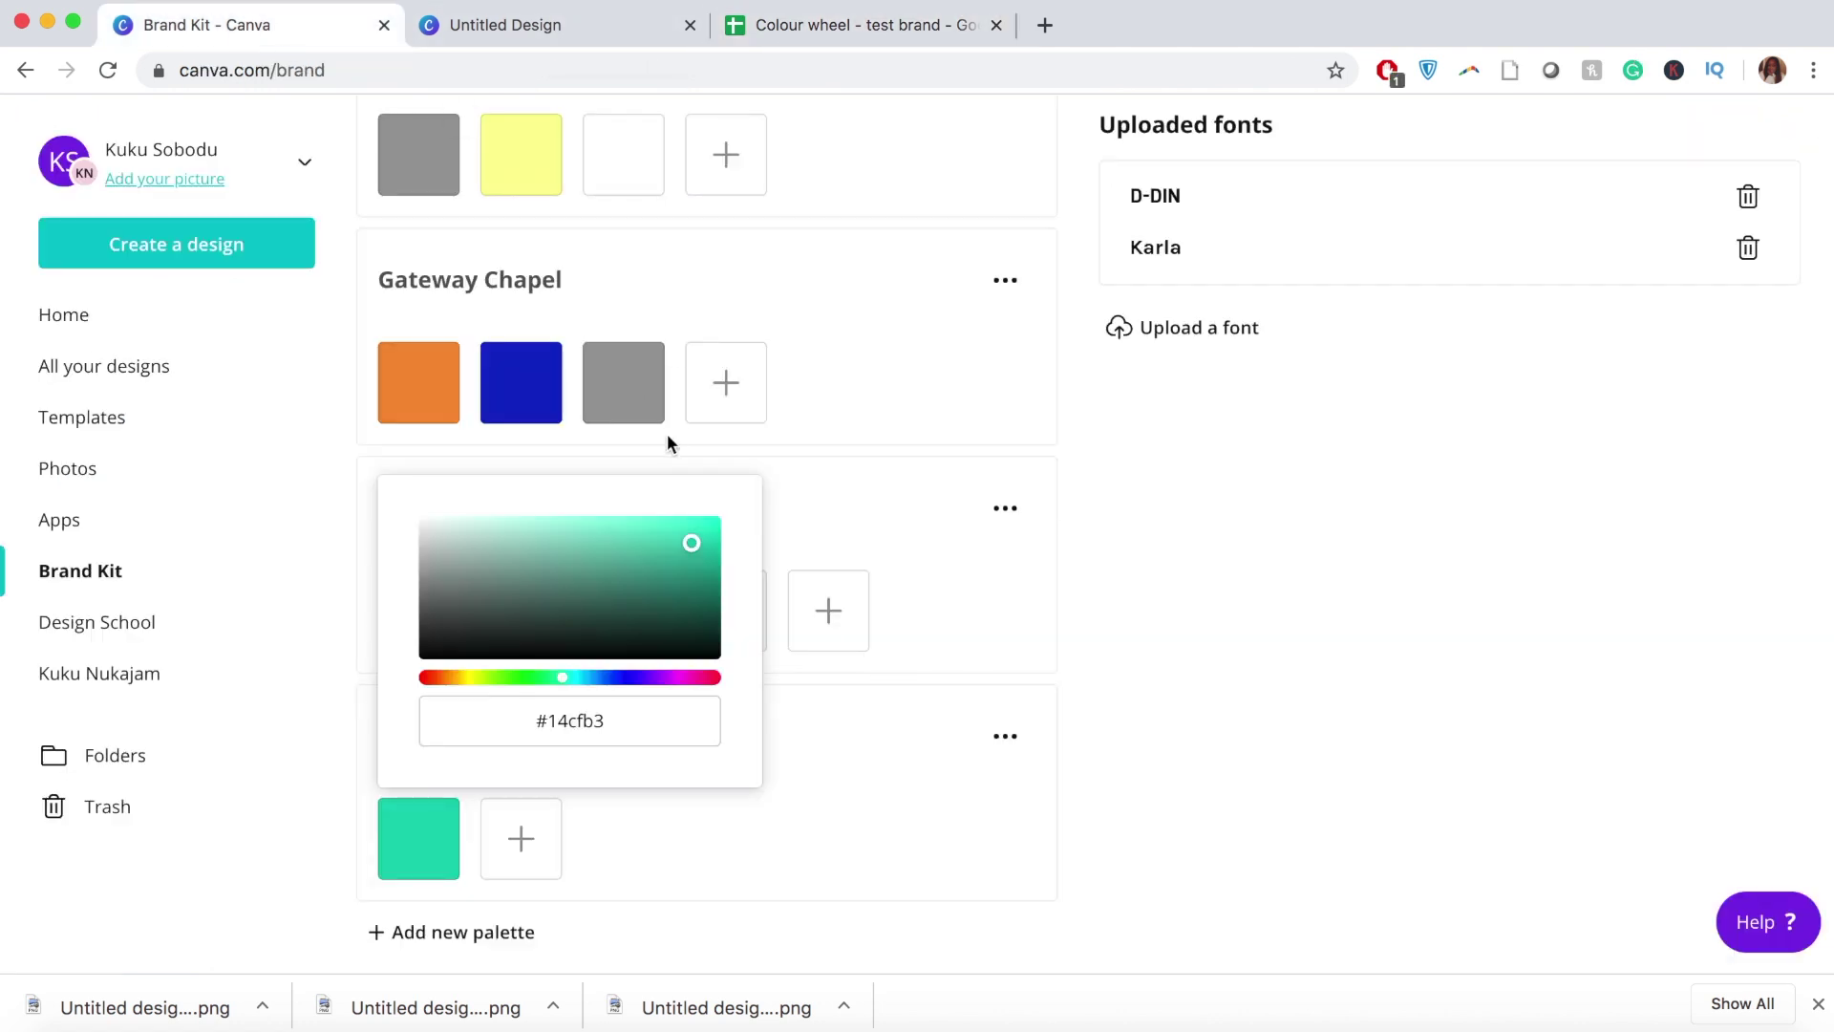
left_click(570, 719)
key("ctrl+v")
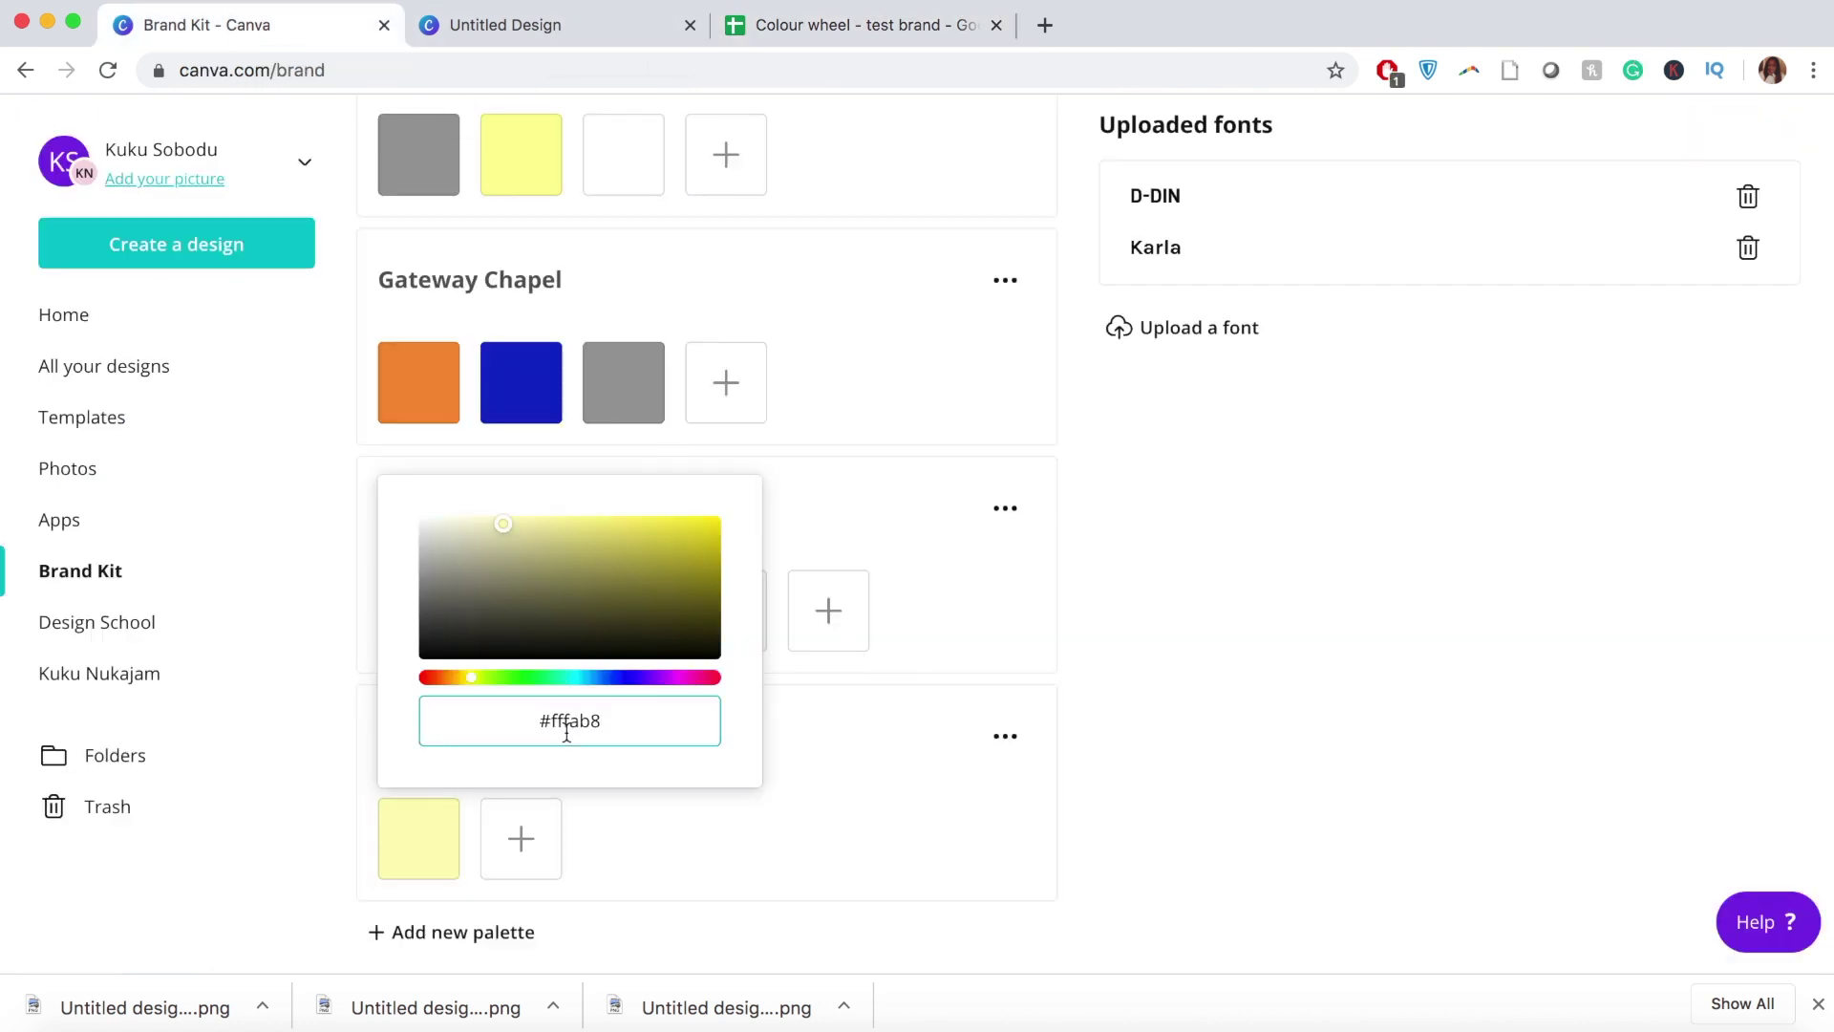
left_click(633, 840)
Step: Add a second swatch to the Test colour palette and set it to #ffffff, copying the code from spreadsheet cell B3
left_click(521, 838)
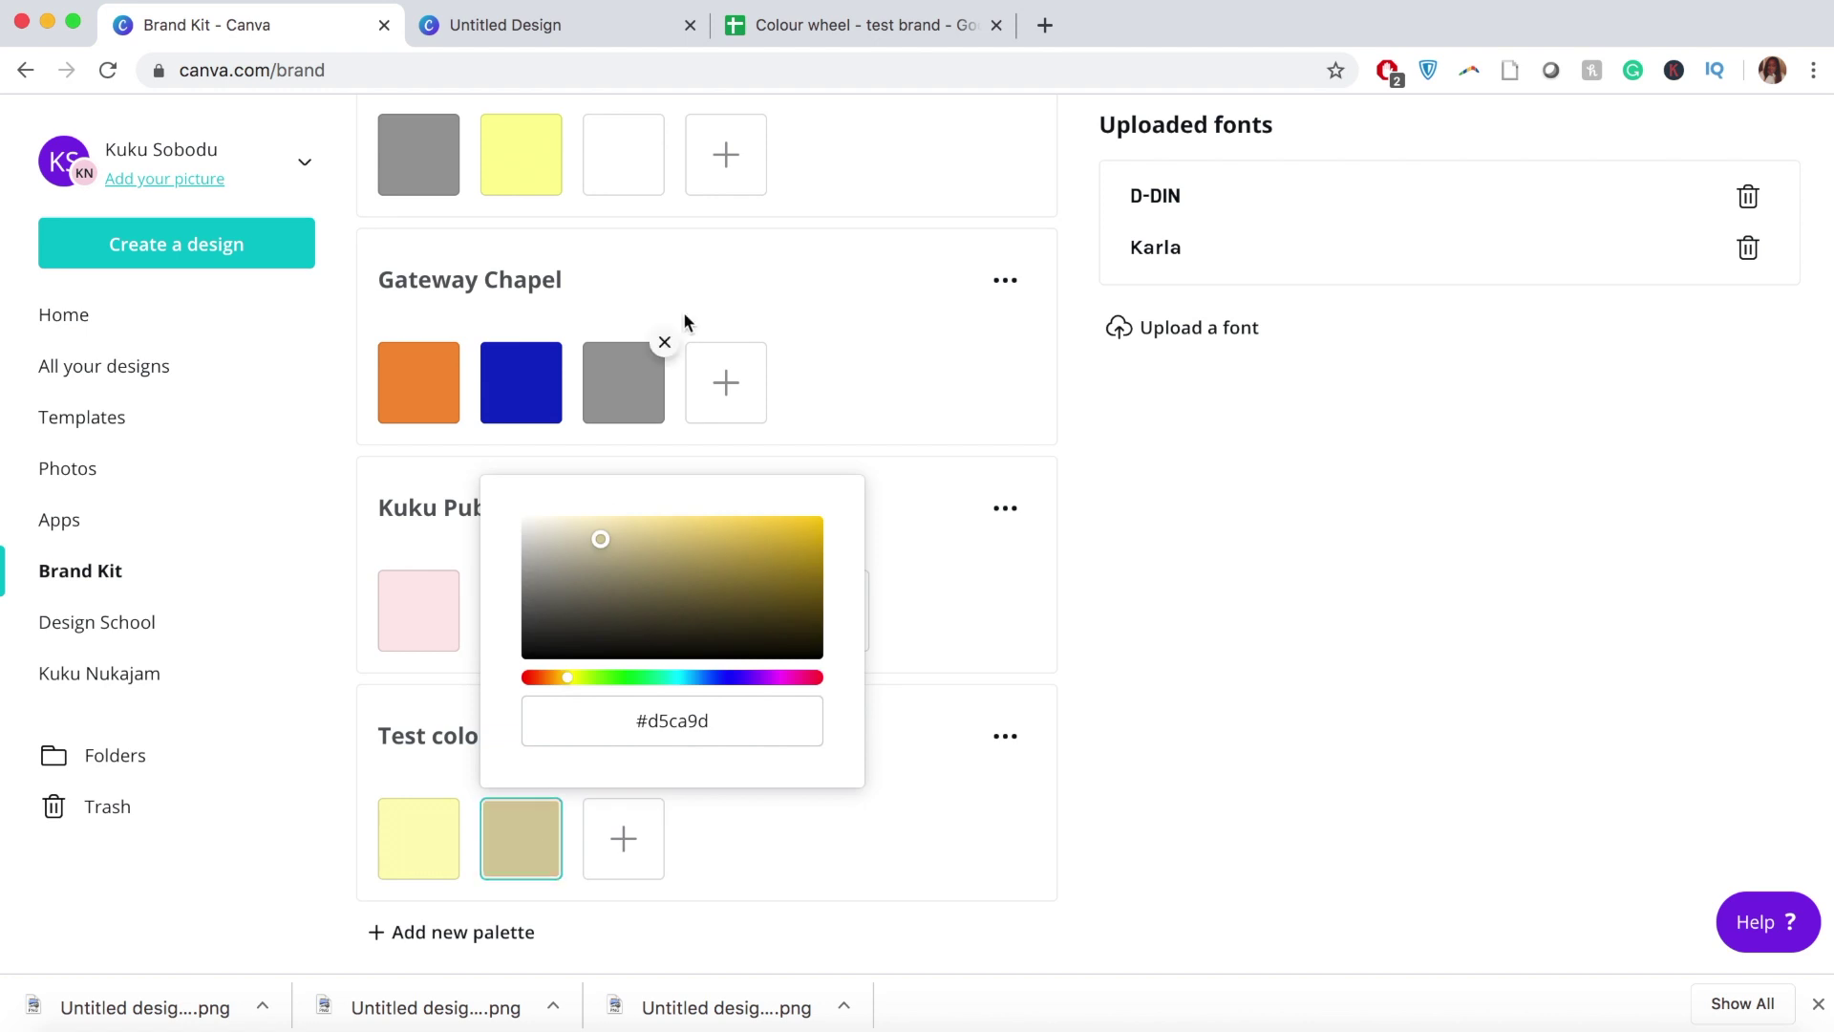
left_click(802, 27)
left_click(231, 404)
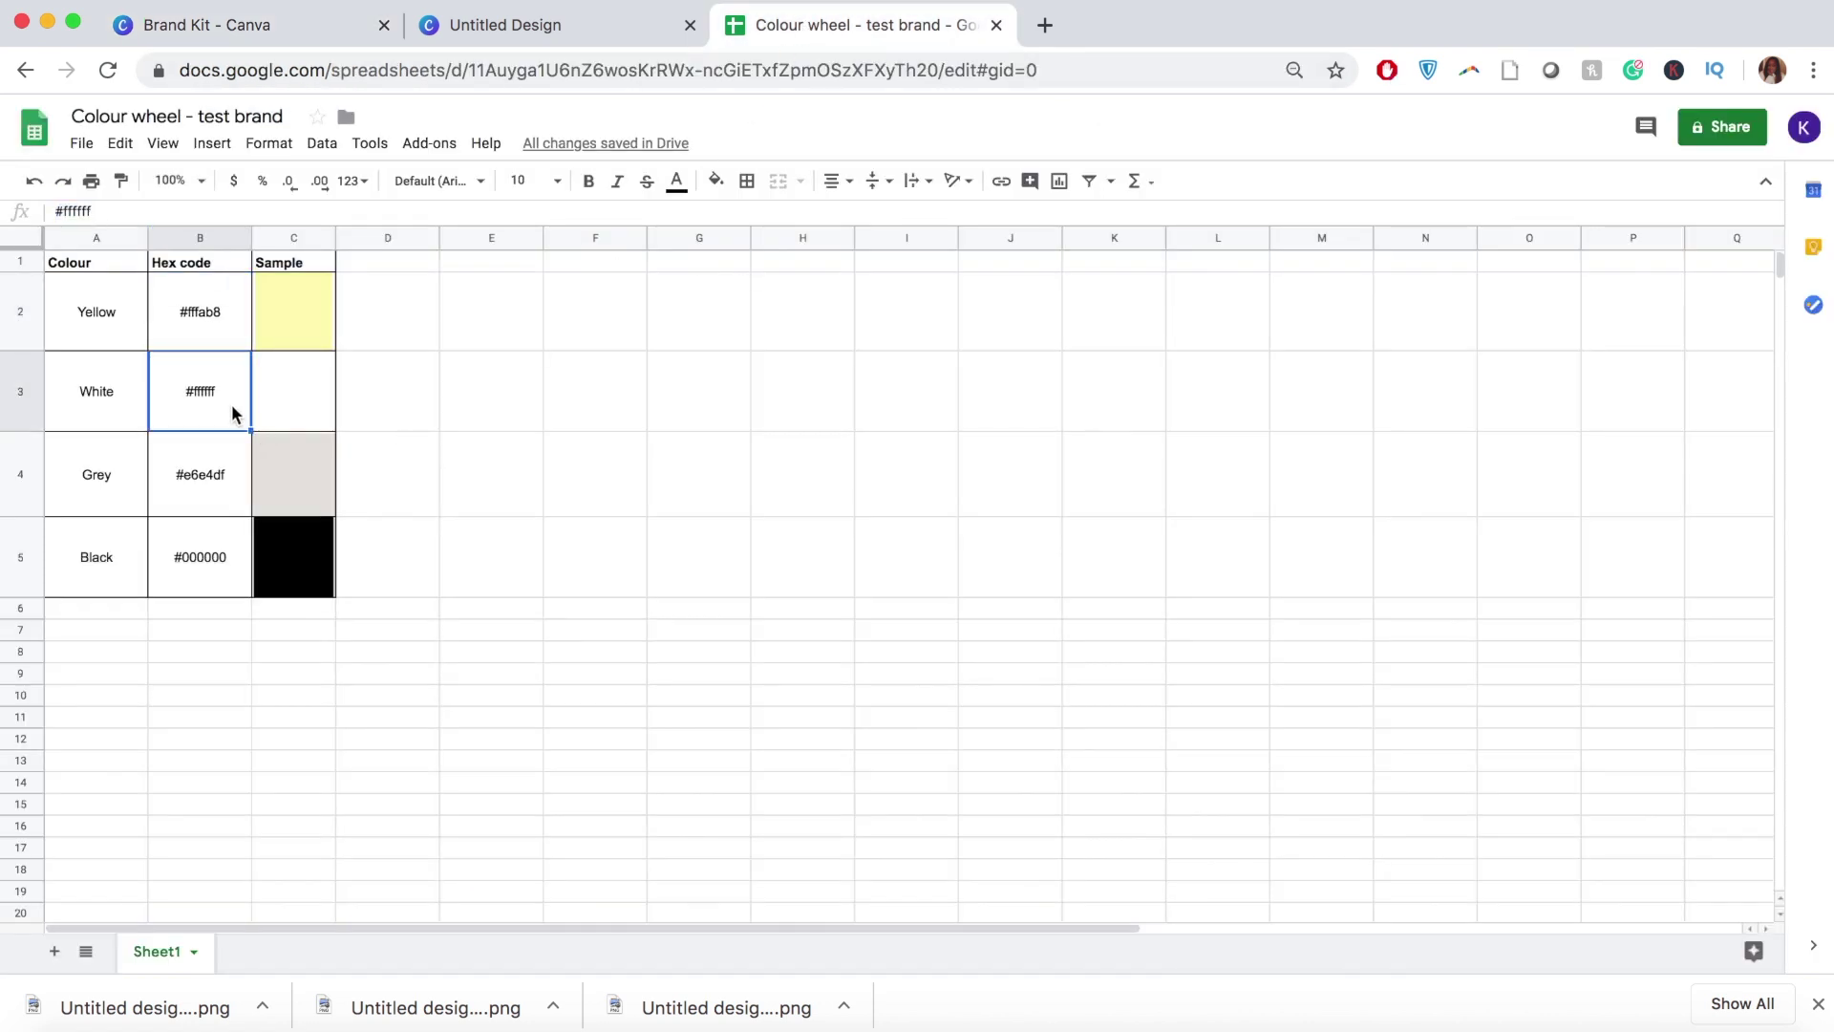
left_click(60, 214)
key("super+a")
key("super+c")
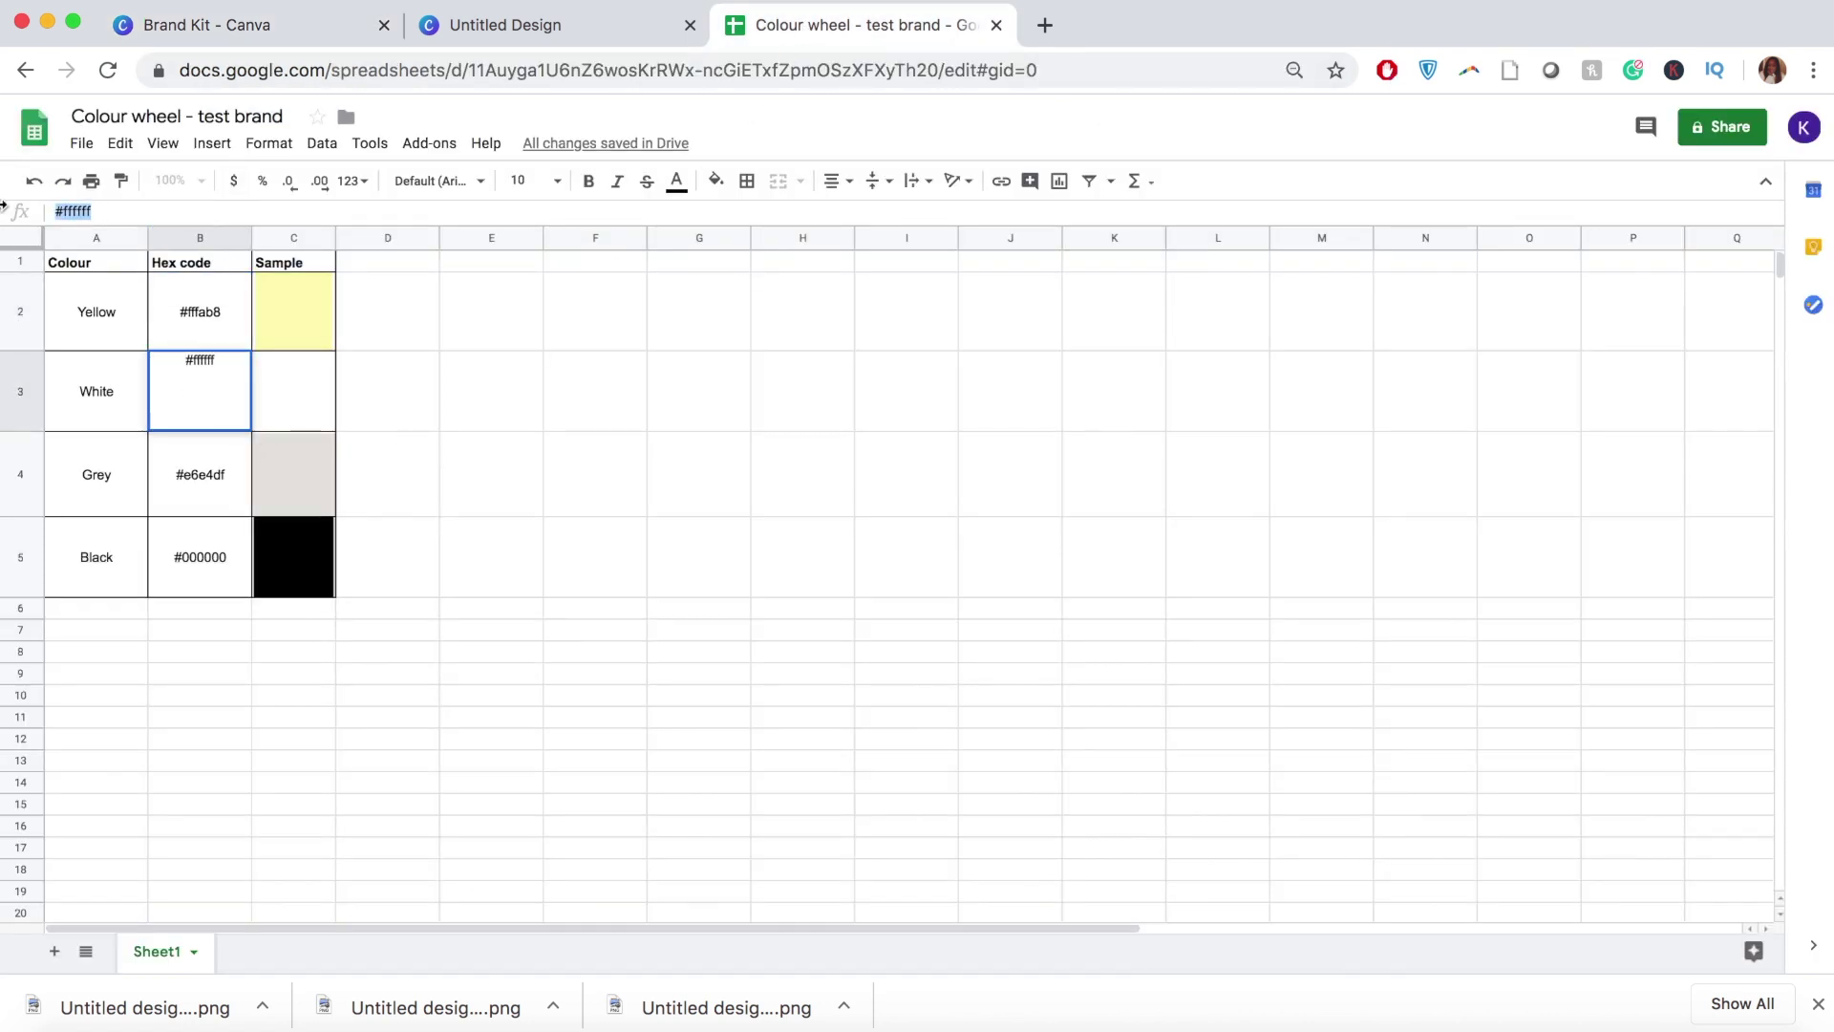
left_click(262, 25)
left_click(614, 717)
key("super+v")
left_click(802, 925)
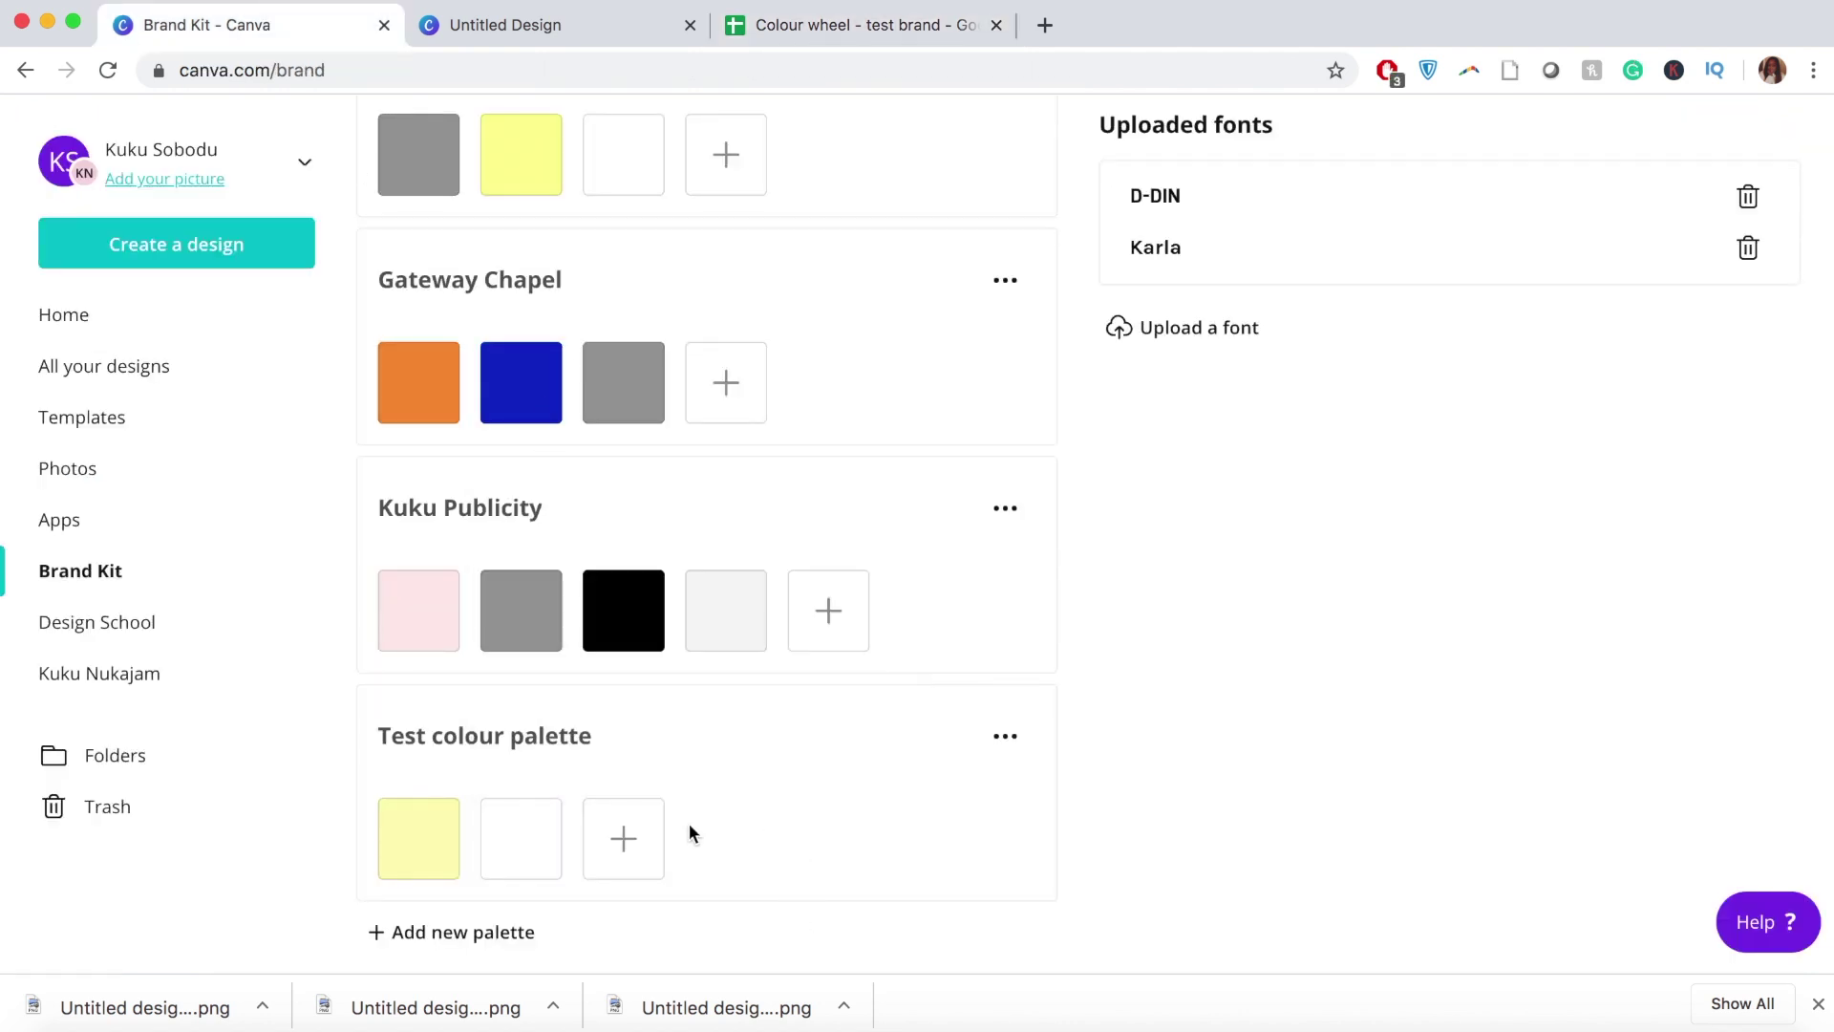
Step: Add a third swatch to the Test colour palette and set it to #e6e4df, copying the code from spreadsheet cell B4
left_click(657, 826)
left_click(891, 34)
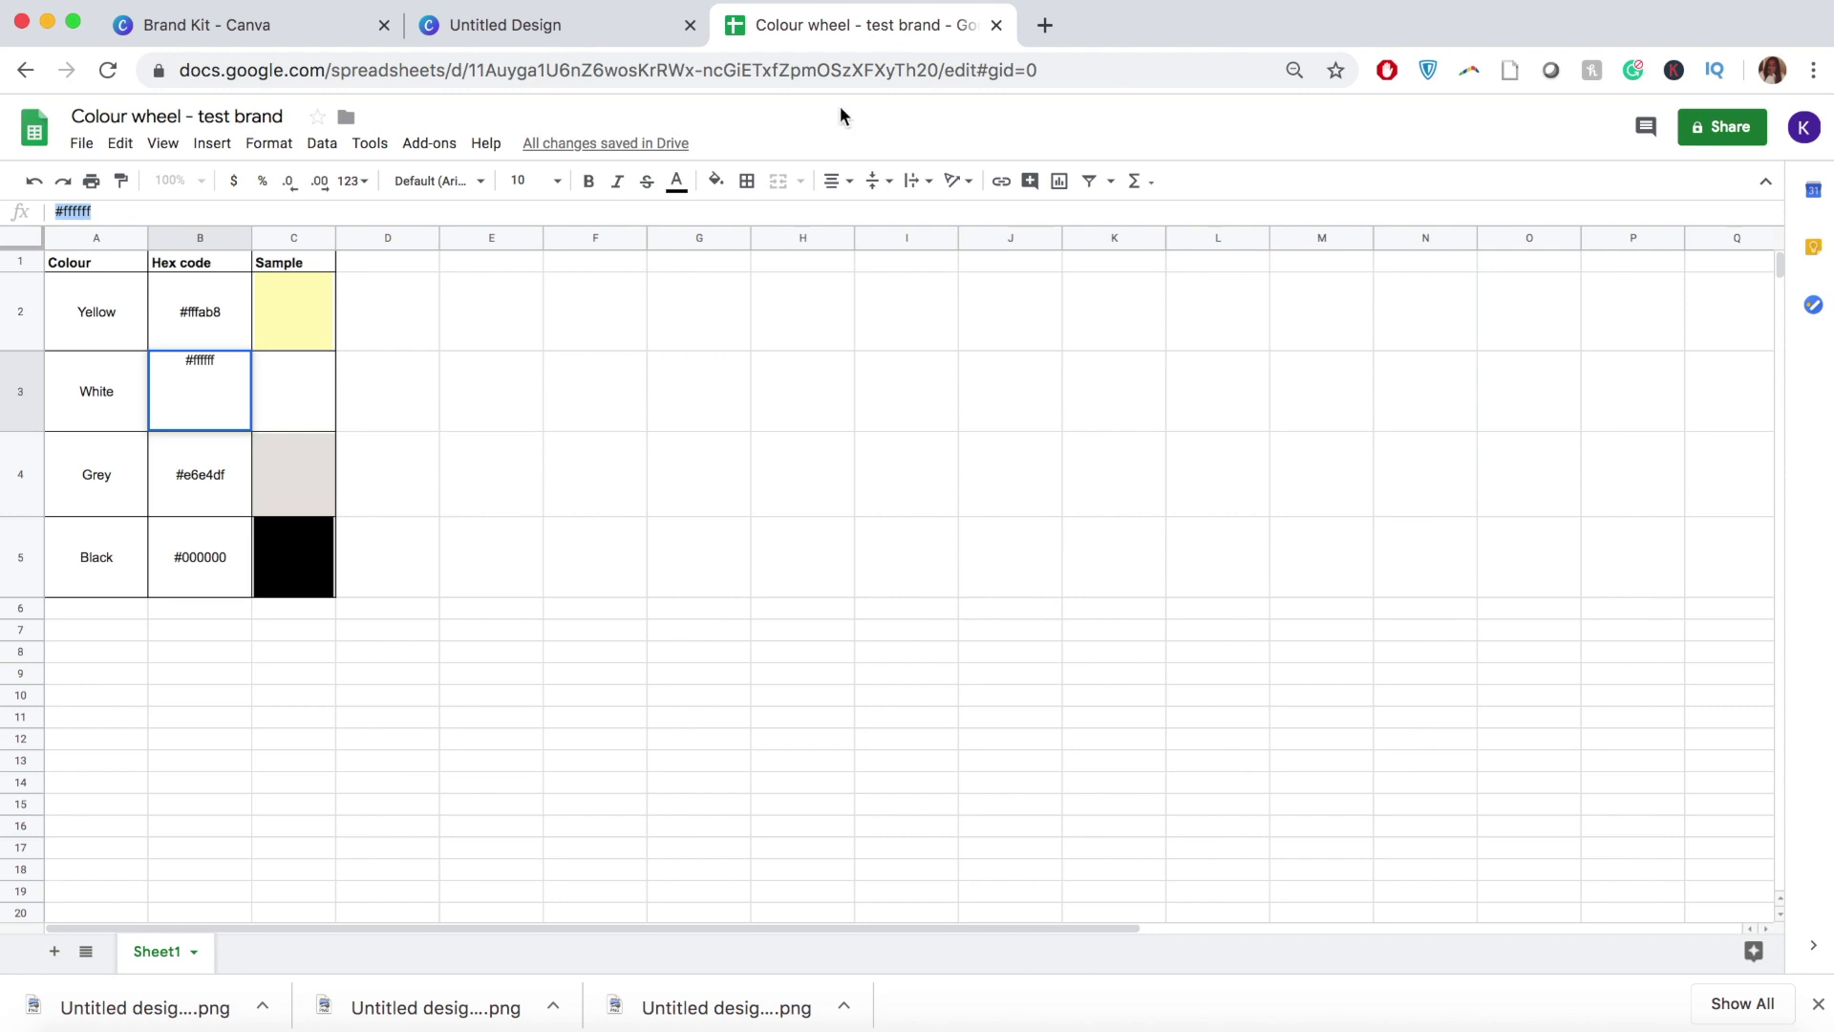
left_click(228, 492)
left_click(180, 210)
triple_click(180, 210)
key("super+c")
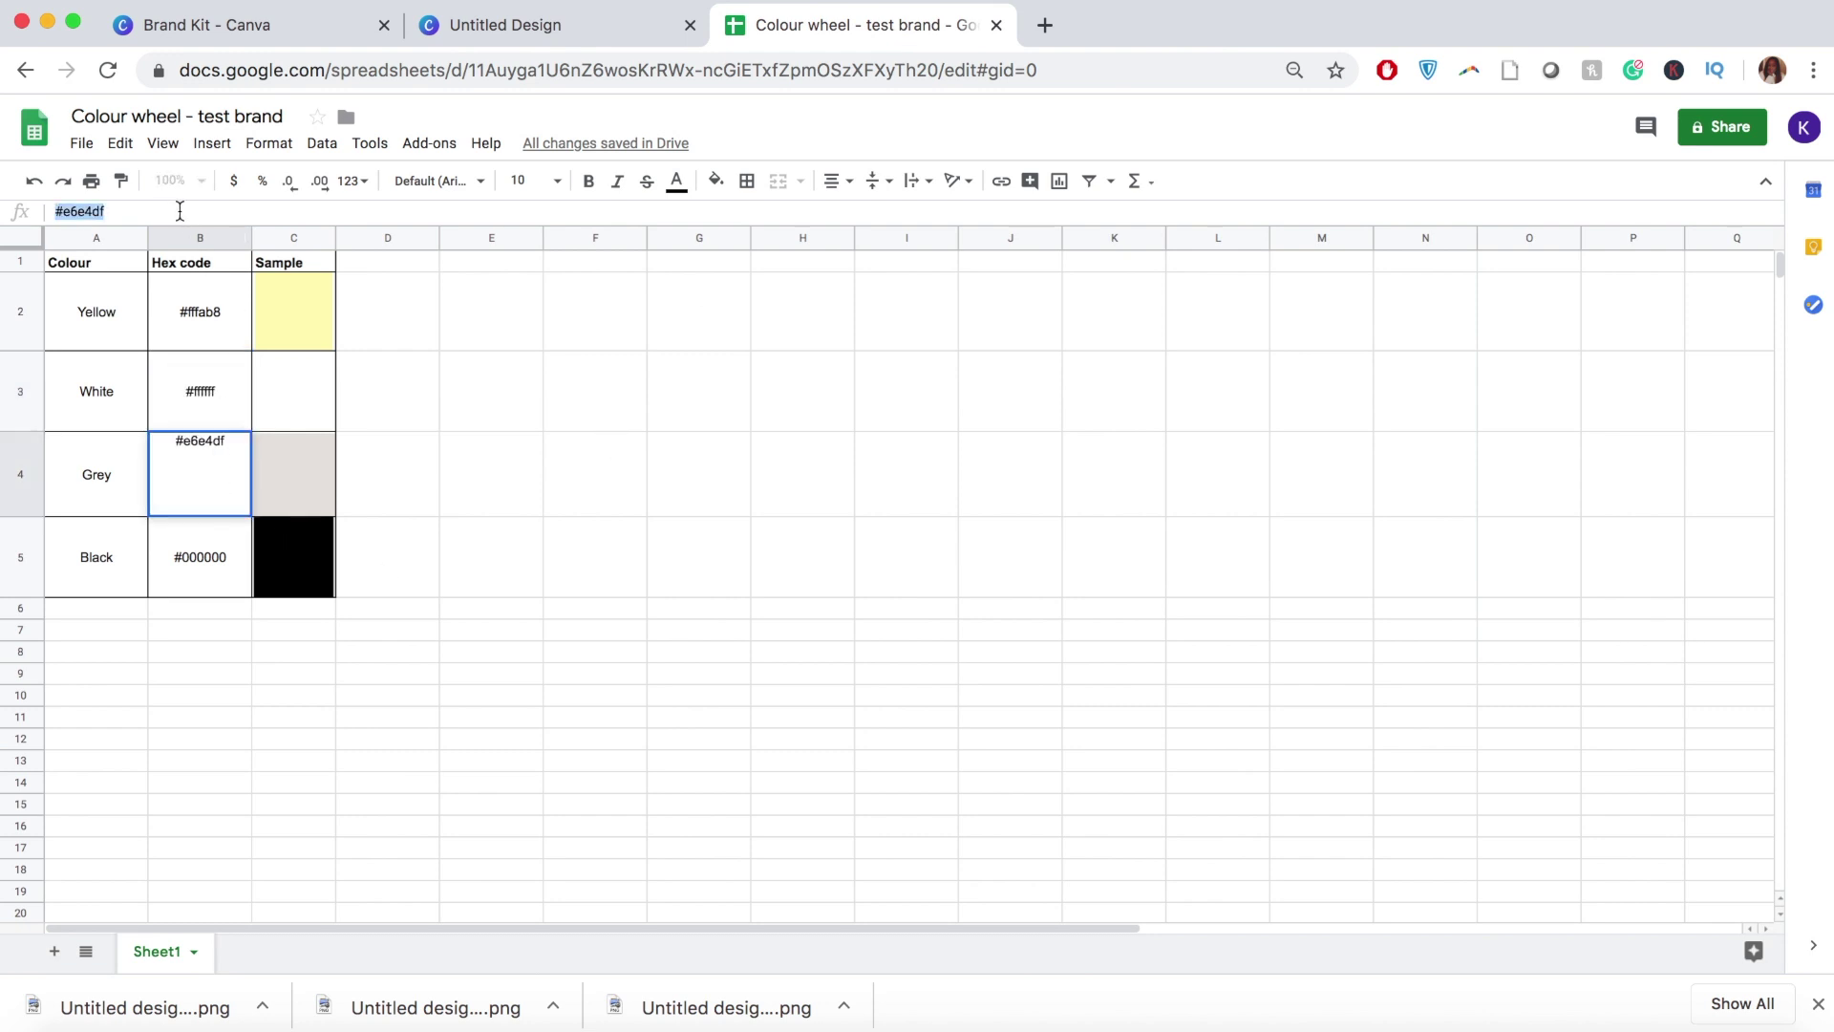
left_click(434, 26)
left_click(341, 37)
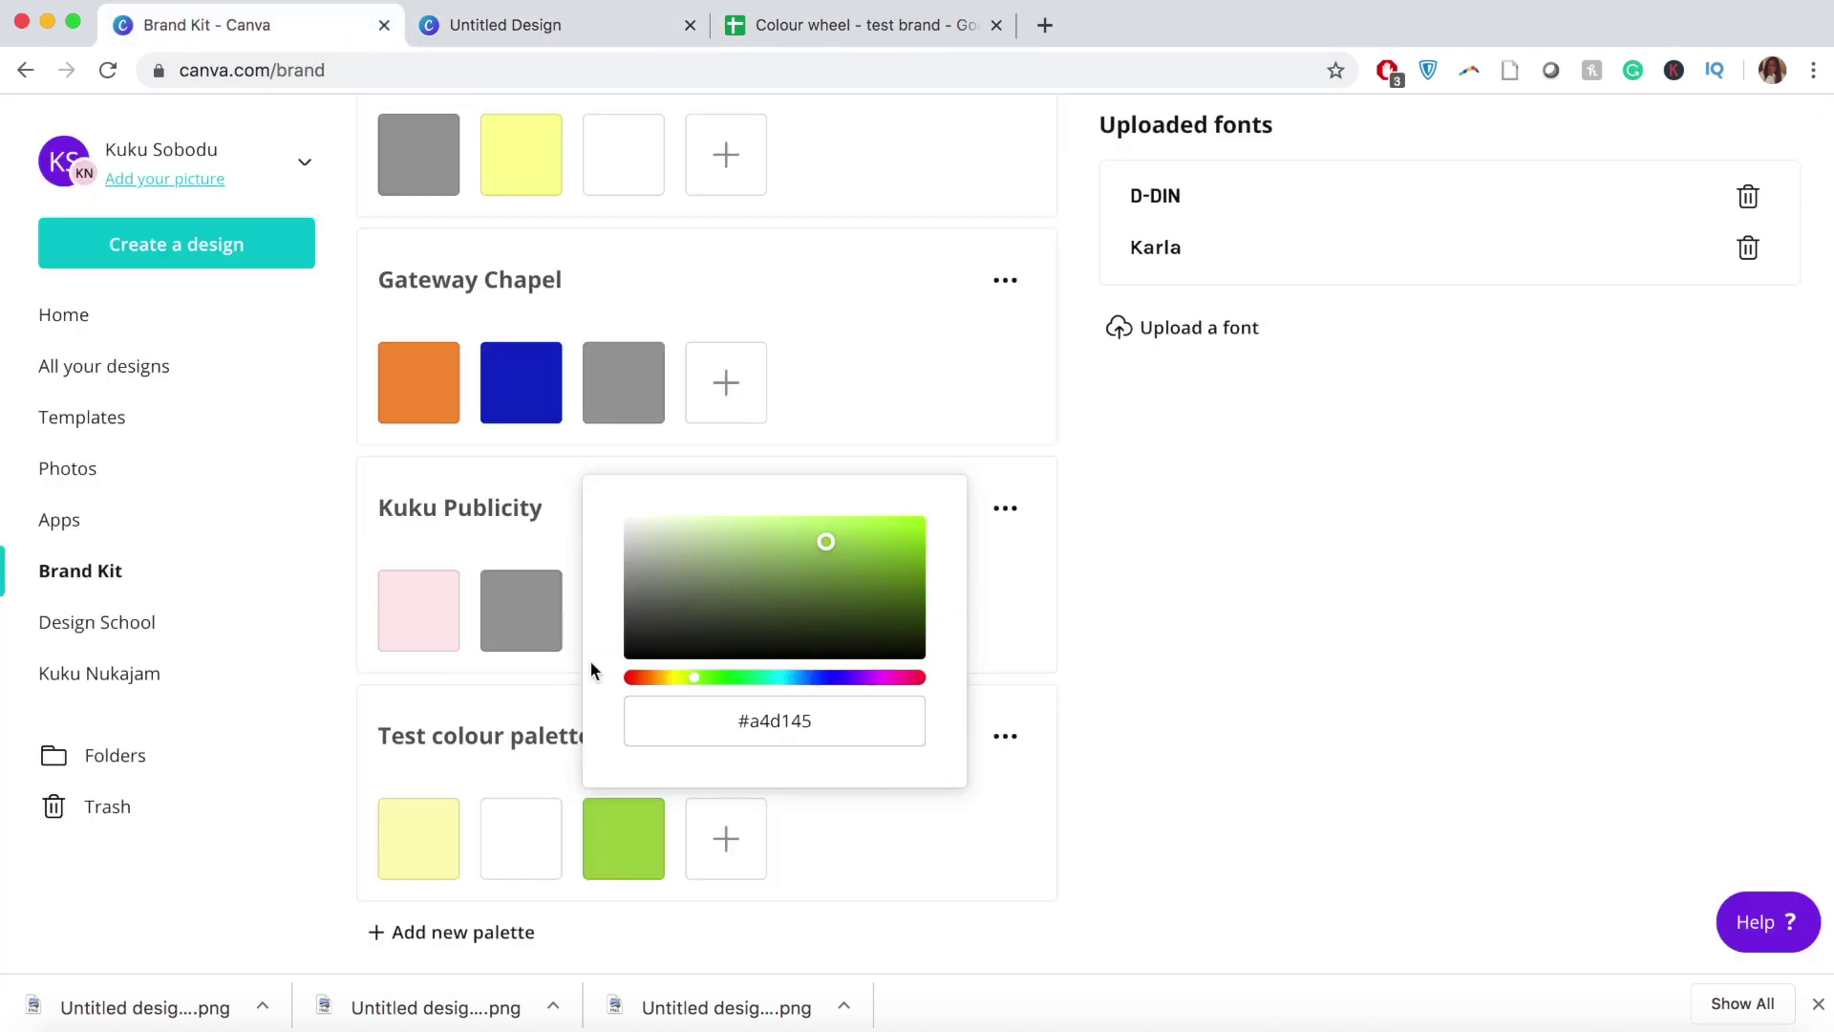
left_click(733, 734)
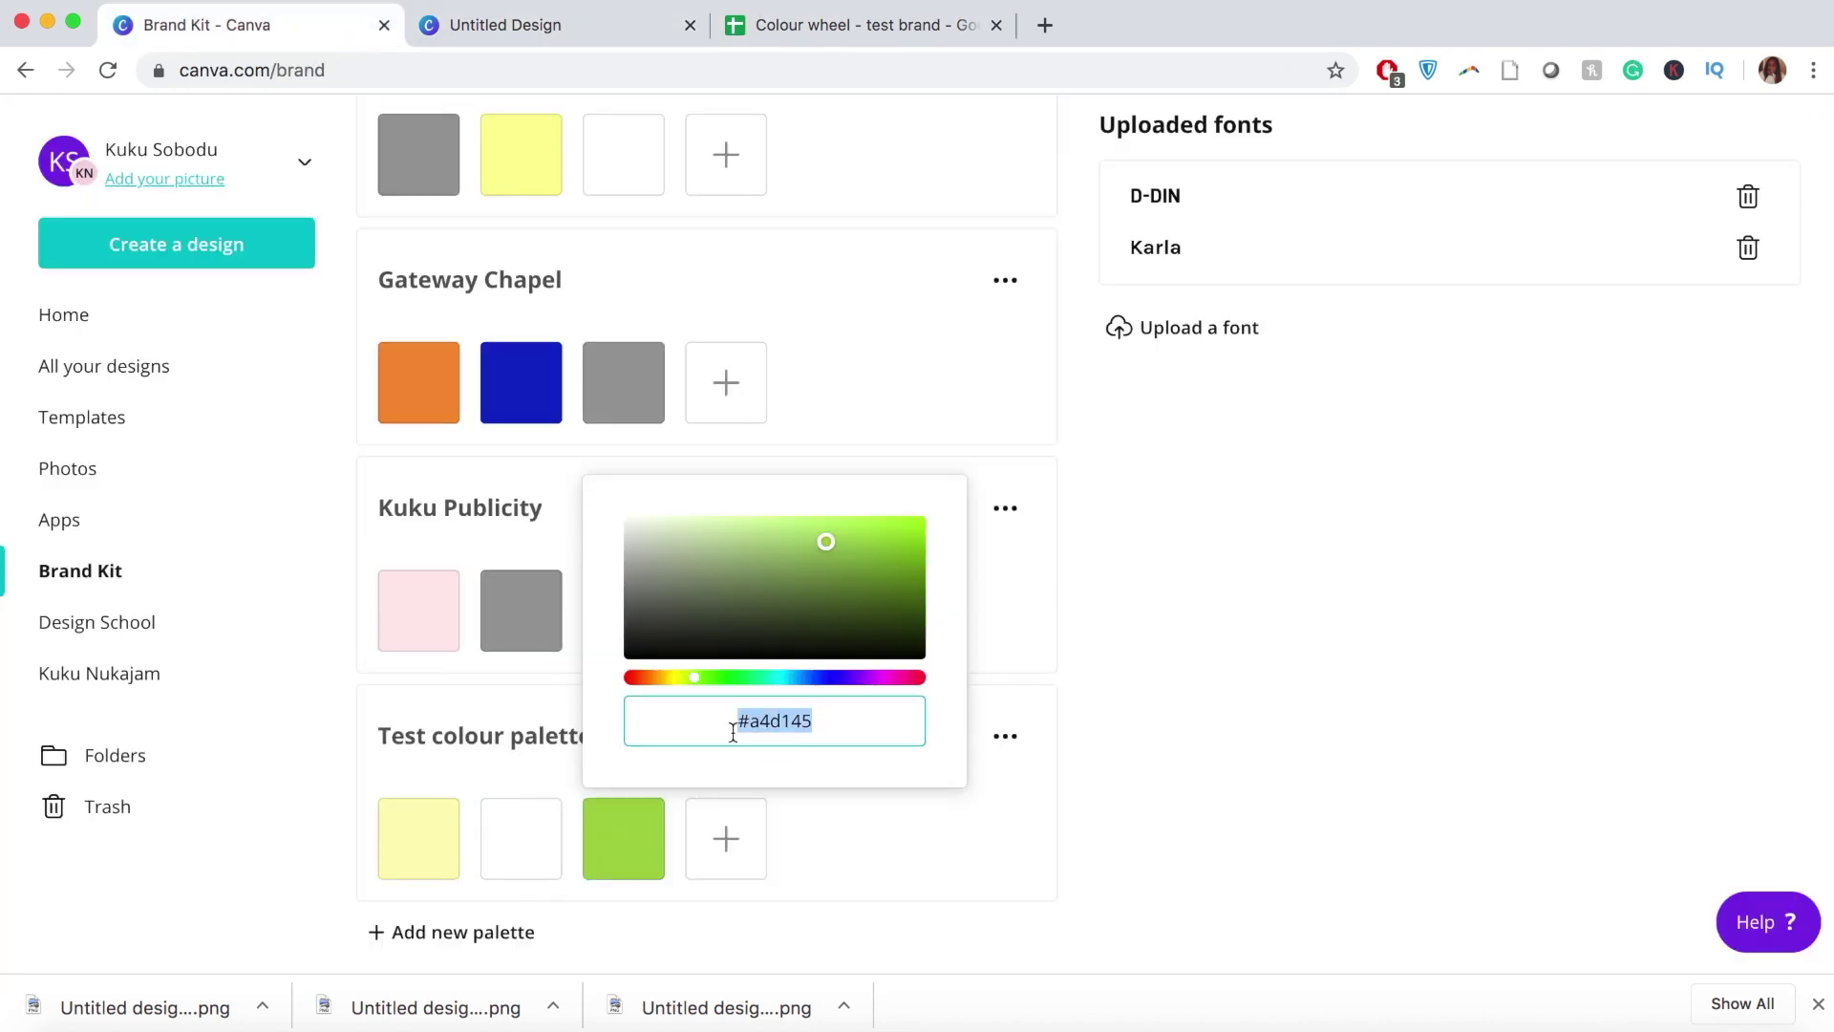
key("super+v")
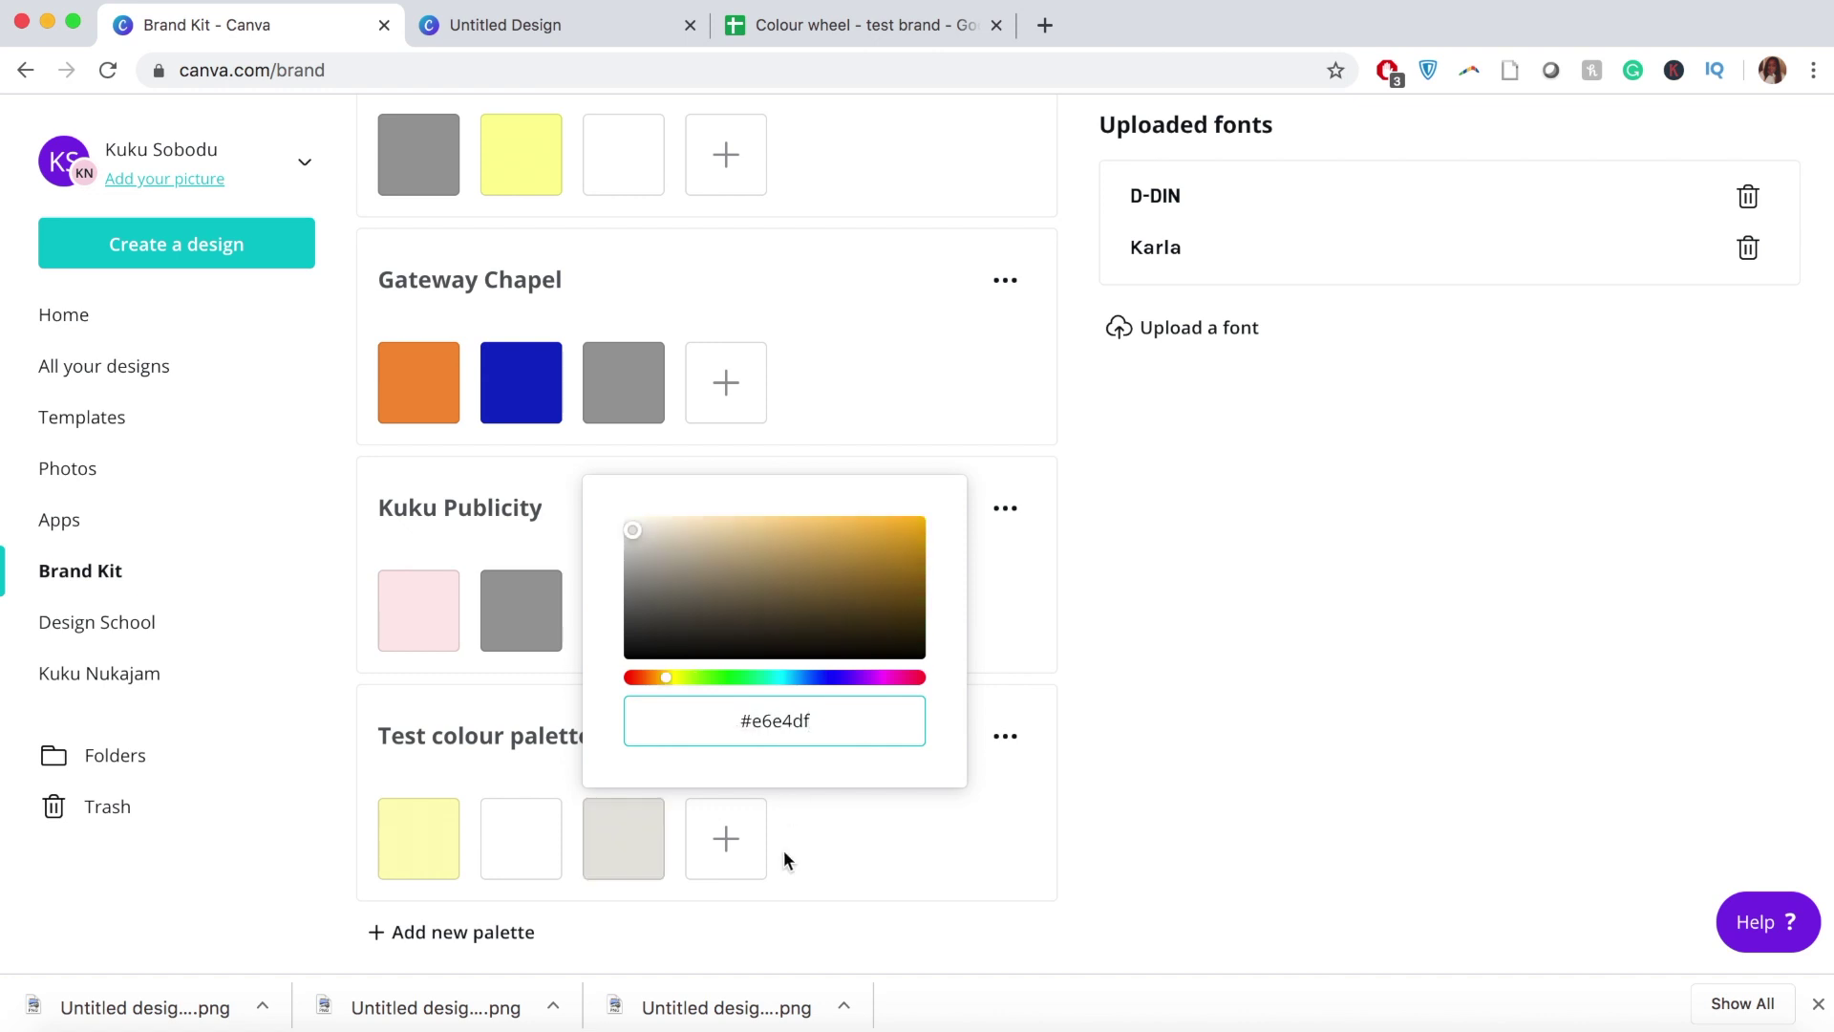
left_click(926, 784)
left_click(932, 873)
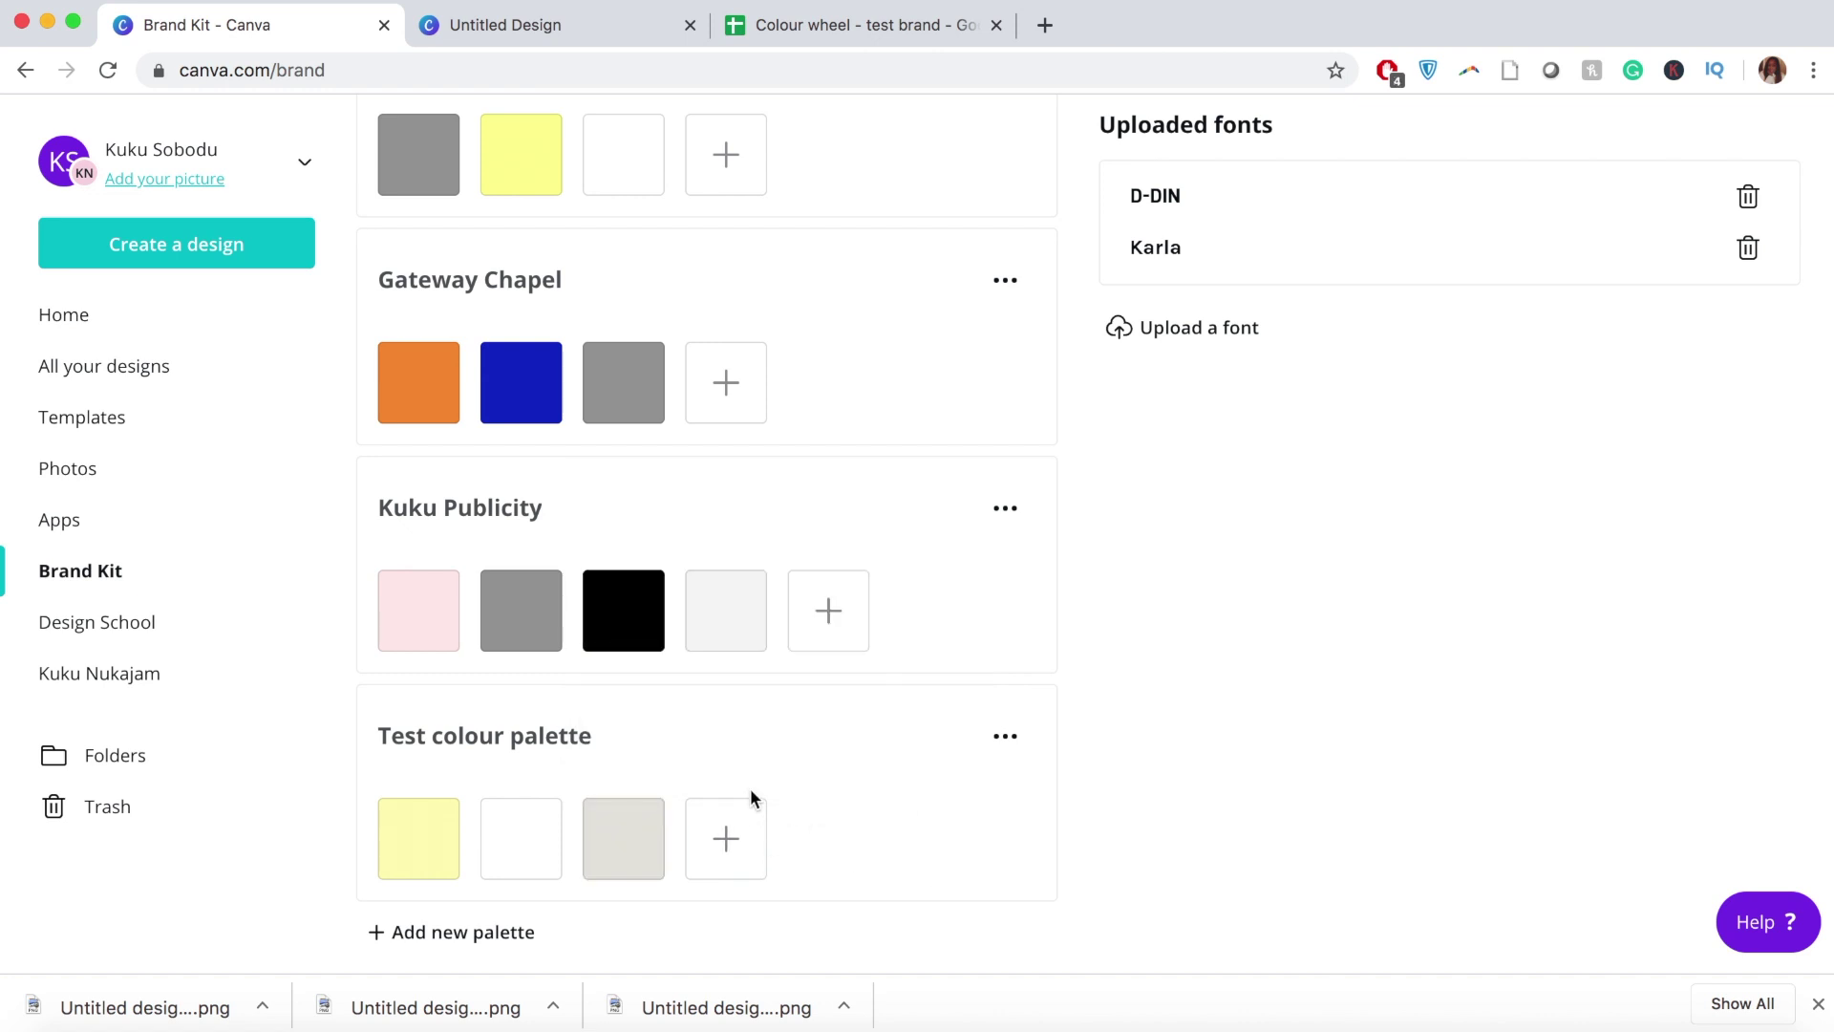
Step: Add a fourth swatch to the Test colour palette and switch back to the colour wheel spreadsheet
left_click(736, 838)
left_click(830, 10)
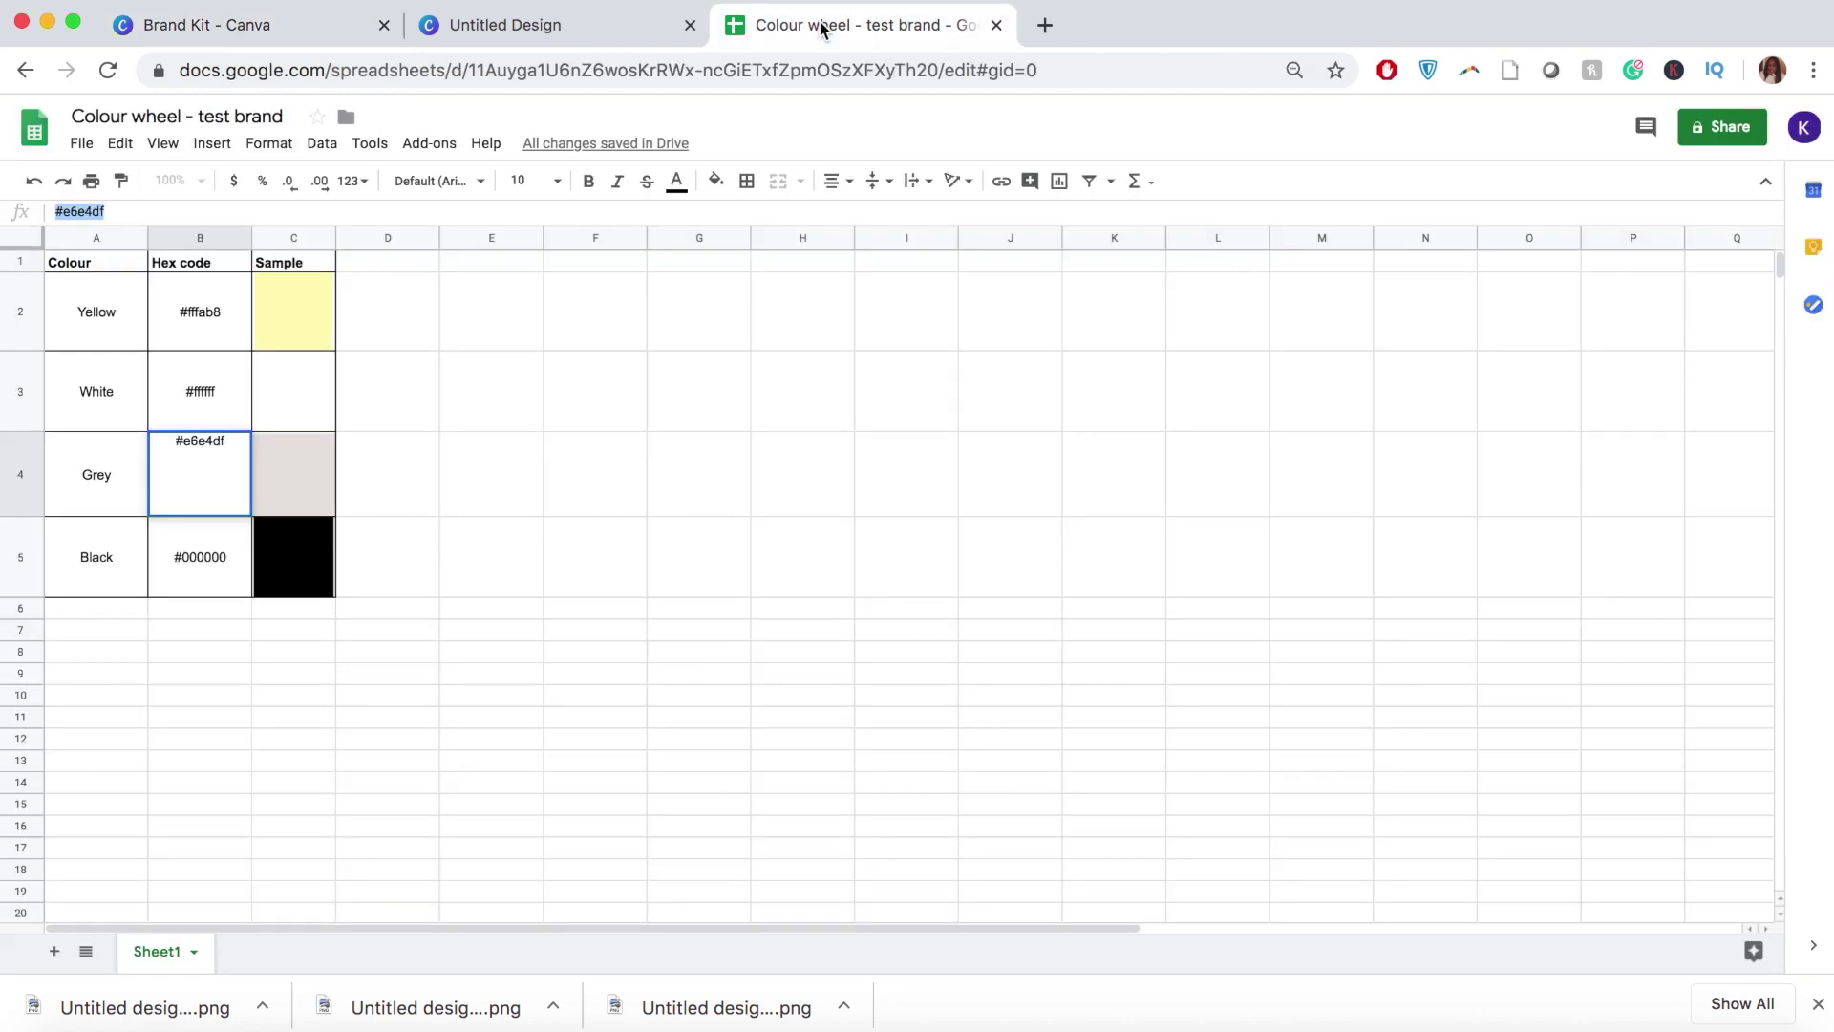
left_click(188, 584)
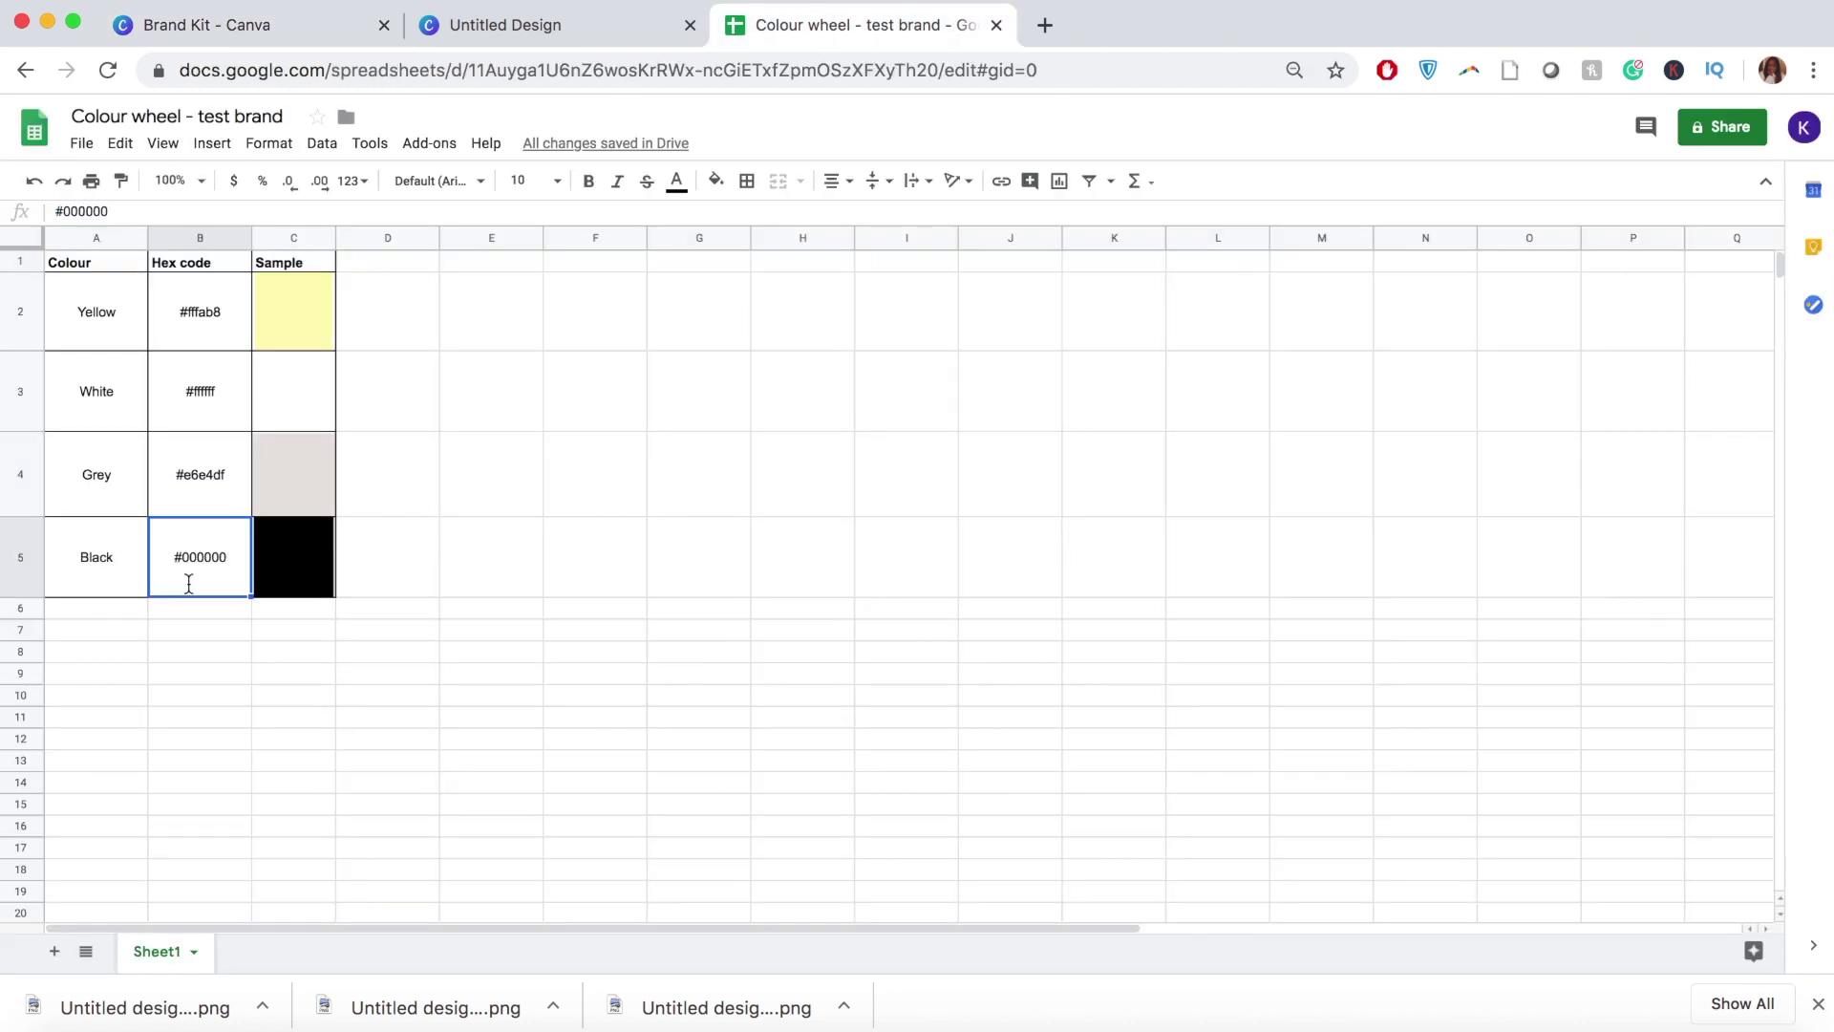
key("super+a")
key("super+c")
left_click(483, 491)
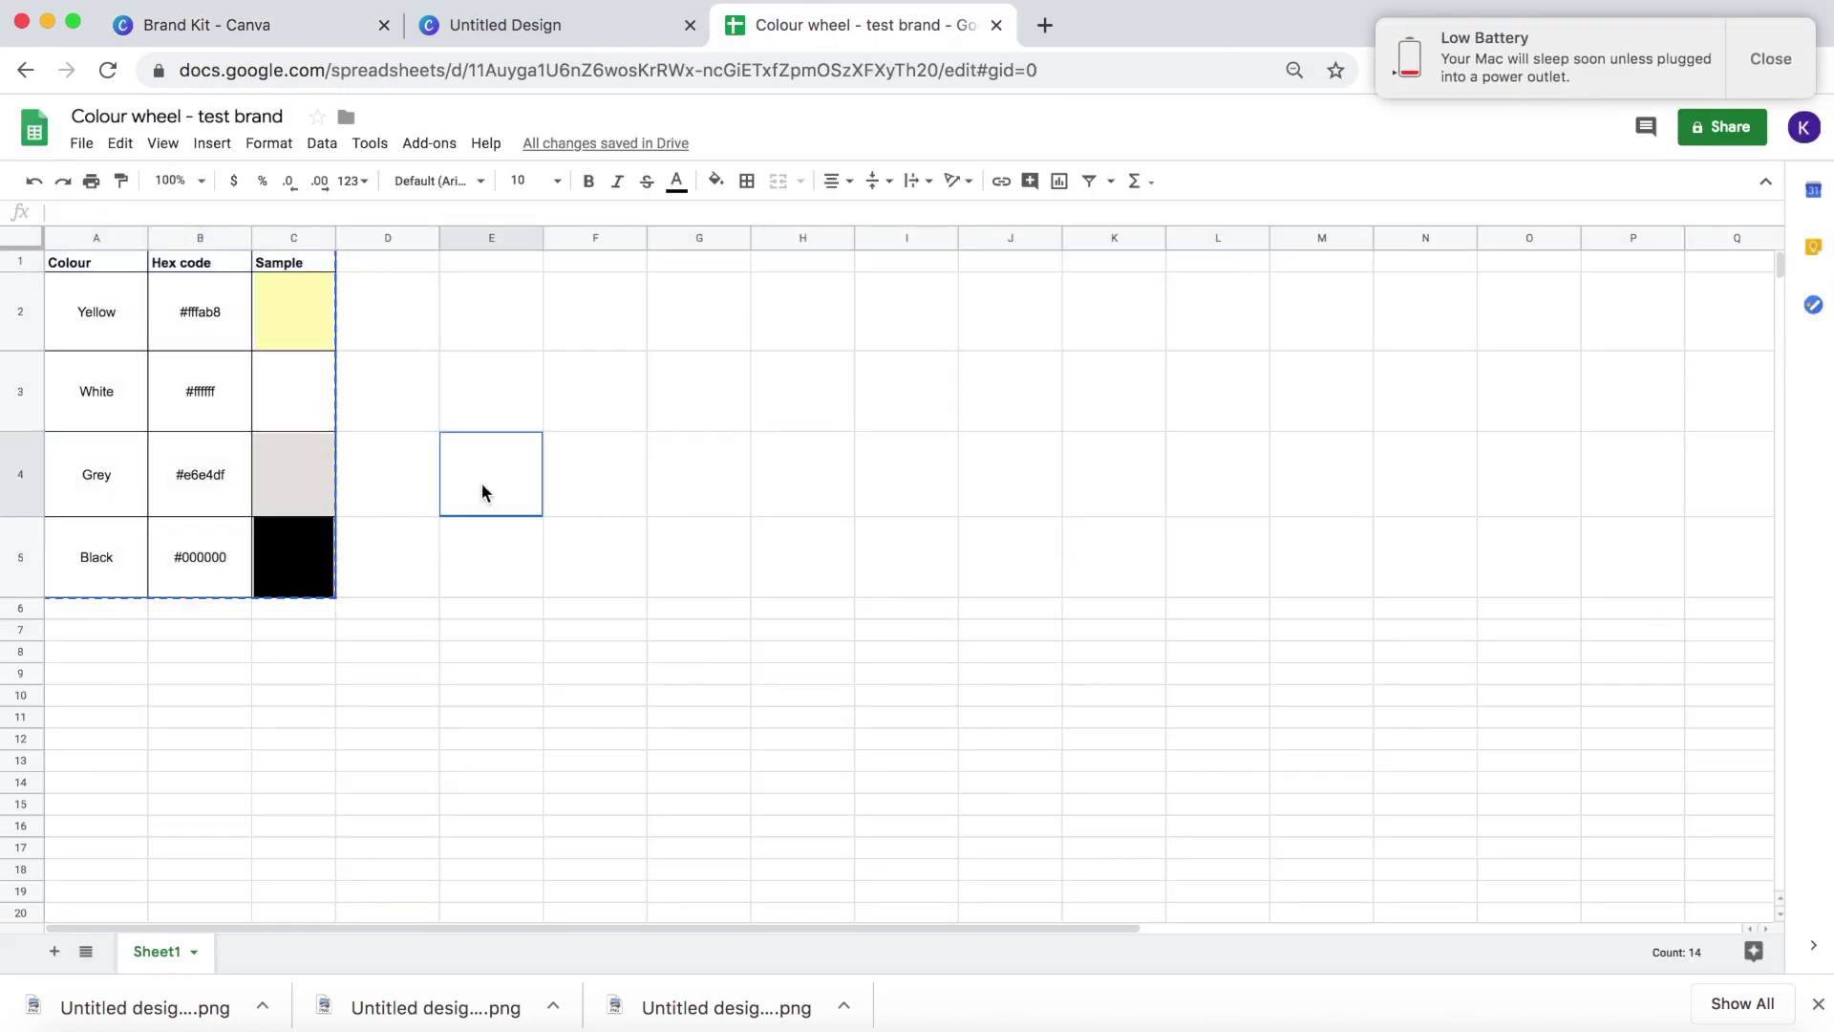
Step: Copy the hex code from spreadsheet cell B5, set the new Brand Kit swatch to #000000 and dismiss the battery notification
double_click(192, 556)
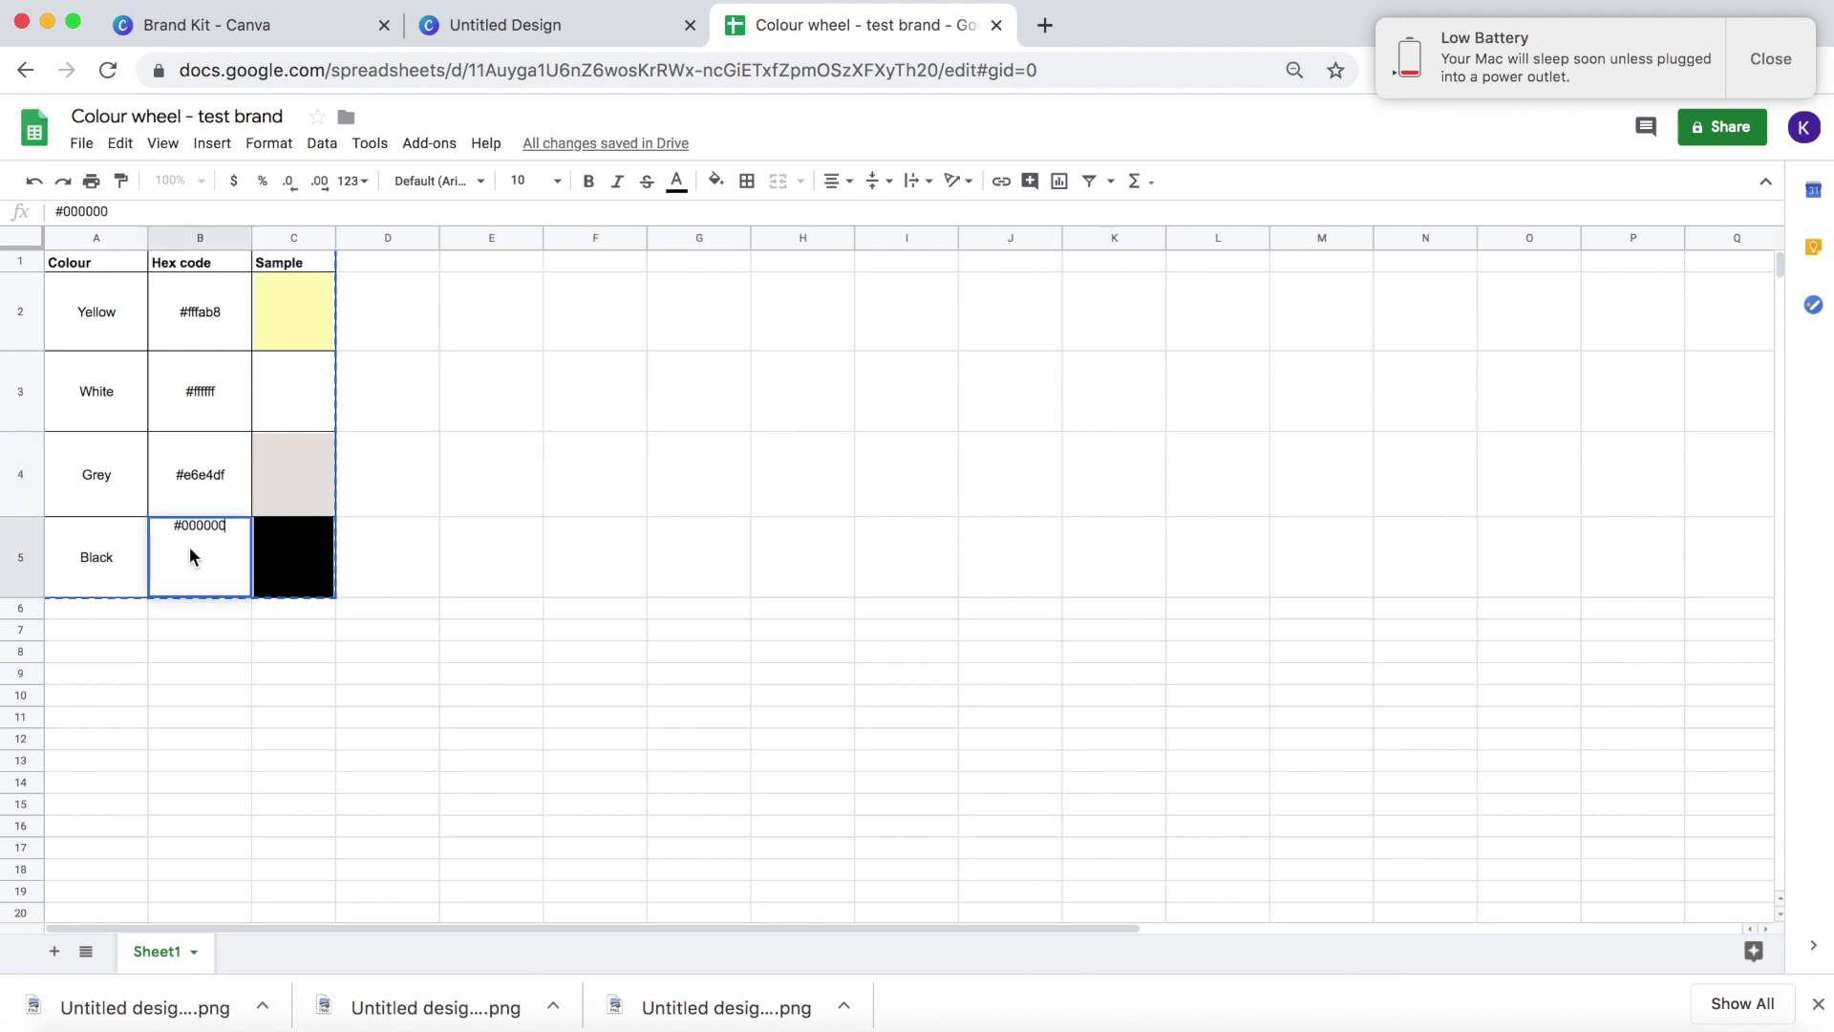
key("super+a")
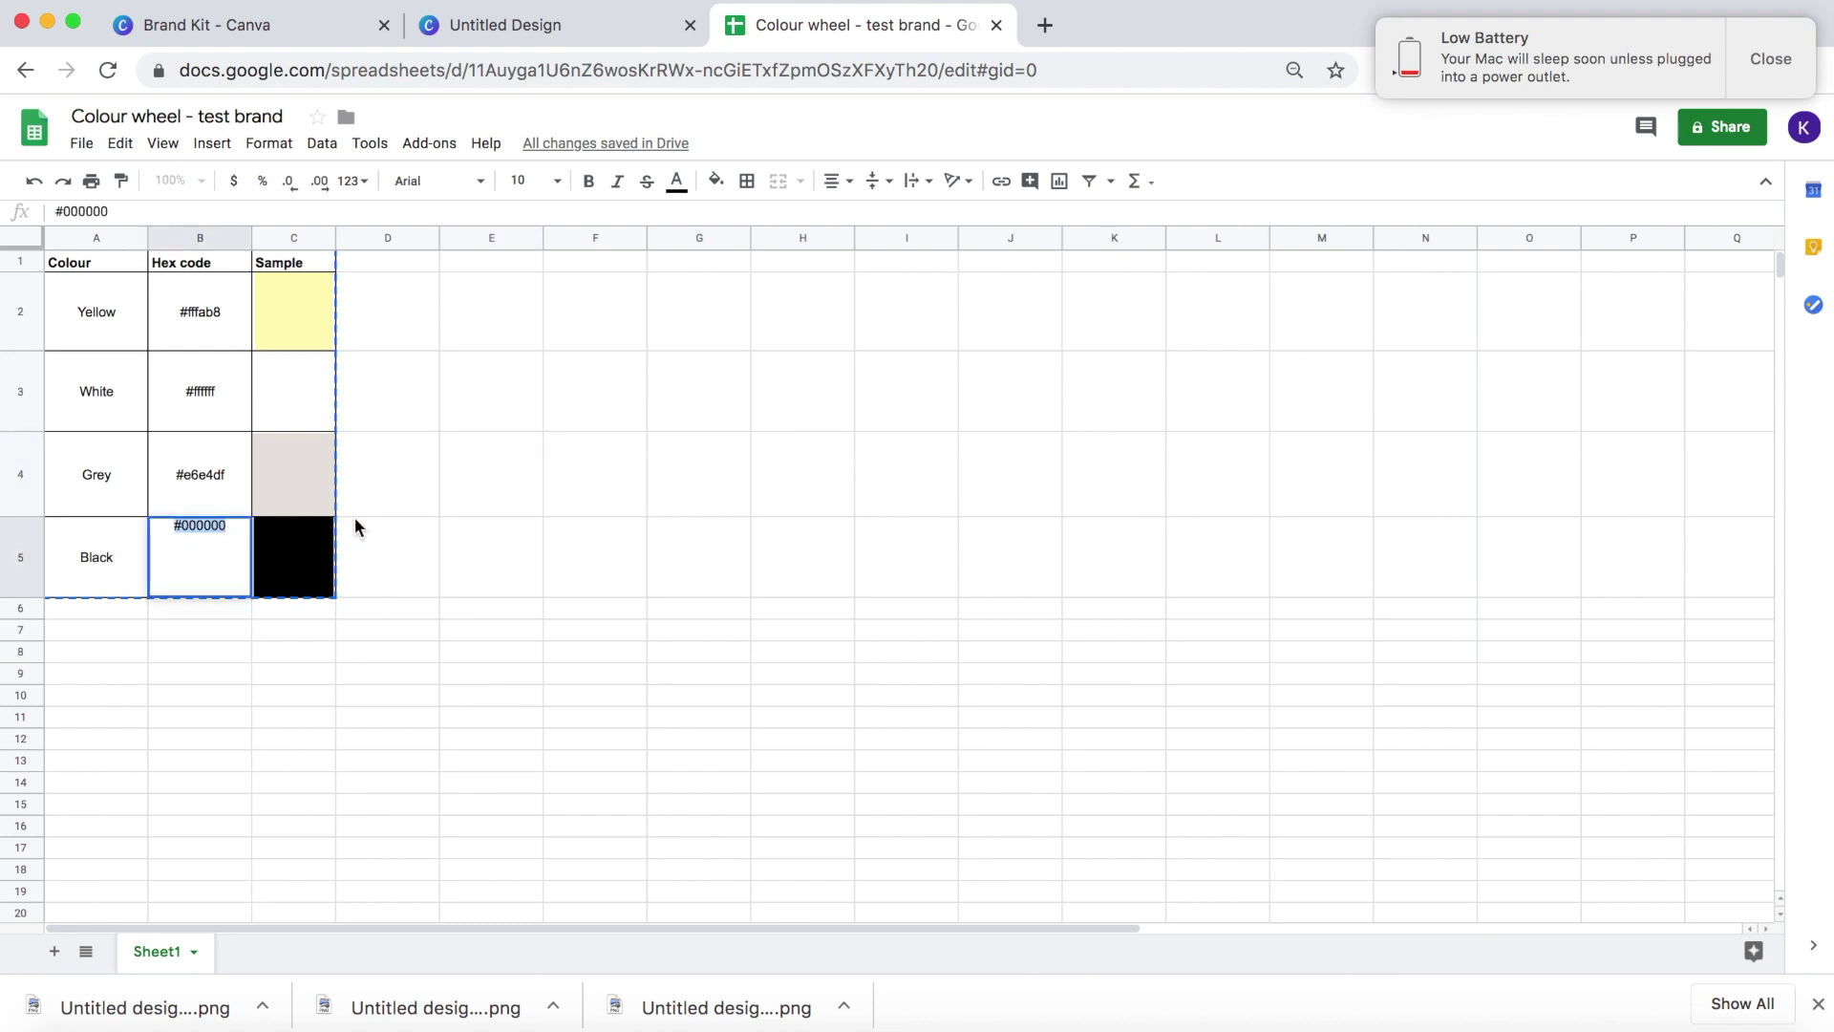
left_click(532, 26)
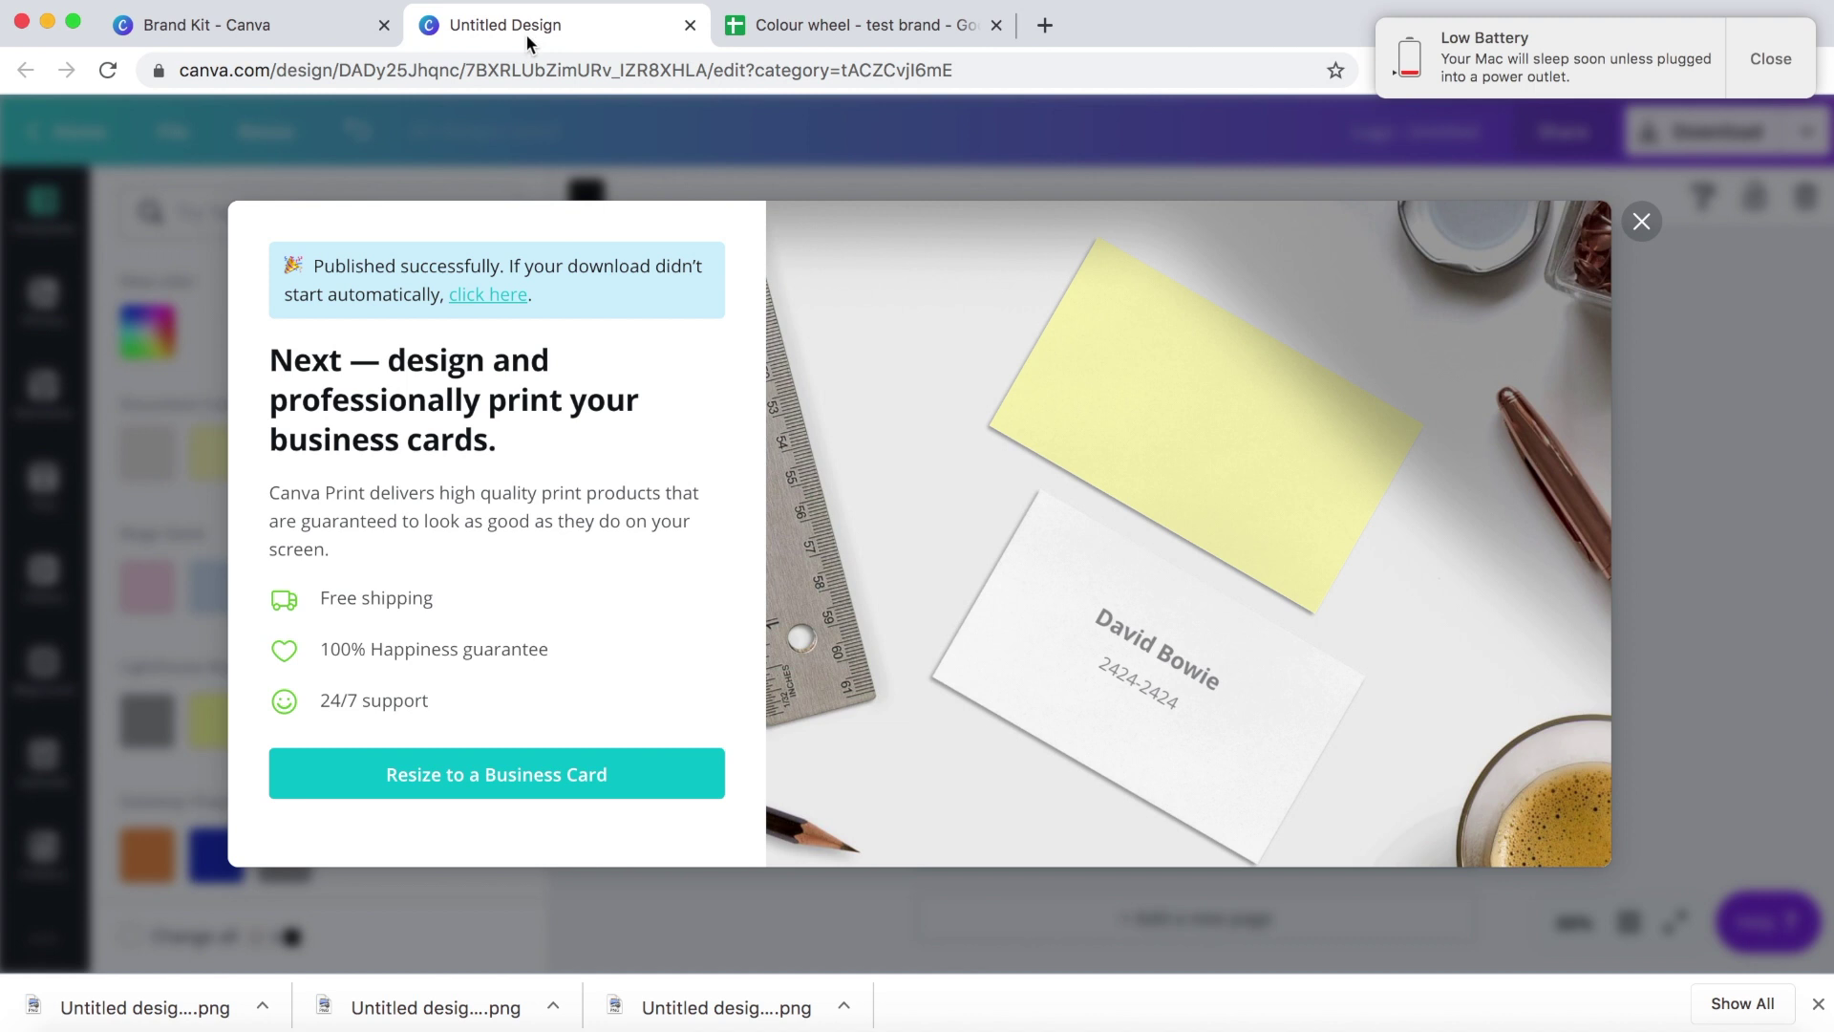
left_click(340, 28)
left_click(893, 729)
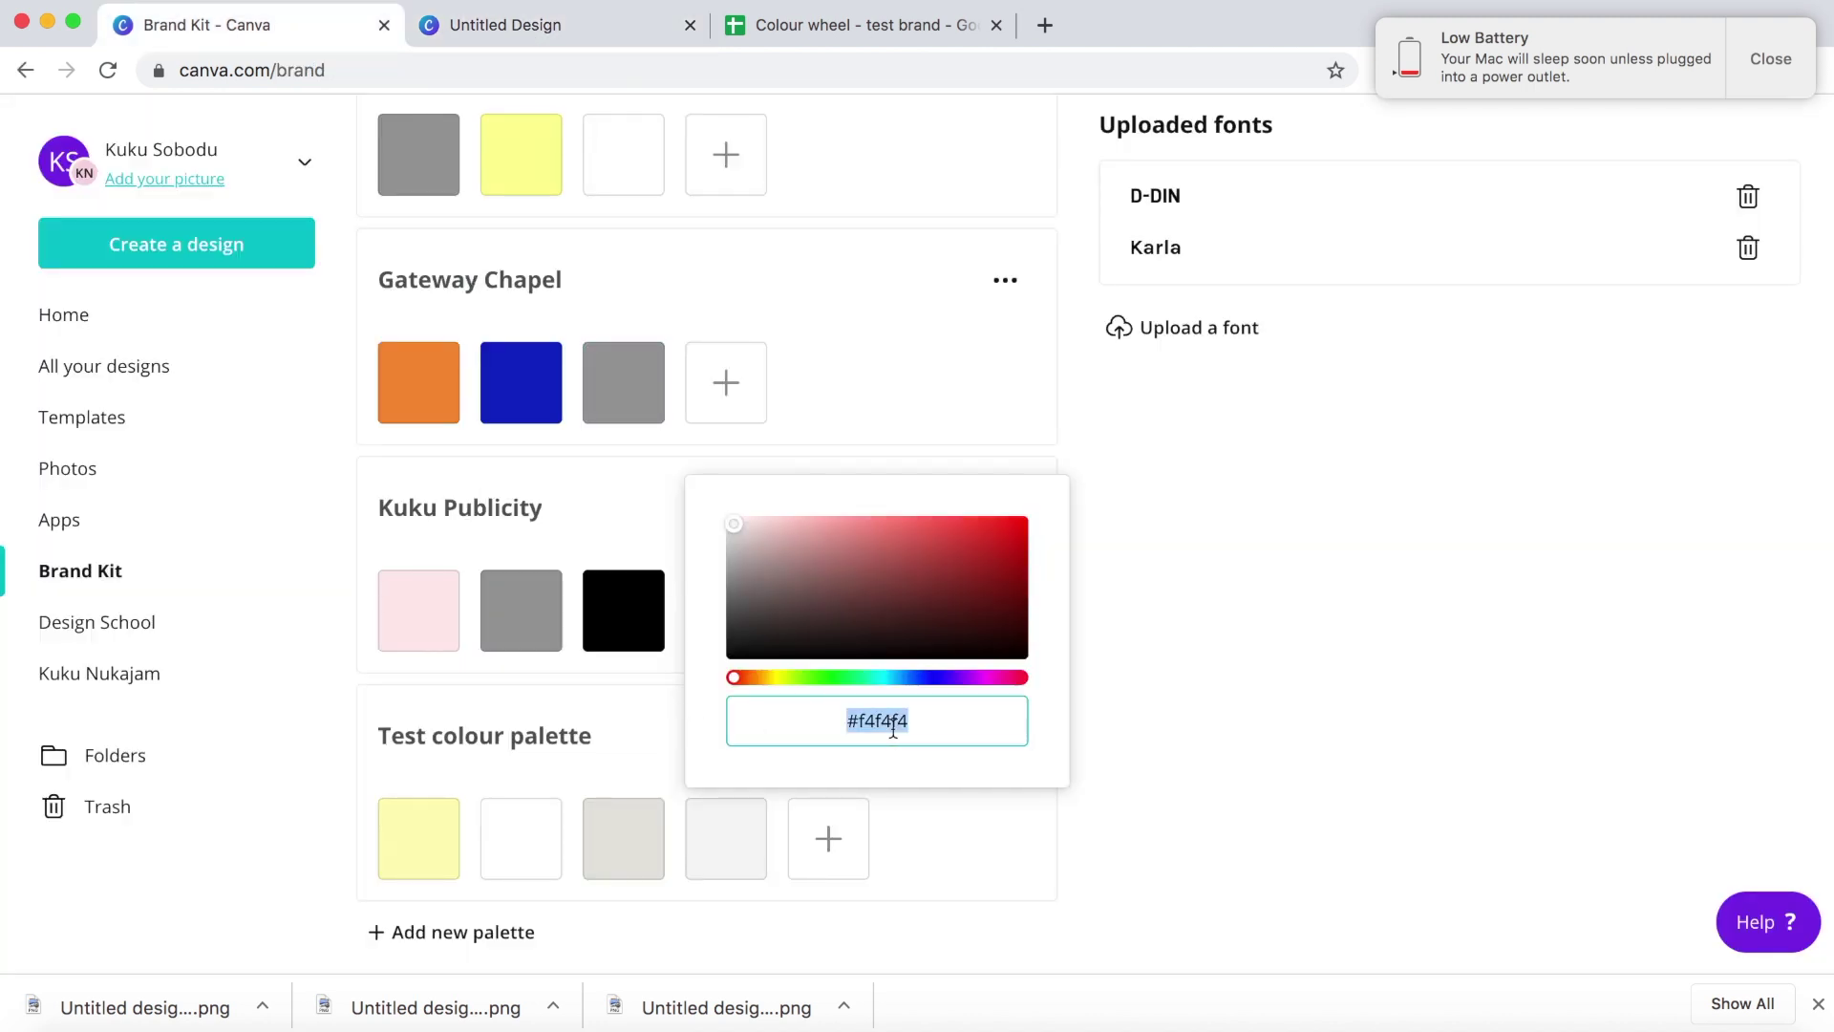
key("super+v")
left_click(1111, 797)
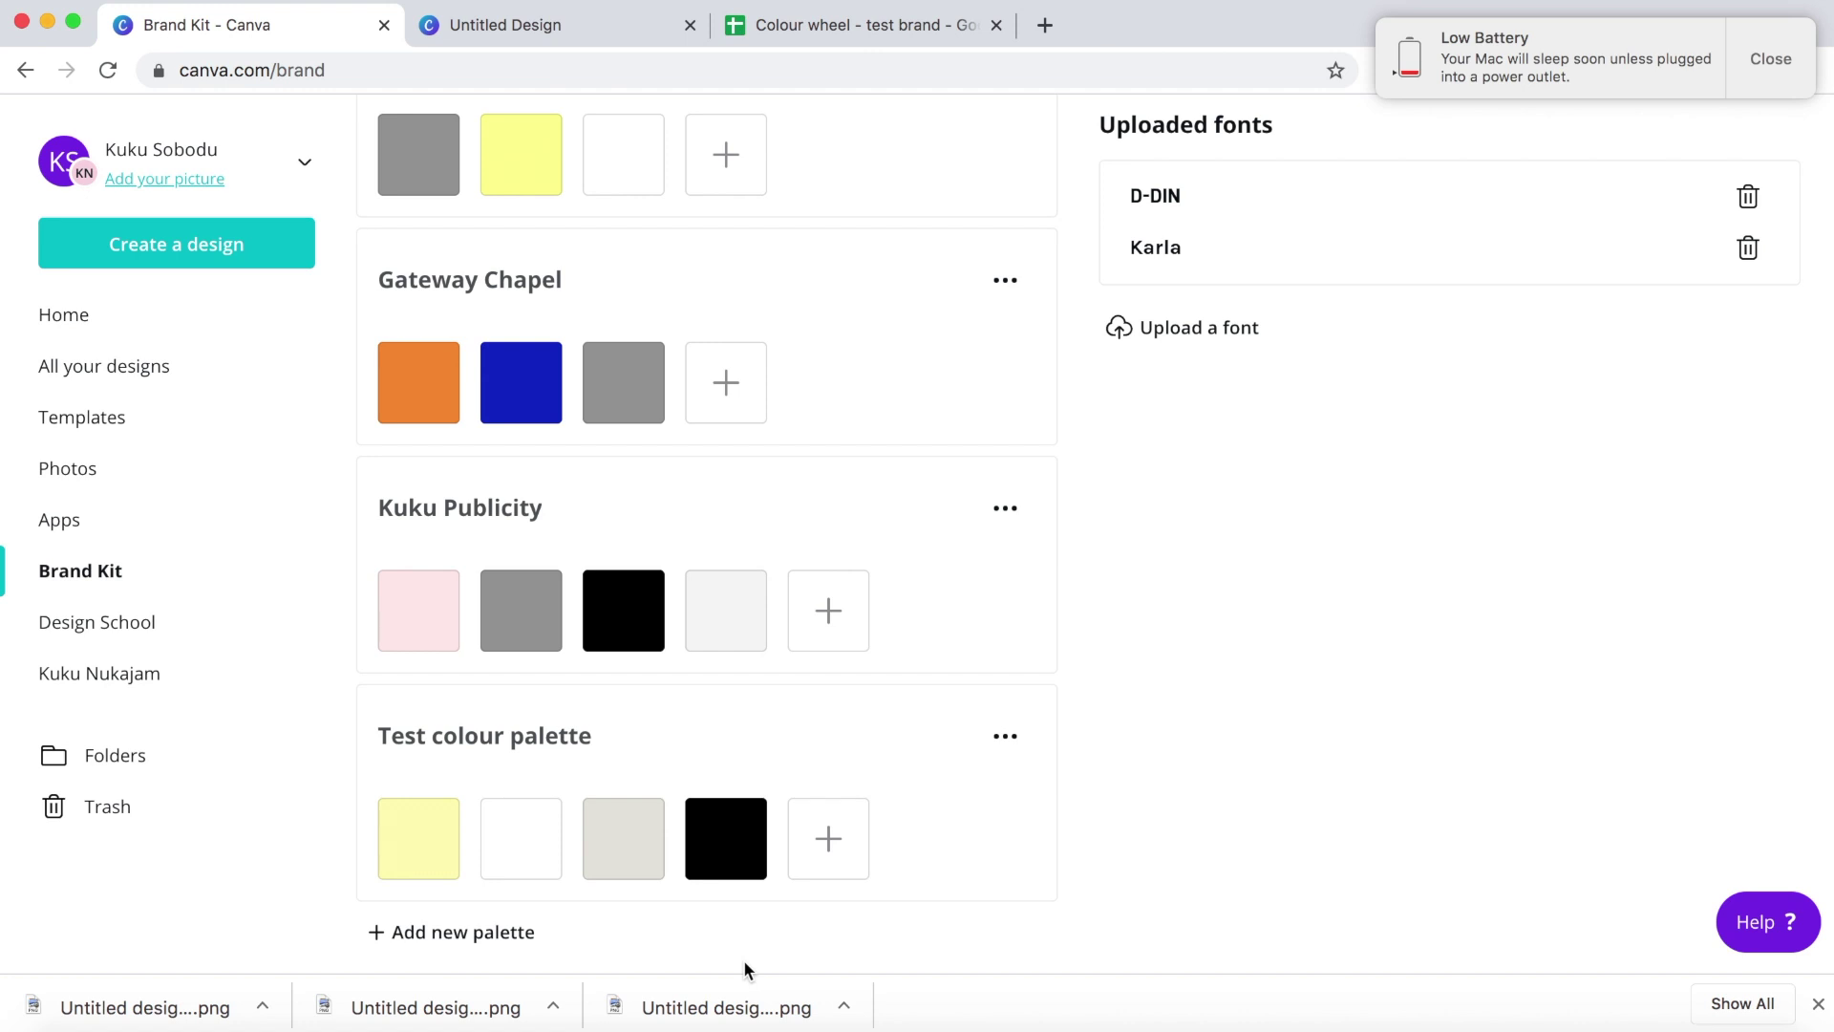
left_click(1763, 51)
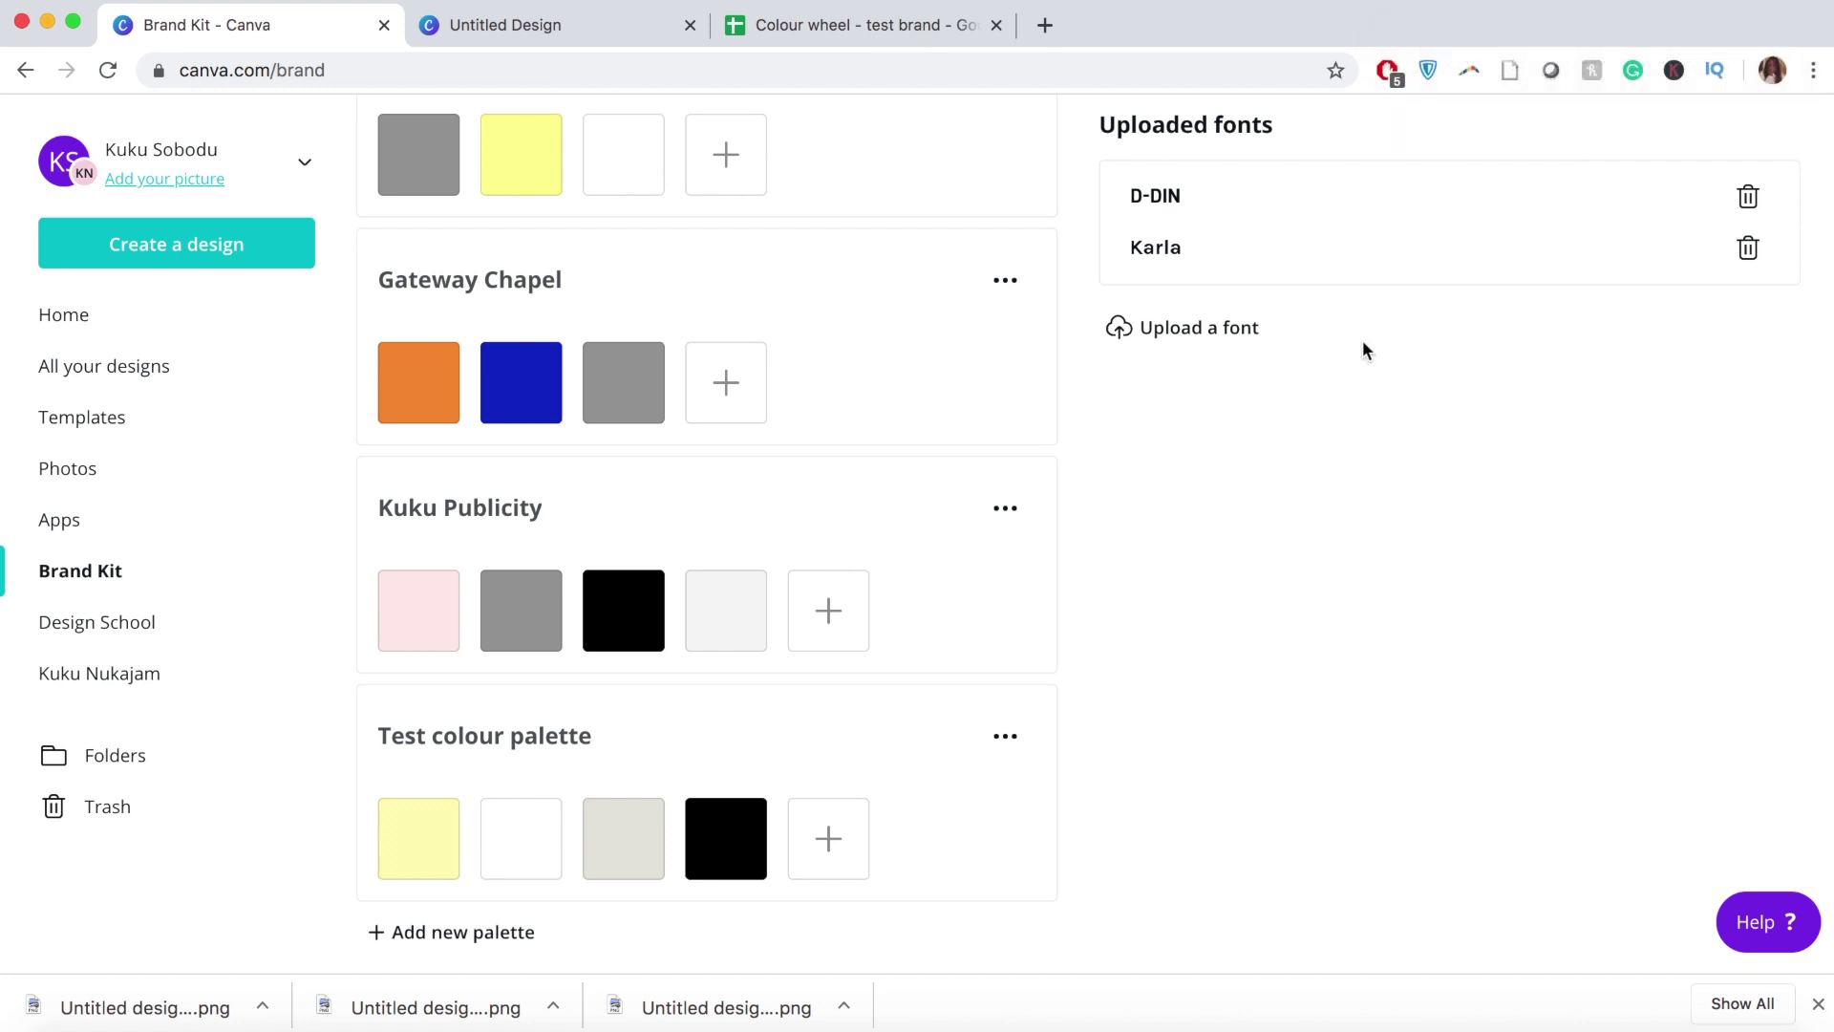
Step: Examine the Brand Kit's fonts section and browse the fonts available for the Body style without changing it
scroll(1363, 350, "up", 10)
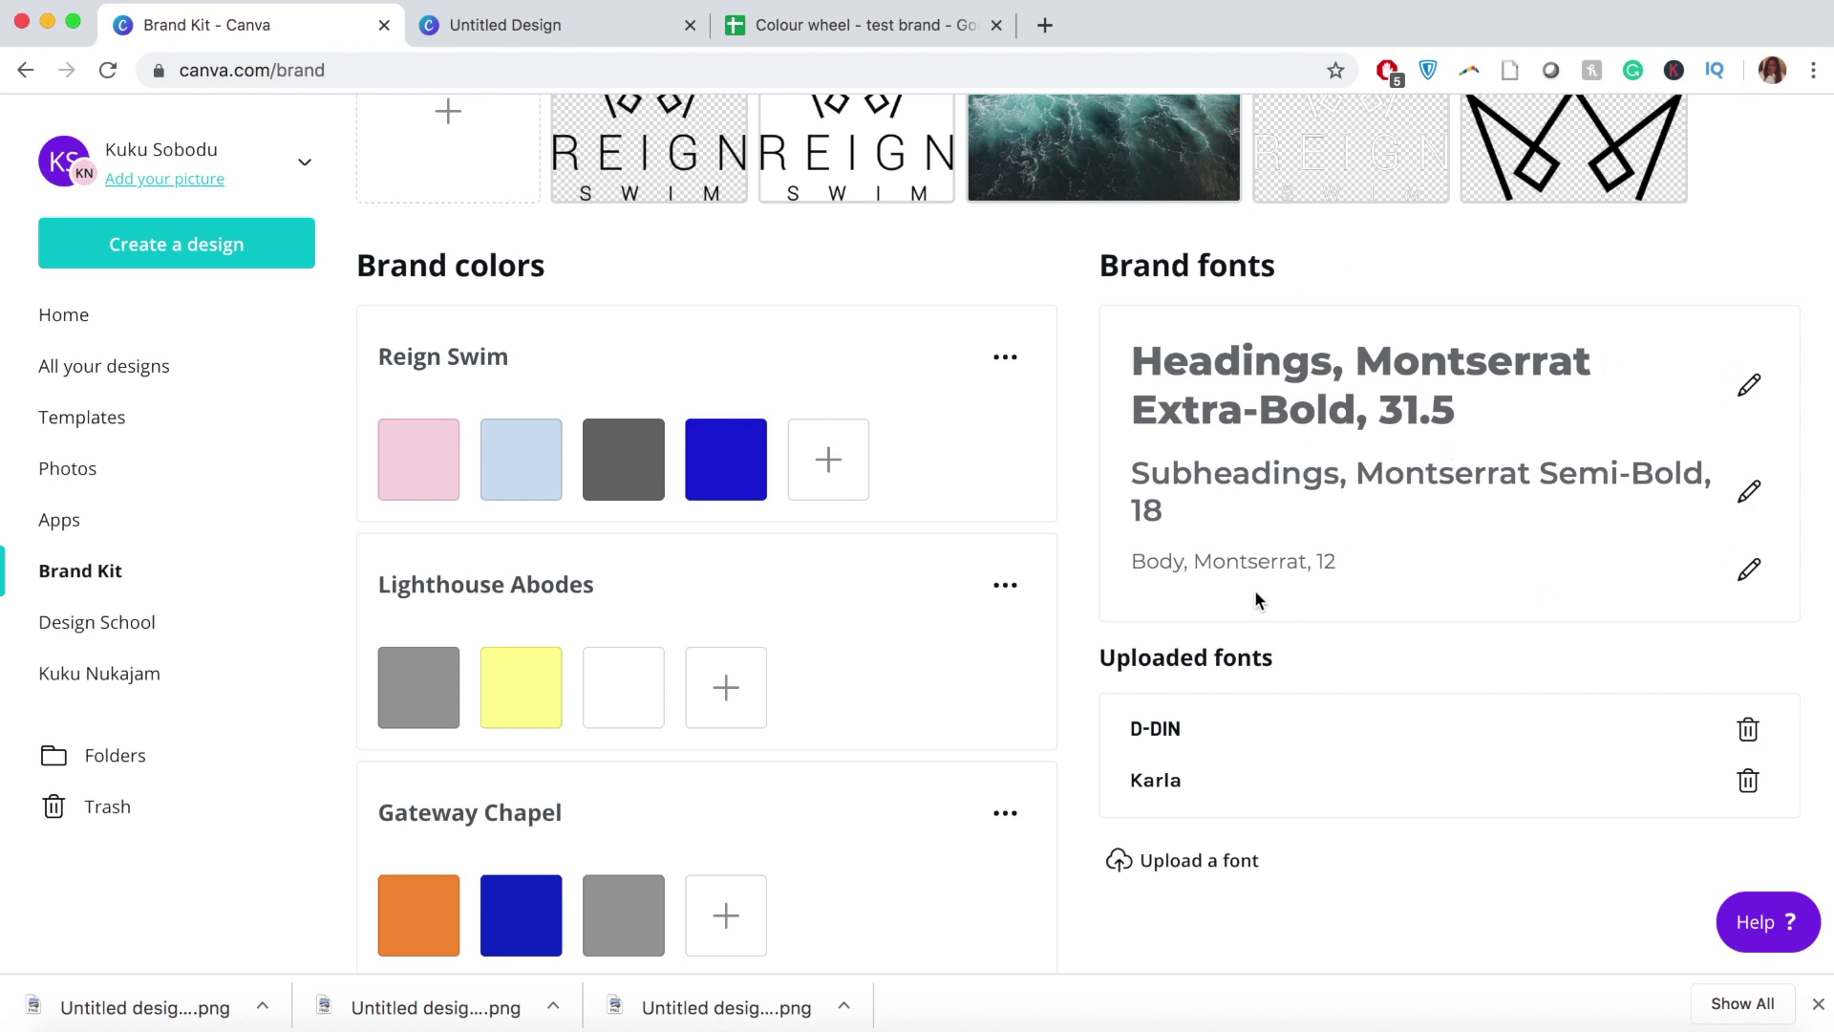
scroll(1255, 594, "down", 1)
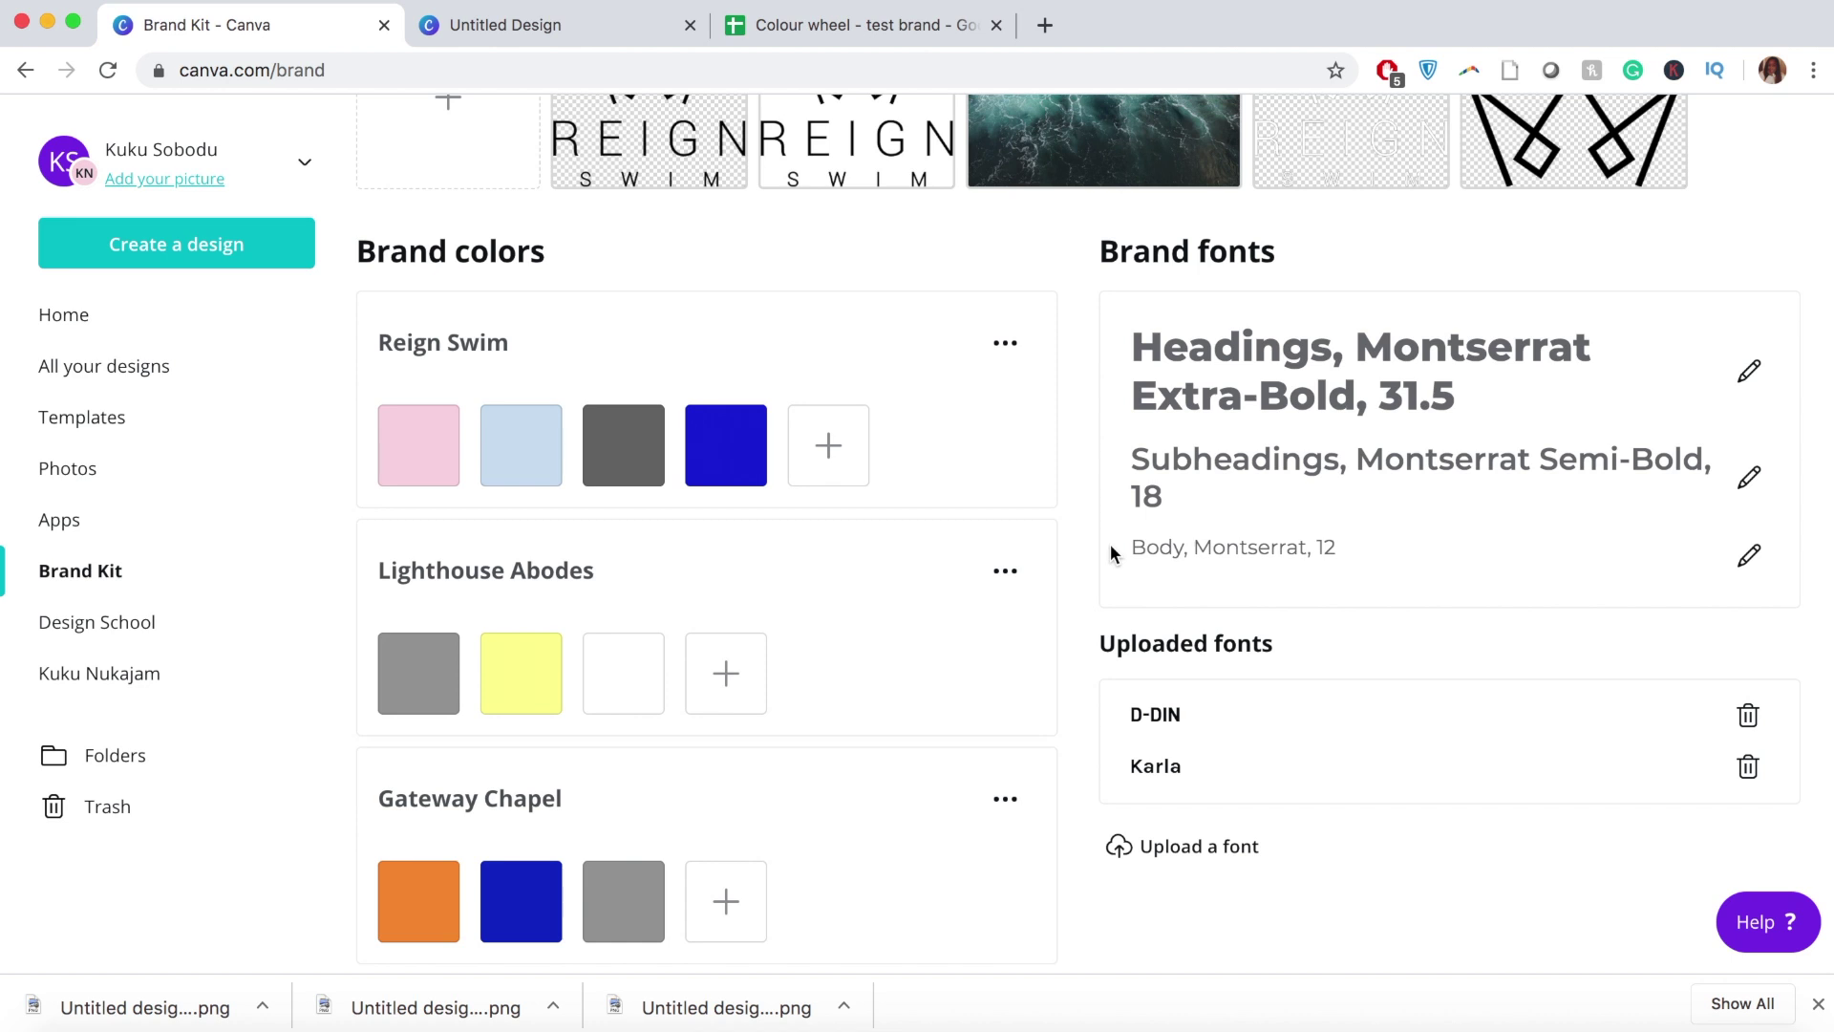
scroll(1367, 558, "up", 2)
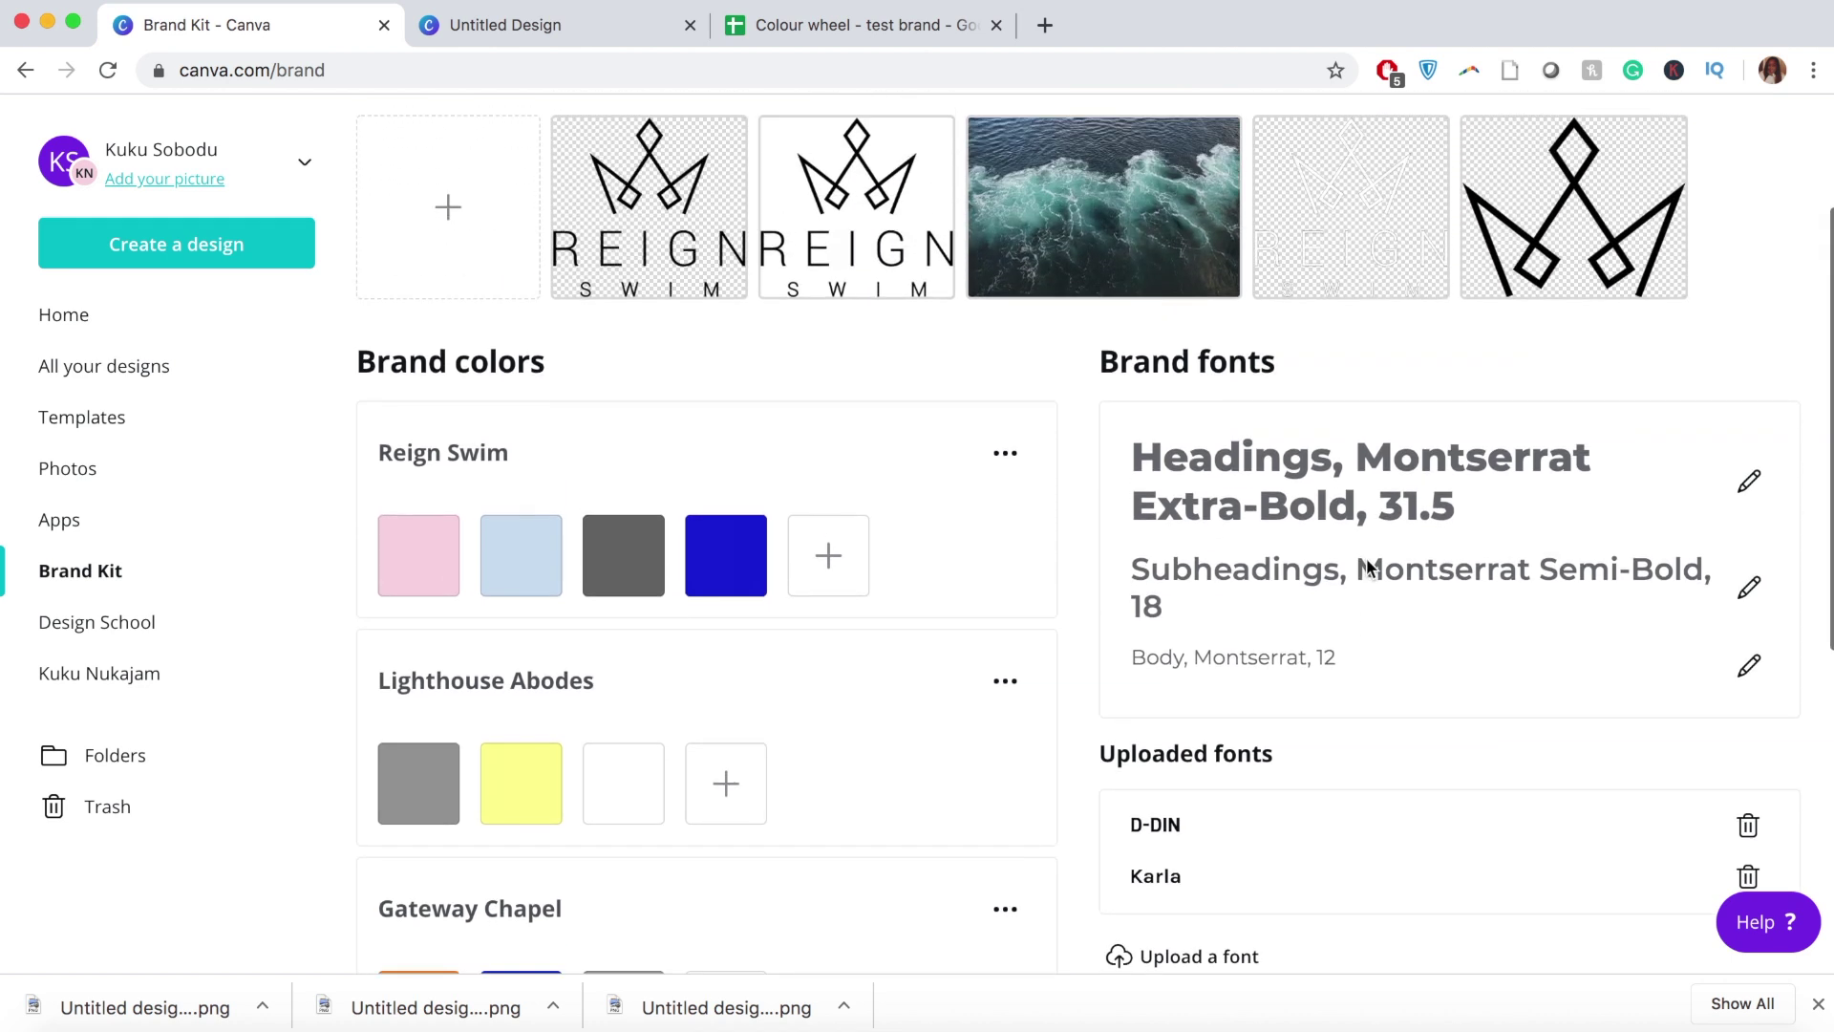
scroll(1366, 558, "down", 2)
left_click(1748, 561)
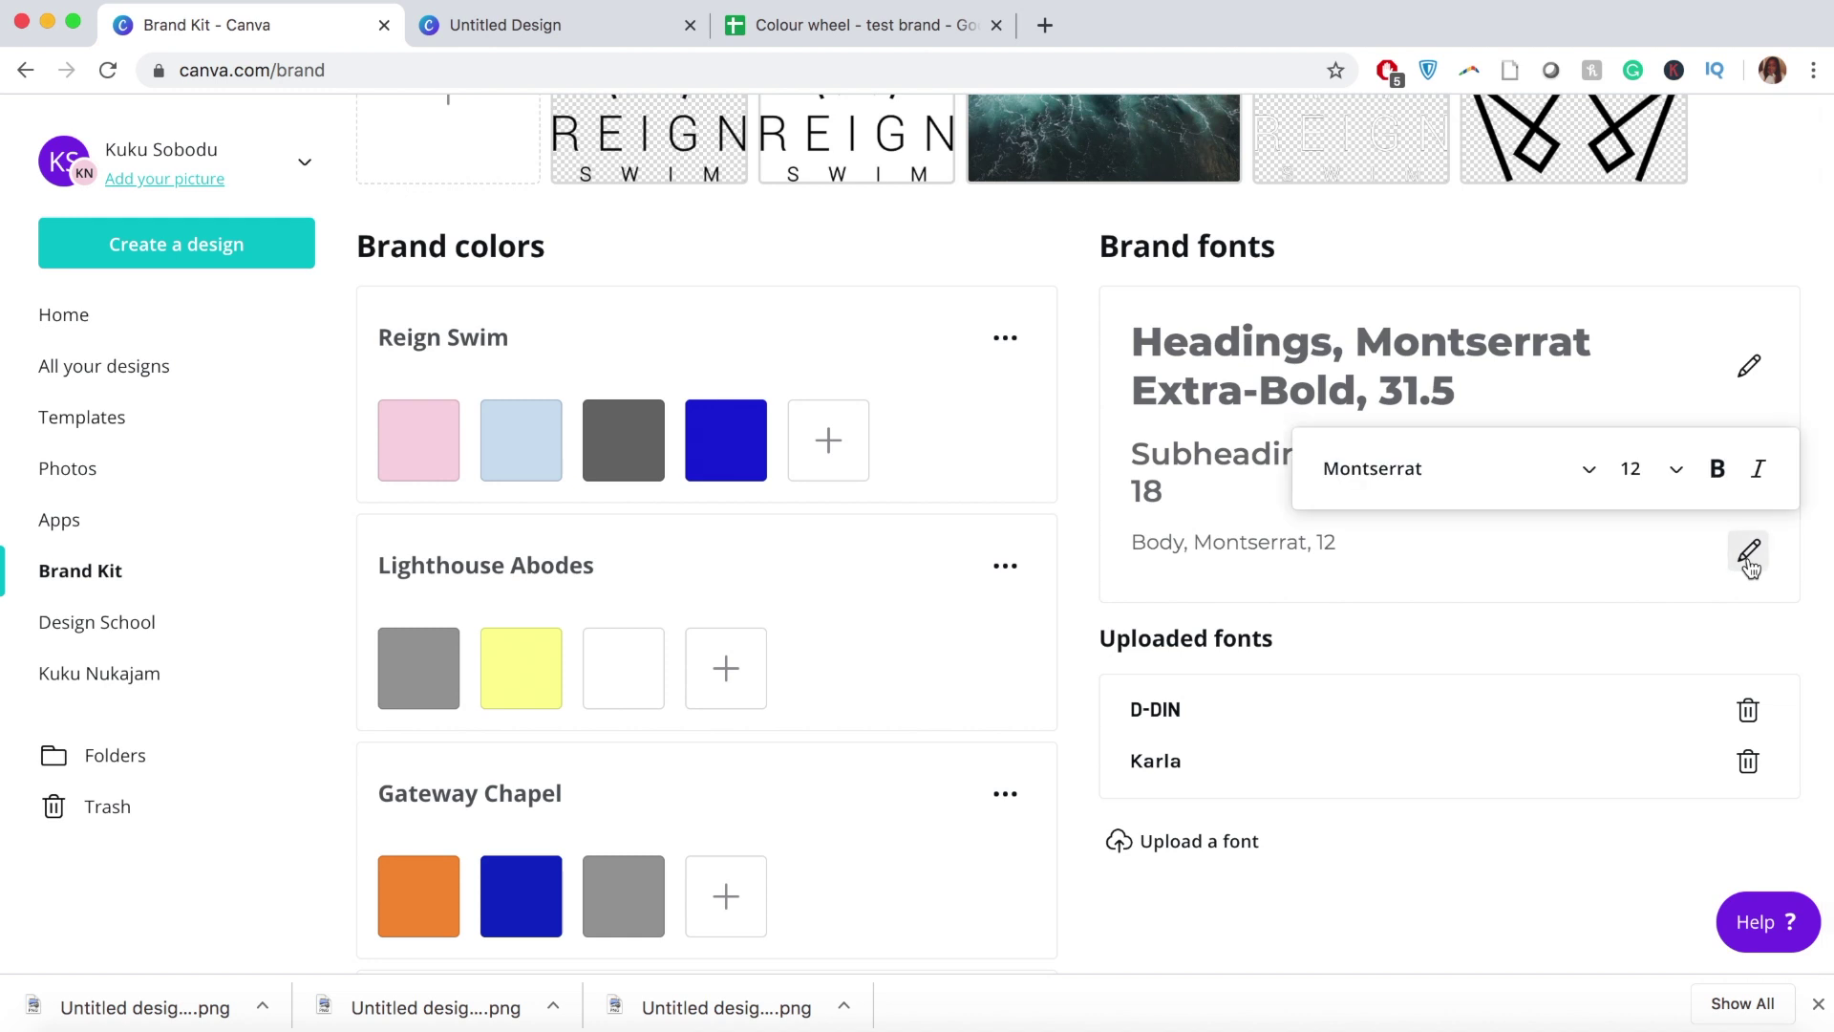
left_click(1590, 472)
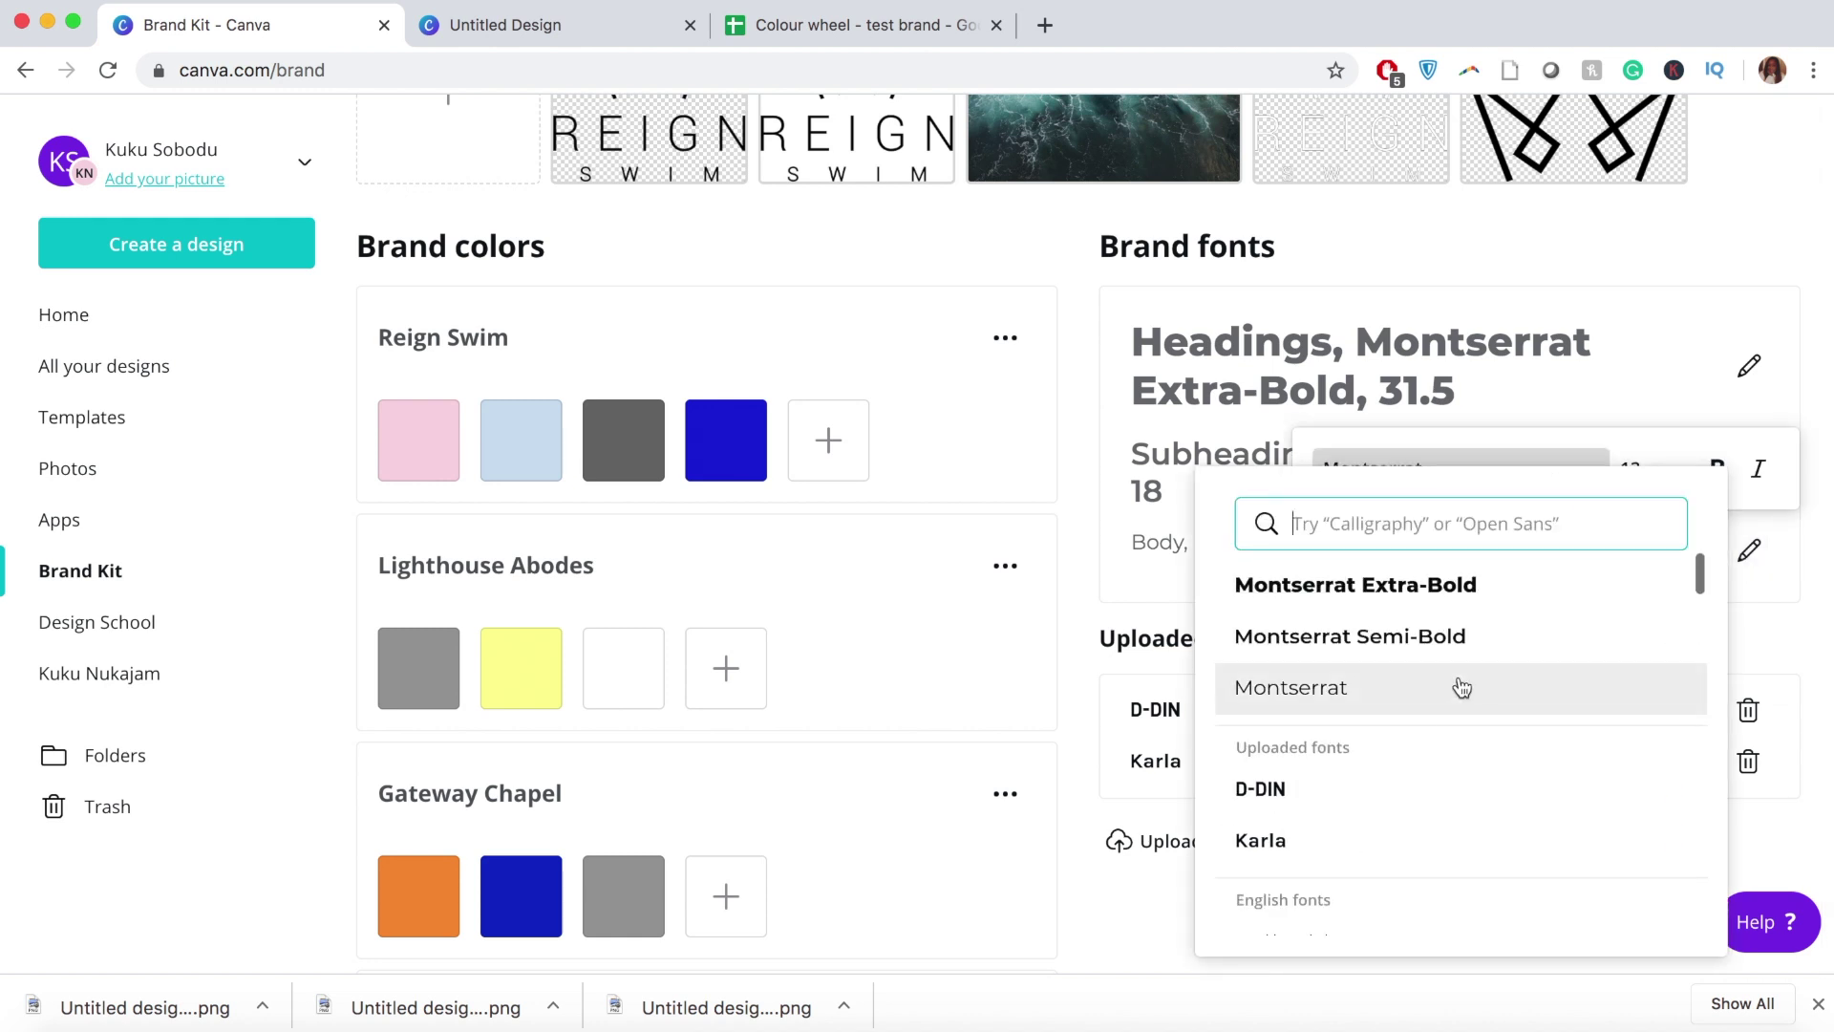
scroll(1554, 715, "down", 4)
scroll(1554, 715, "down", 5)
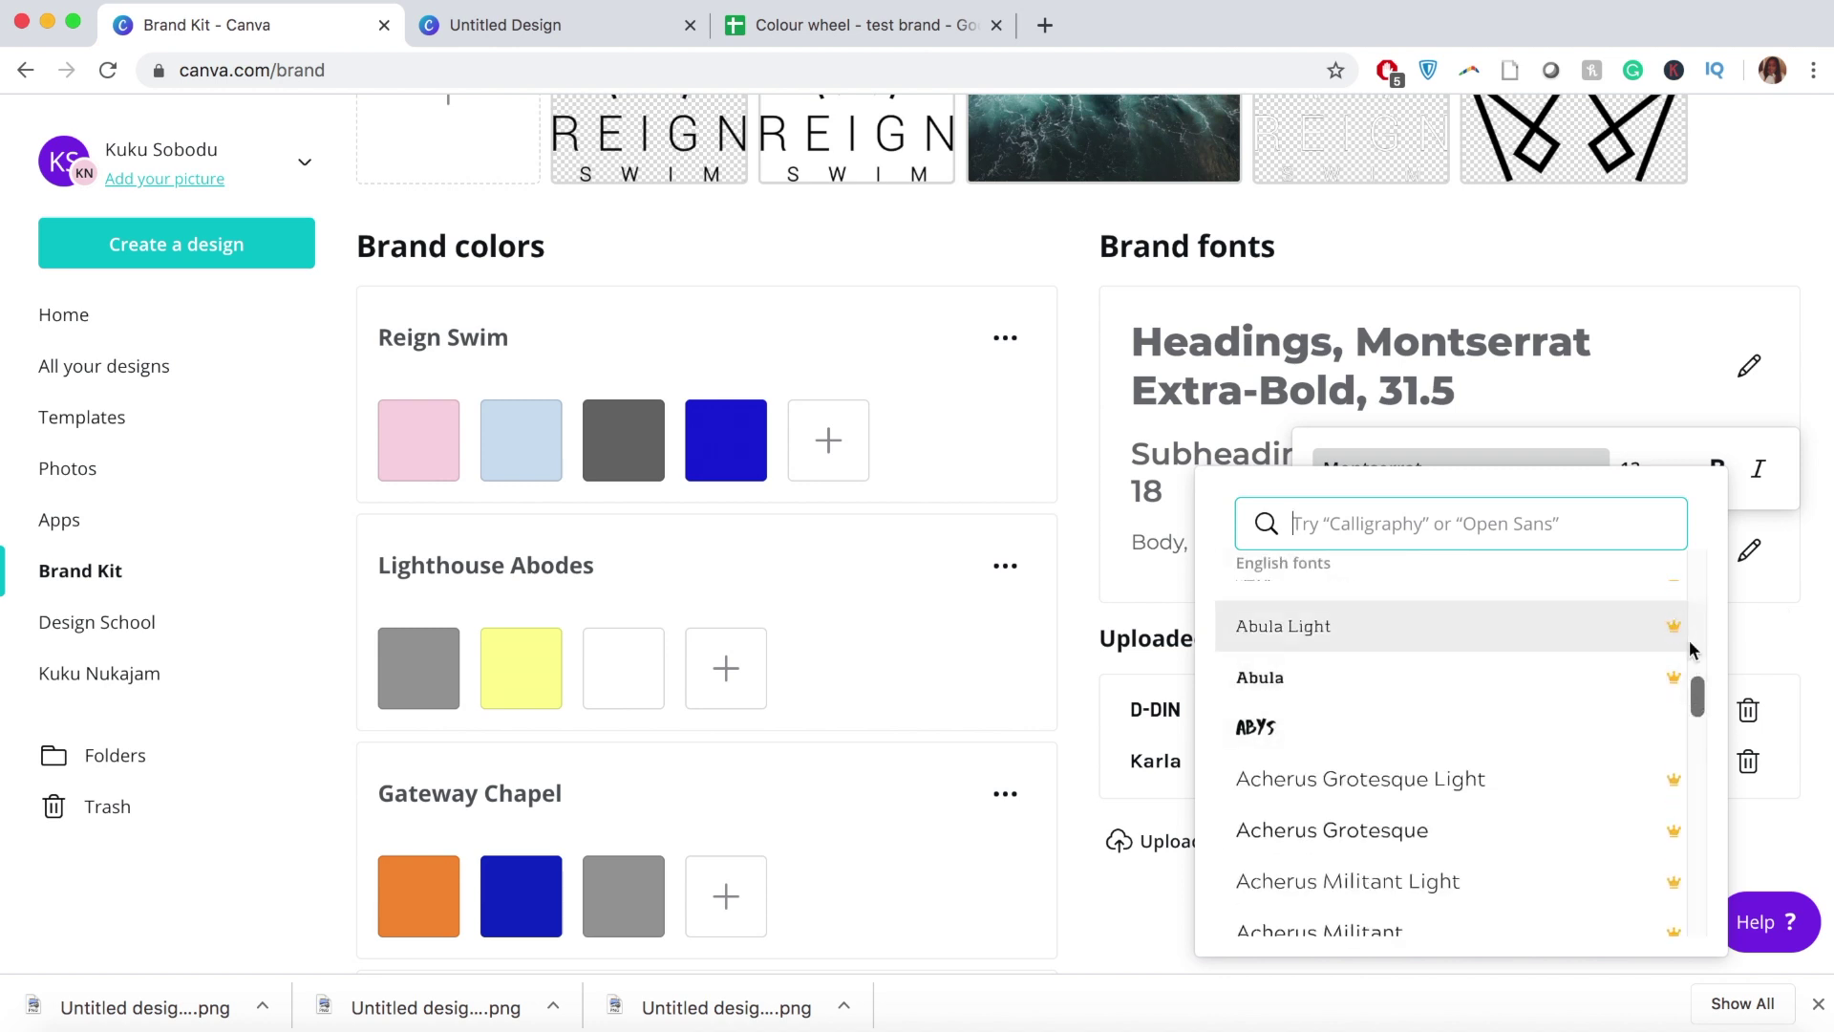
left_click(1820, 640)
Step: Open the file chooser for uploading a brand font, cancel it and return to the brand logos
scroll(1818, 640, "down", 5)
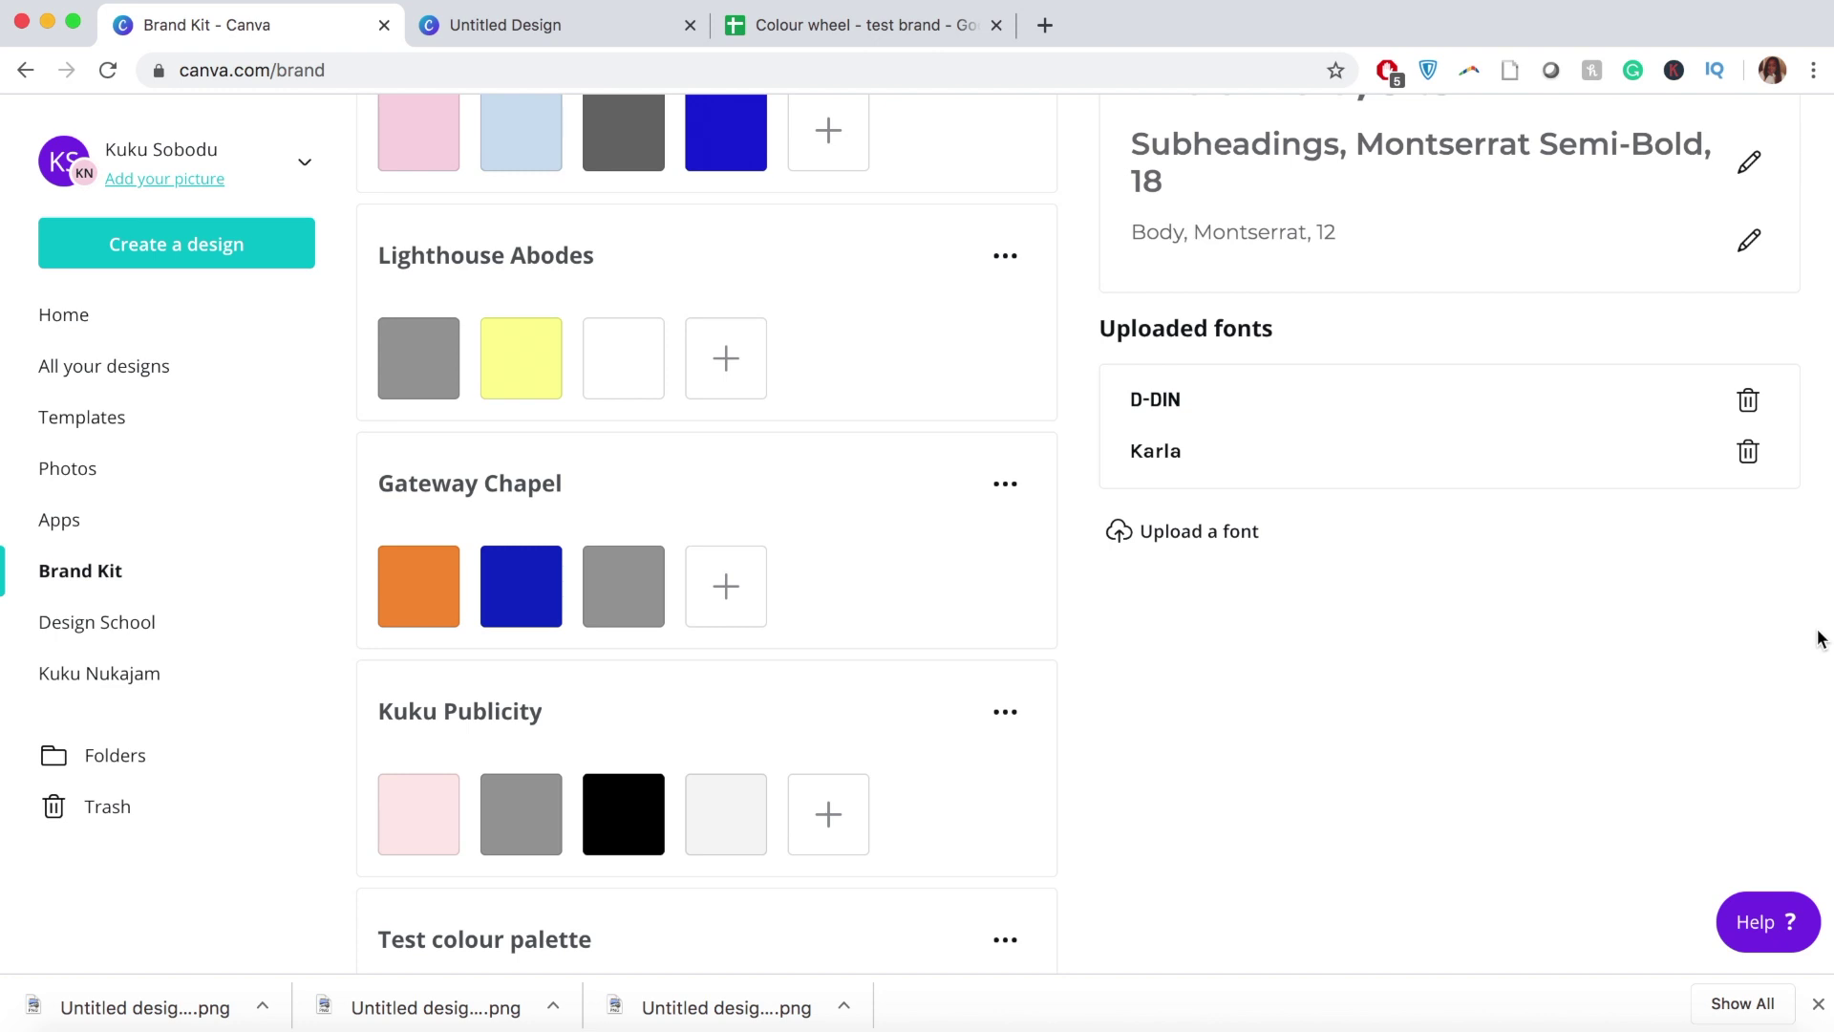
left_click(1120, 531)
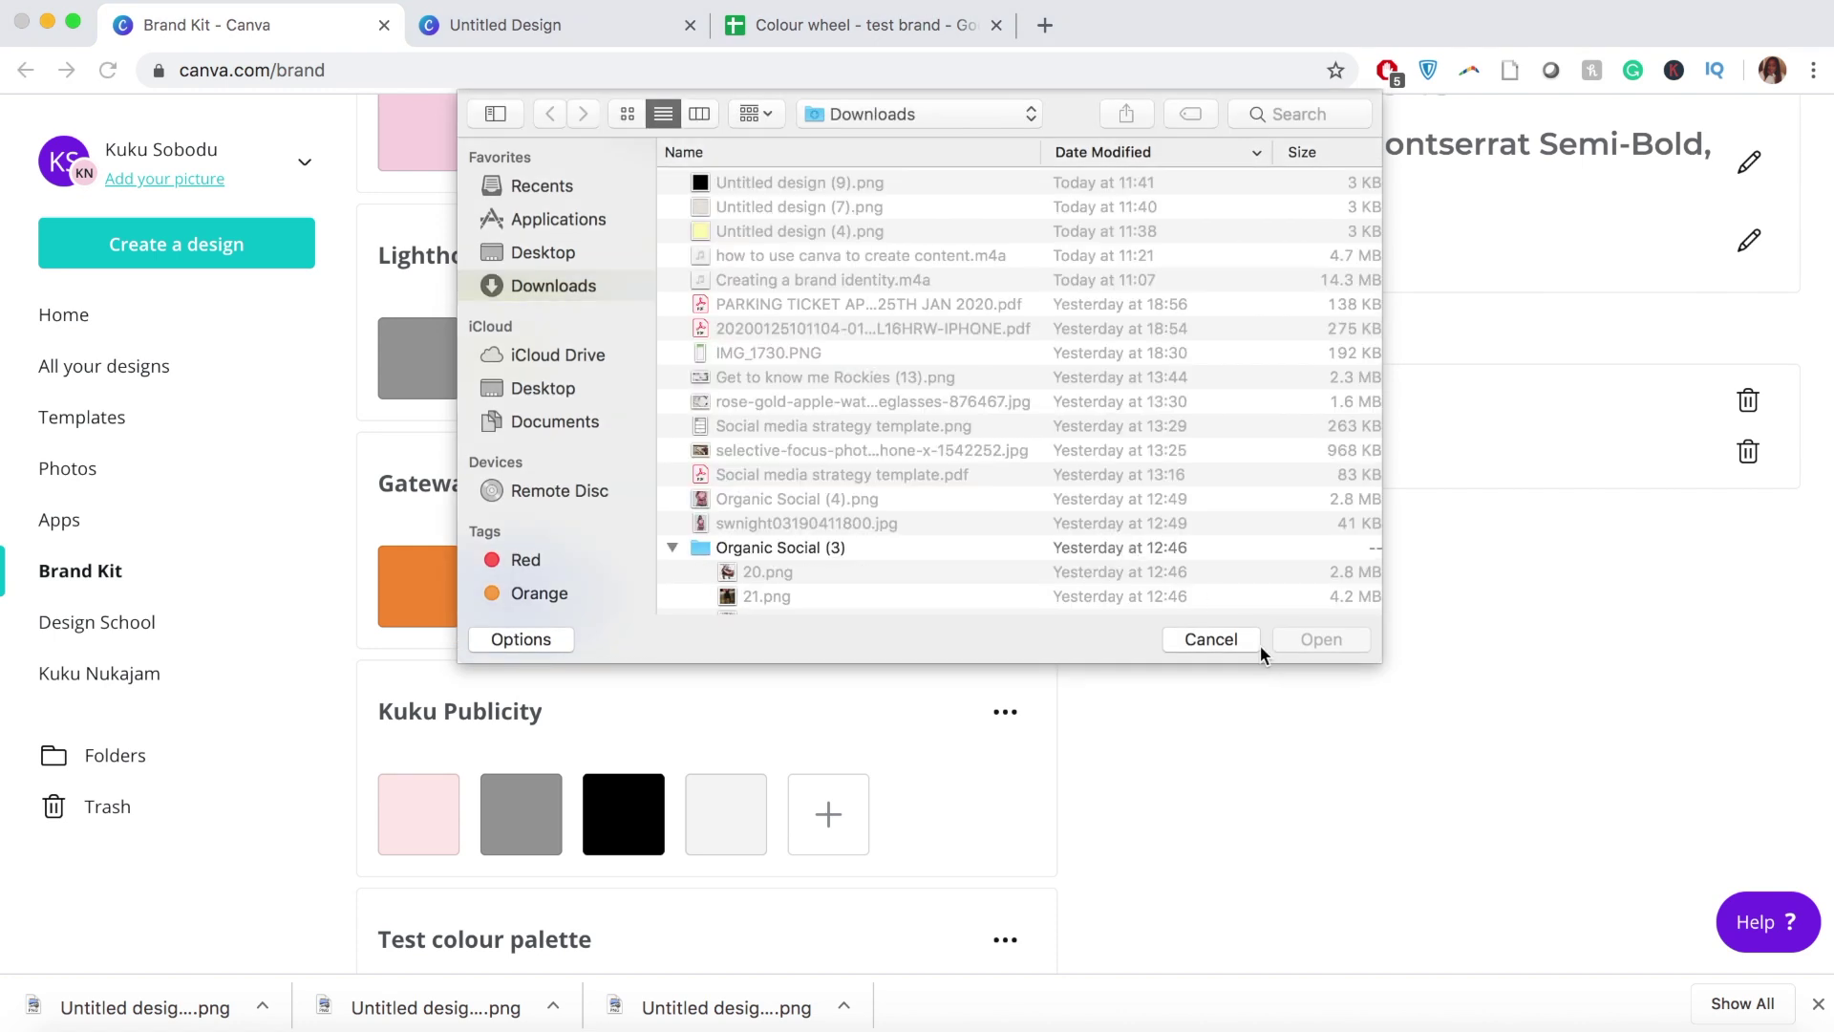
left_click(1256, 640)
scroll(1262, 669, "up", 7)
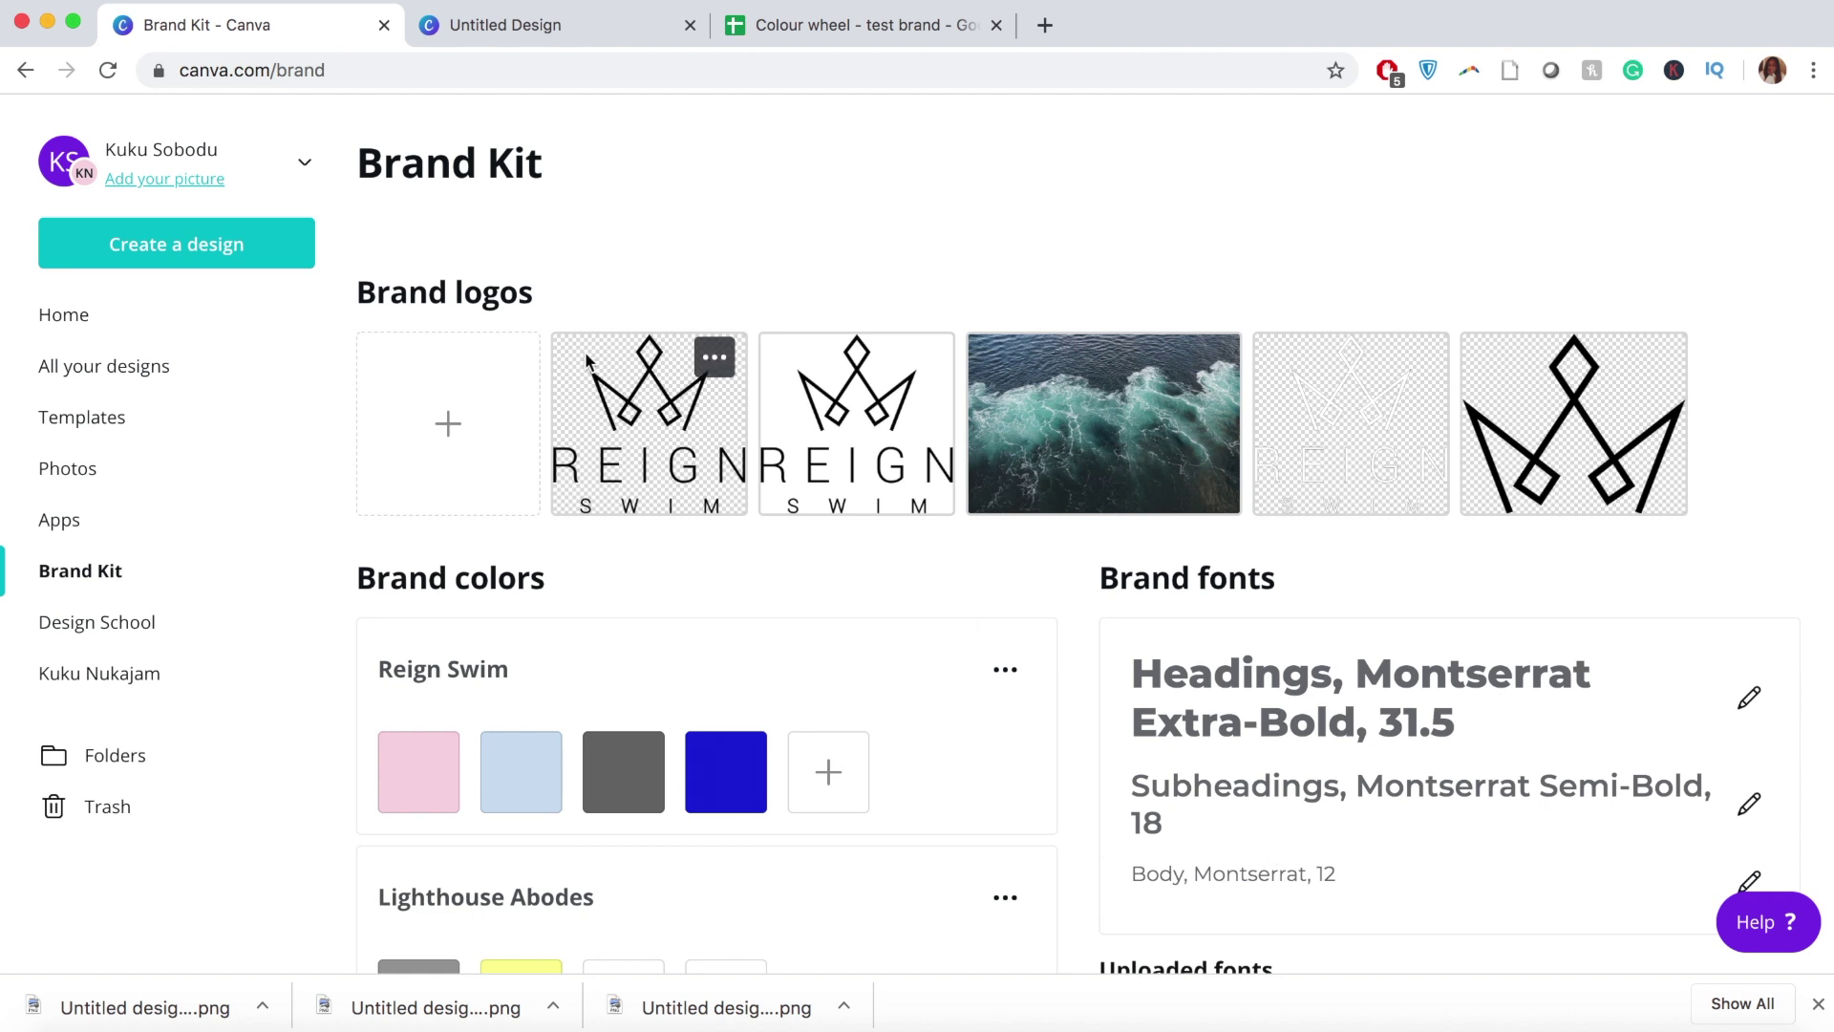
Step: Switch to the Untitled Design, close the business card promotion and check the Test colour palette among the colour choices
left_click(510, 35)
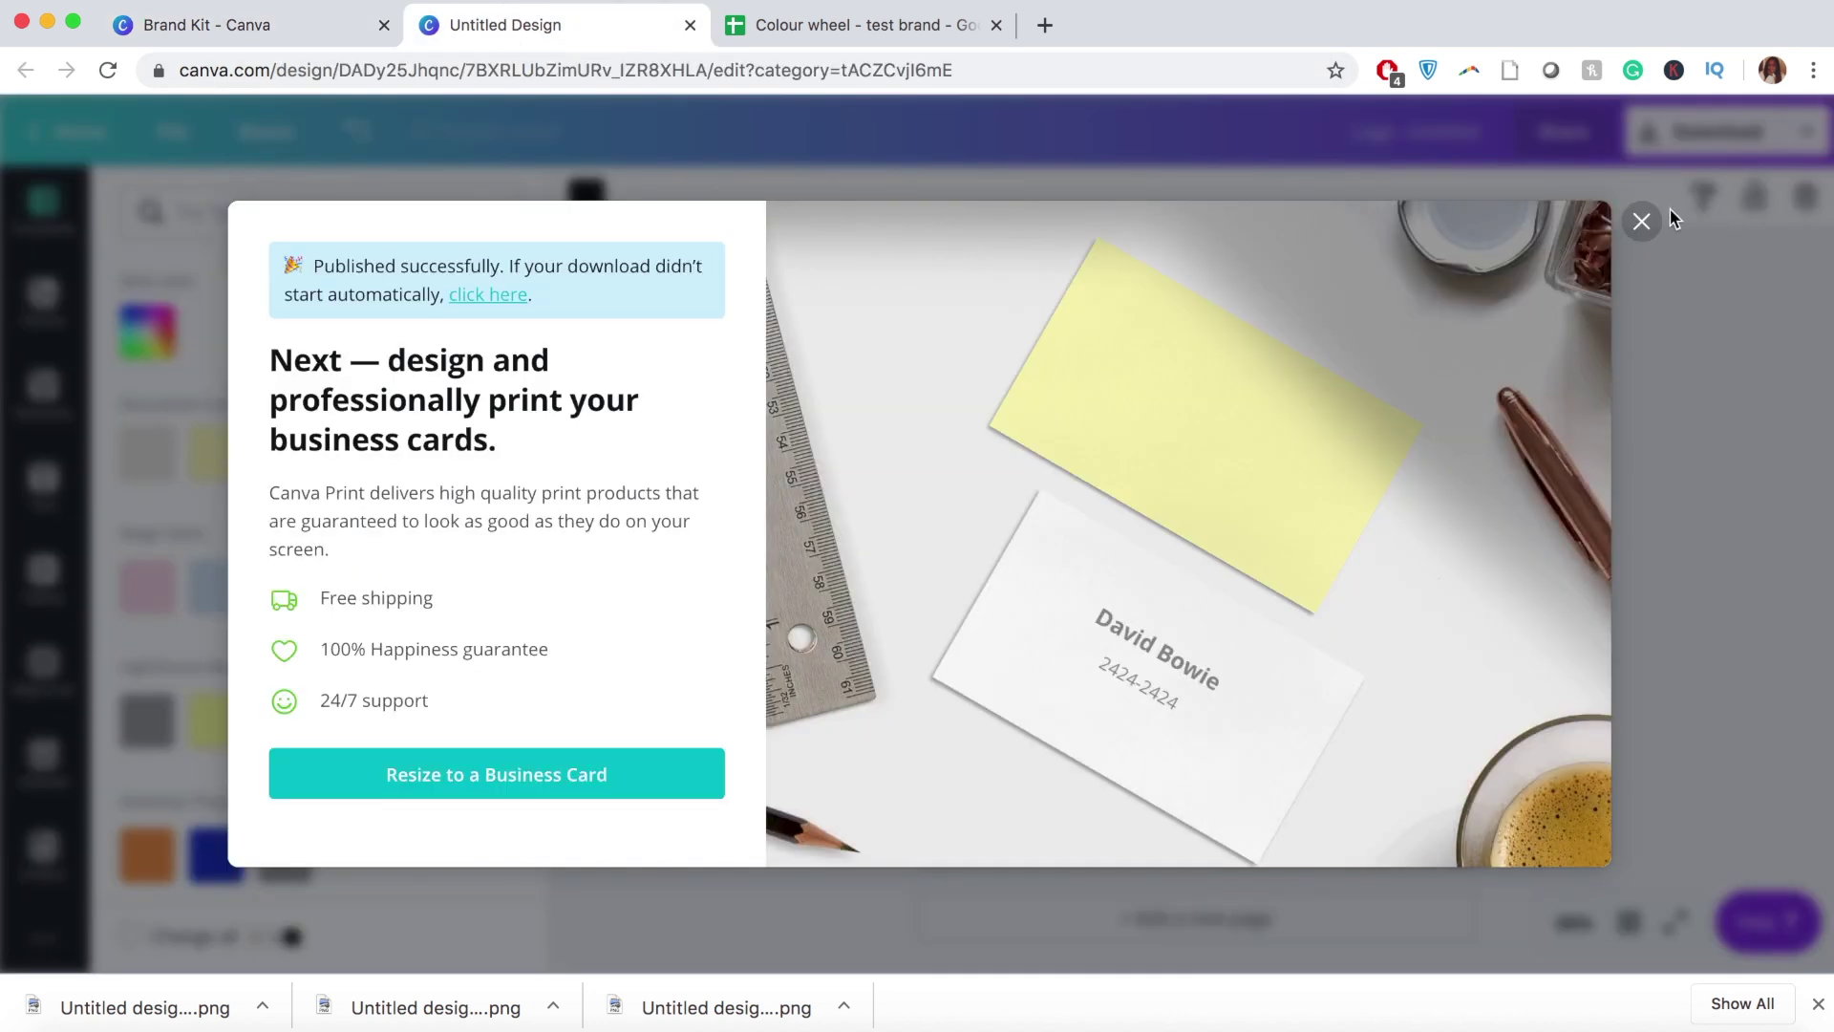
left_click(1641, 221)
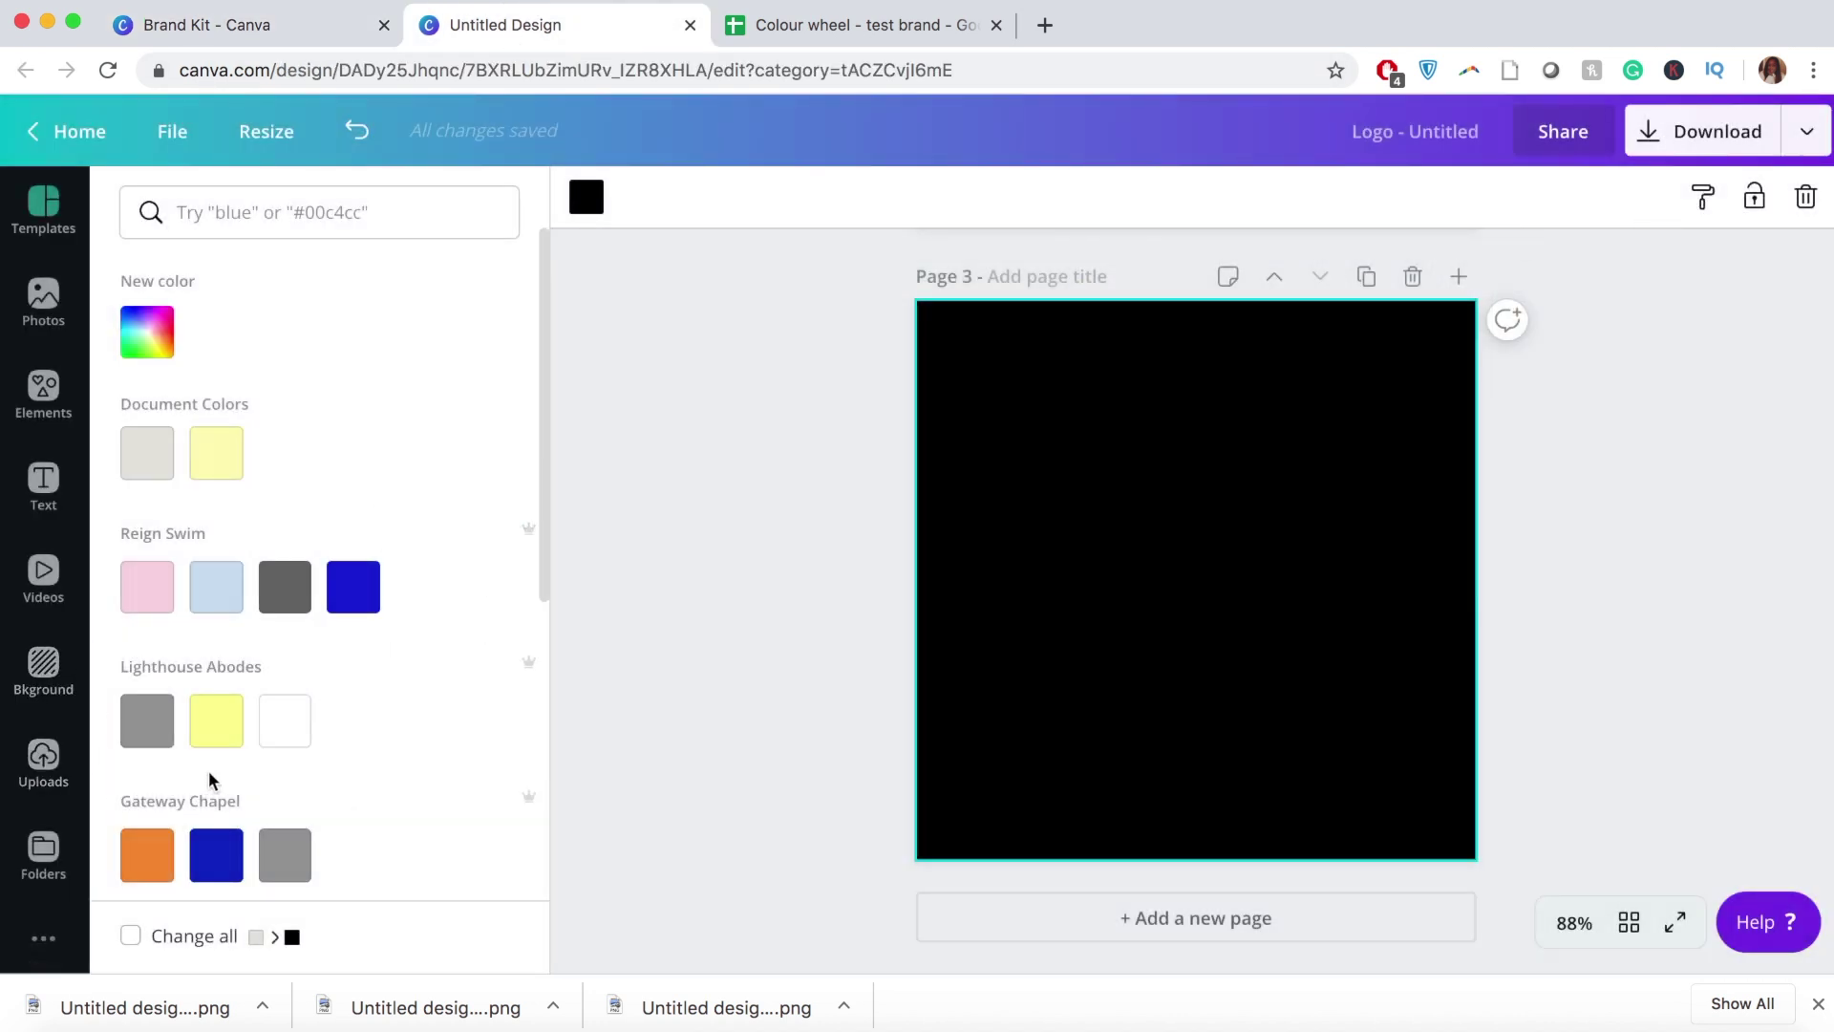
scroll(210, 779, "down", 10)
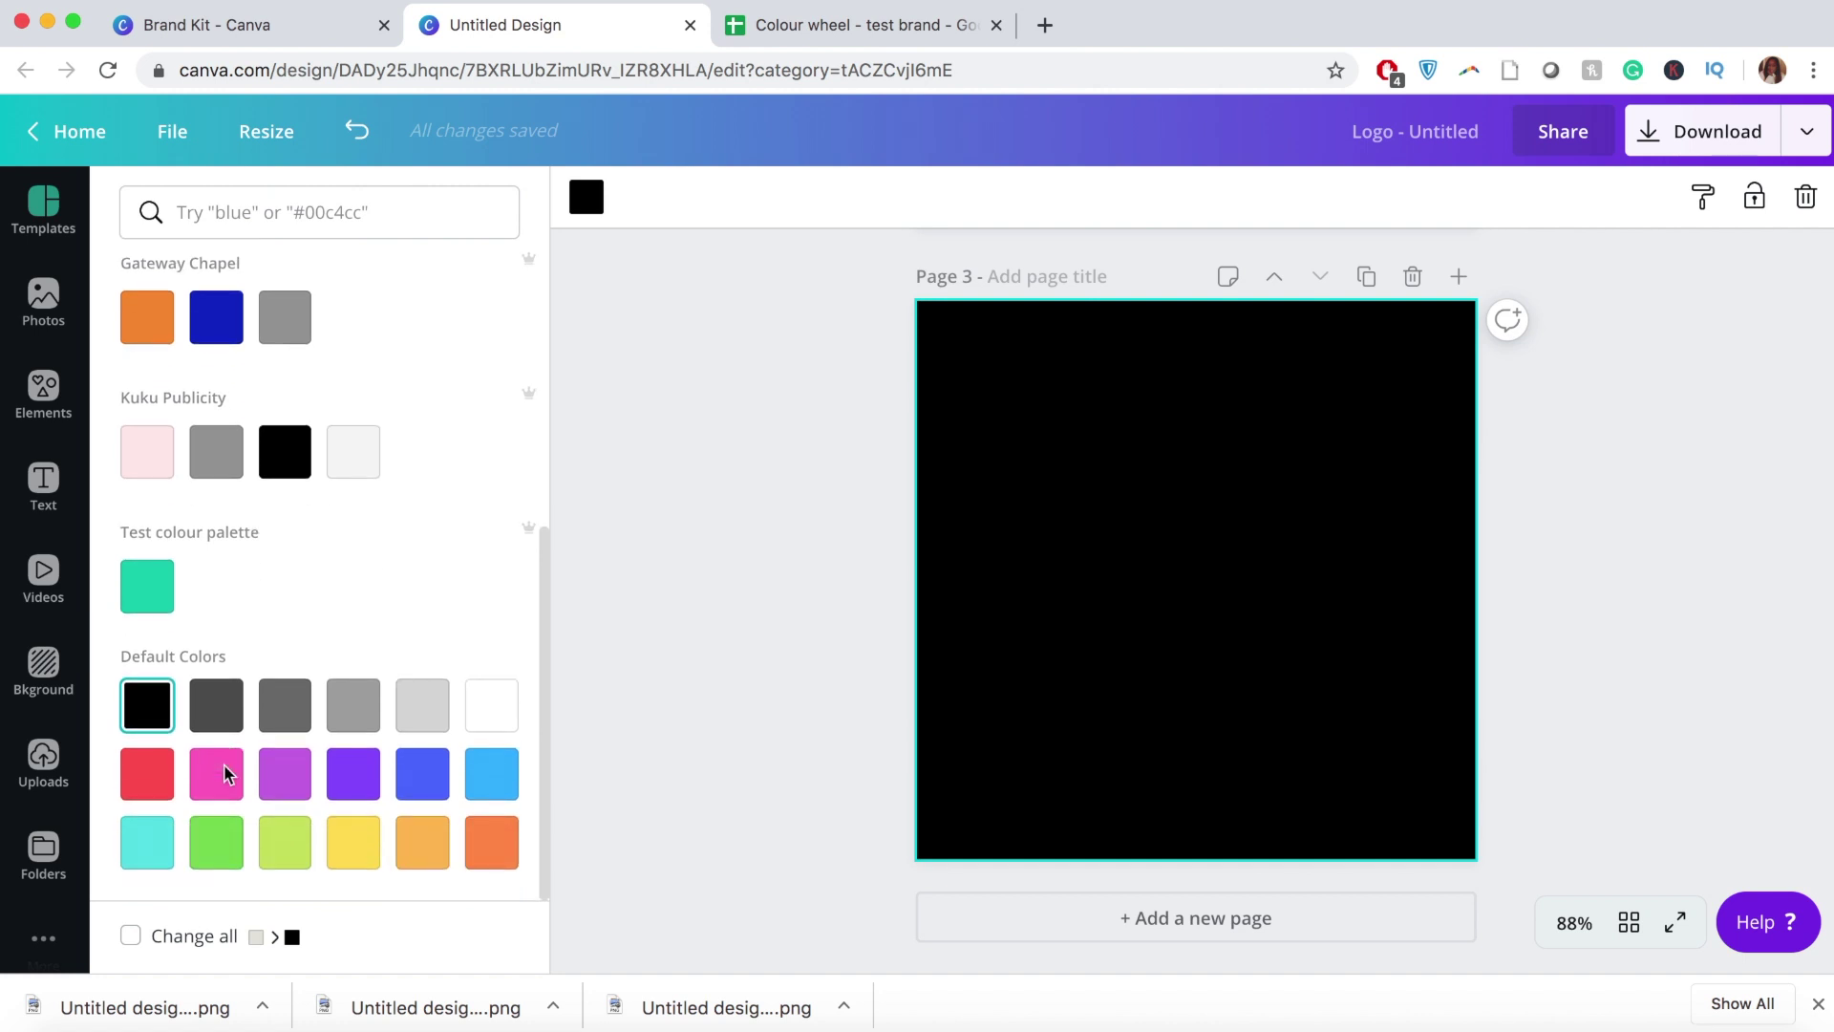
scroll(213, 535, "up", 1)
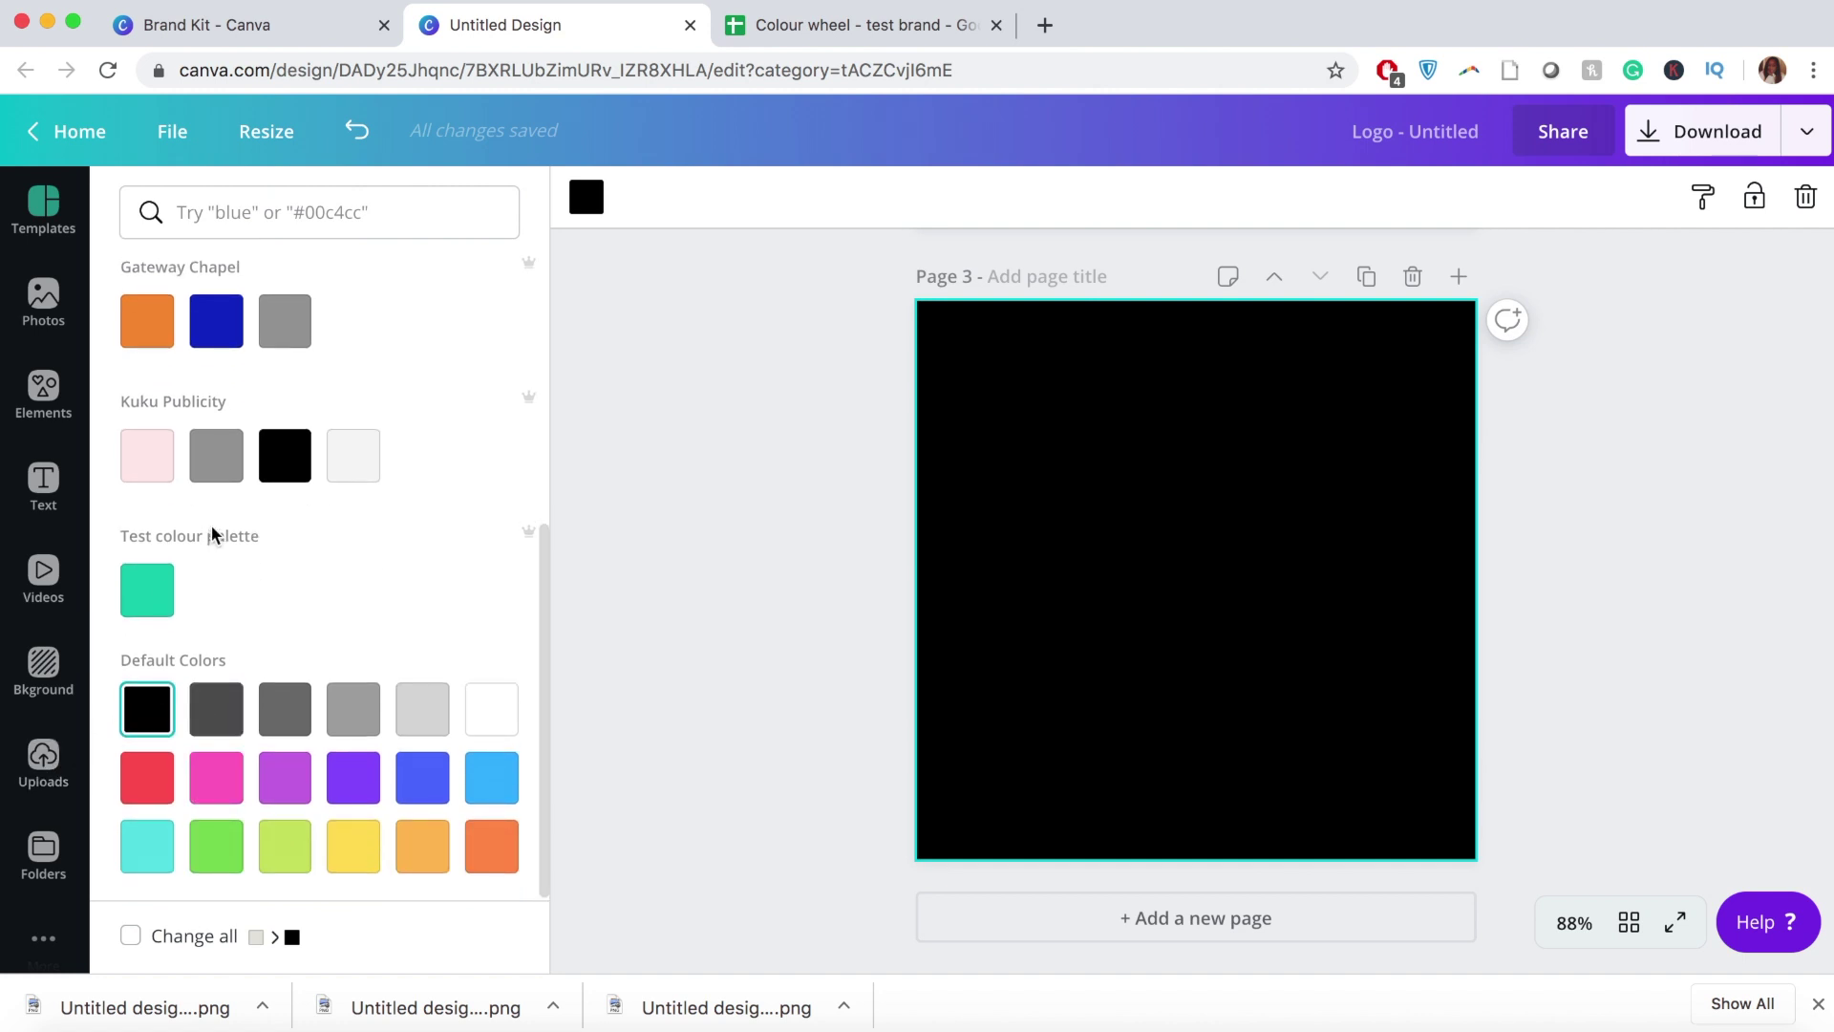
scroll(212, 535, "up", 5)
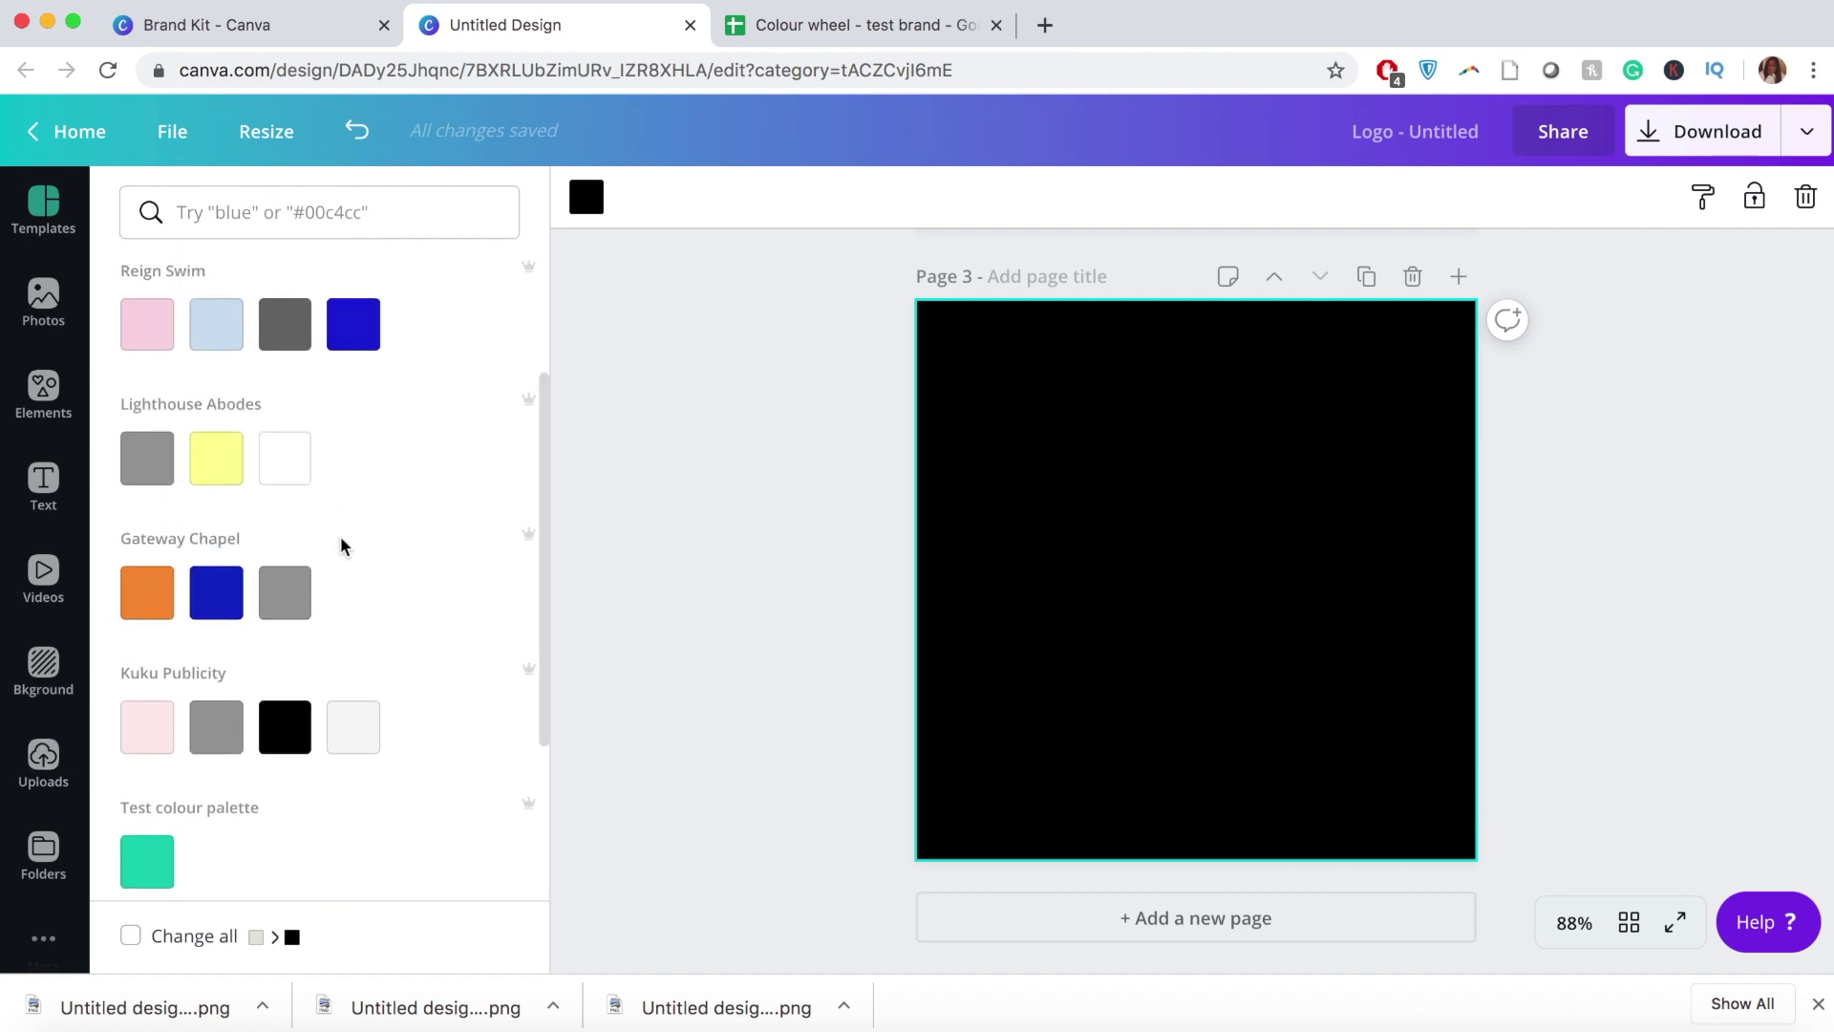
Step: Add a new page after page 3 and apply the recently used Silton Studios template to it
left_click(1460, 278)
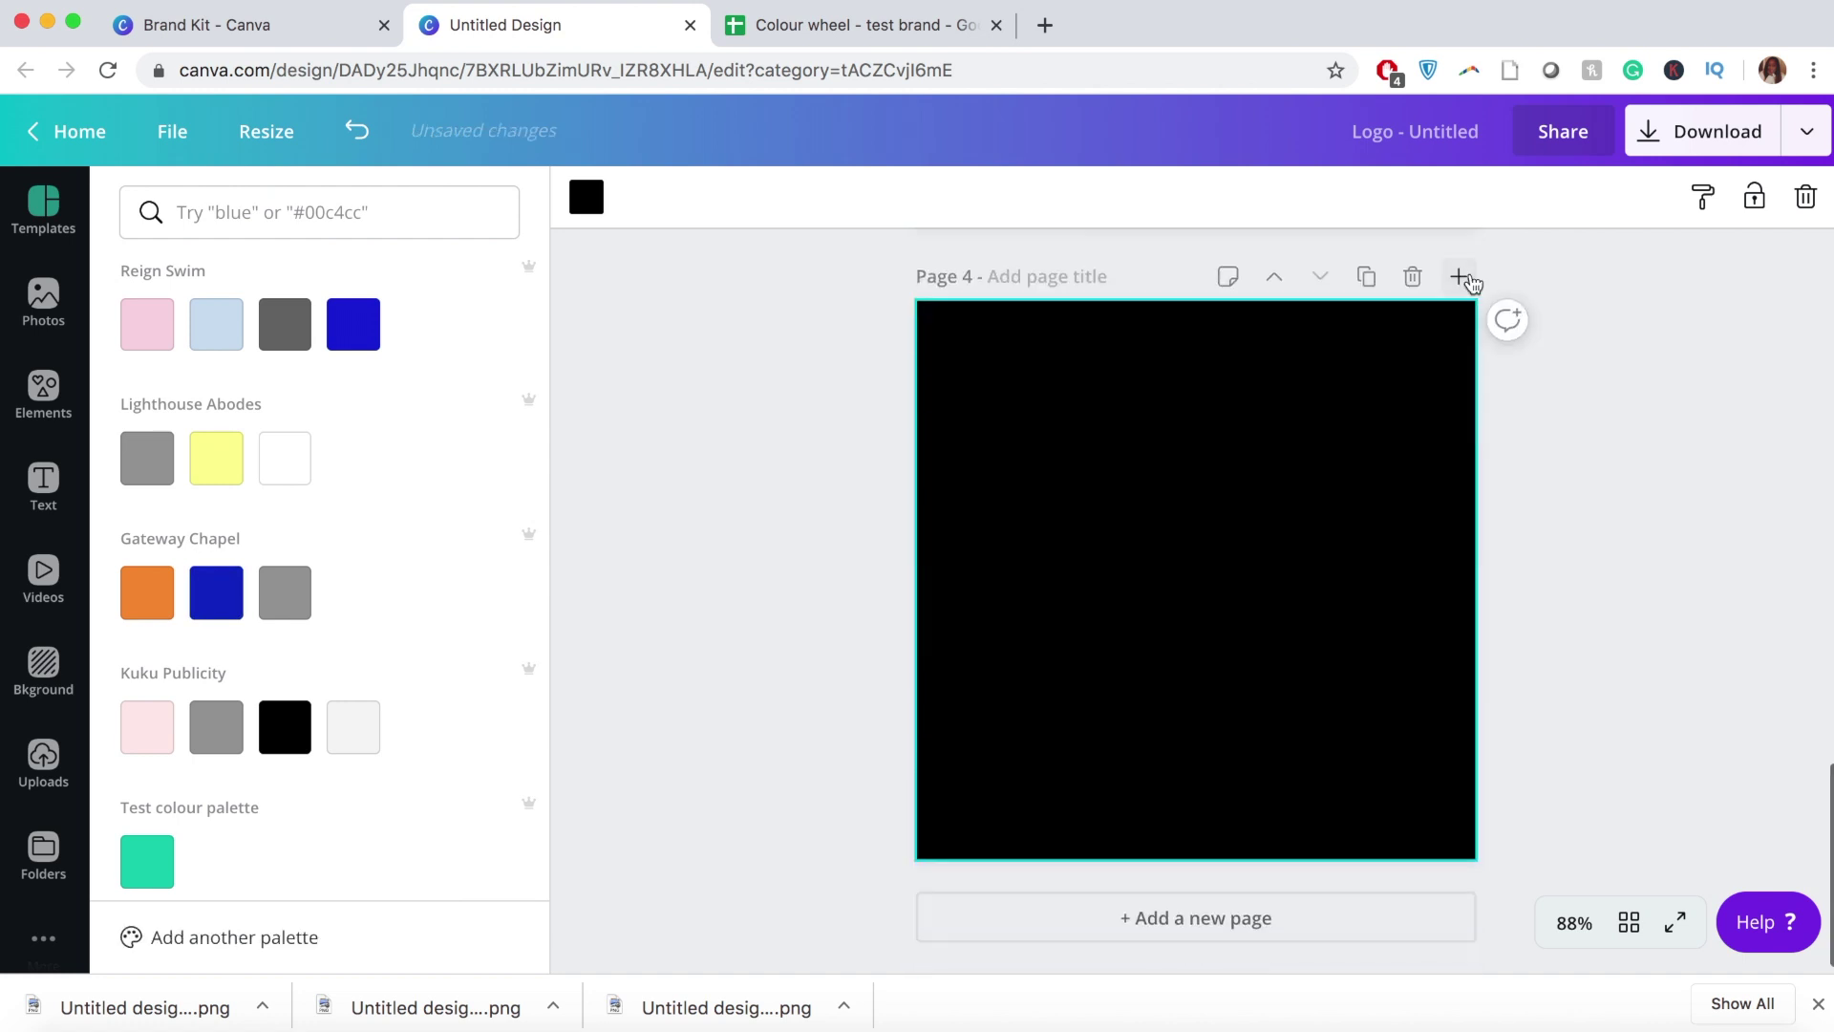
left_click(1229, 499)
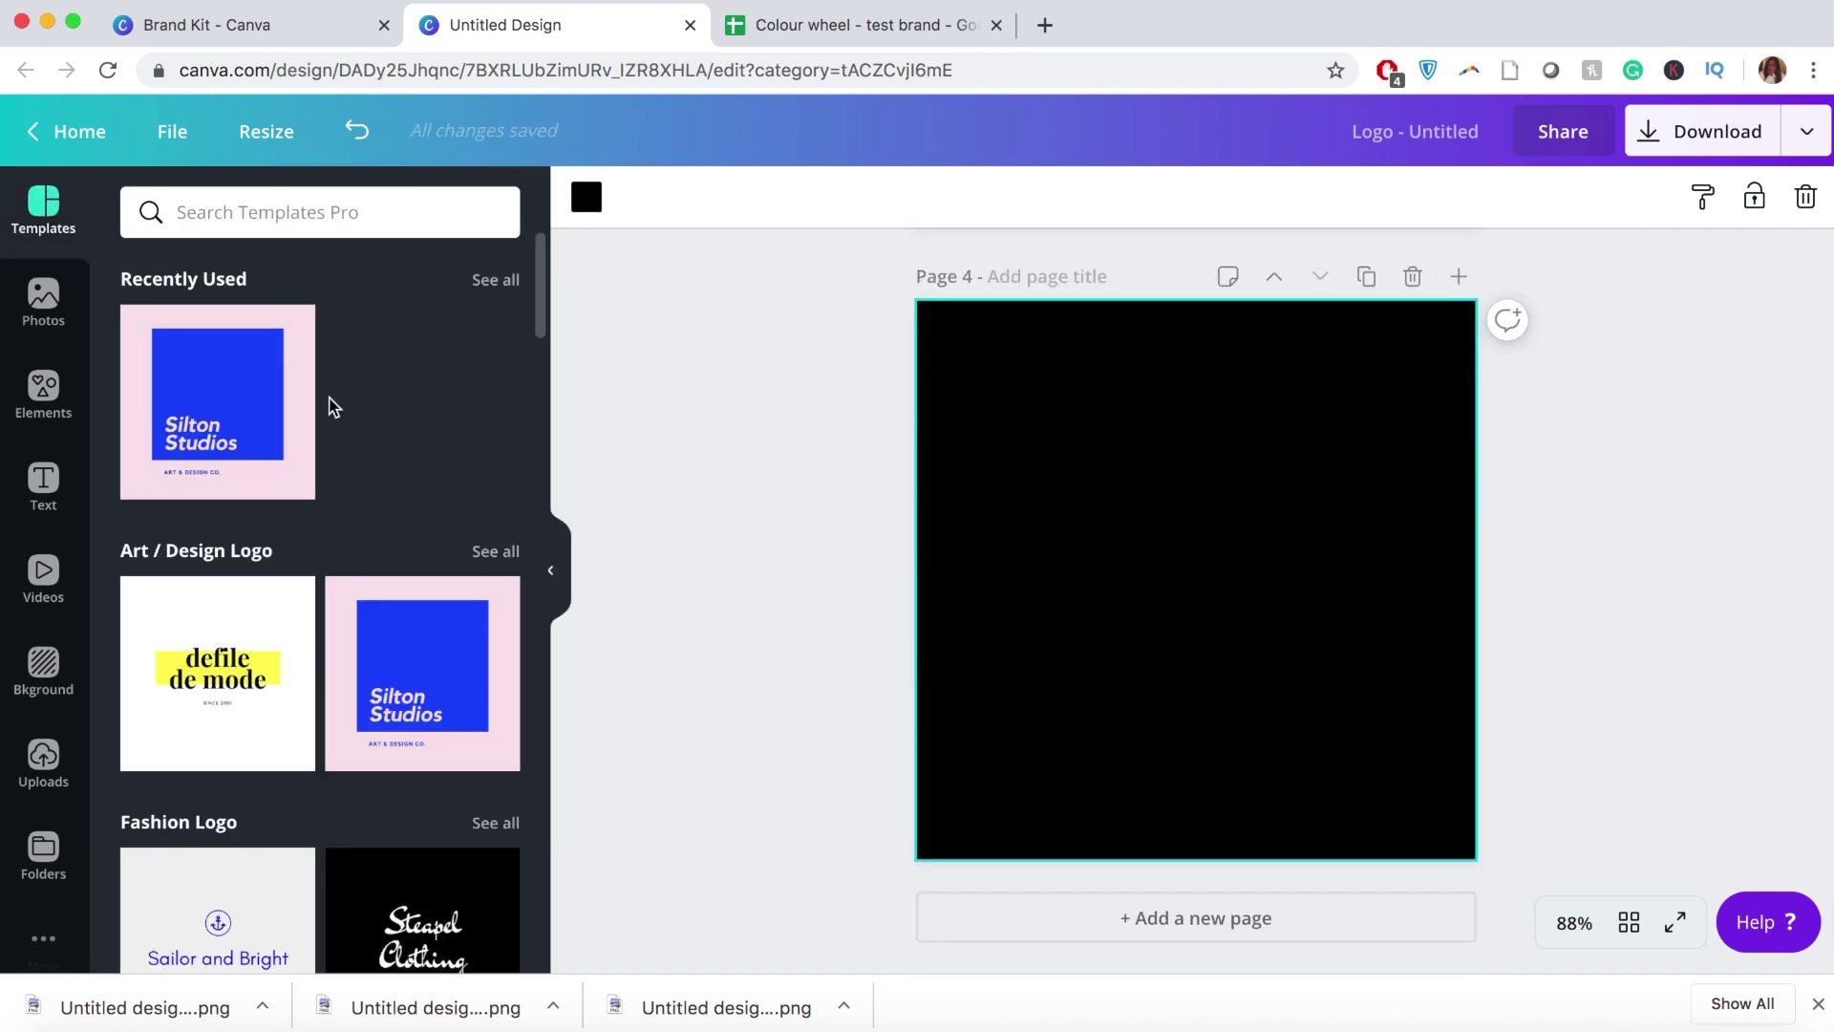
left_click(291, 406)
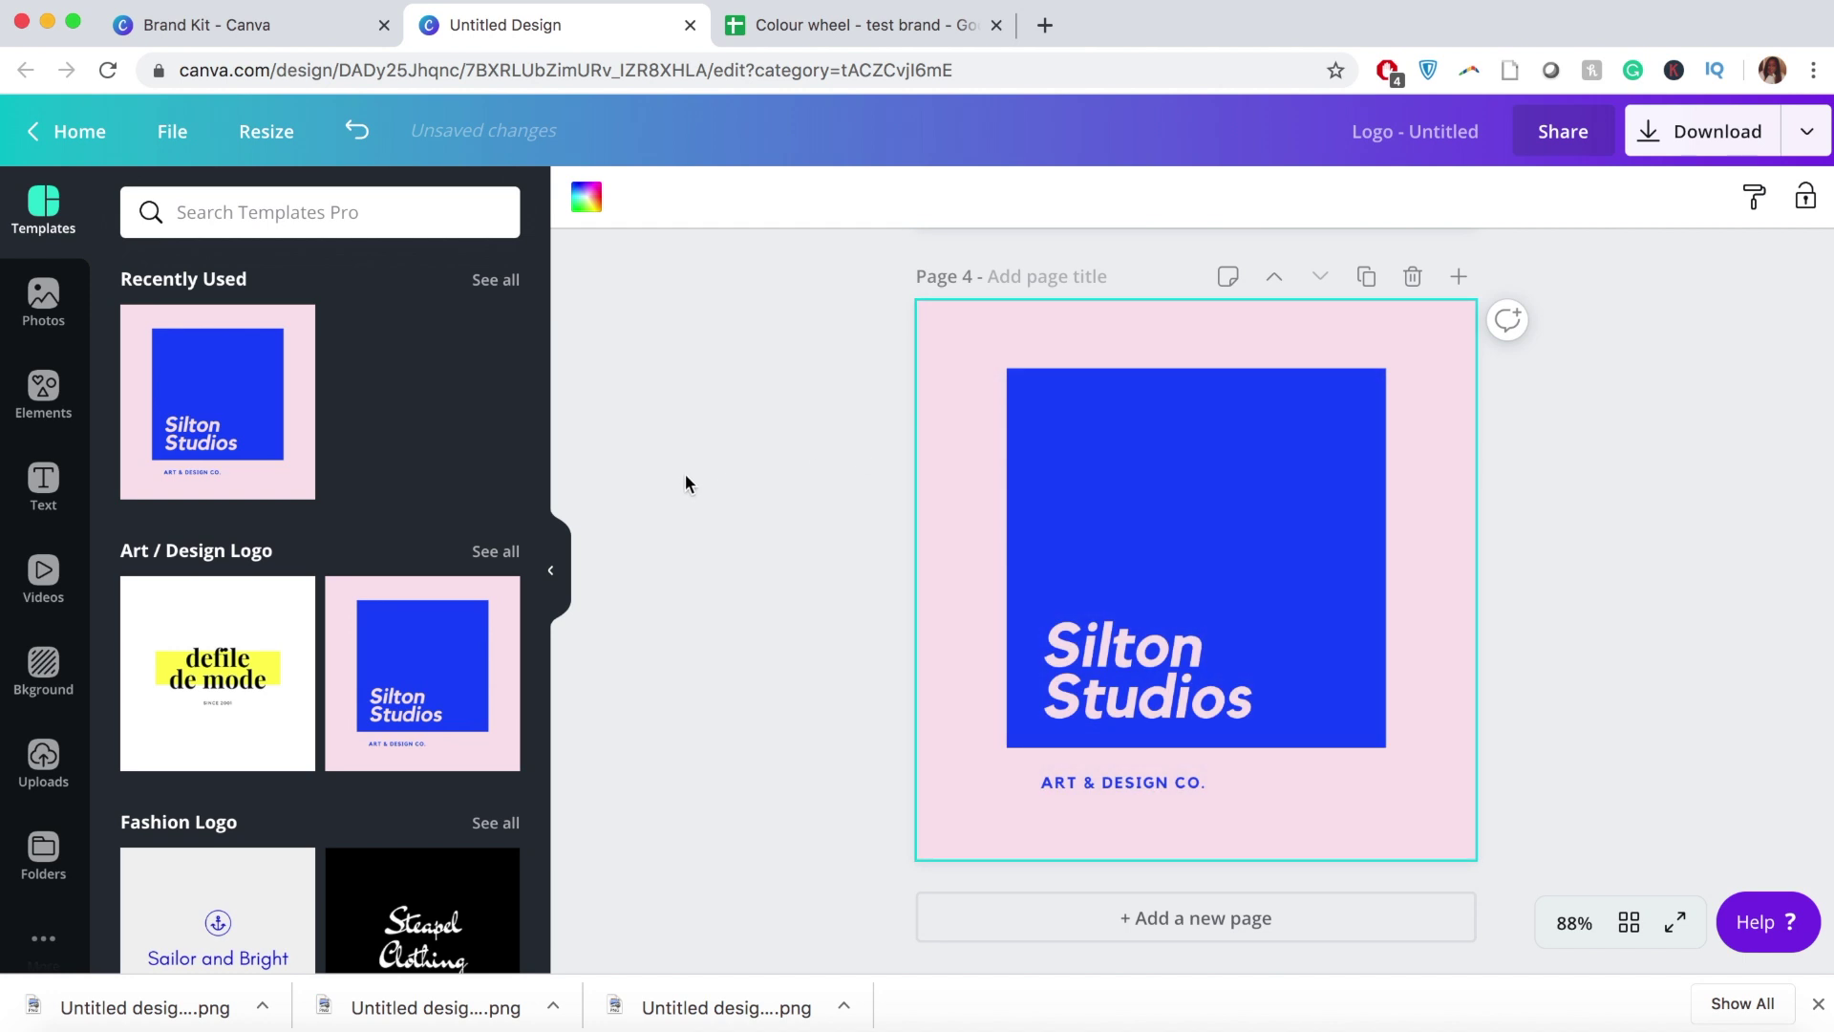
Step: Check the Test colour palette among the colour choices for page 4's pink background square, and reload the design to refresh it
left_click(934, 406)
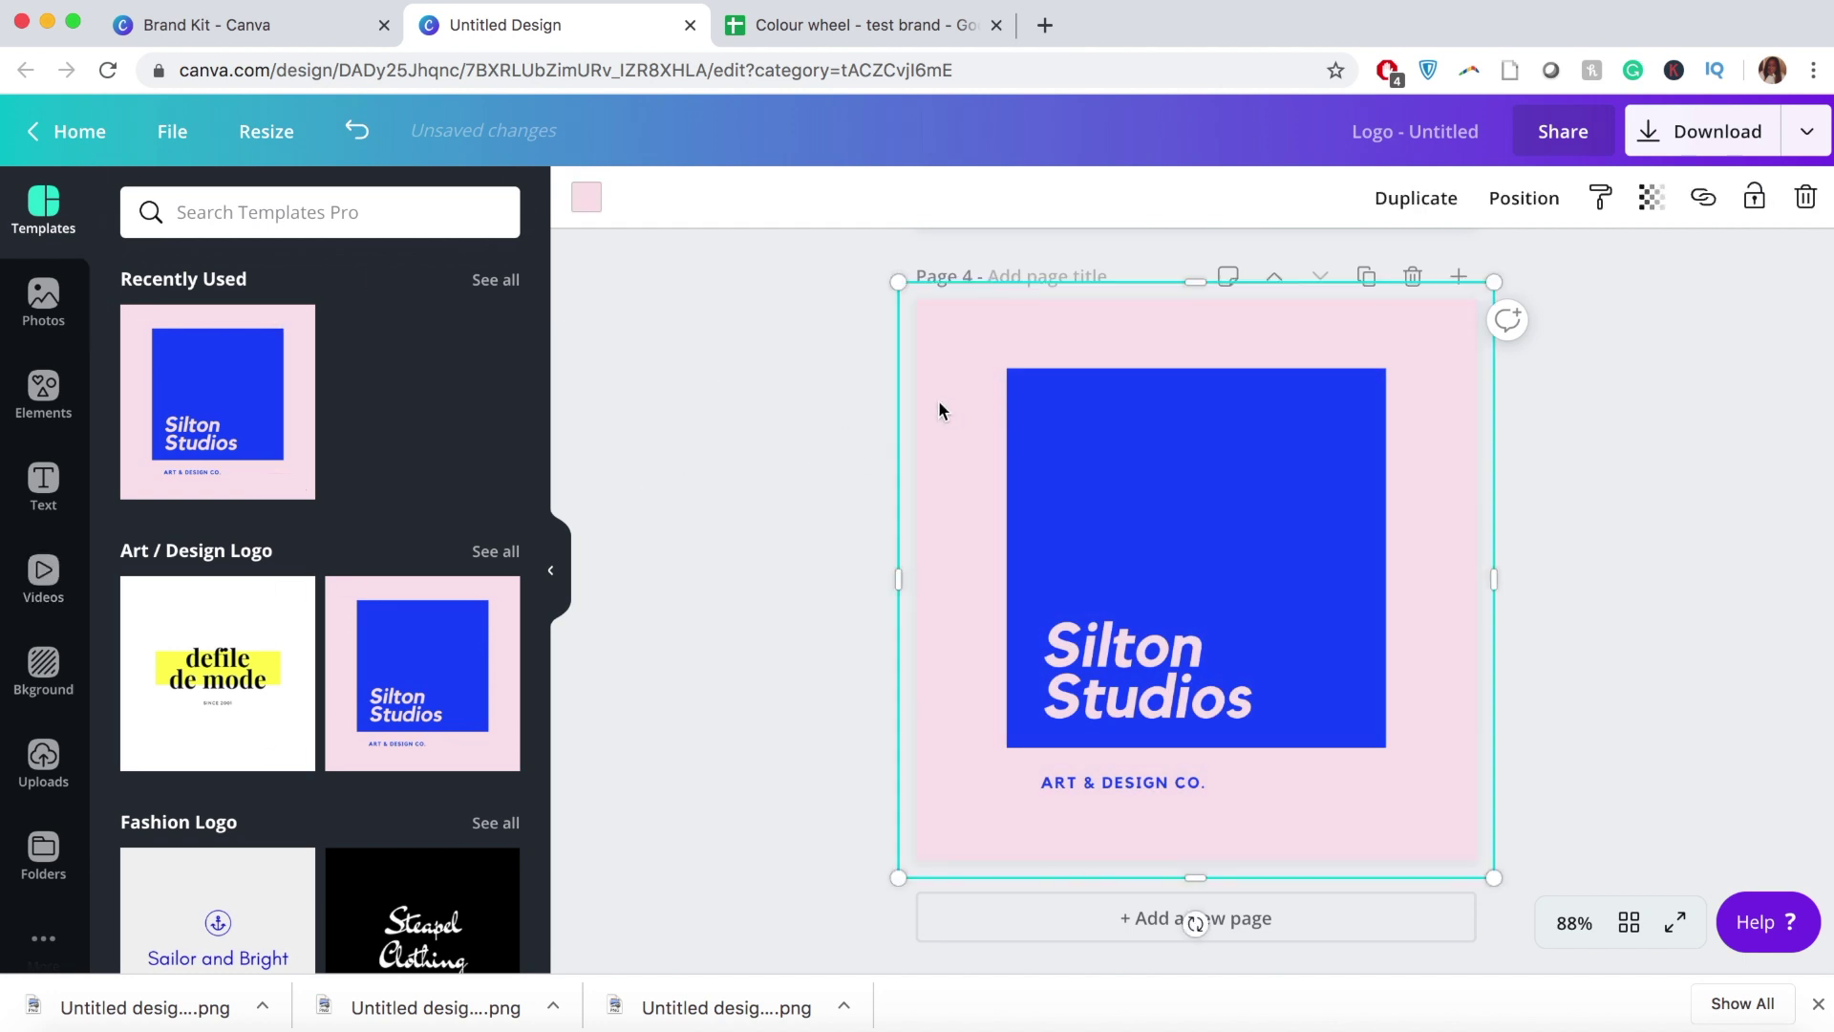
left_click(585, 214)
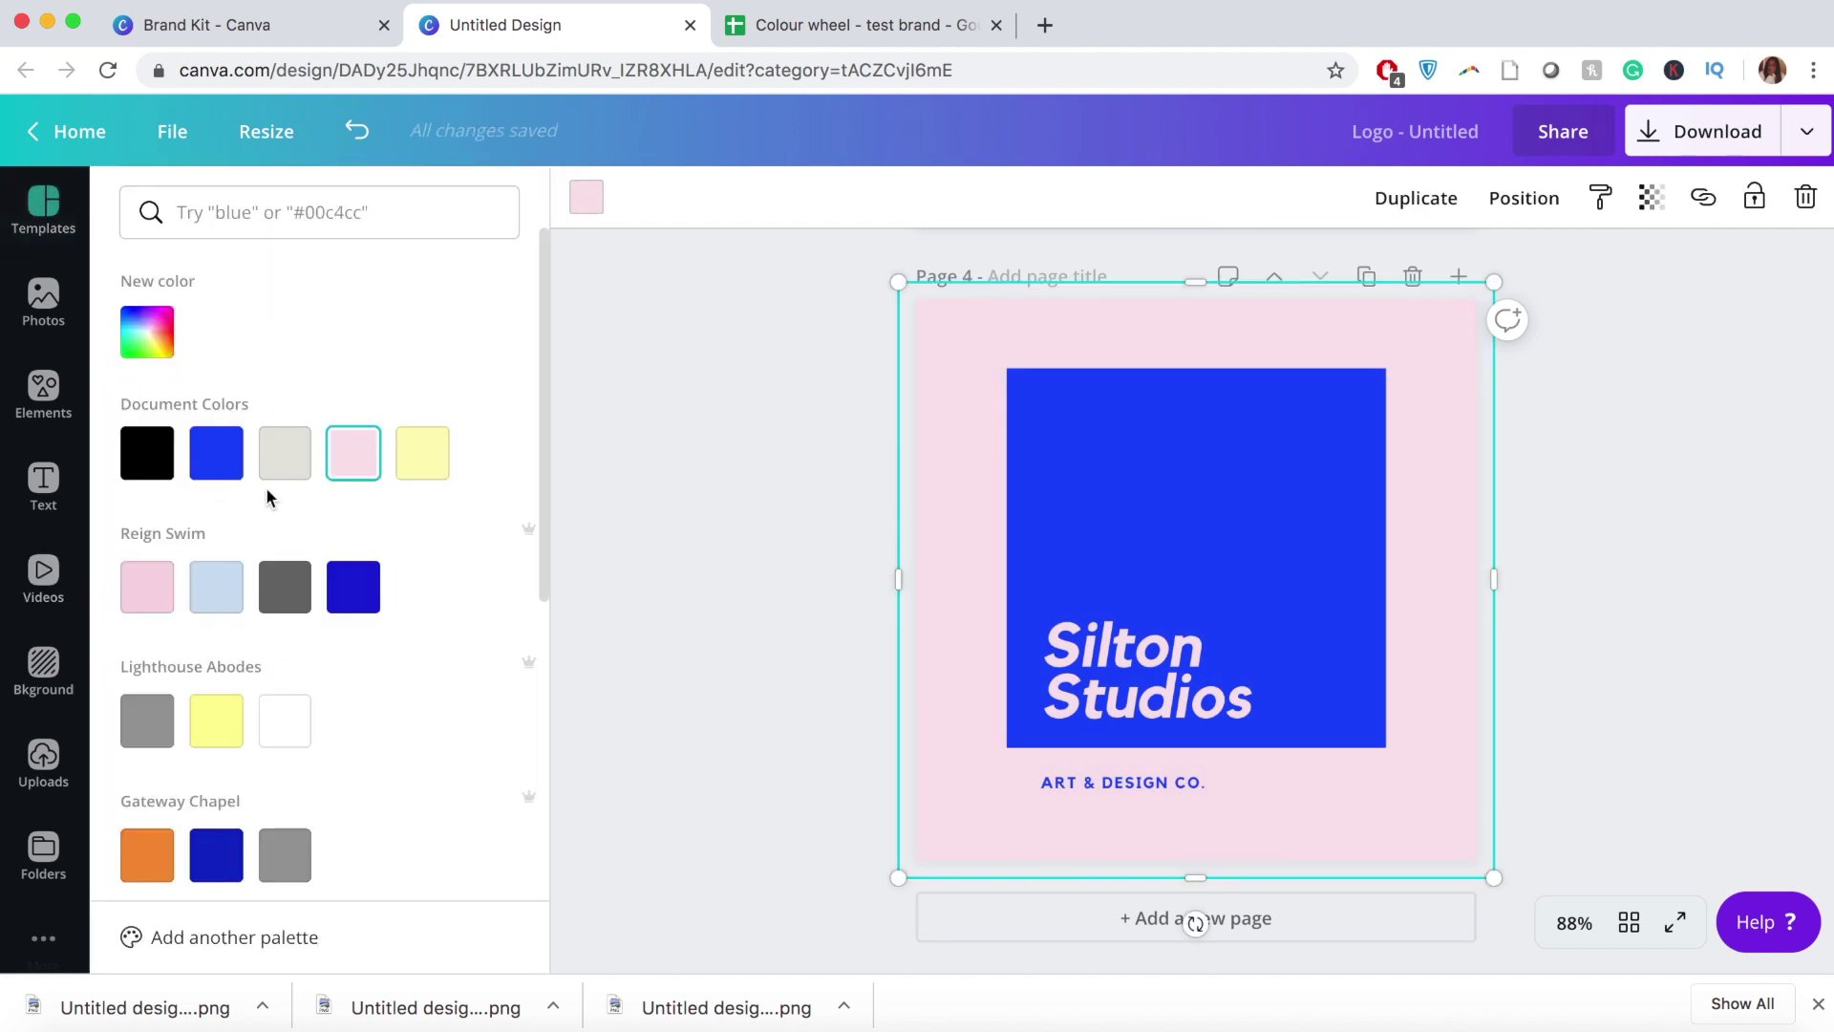
scroll(204, 640, "down", 5)
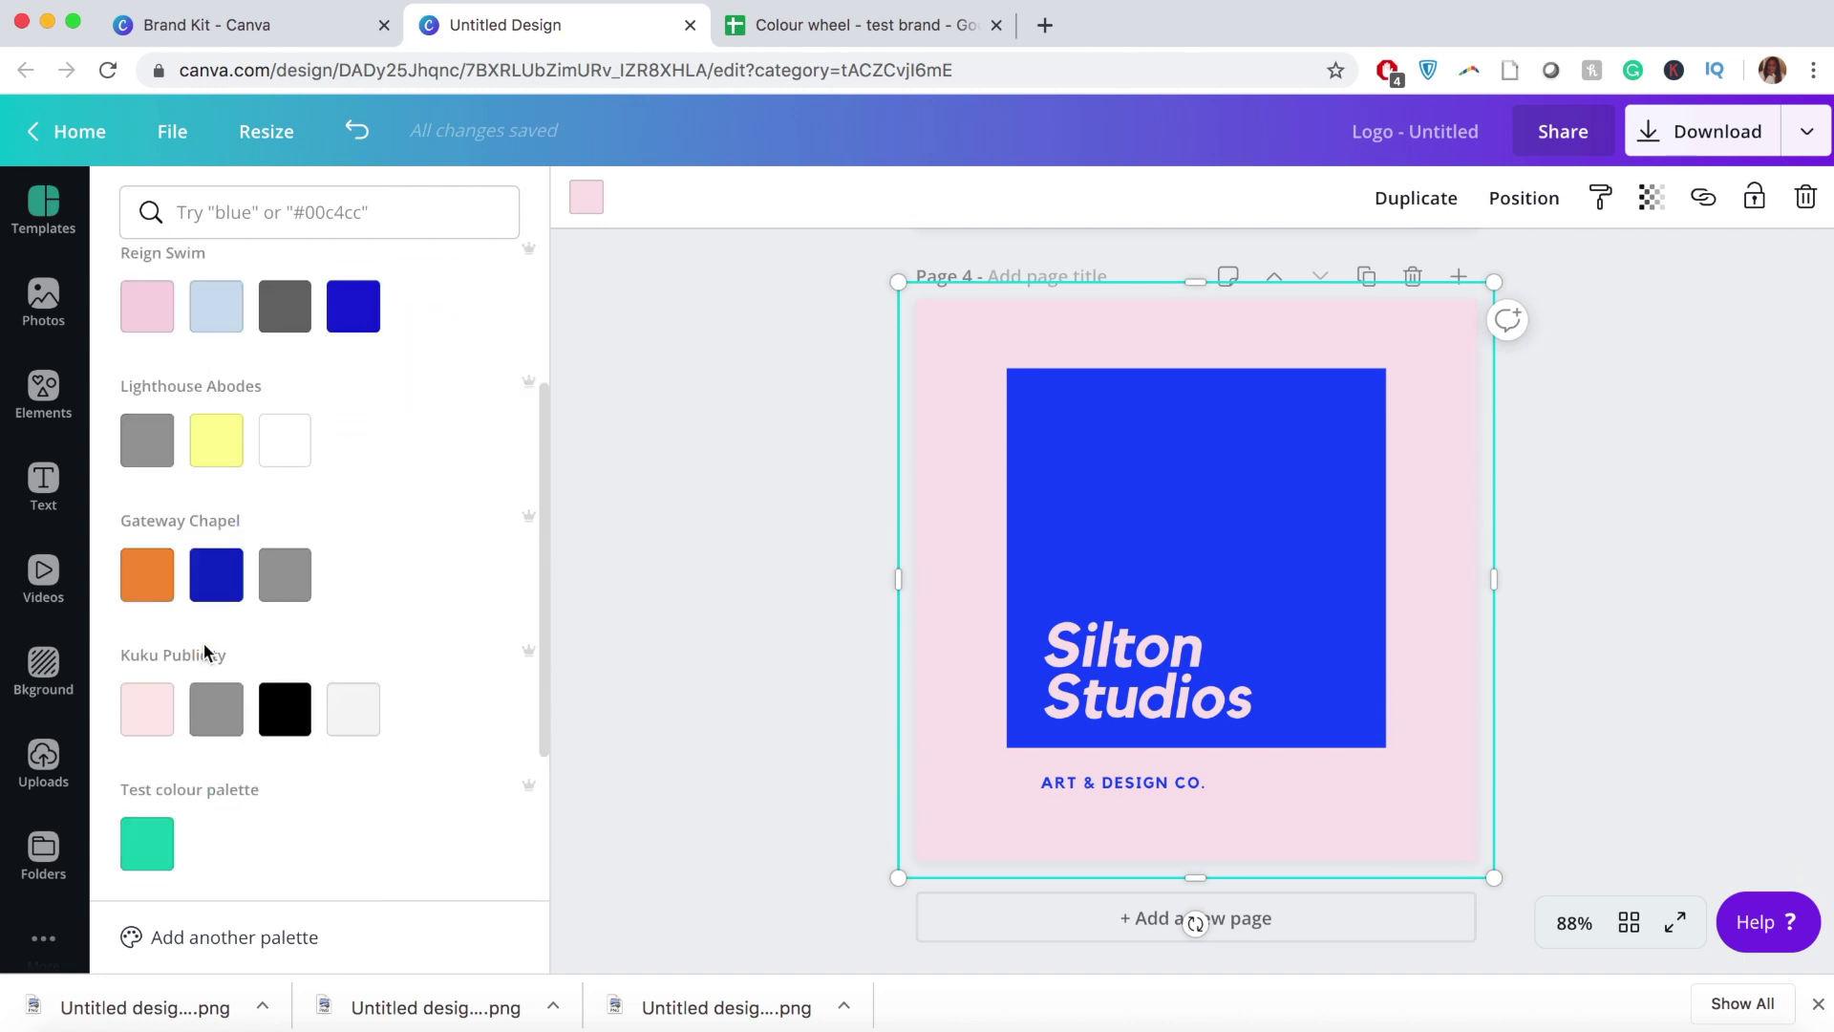
left_click(701, 475)
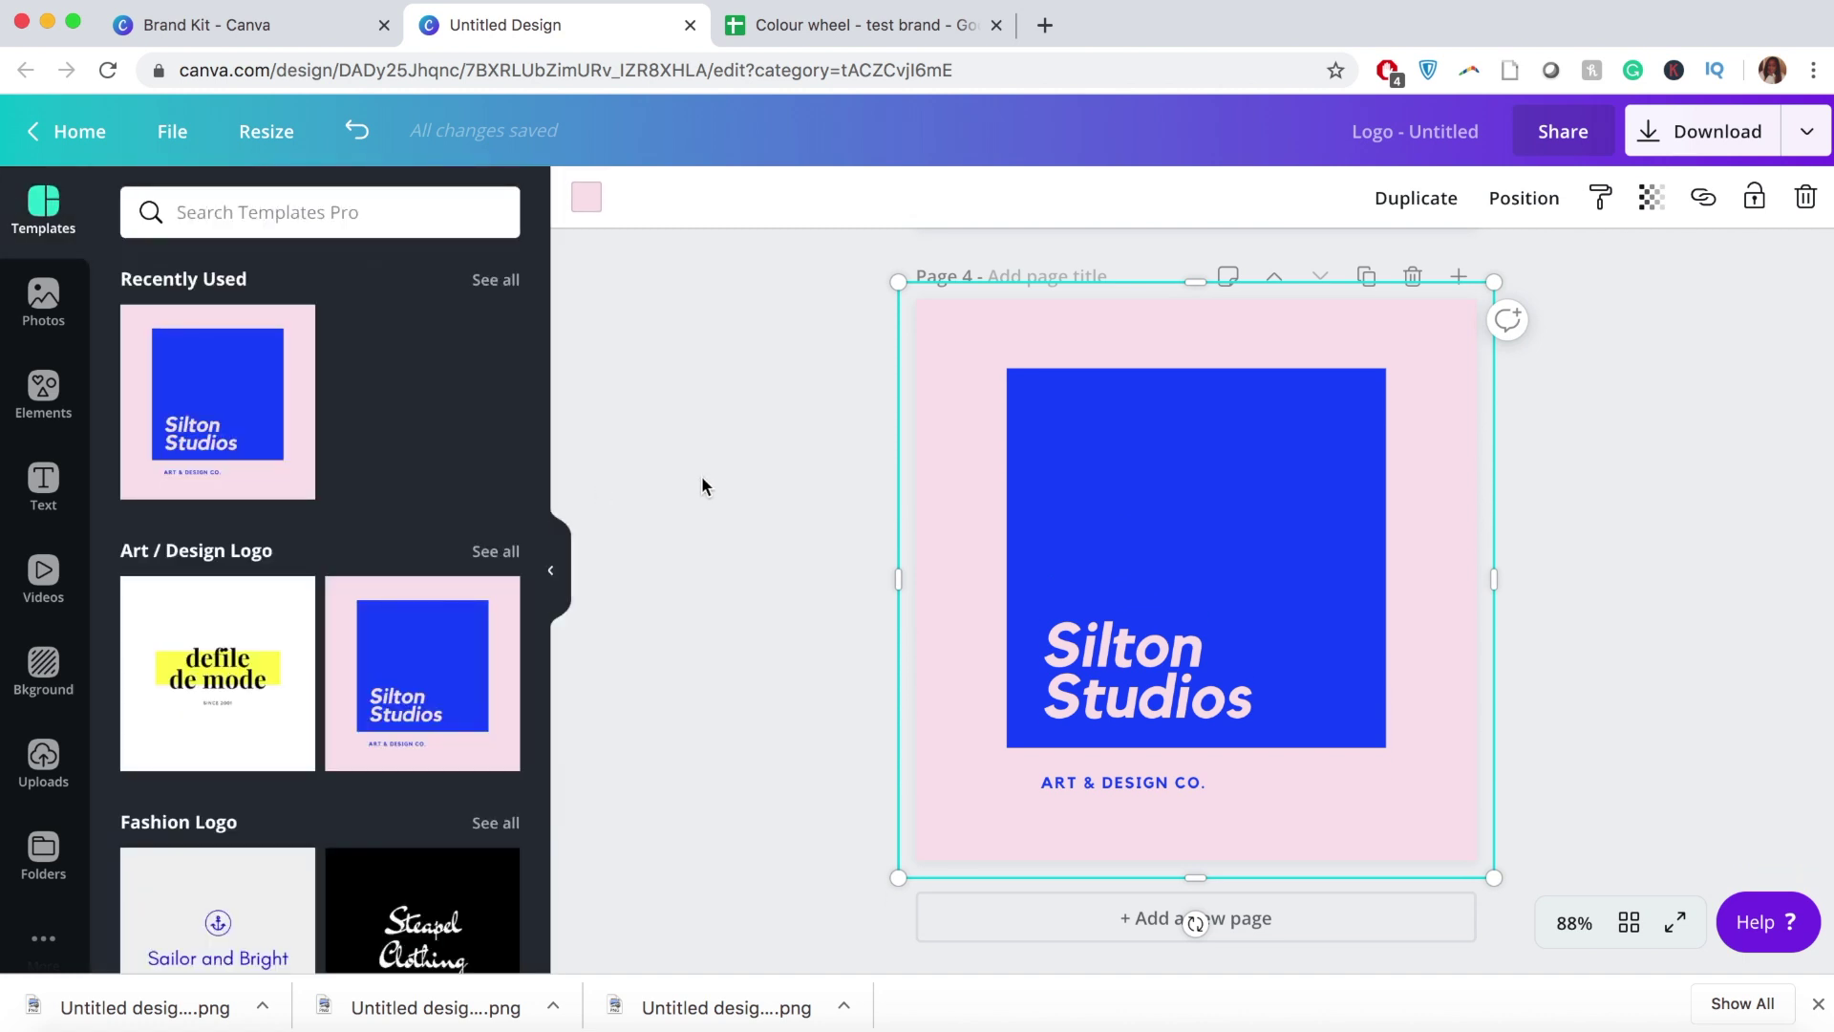
key("super+r")
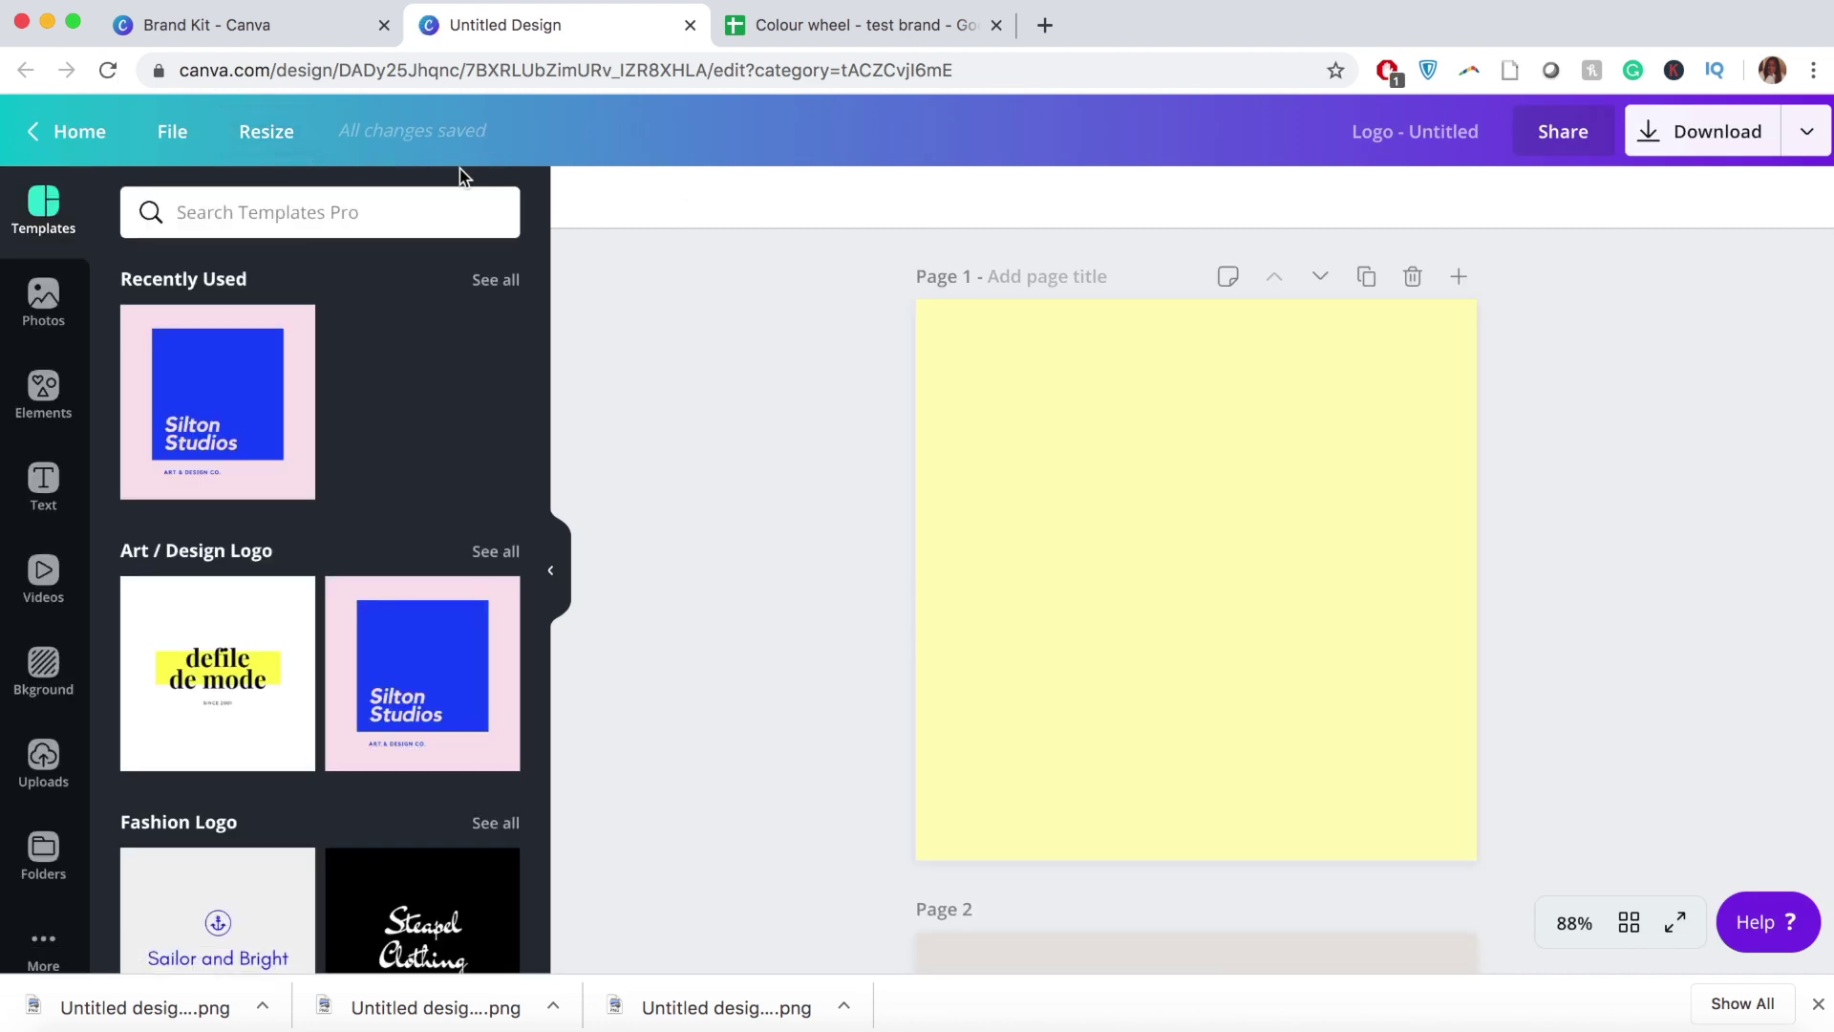
Step: Apply the Silton Studios template to page 1 and set the page background to yellow from the Test colour palette
left_click(1000, 344)
left_click(409, 353)
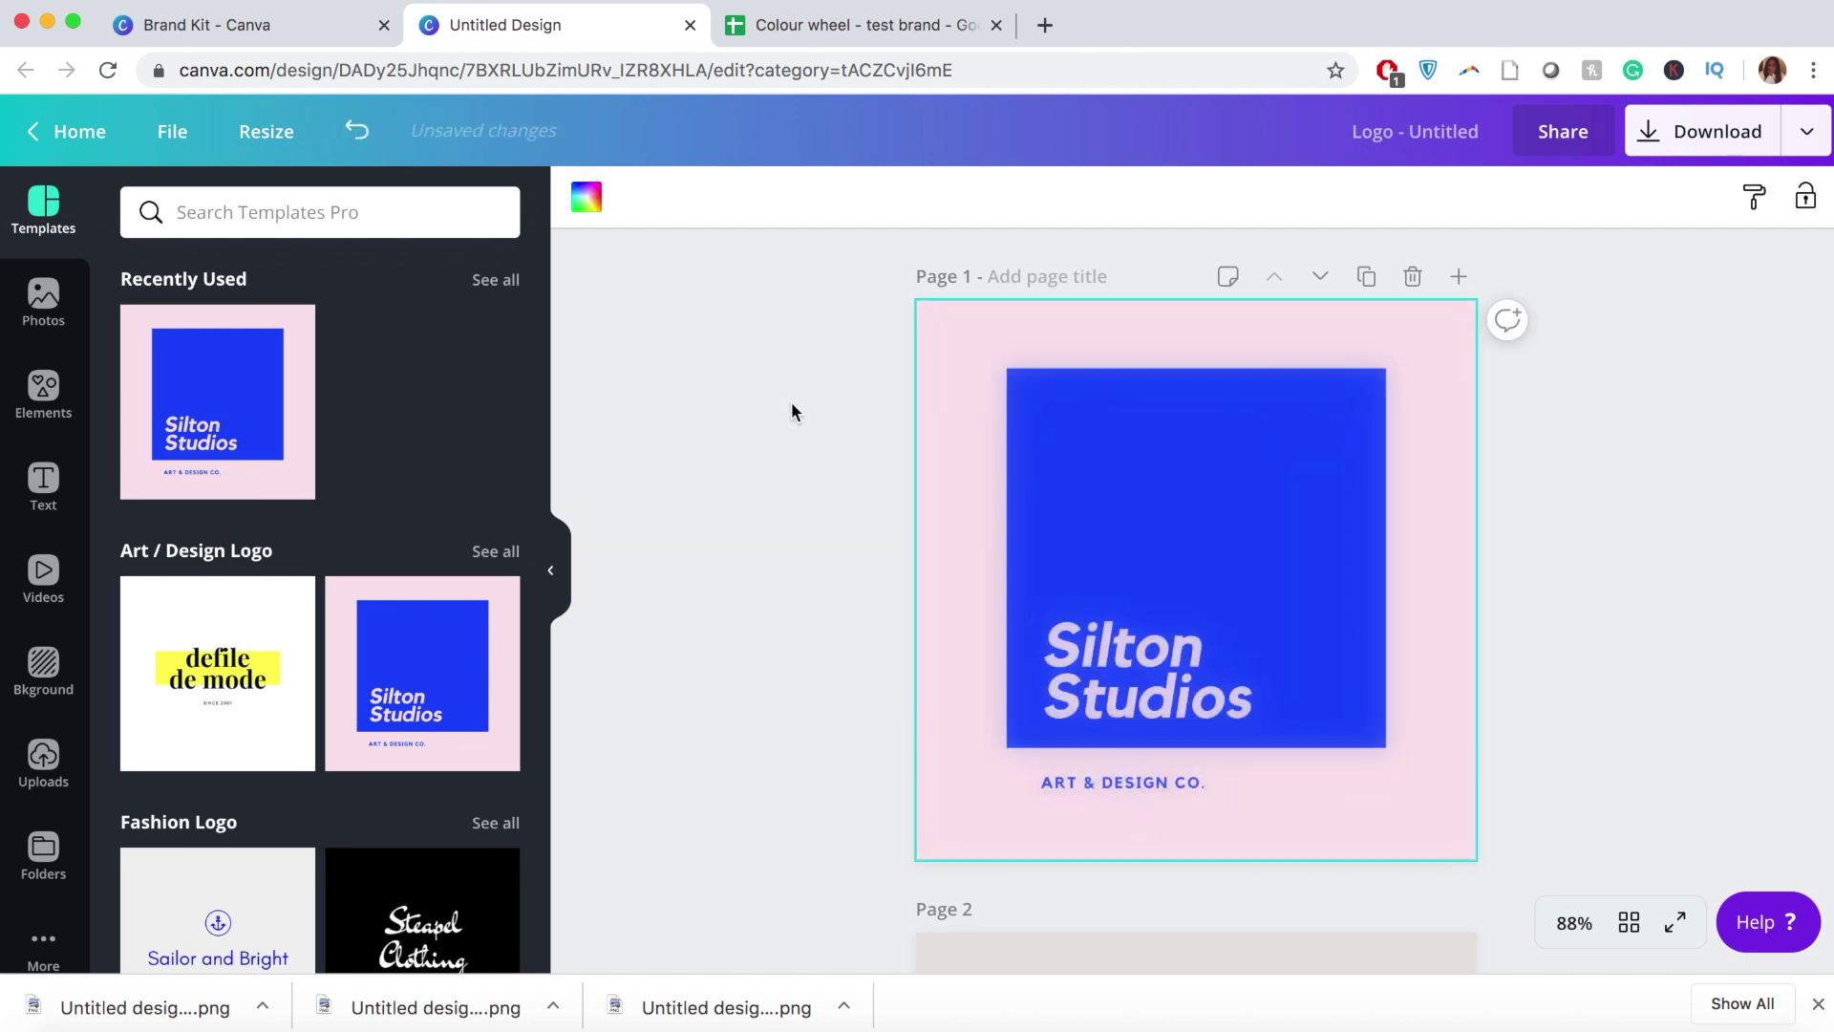
left_click(598, 201)
scroll(216, 662, "down", 5)
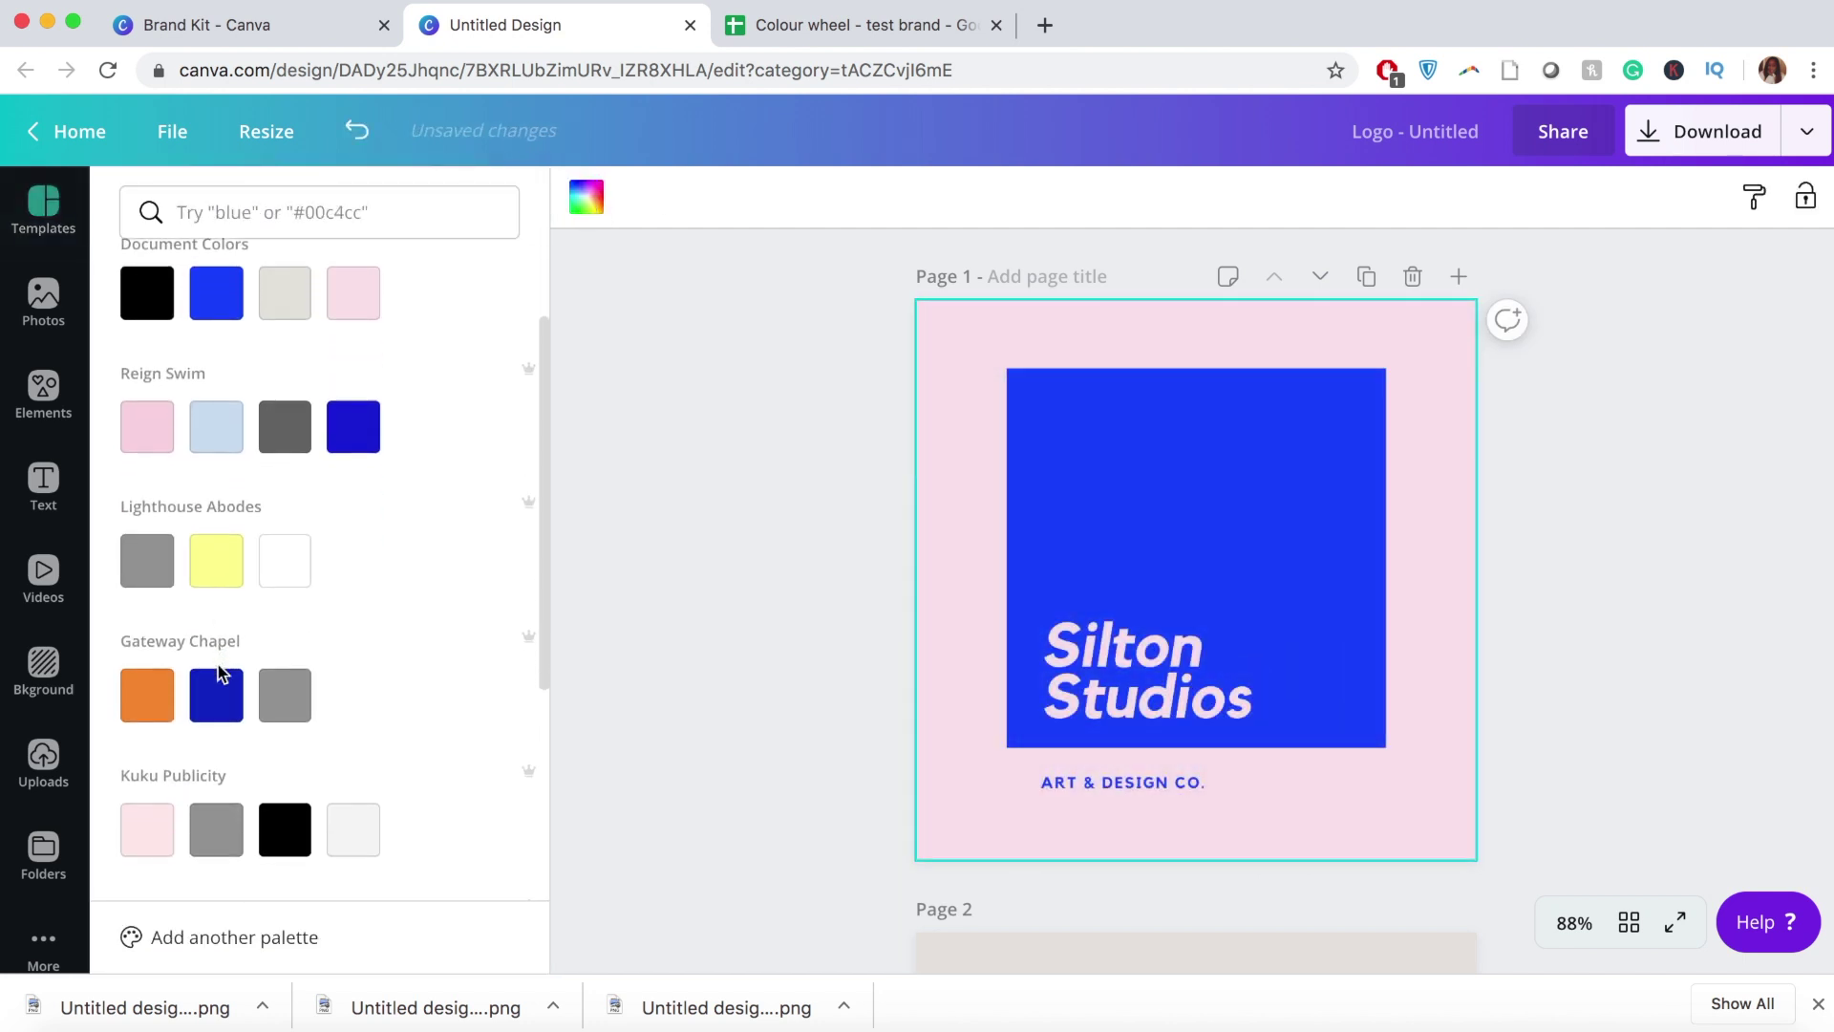
left_click(153, 788)
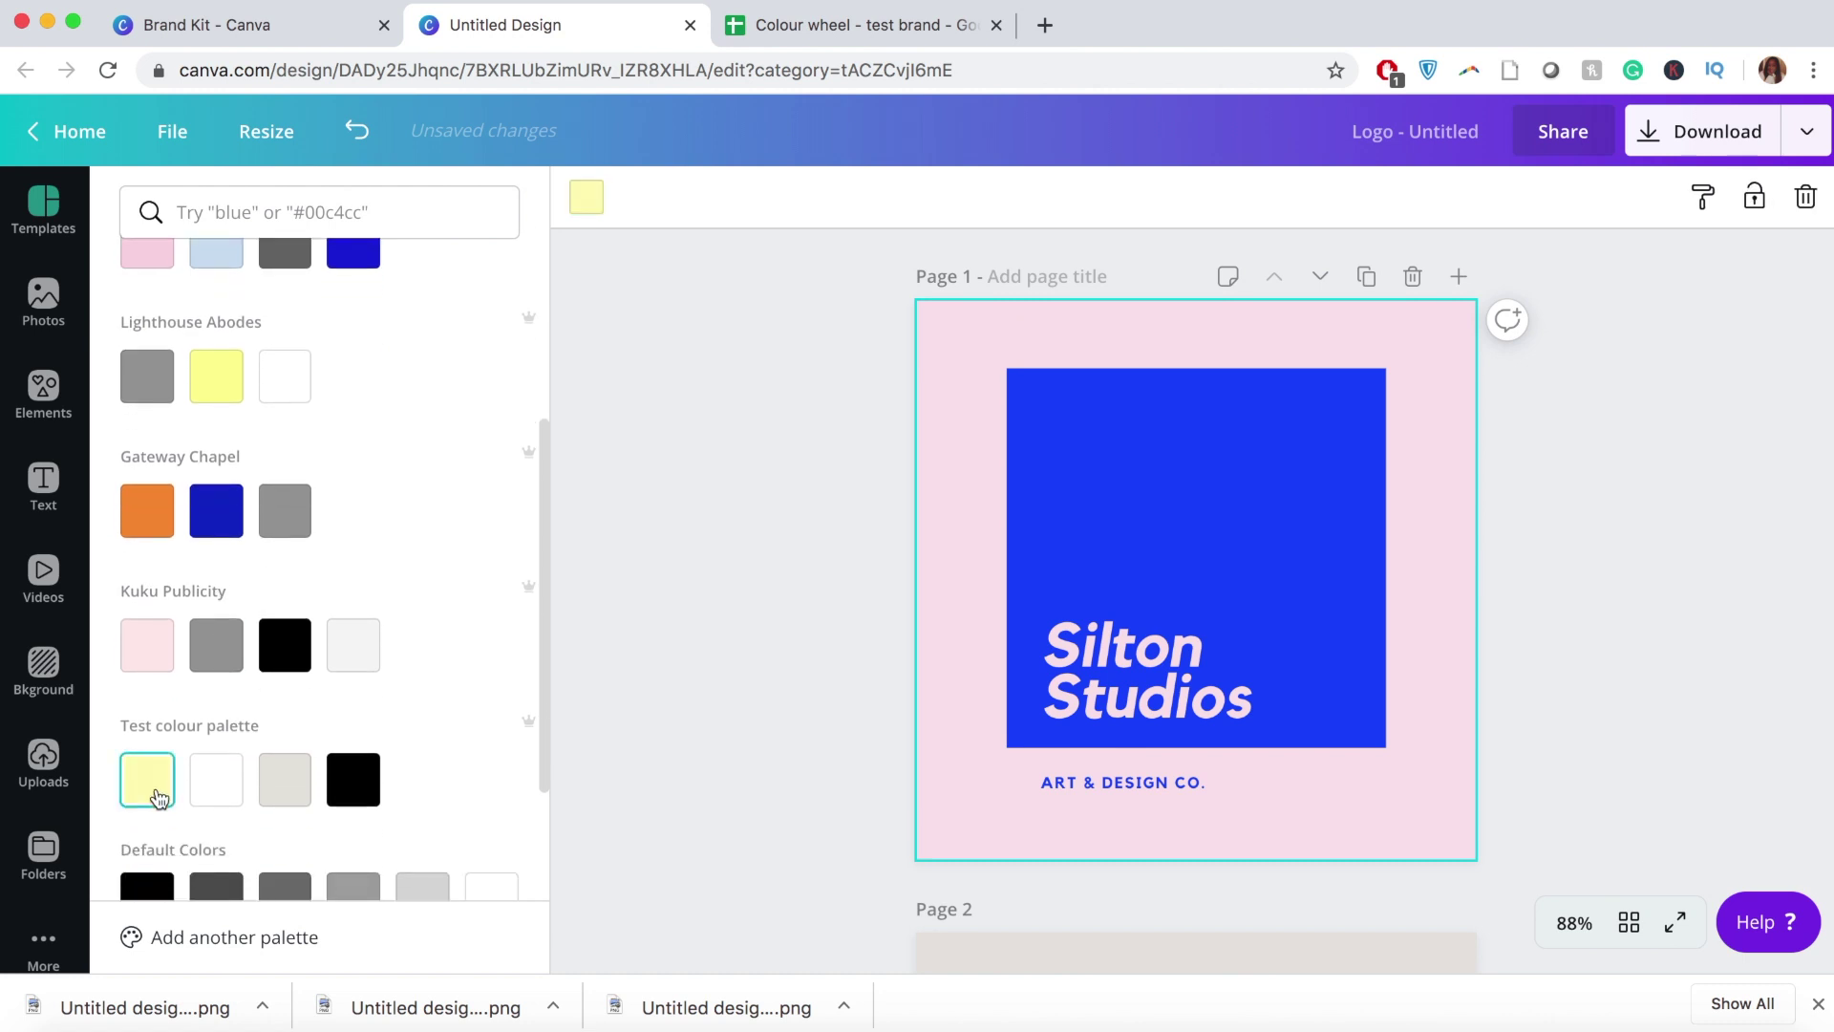
Step: Recolour the logo's pink outer square yellow and its blue inner square light grey, using the Test colour palette
left_click(980, 365)
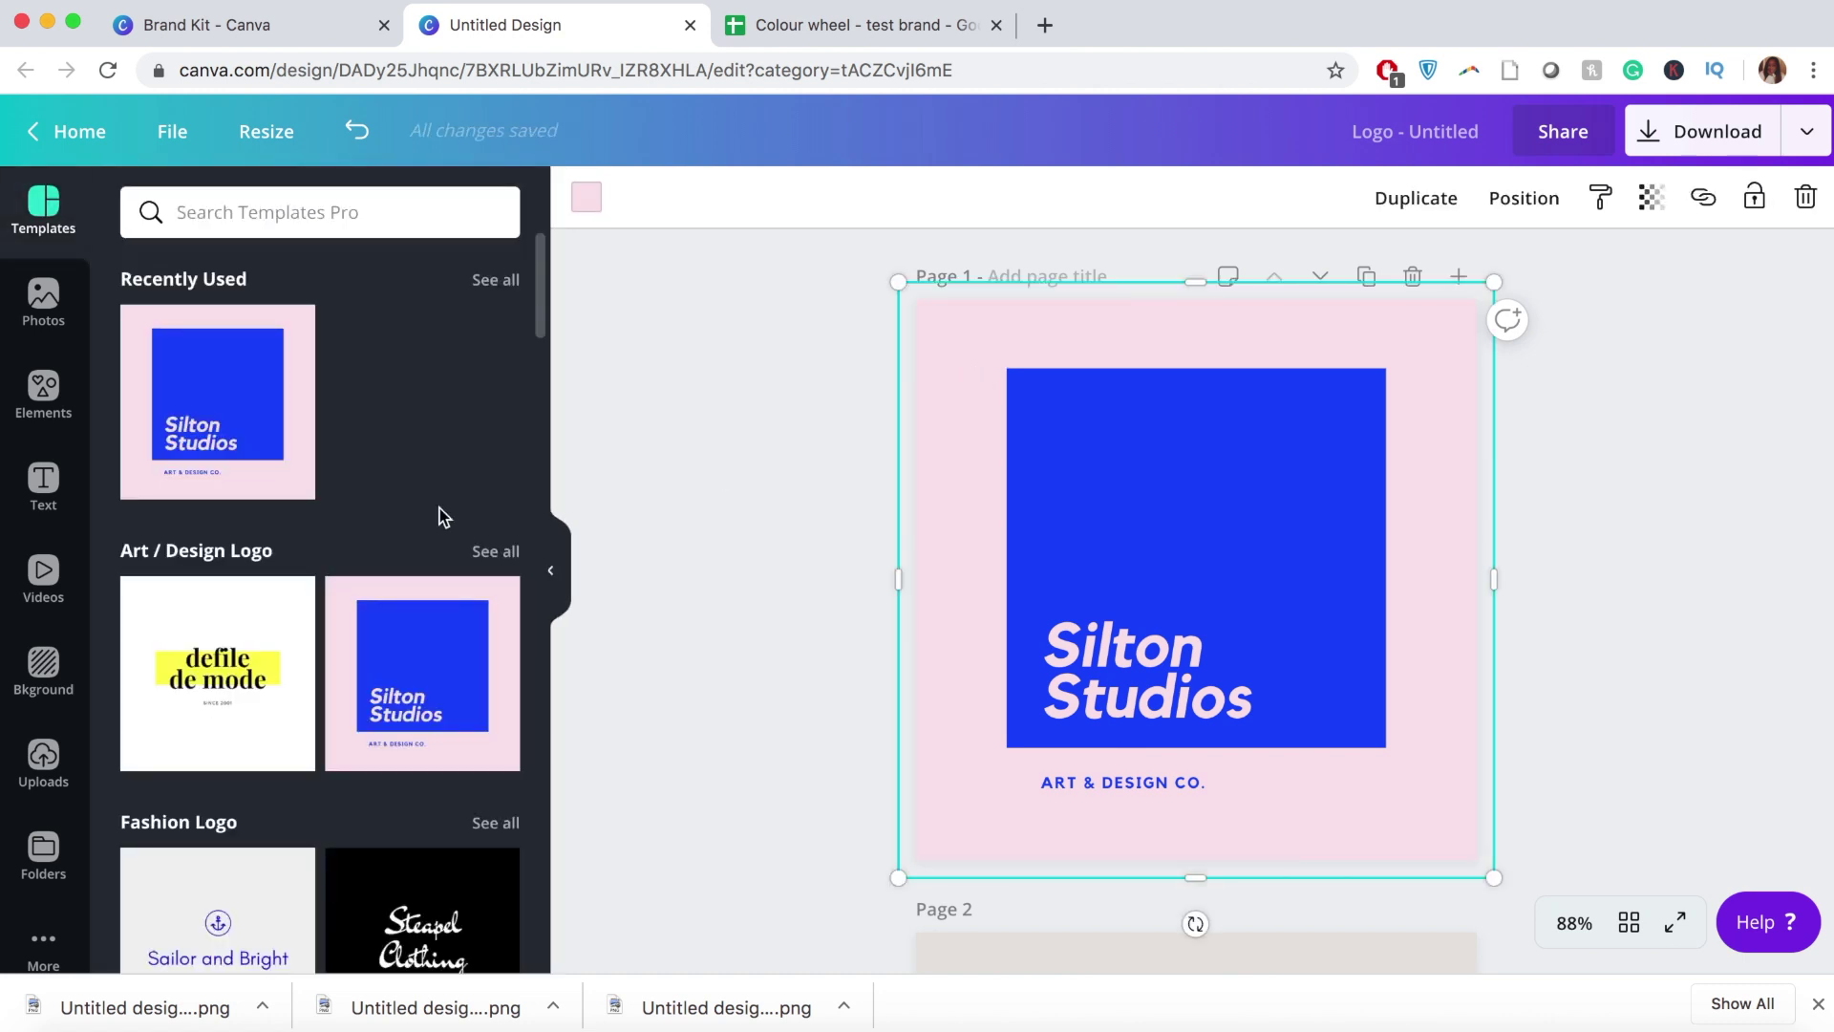
left_click(586, 197)
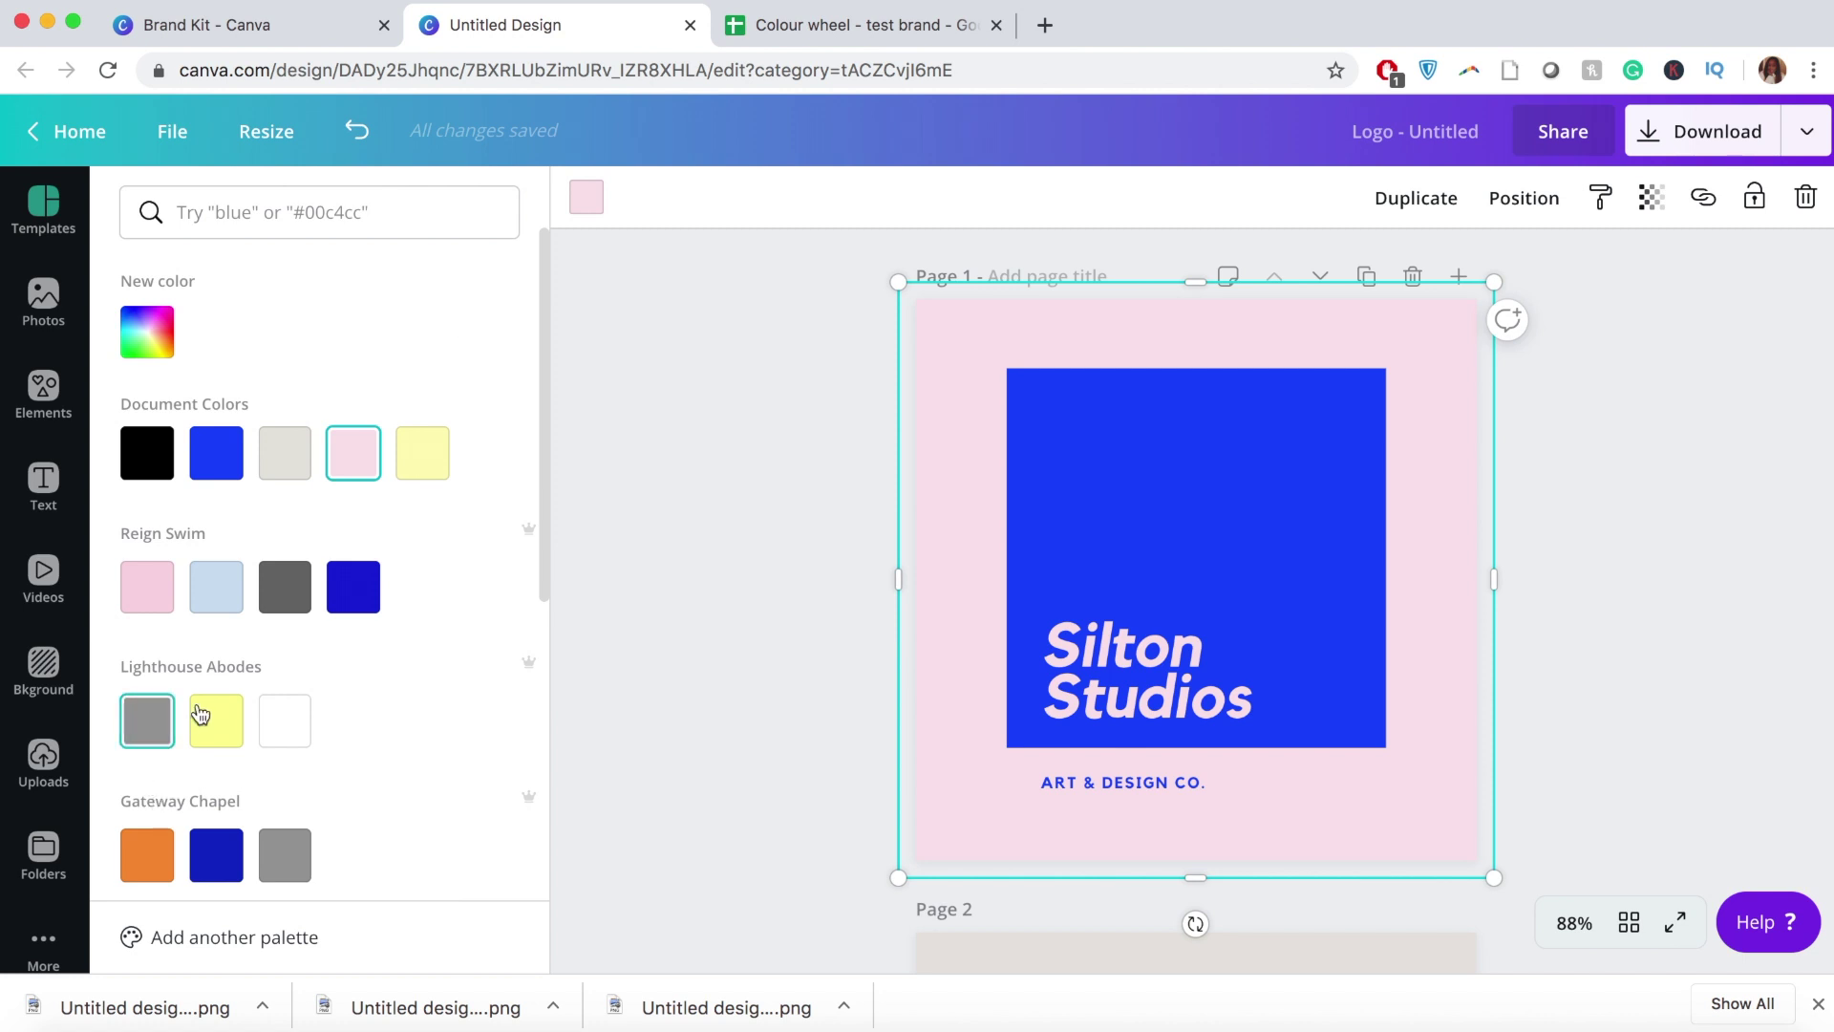
scroll(264, 667, "down", 5)
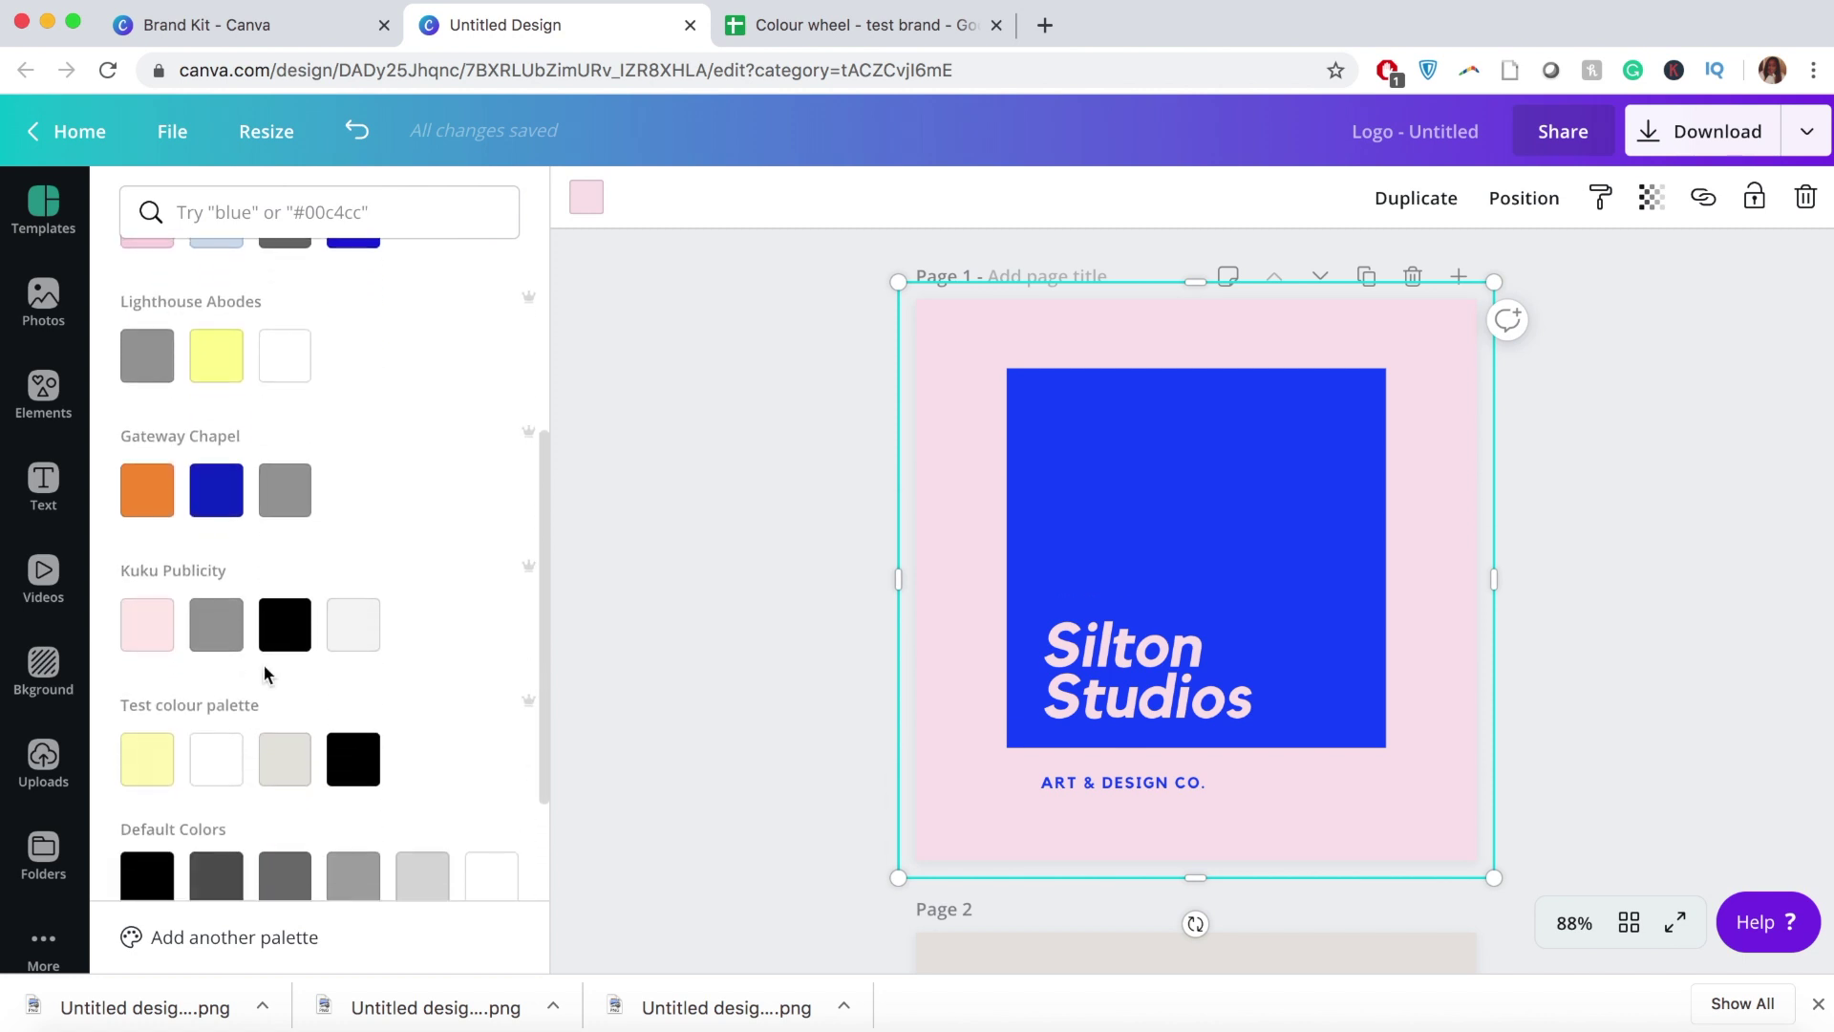
left_click(146, 758)
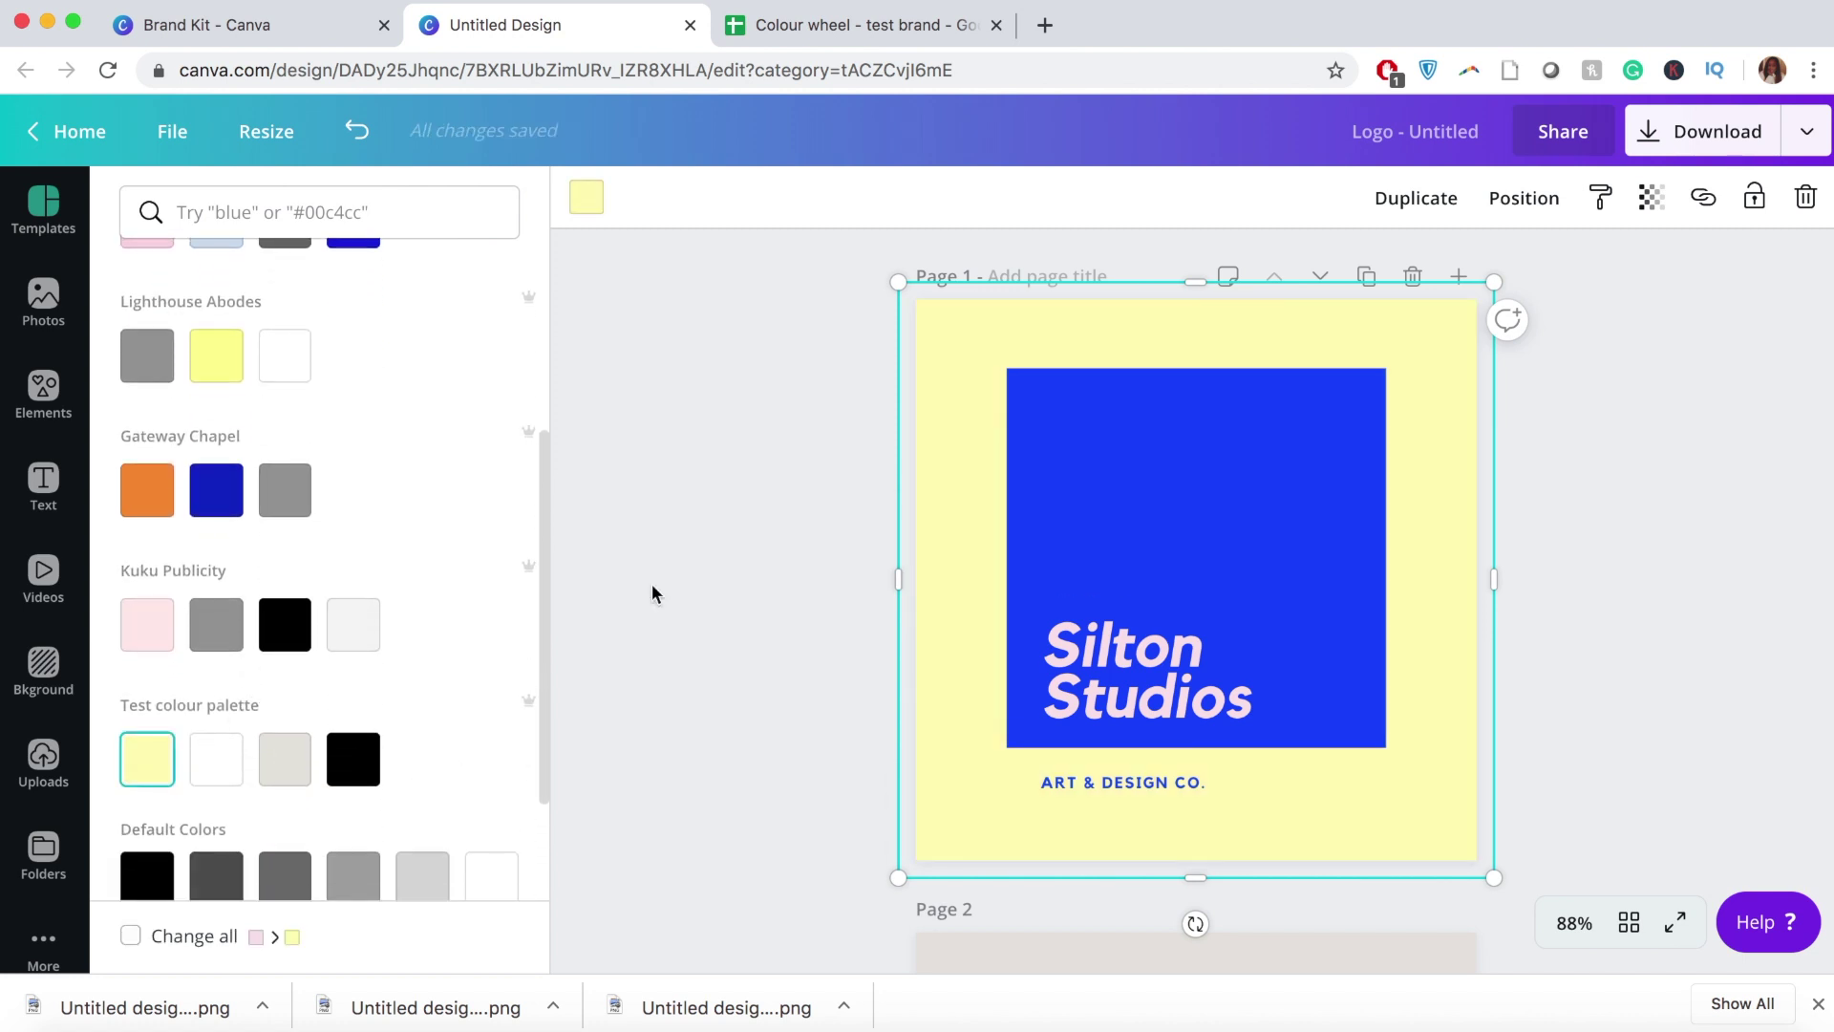
left_click(1089, 438)
left_click(290, 772)
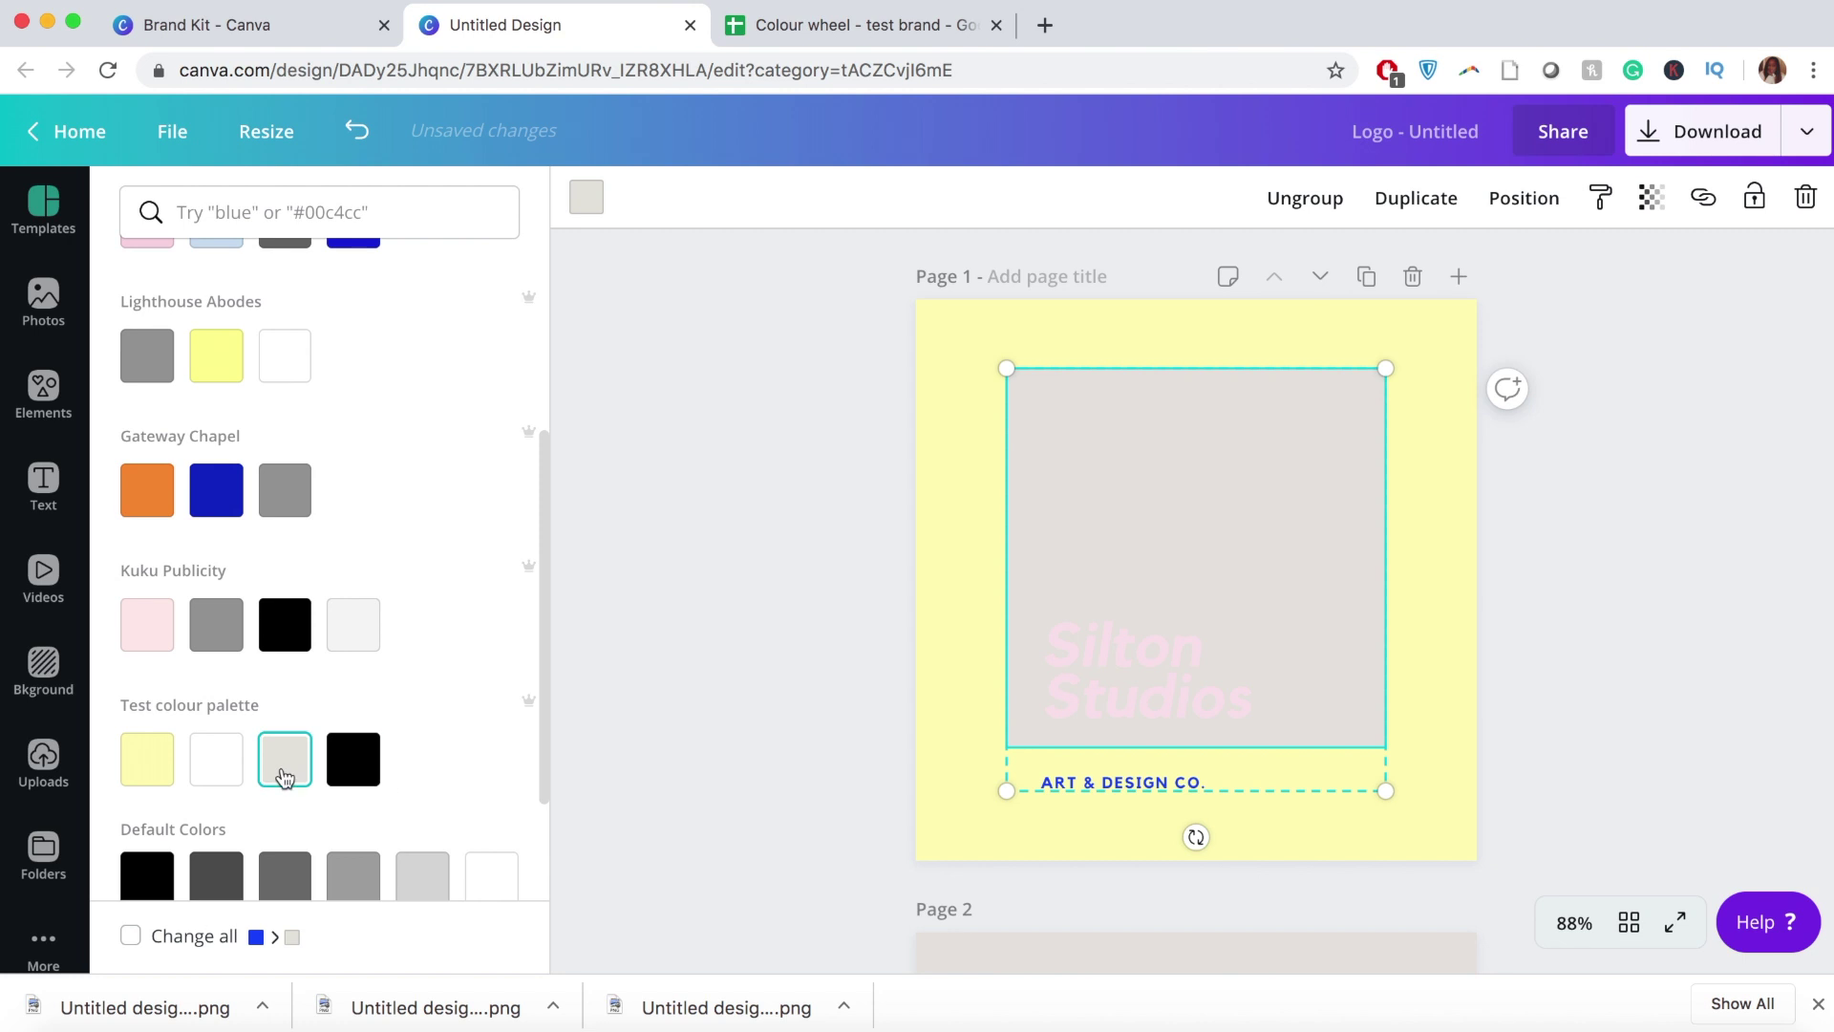
Step: Try yellow and light grey from the Test colour palette on the ART & DESIGN CO. tagline
left_click(1205, 791)
triple_click(1206, 791)
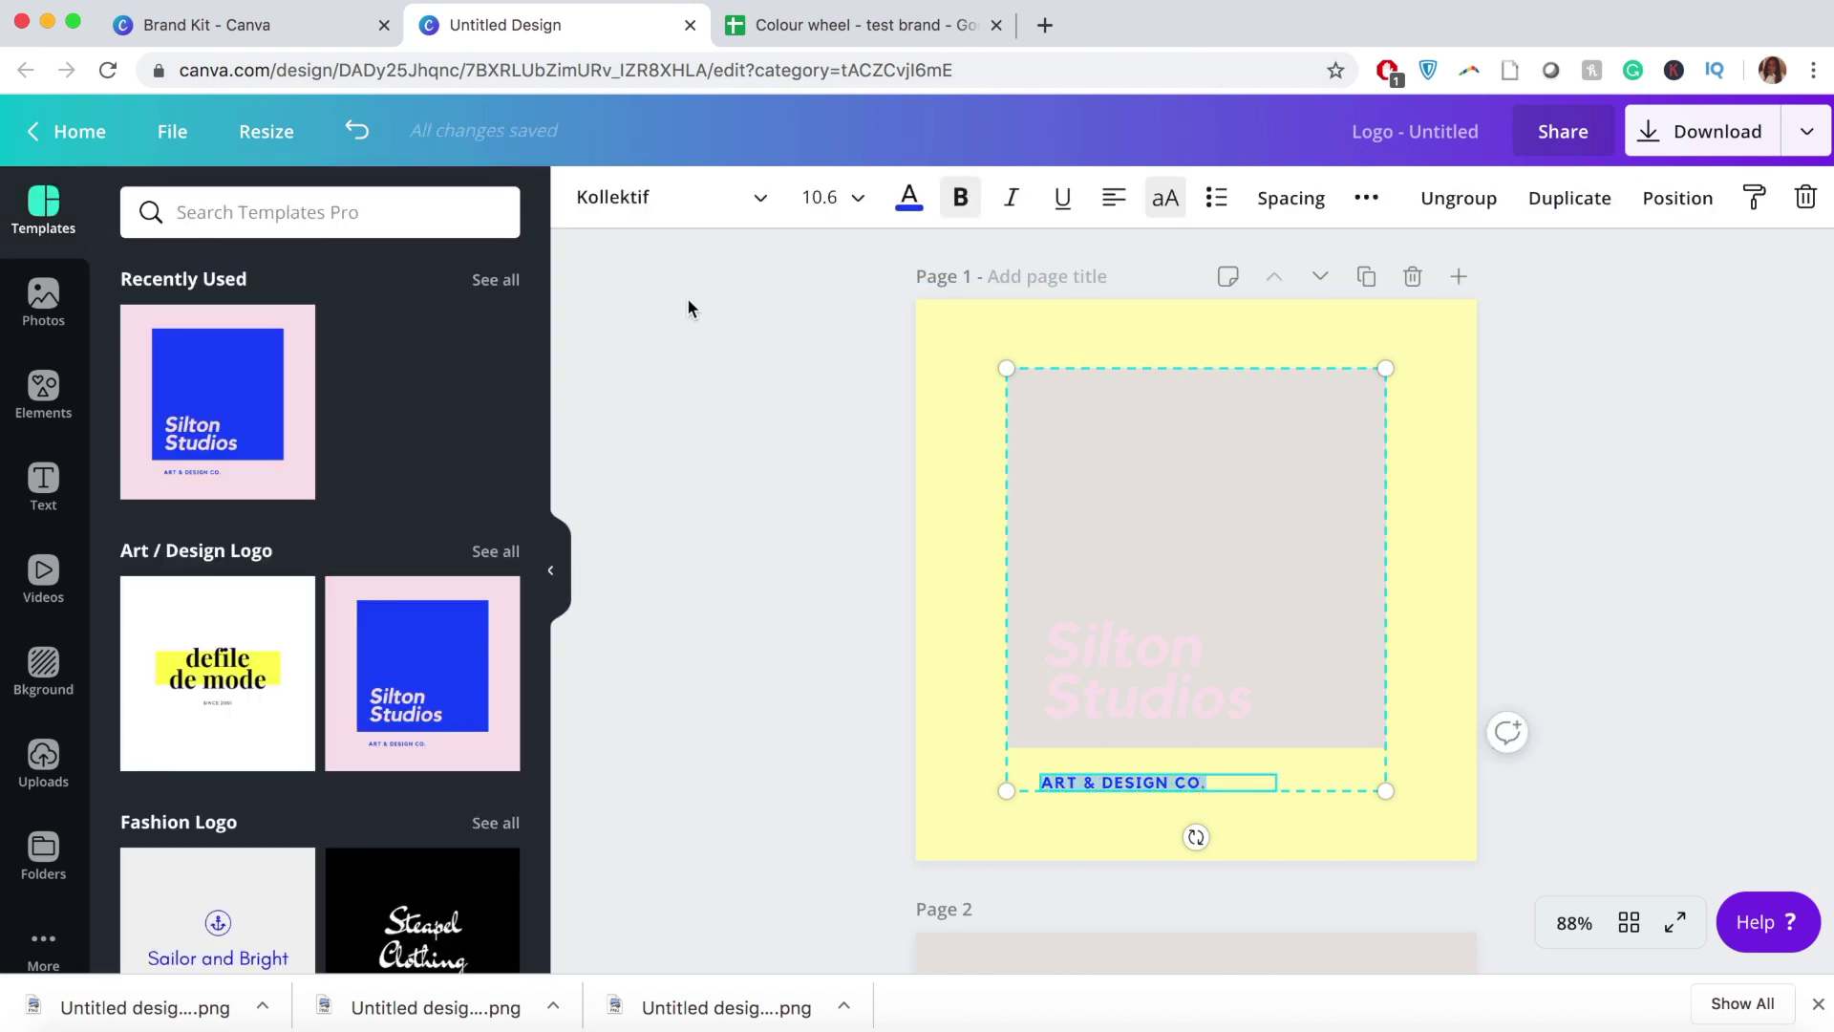
left_click(909, 201)
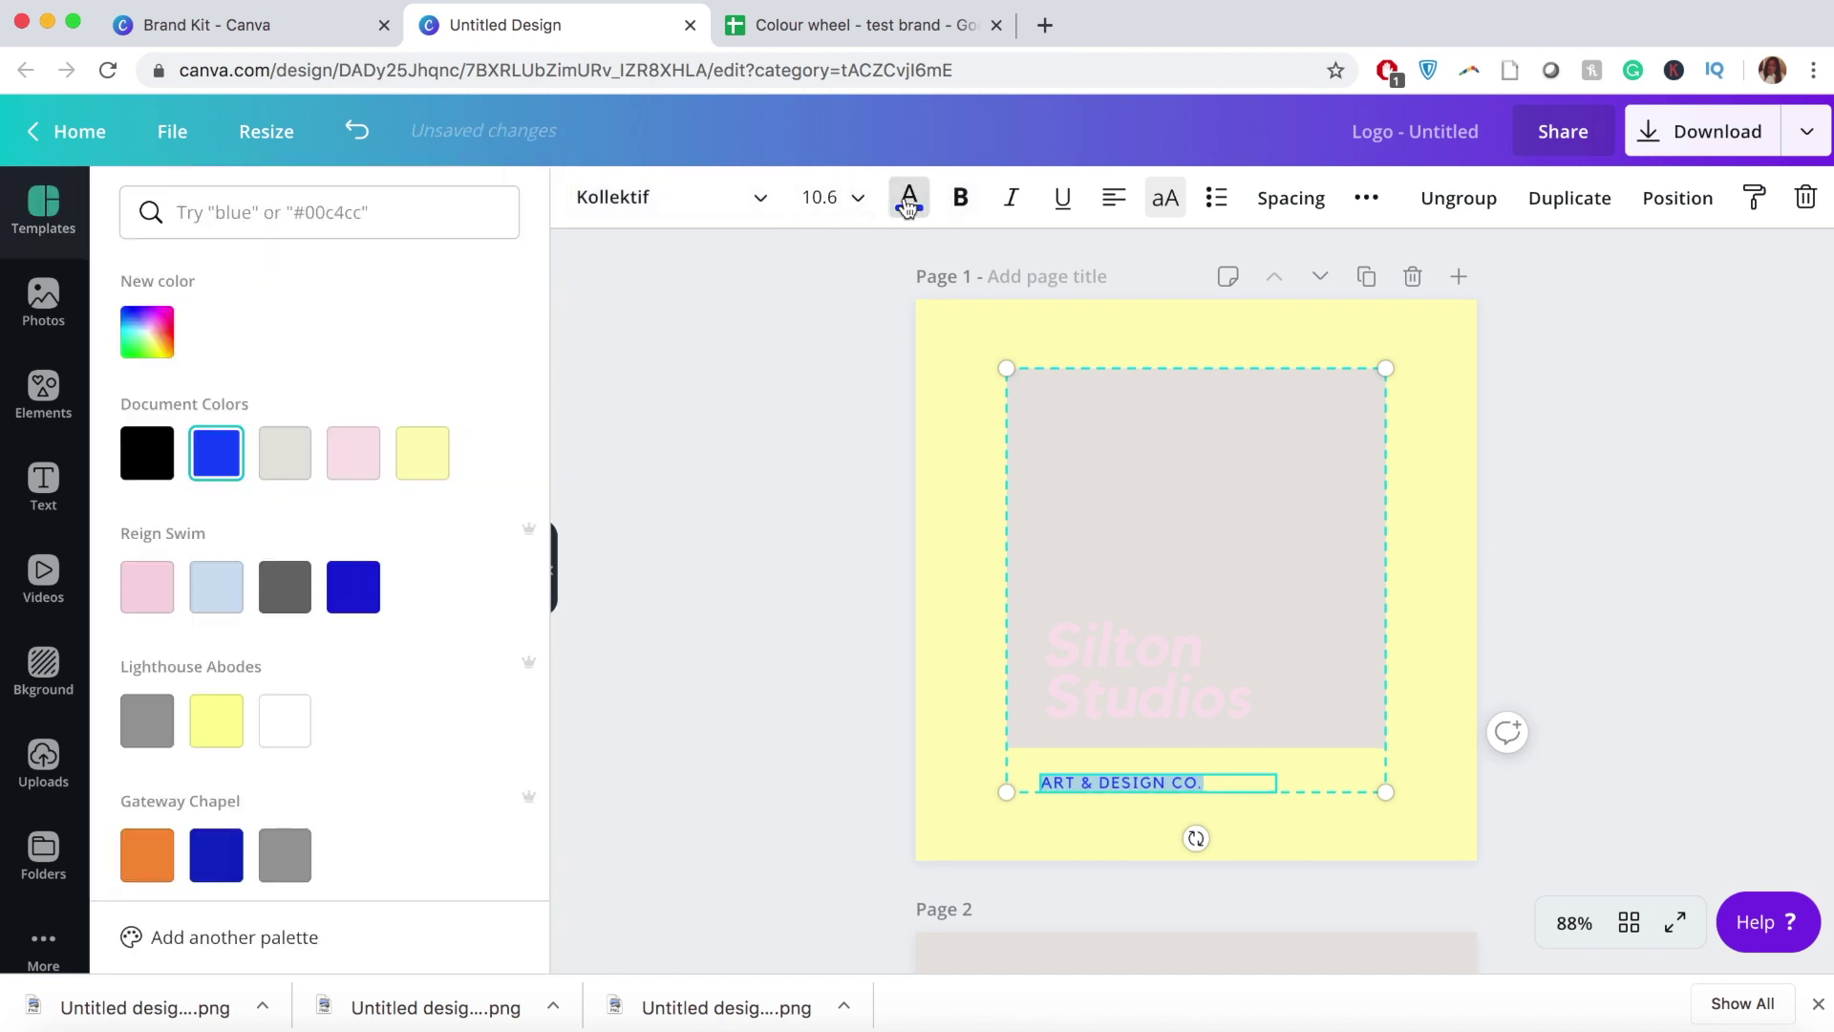
scroll(210, 782, "down", 4)
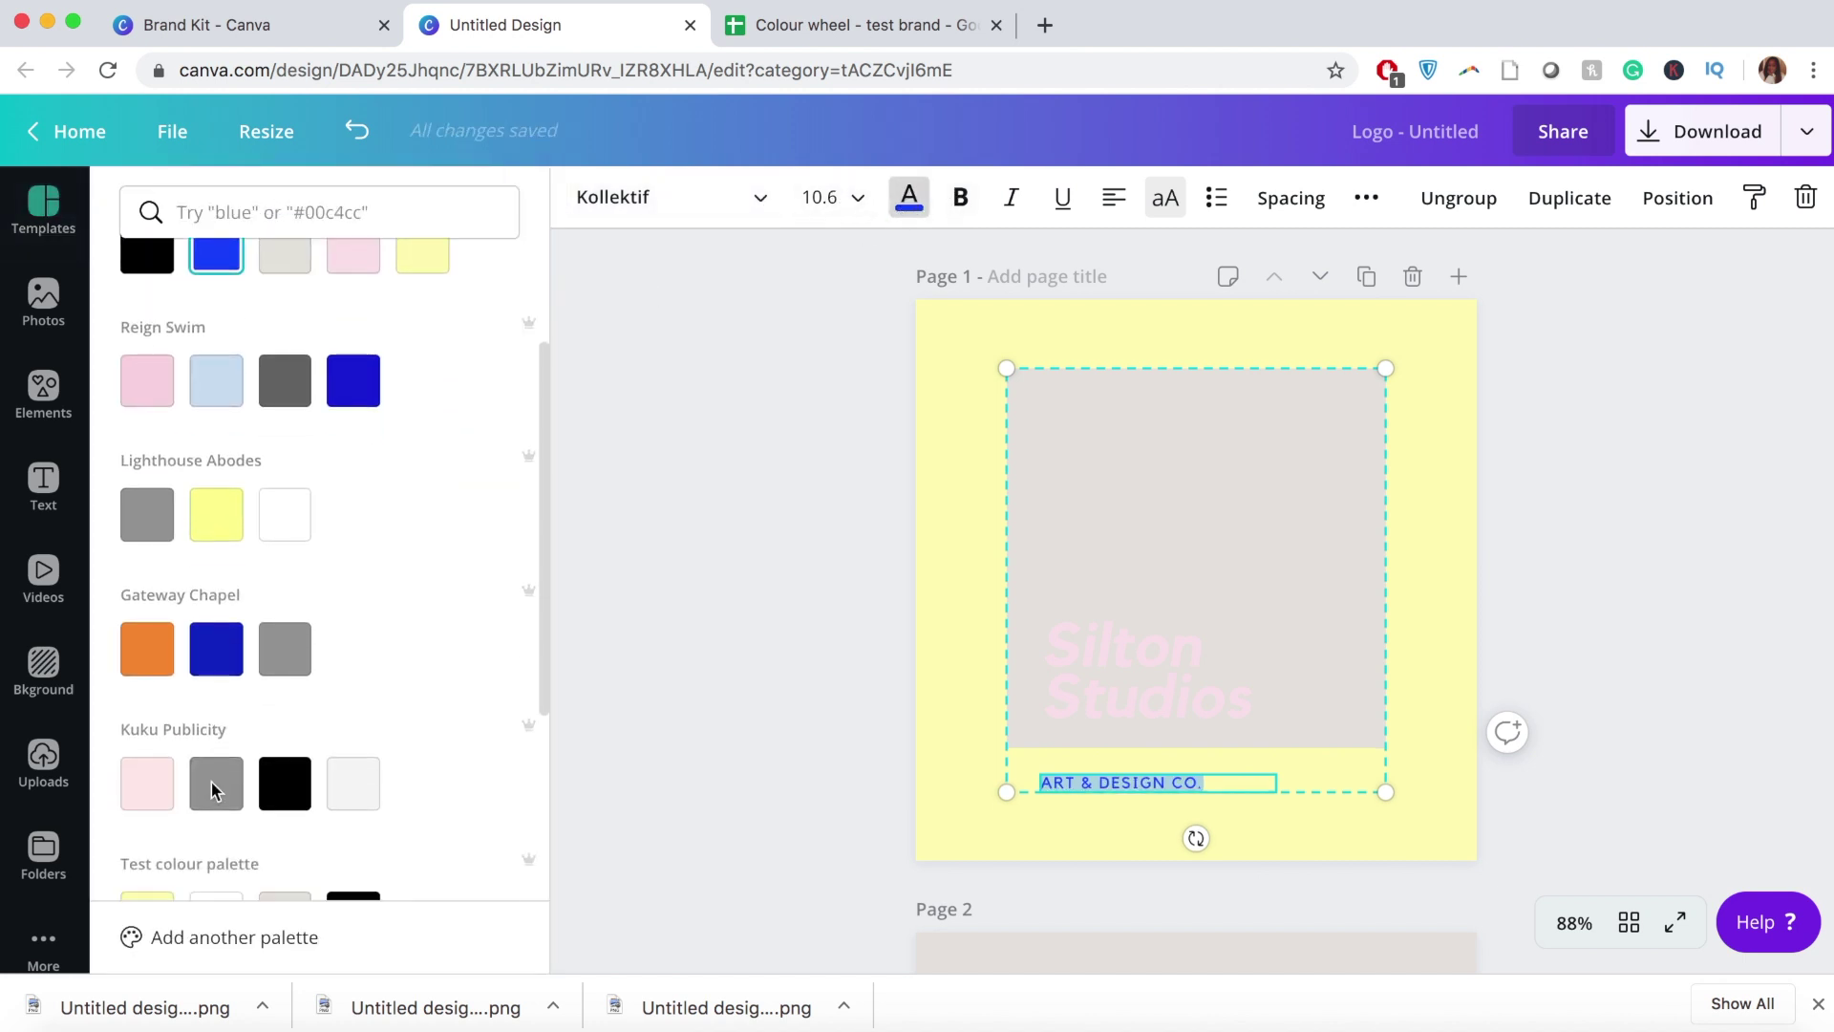
scroll(157, 831, "down", 3)
left_click(152, 801)
left_click(287, 799)
Step: Recolour the Silton Studios title text black from the Test colour palette
left_click(1093, 673)
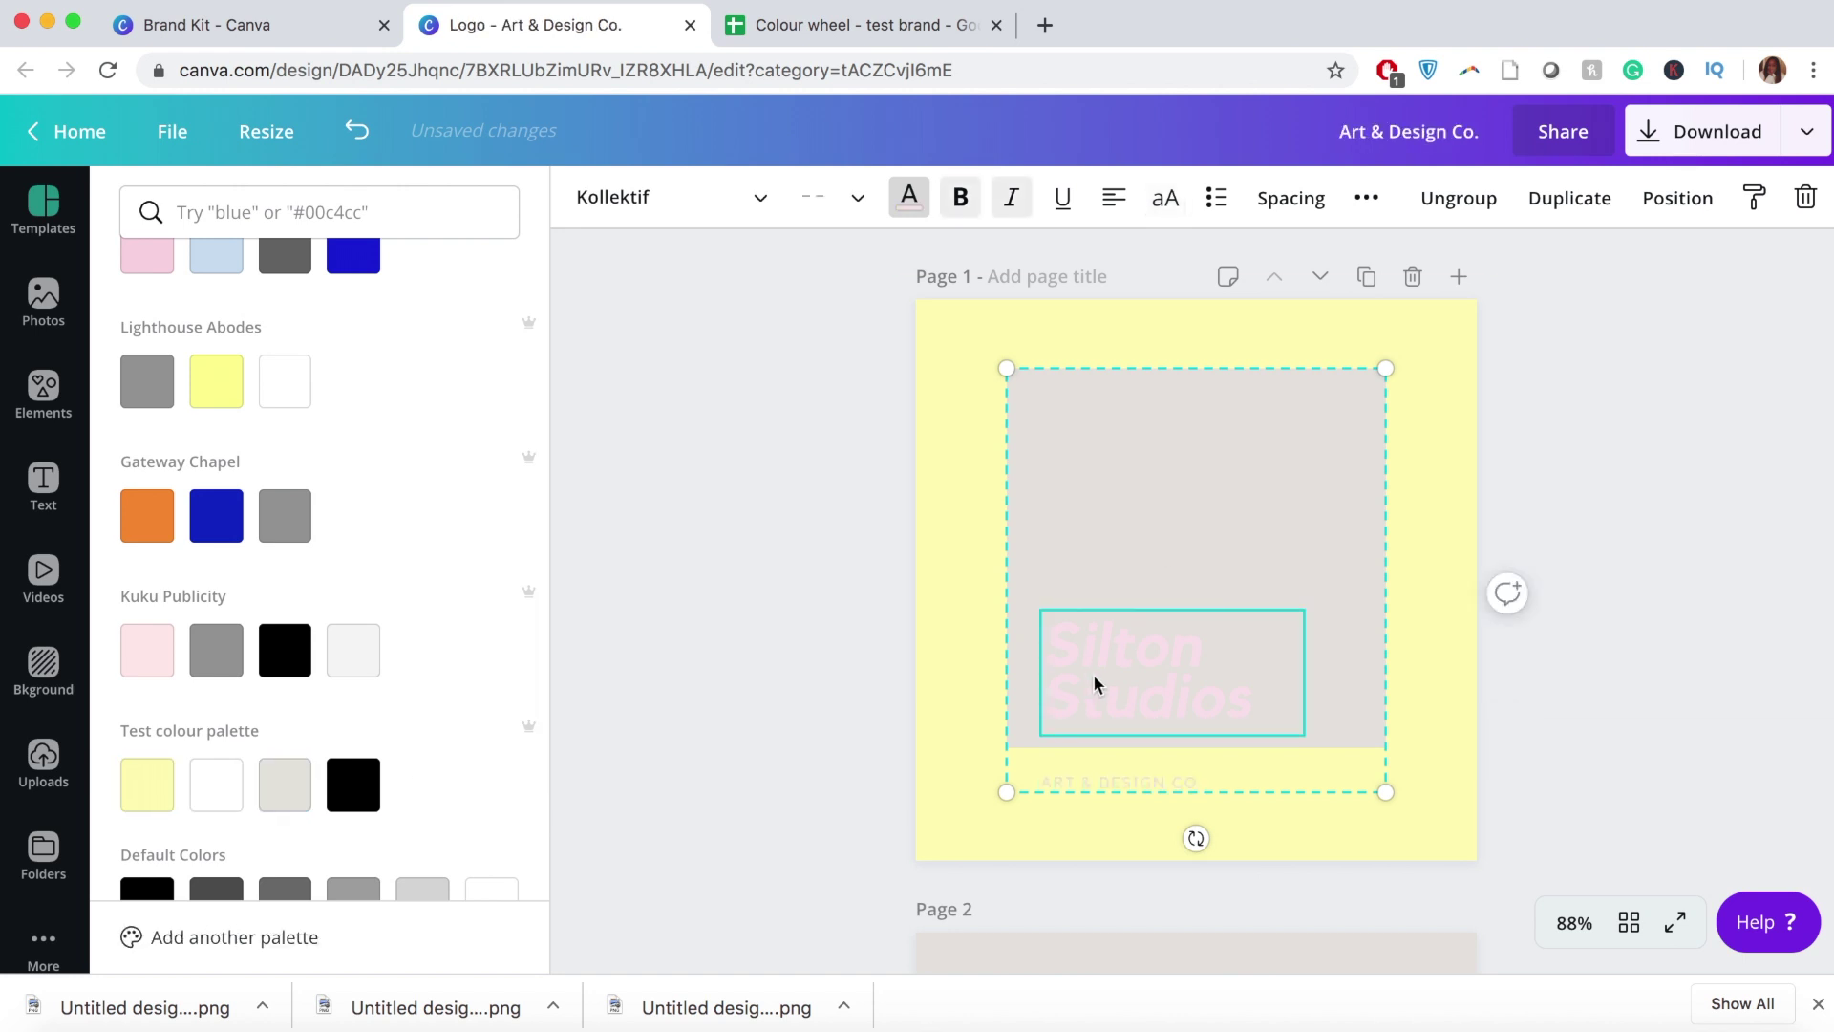
key("Escape")
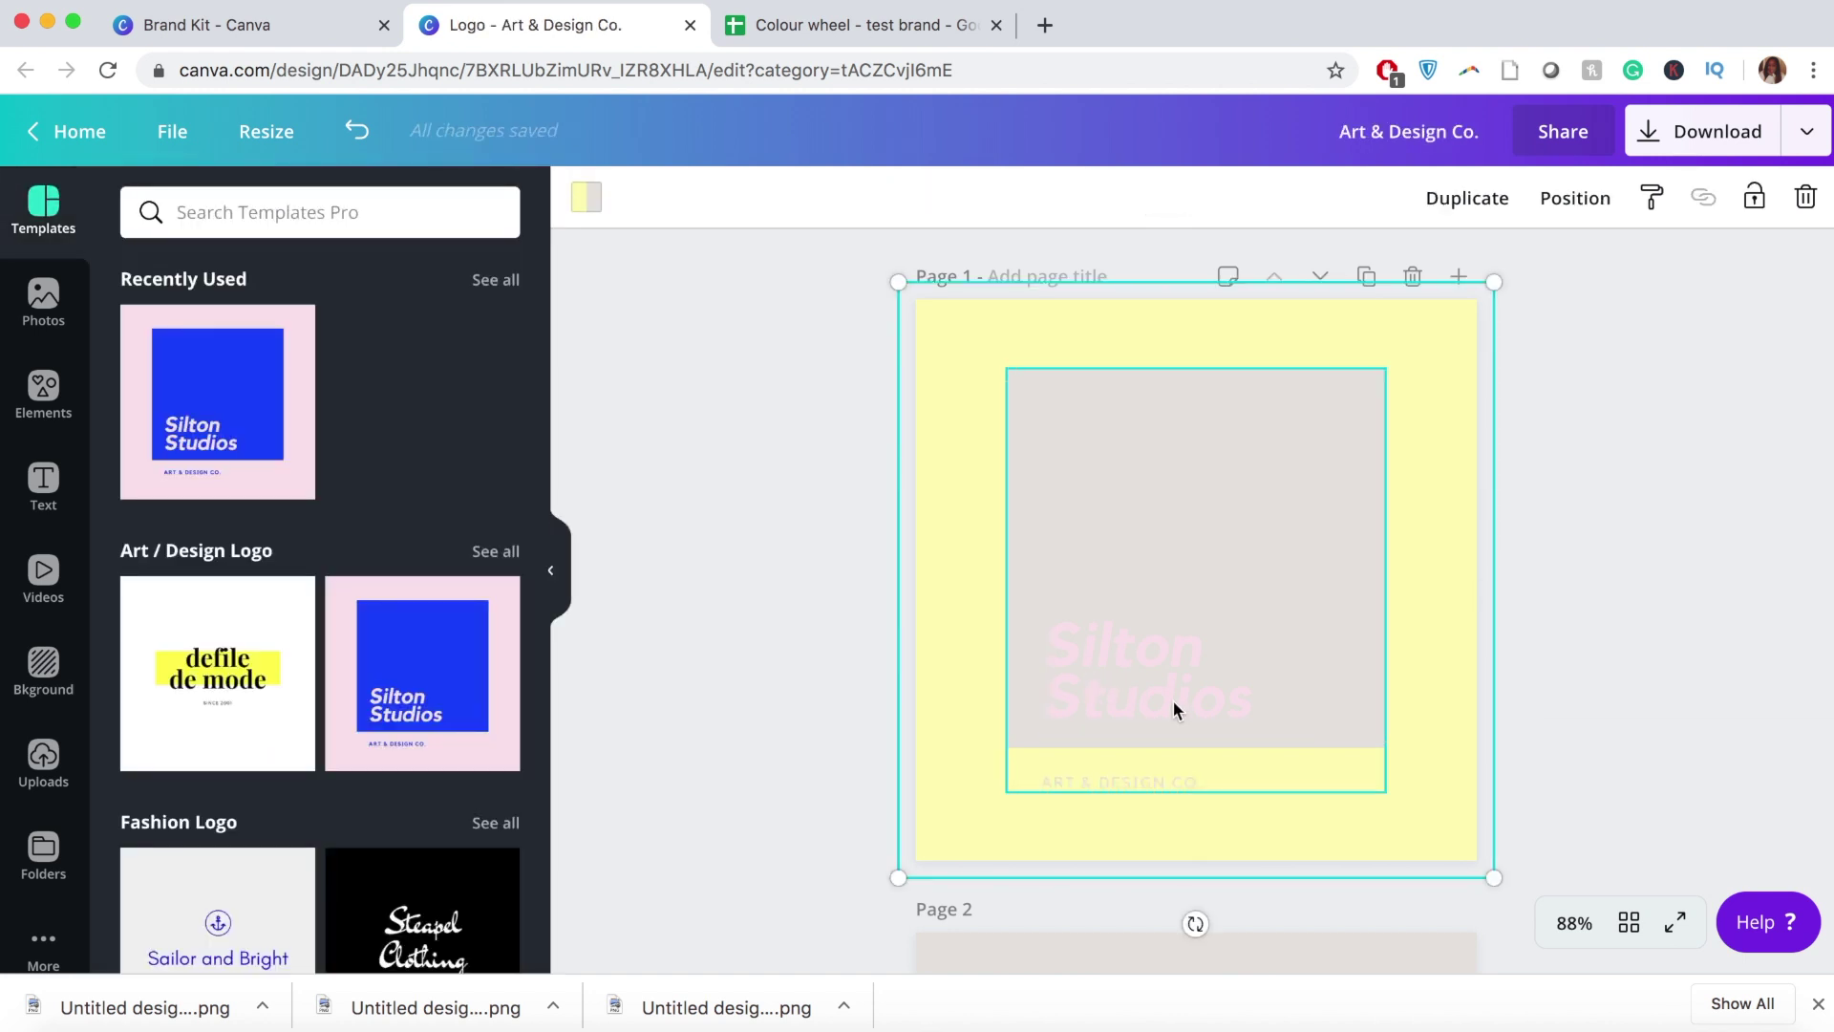
left_click(1116, 648)
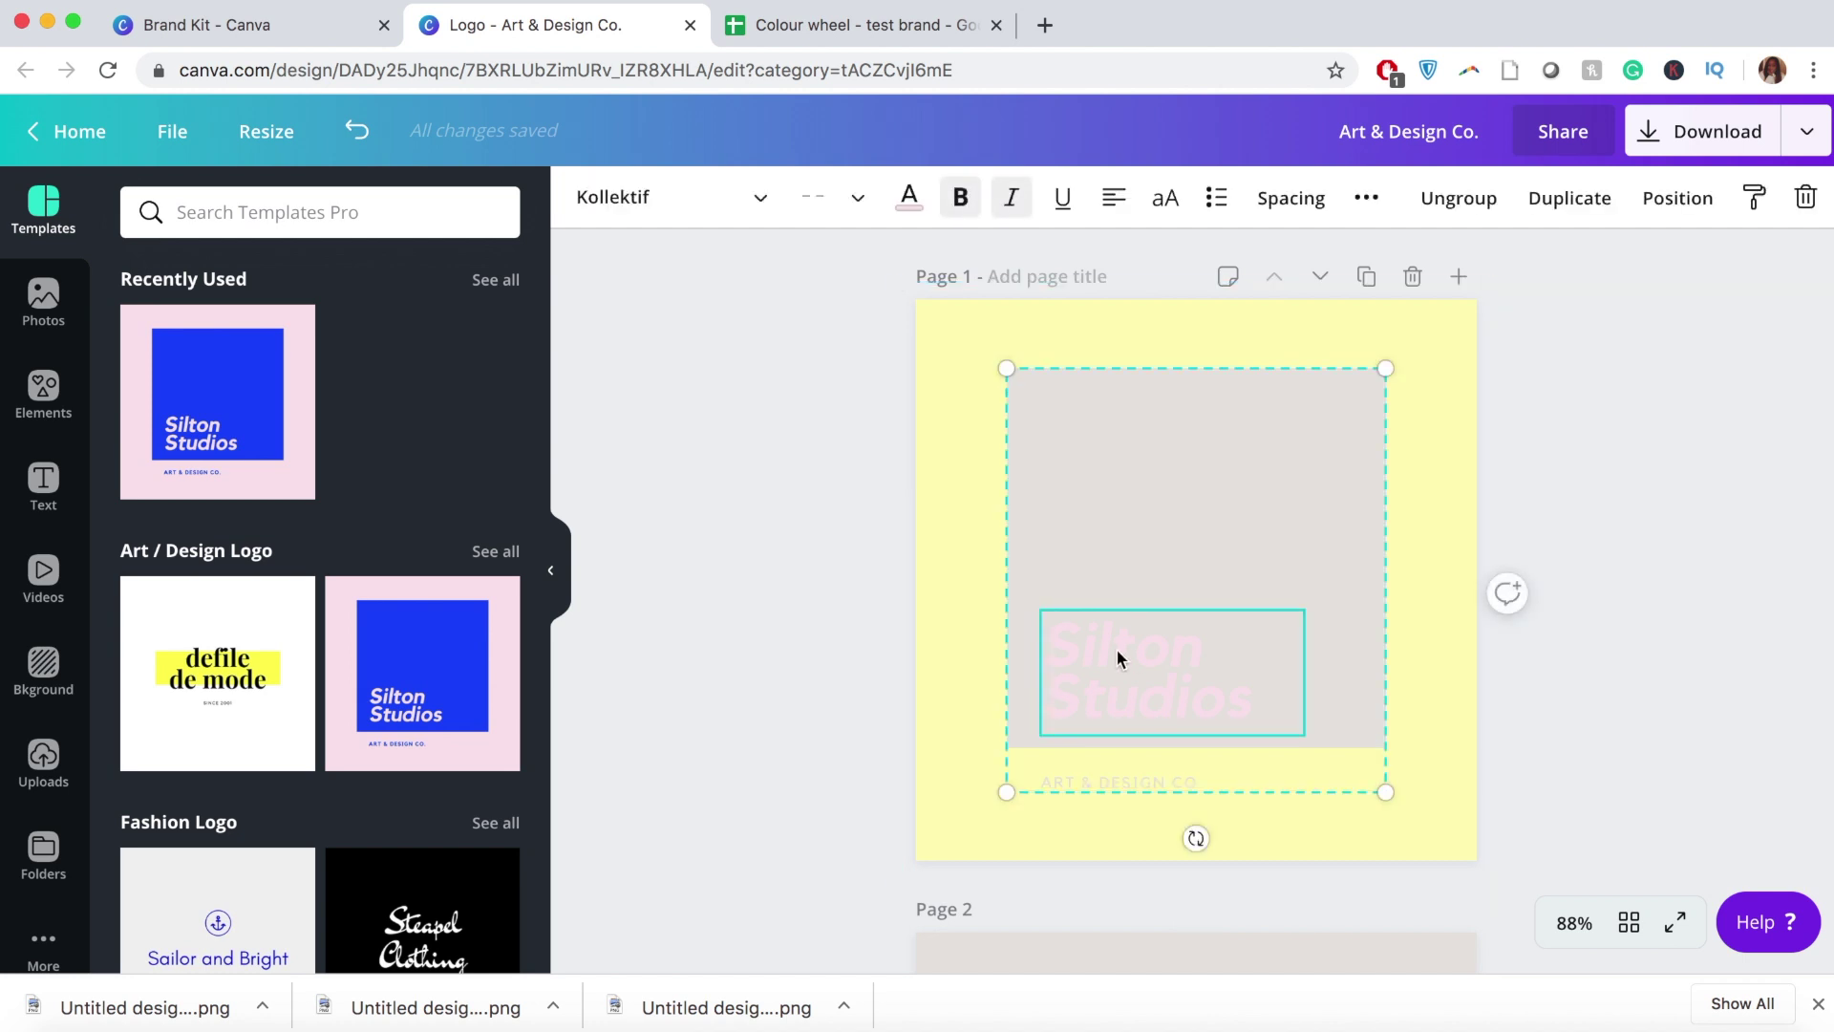
mouse_move(1258, 700)
left_mouse_down()
mouse_move(1093, 659)
mouse_move(1255, 714)
left_mouse_up()
left_click(1093, 659)
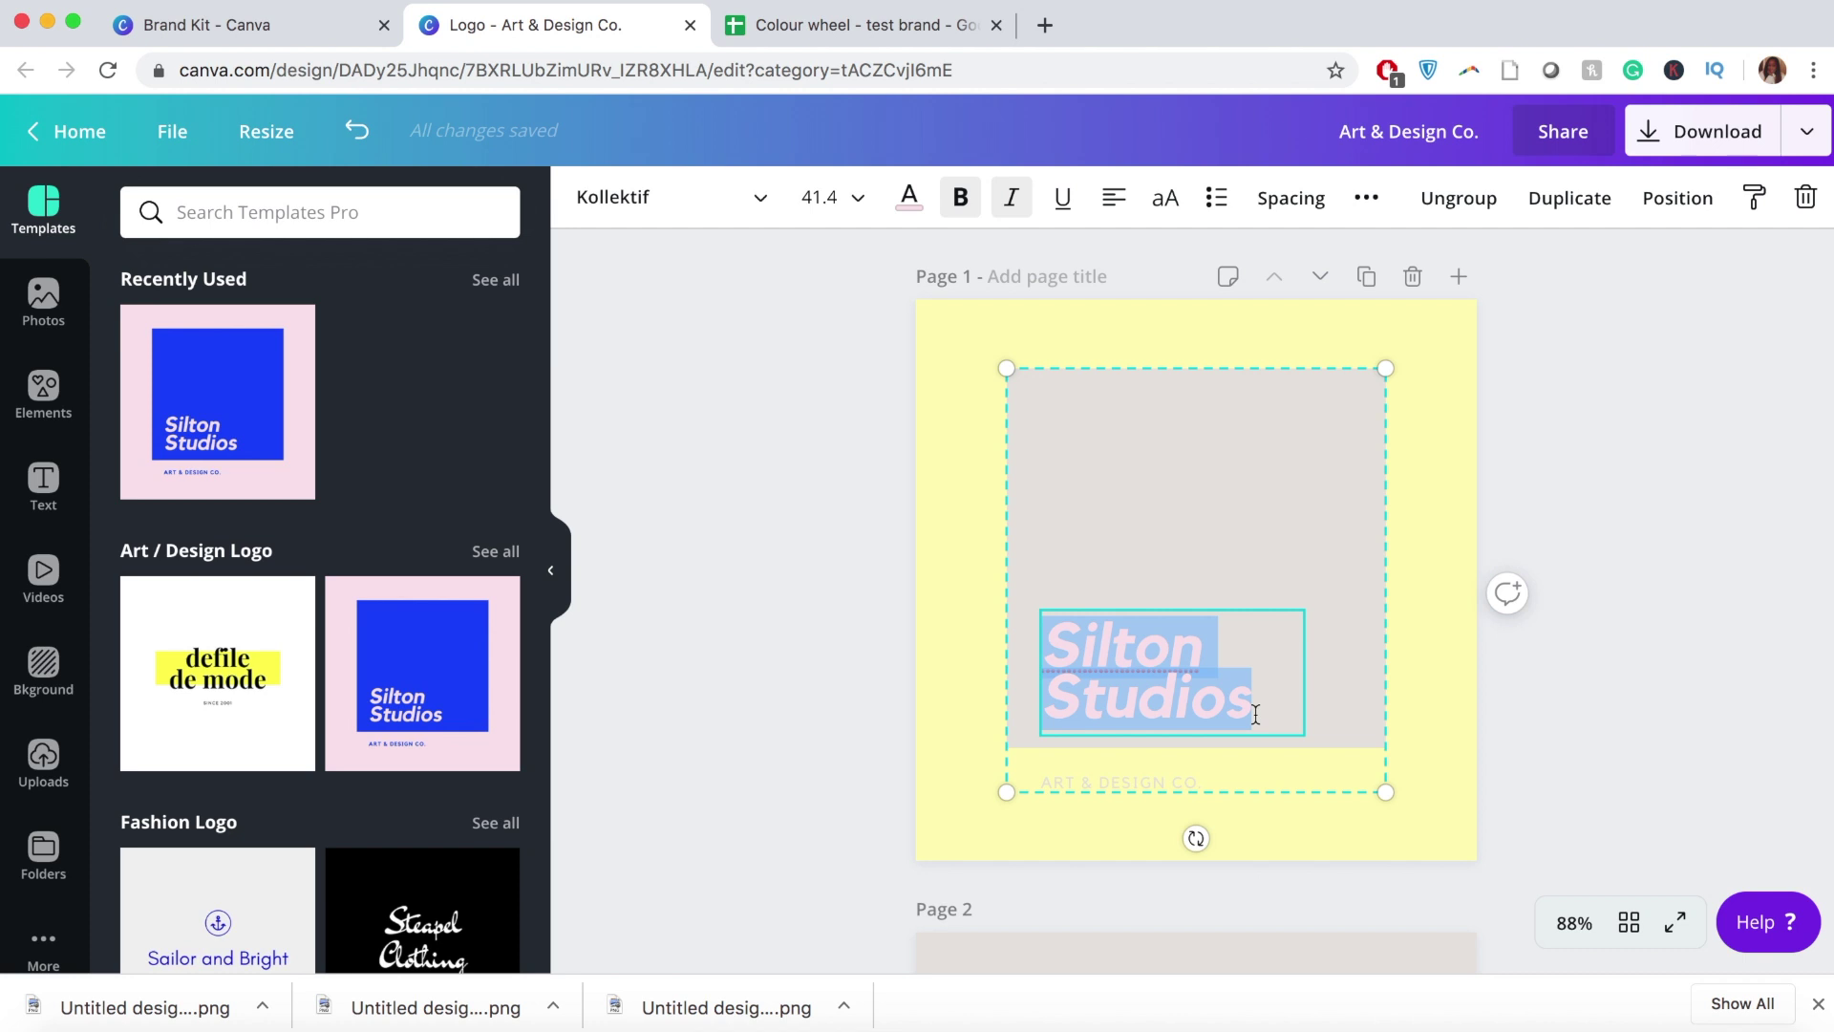
left_click(909, 196)
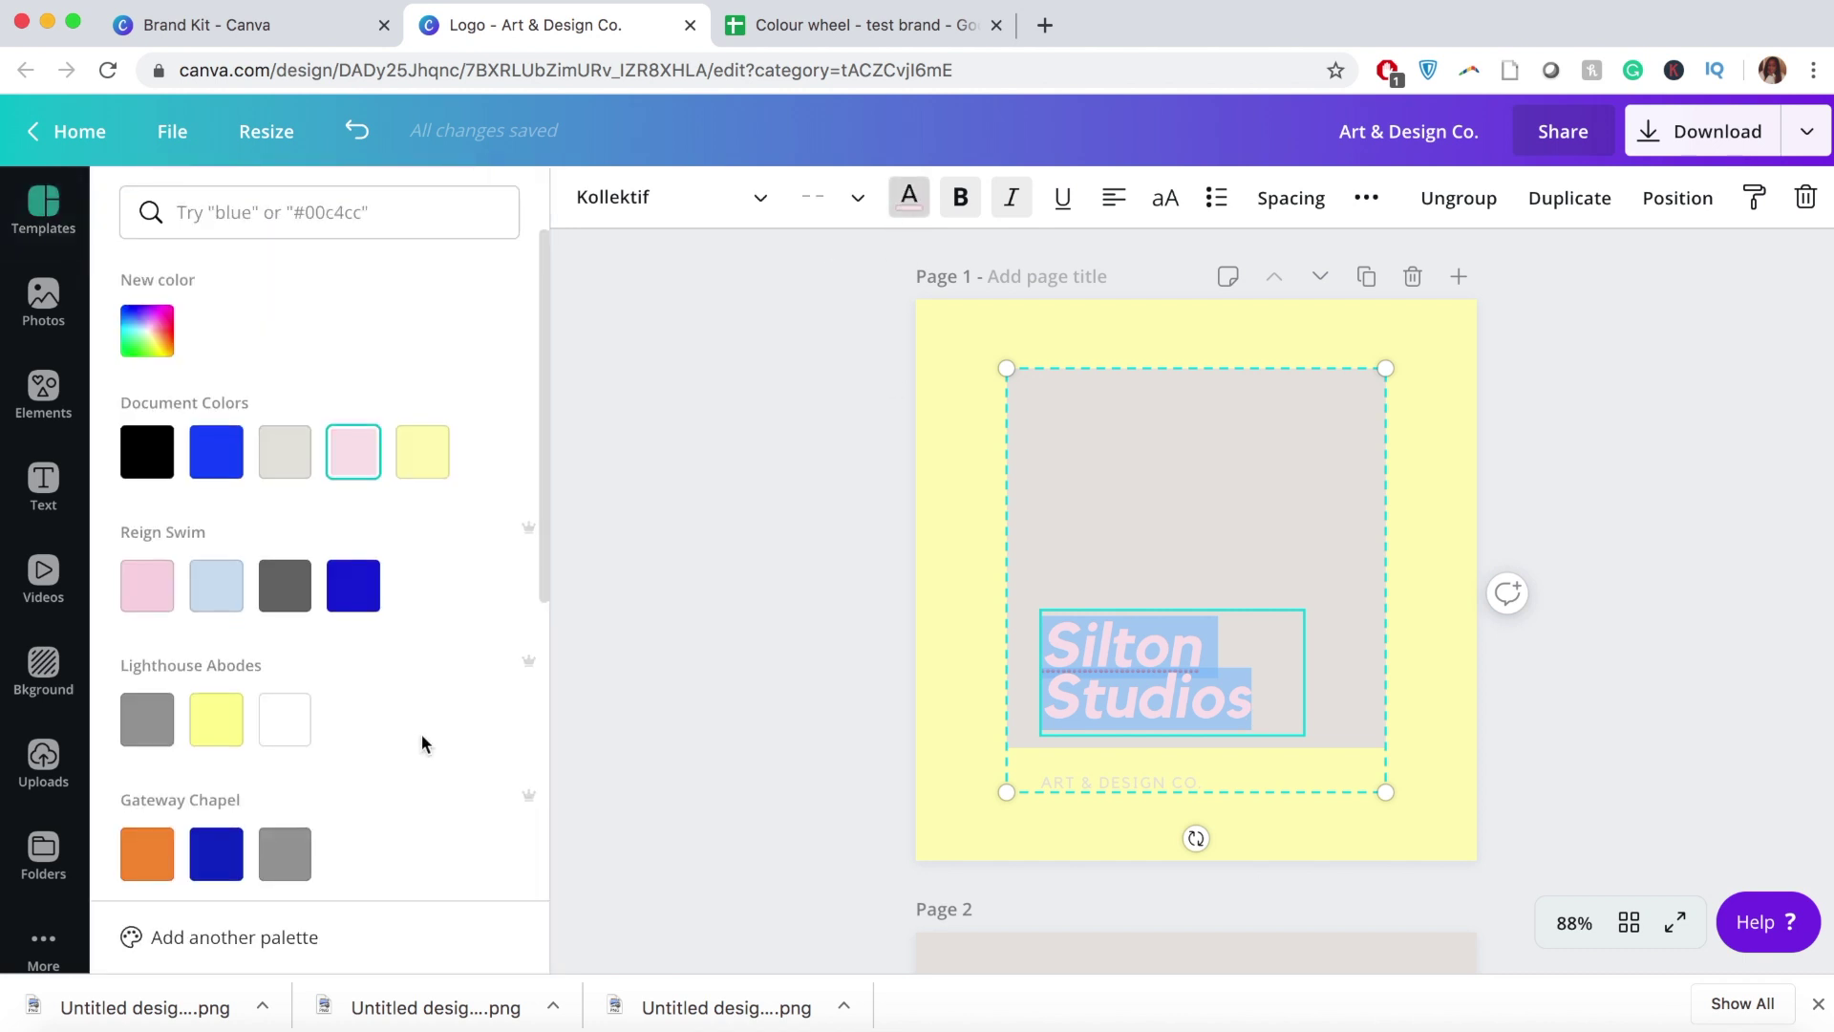
scroll(423, 739, "down", 4)
scroll(421, 731, "down", 1)
left_click(354, 757)
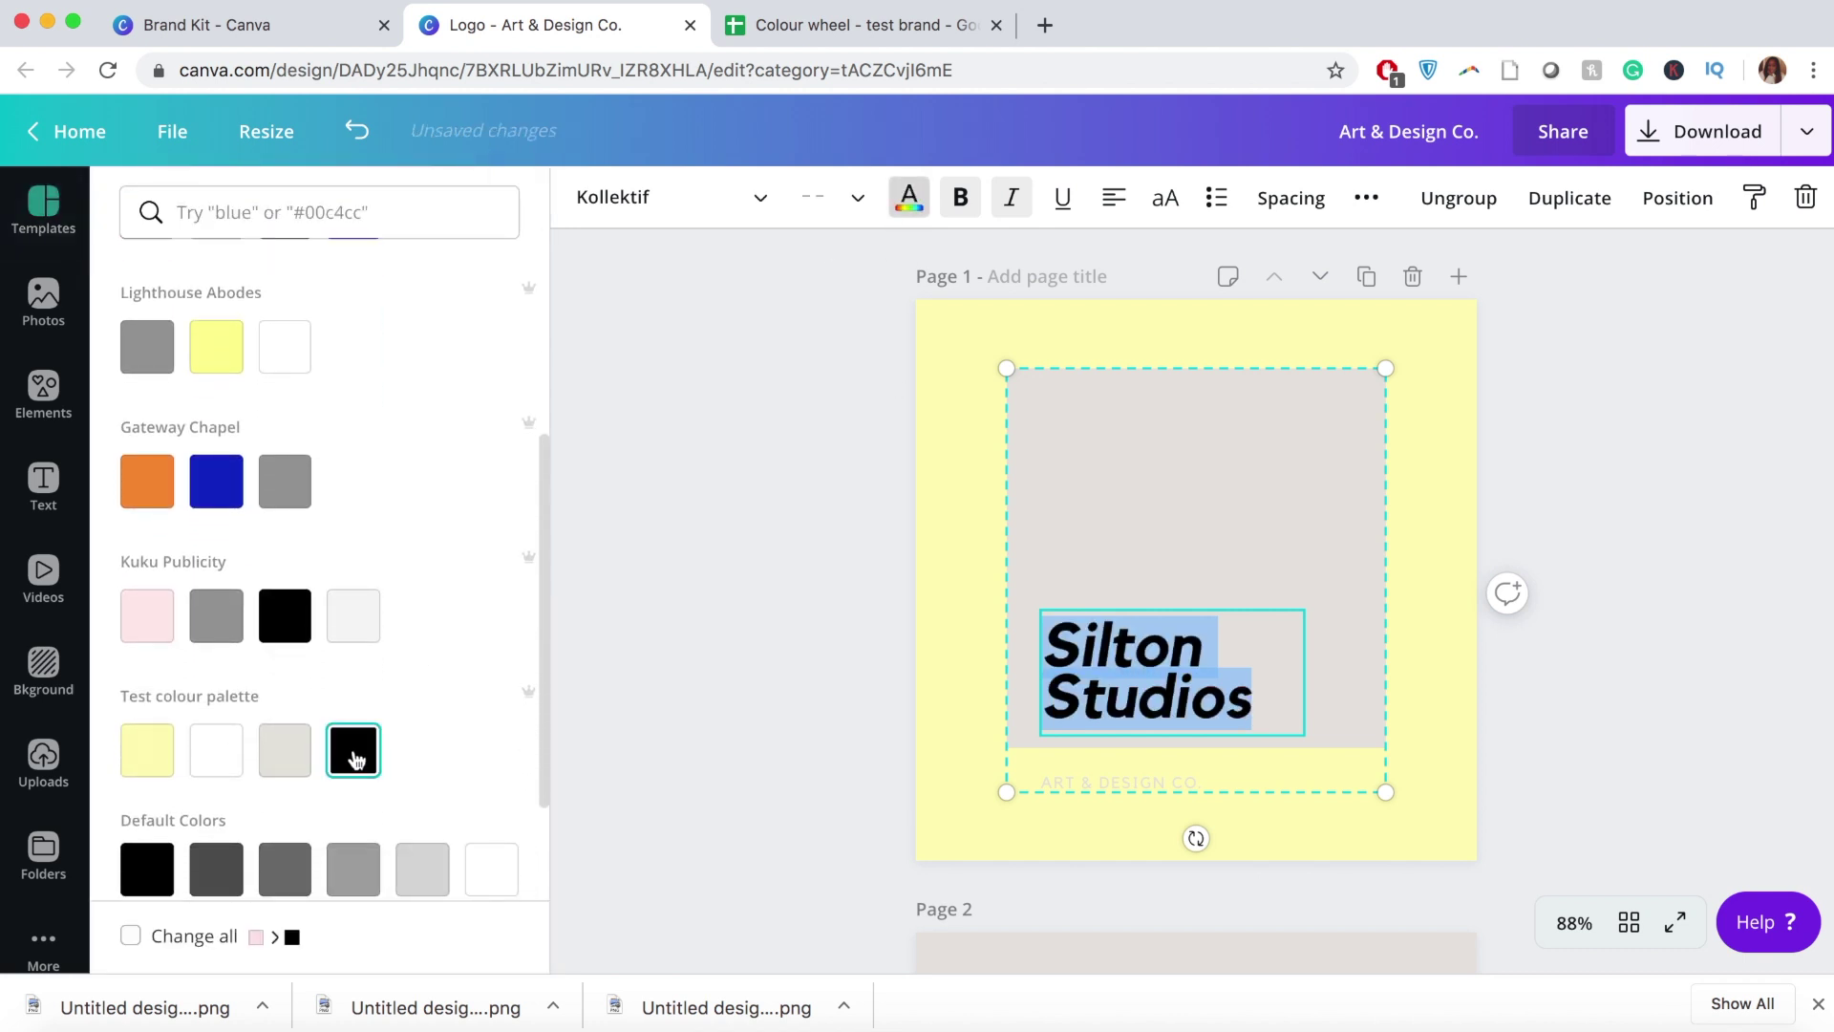
key("Escape")
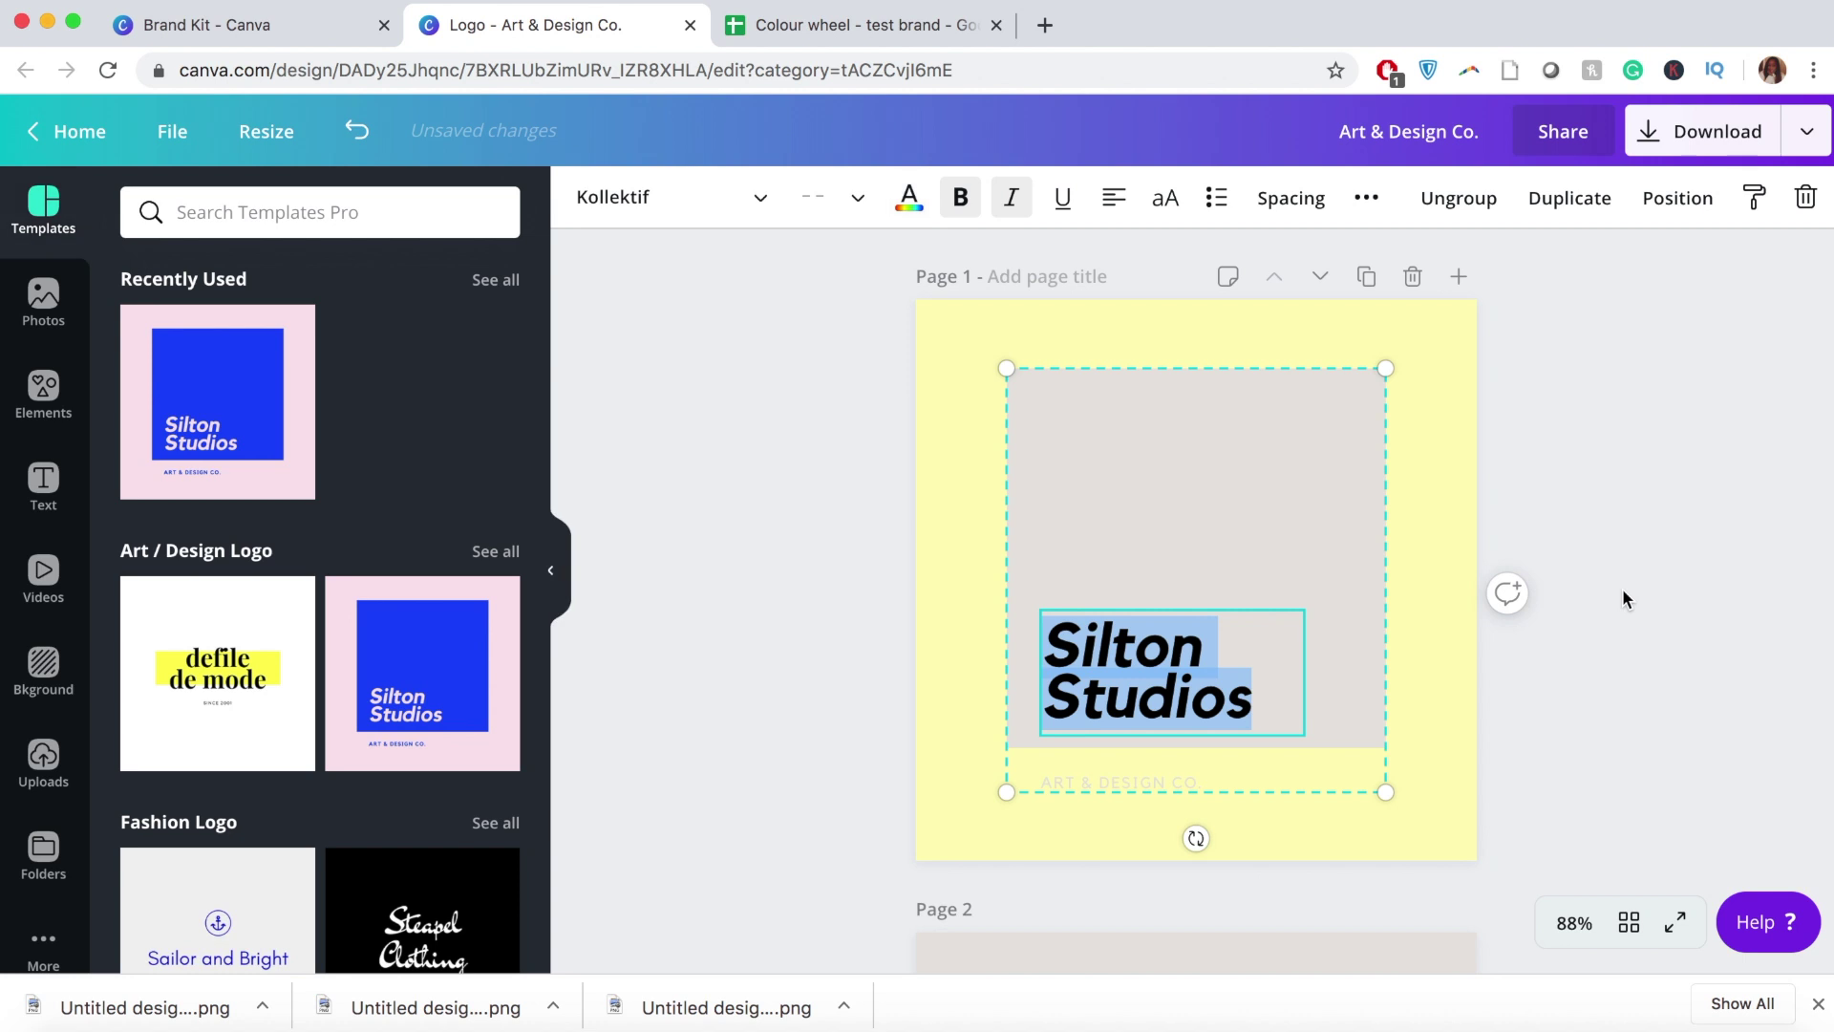
Step: Recolour the ART & DESIGN CO. tagline black from the Test colour palette and deselect it
left_click(1123, 779)
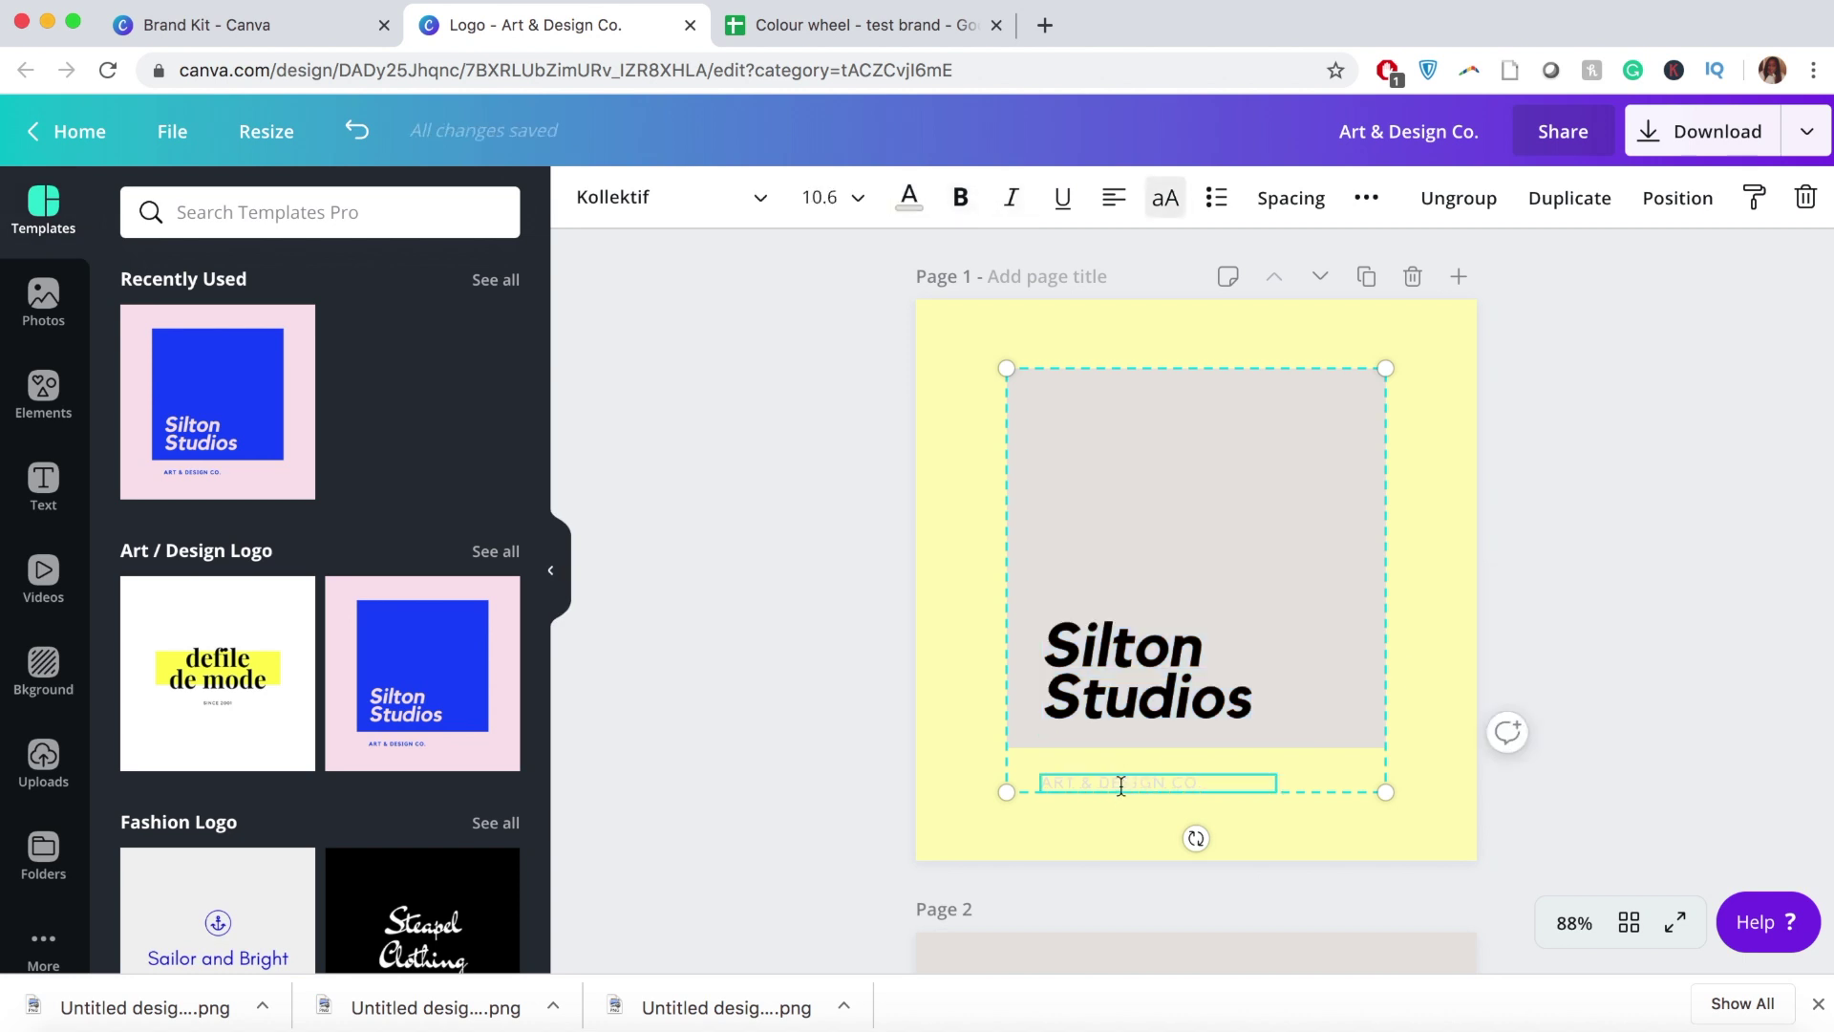
left_click(1122, 782)
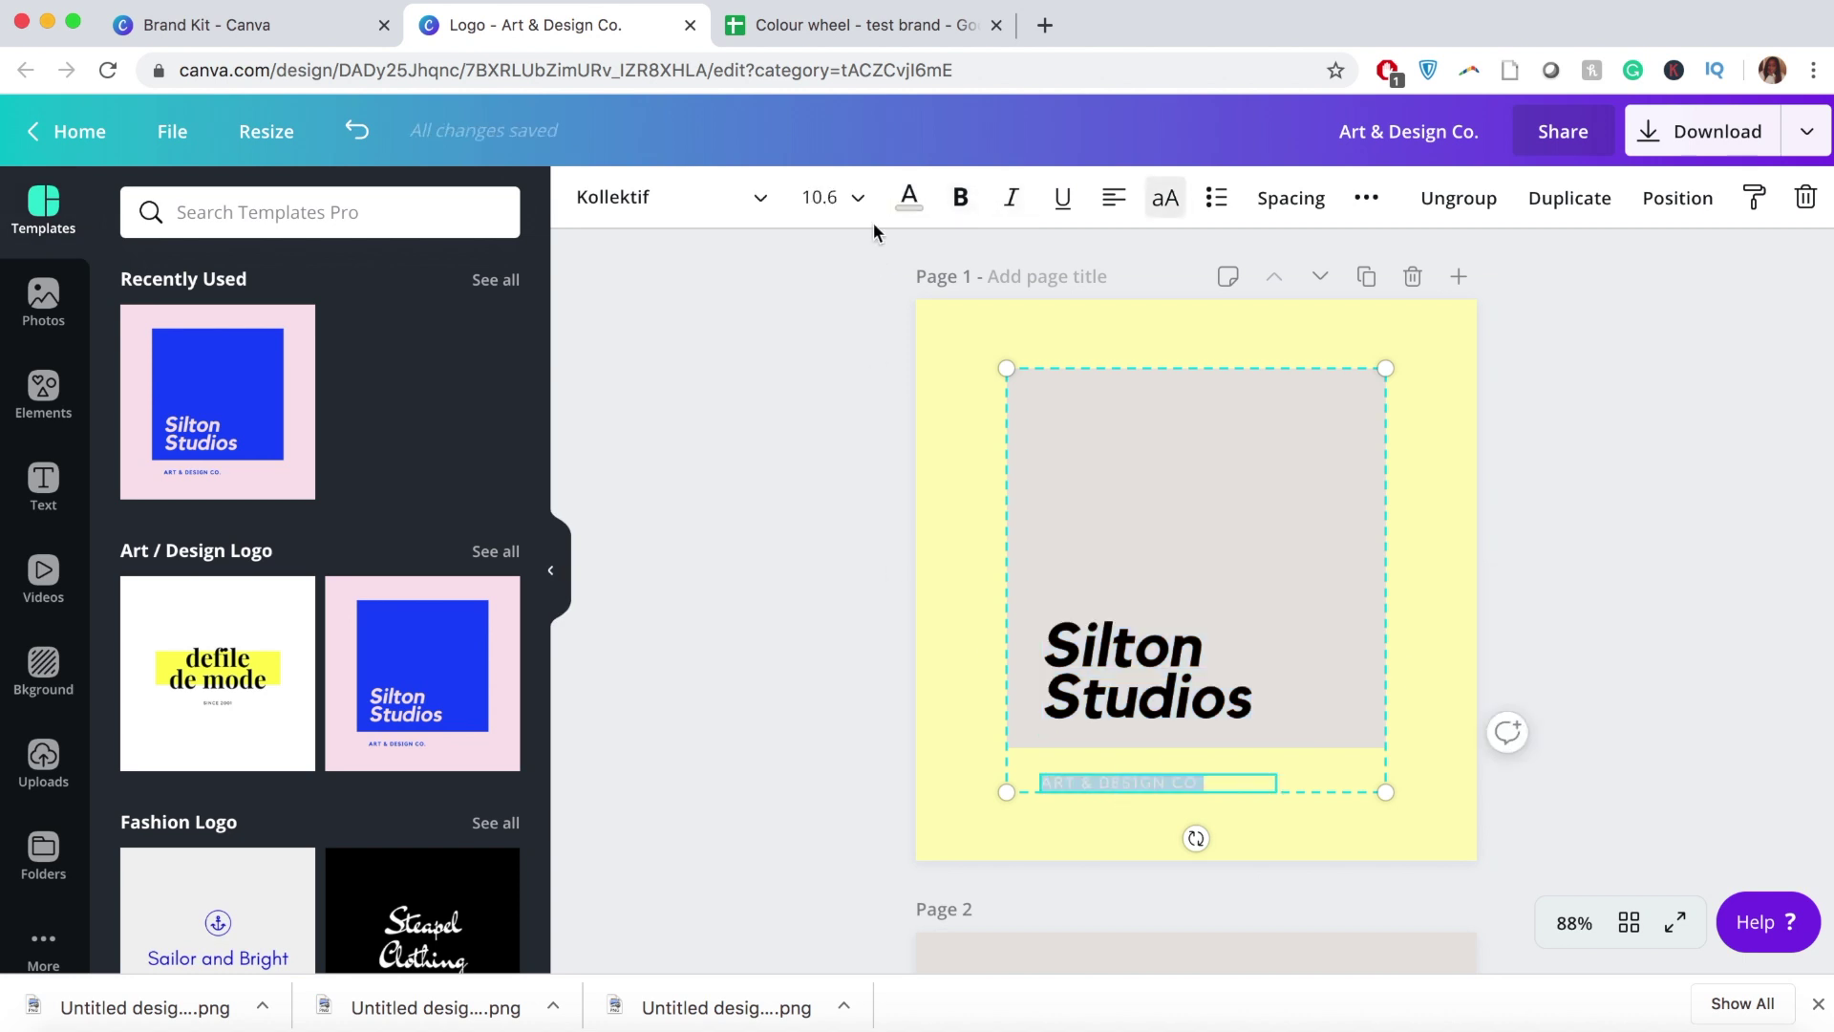
left_click(908, 198)
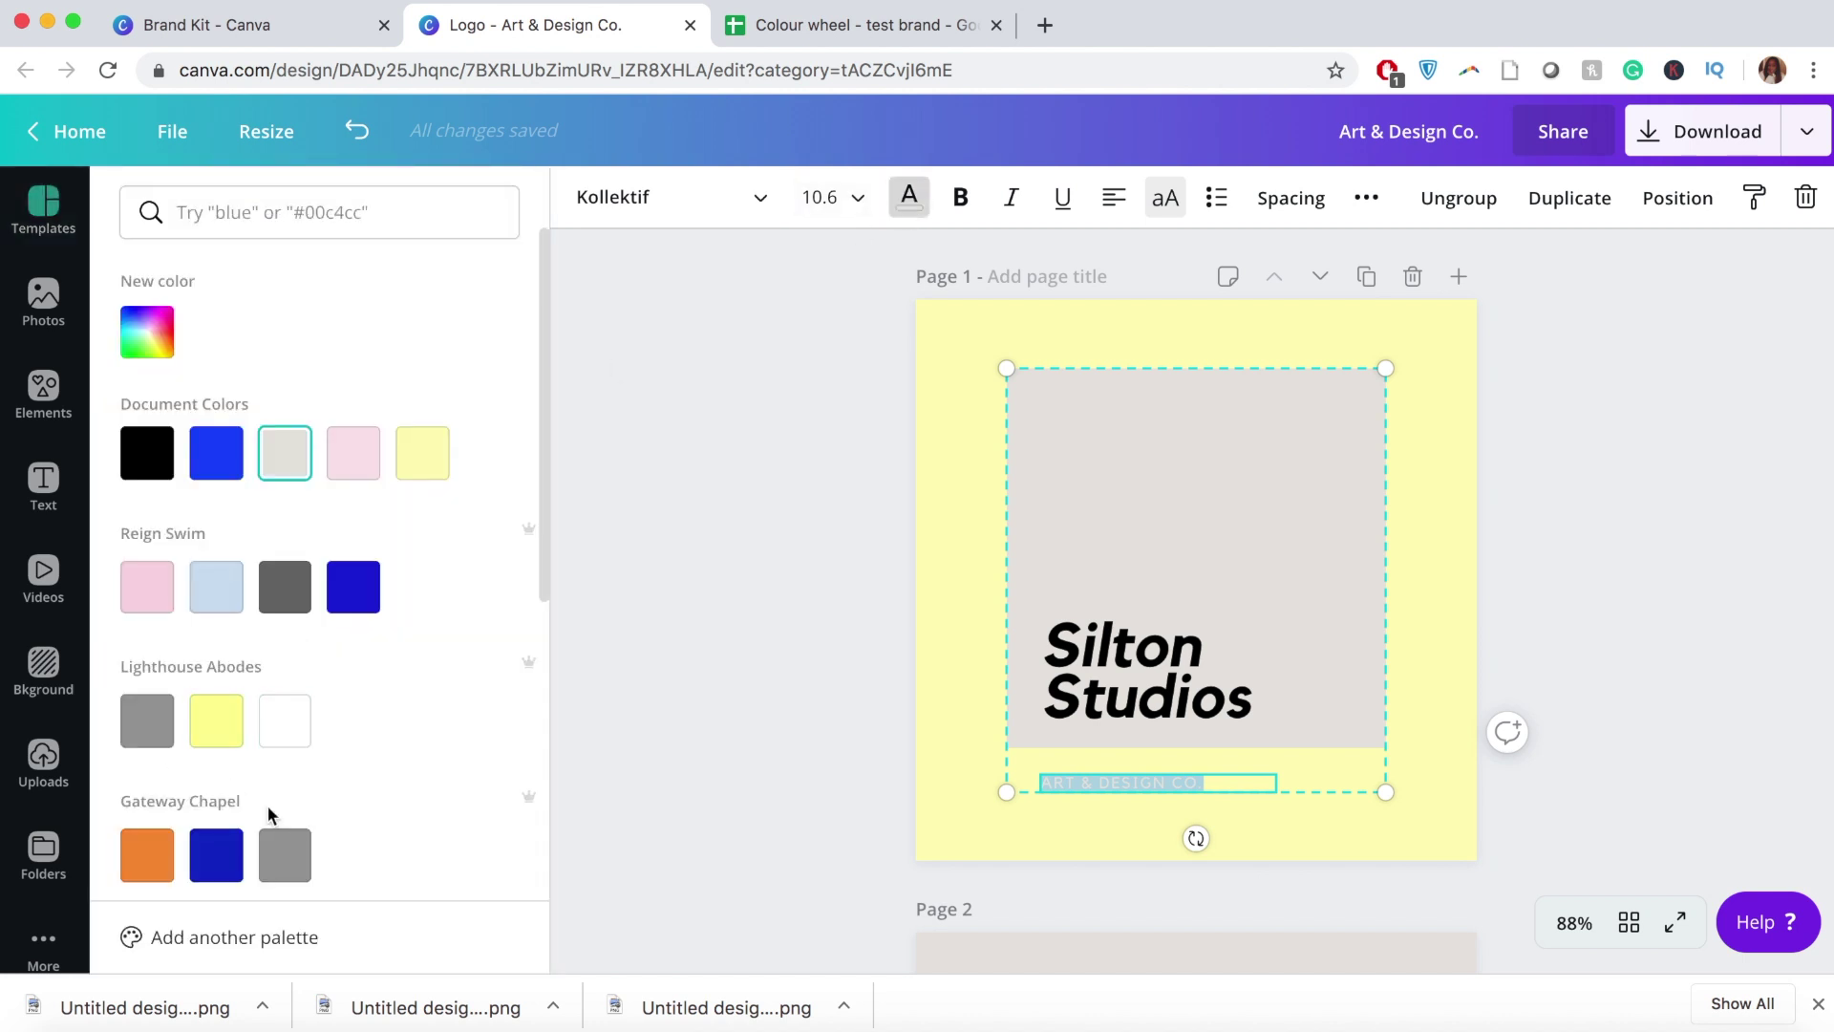
scroll(270, 815, "down", 3)
left_click(355, 850)
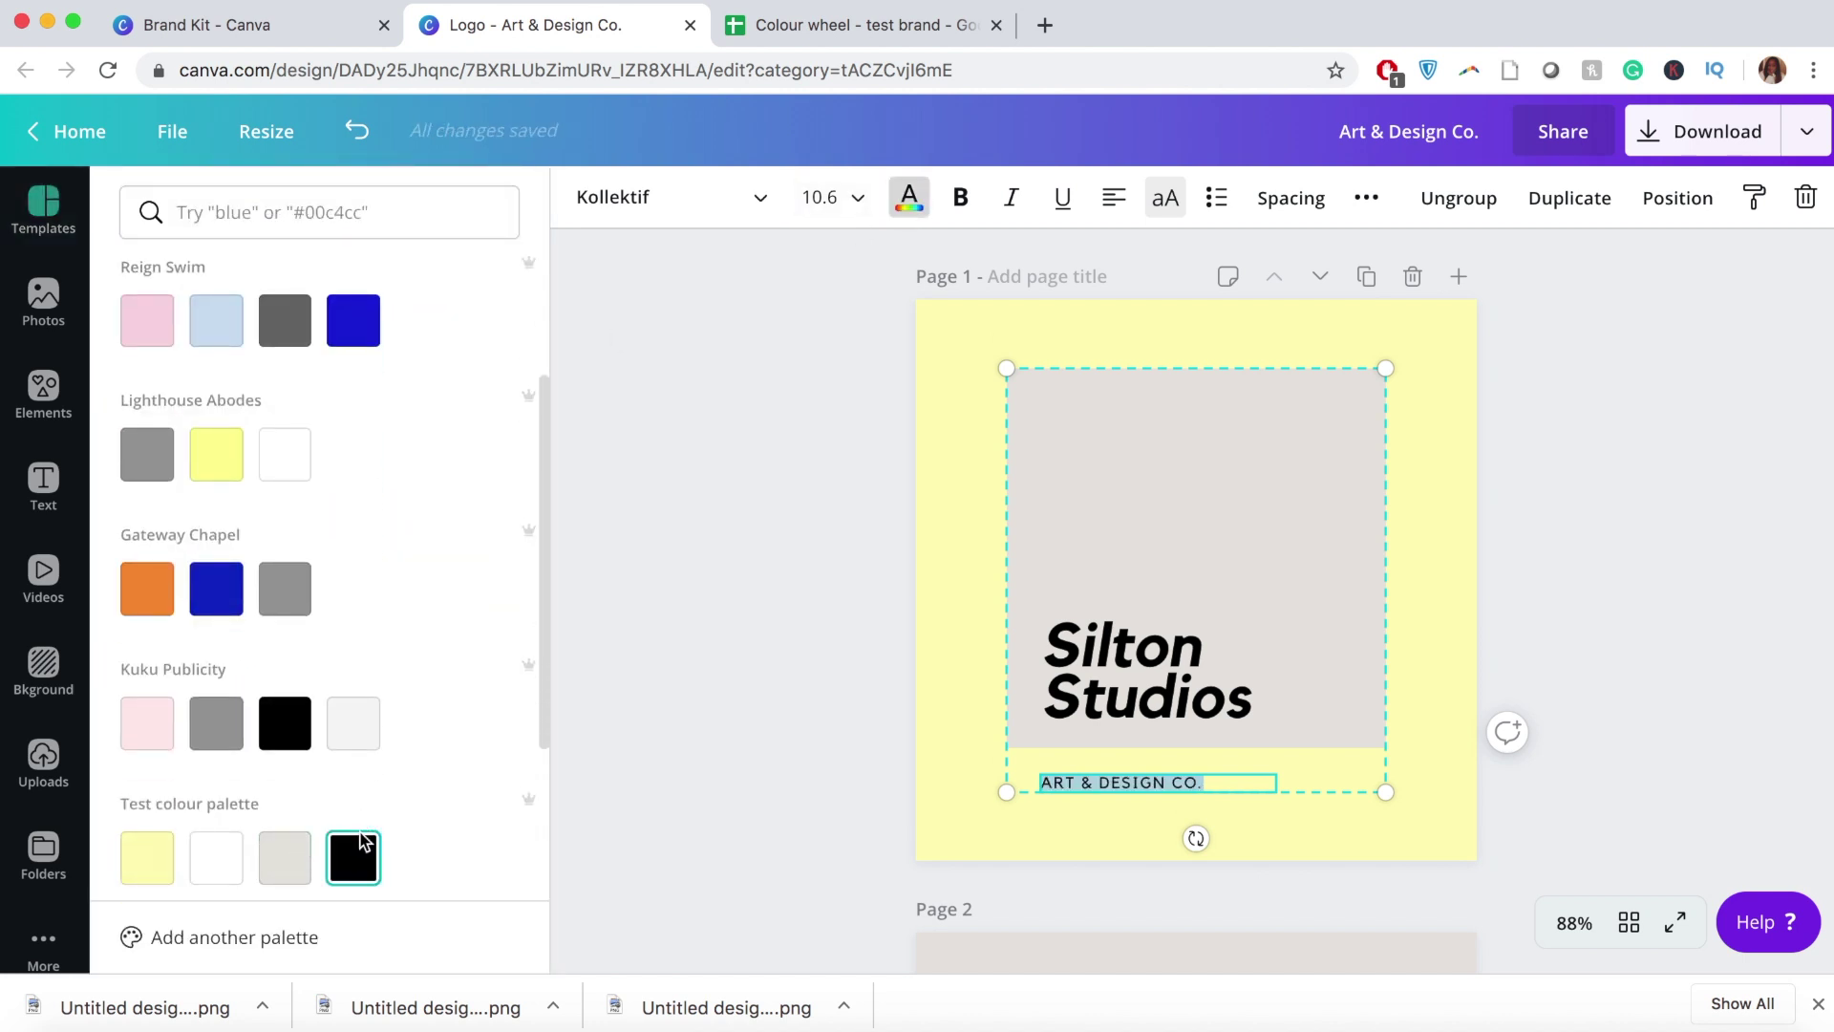
left_click(1614, 730)
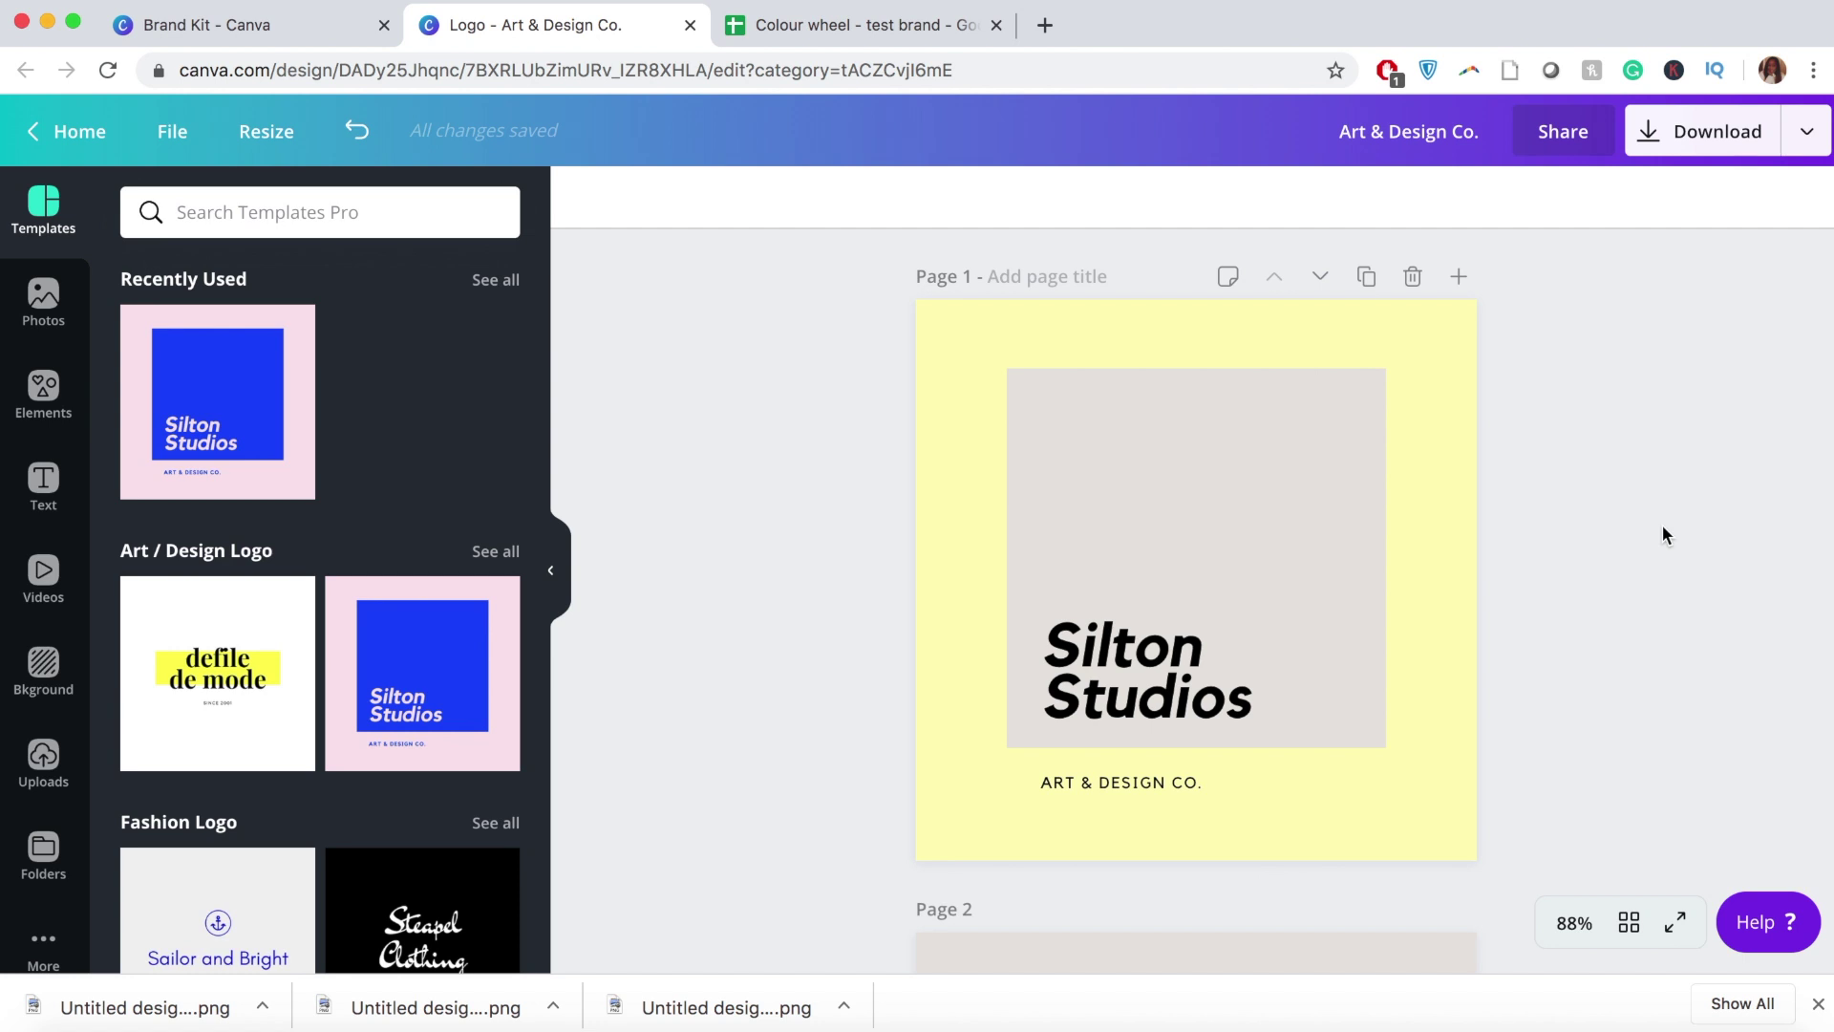
Step: Try filling the yellow outer square with the hex colour #000000 found through the colour search, and undo the change
left_click(937, 453)
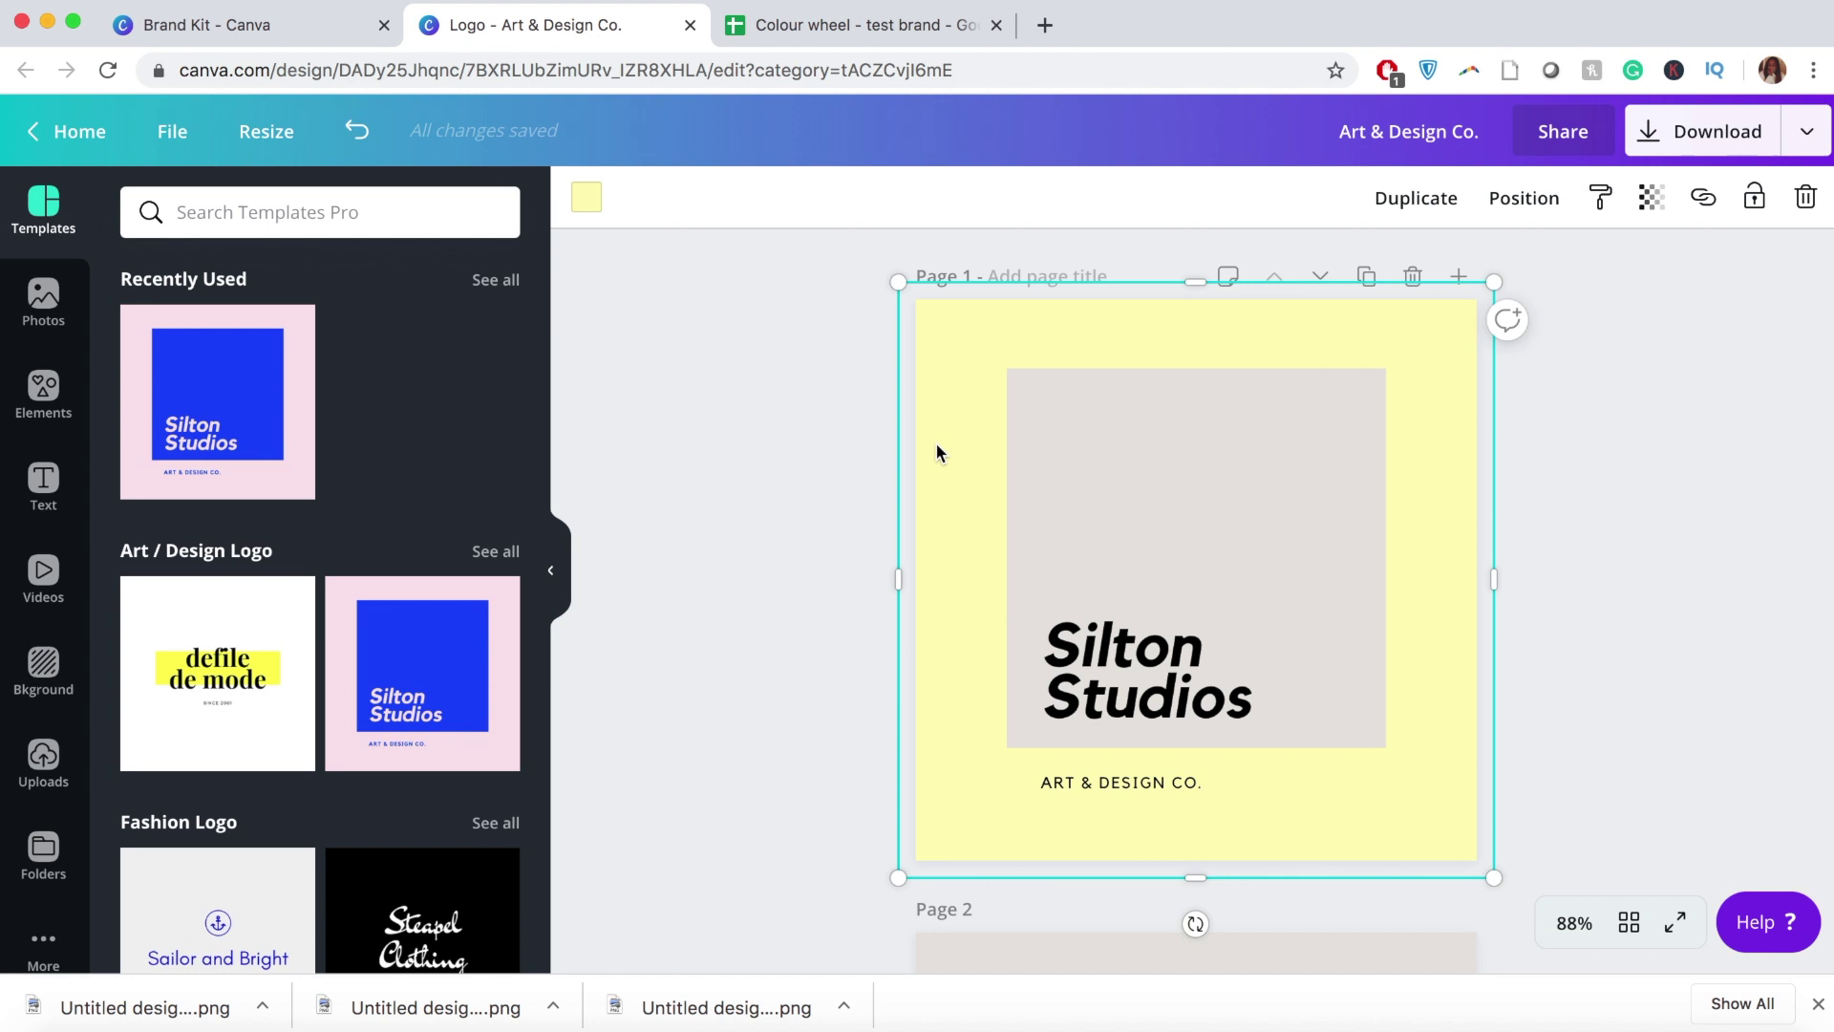
left_click(587, 197)
scroll(274, 520, "down", 3)
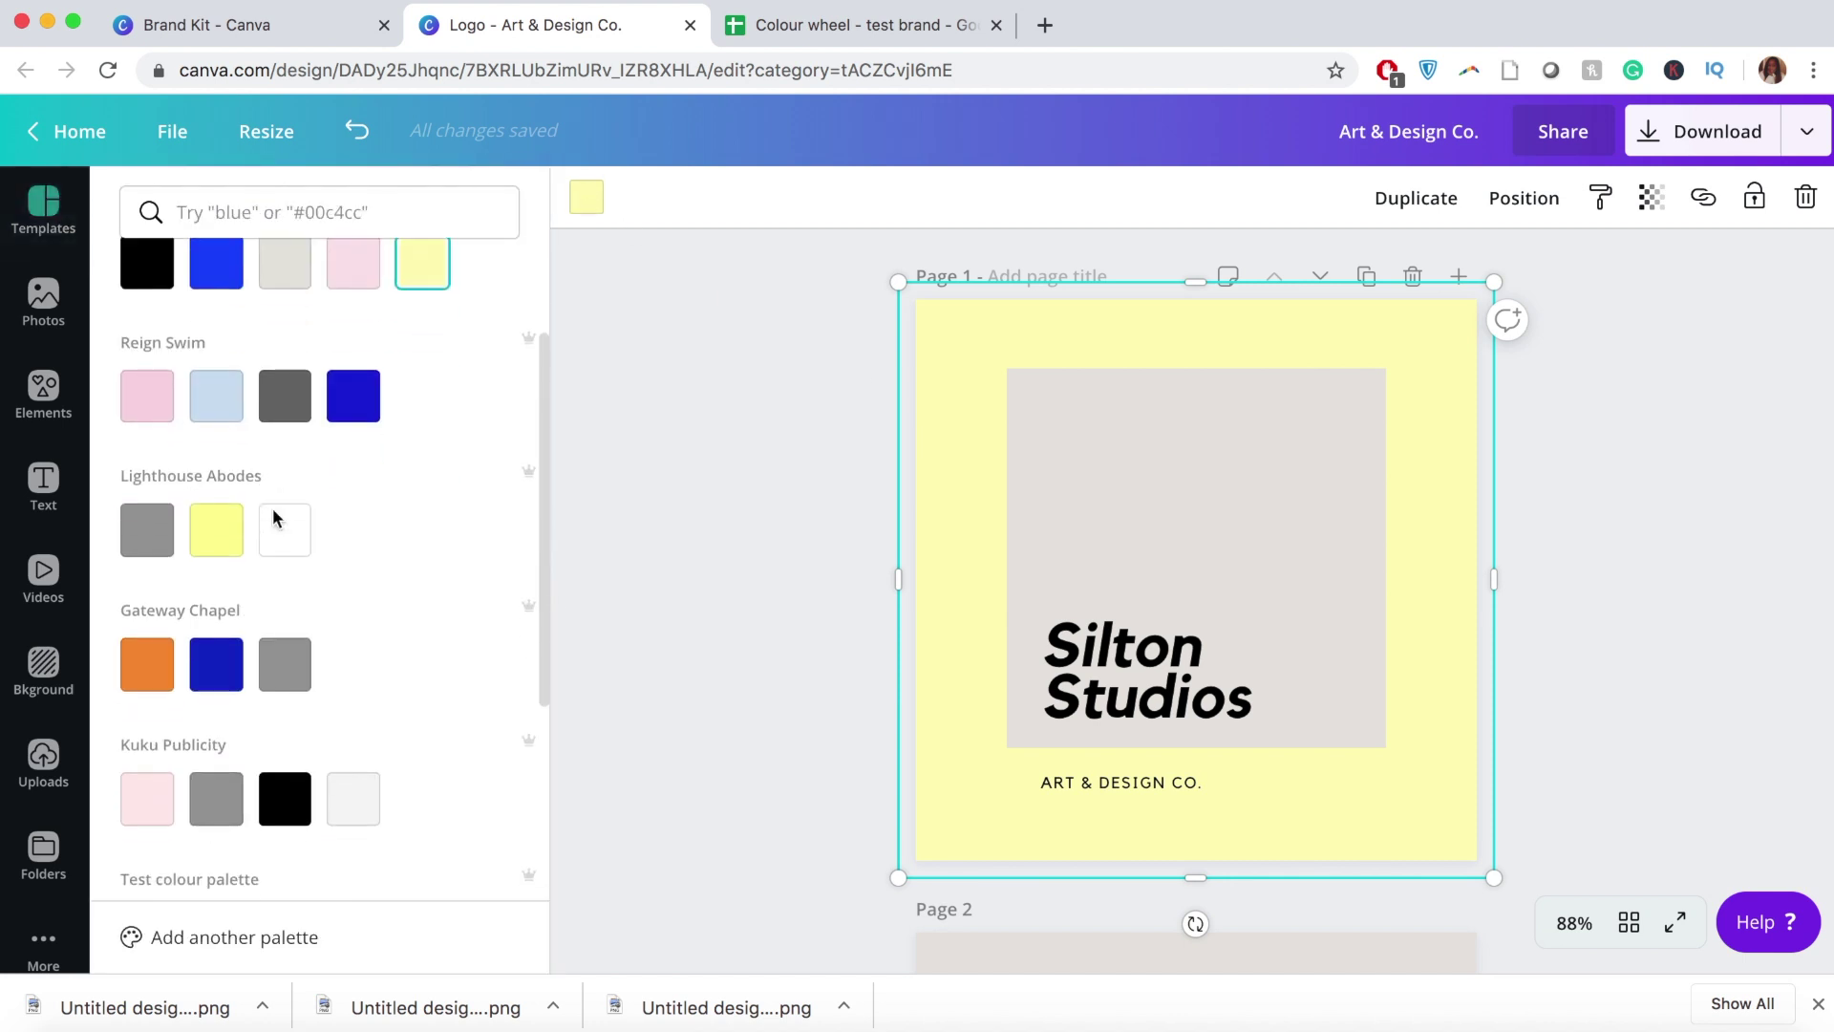
scroll(272, 507, "up", 2)
scroll(272, 507, "down", 5)
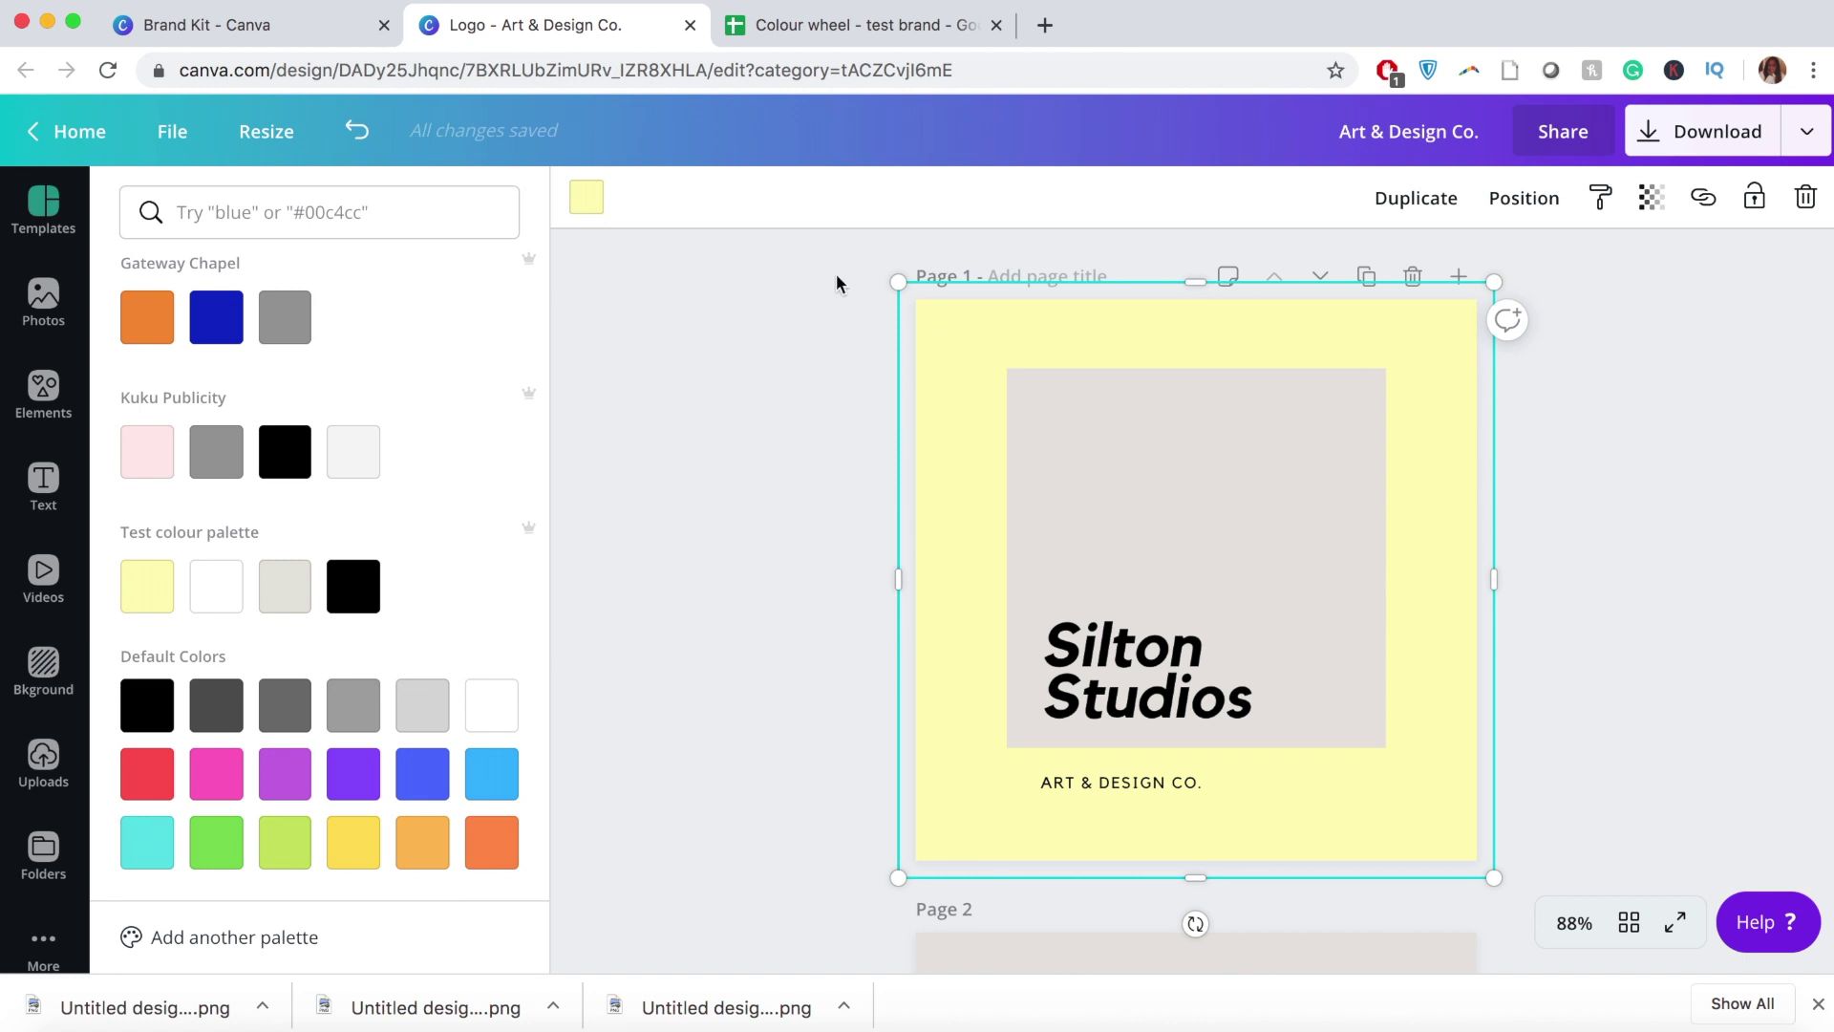
left_click(596, 216)
left_click(593, 212)
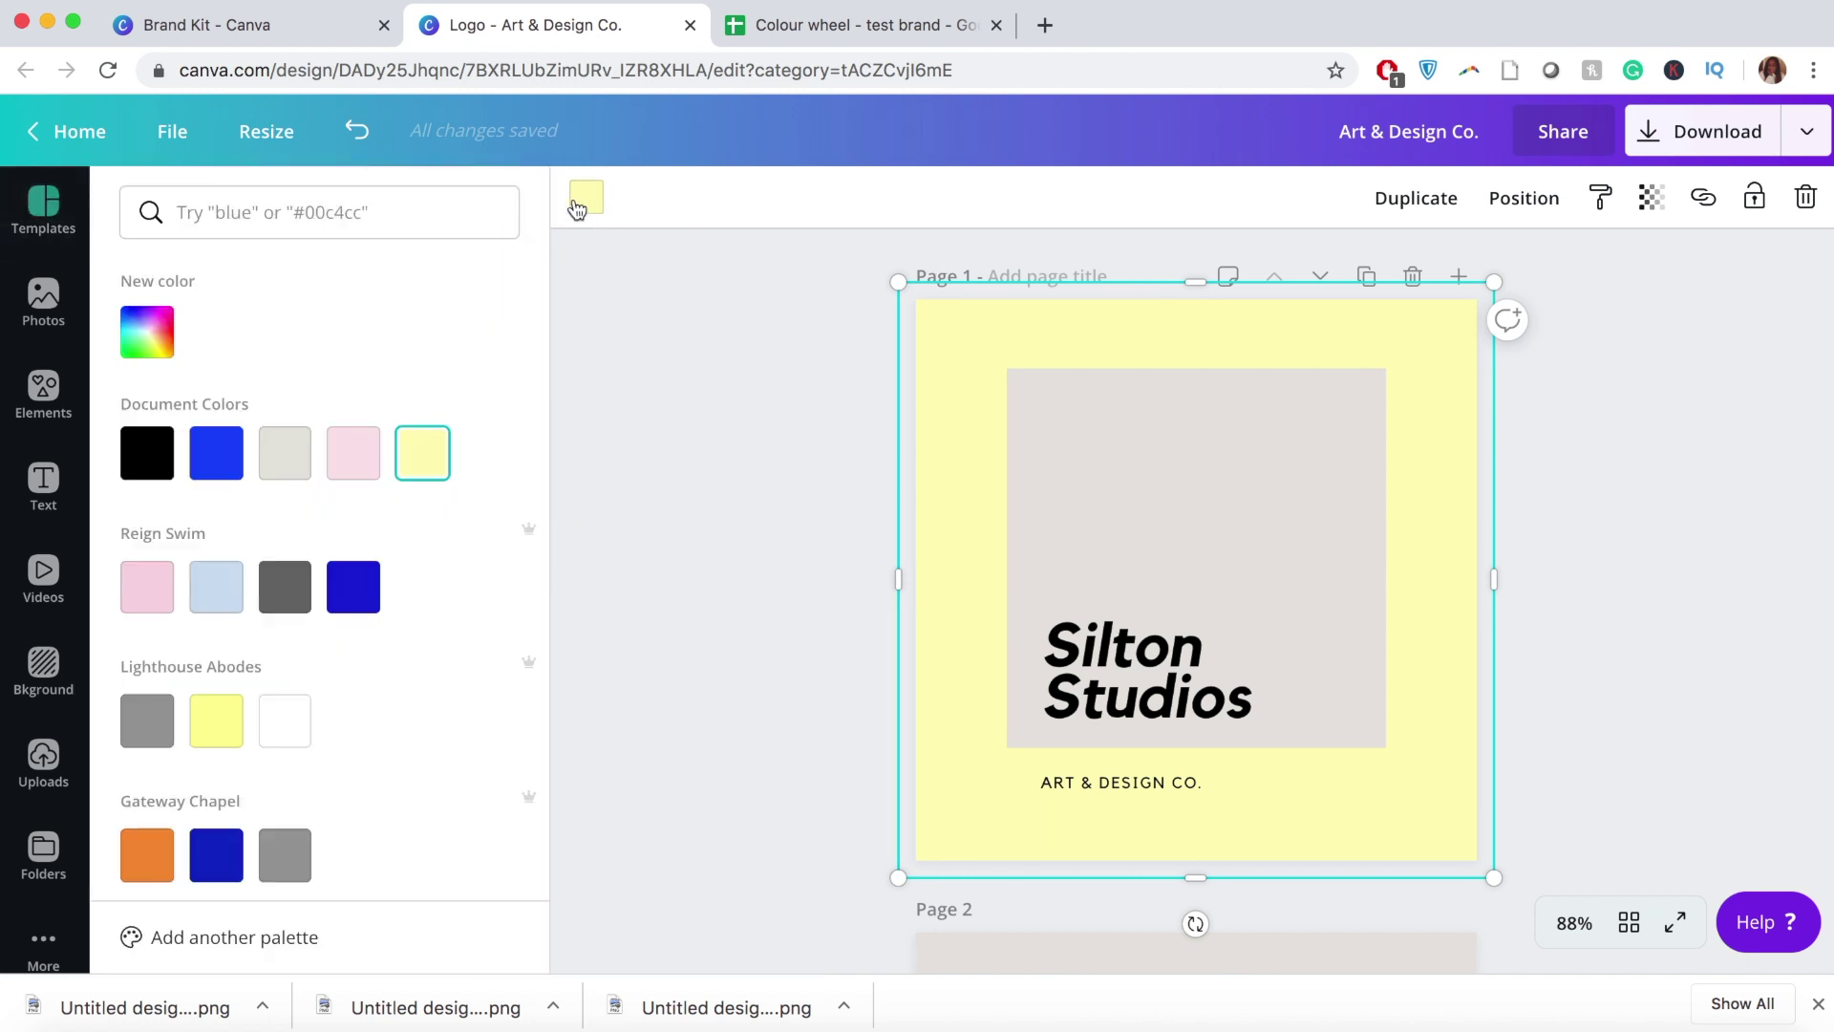
type("#000000")
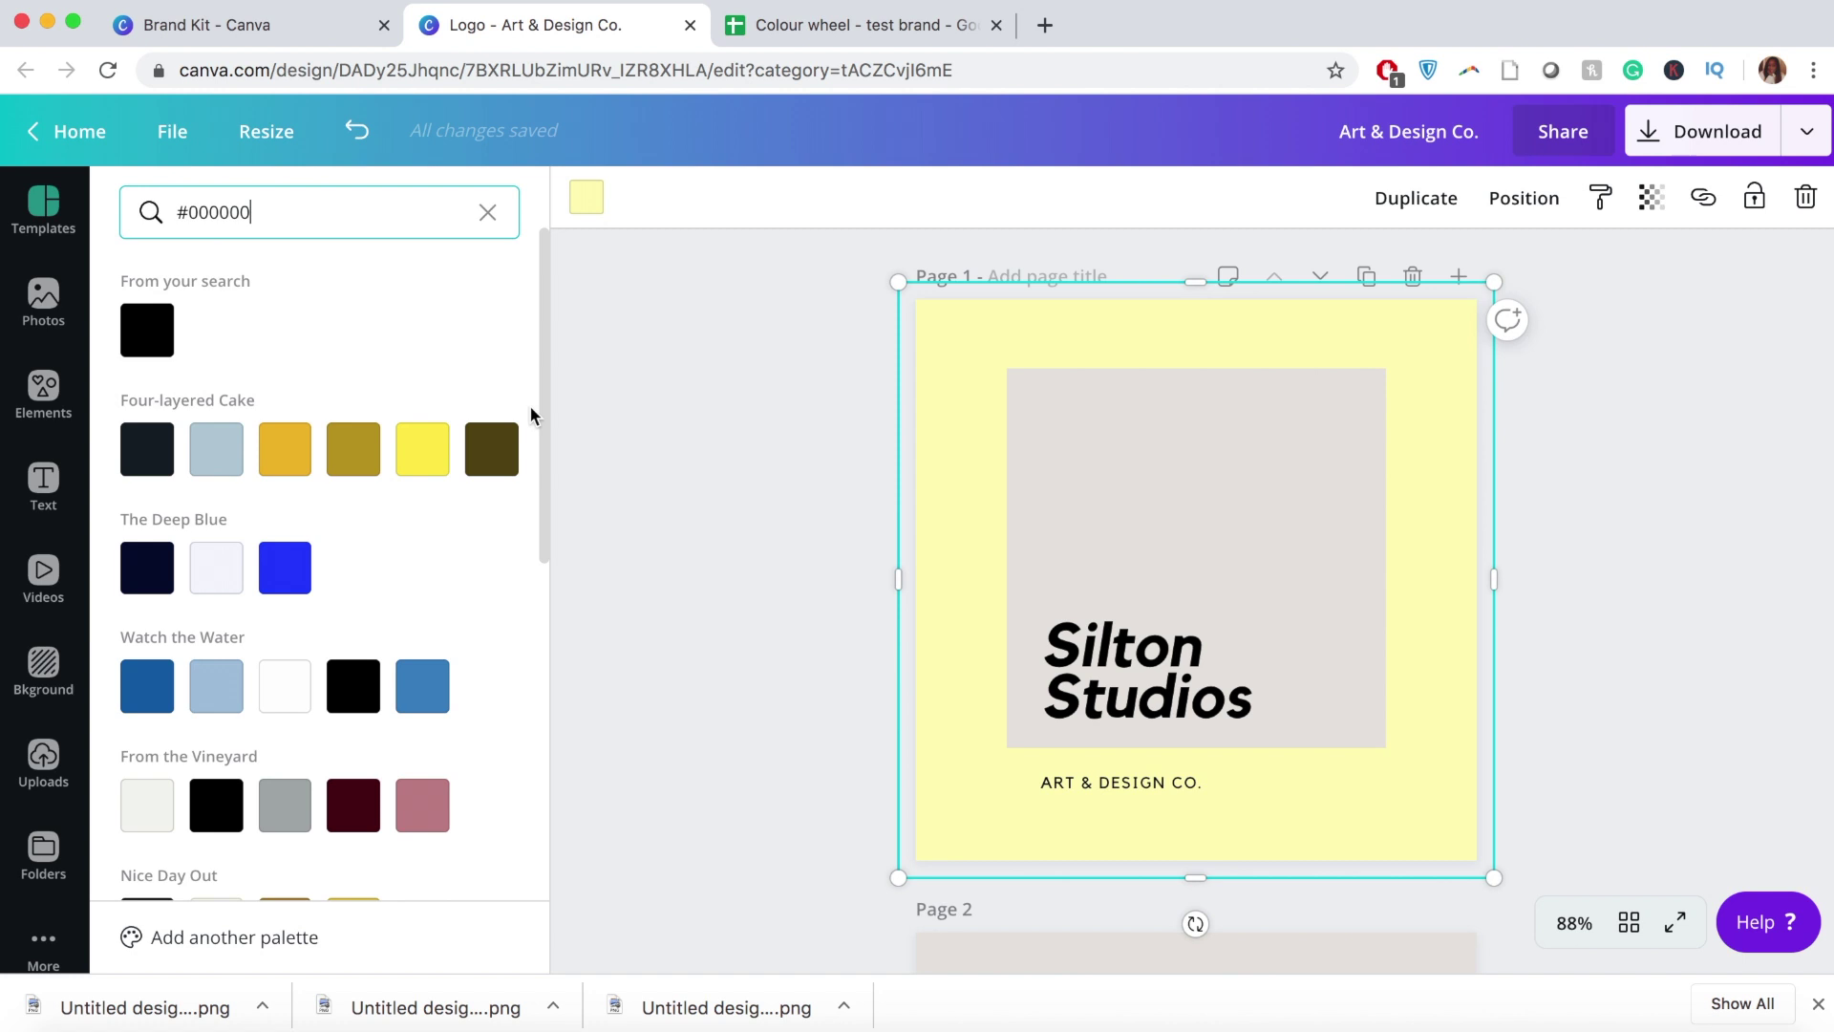
left_click(144, 334)
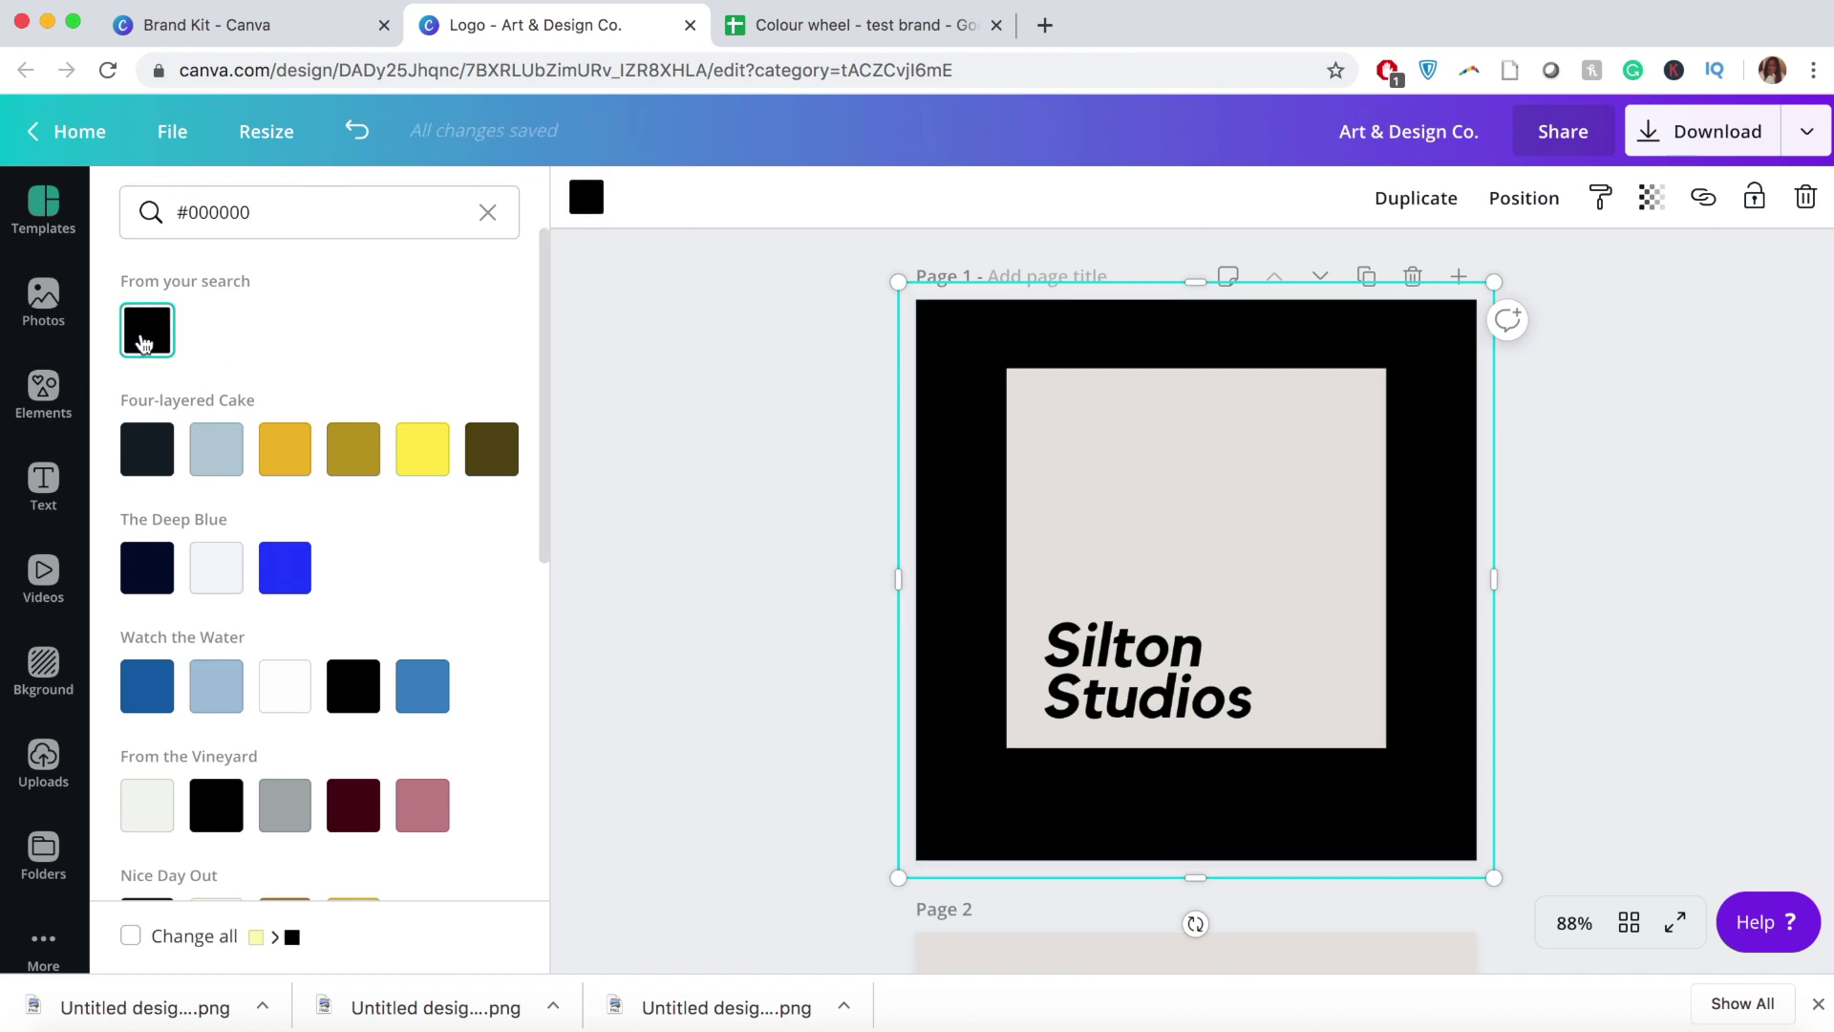
key("super+z")
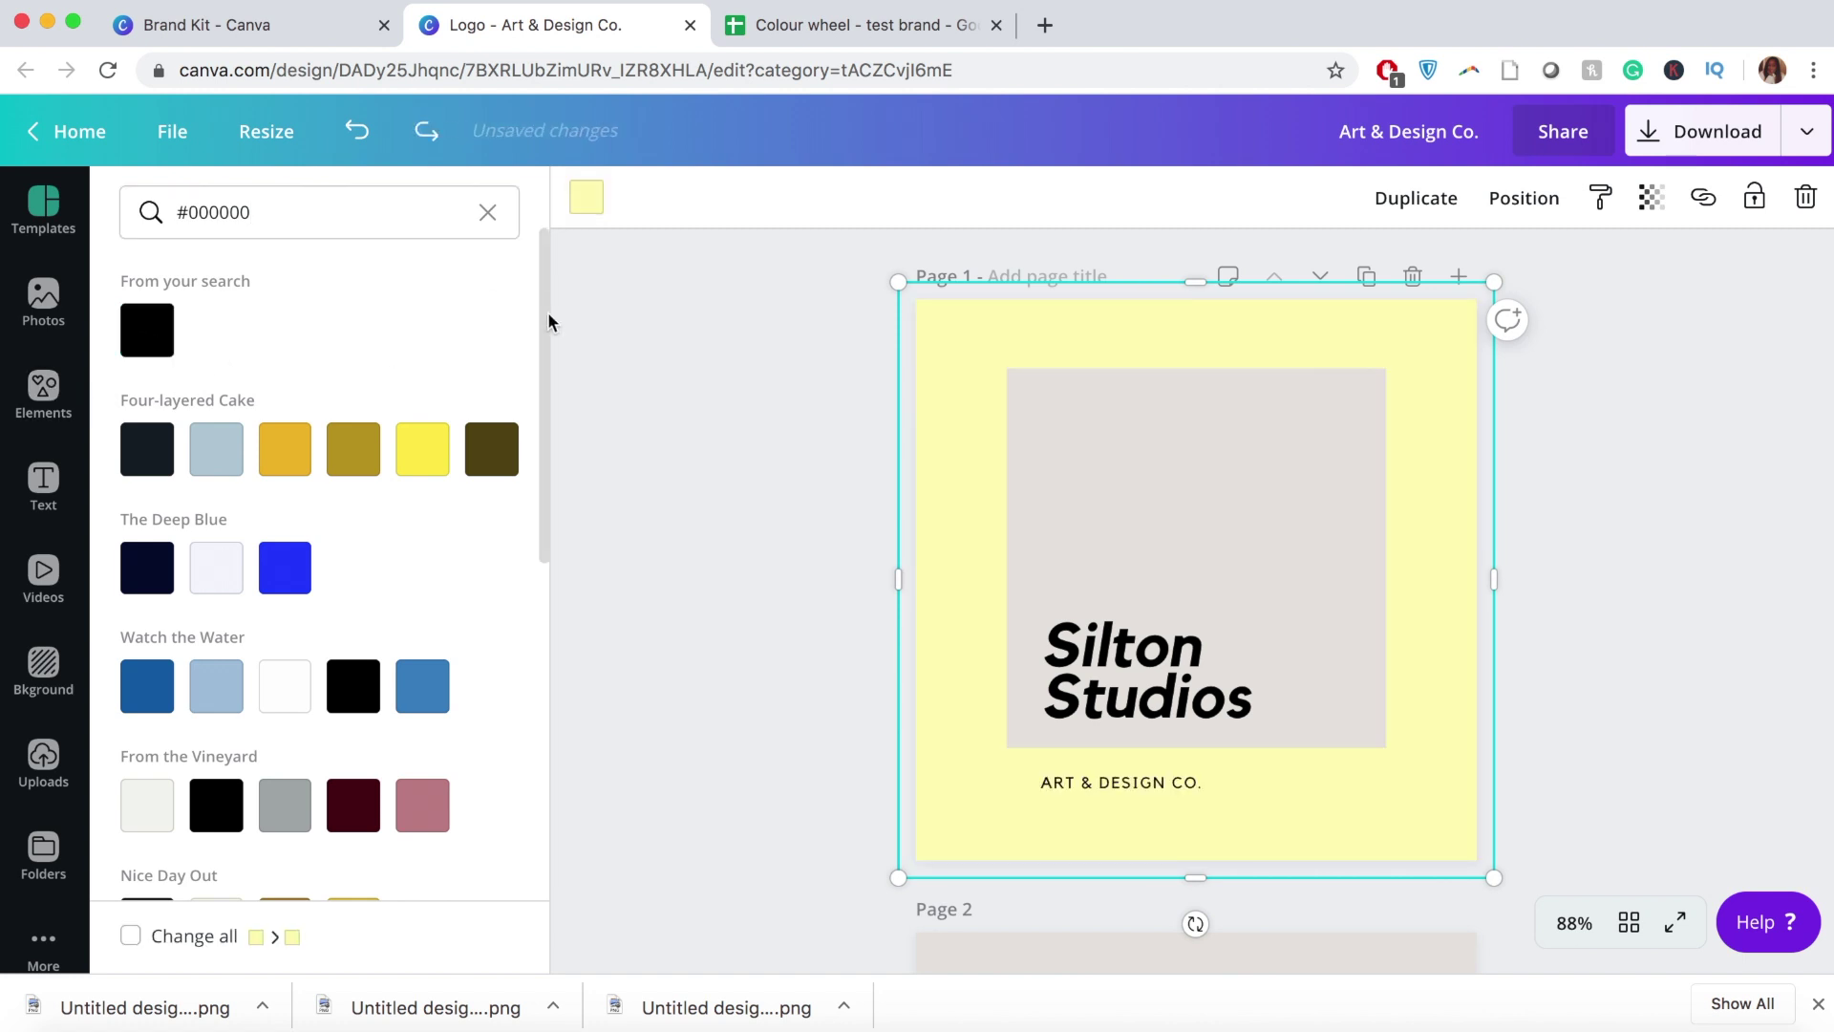
Step: Open the Logos folder to view the uploaded brand logos, and deselect the yellow square
key("Escape")
scroll(43, 841, "down", 2)
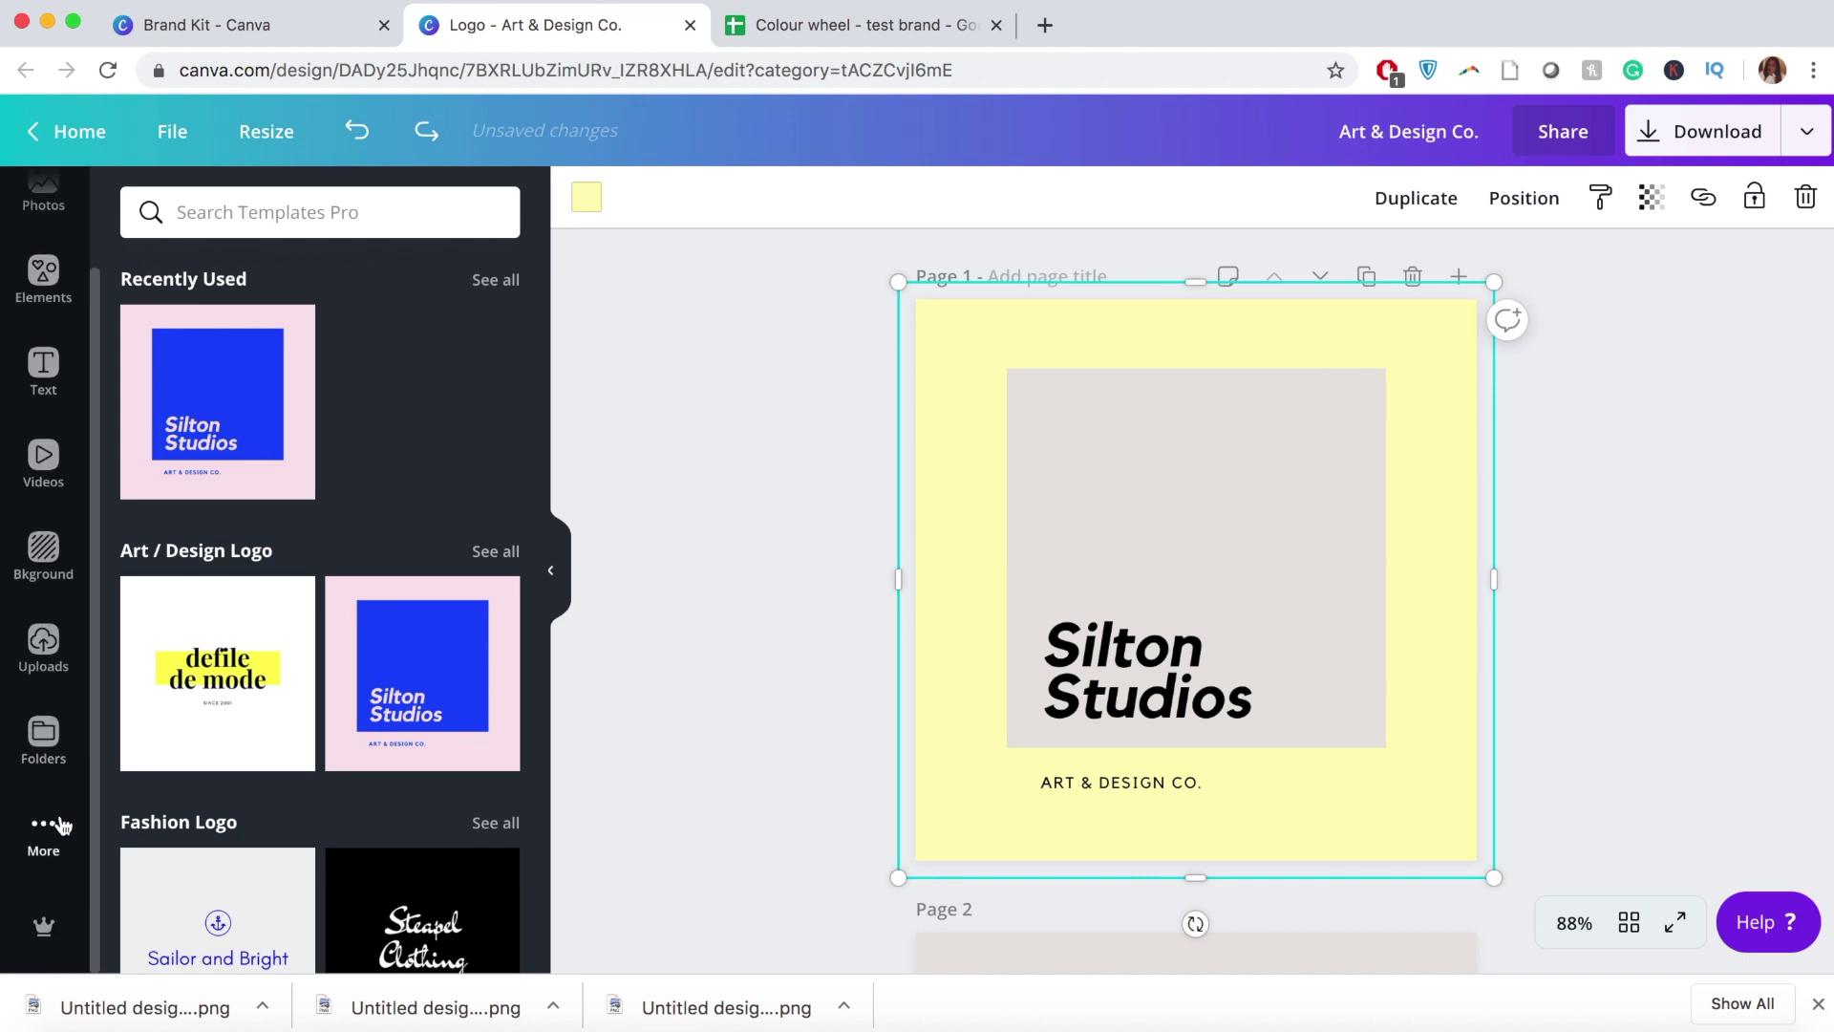
left_click(43, 824)
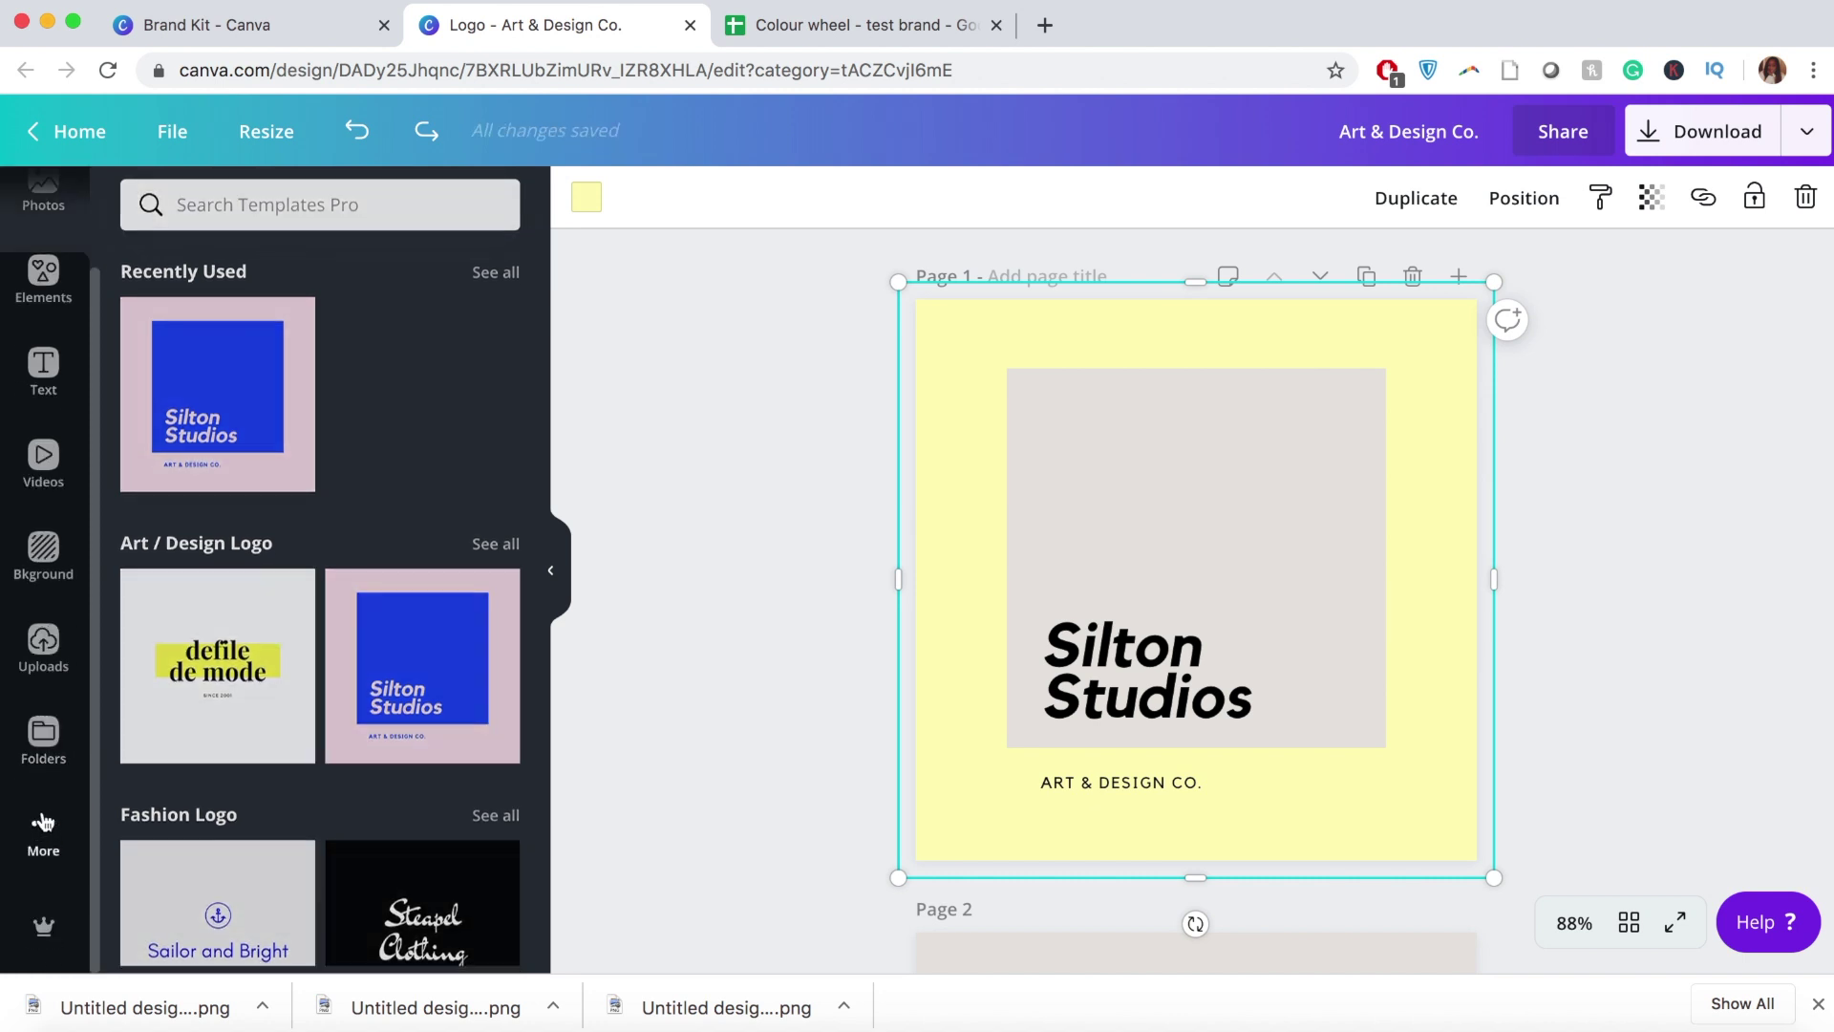
left_click(43, 743)
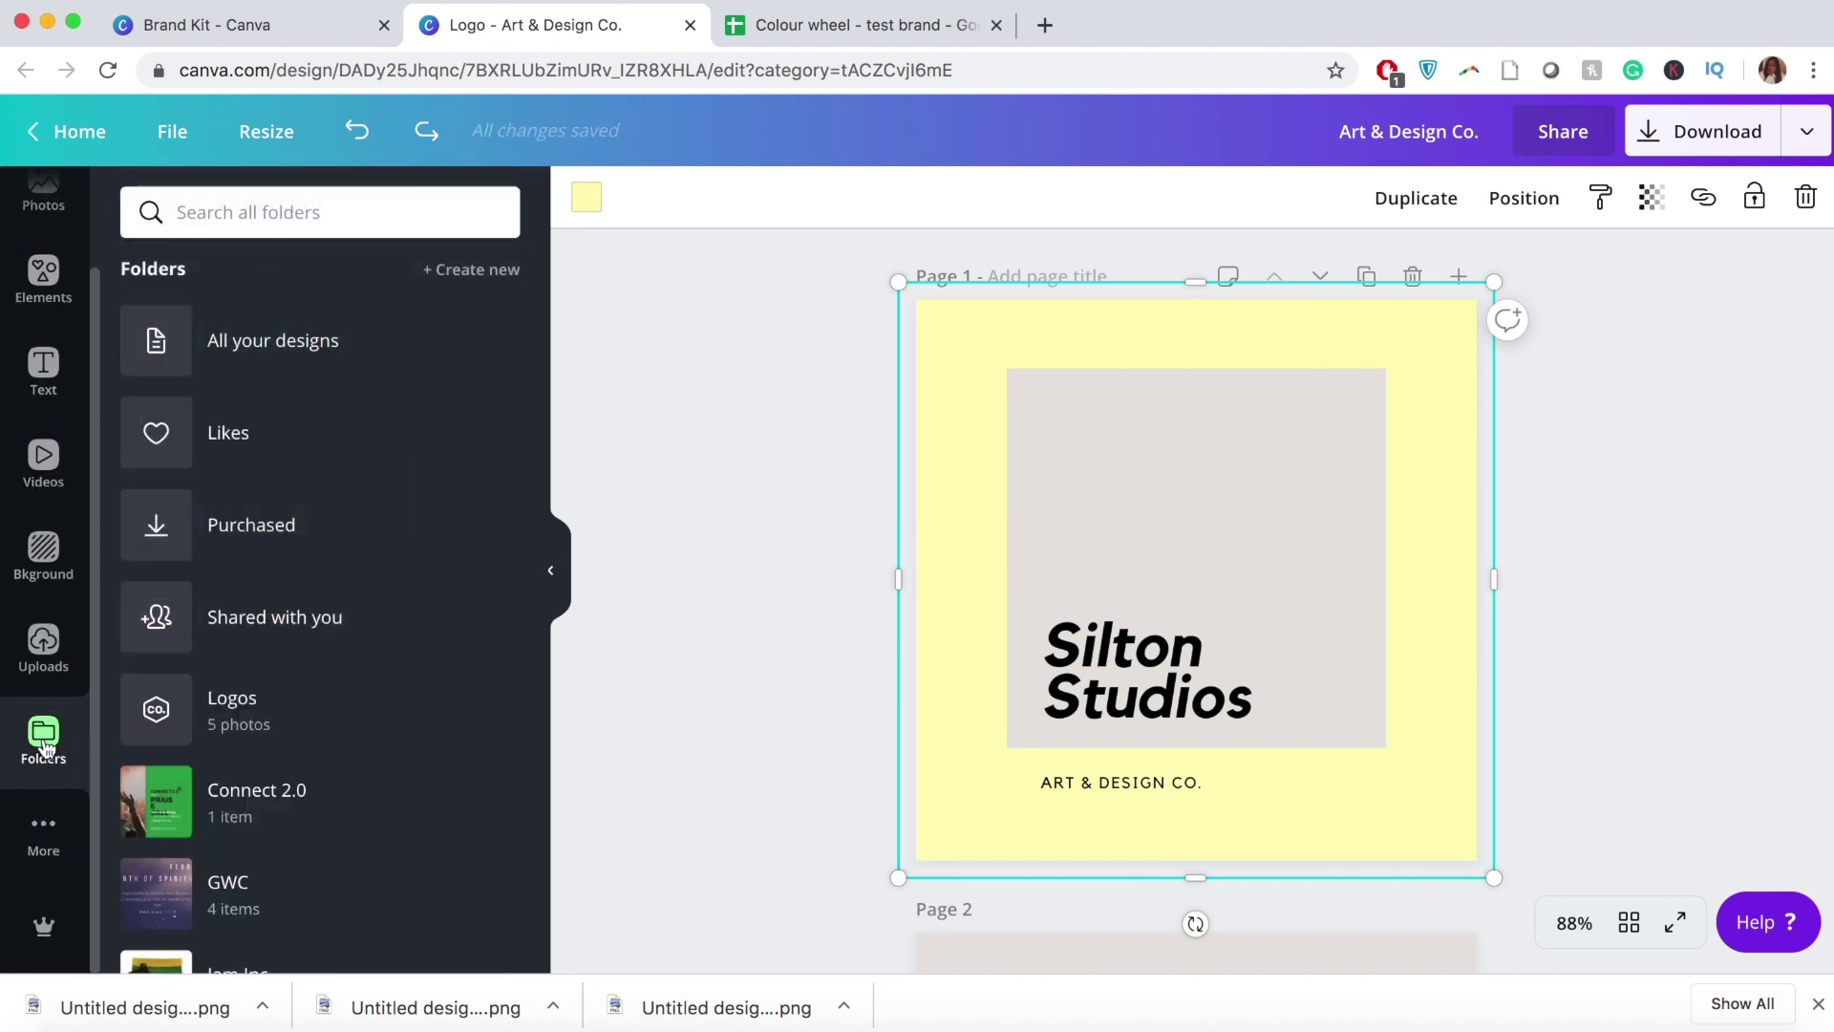
left_click(211, 703)
left_click(751, 531)
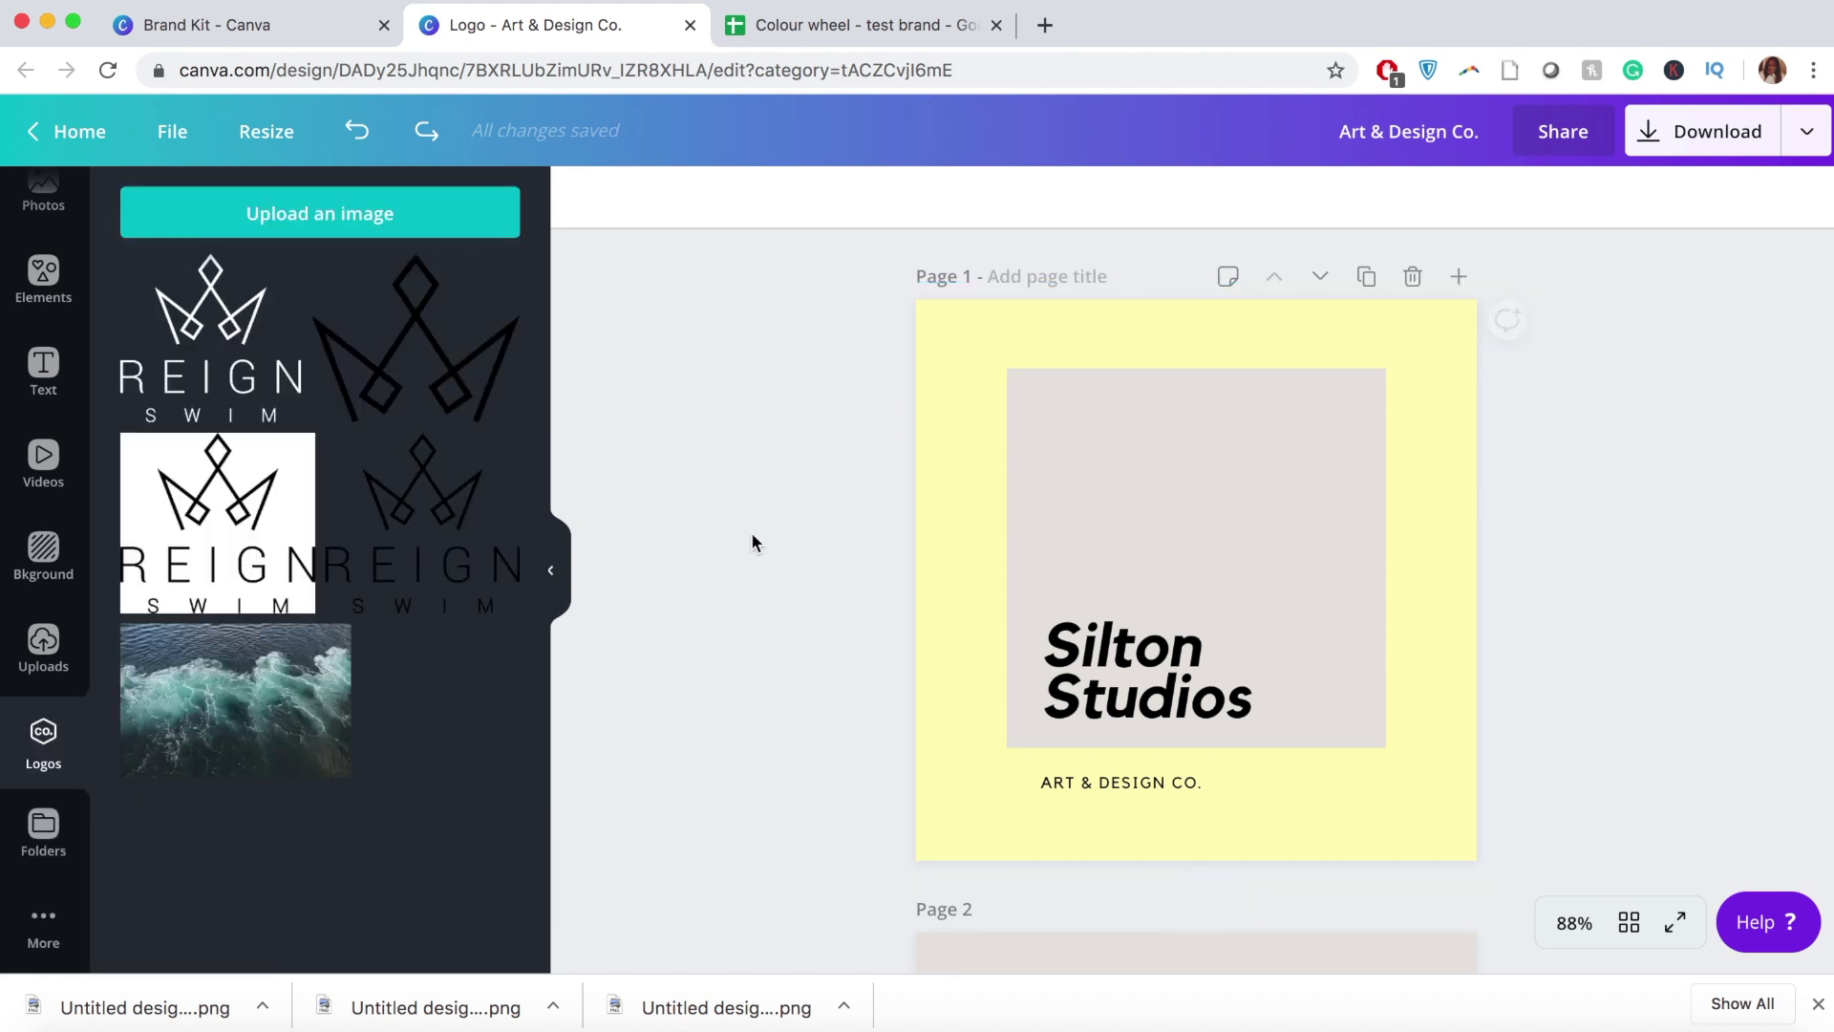
Step: Return to the home page and look through the list of design types available for a new design
left_click(104, 142)
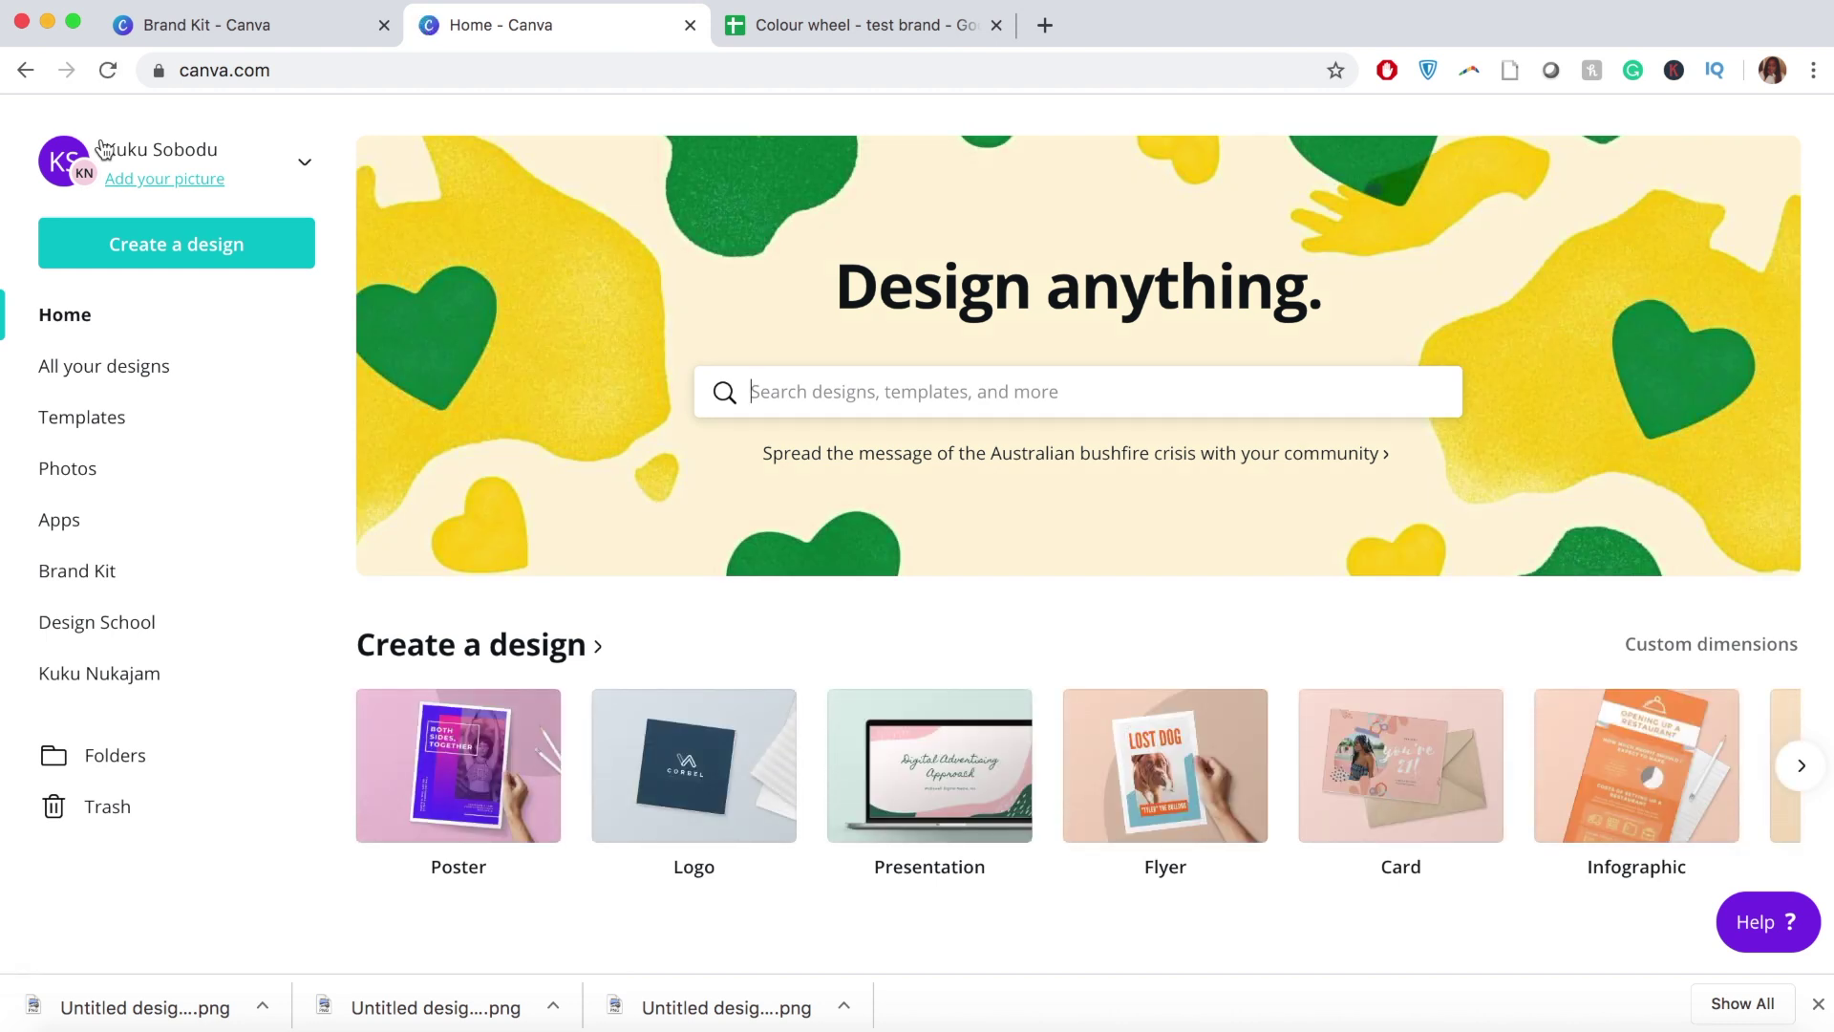
scroll(592, 439, "down", 5)
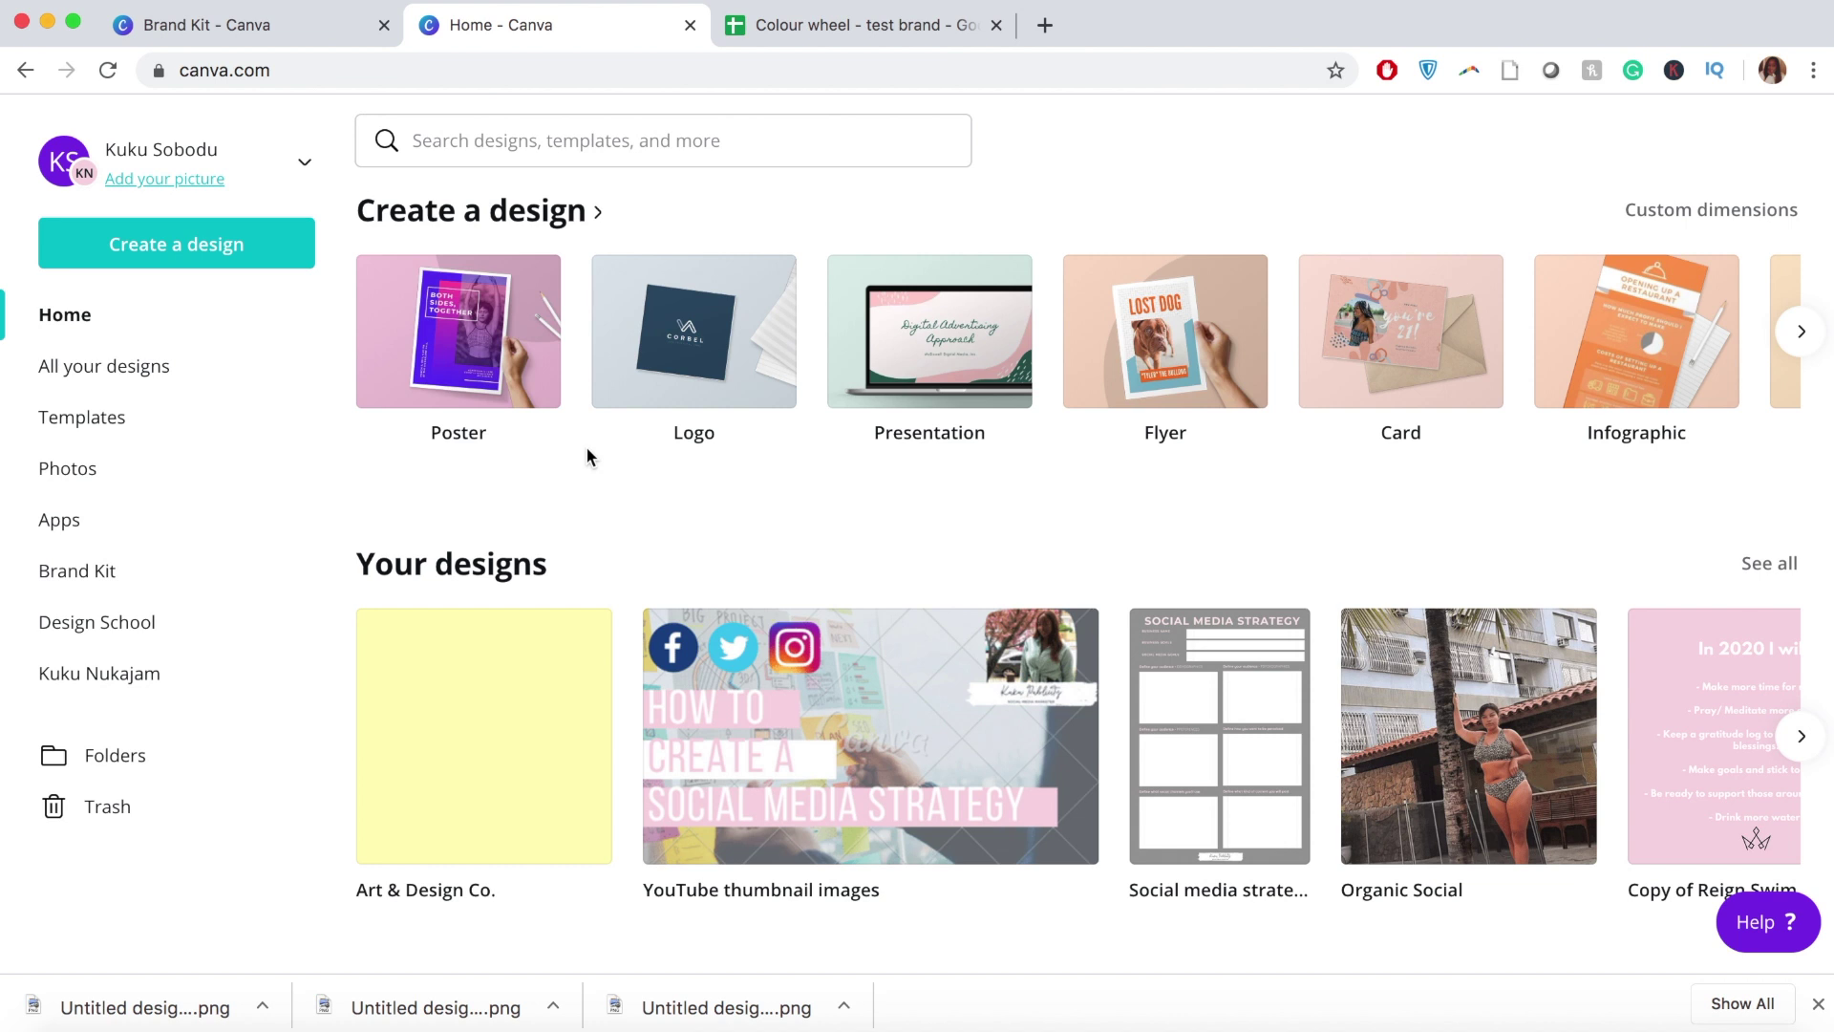
left_click(265, 249)
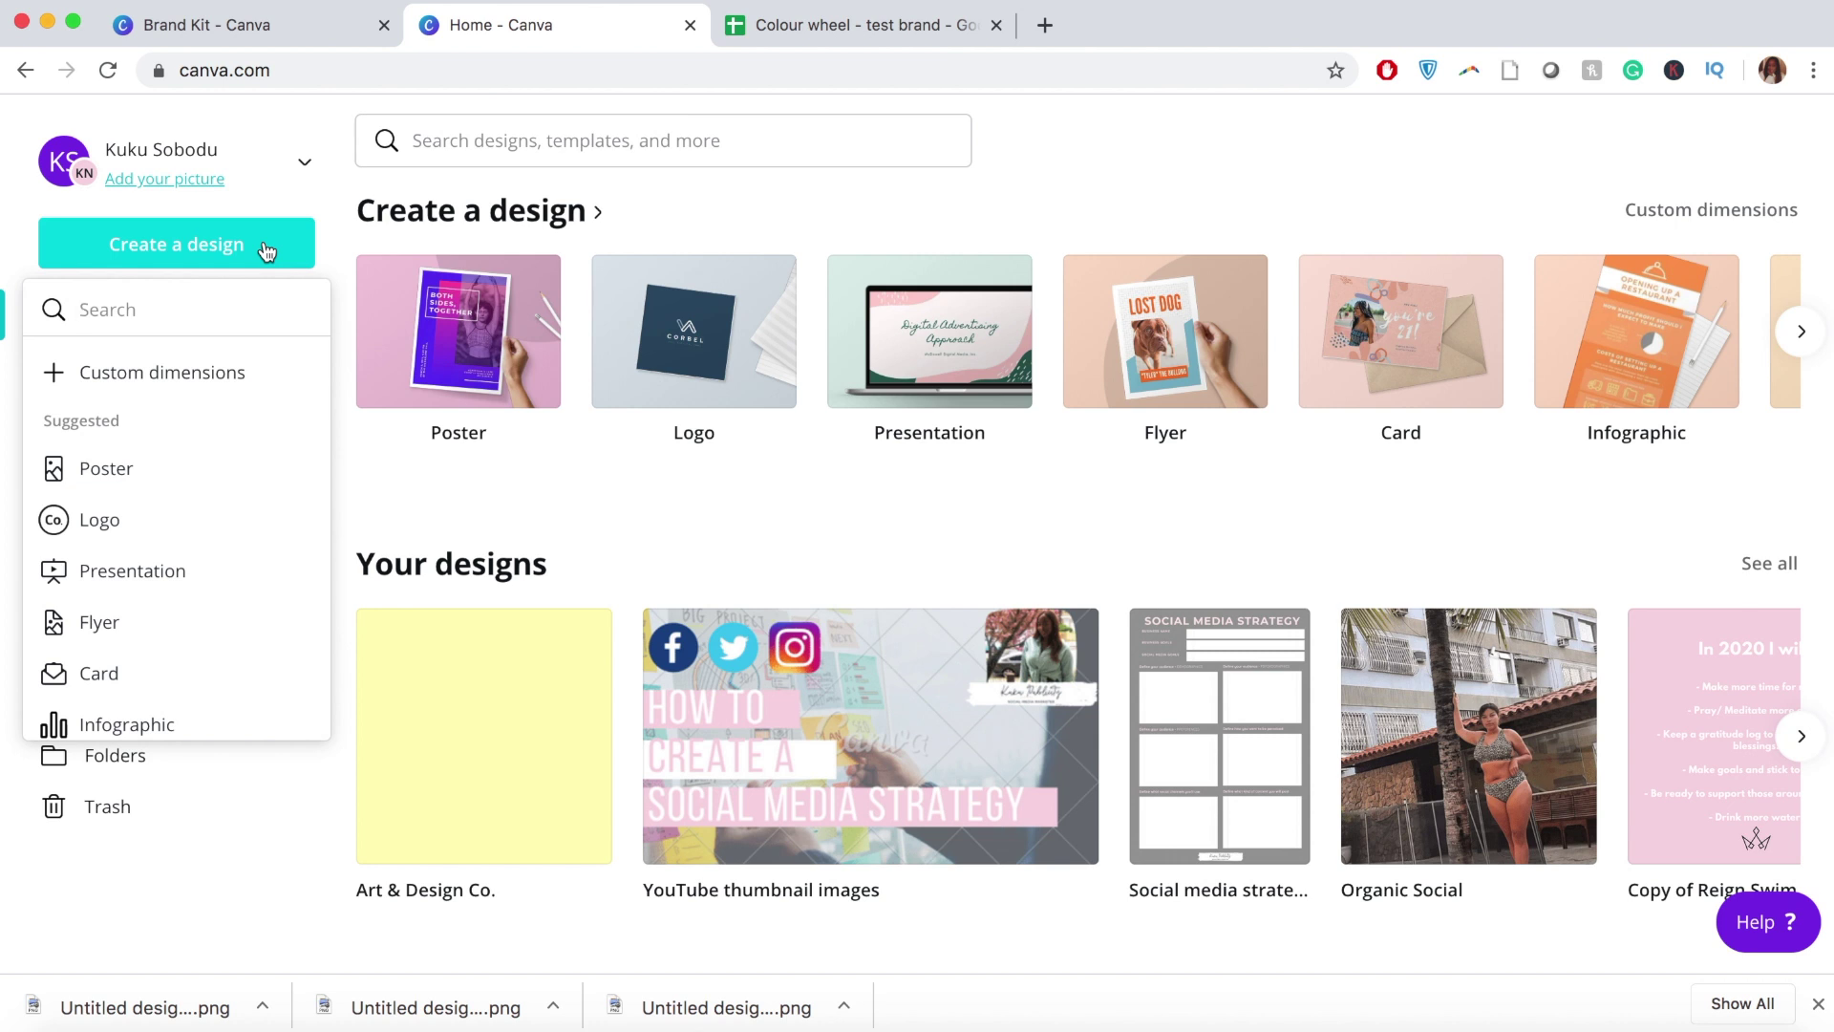
scroll(258, 478, "down", 5)
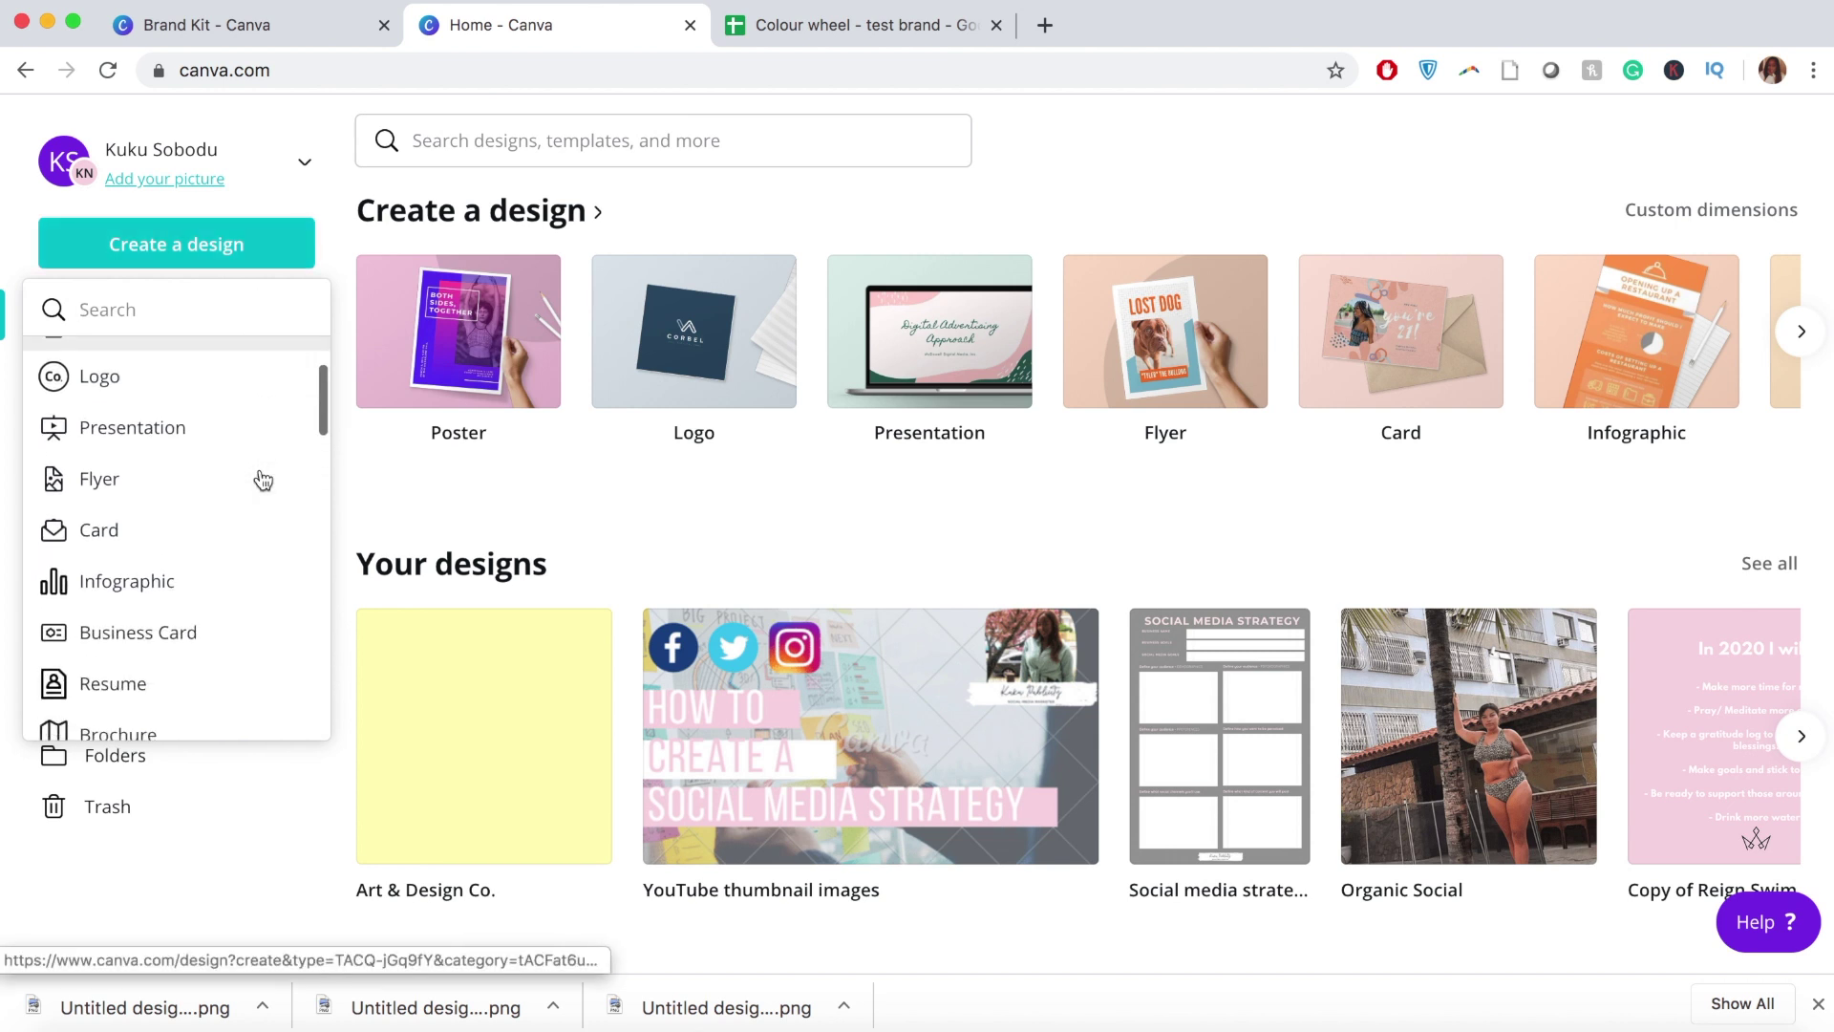
scroll(263, 481, "down", 7)
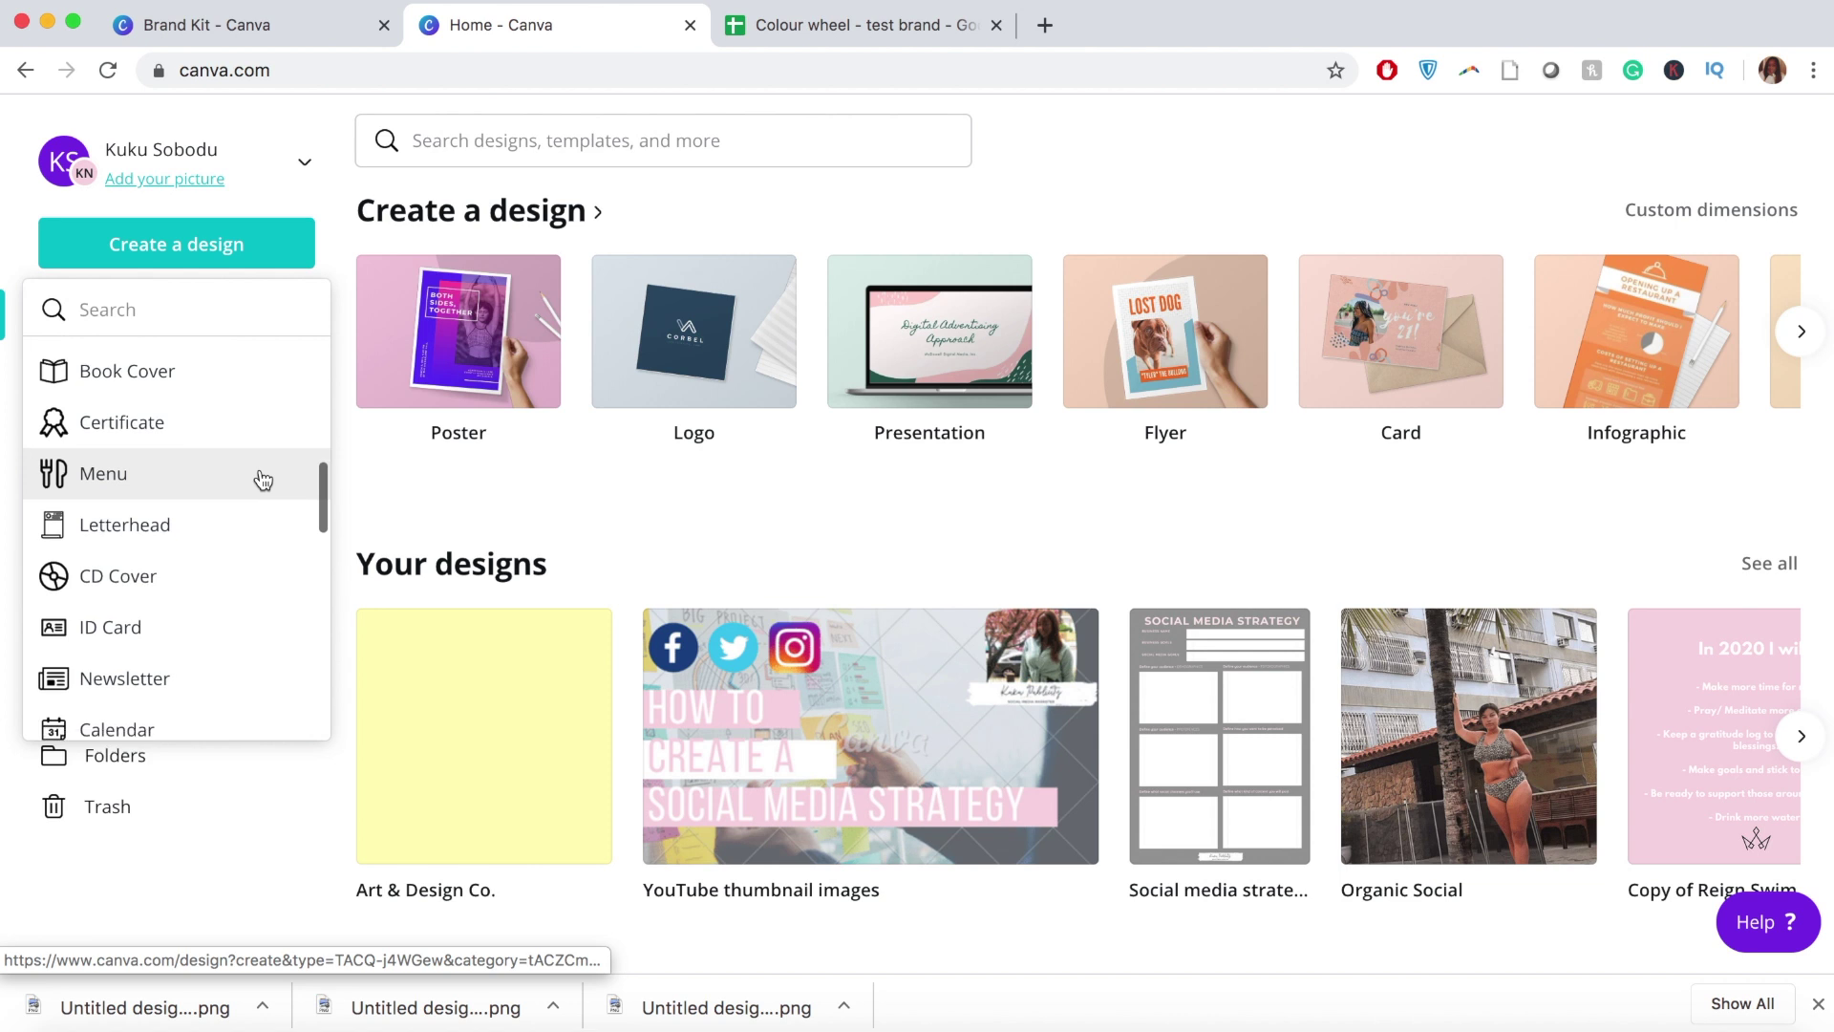
scroll(262, 478, "down", 10)
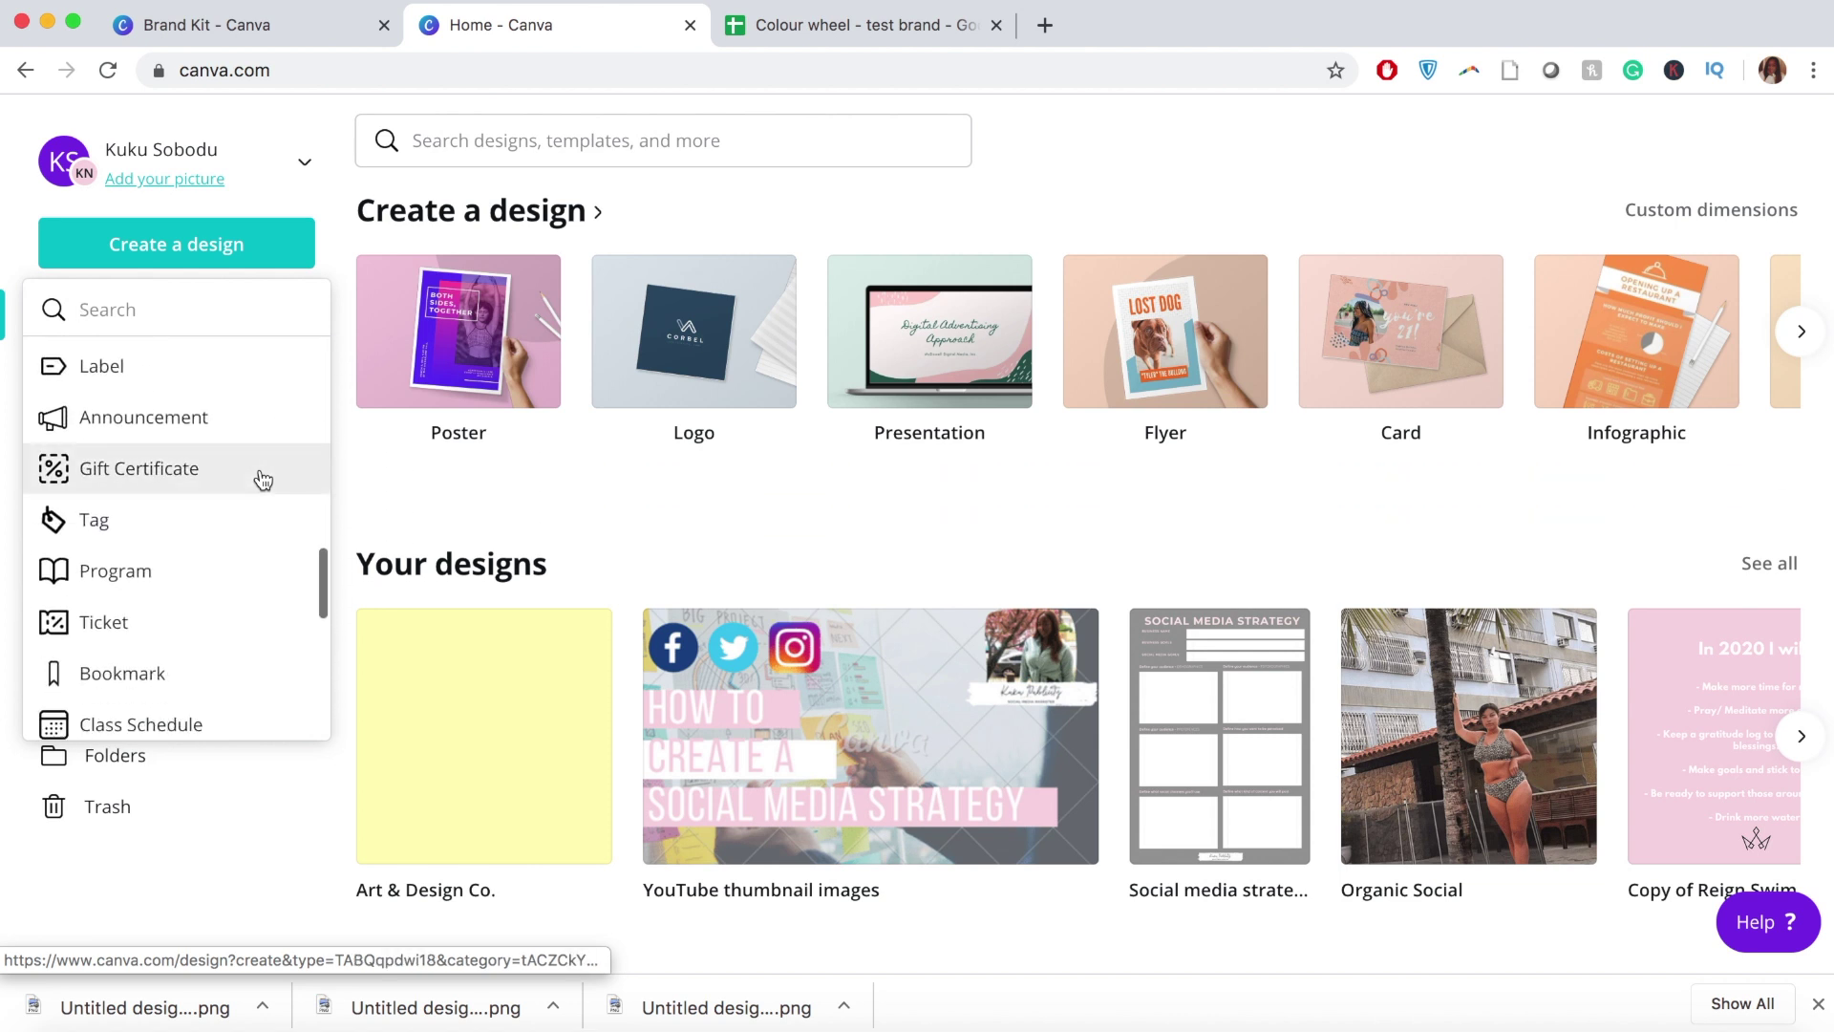
scroll(262, 472, "down", 5)
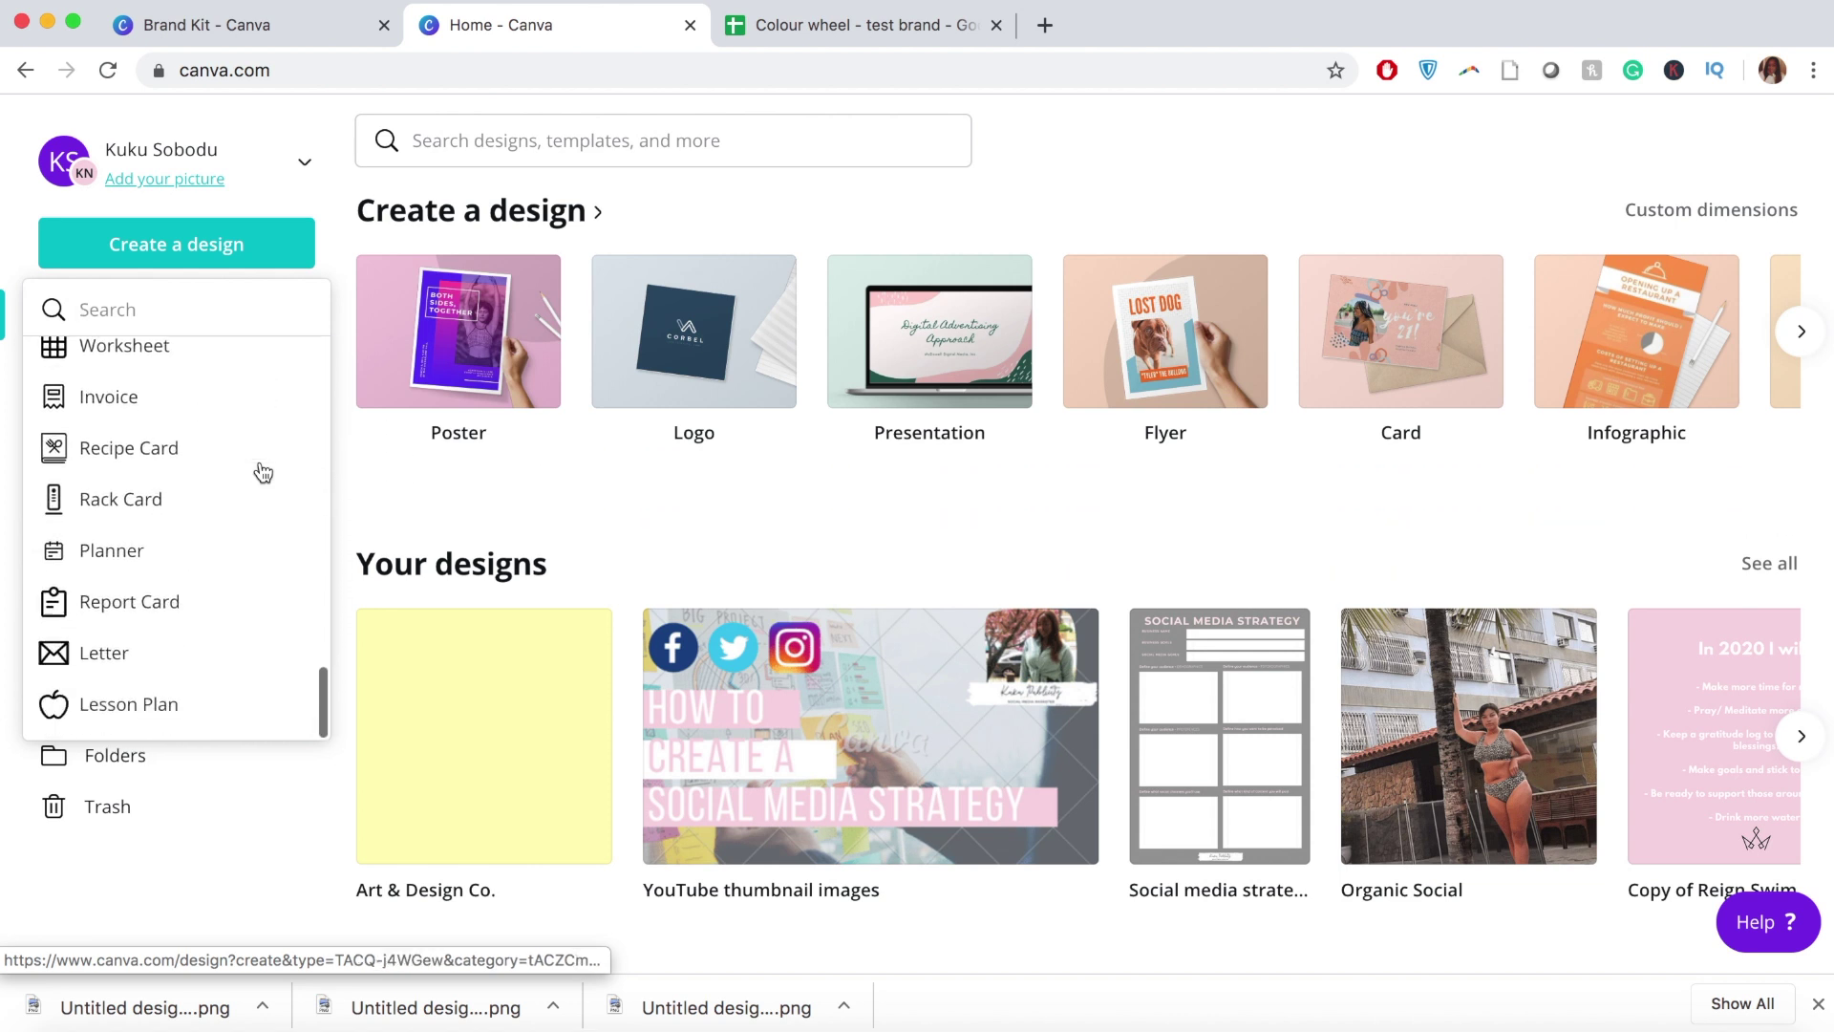
Step: Search the designs and templates for "instagram" and open the Instagram Post results
left_click(595, 153)
type("i")
key("BackSpace")
type("instagram")
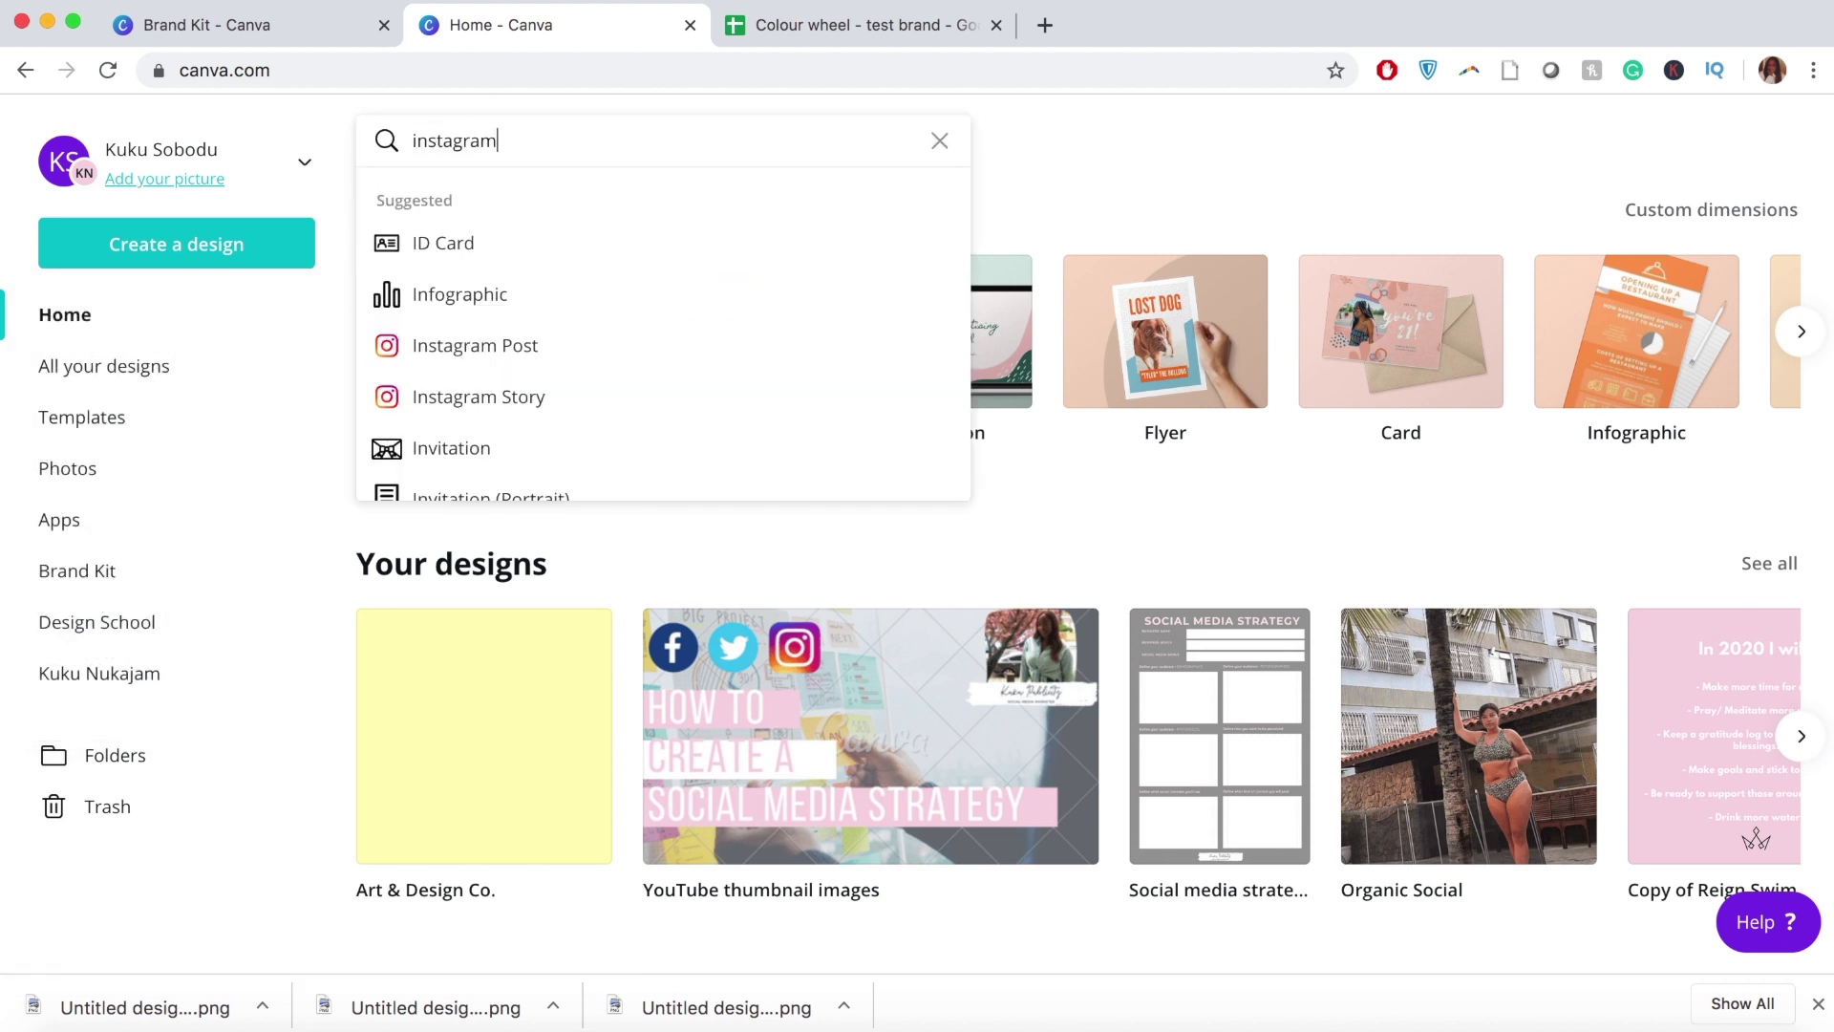
left_click(562, 242)
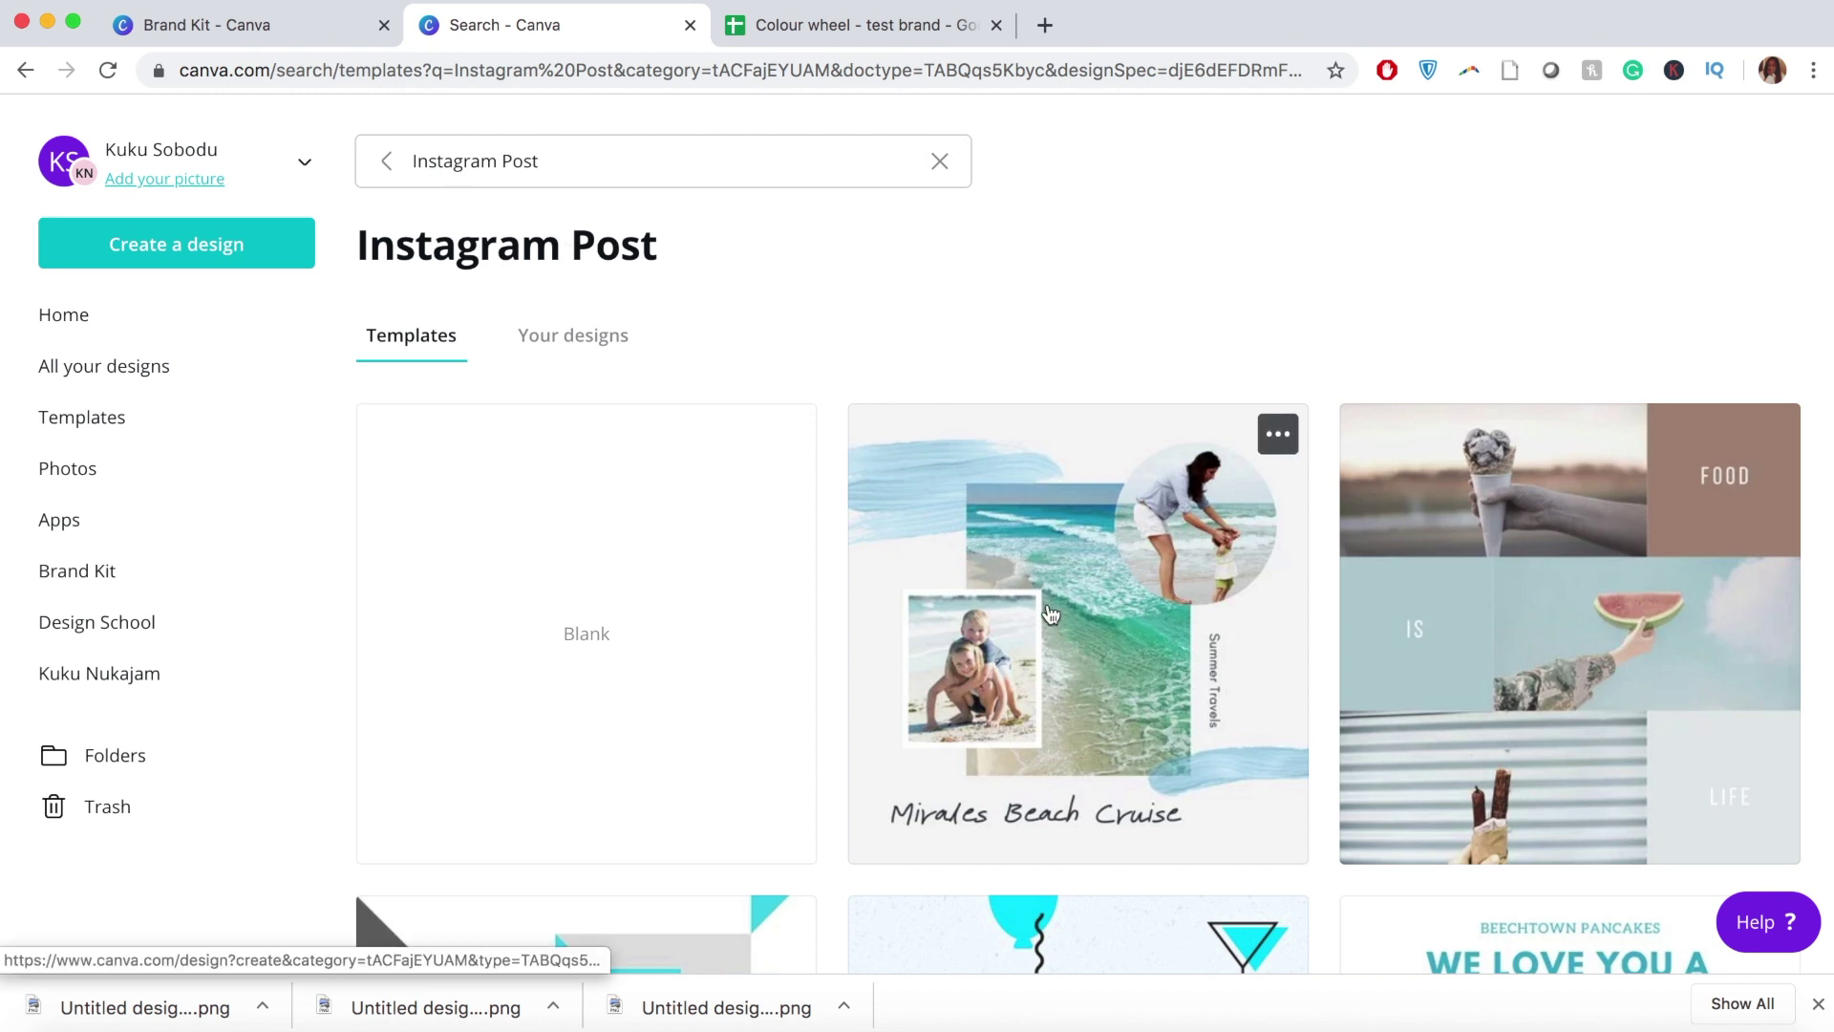
Step: Look through the existing Instagram Post designs in the account and the ready-made Instagram Post templates
scroll(840, 401, "down", 2)
left_click(563, 292)
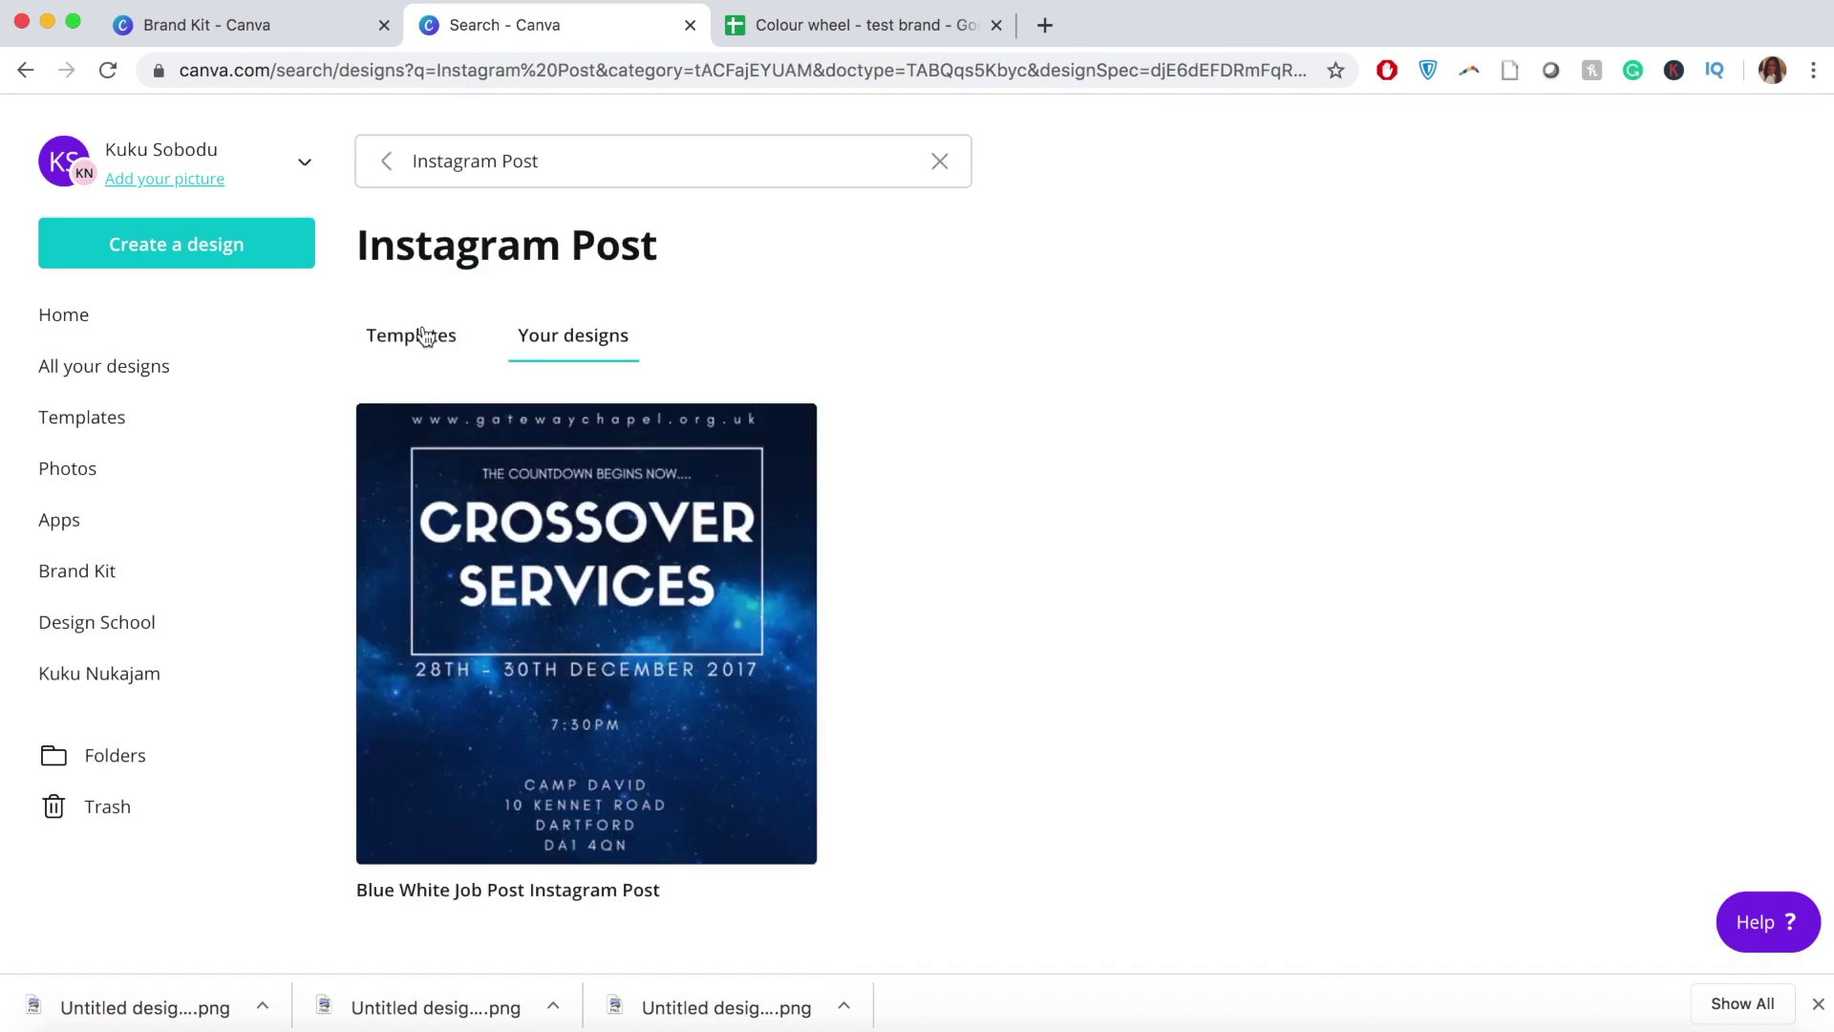
left_click(411, 335)
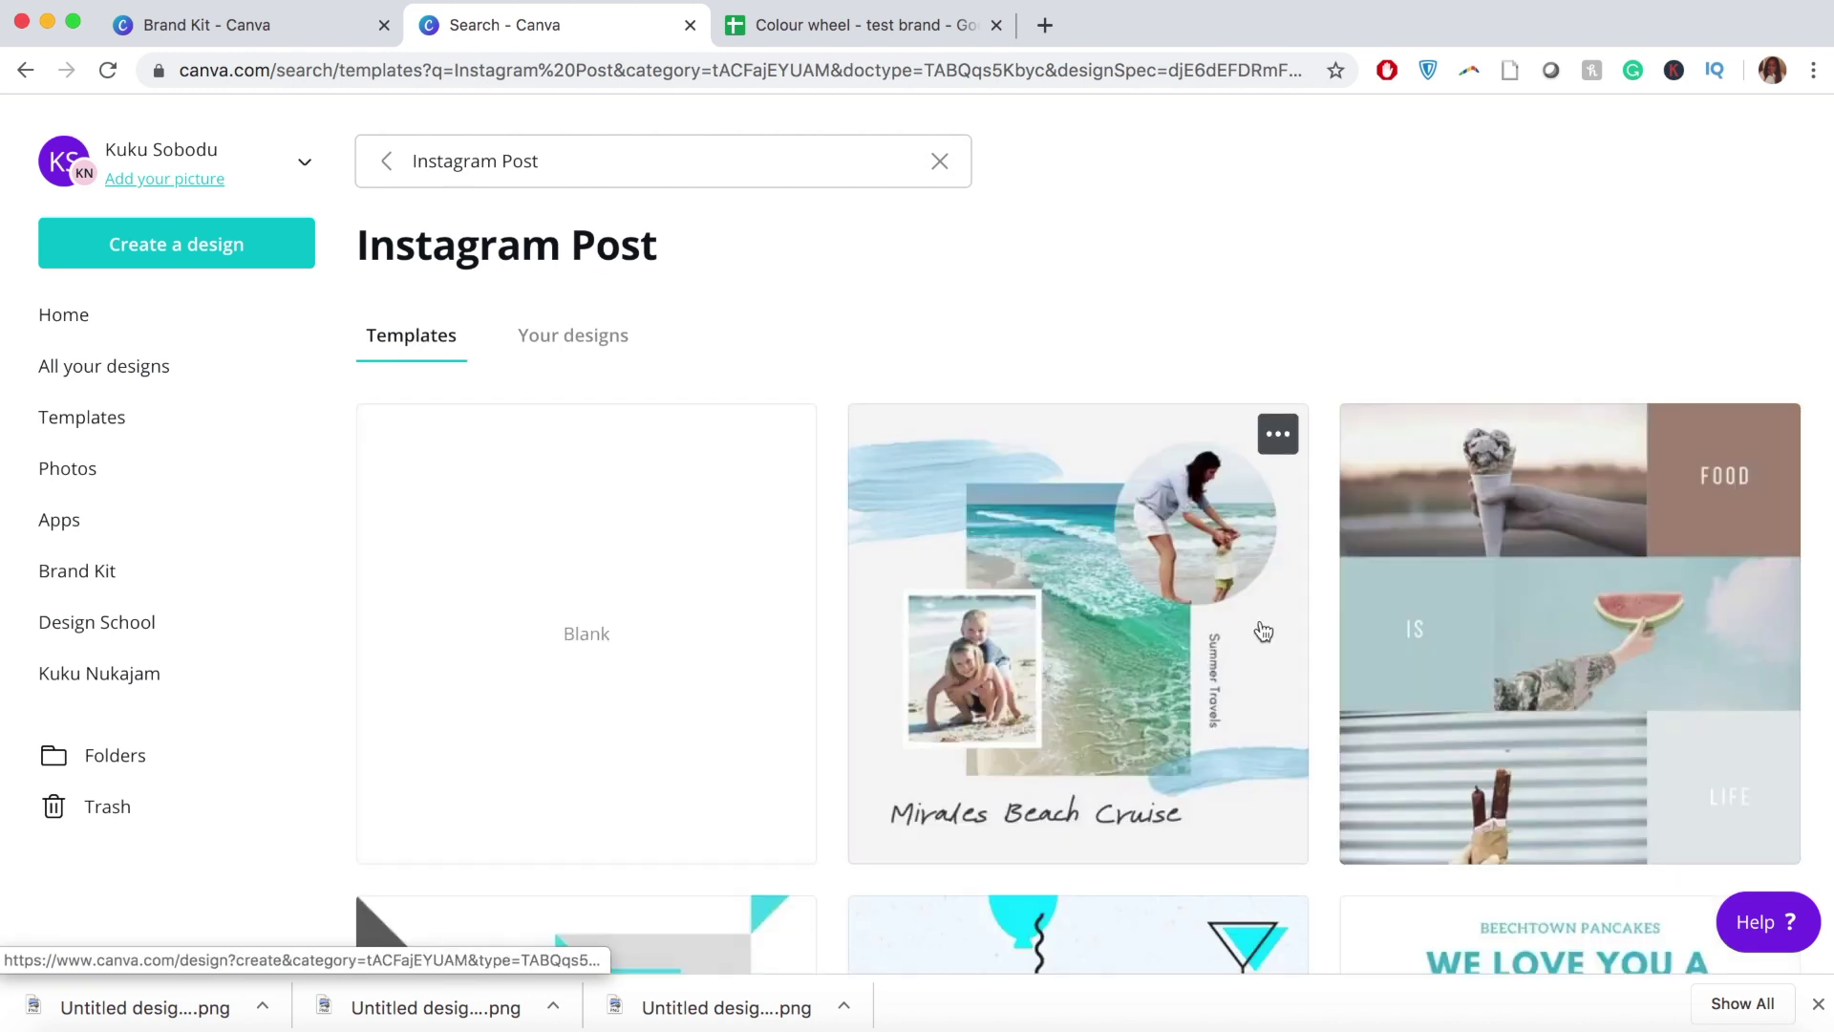
scroll(1261, 631, "down", 6)
scroll(1264, 630, "down", 5)
scroll(1264, 631, "up", 7)
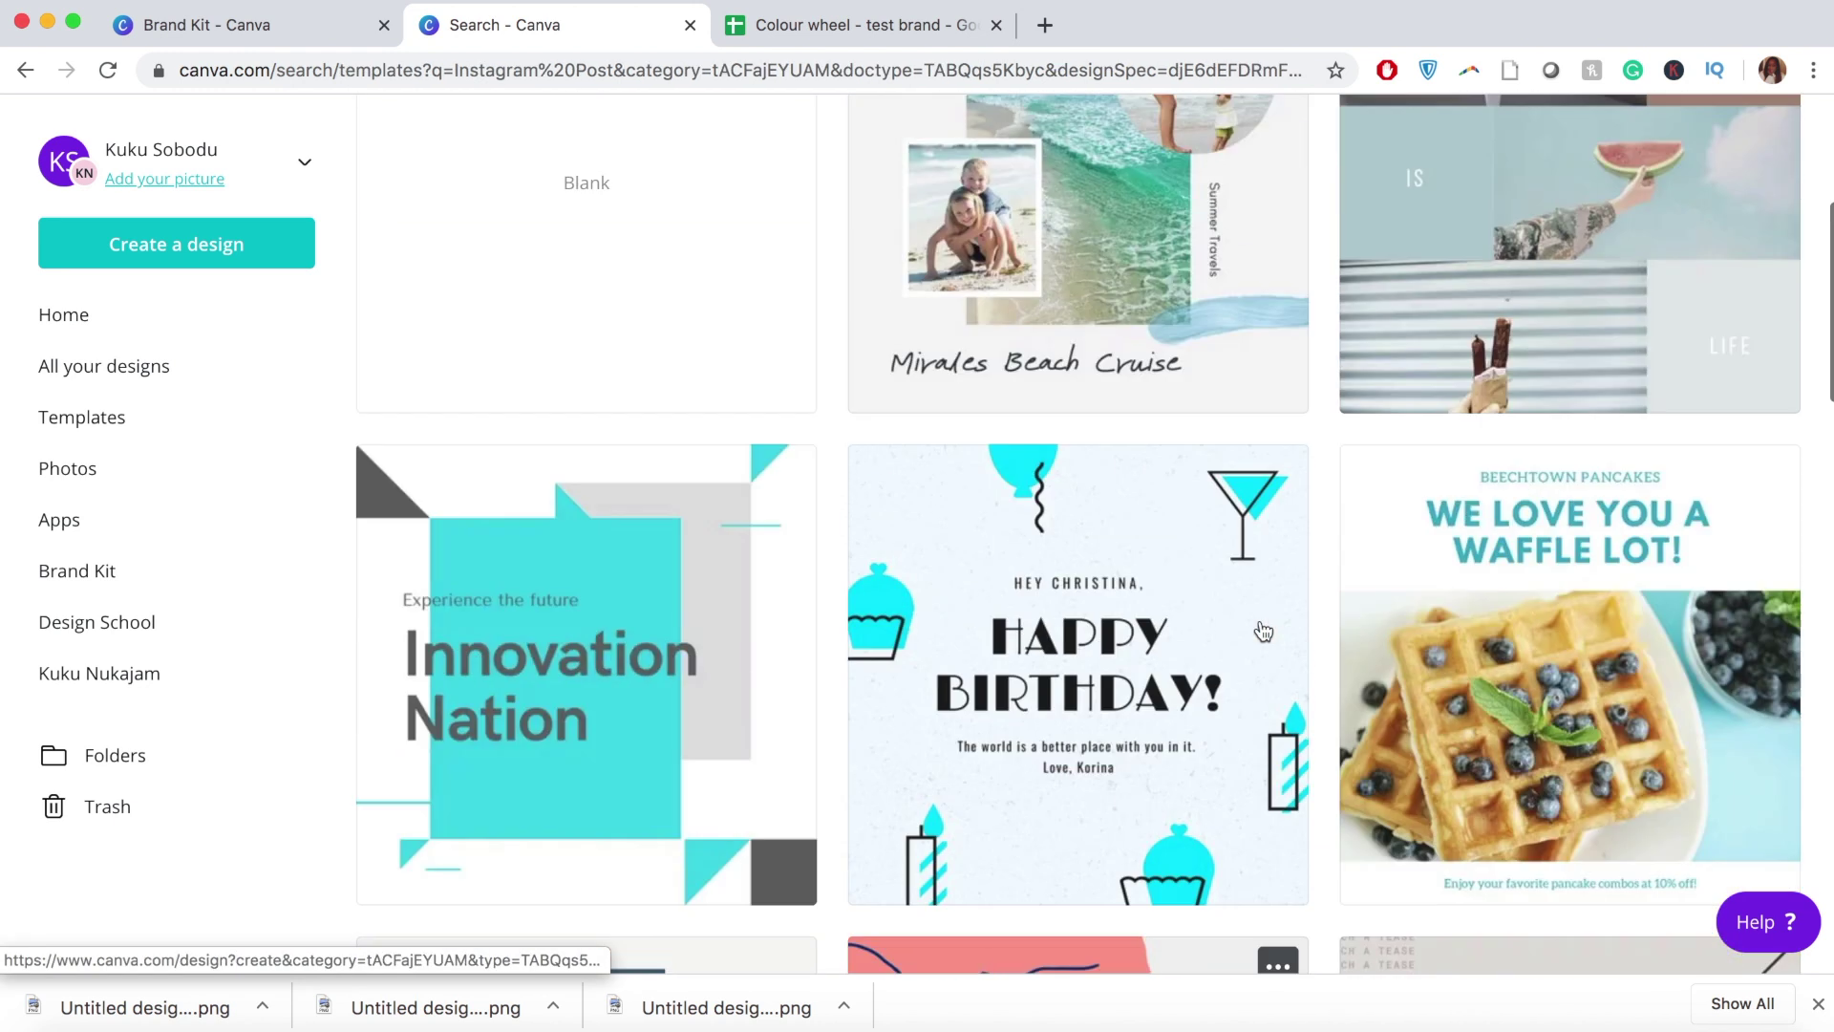
scroll(1264, 630, "up", 5)
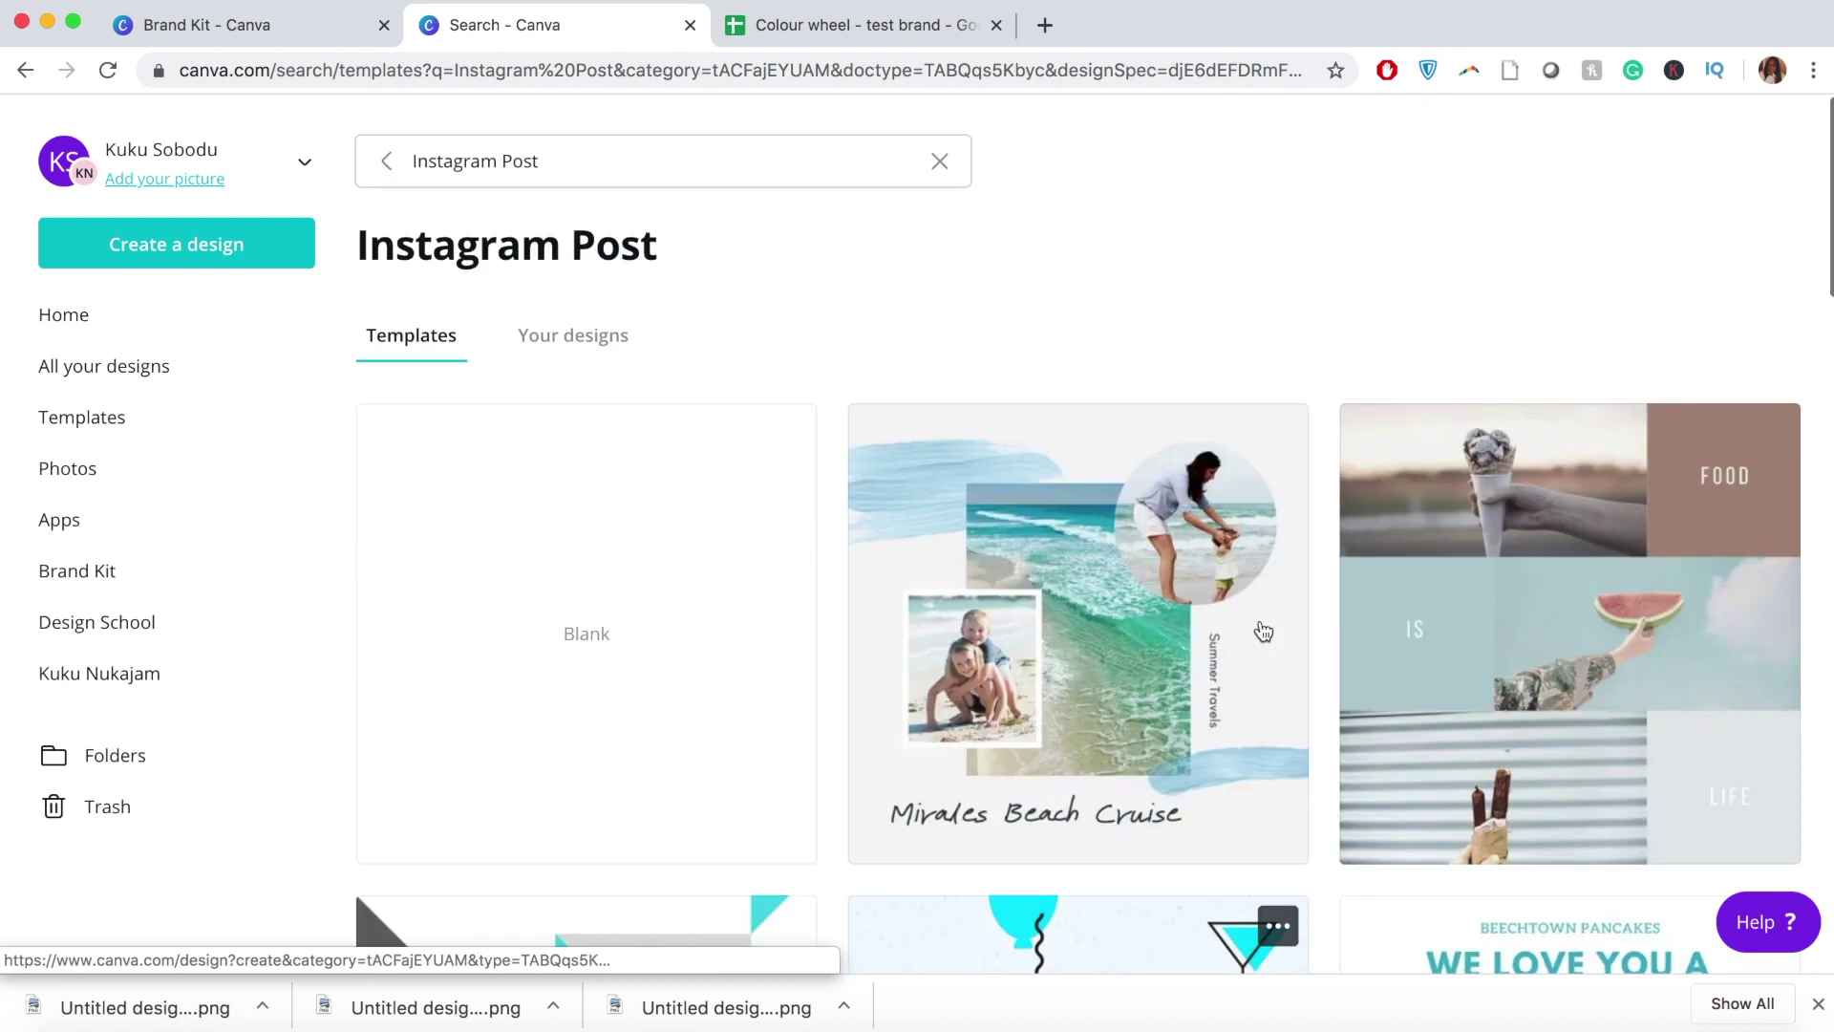
Step: Create a blank Instagram Post design and add a second page to it
left_click(599, 587)
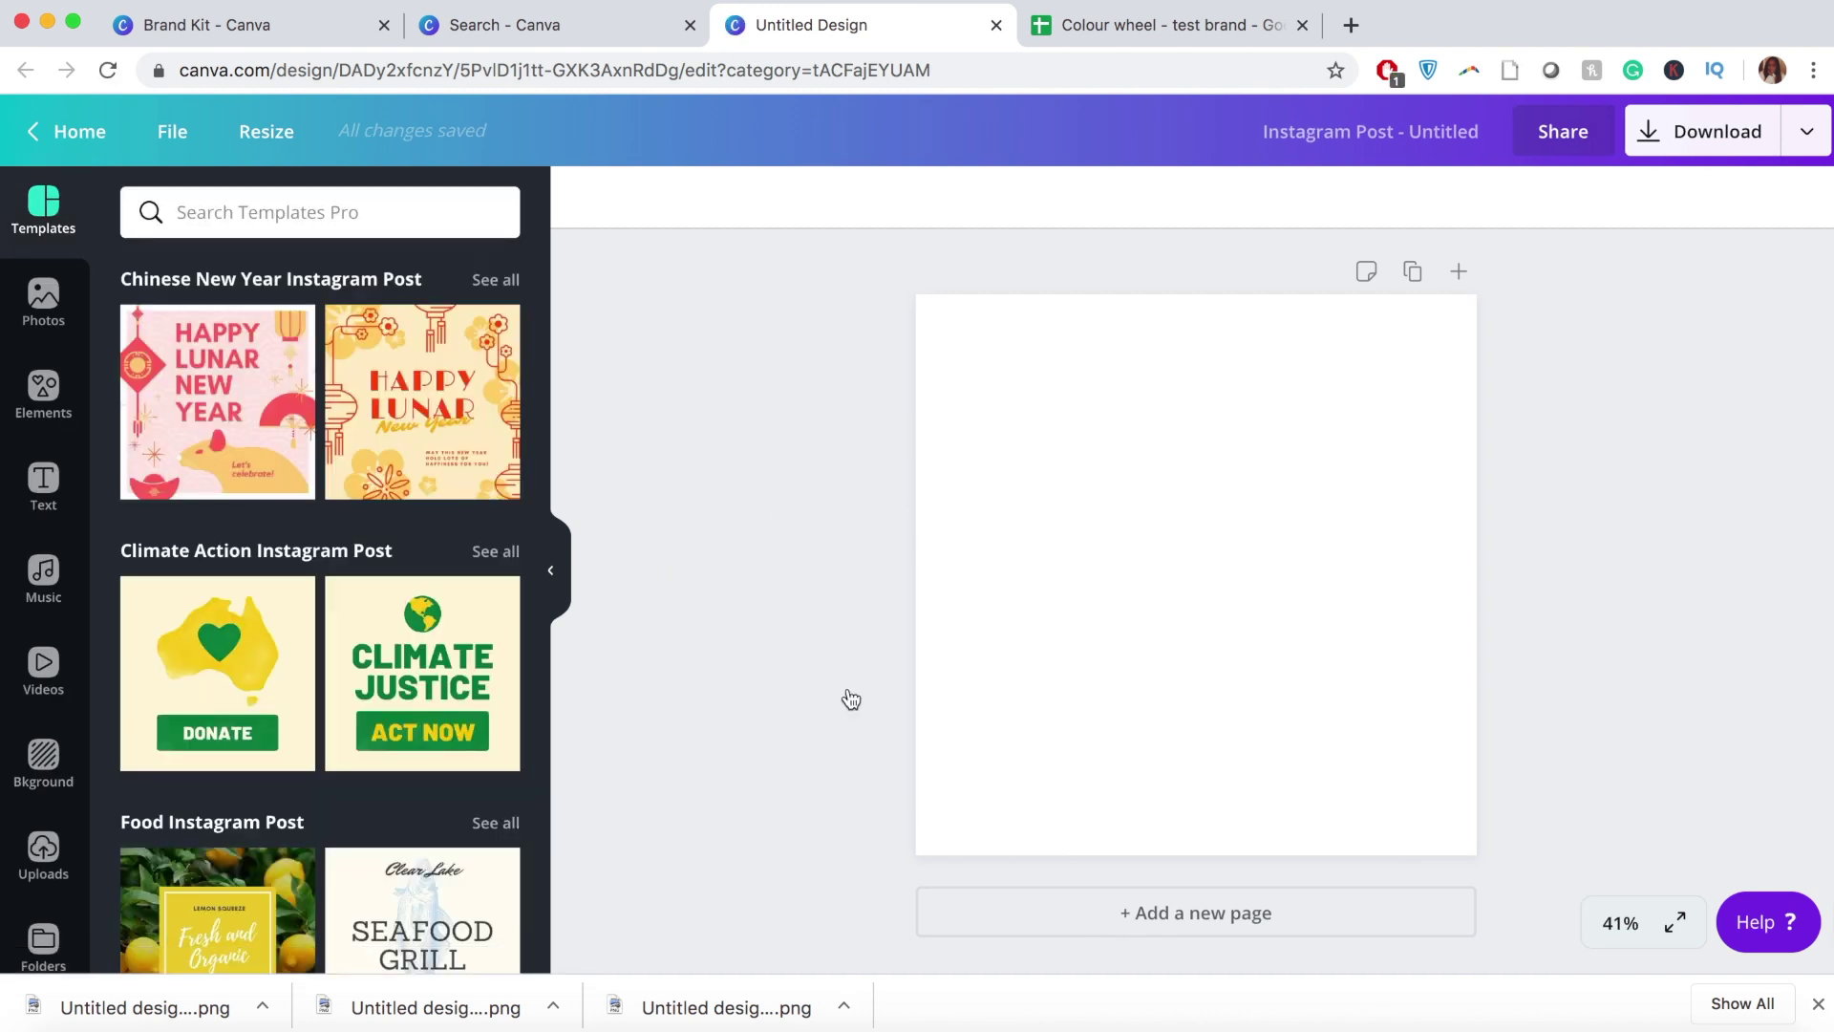
scroll(764, 756, "down", 1)
scroll(462, 831, "down", 2)
scroll(461, 827, "up", 2)
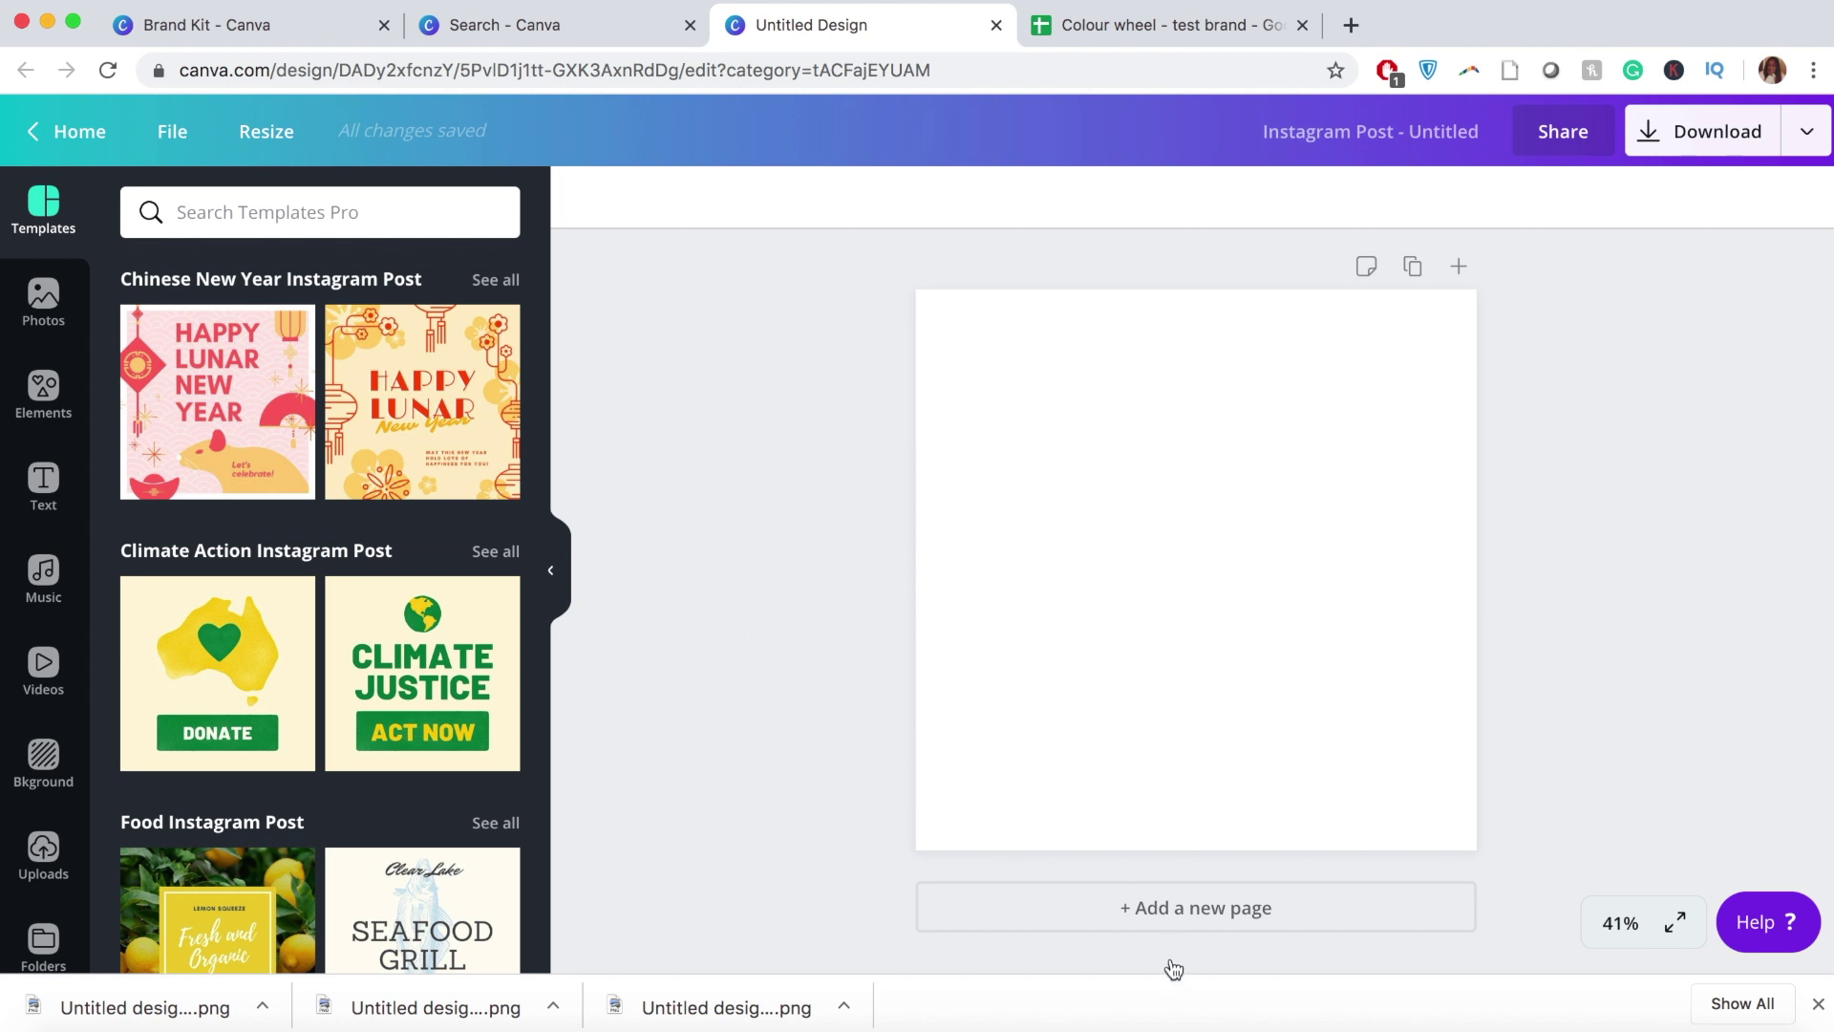
left_click(1166, 926)
scroll(932, 559, "up", 1)
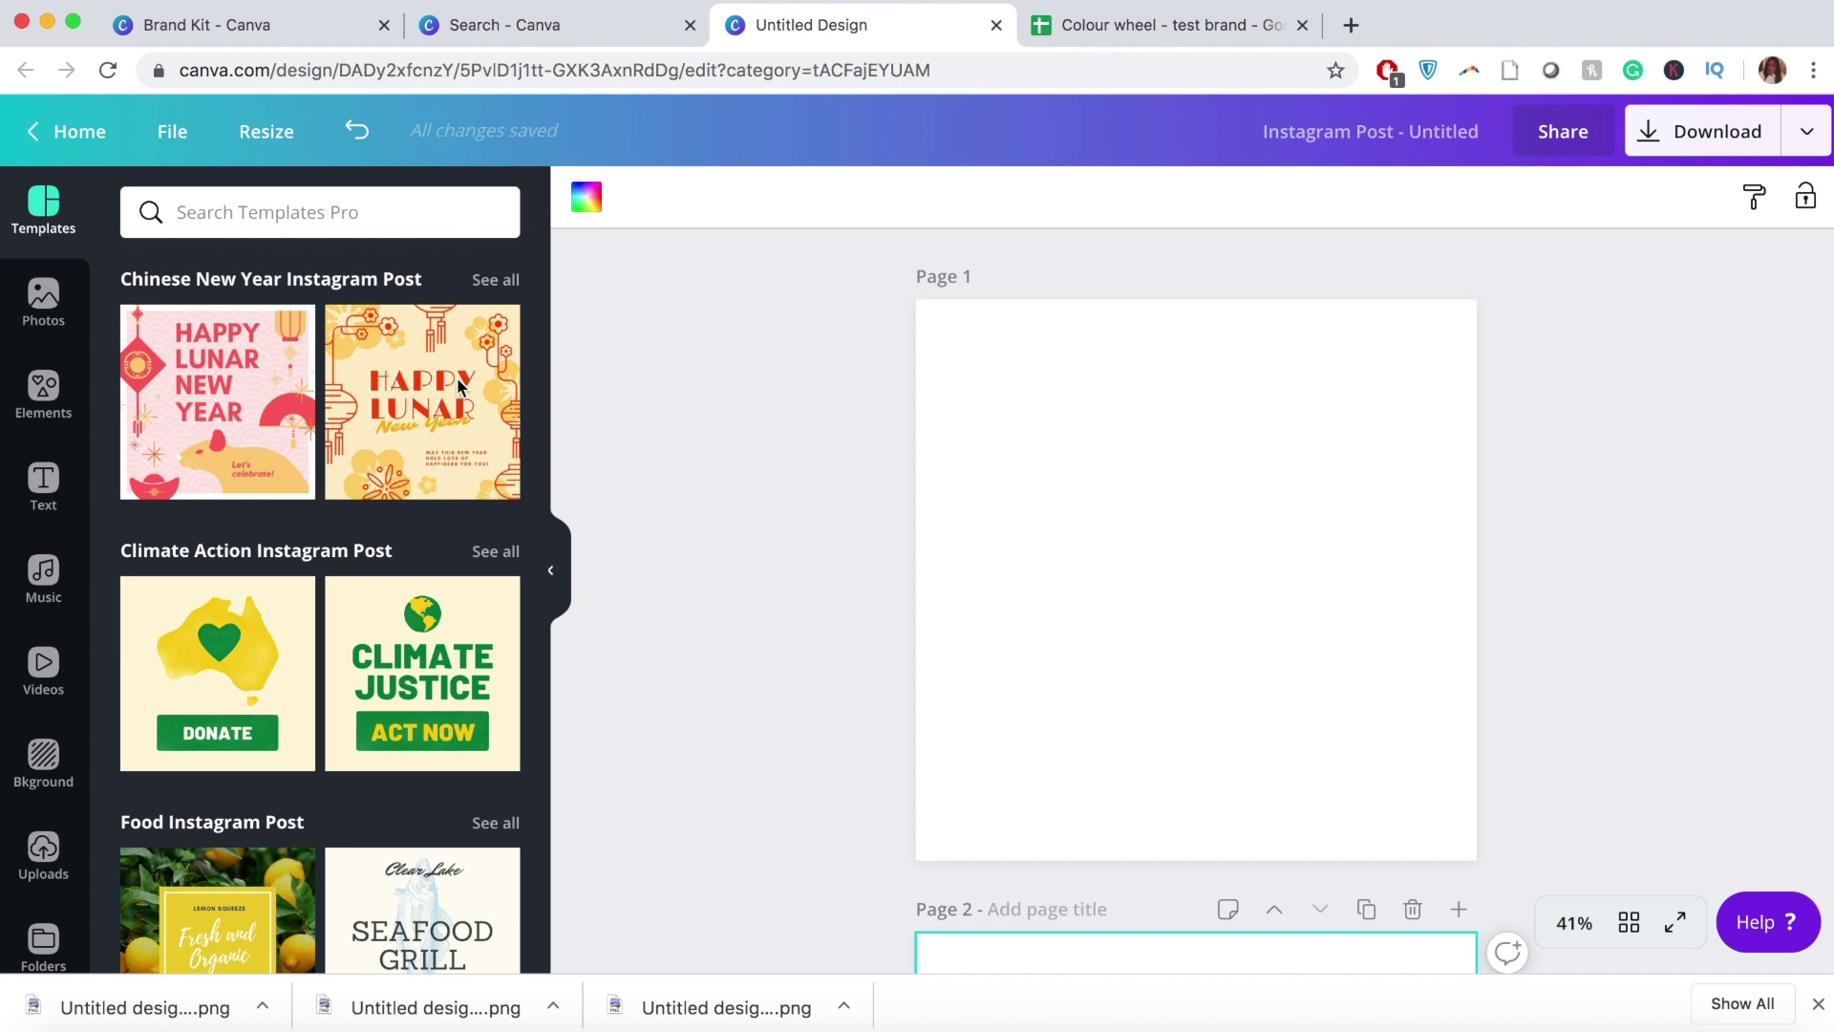
Step: Apply the pink END OF SEASON SALE! template from the Sale Instagram Post category to page 2 and deselect it
scroll(319, 562, "down", 10)
scroll(319, 562, "down", 3)
scroll(320, 562, "up", 5)
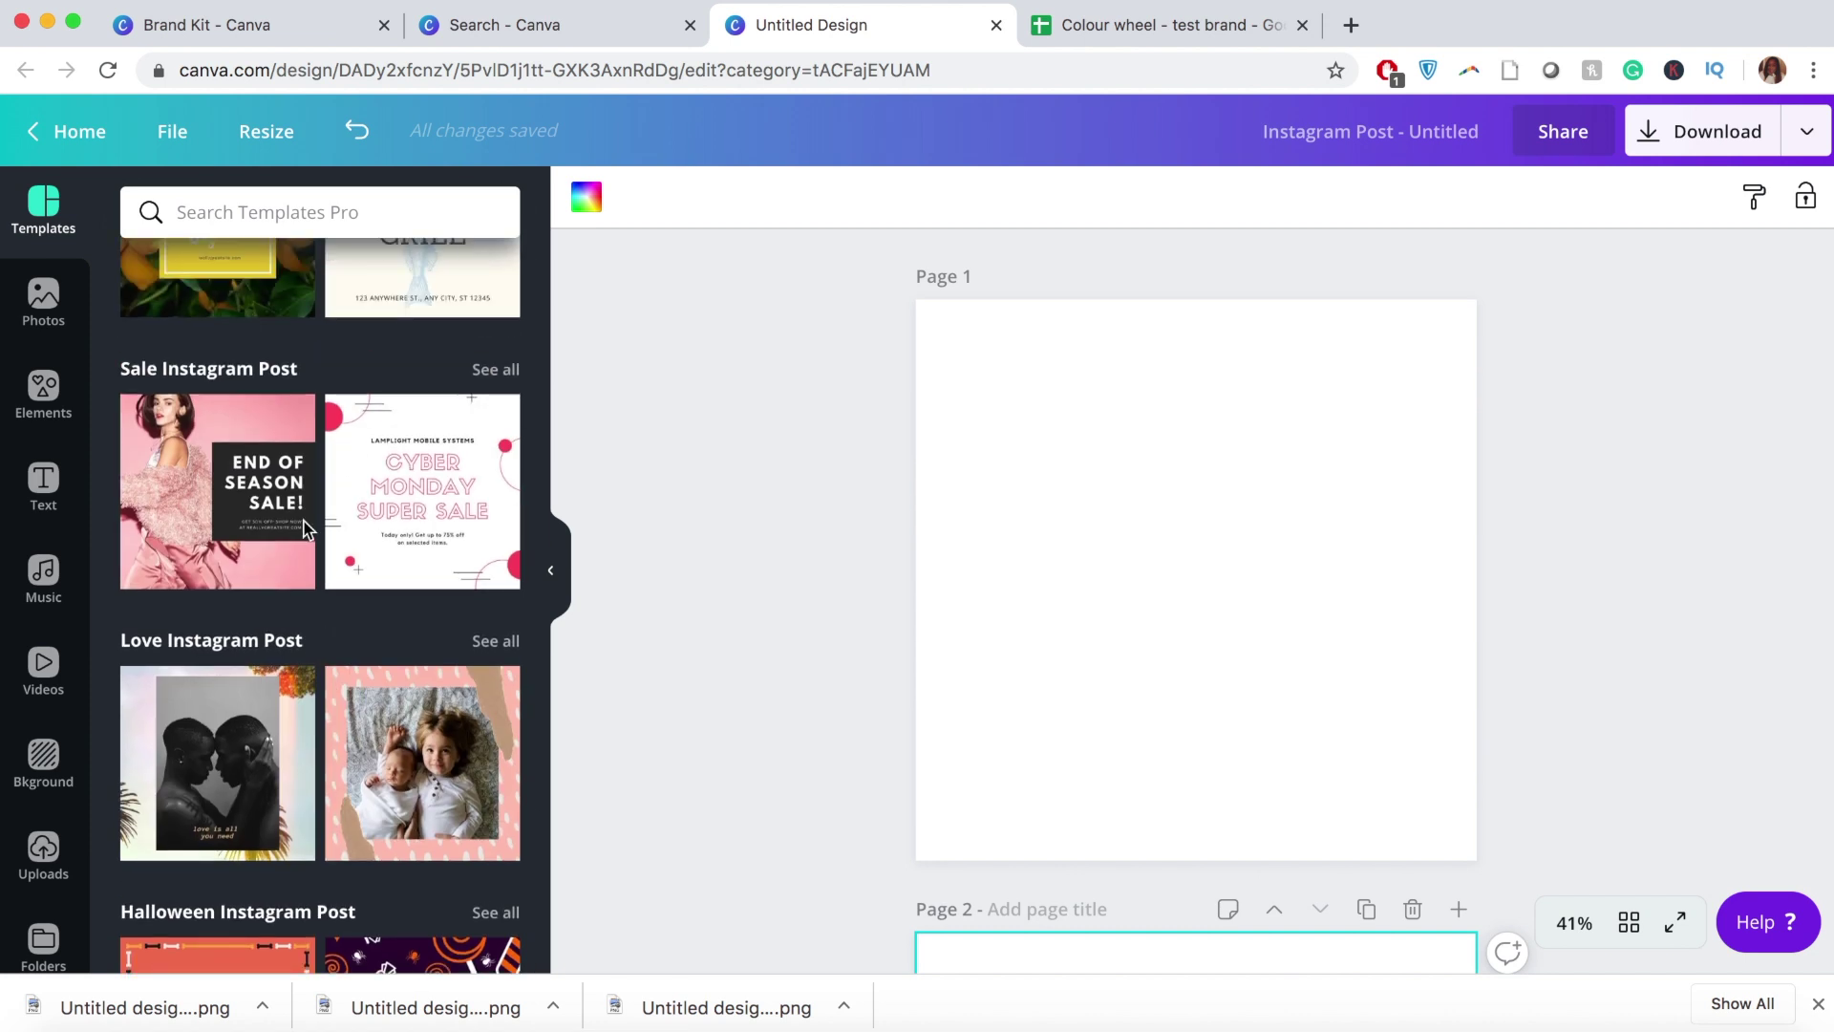
left_click(193, 422)
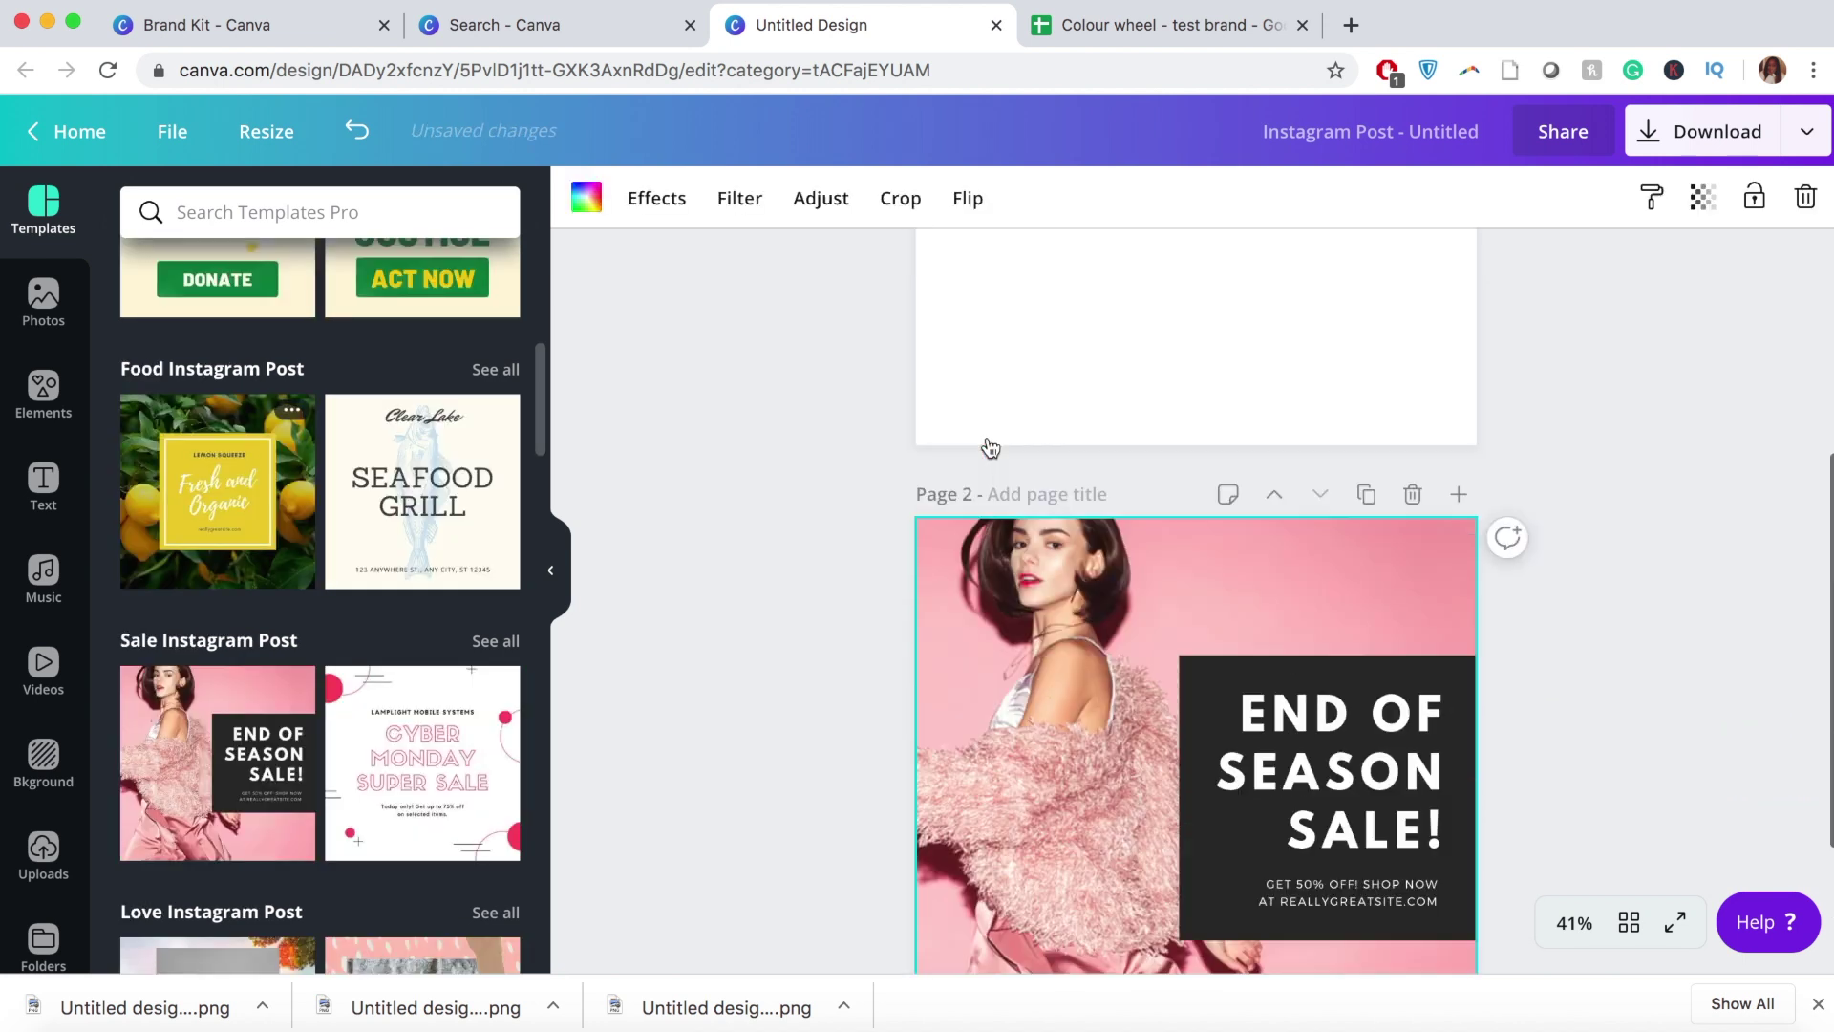
scroll(869, 515, "up", 4)
scroll(869, 515, "down", 6)
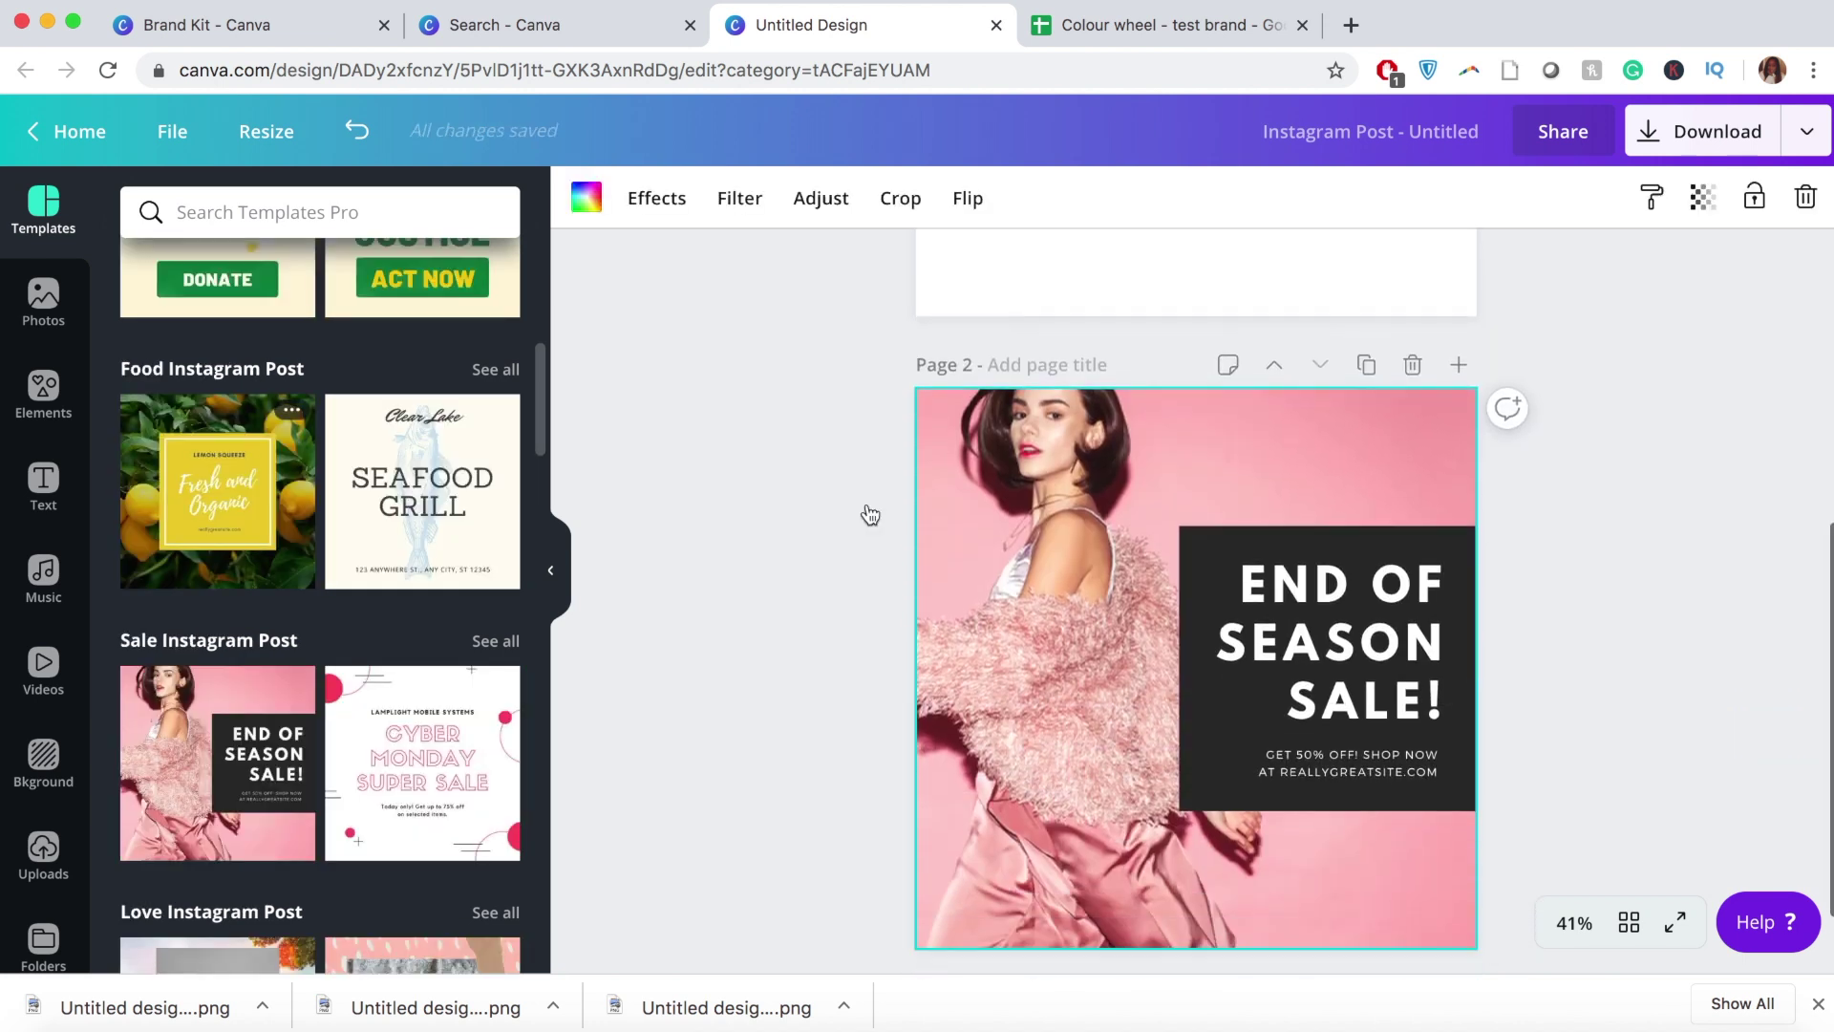
left_click(1623, 479)
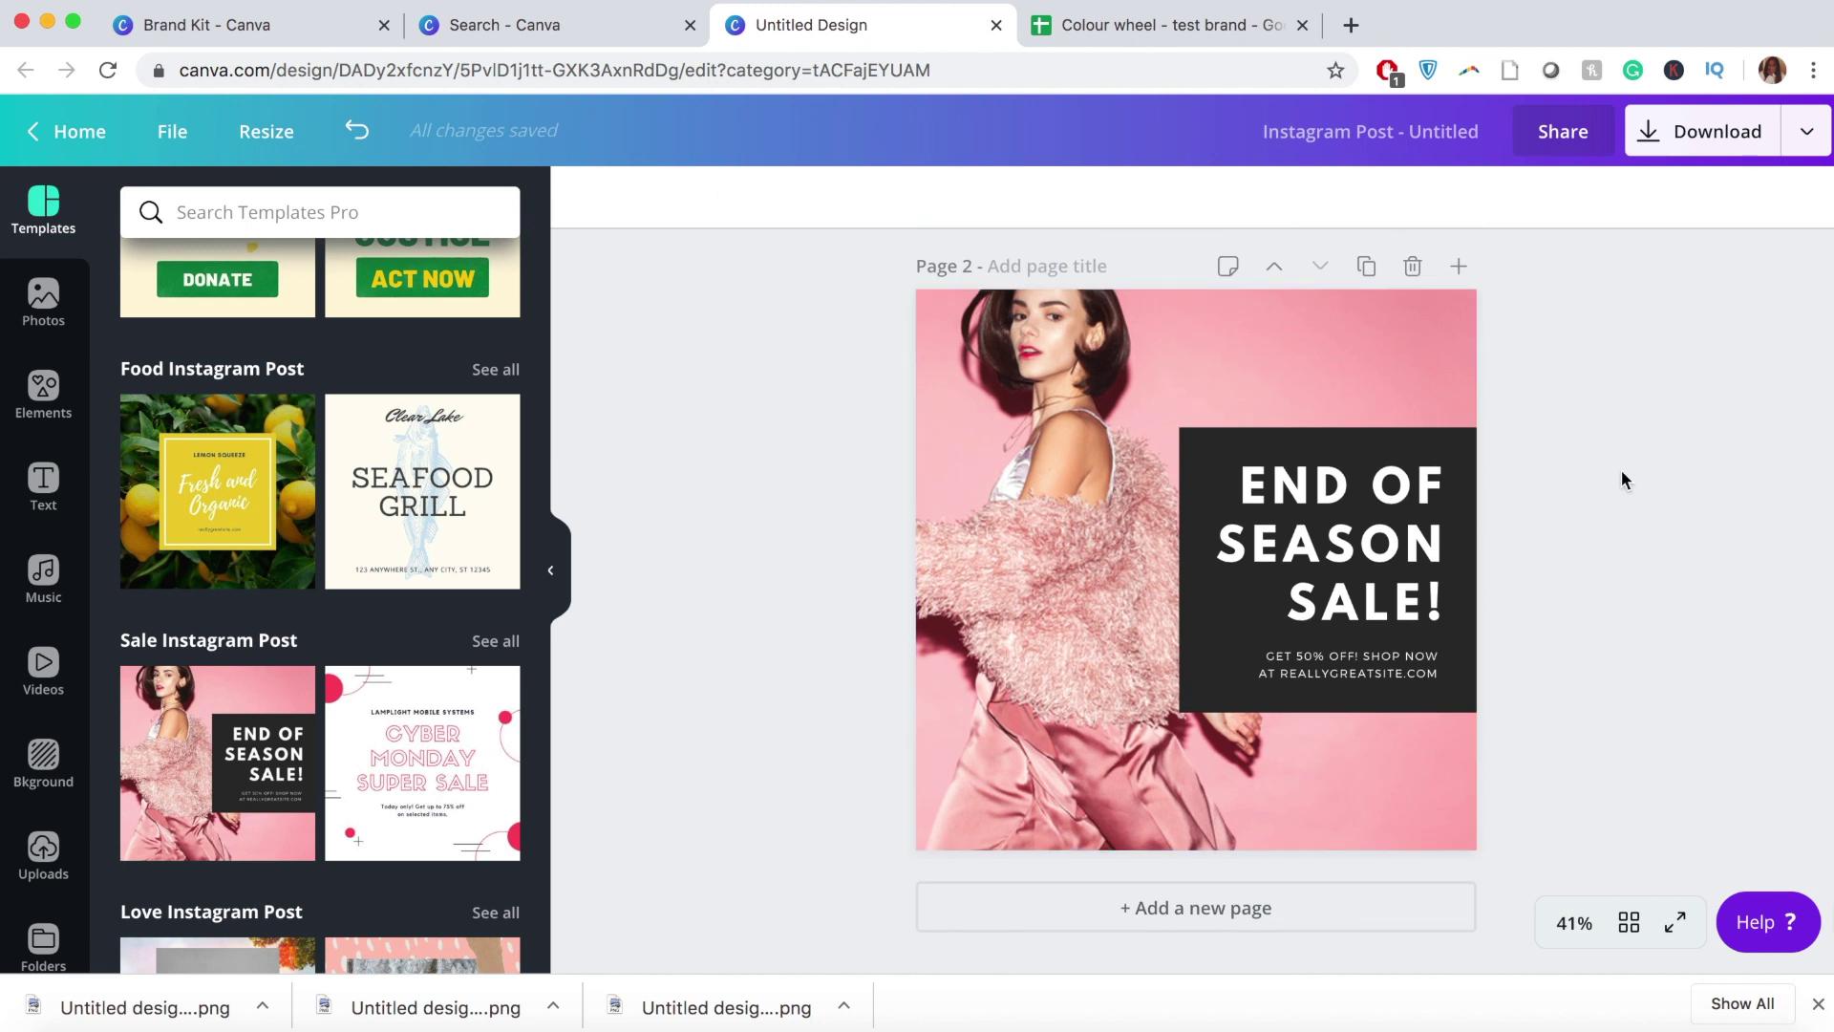
Step: Replace the pink model background photo on page 2 with the blue-sky coastal village photo from the Trending photos
left_click(1090, 385)
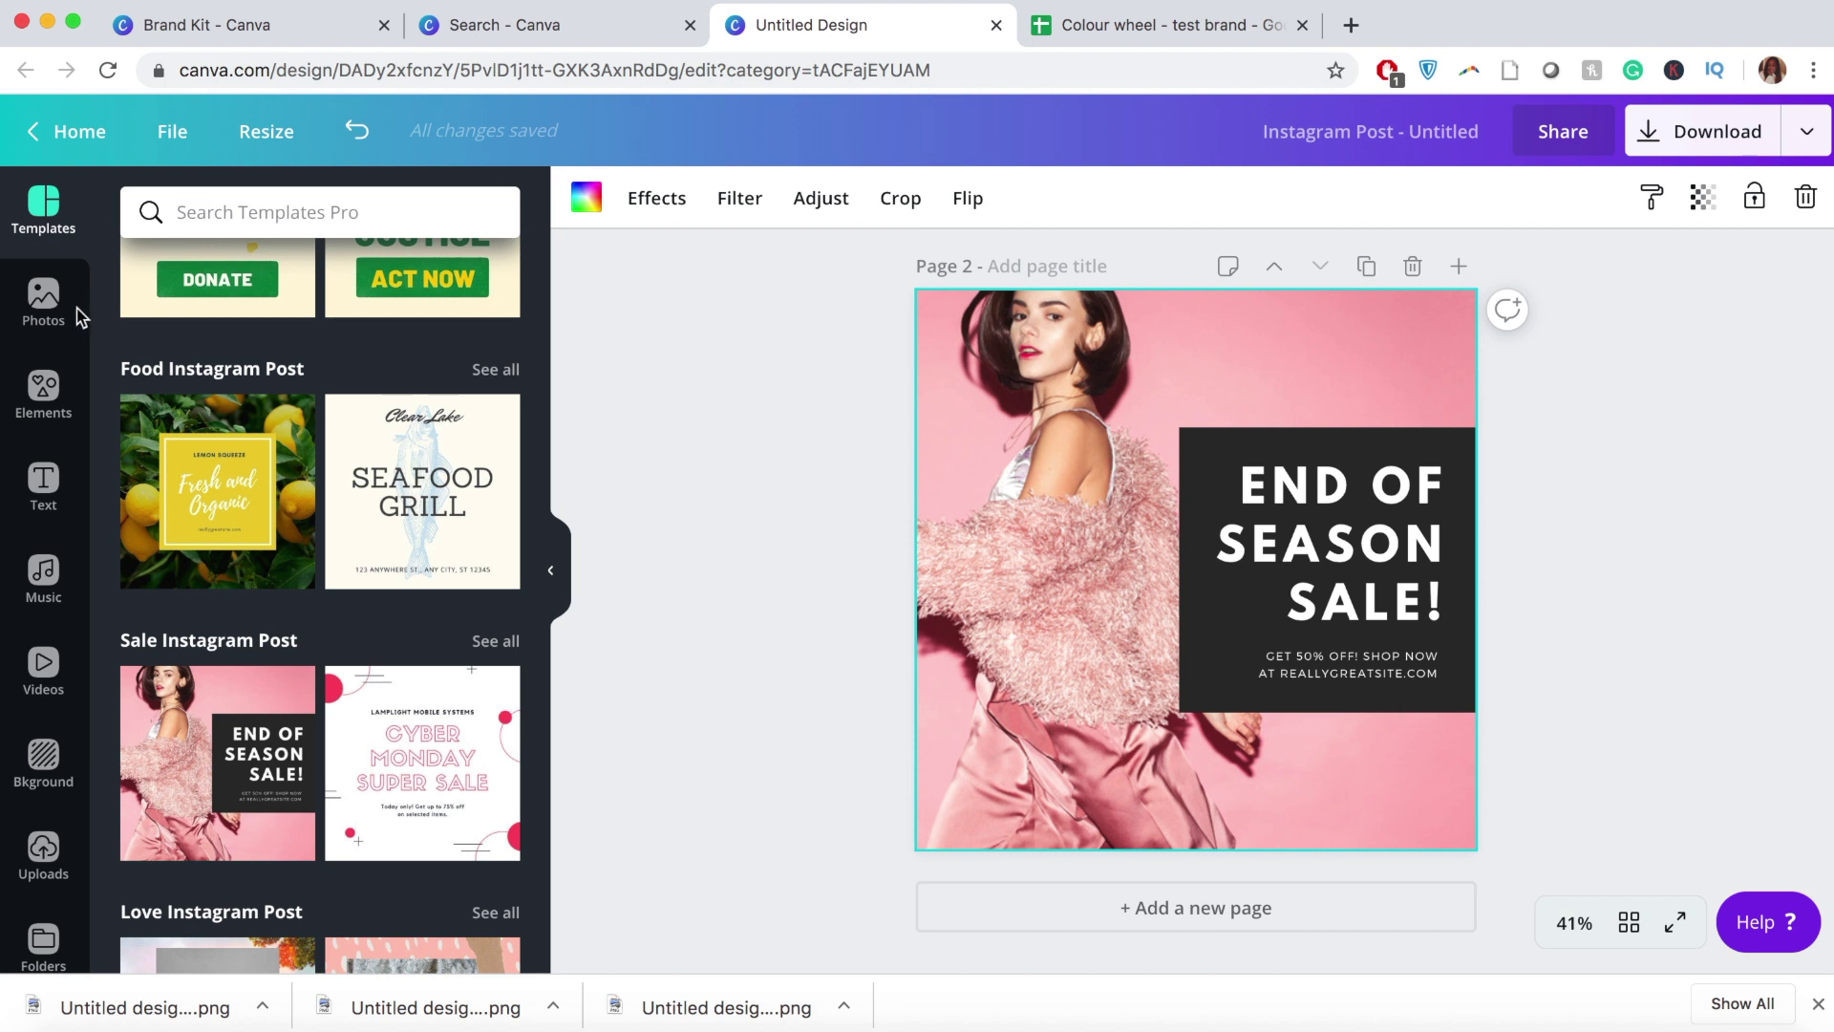
left_click(40, 303)
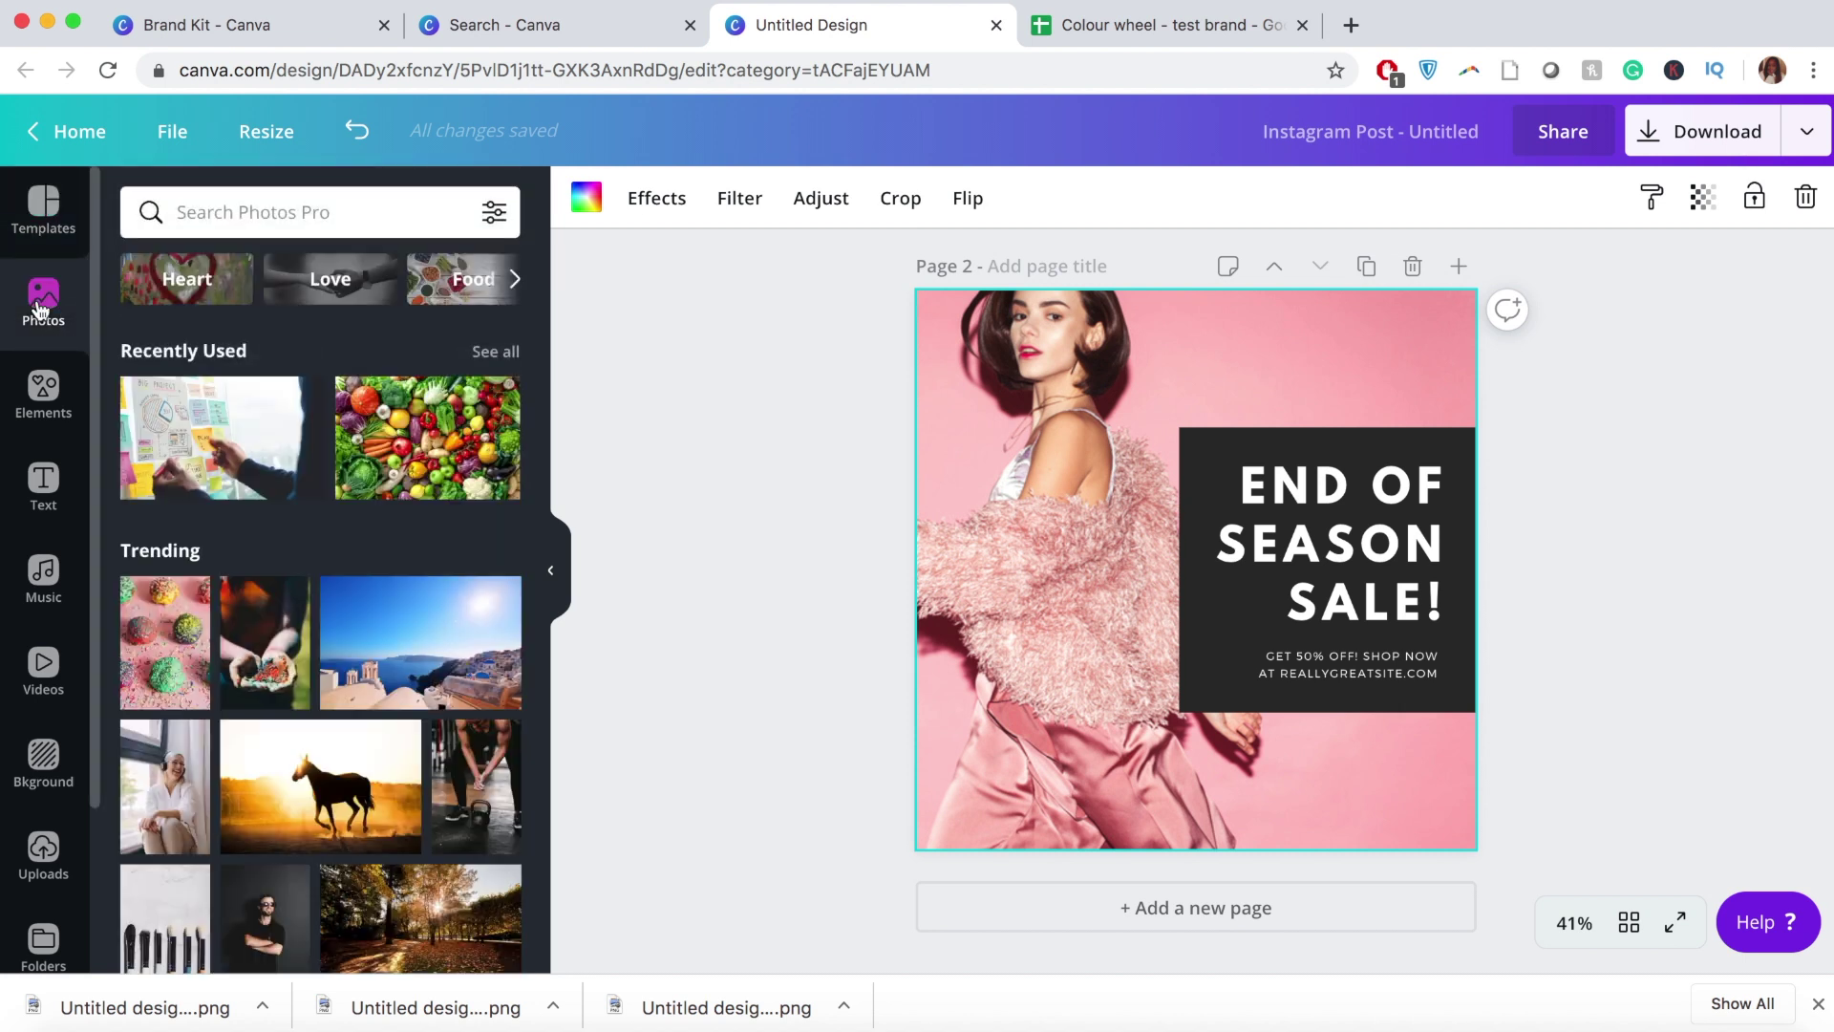
scroll(255, 552, "down", 5)
scroll(256, 553, "down", 10)
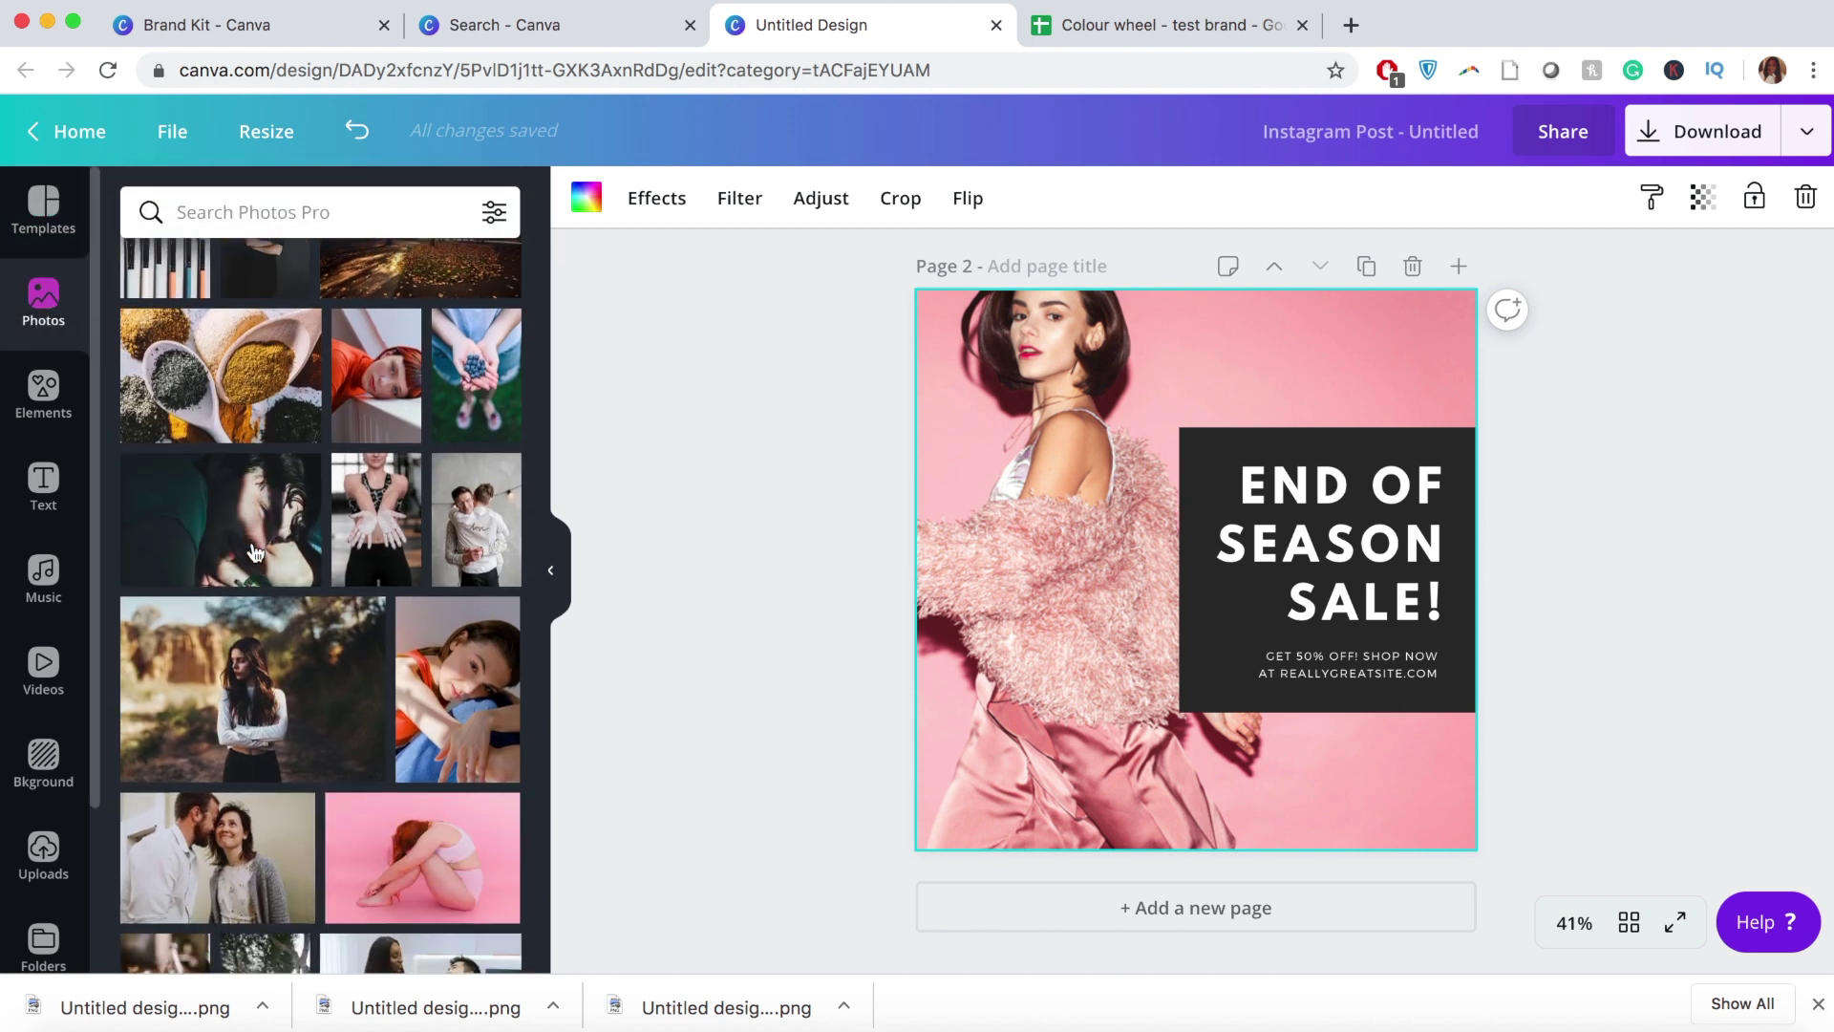
scroll(255, 552, "up", 5)
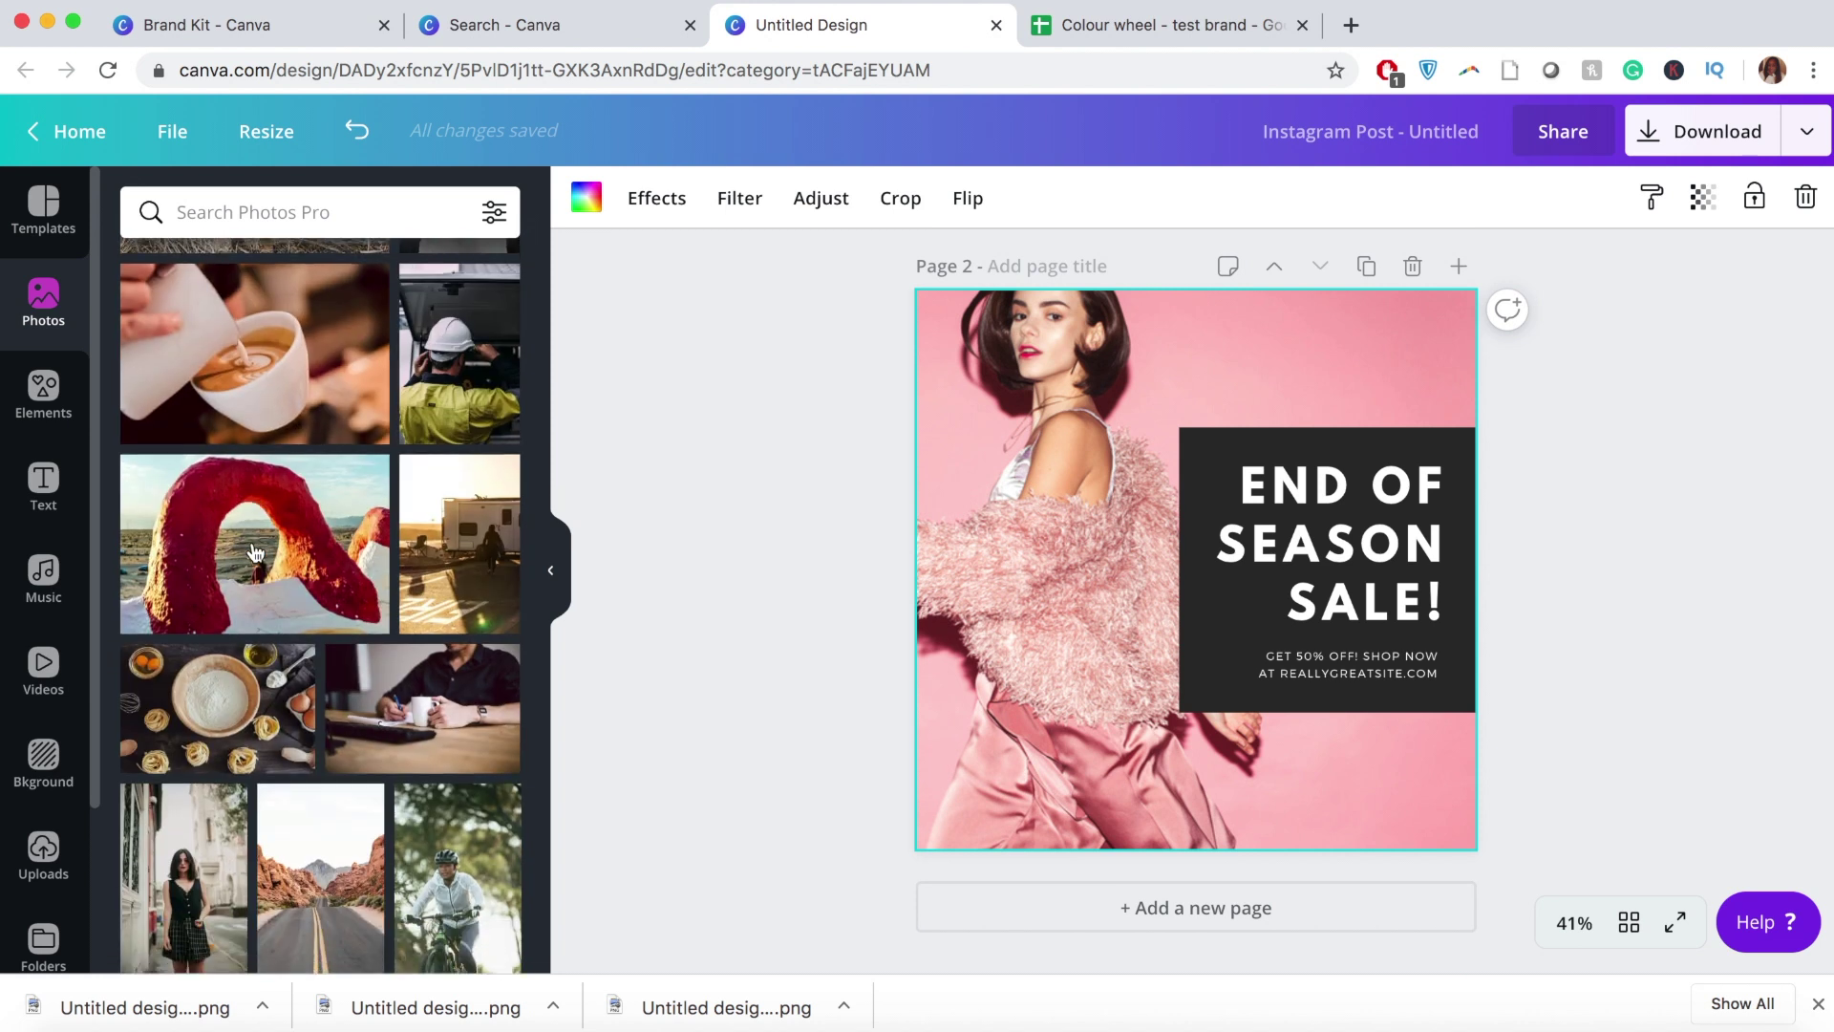
scroll(255, 552, "up", 5)
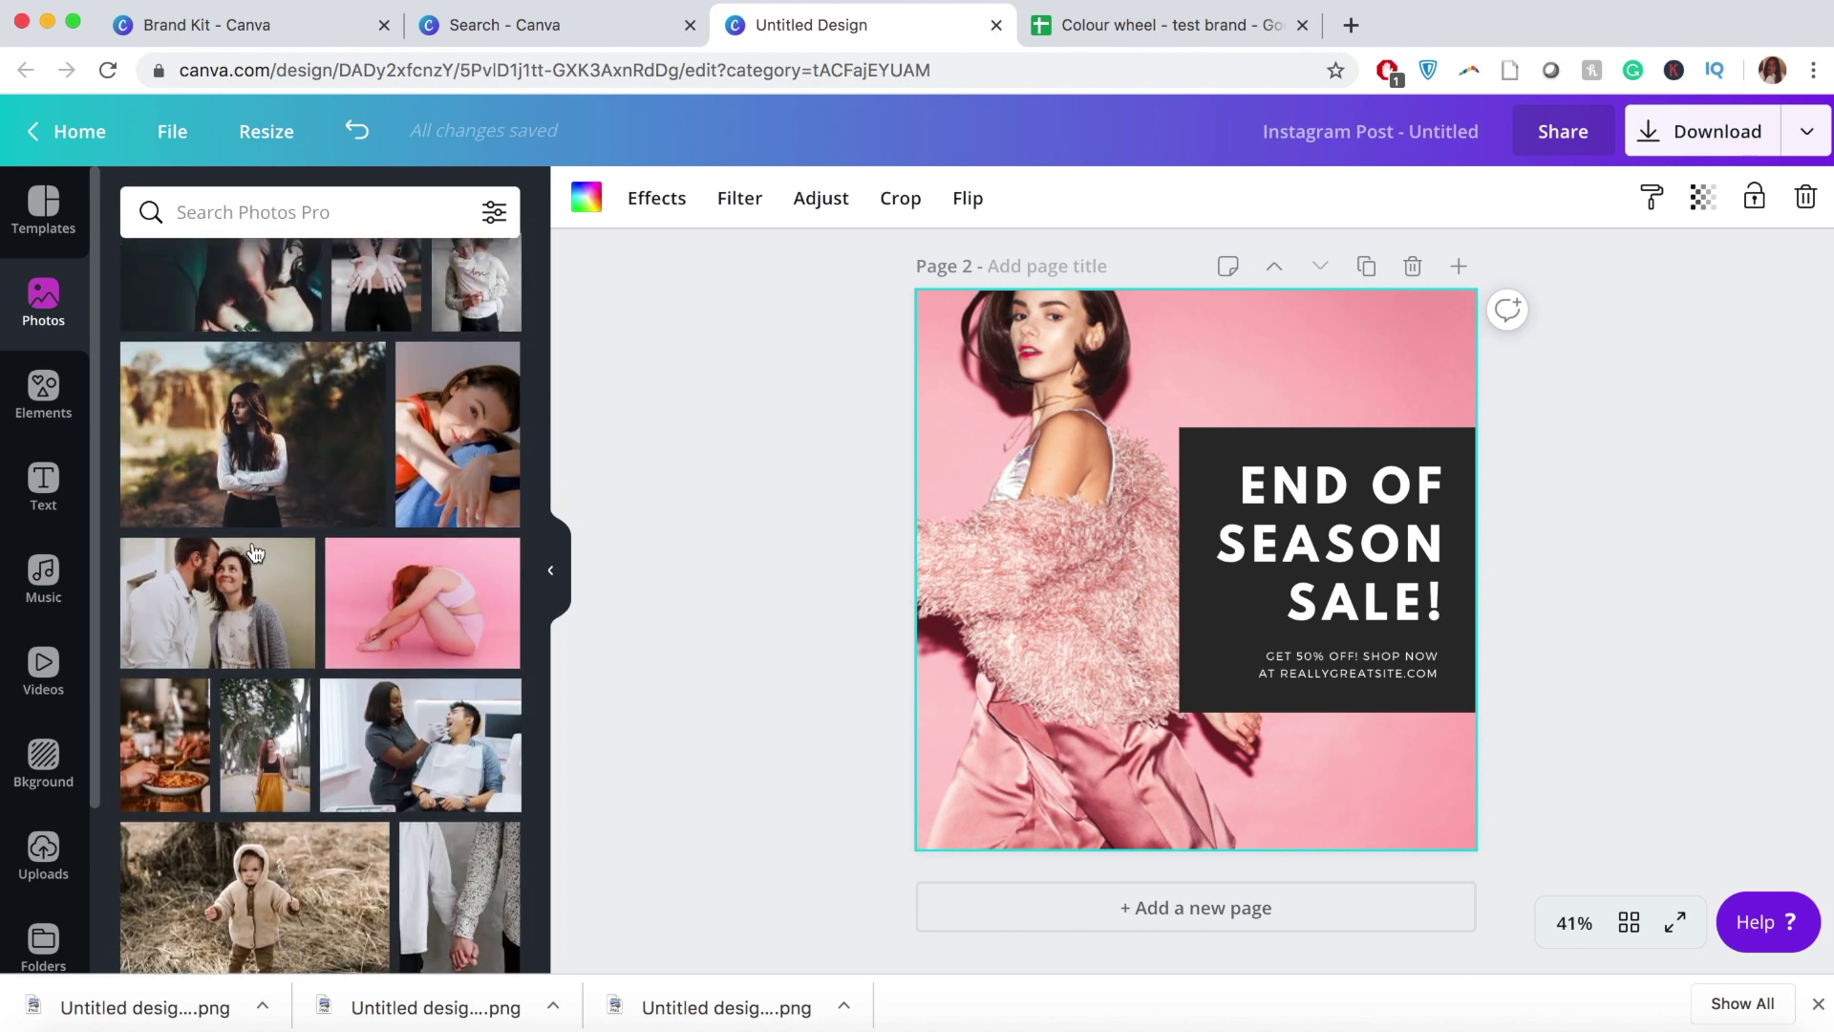
scroll(255, 552, "up", 5)
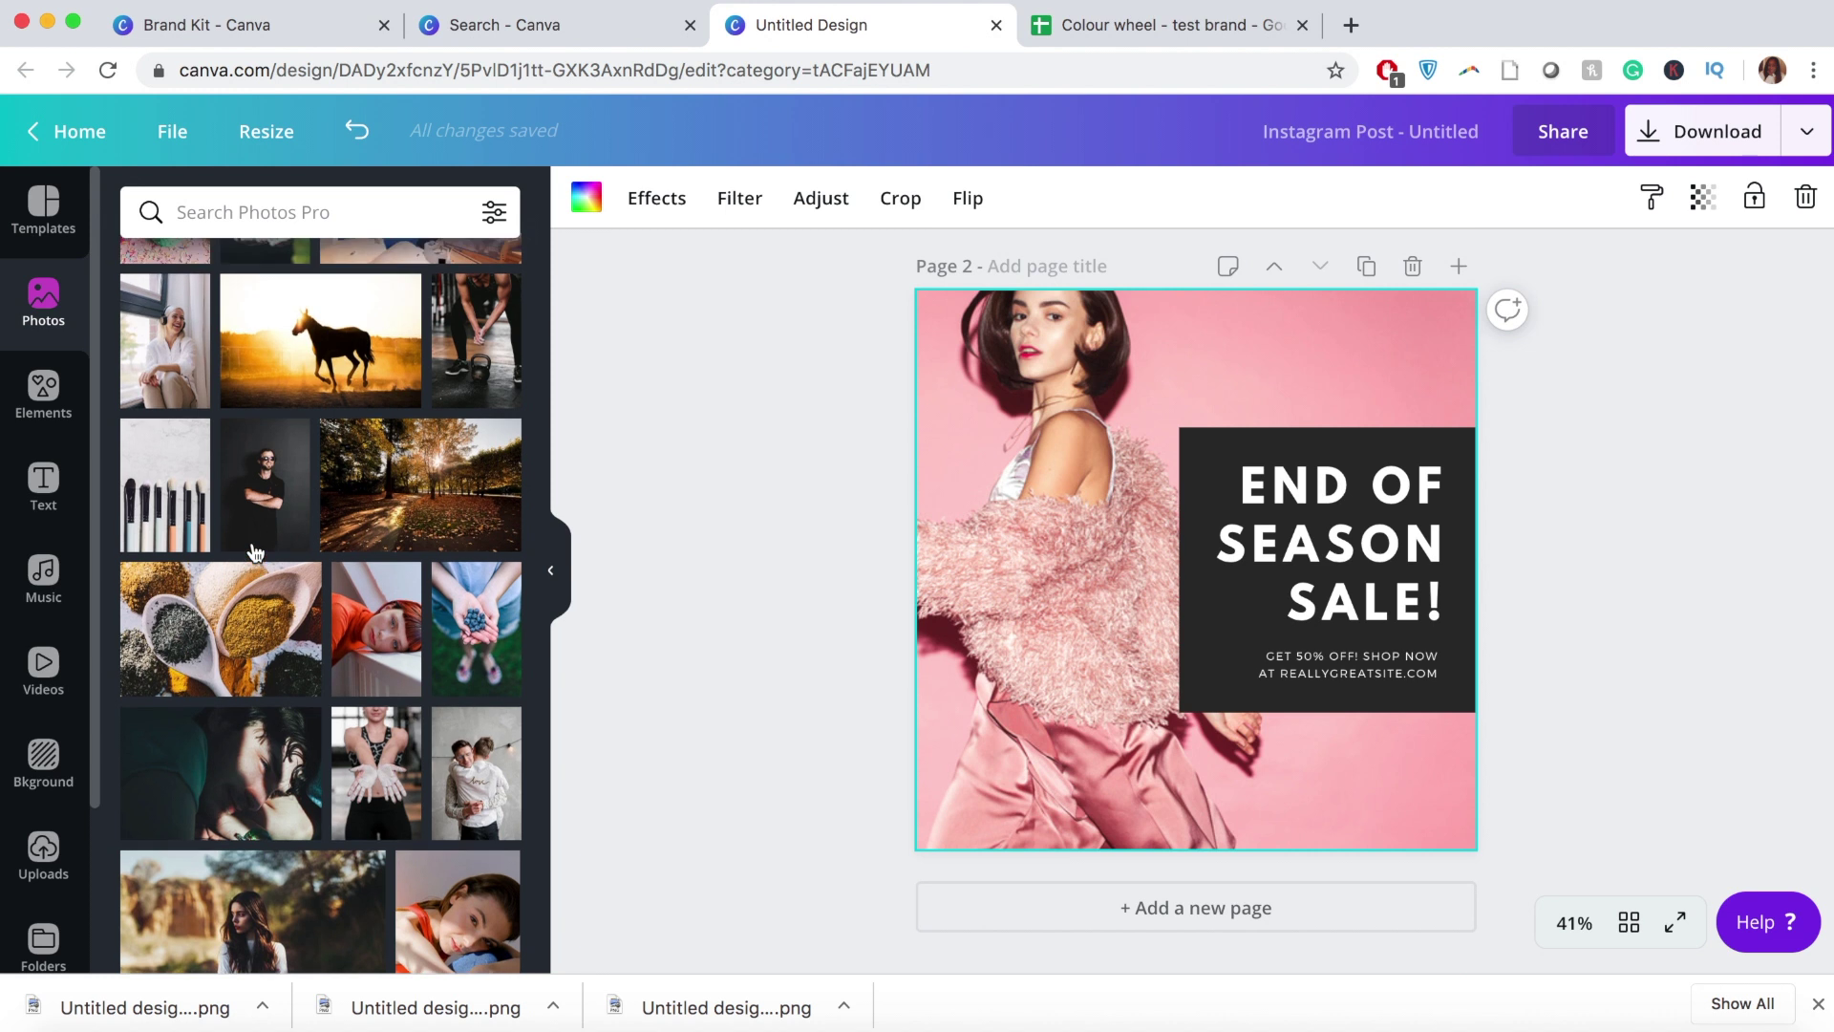
scroll(255, 558, "up", 2)
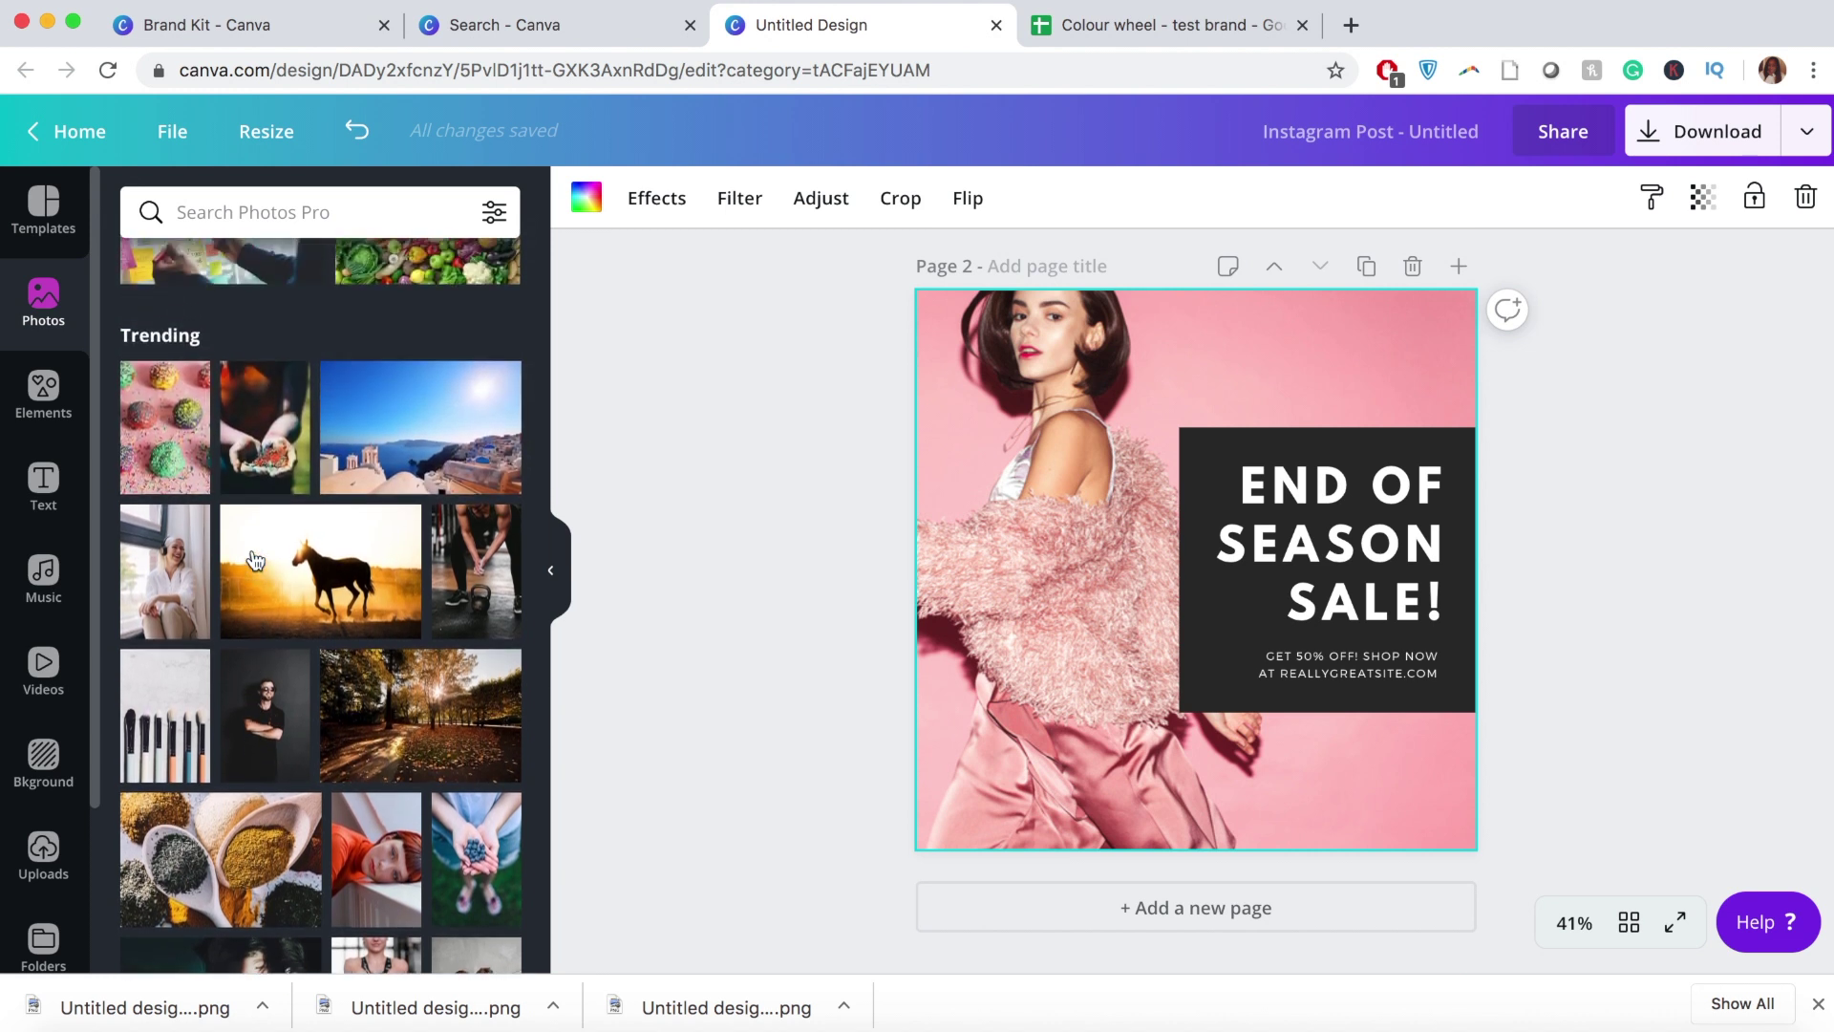
left_click_drag(346, 432, 948, 434)
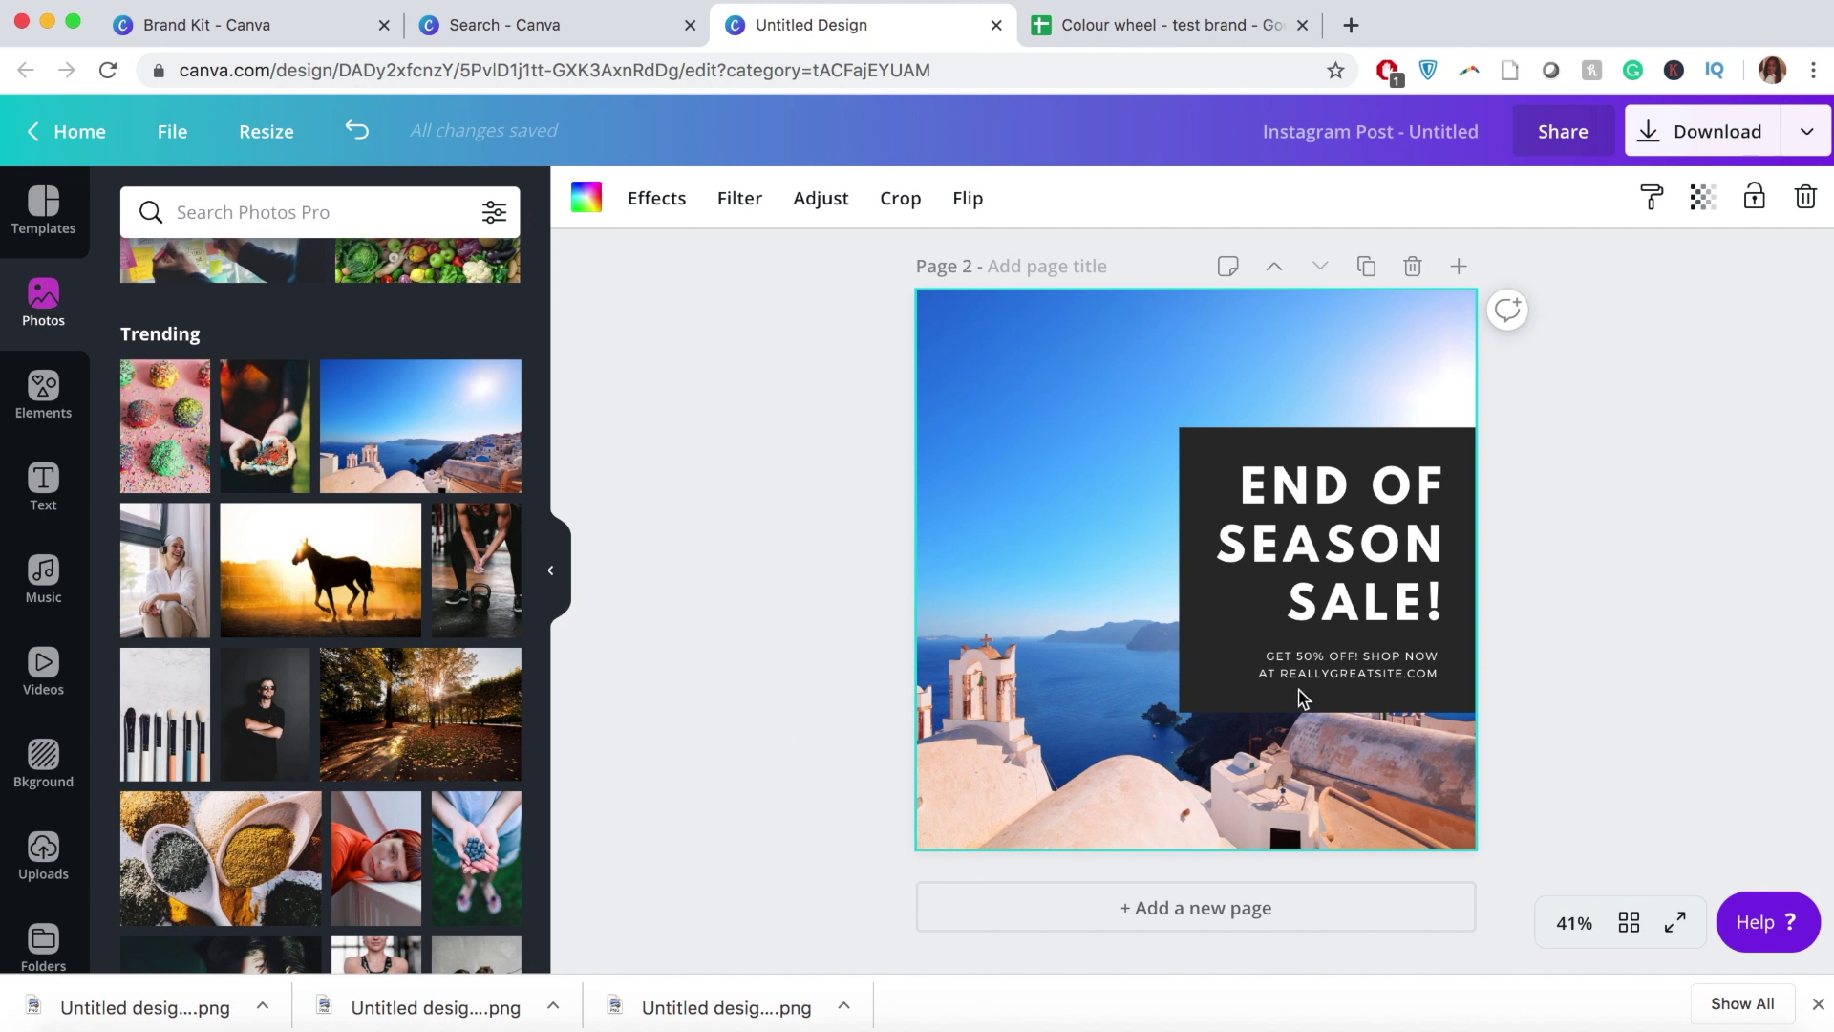
Step: Select the END OF SEASON SALE! heading text on page 2 and look through the available fonts
left_click(1332, 516)
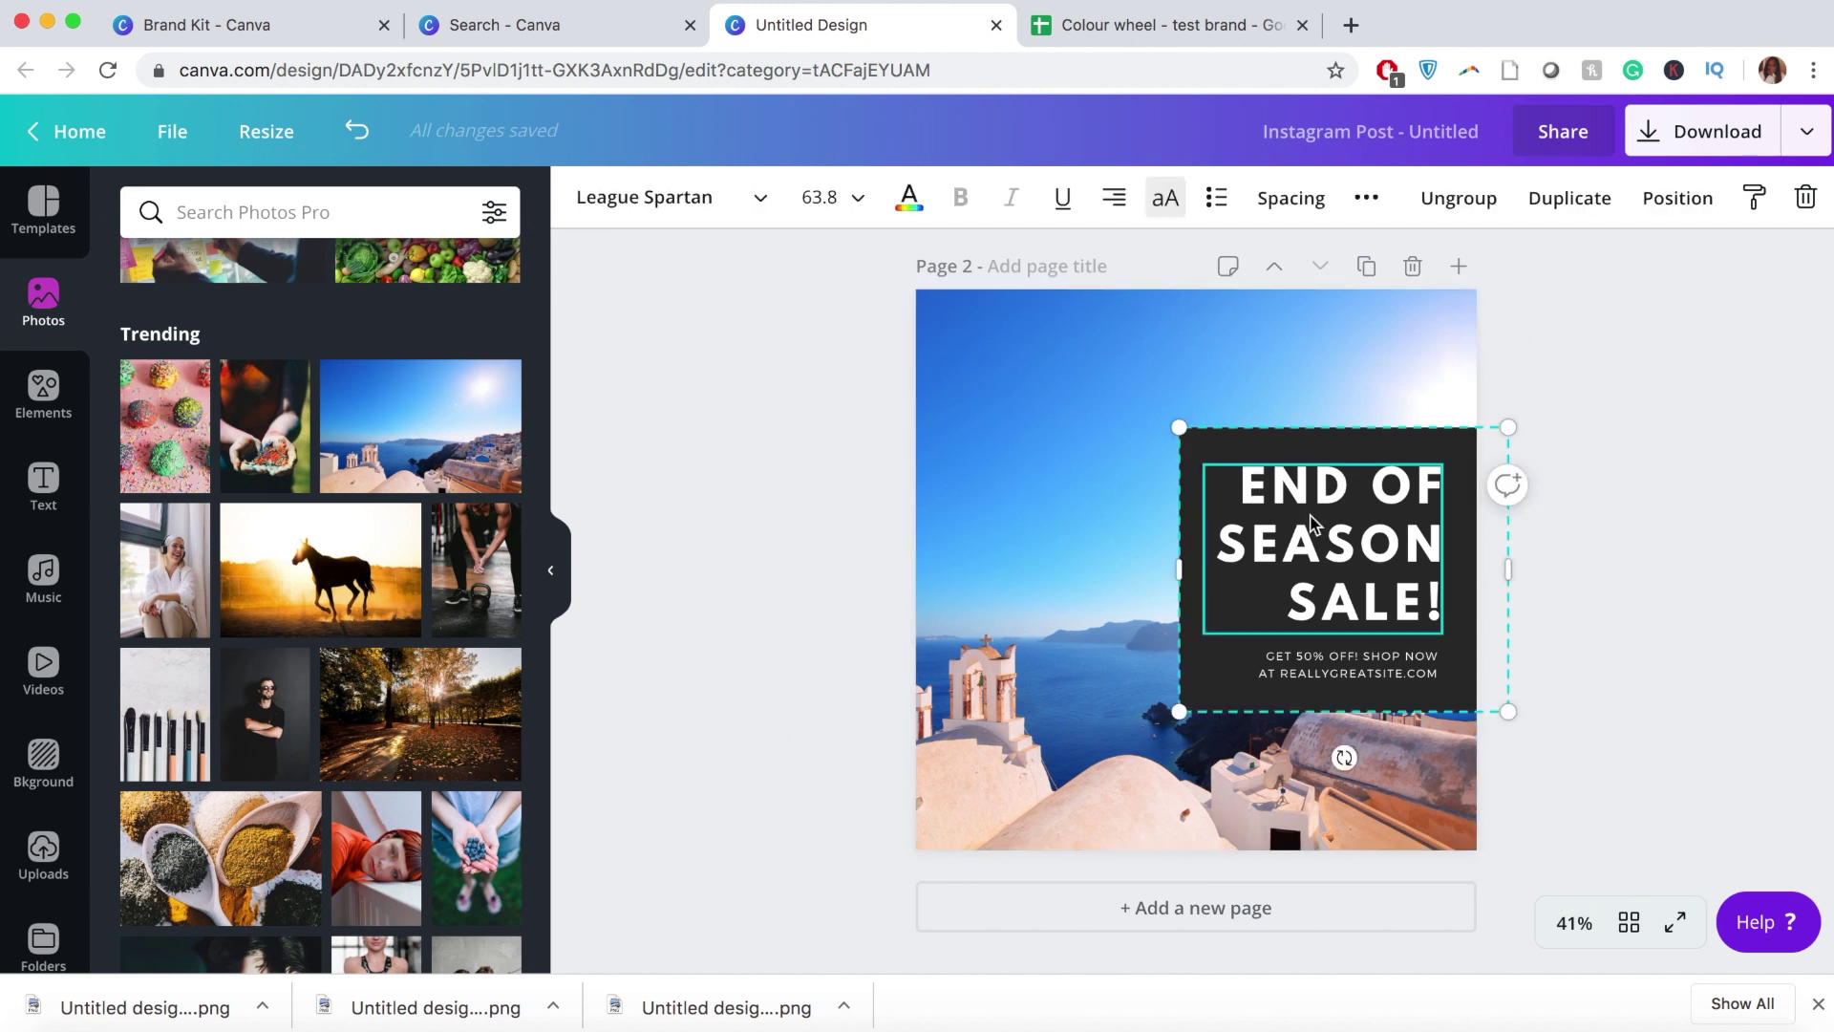
double_click(1291, 541)
left_click(1285, 525)
left_click_drag(1242, 487, 1356, 616)
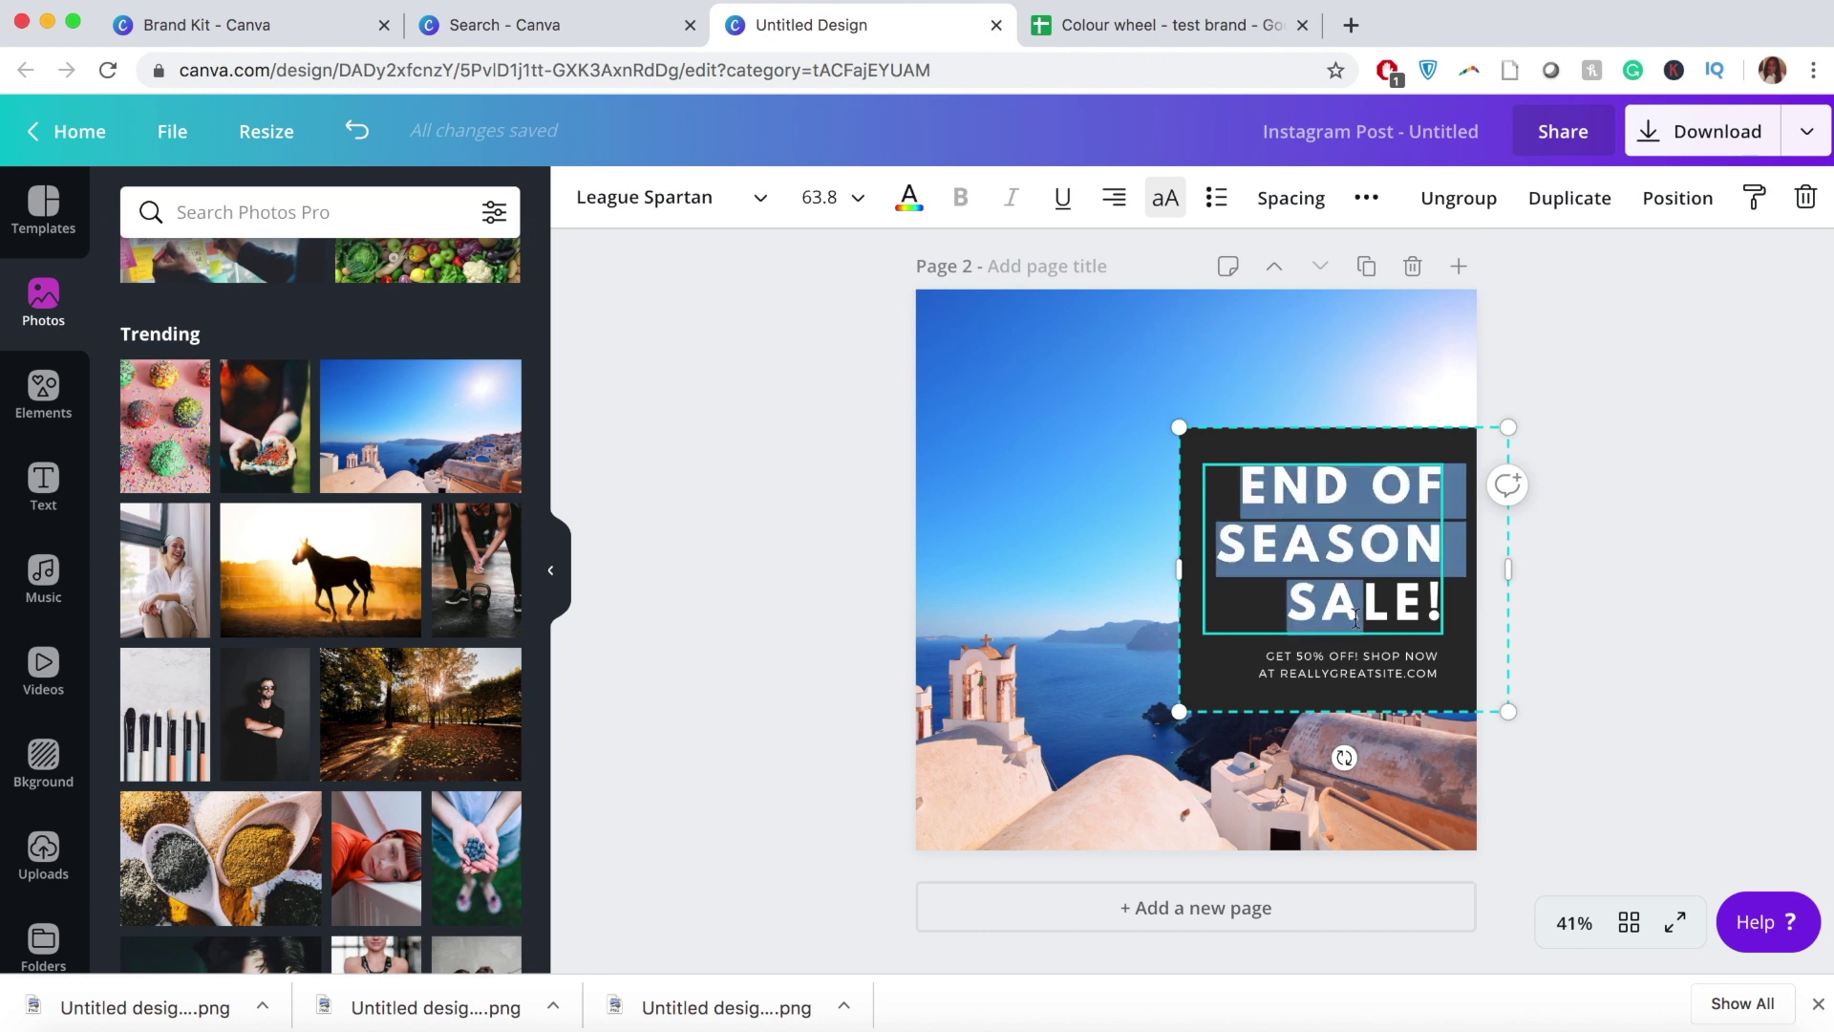
left_click(724, 203)
scroll(371, 752, "down", 15)
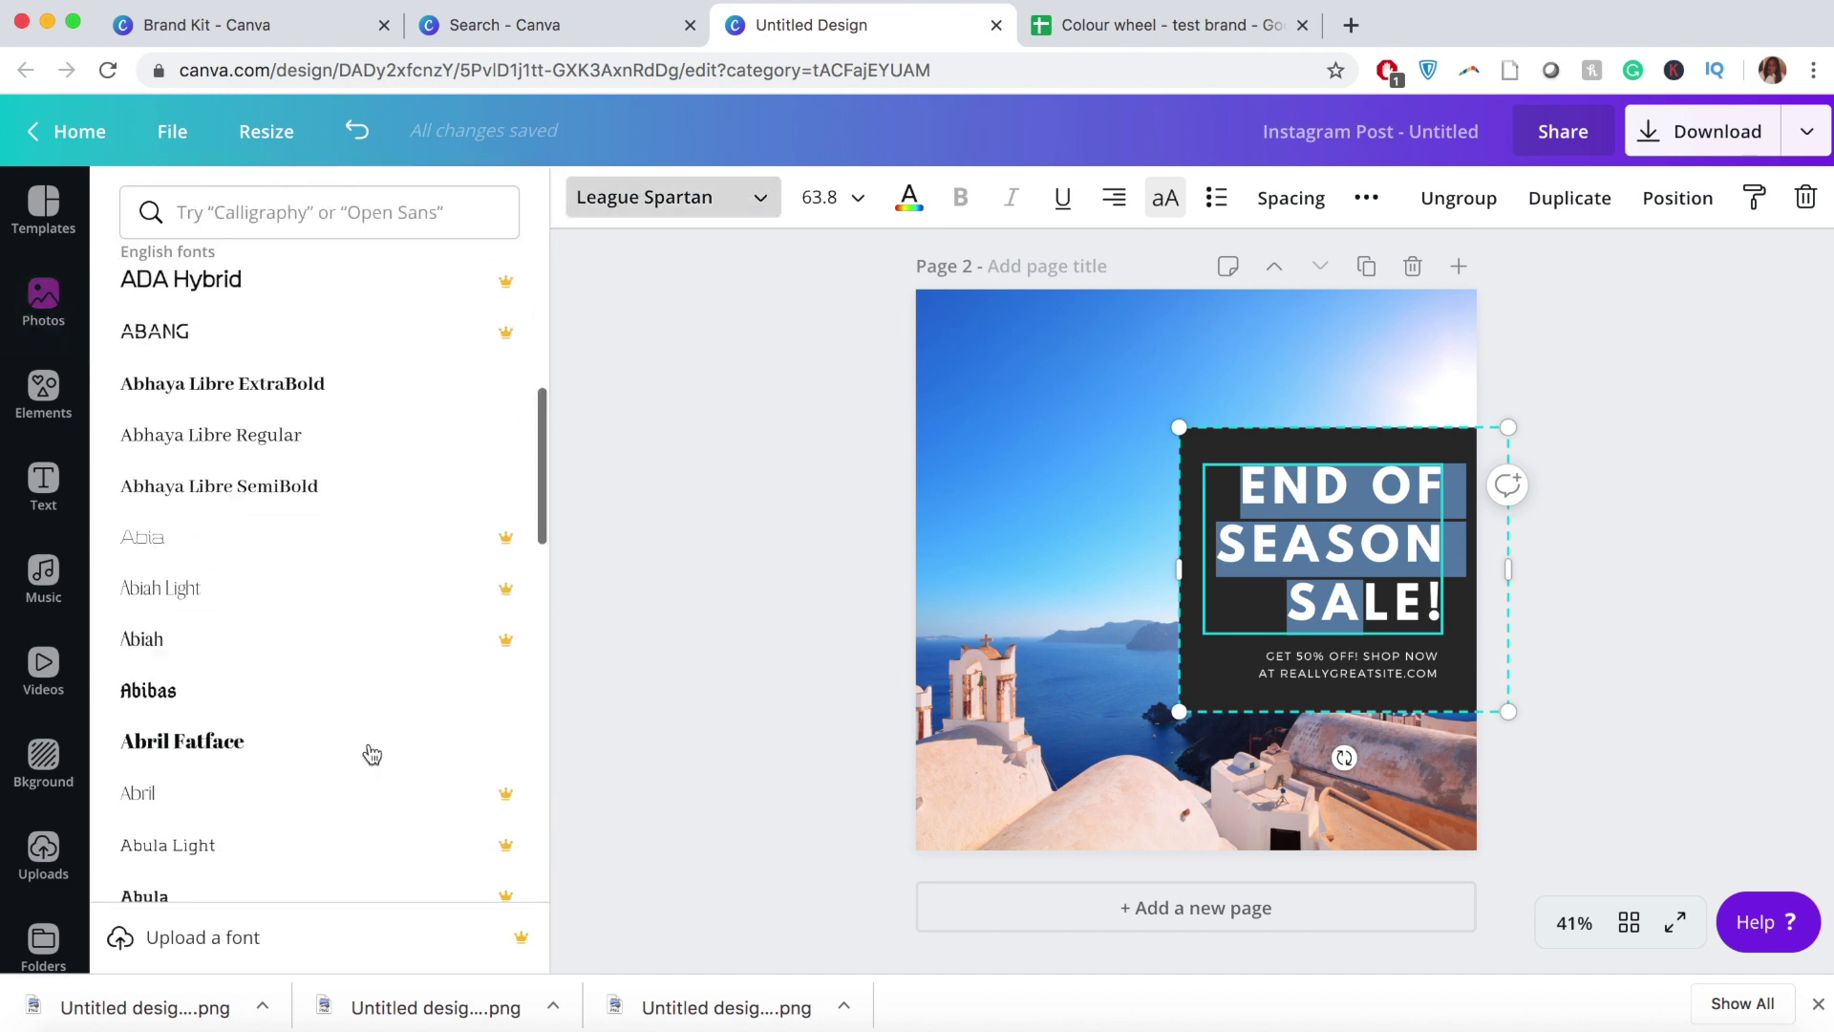
scroll(370, 754, "up", 15)
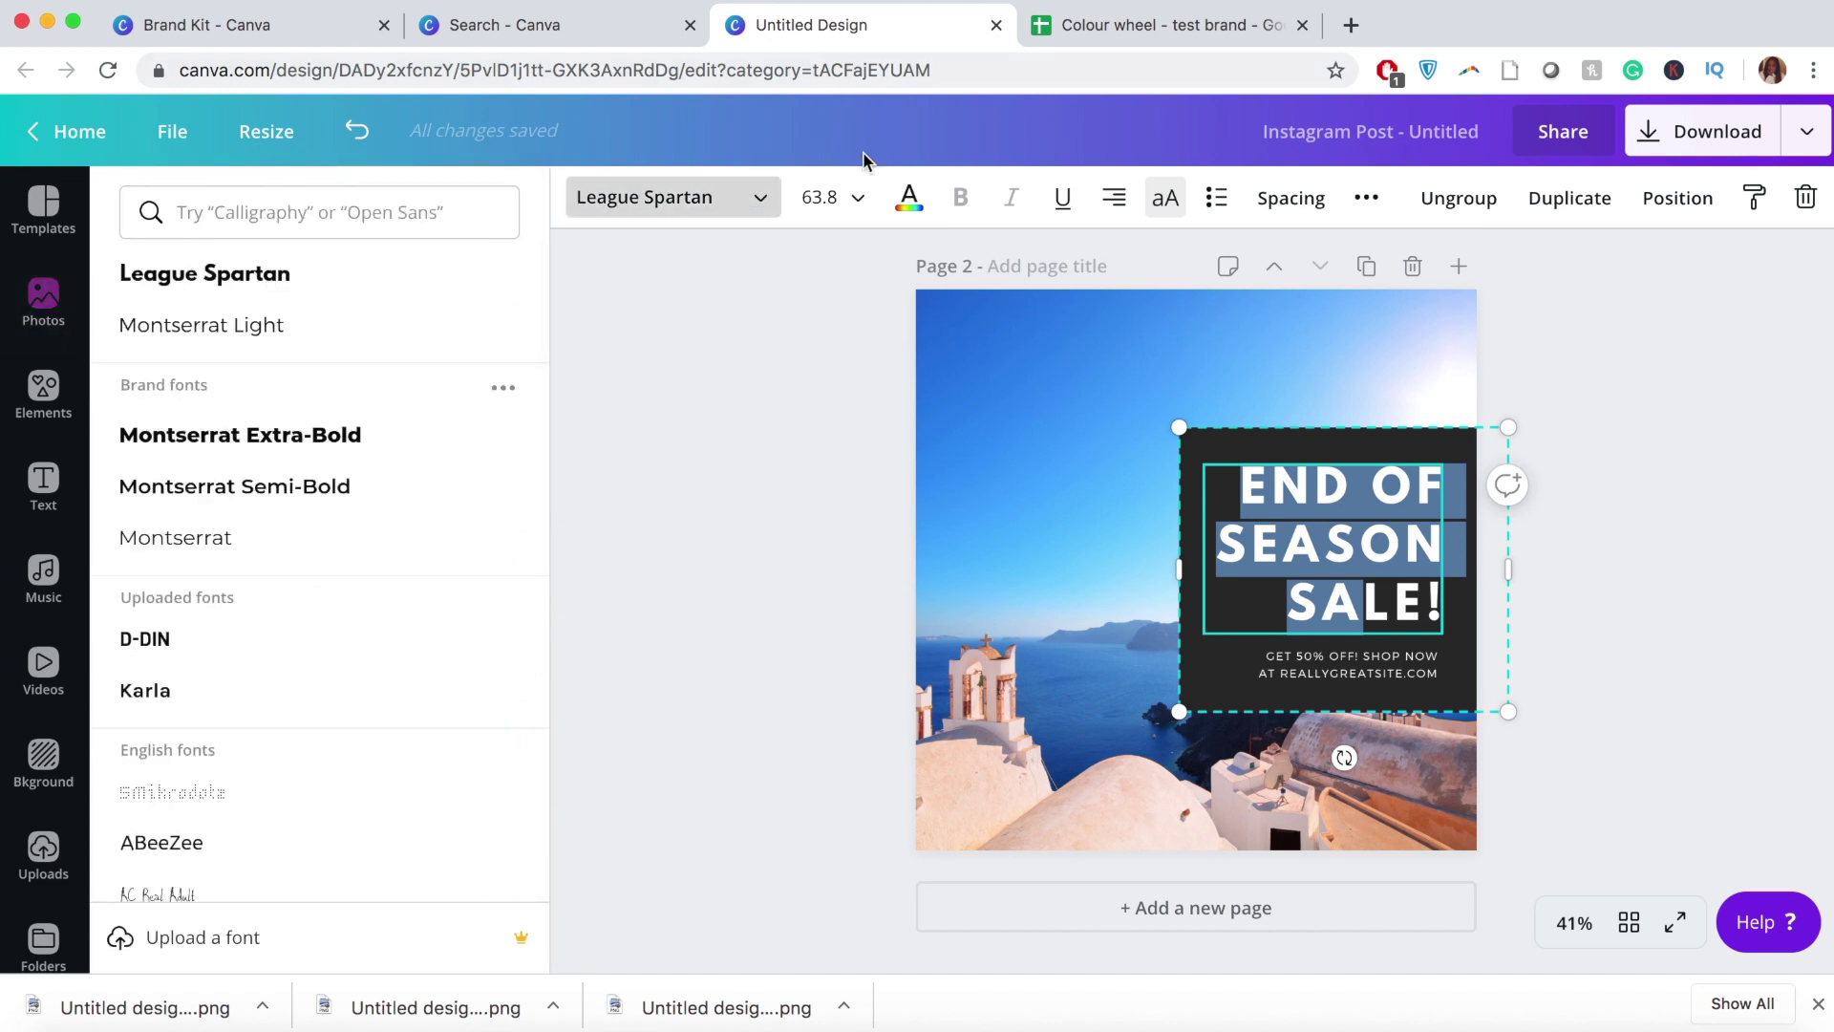
Step: Try font size 28 on the END OF SEASON SALE! heading, undo the size change and deselect the text
left_click(863, 199)
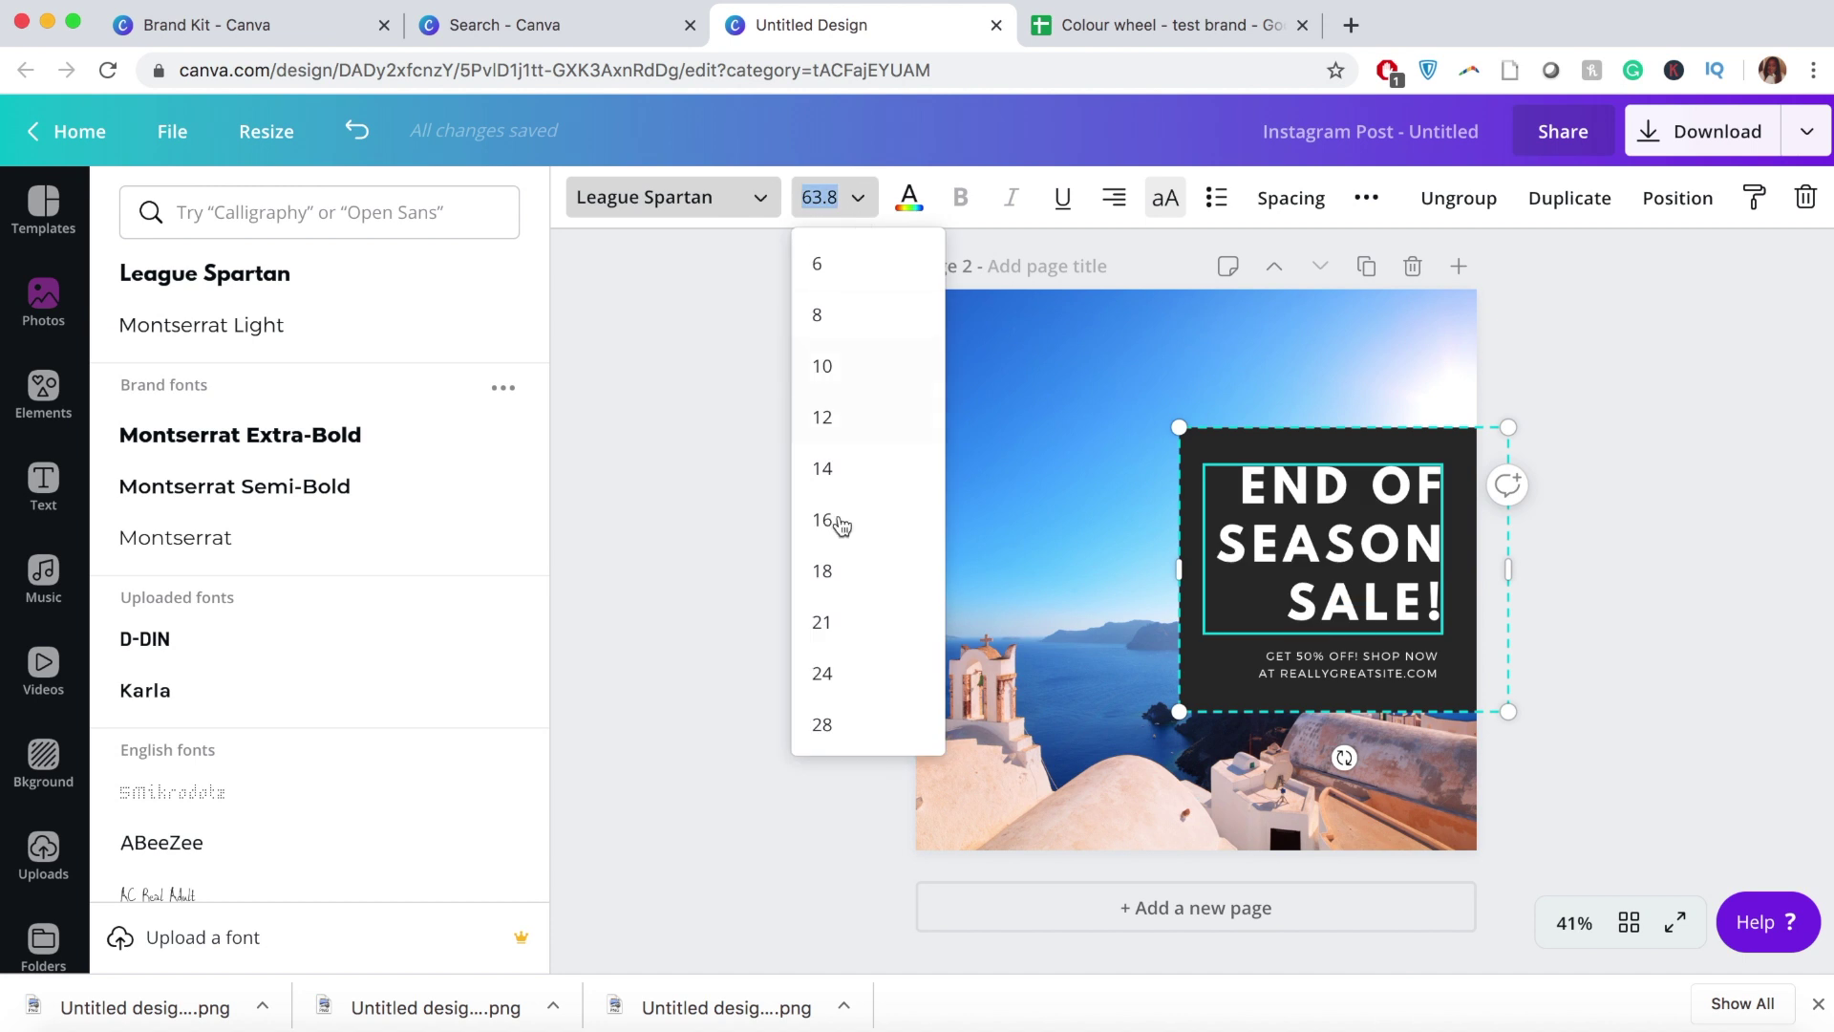
left_click(847, 738)
left_click(849, 208)
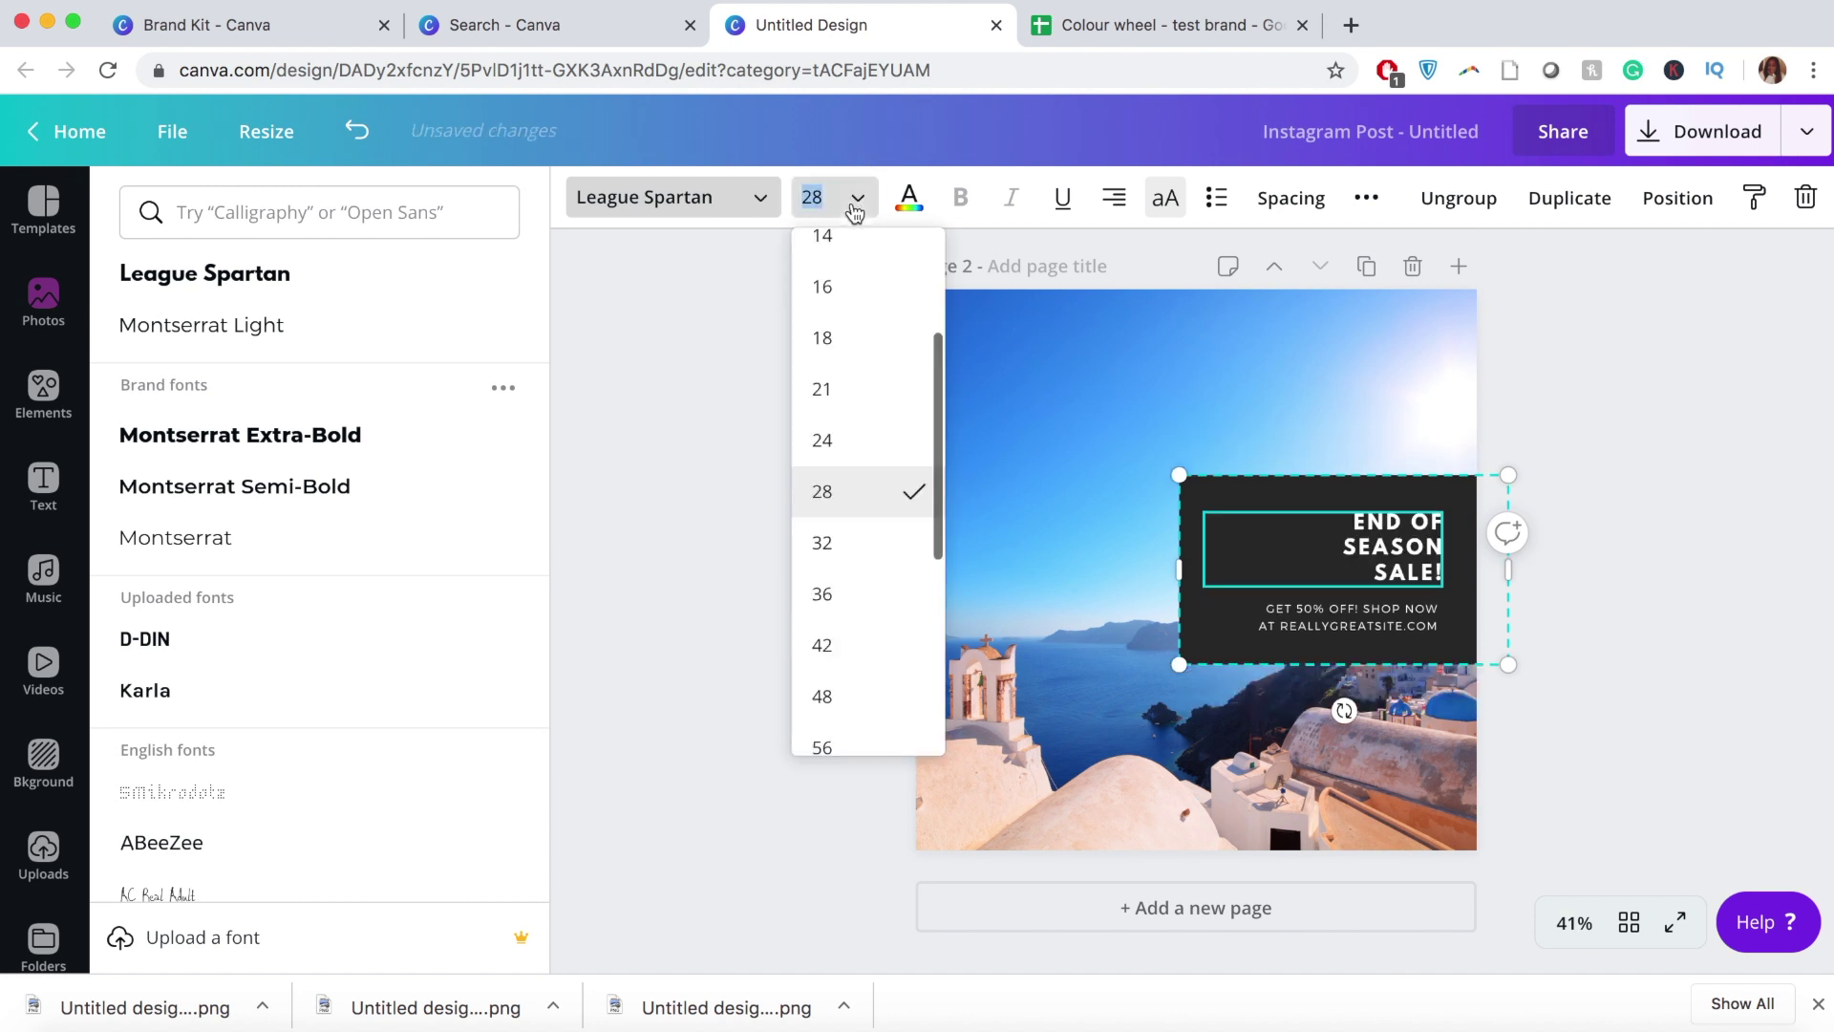
left_click(685, 433)
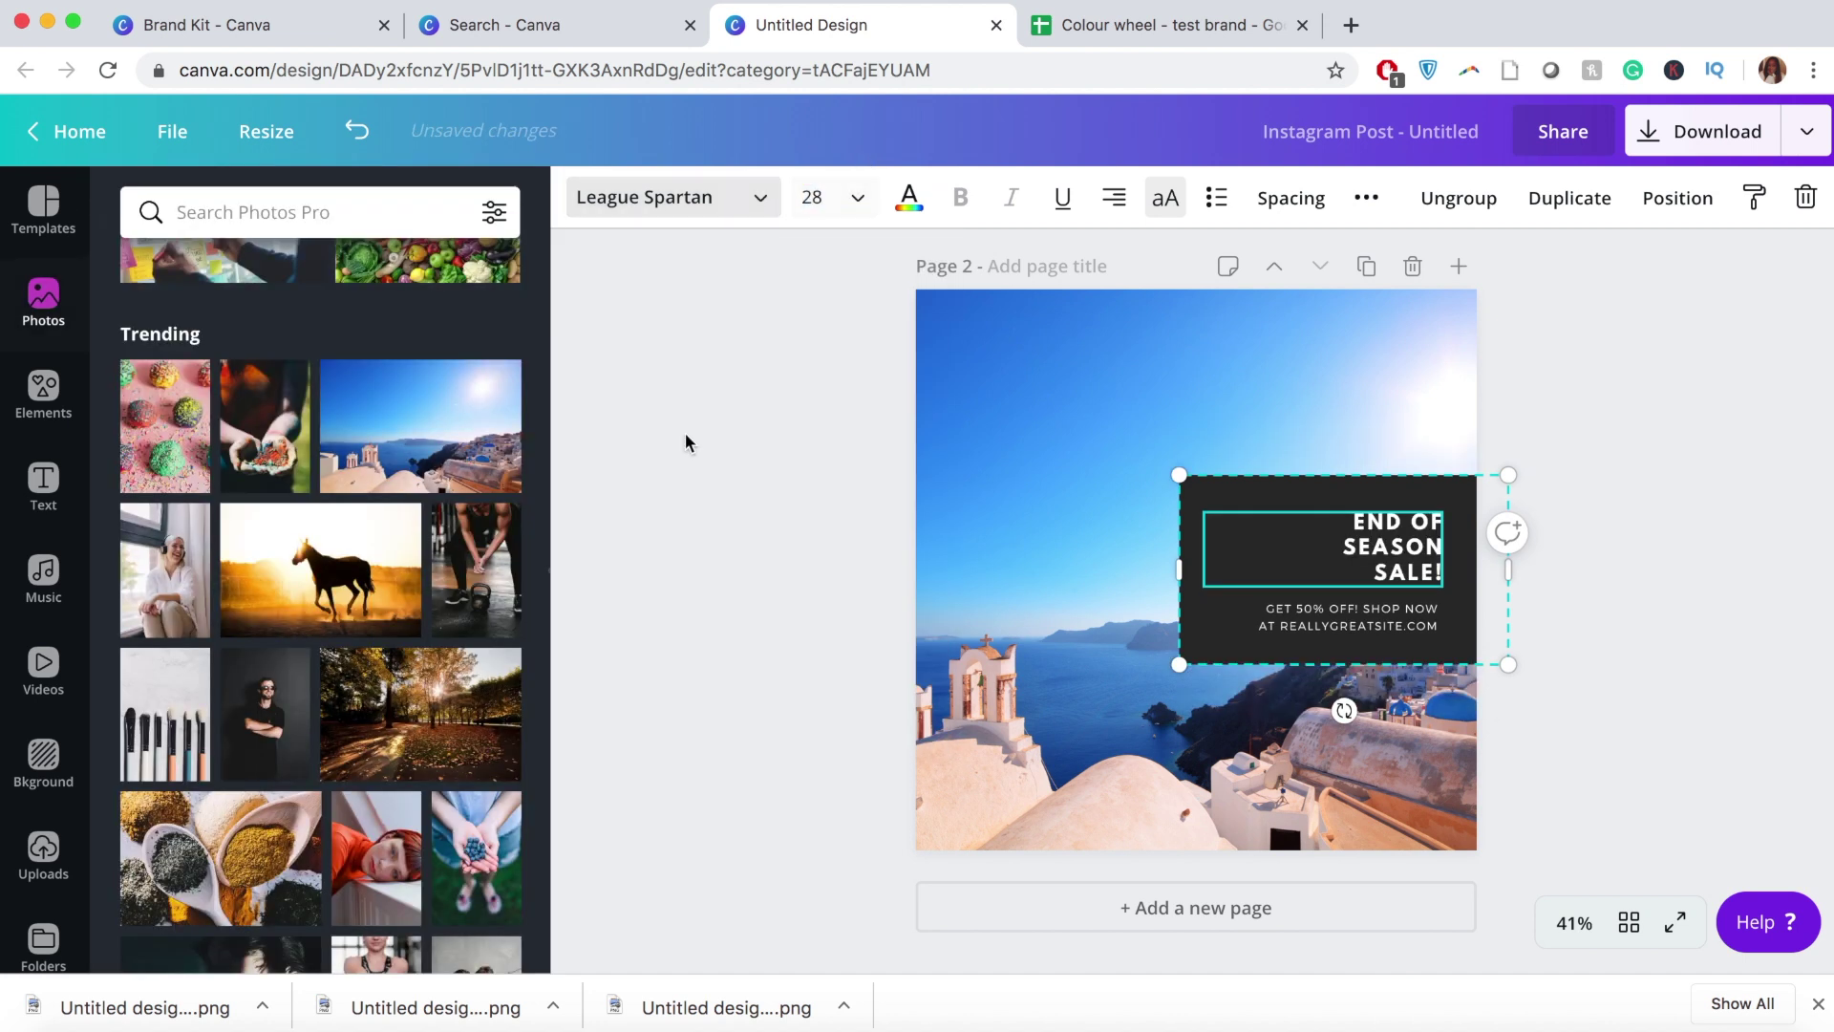
left_click(355, 134)
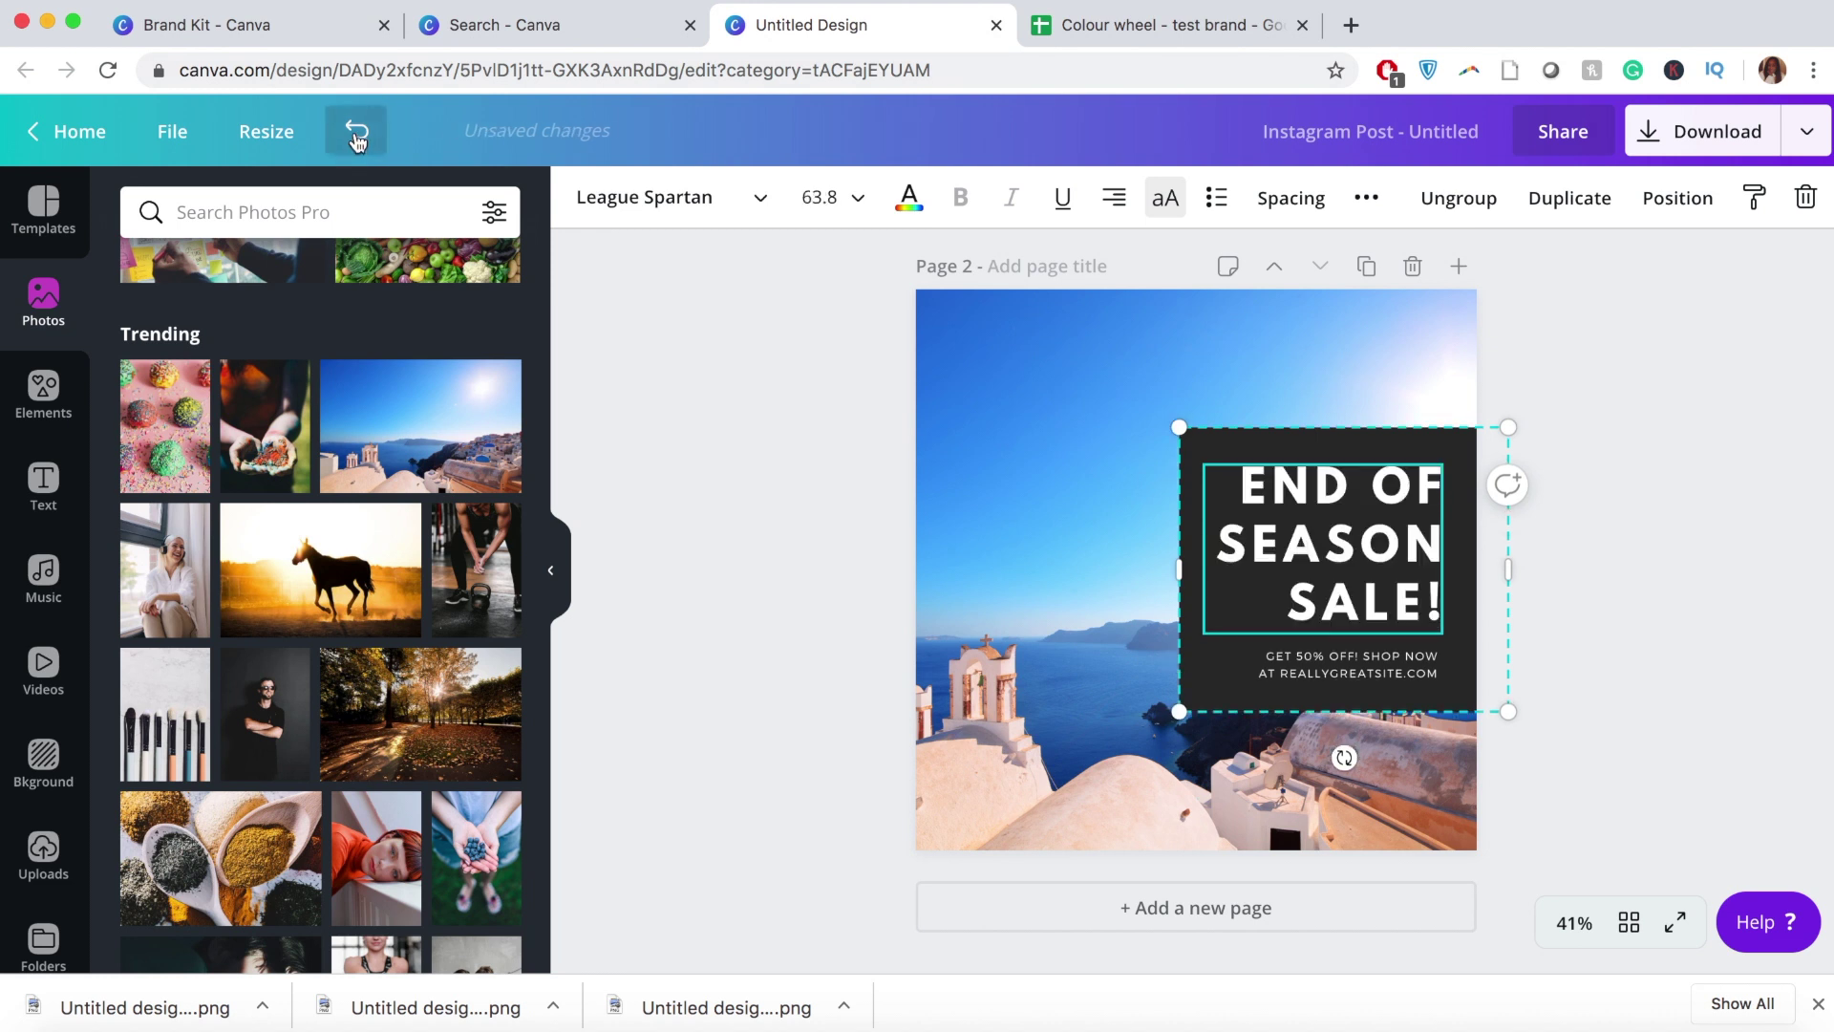
left_click(1601, 579)
Step: Replace the heading text on page 2 with "CHEAP FLIGHTS GOING FAST!"
left_click(1317, 493)
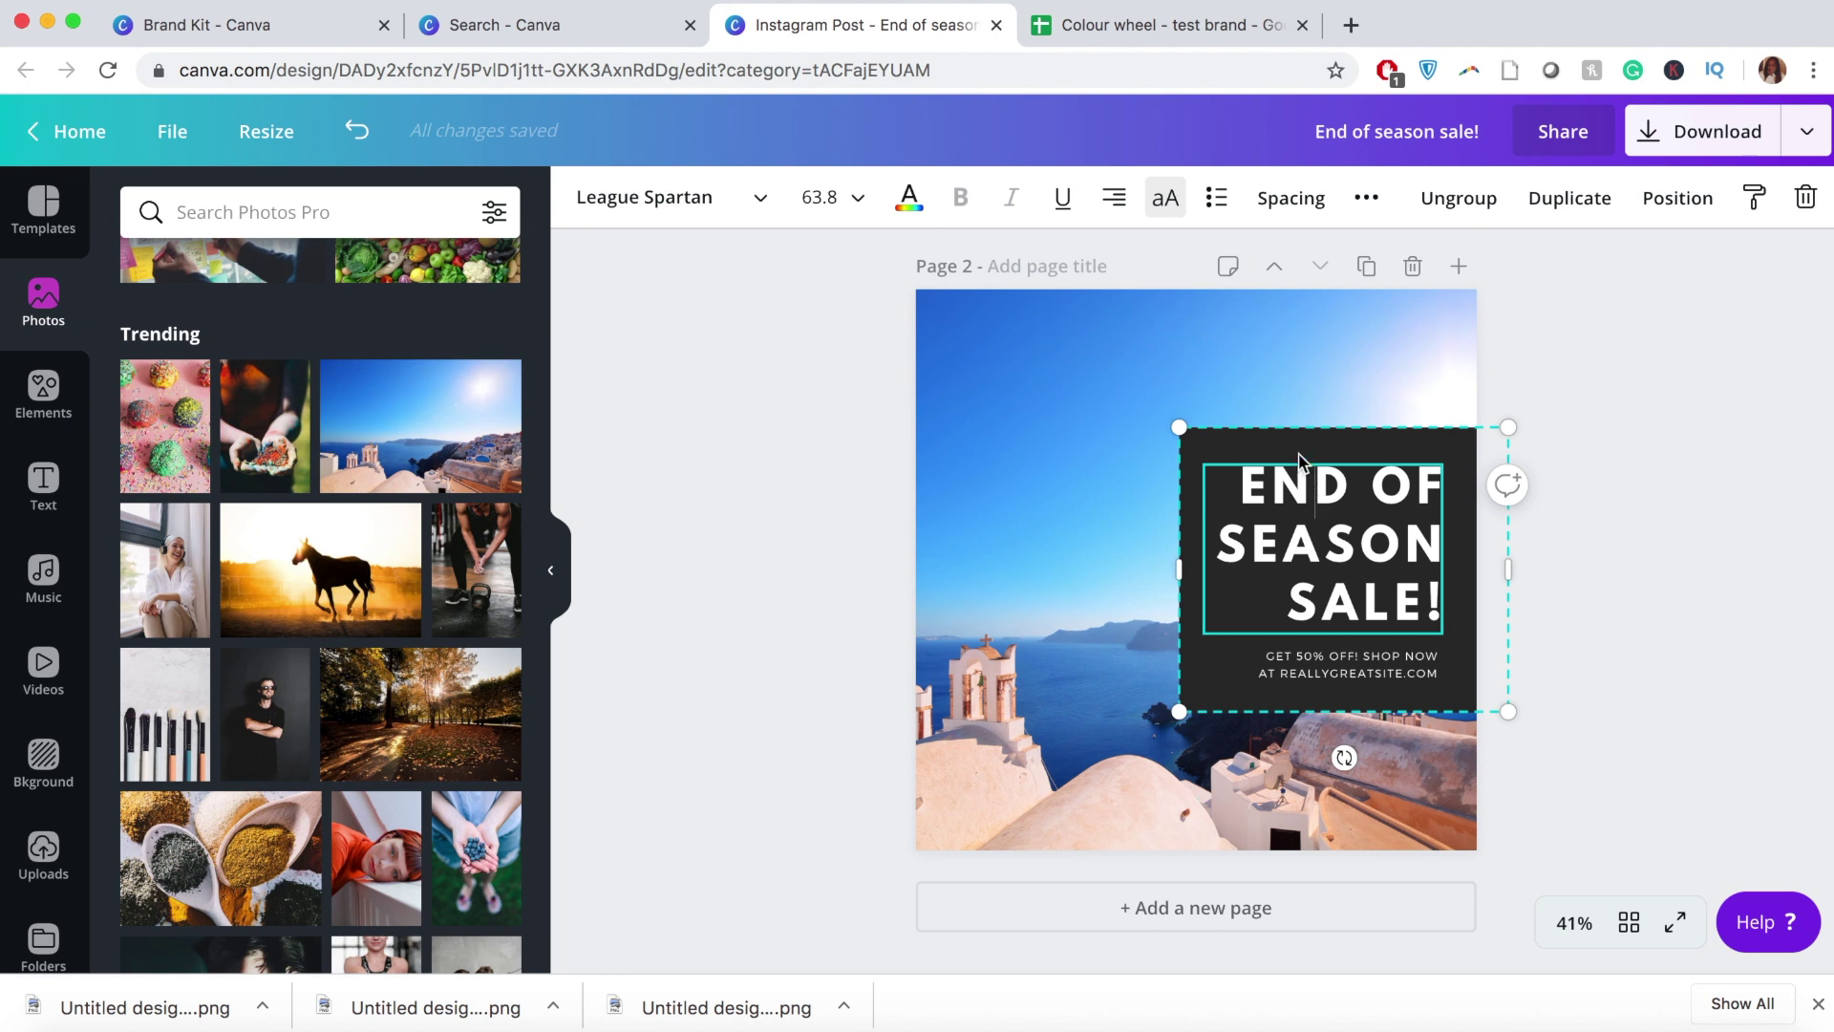
key("super+a")
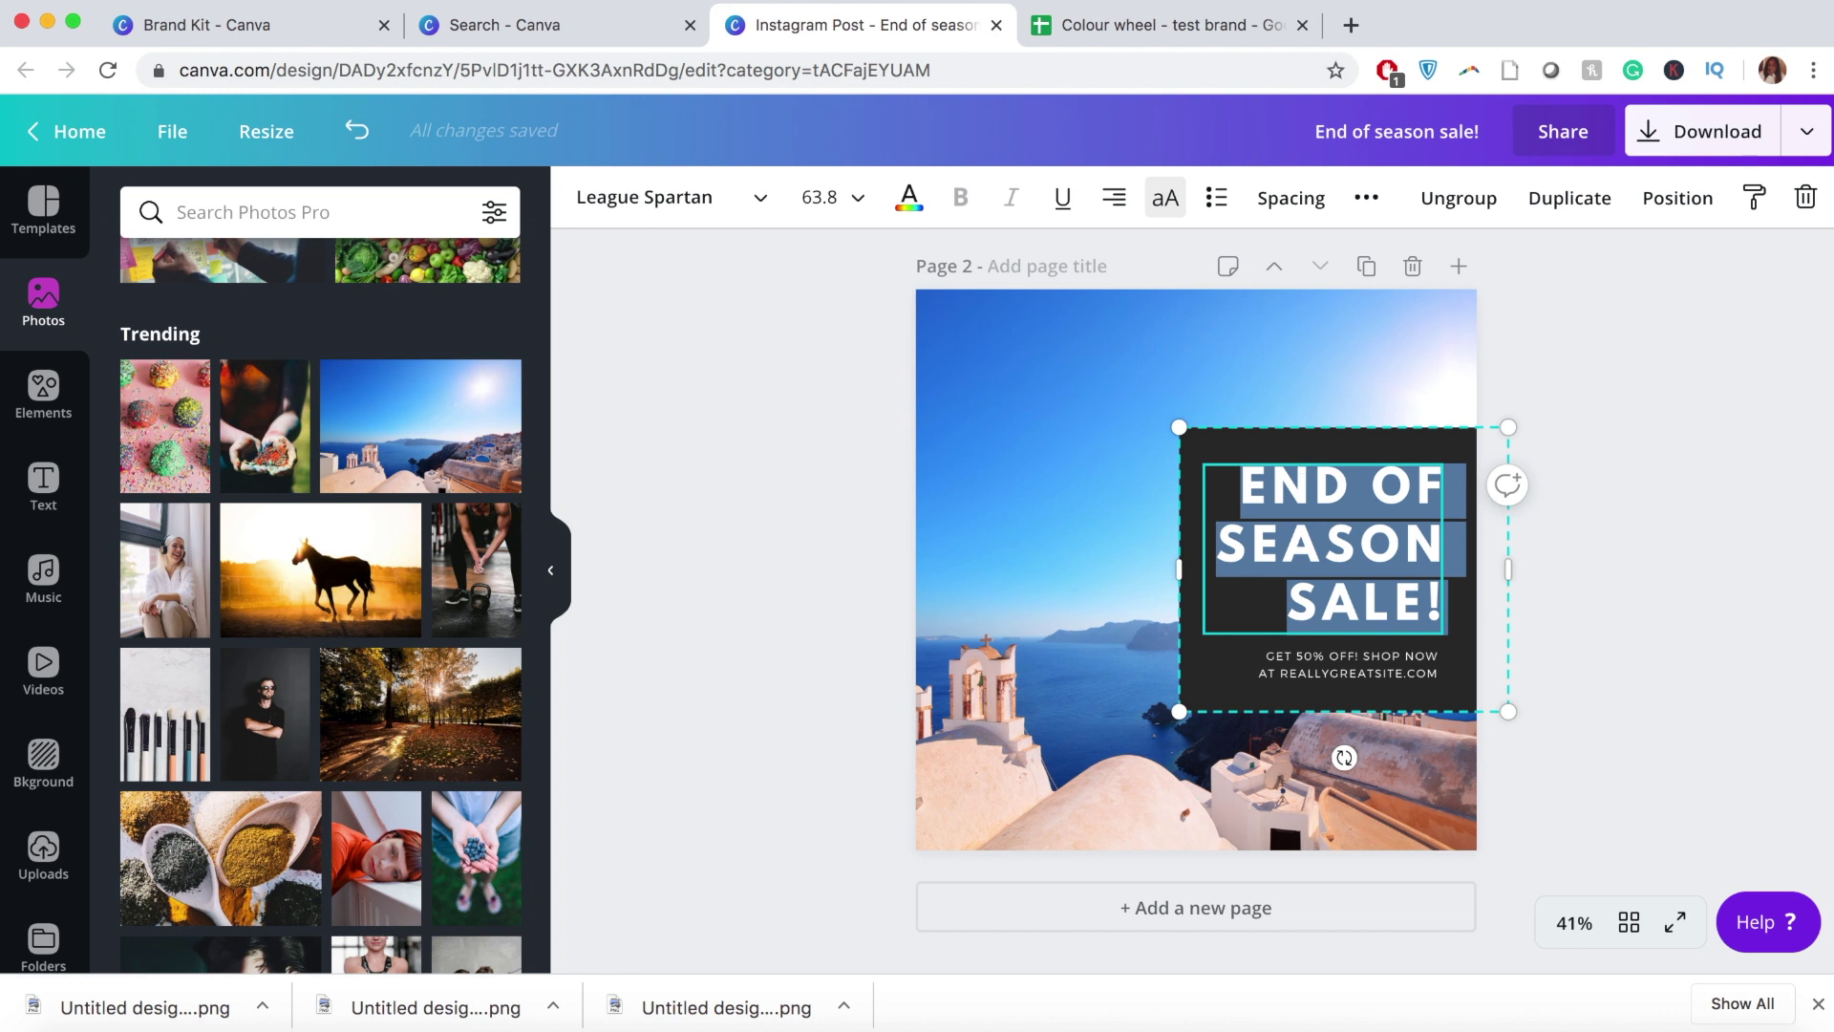
type("CHEAP FLIGHTS")
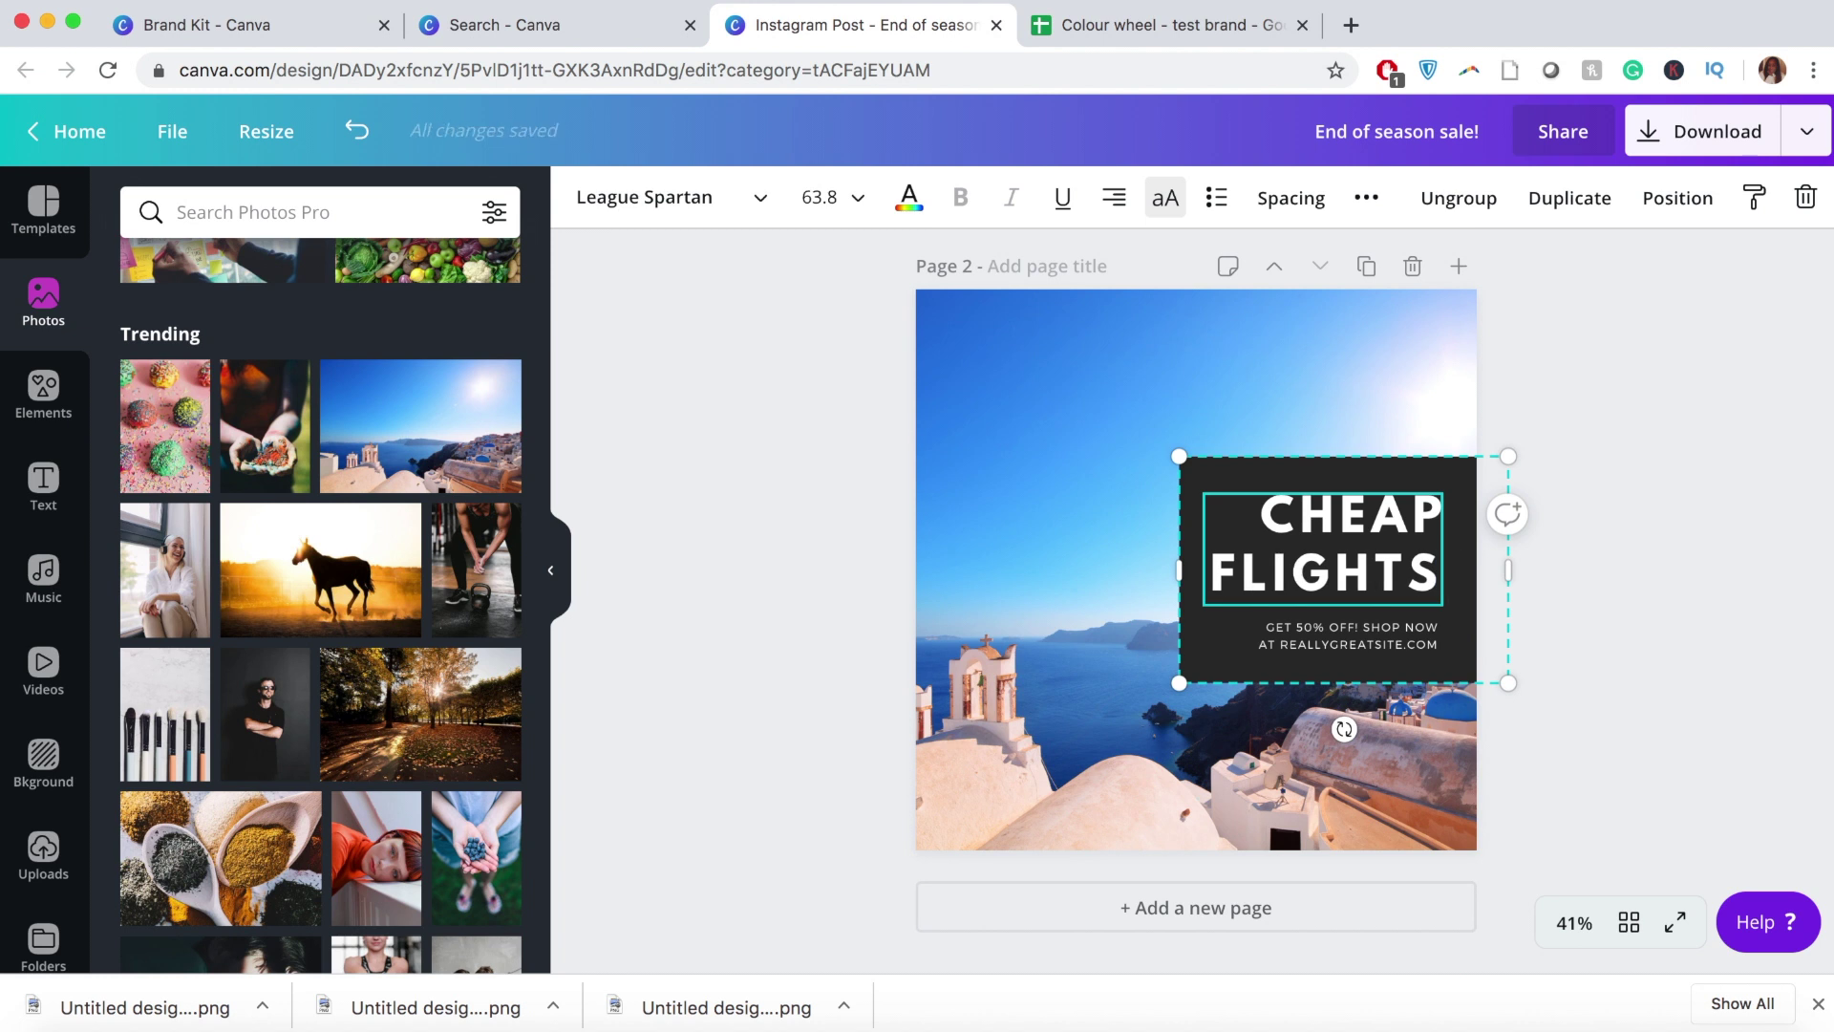
type(" GOING FAST")
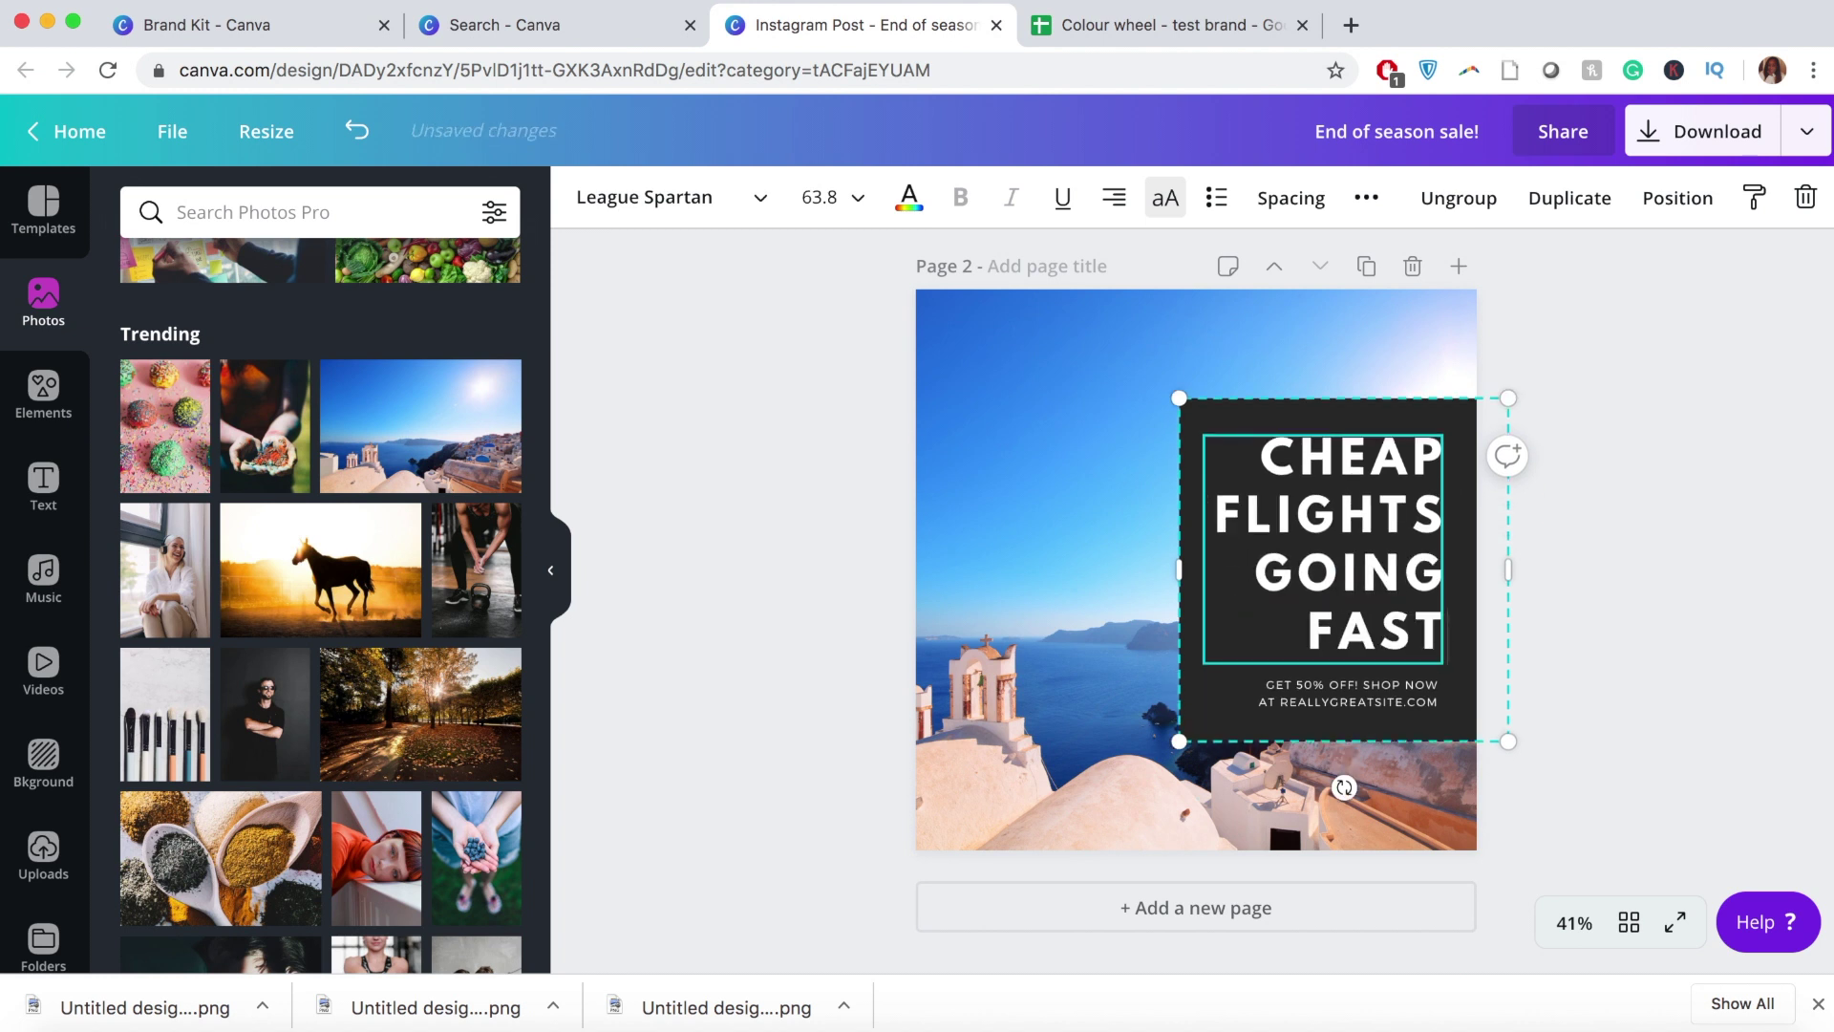
type("!")
Step: Replace the small text under the heading with "BOOK FLIGHTS TO MYKONOS GREECE TGIS WEEKEND FOR £150 RTN" and deselect it
left_click(1316, 684)
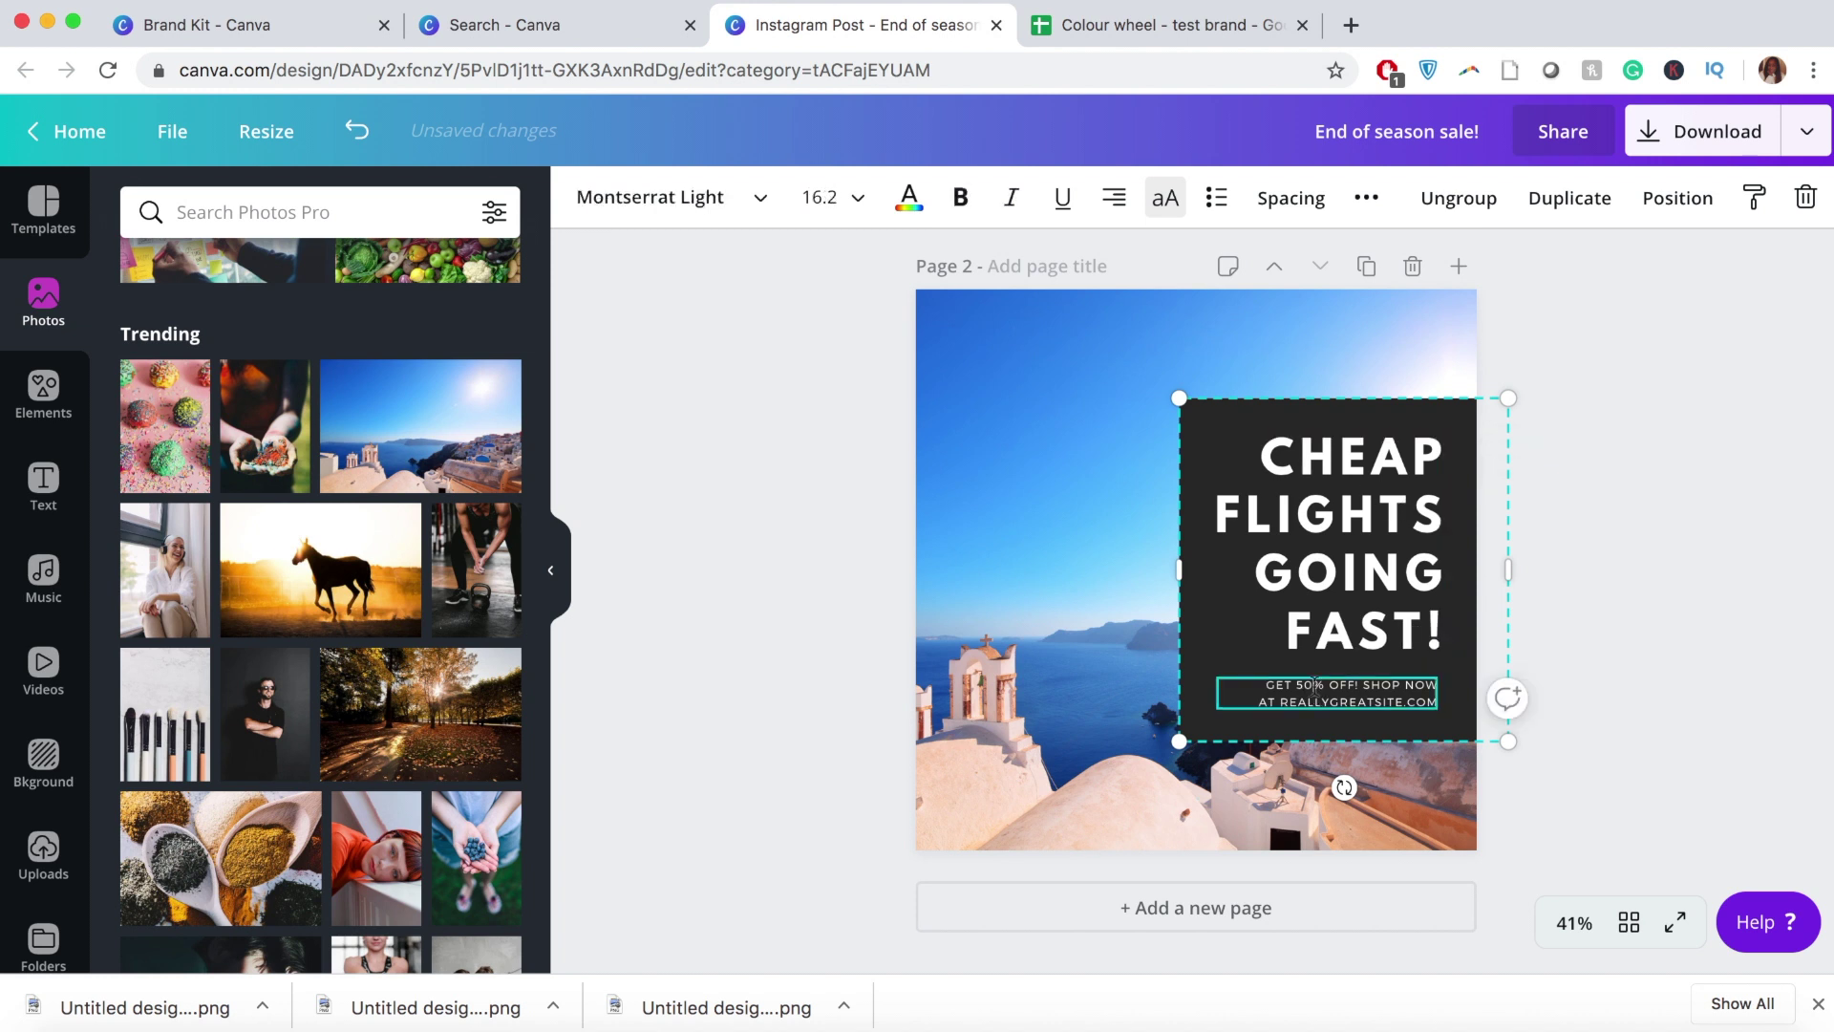
left_click(1315, 684)
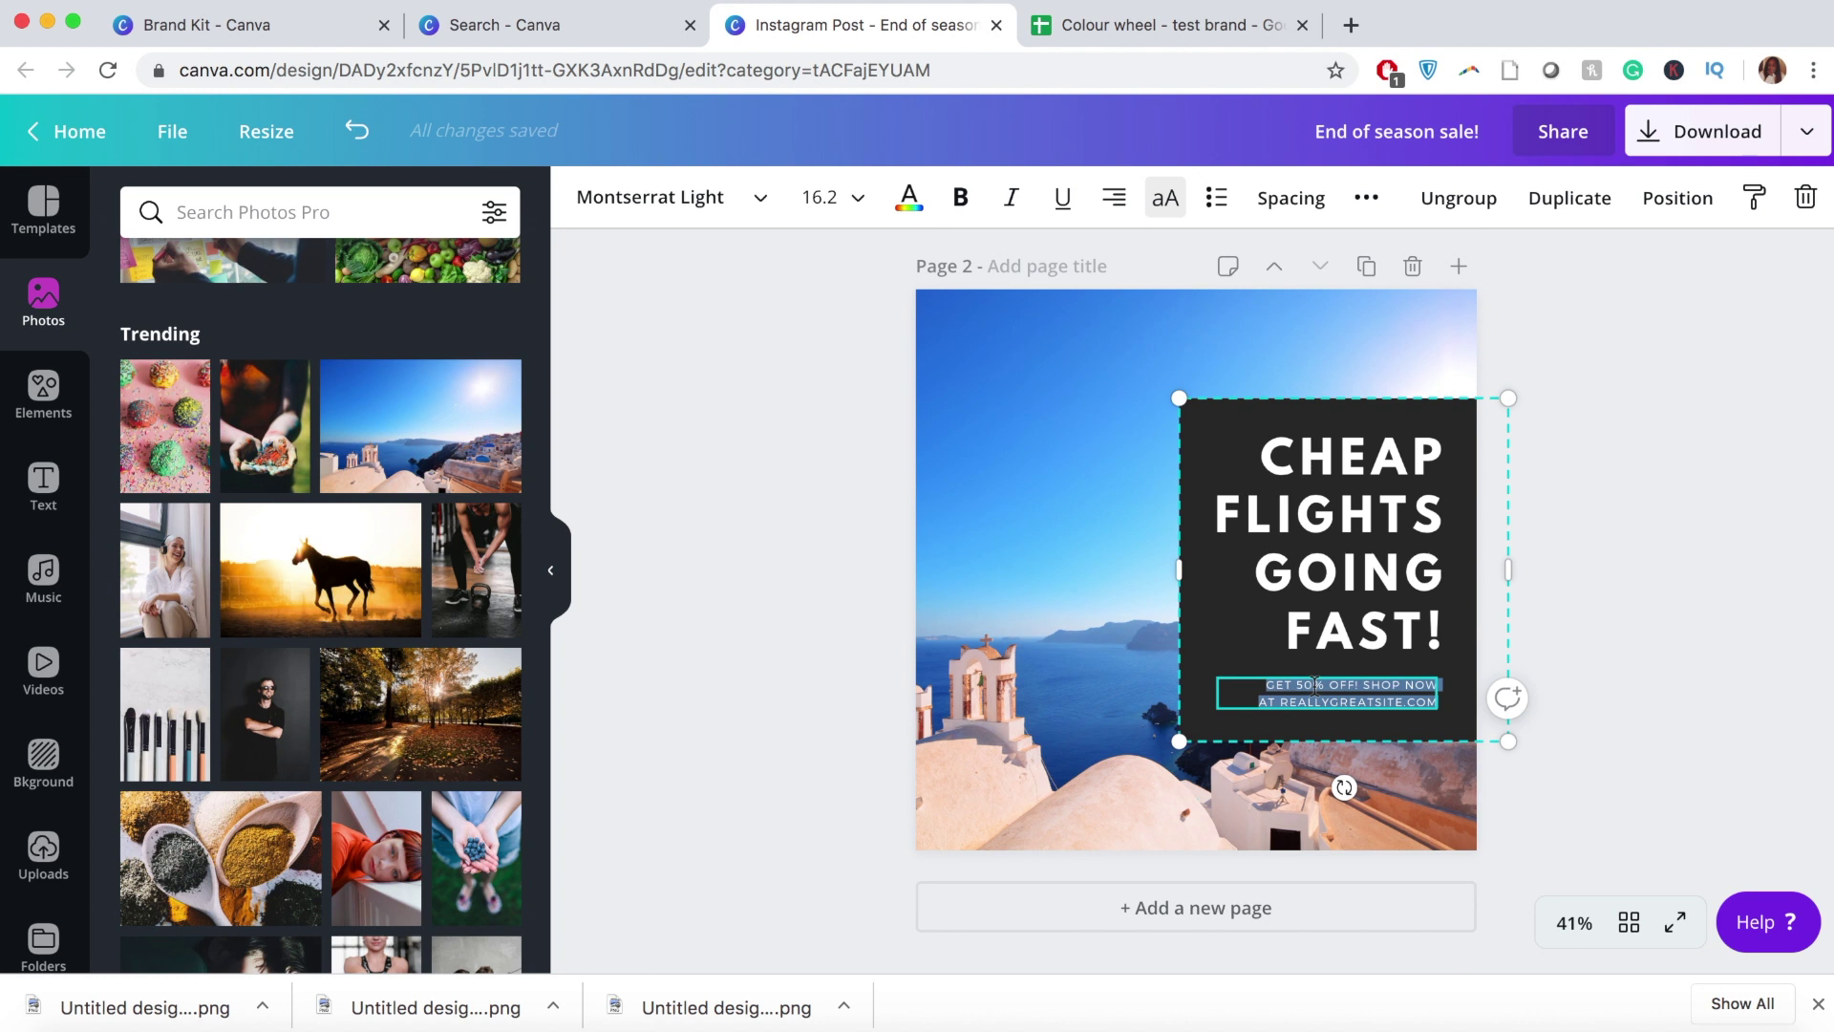
key("BackSpace")
type("BOOK F")
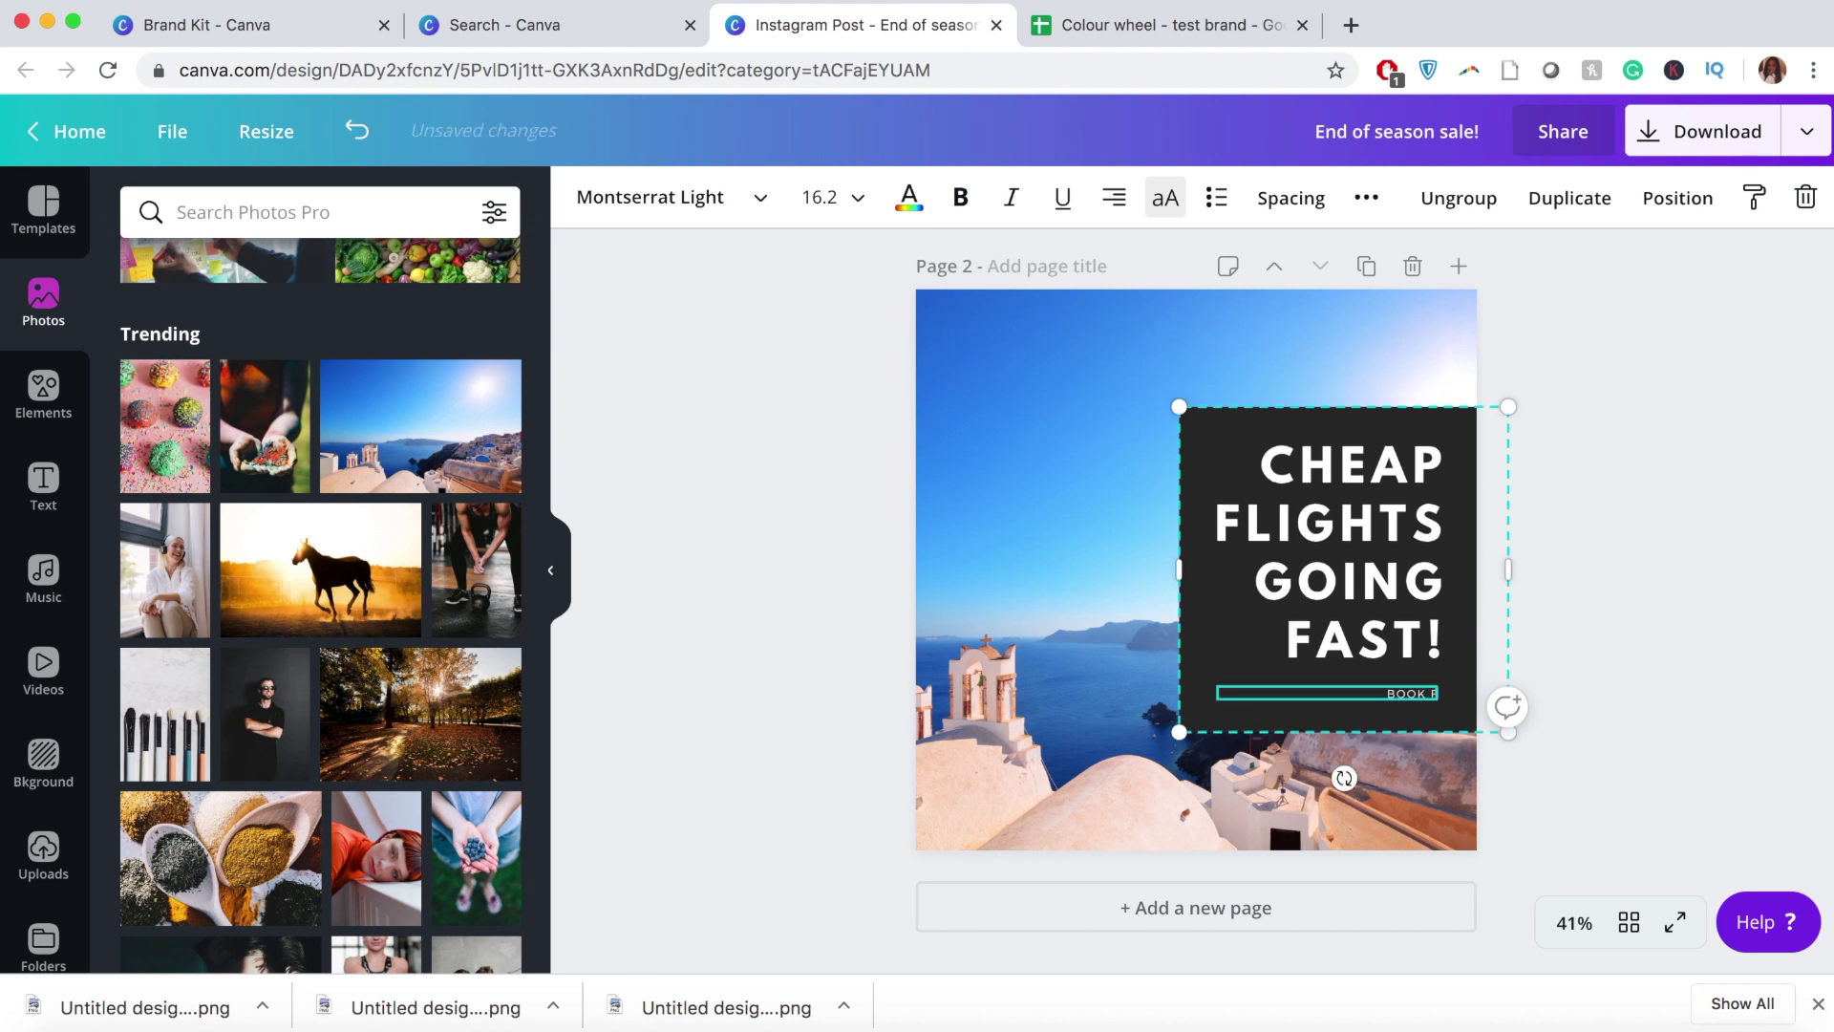
type("LIGHTS TO MY")
type("OKON")
key("BackSpace")
key("BackSpace")
key("BackSpace")
key("BackSpace")
type("KONOS GREC")
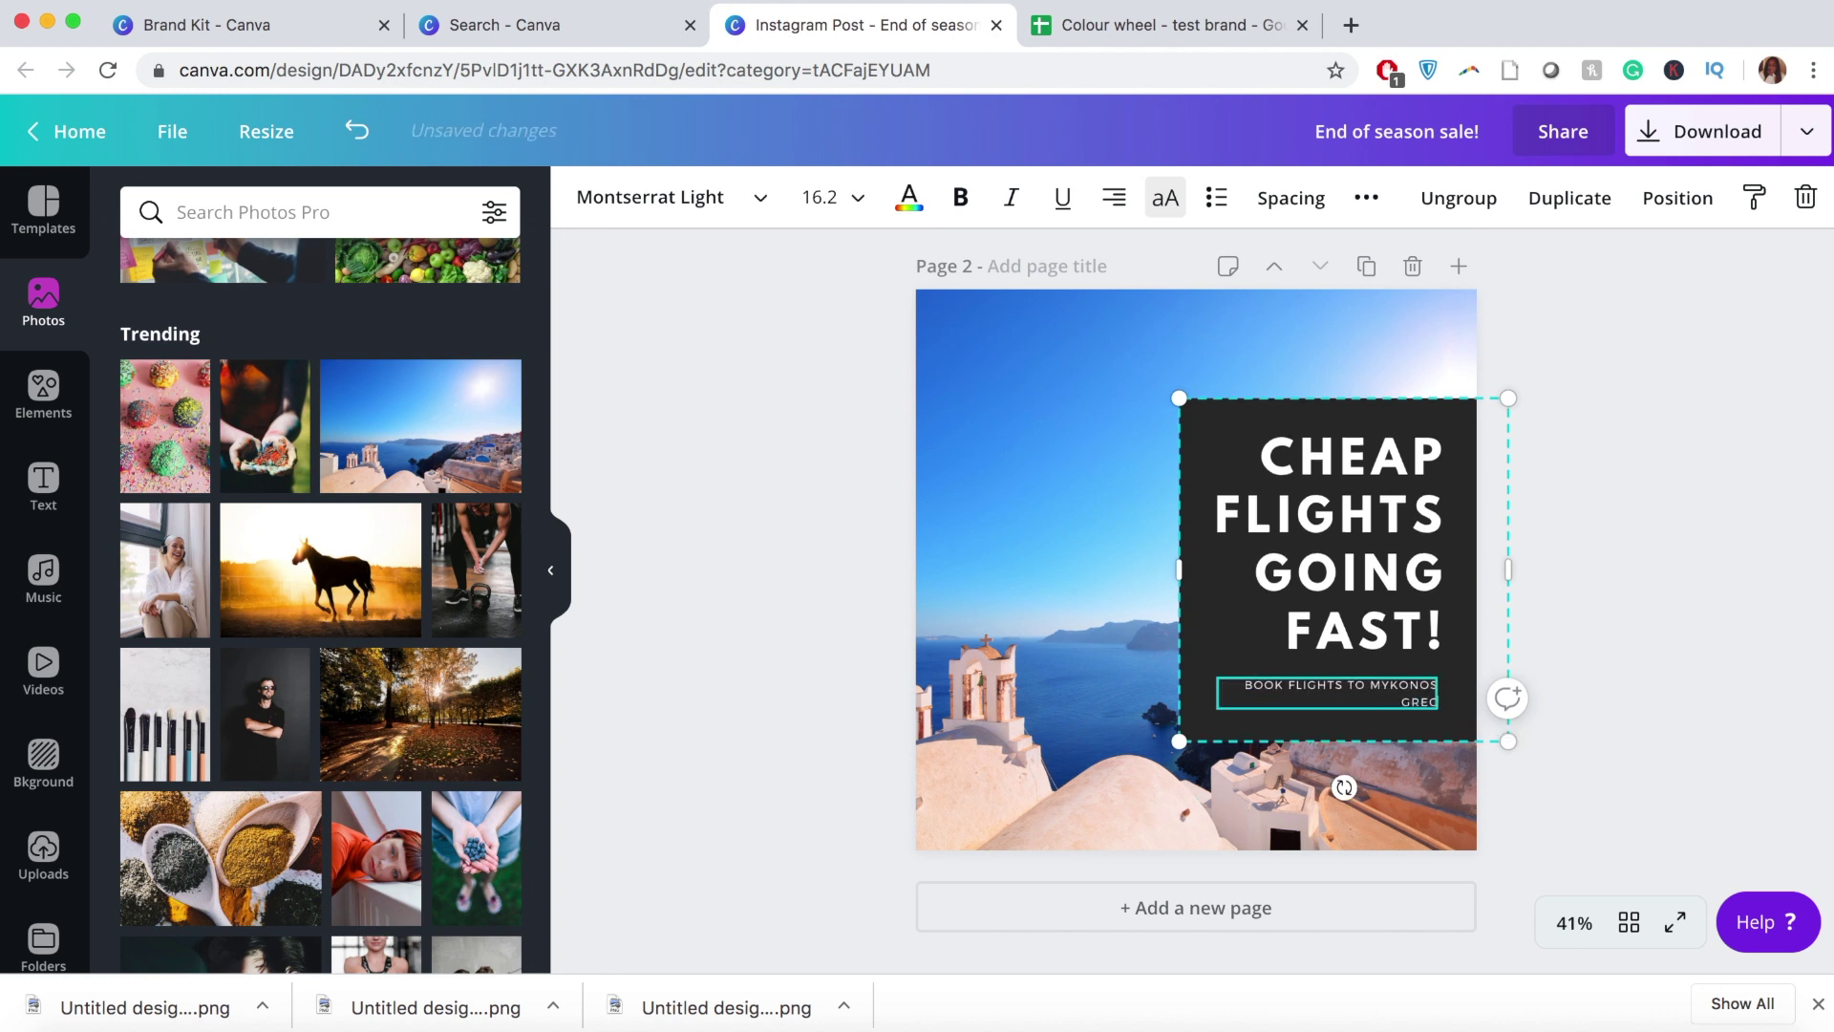
type("EE TO")
type("IS WEEKEND")
type(" FOR")
type(" £")
type("1")
type("50 RTN")
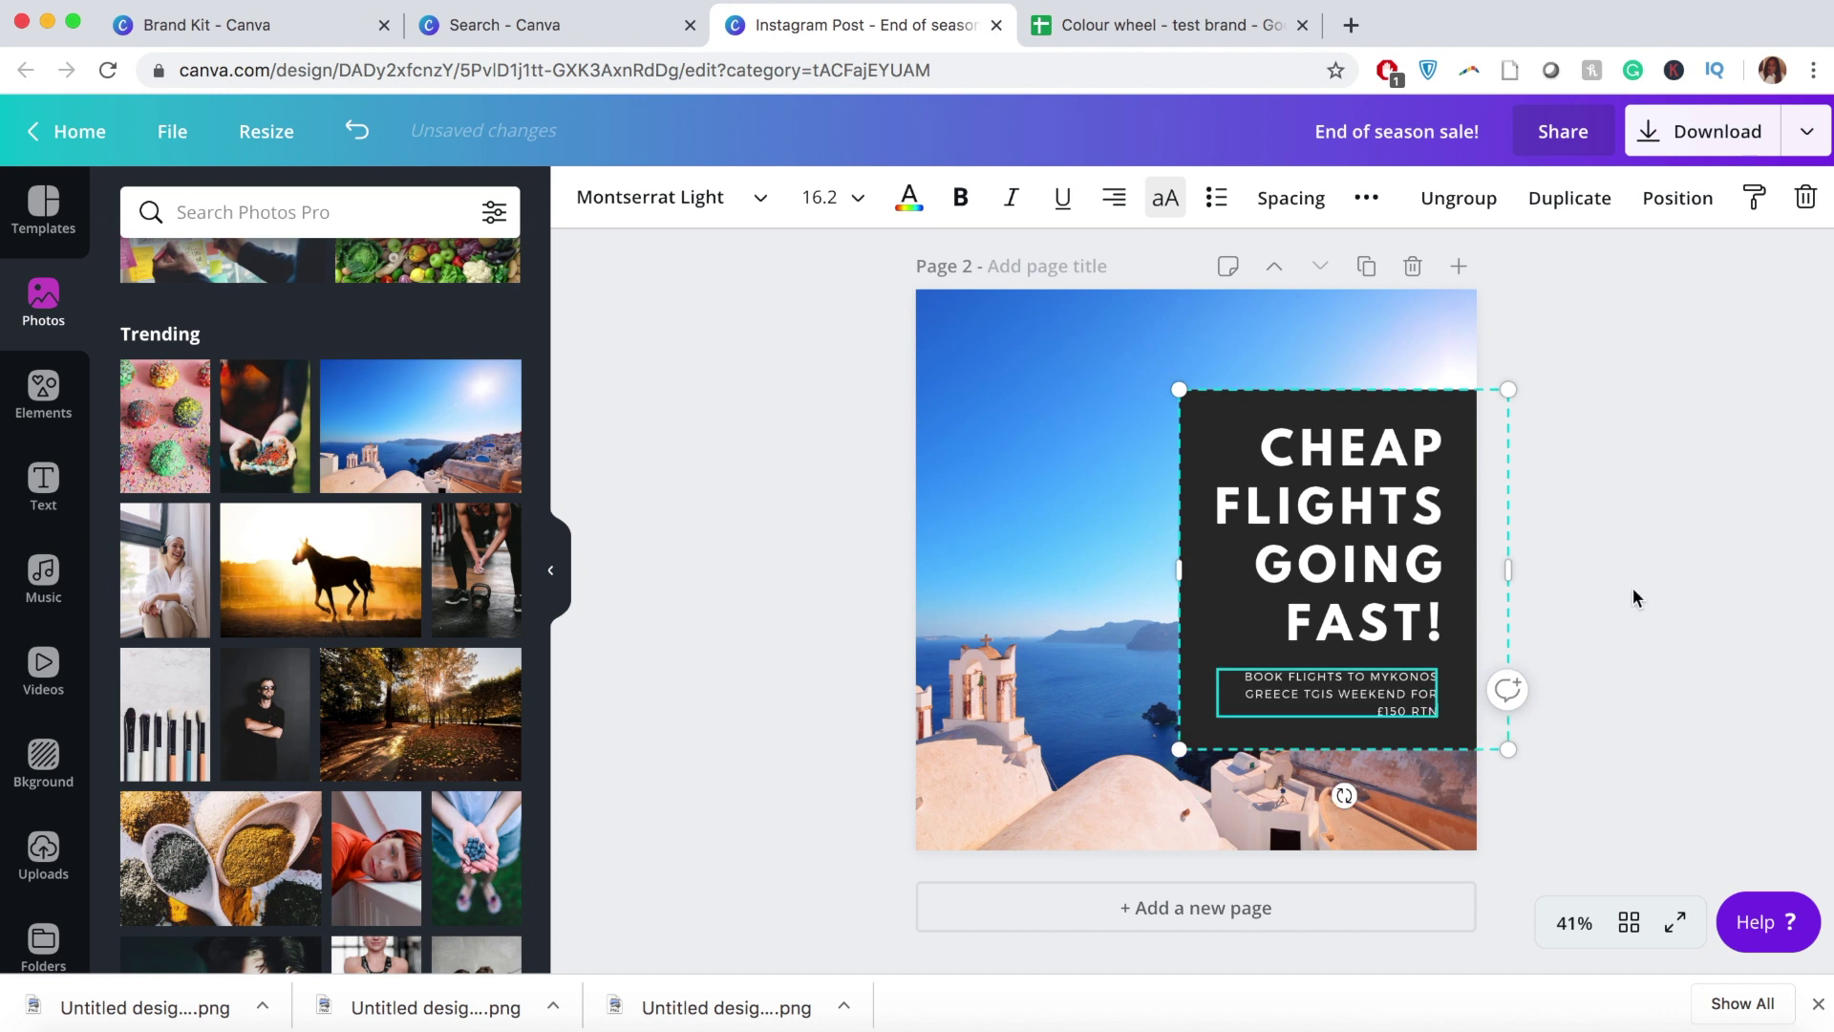
left_click(1791, 538)
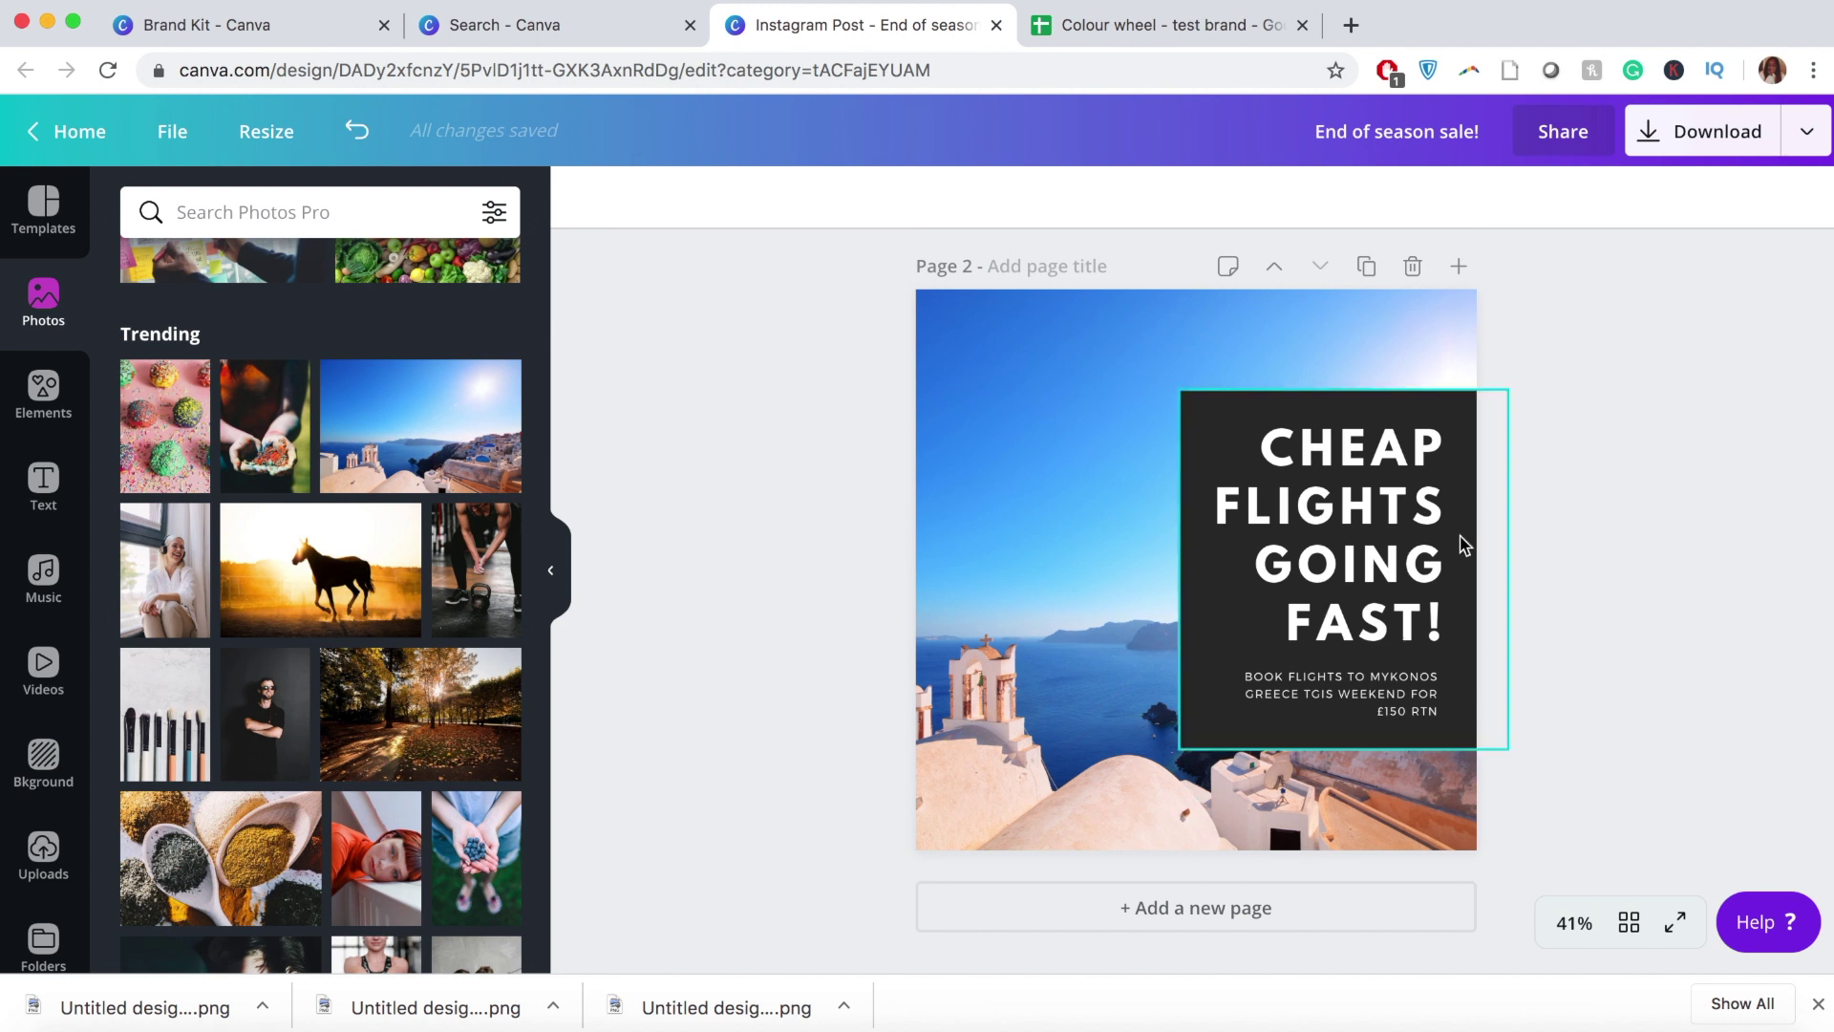
Step: Try the small flight-offer text without all caps, switch it back to uppercase and deselect it
left_click(1217, 650)
left_click(1280, 677)
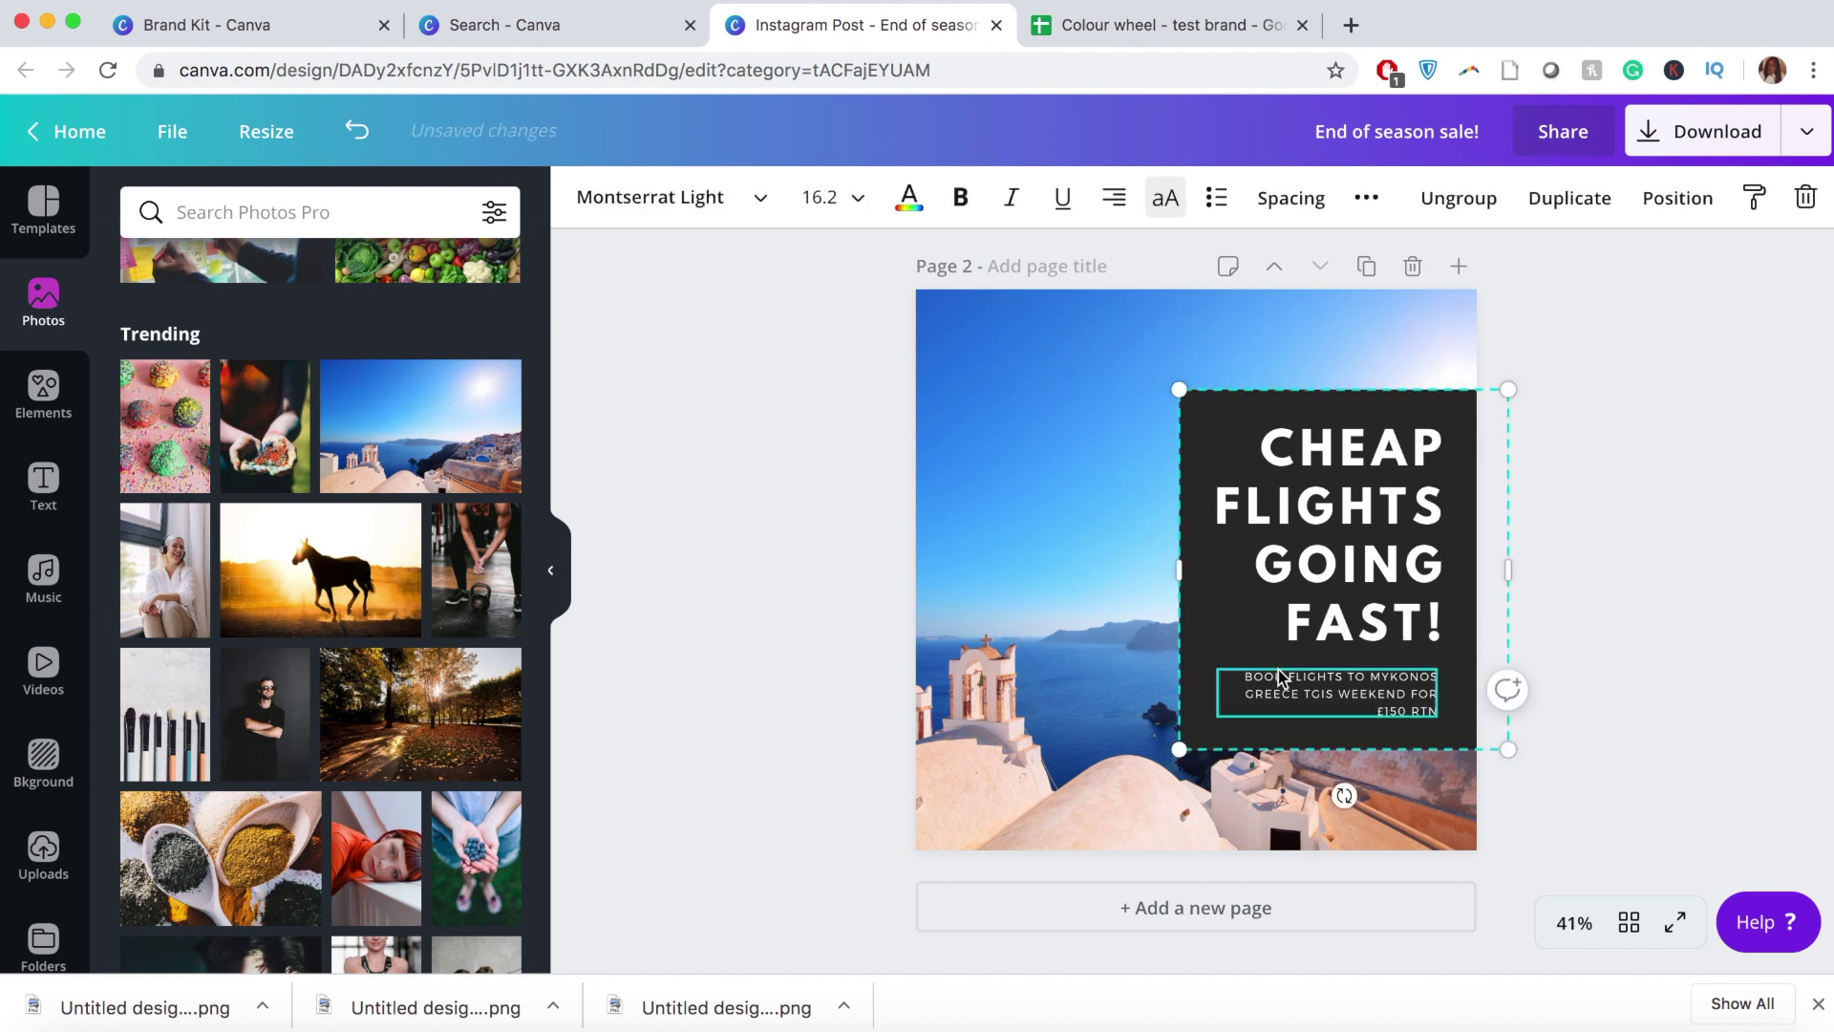
left_click(1167, 202)
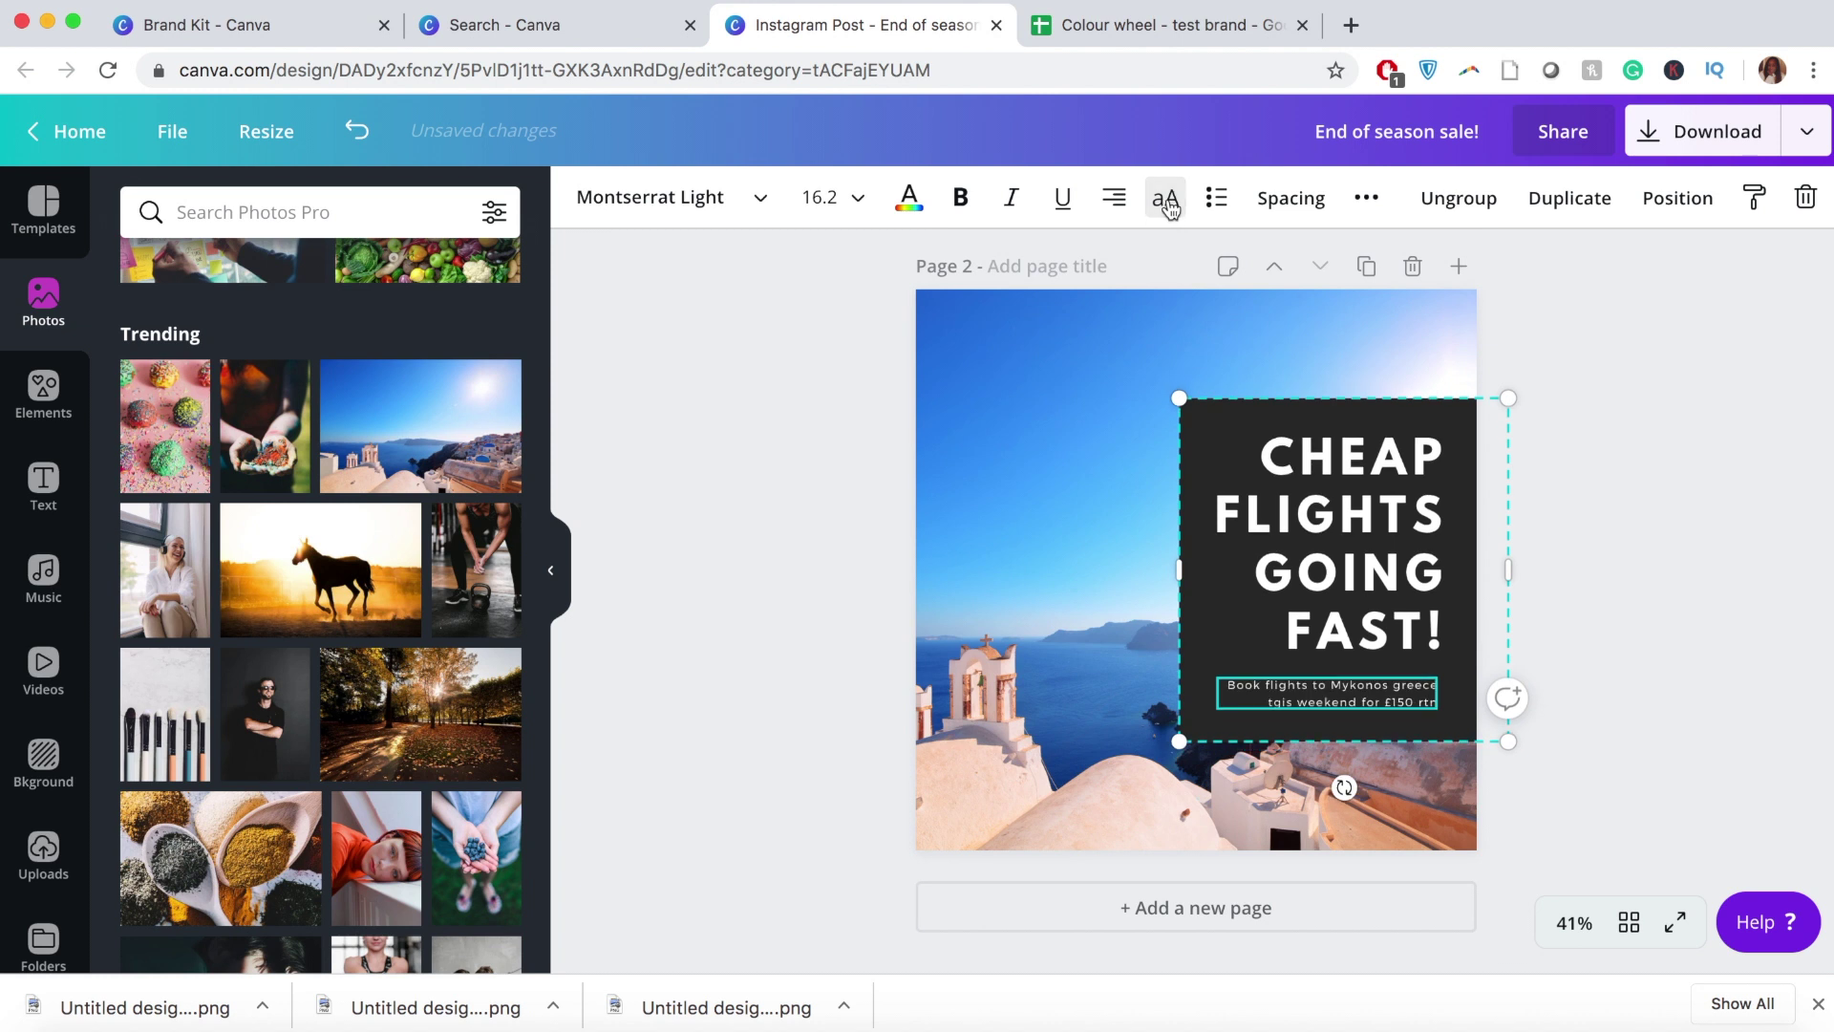
left_click(1168, 202)
left_click(1167, 202)
left_click(1167, 203)
left_click(1706, 573)
Step: Recolour the dark box behind the text with the light yellow from the Test colour palette
left_click(1217, 578)
left_click(1199, 592)
left_click(1196, 696)
left_click(586, 197)
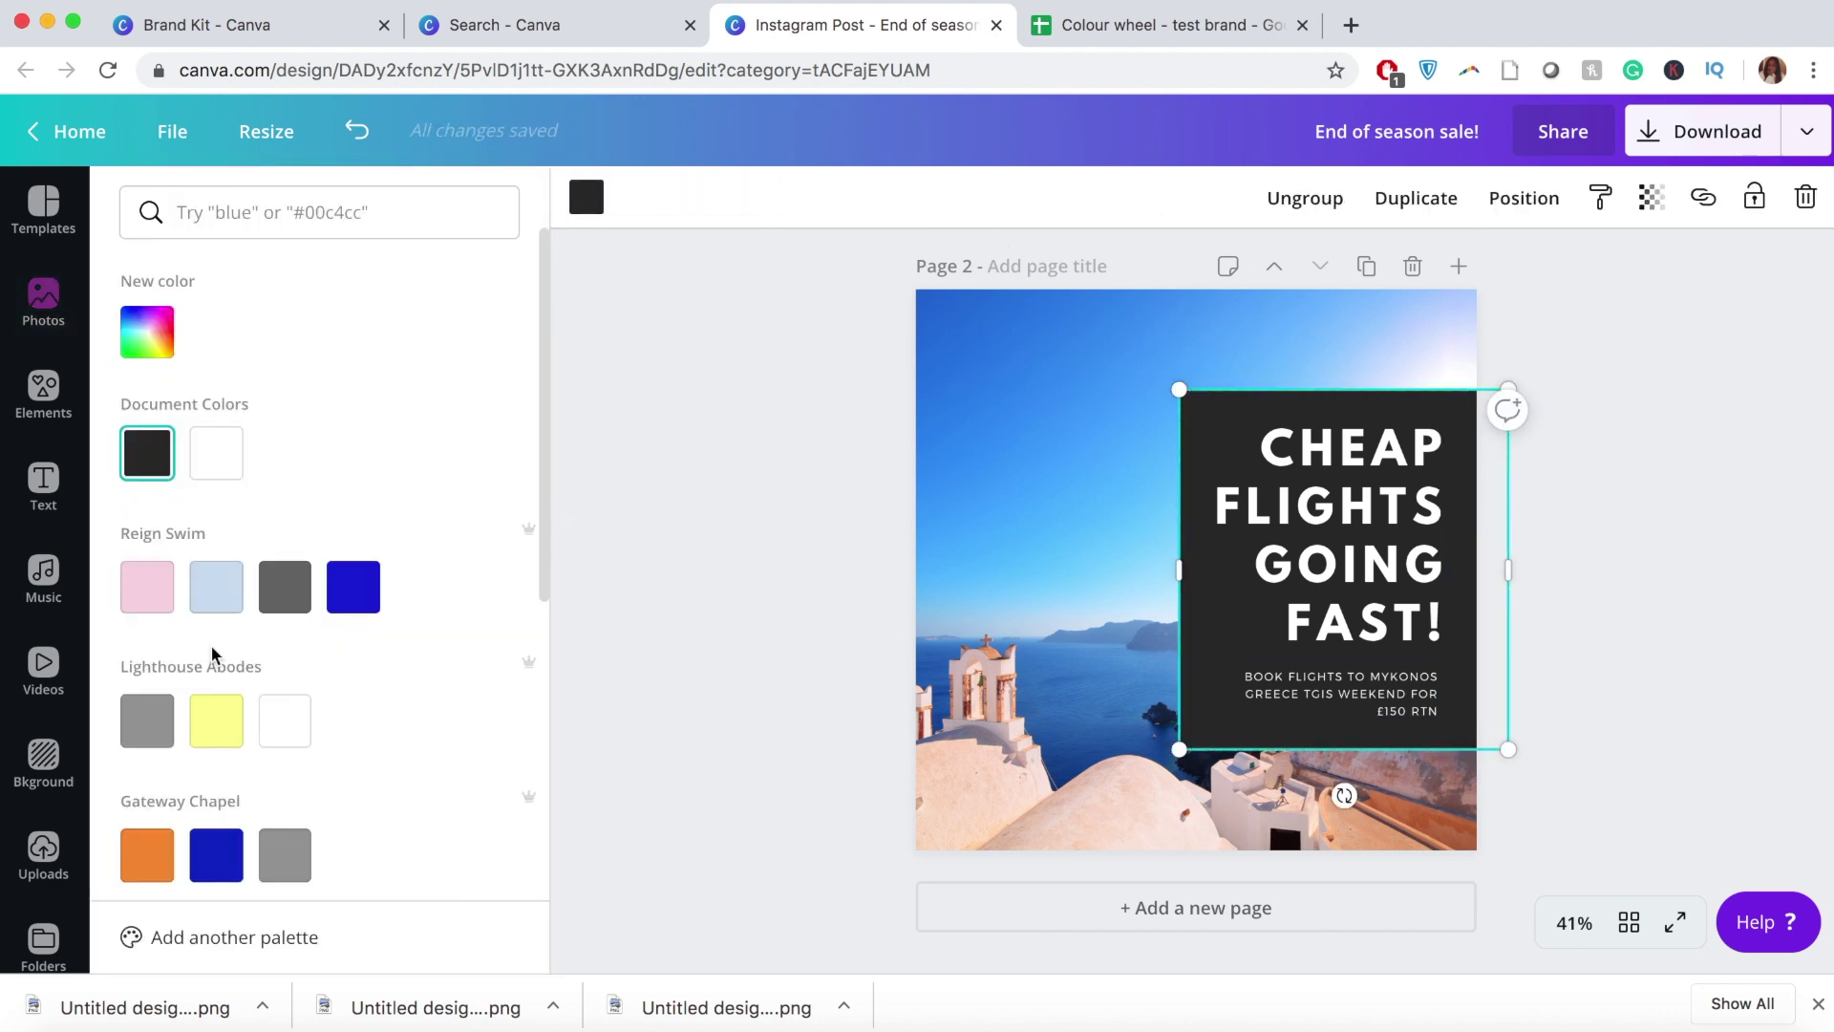
scroll(208, 812, "down", 2)
scroll(208, 812, "down", 2)
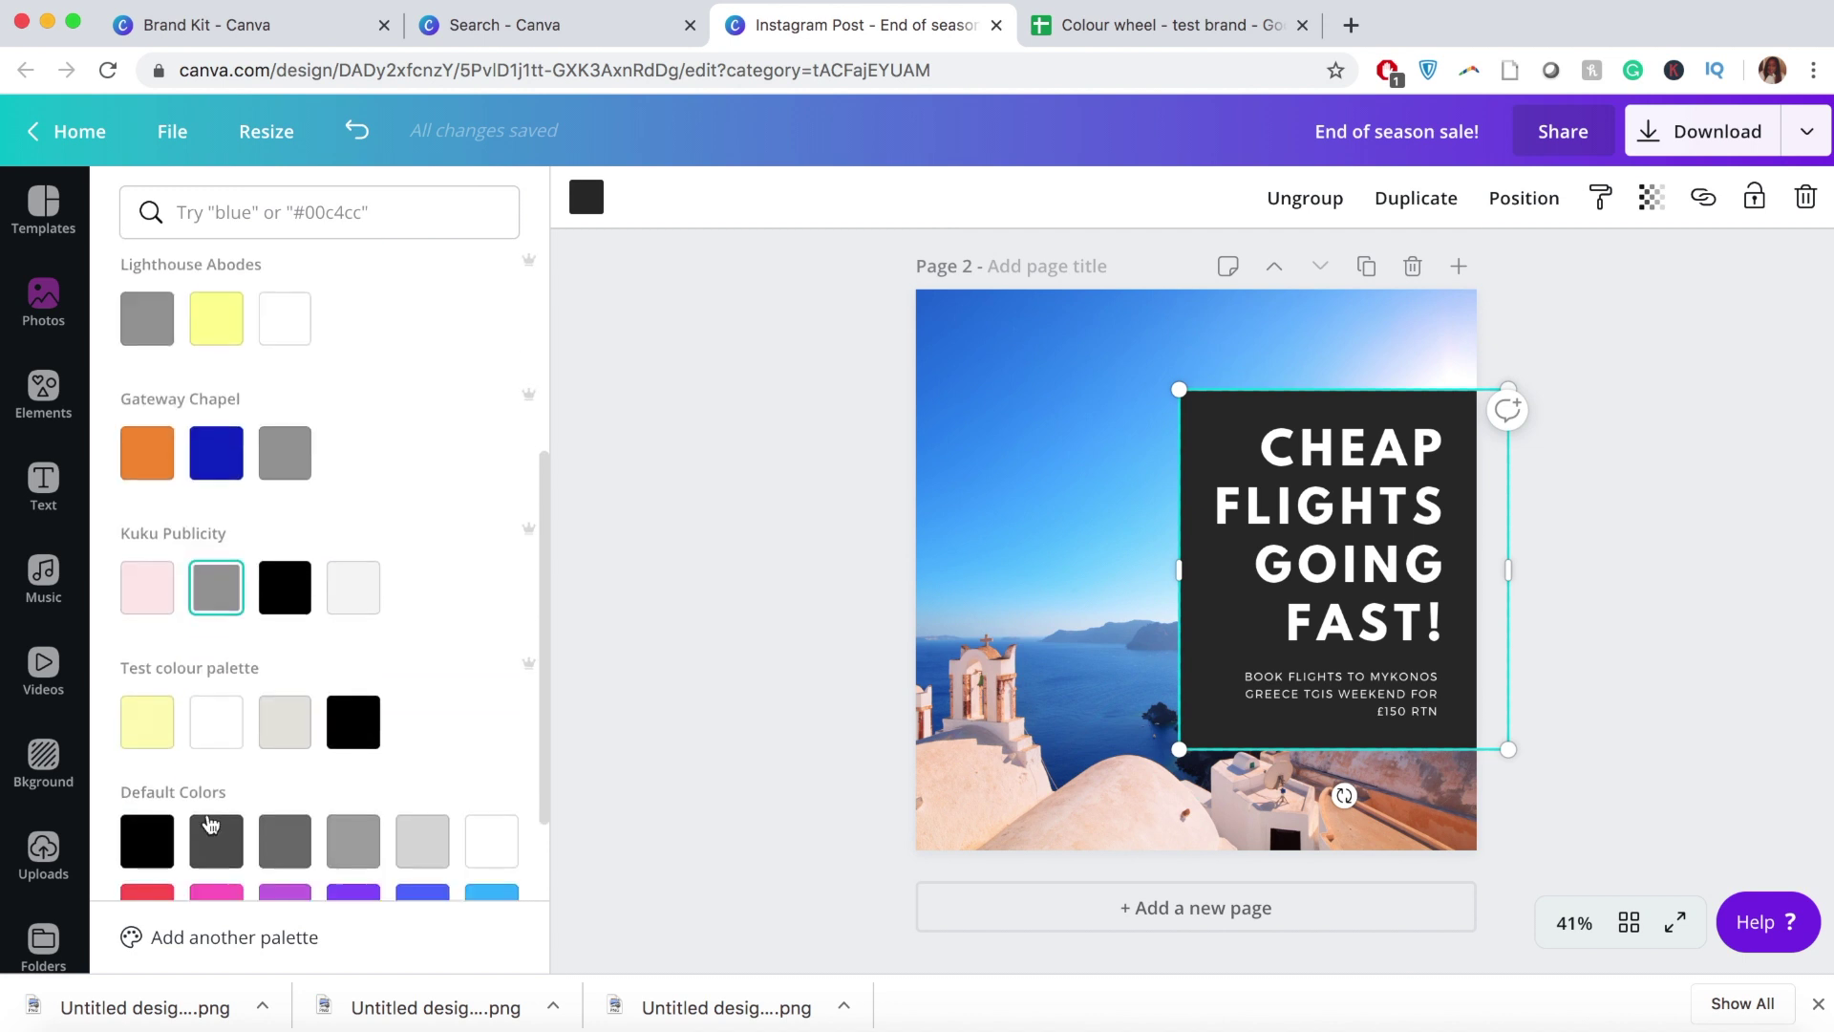
left_click(168, 728)
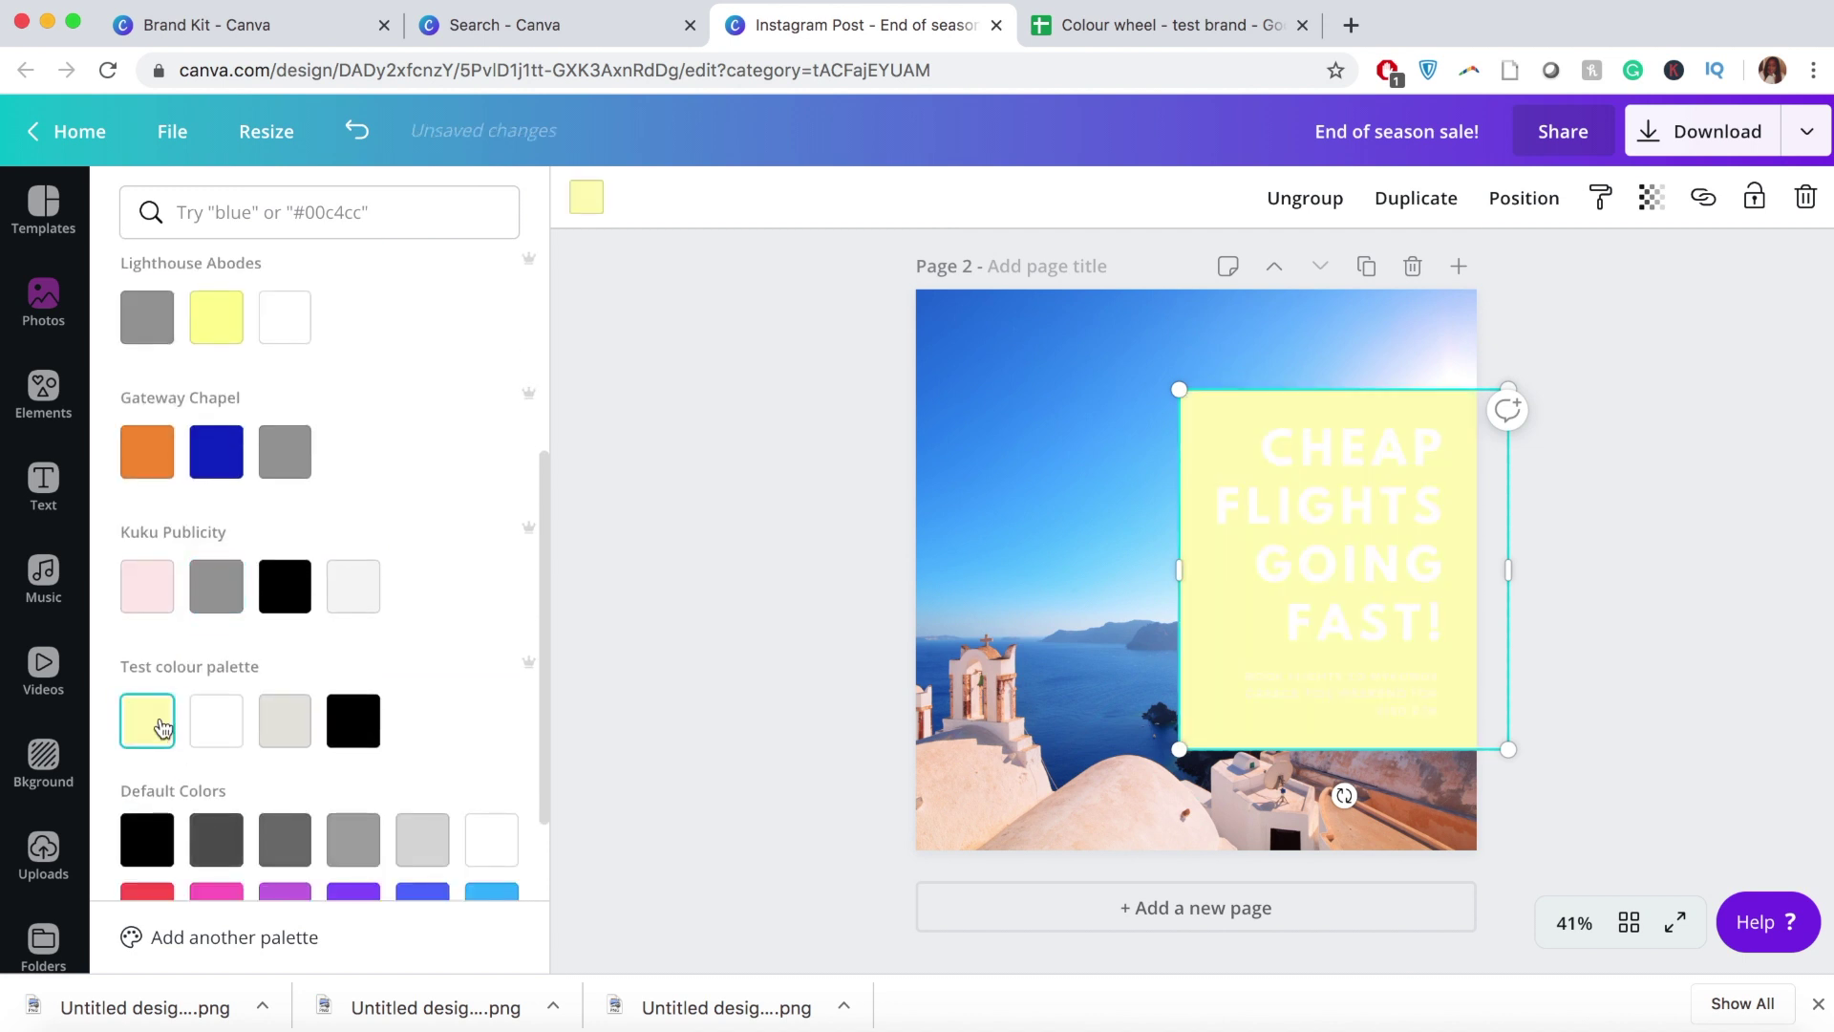
Step: Change the CHEAP FLIGHTS GOING FAST! heading to the black from the Test colour palette
left_click(1314, 558)
left_click(1267, 418)
left_click(1386, 529)
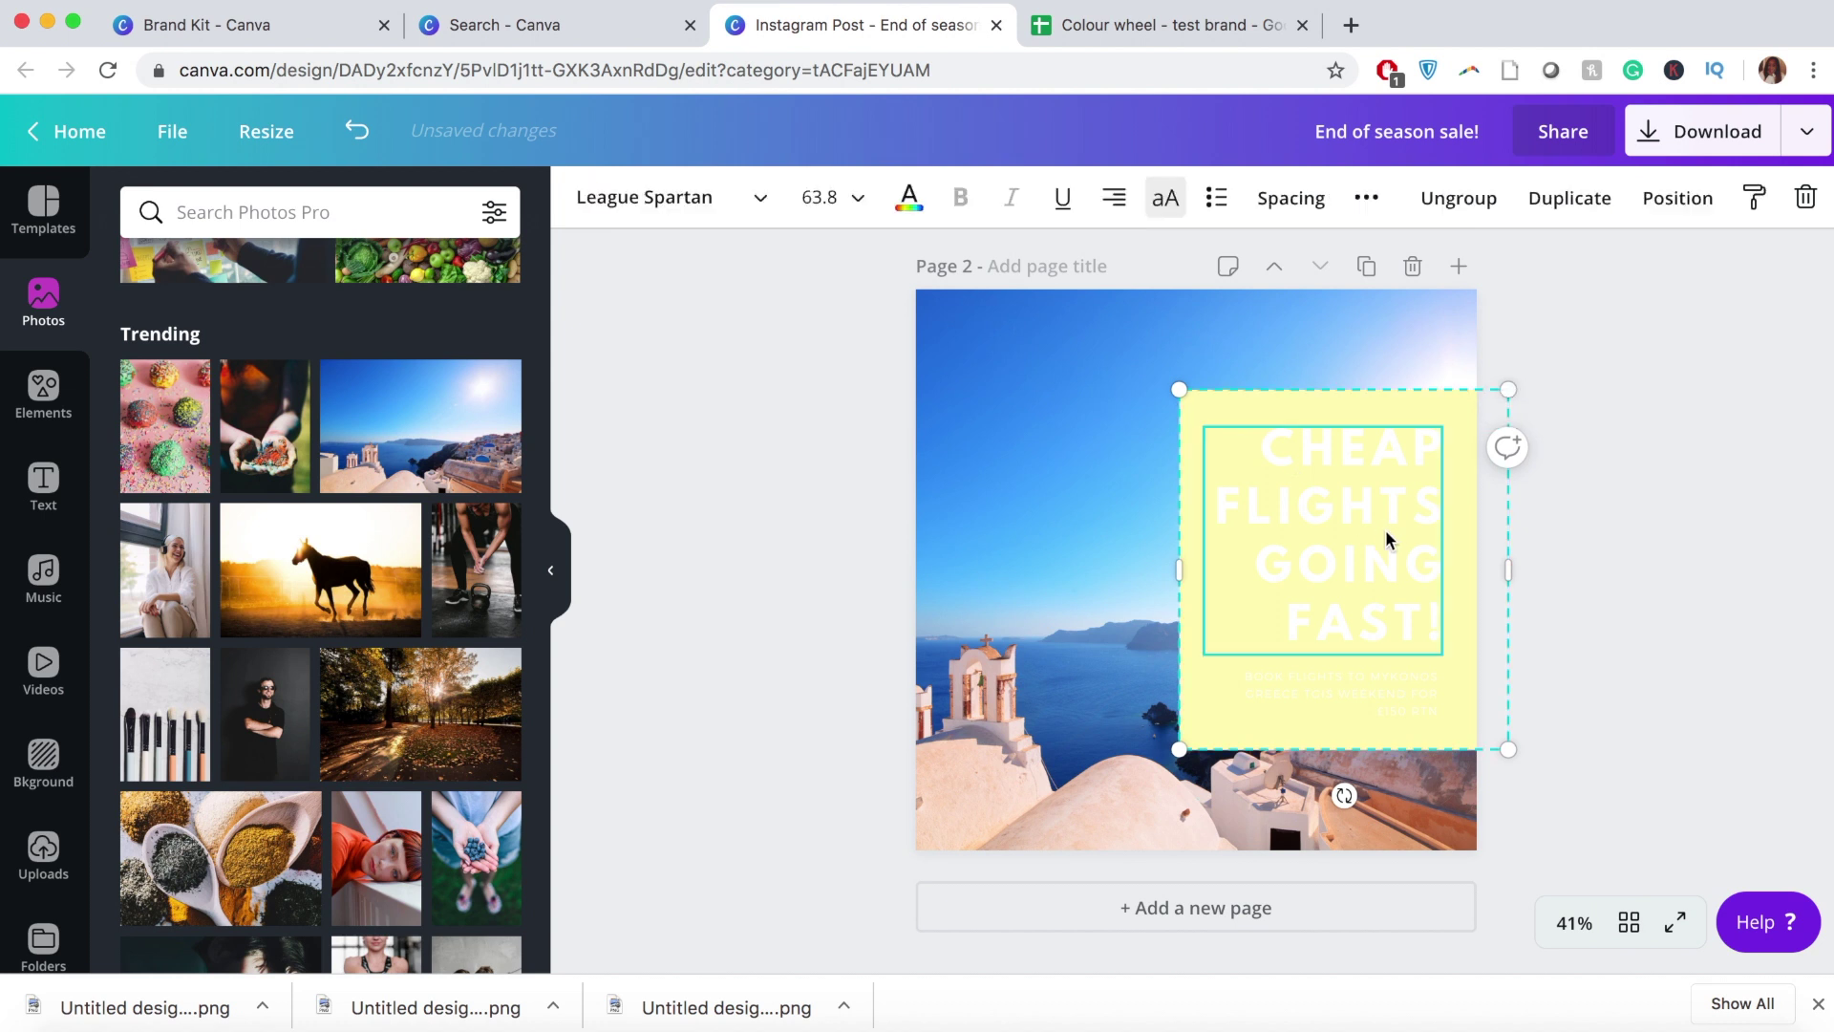
left_click(1385, 529)
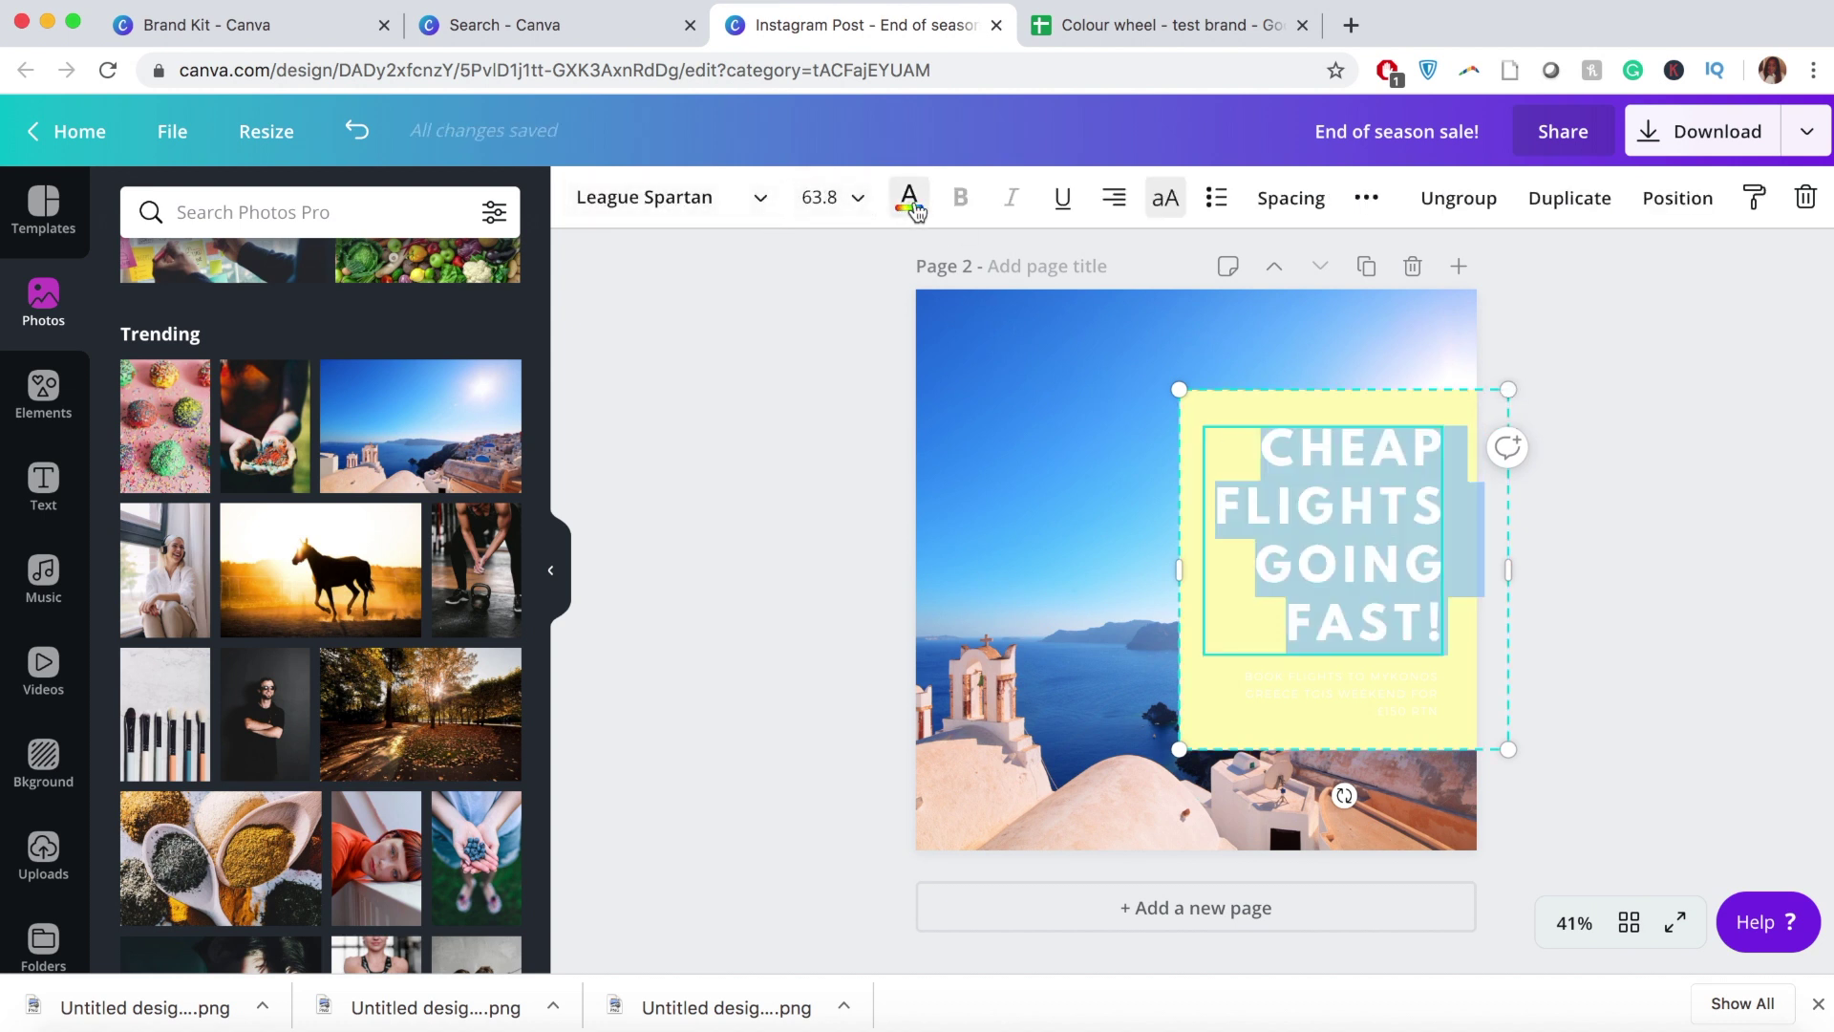
left_click(909, 198)
scroll(324, 573, "down", 5)
left_click(349, 817)
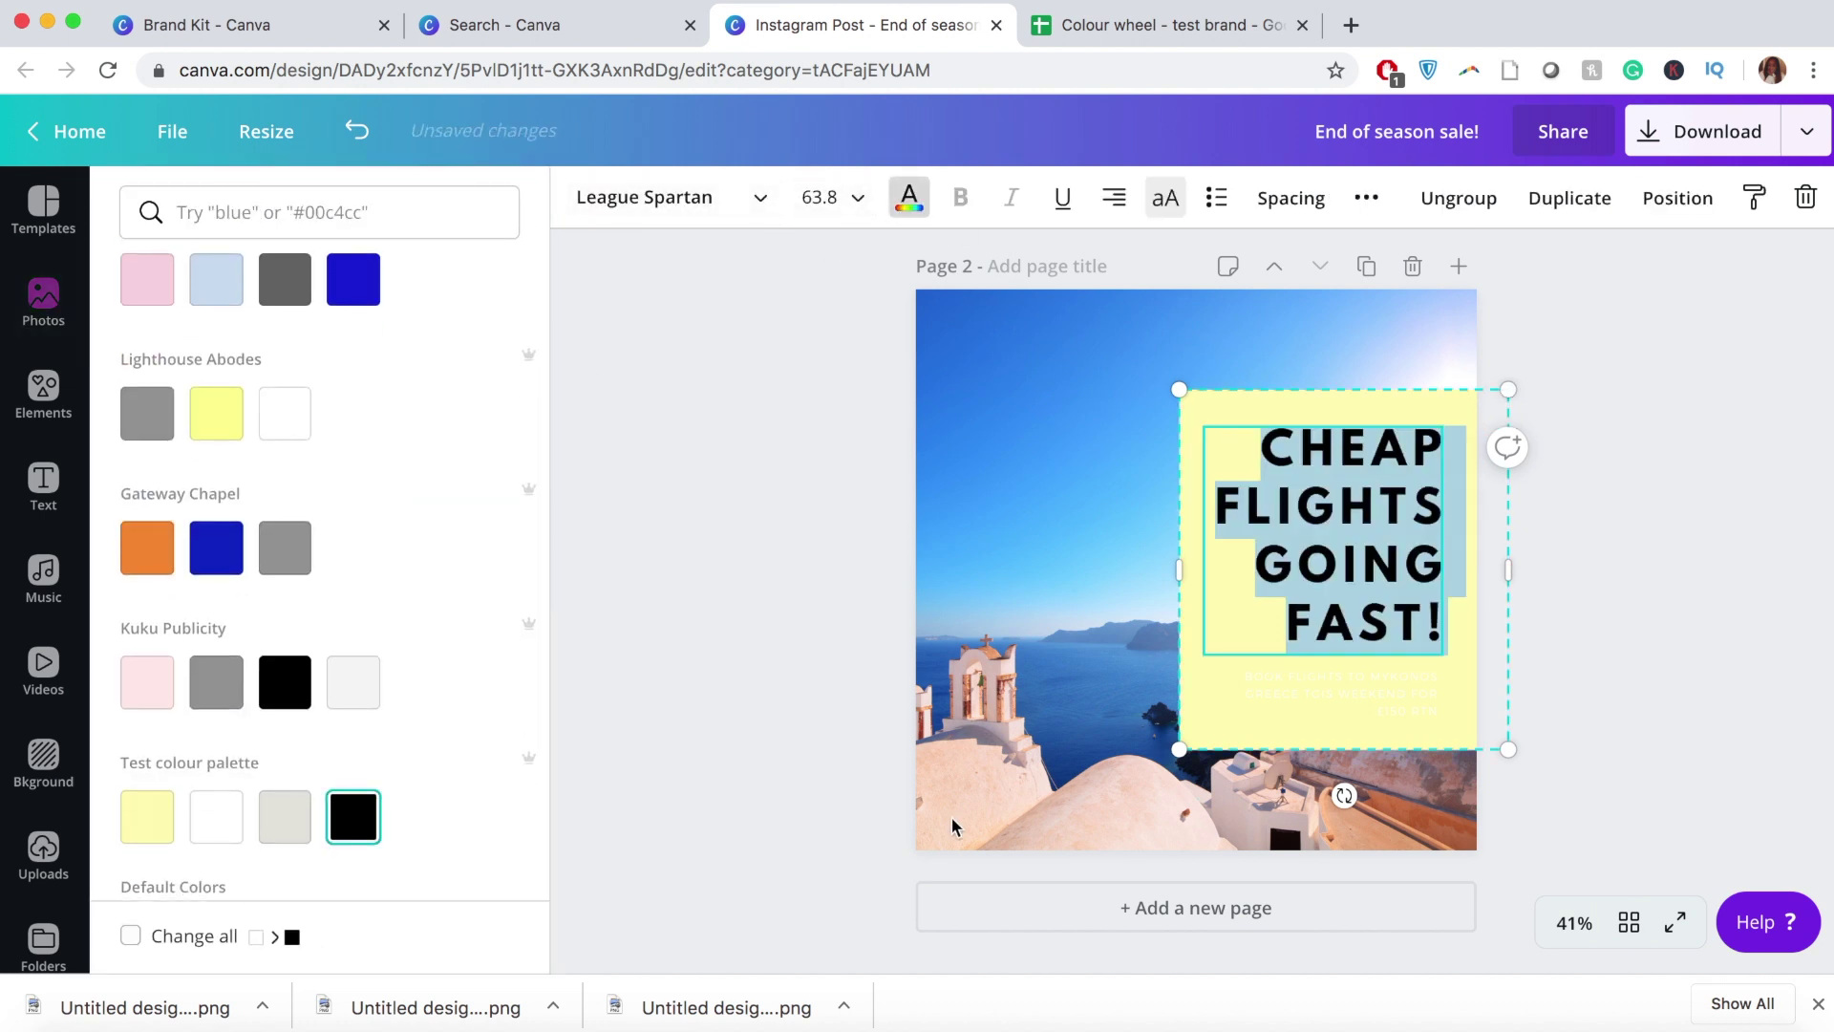
Step: Change the small flight-offer text to the black from the Test colour palette and deselect it
left_click(1288, 715)
left_click(1321, 674)
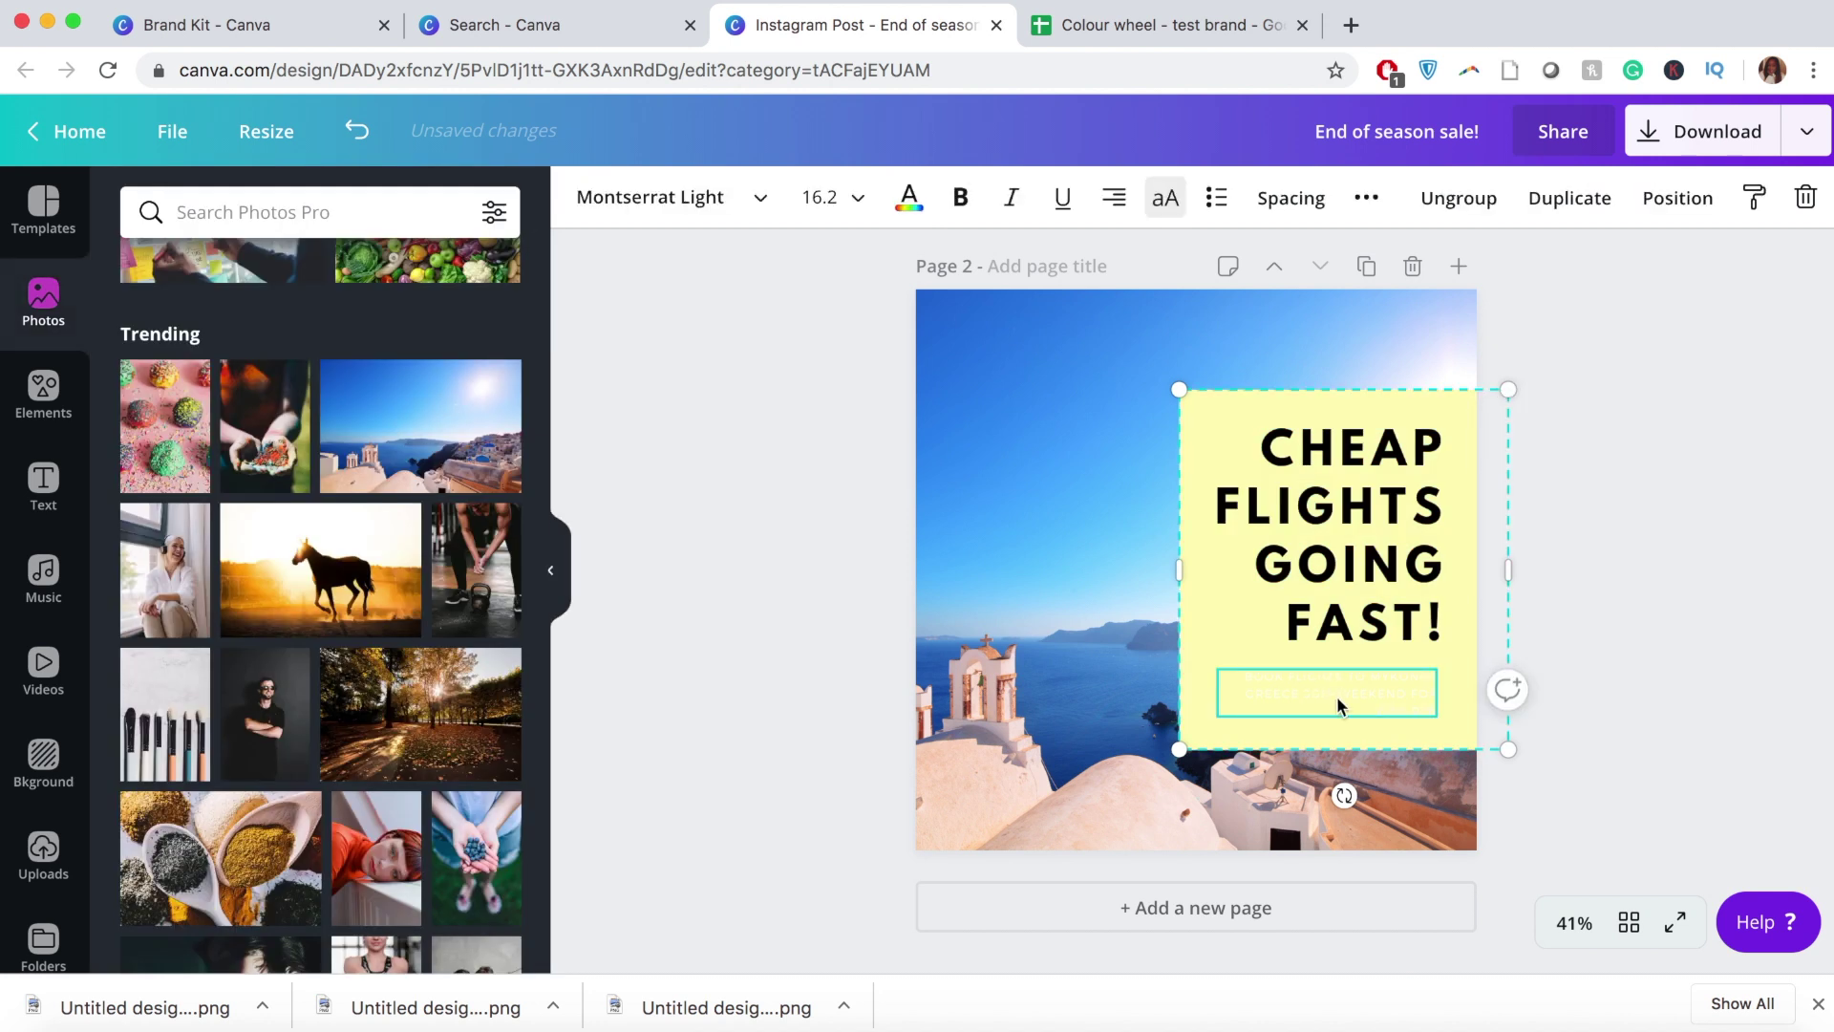
left_click(1338, 695)
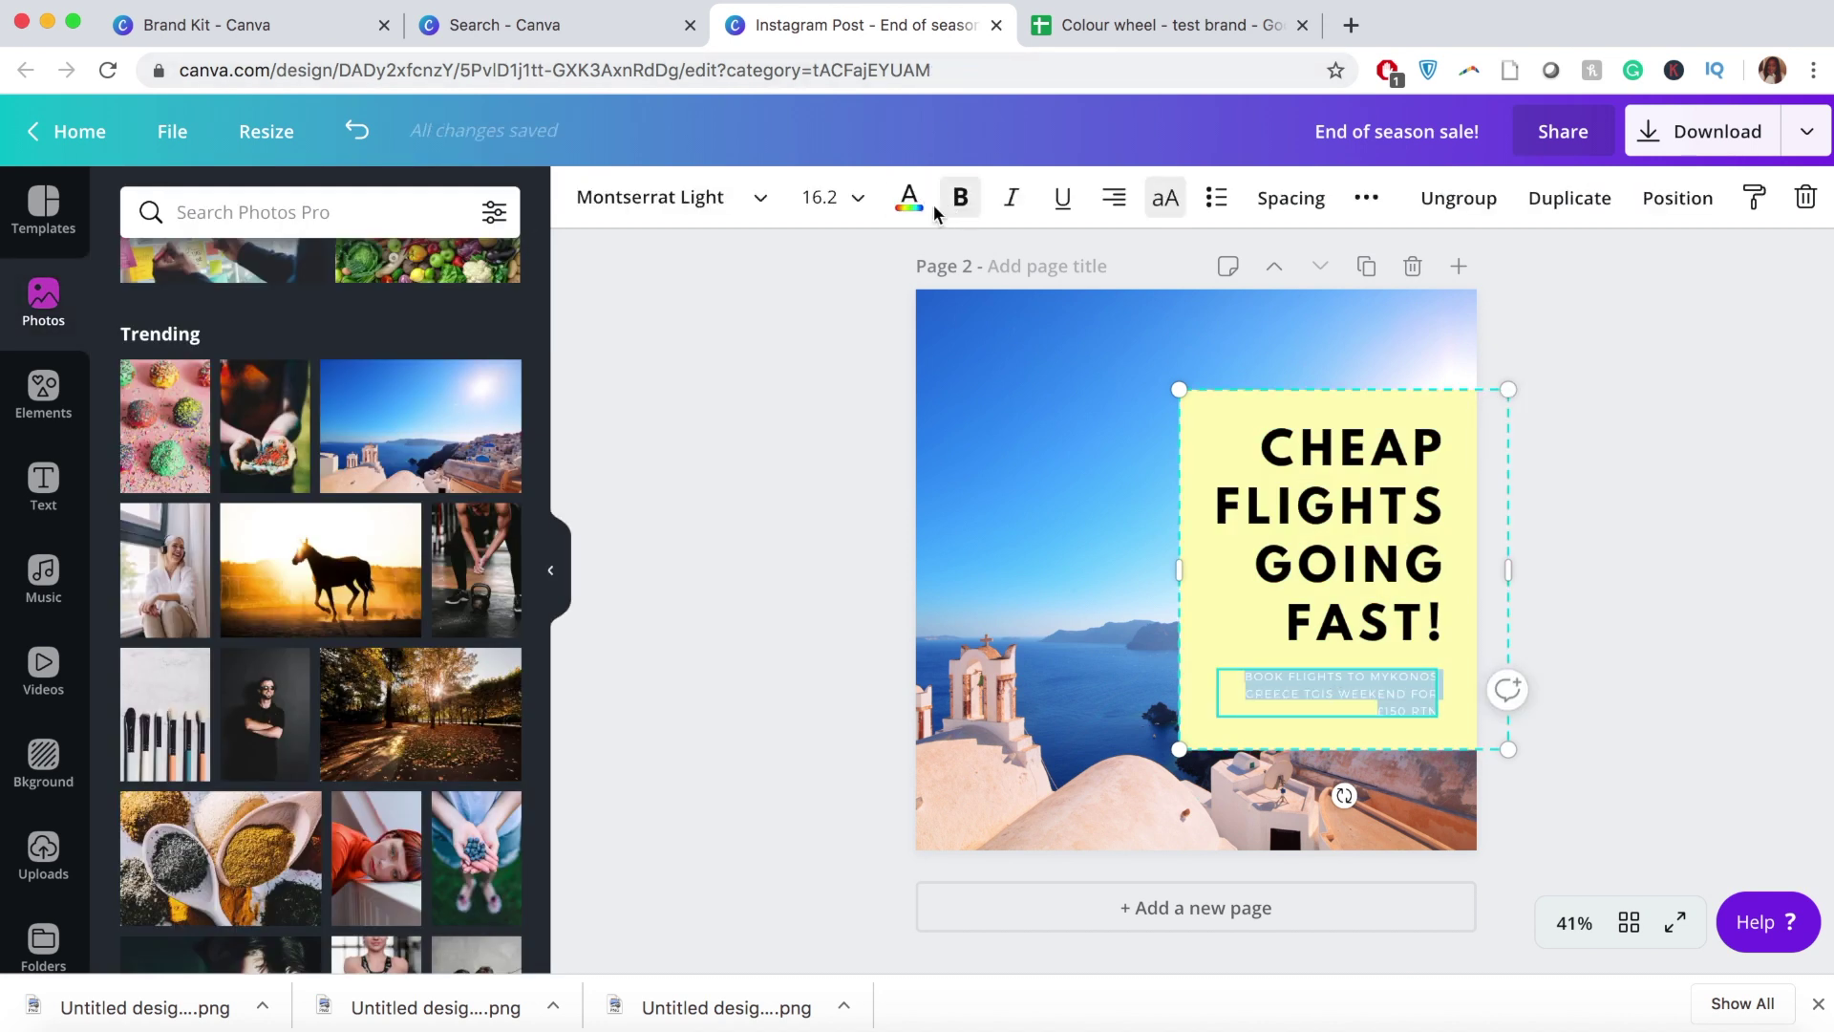
left_click(919, 200)
scroll(254, 721, "down", 4)
left_click(353, 810)
key("Escape")
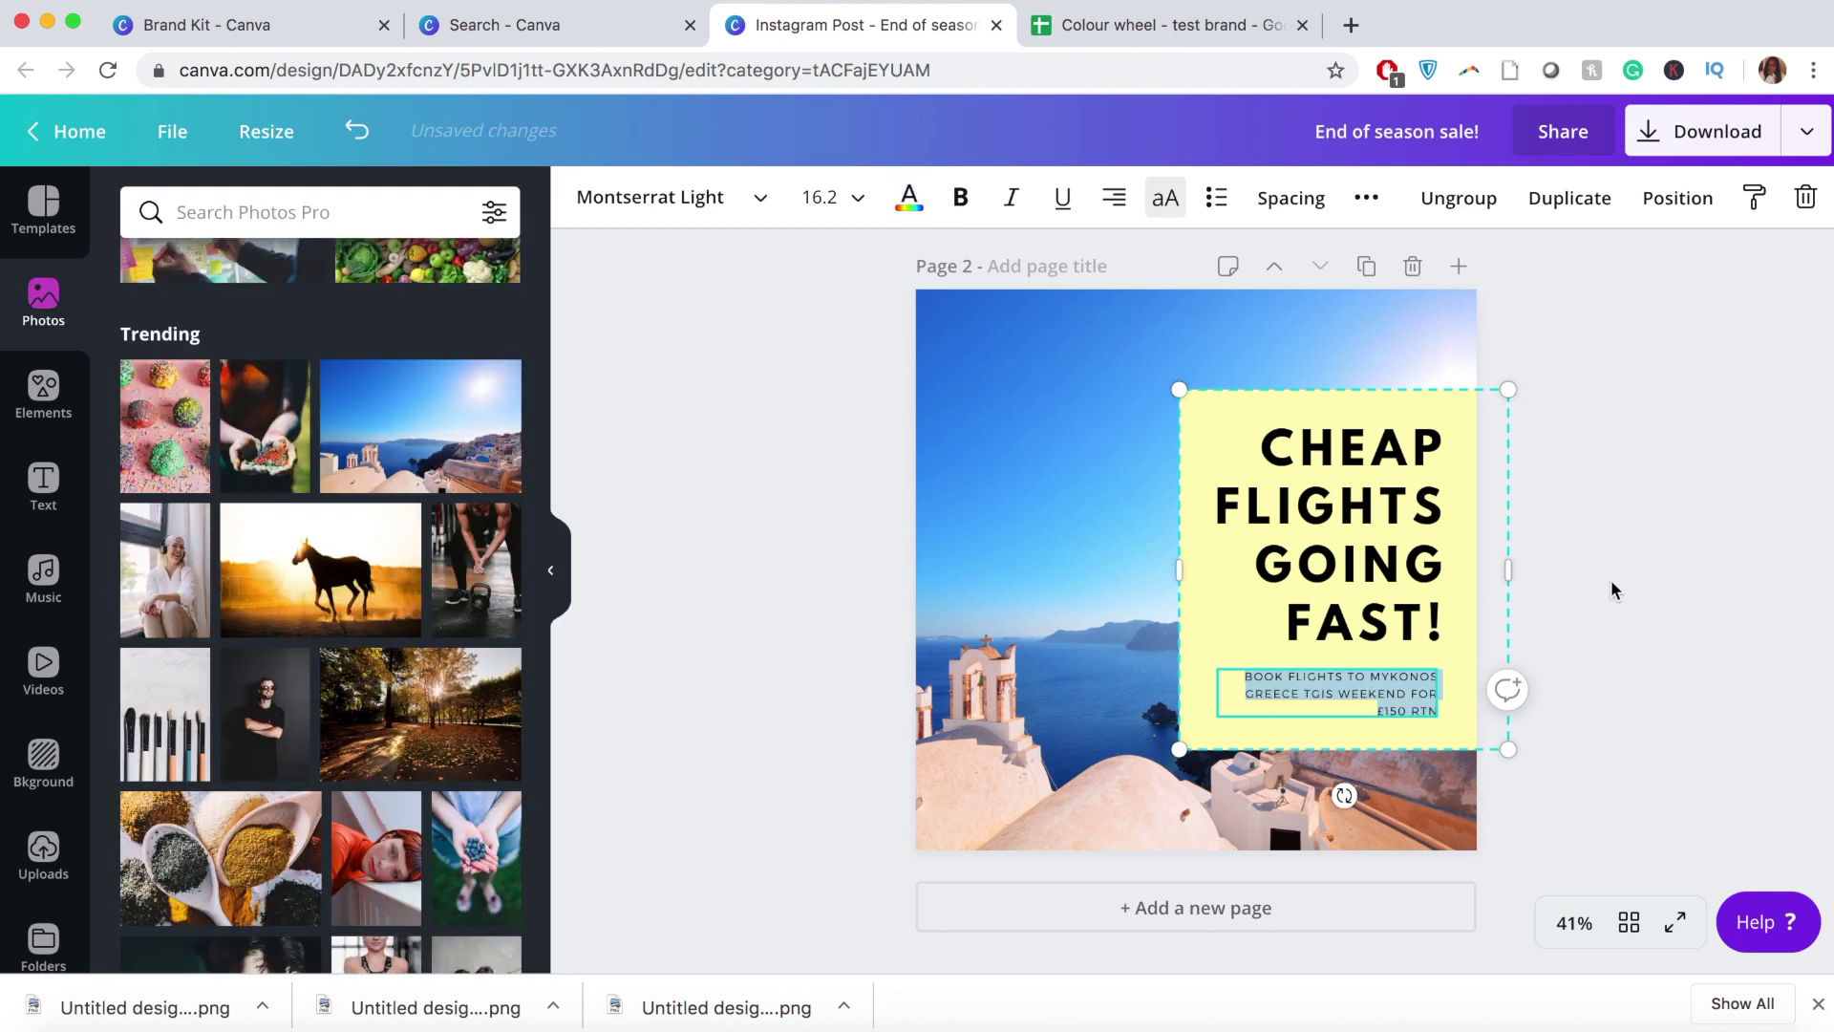
left_click(1736, 513)
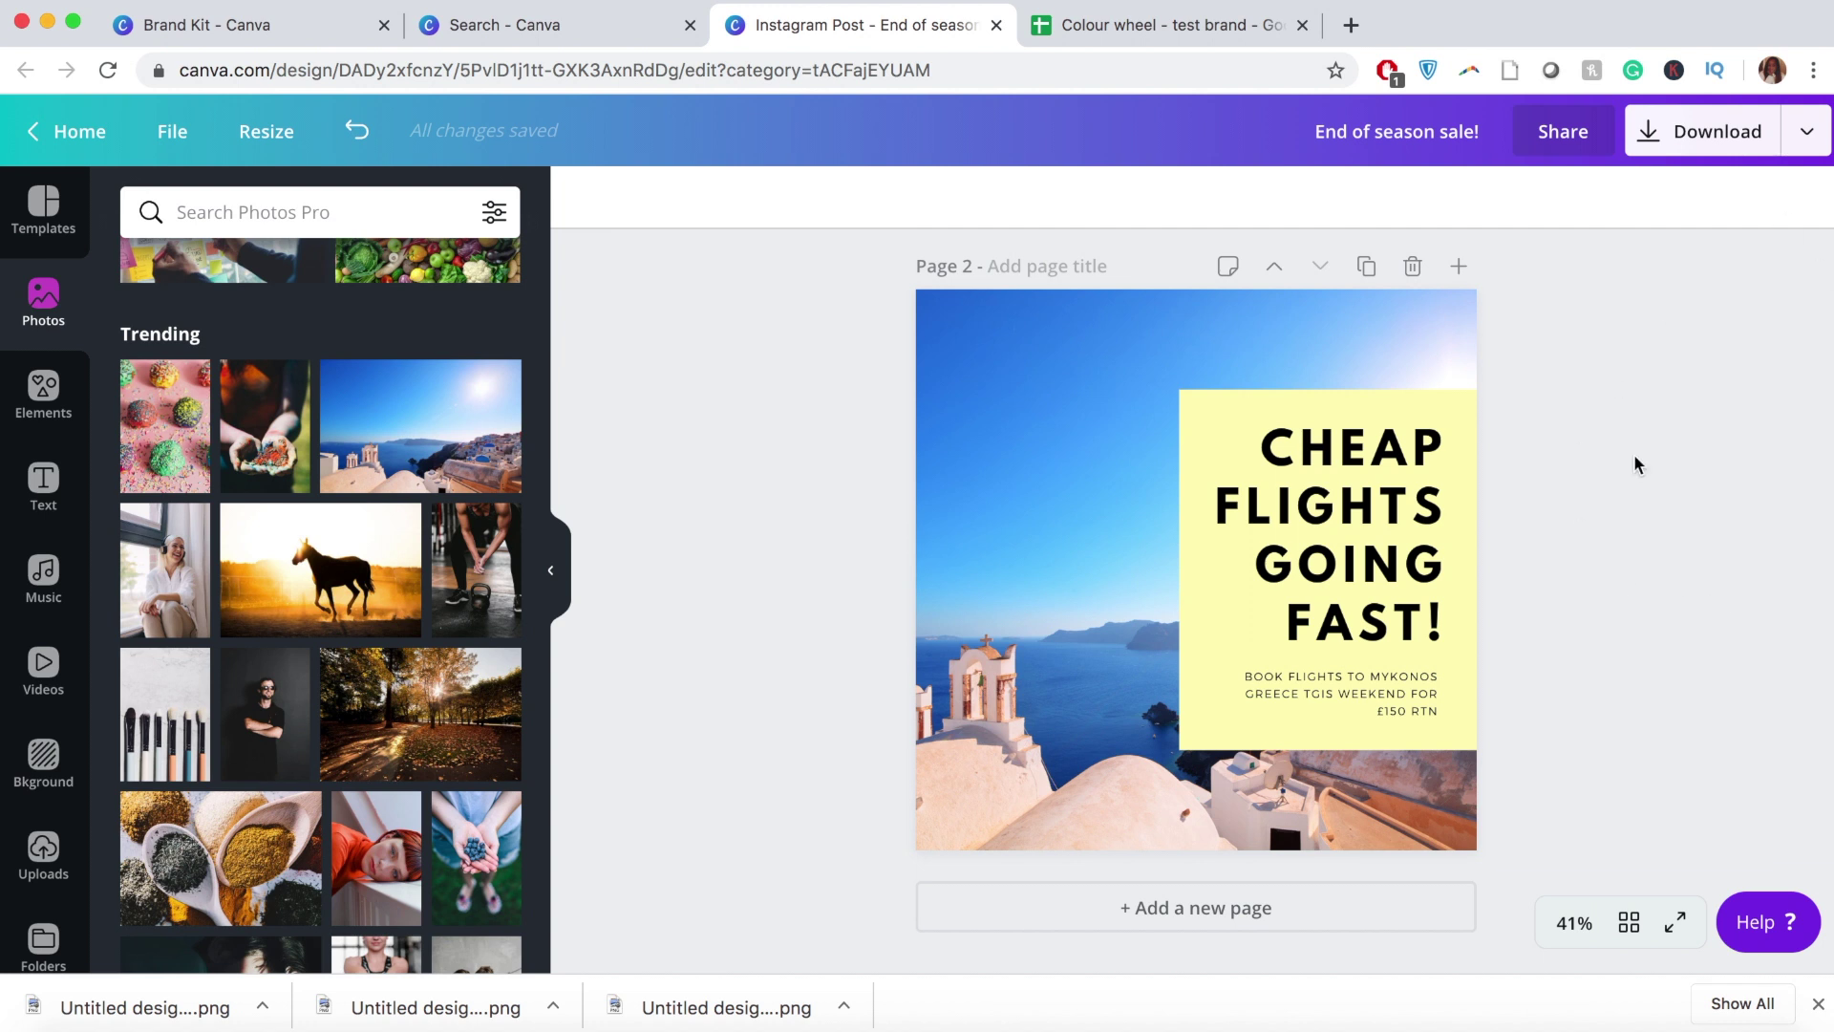
Step: Fill the blank page 1 with the blue-sky coastal village photo from the Trending photos as its background
scroll(1361, 434, "up", 7)
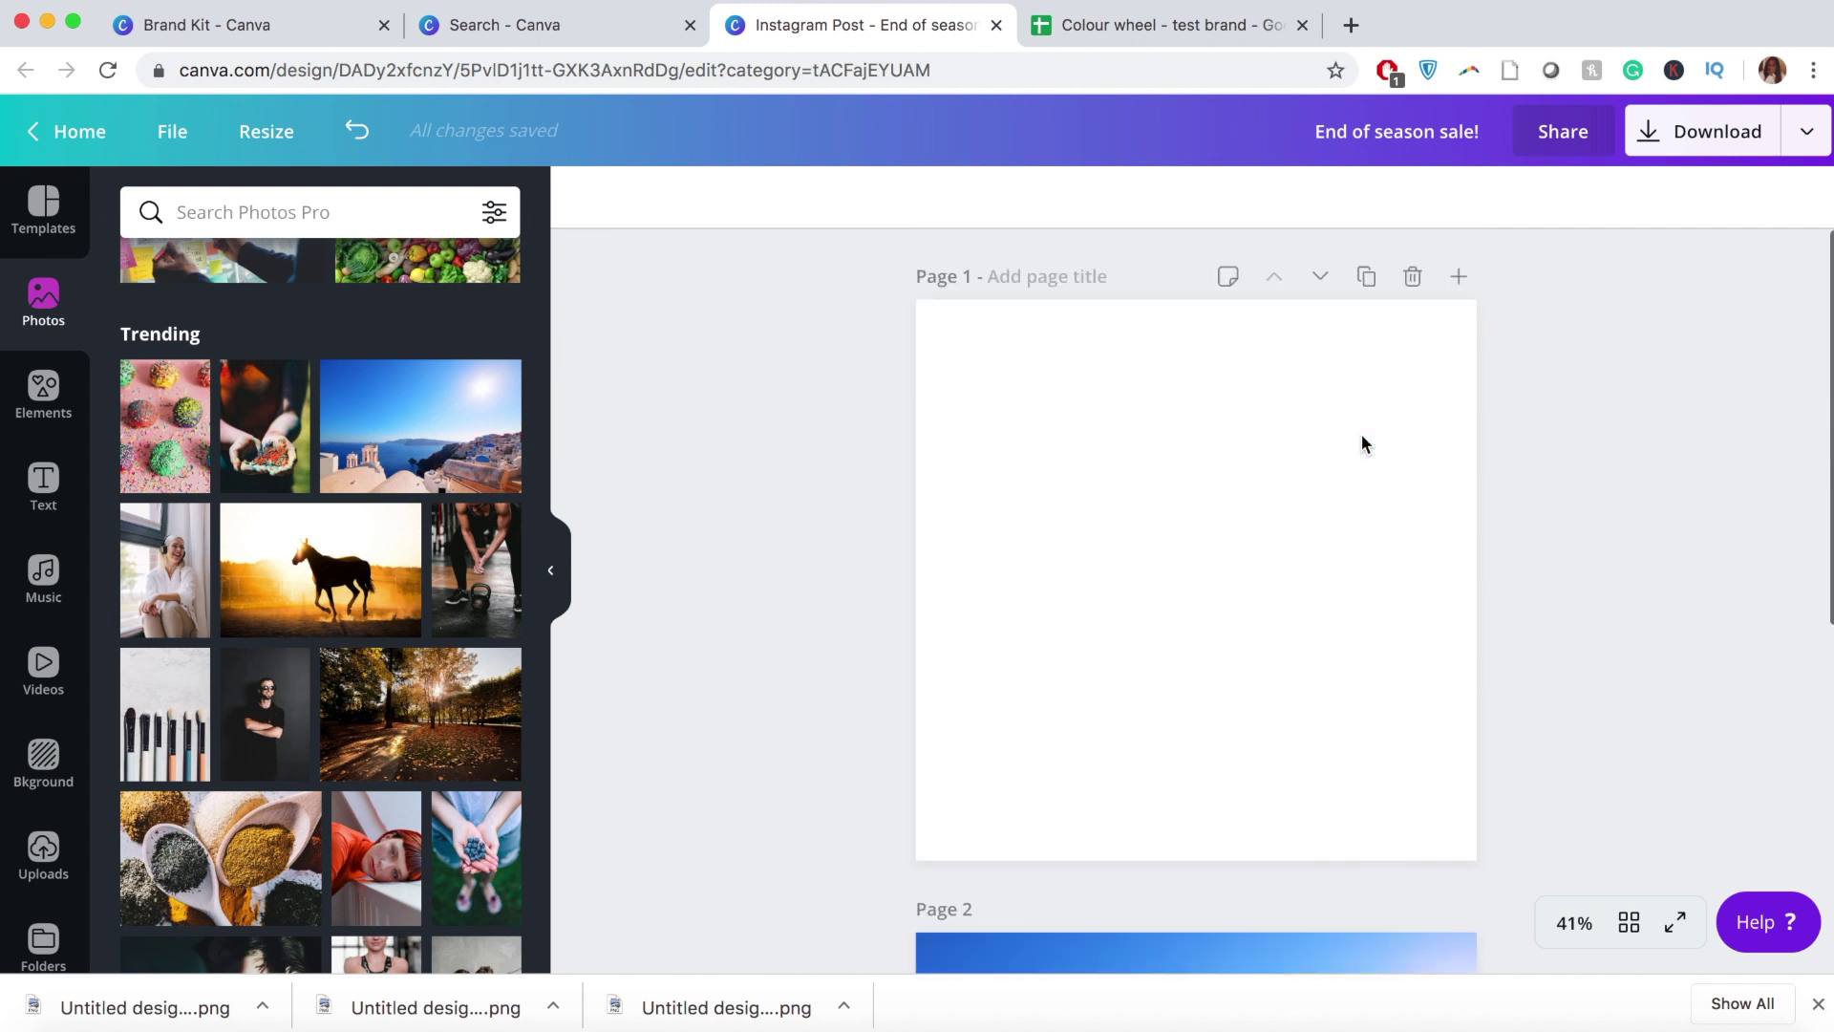
left_click(1257, 391)
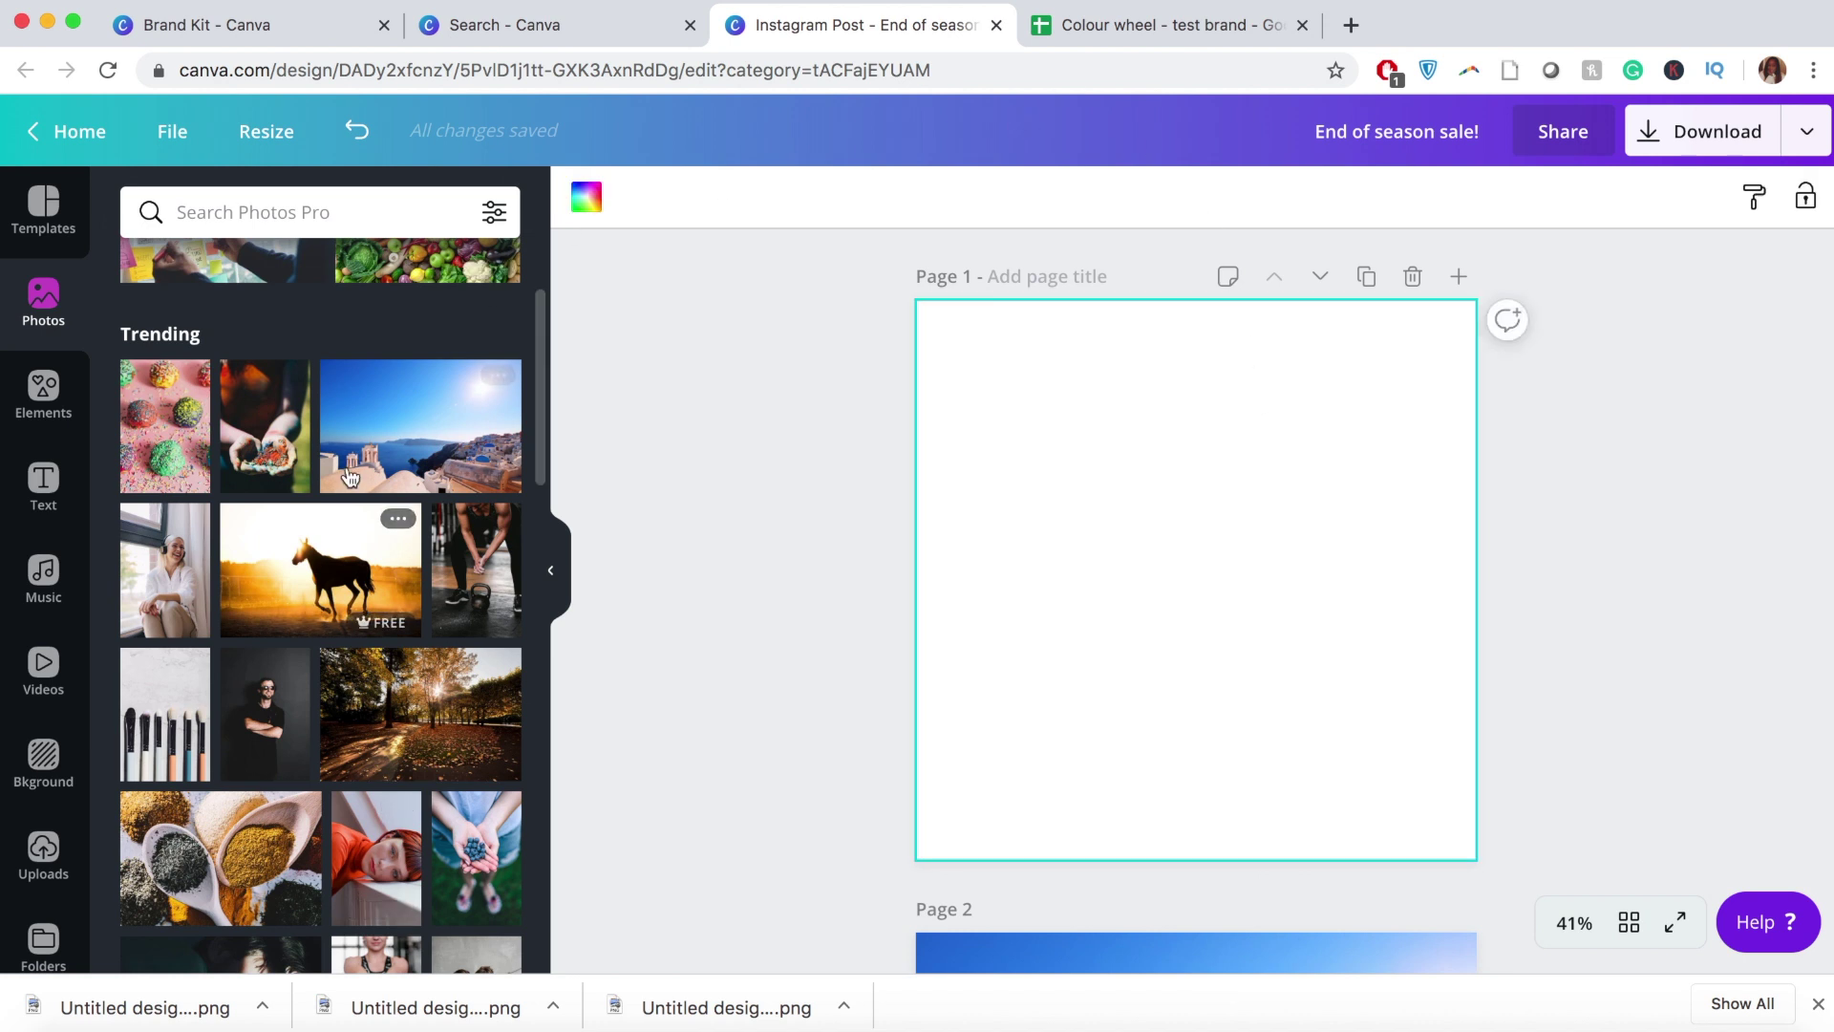
left_click_drag(460, 430, 936, 462)
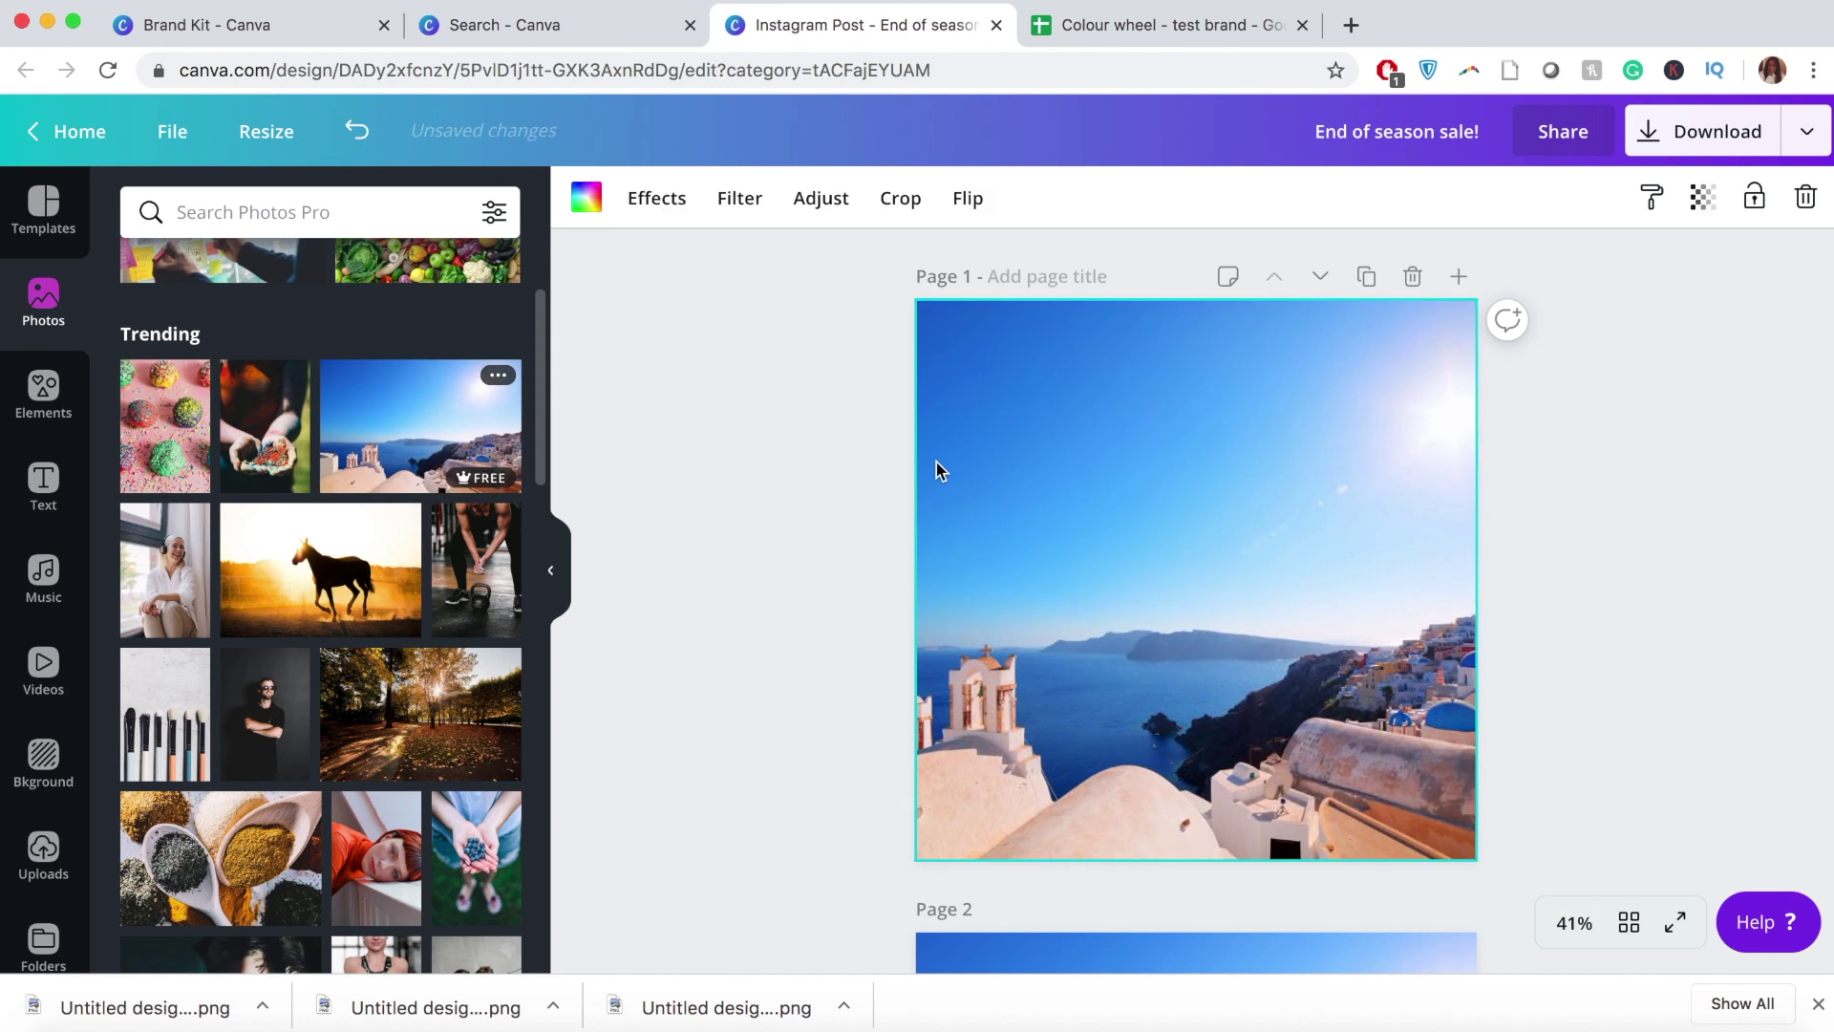
scroll(936, 462, "down", 5)
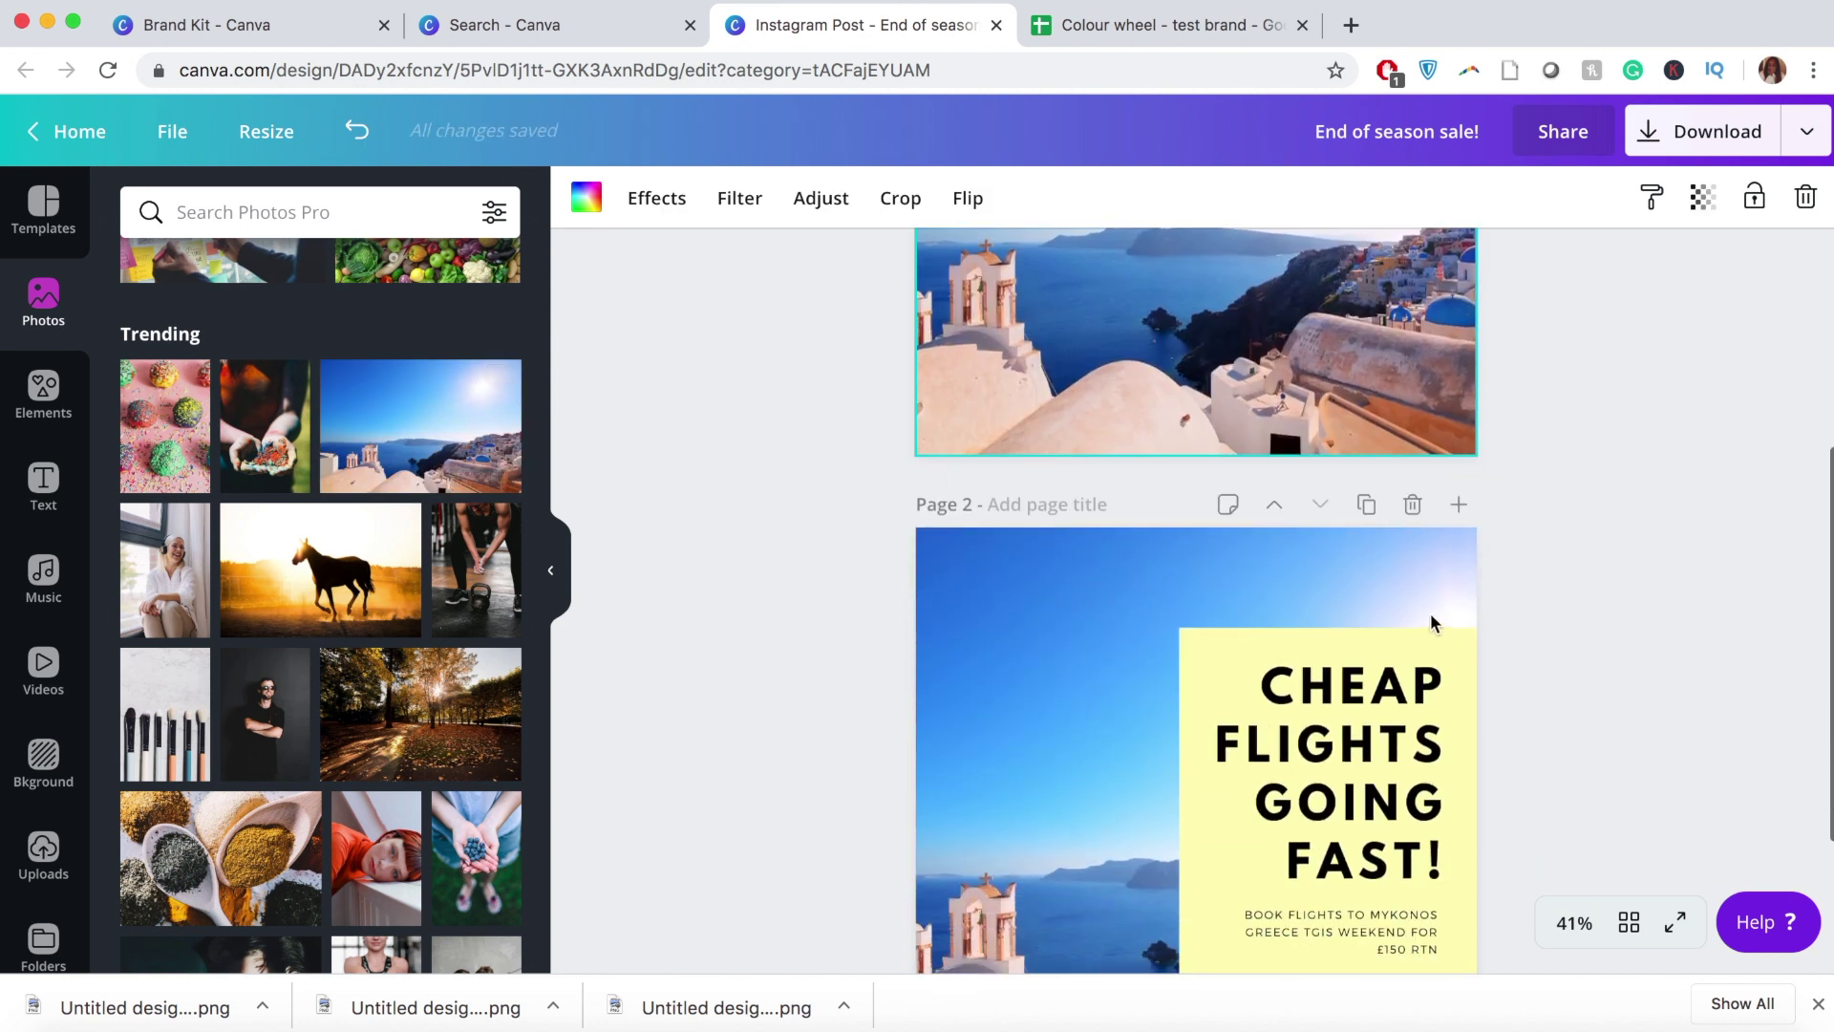
scroll(1282, 789, "up", 5)
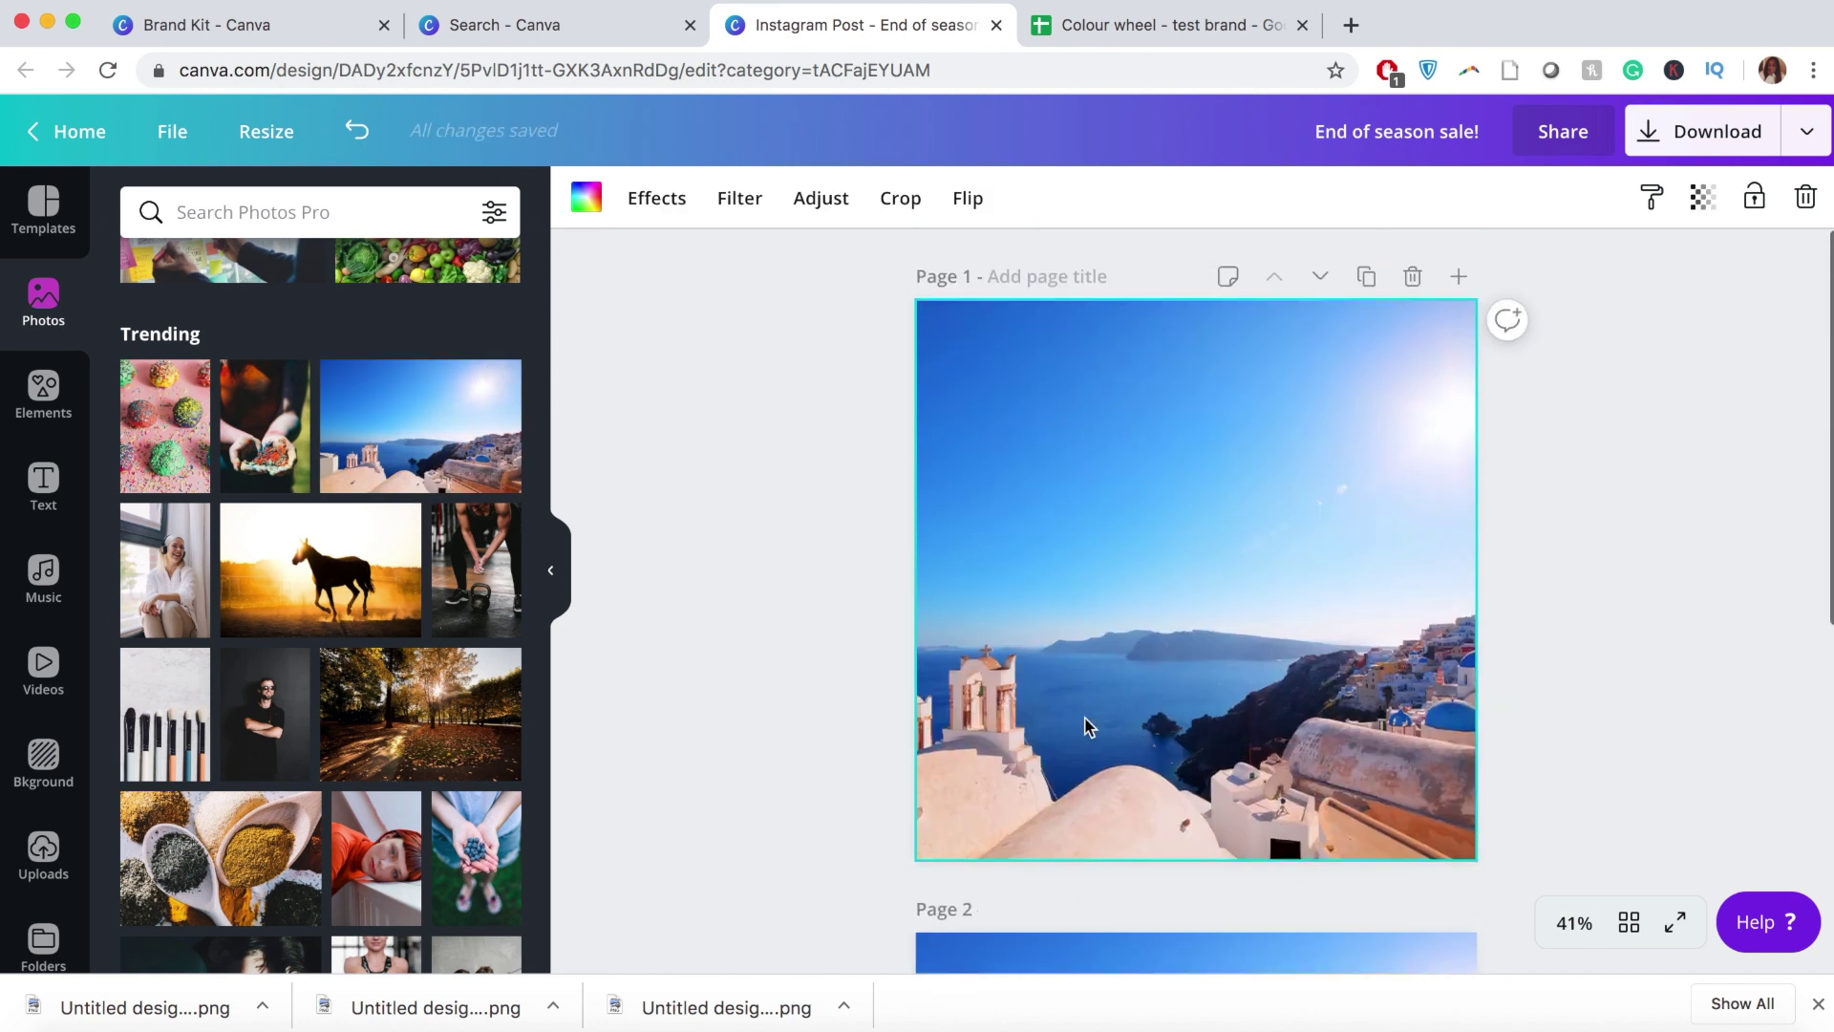
Step: Add a plain square shape over the photo on page 1
left_click(43, 411)
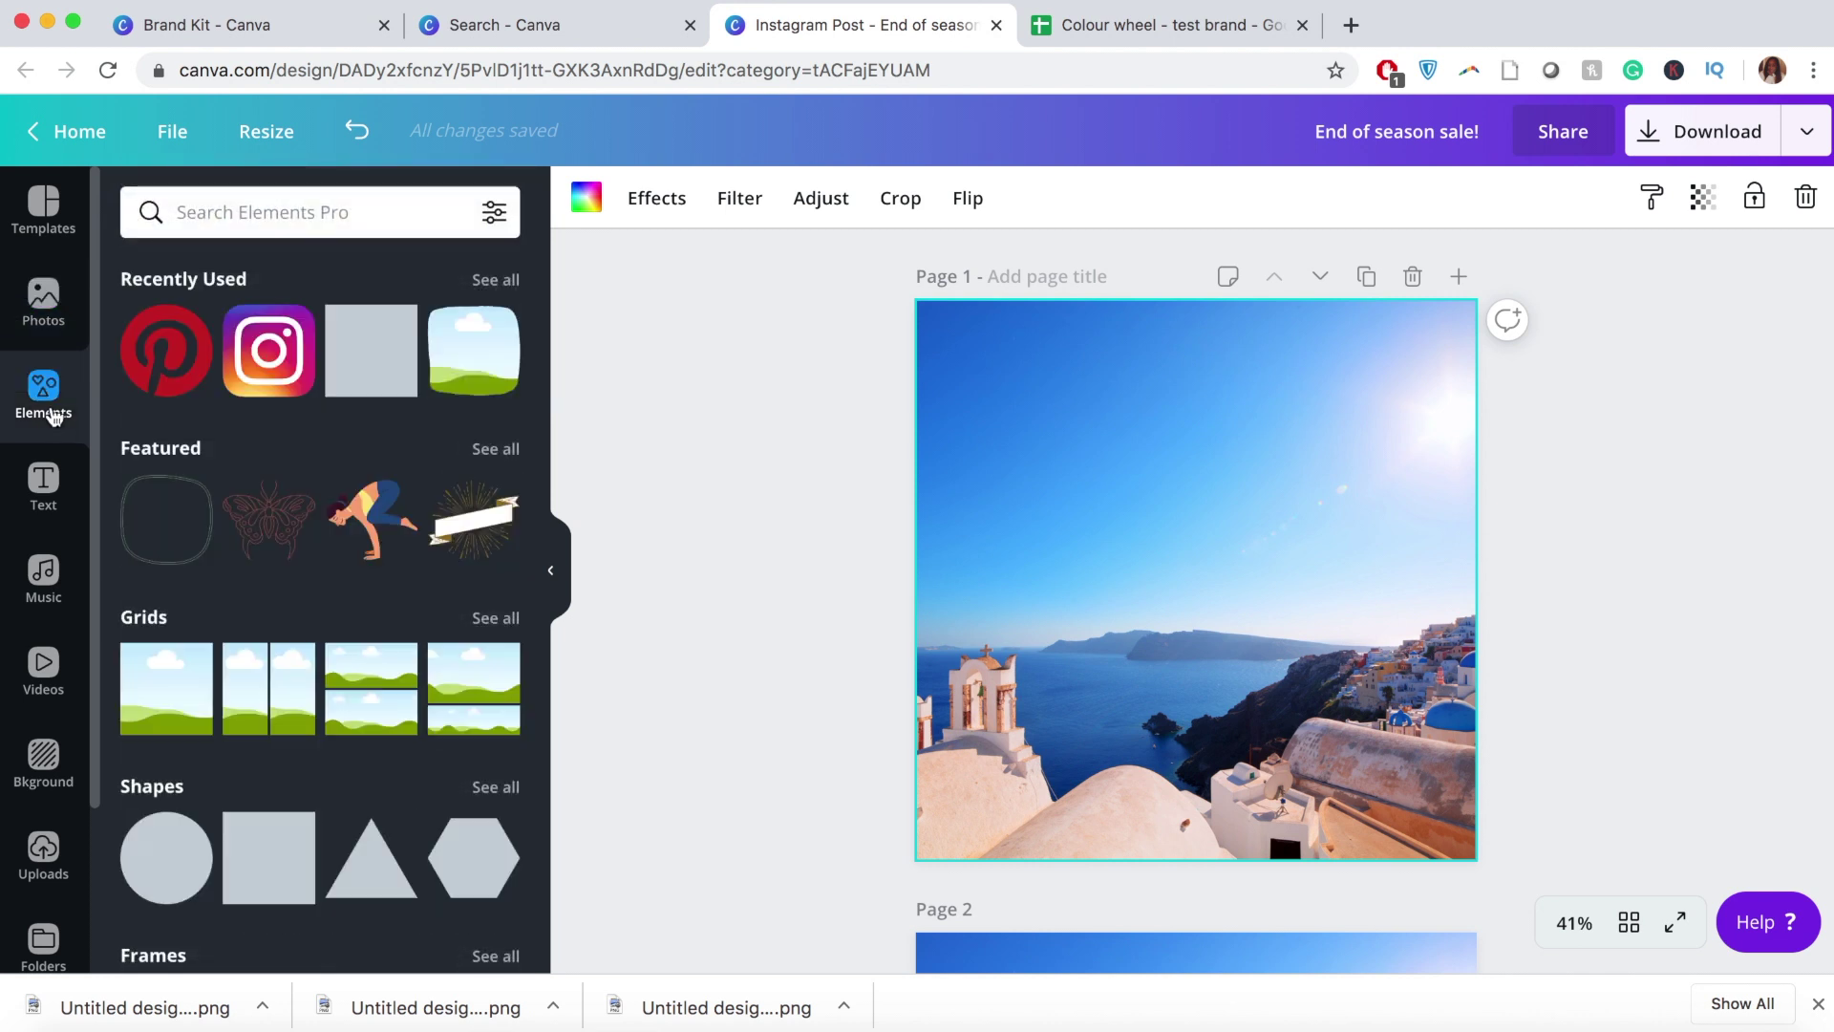
scroll(54, 416, "down", 2)
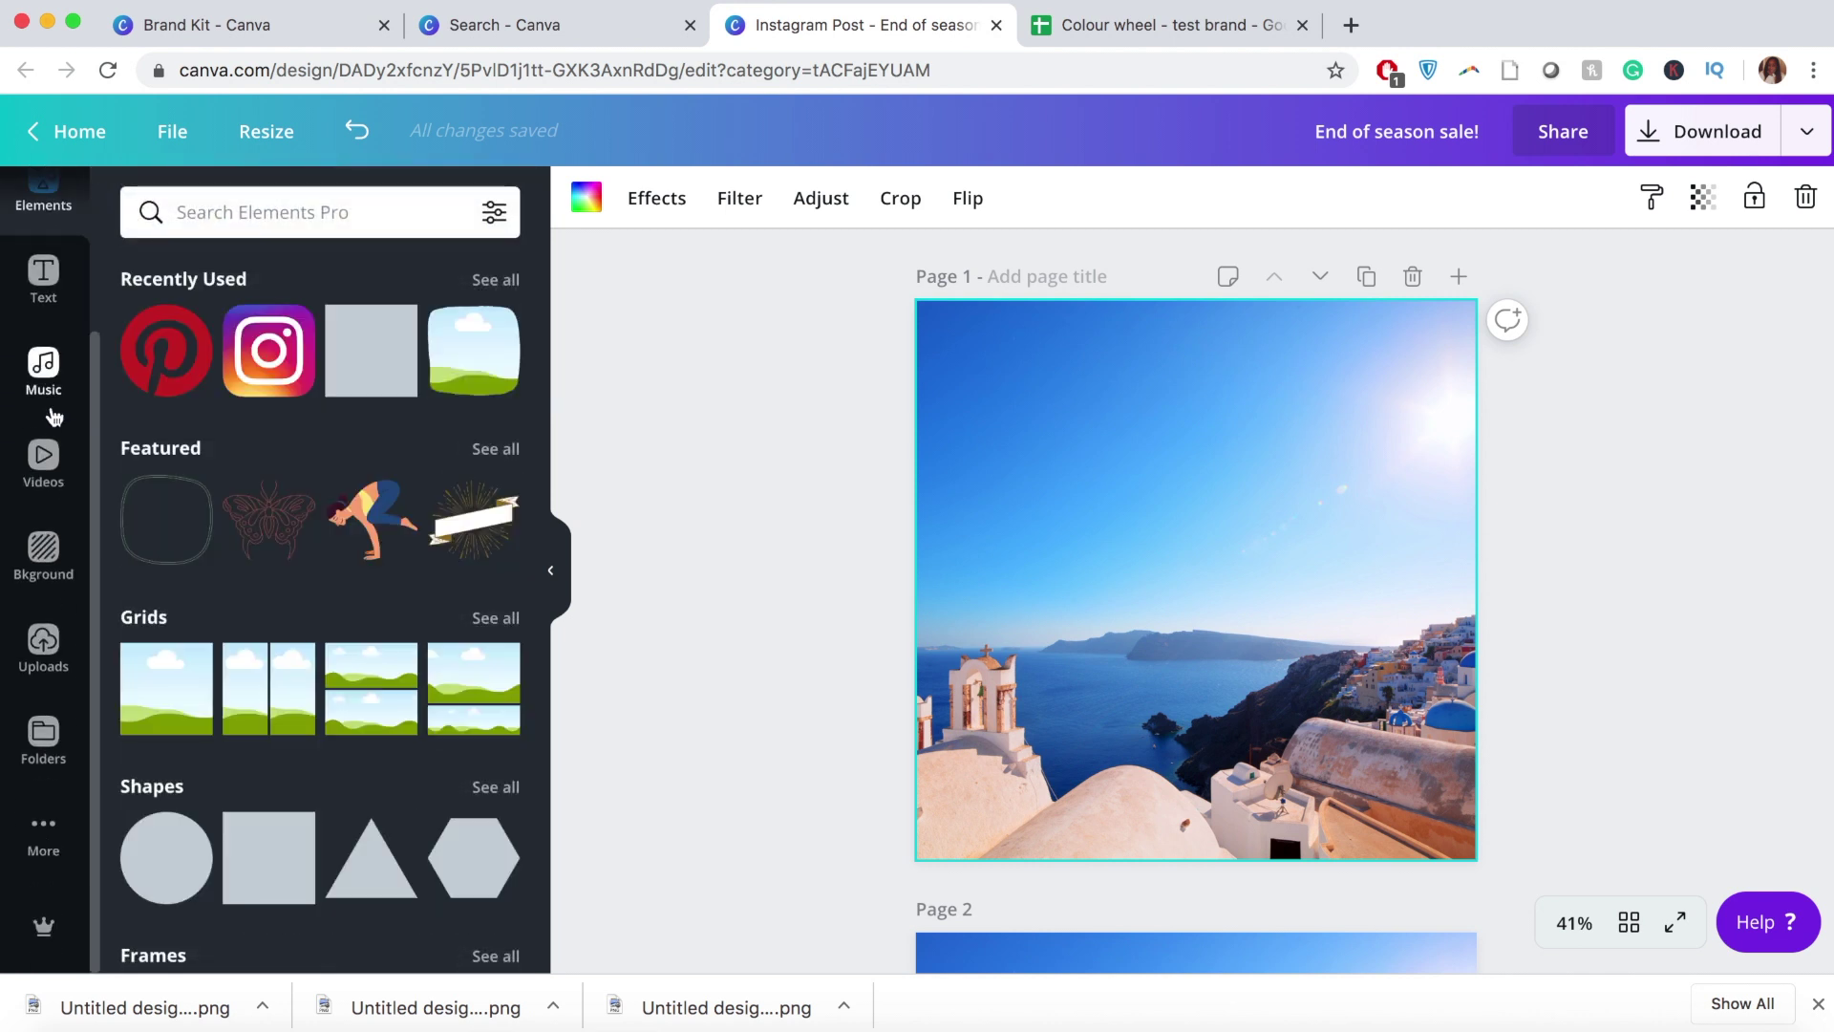
scroll(246, 623, "down", 5)
left_click(271, 455)
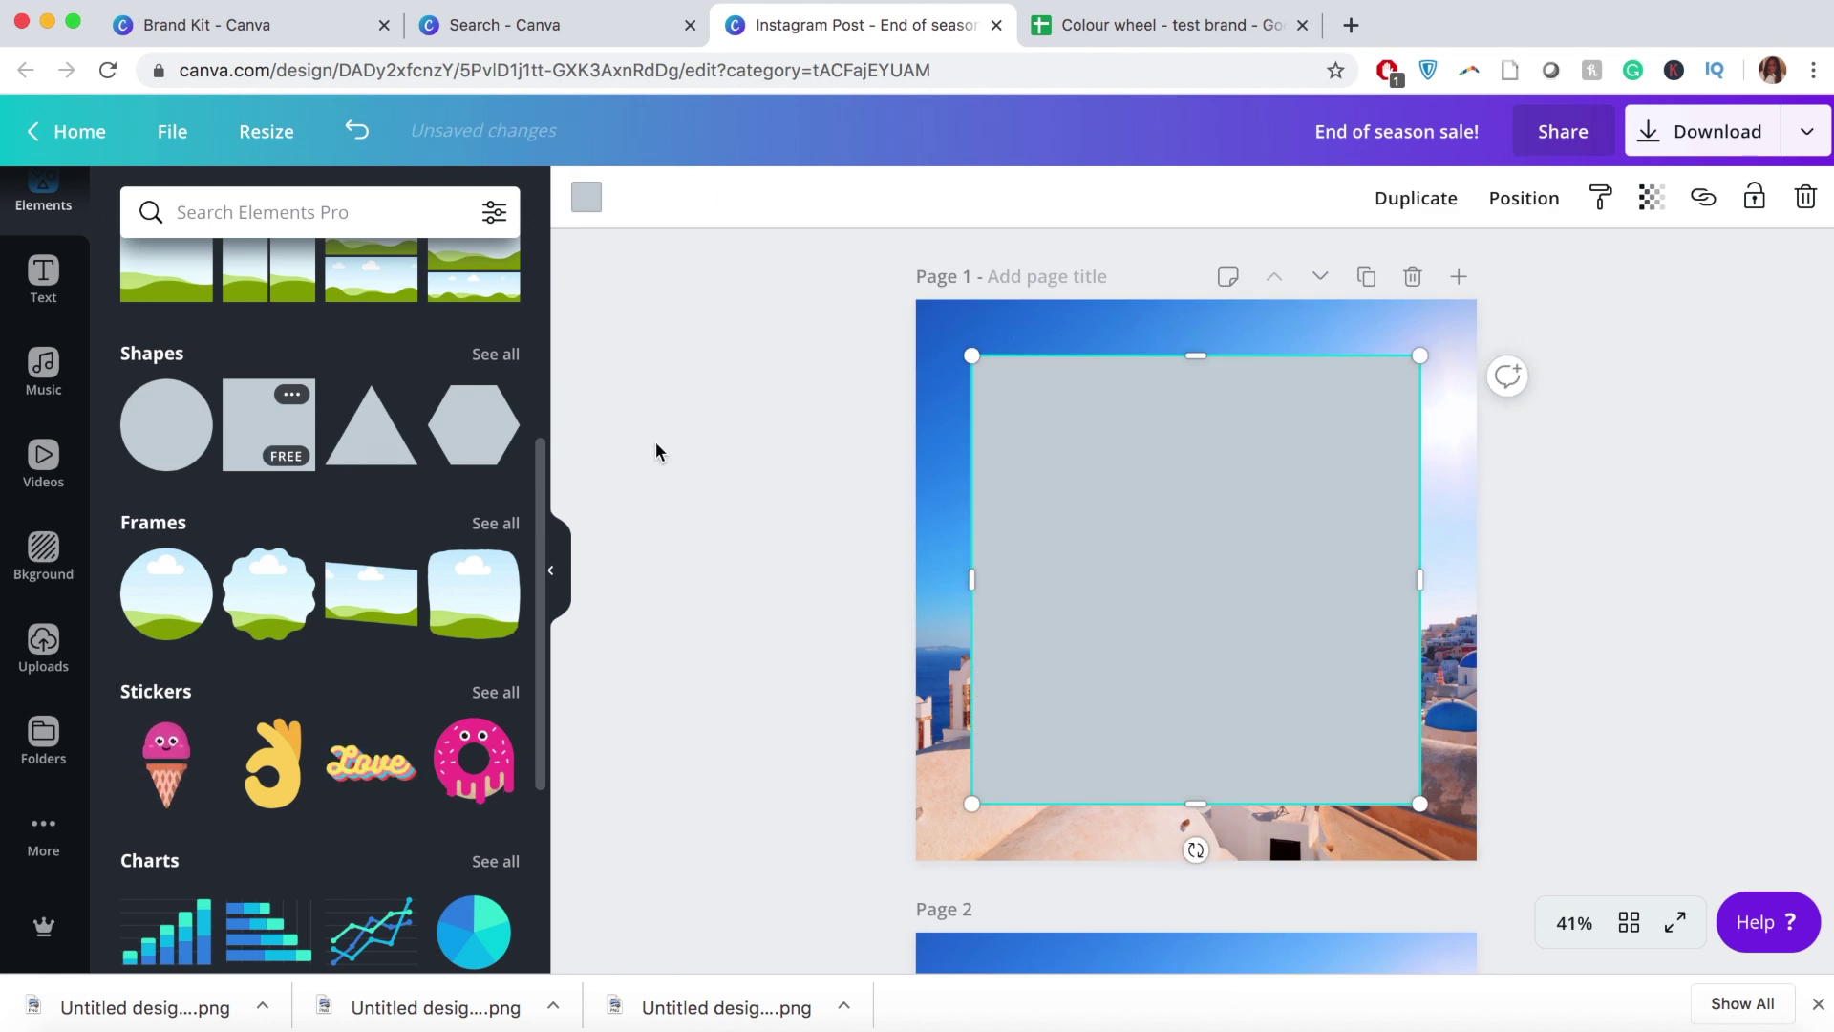
Step: Shrink the grey square, move it against the photo's right edge and narrow it from its left side into an upright rectangle
left_click_drag(970, 352, 1098, 432)
scroll(1099, 433, "down", 4)
scroll(1099, 433, "up", 3)
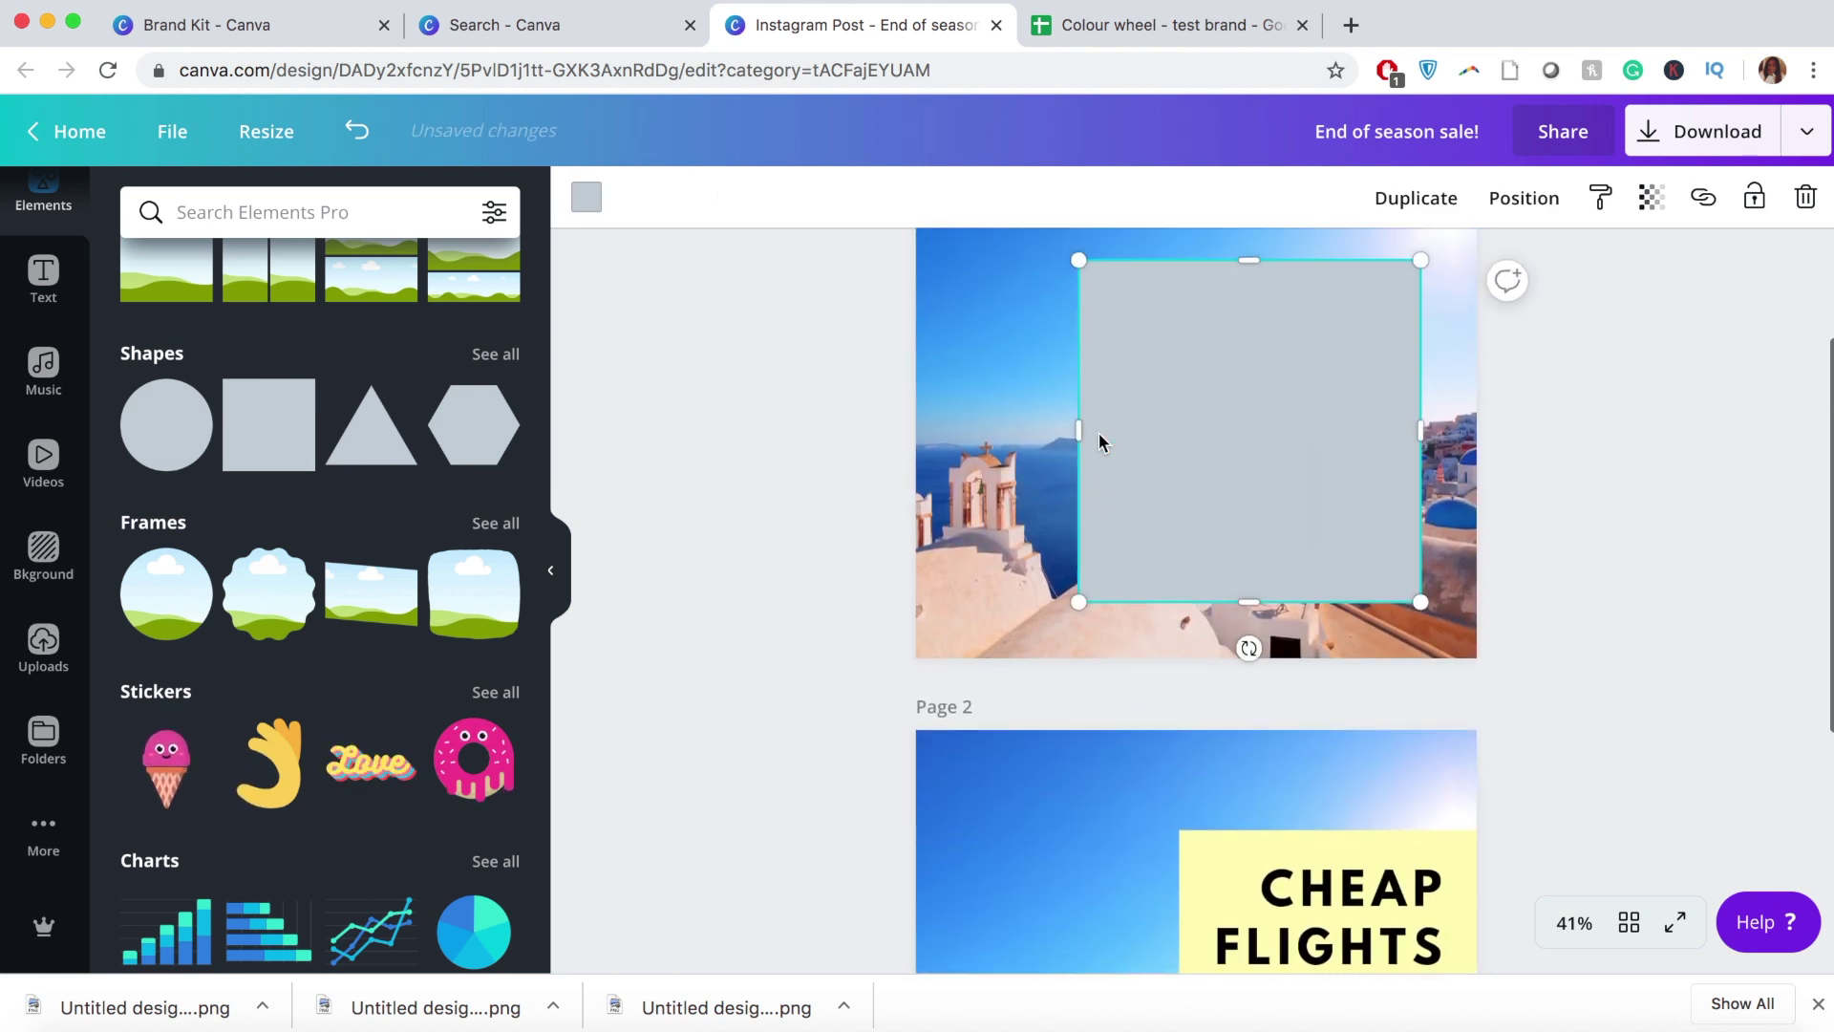
left_click_drag(1206, 486, 1258, 442)
left_click_drag(1135, 427, 1208, 427)
Step: Nudge the grey rectangle slightly upward, flush with the page's right edge, using the yellow box on page 2 as reference
scroll(1210, 430, "down", 3)
scroll(1209, 428, "down", 2)
scroll(1209, 428, "up", 2)
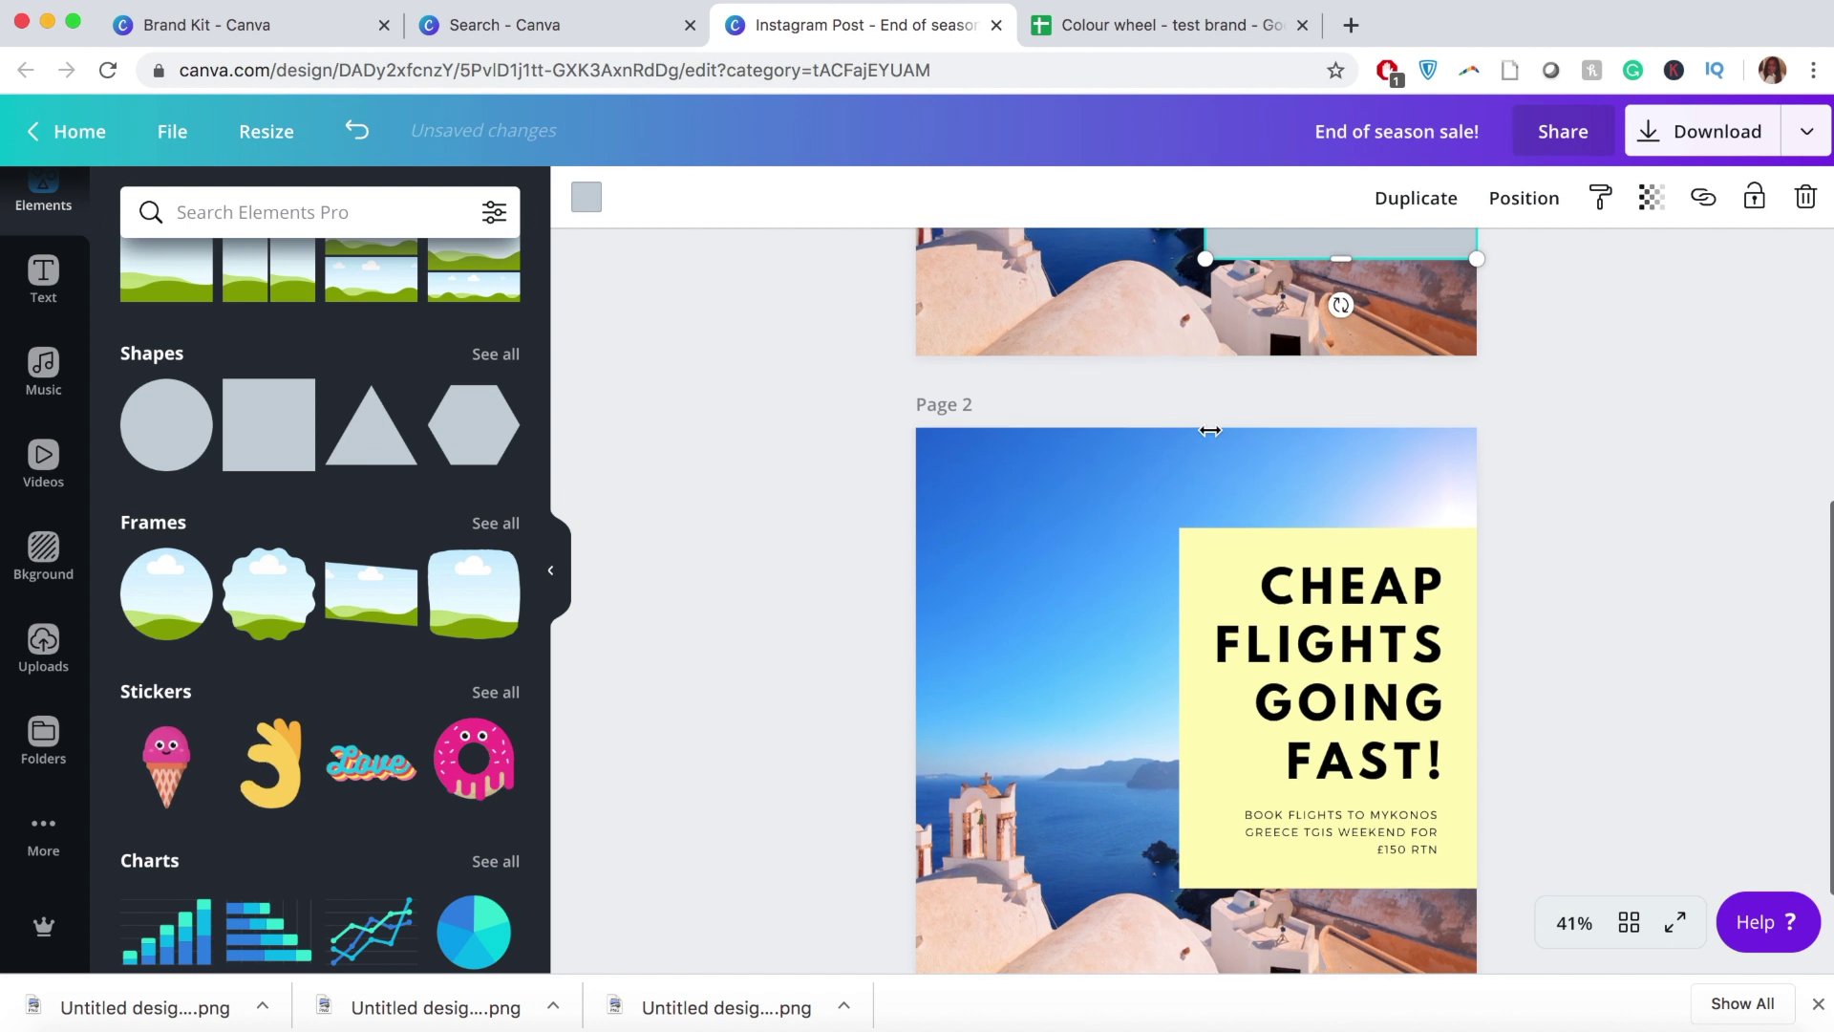
scroll(1210, 438, "up", 6)
scroll(1210, 438, "down", 7)
scroll(1210, 437, "down", 3)
scroll(1211, 438, "up", 3)
scroll(1211, 438, "down", 1)
scroll(1211, 438, "up", 2)
scroll(1211, 438, "up", 6)
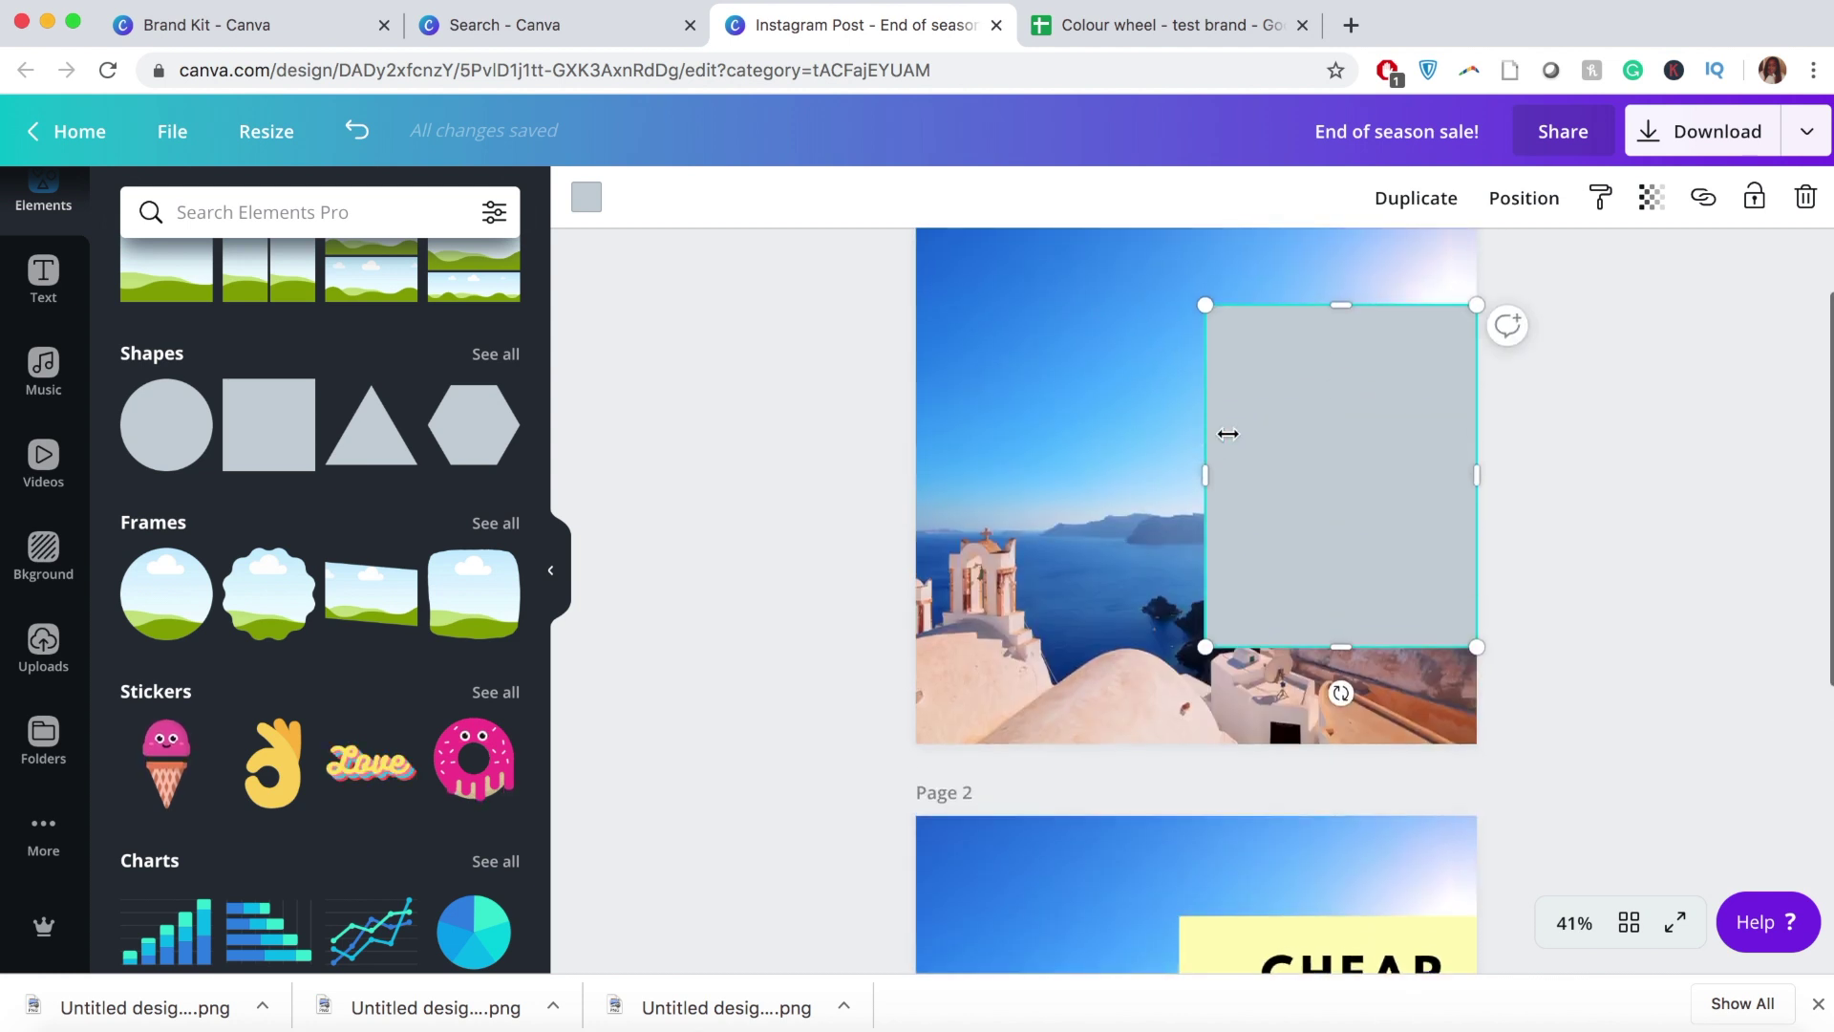
left_click_drag(1295, 455, 1295, 453)
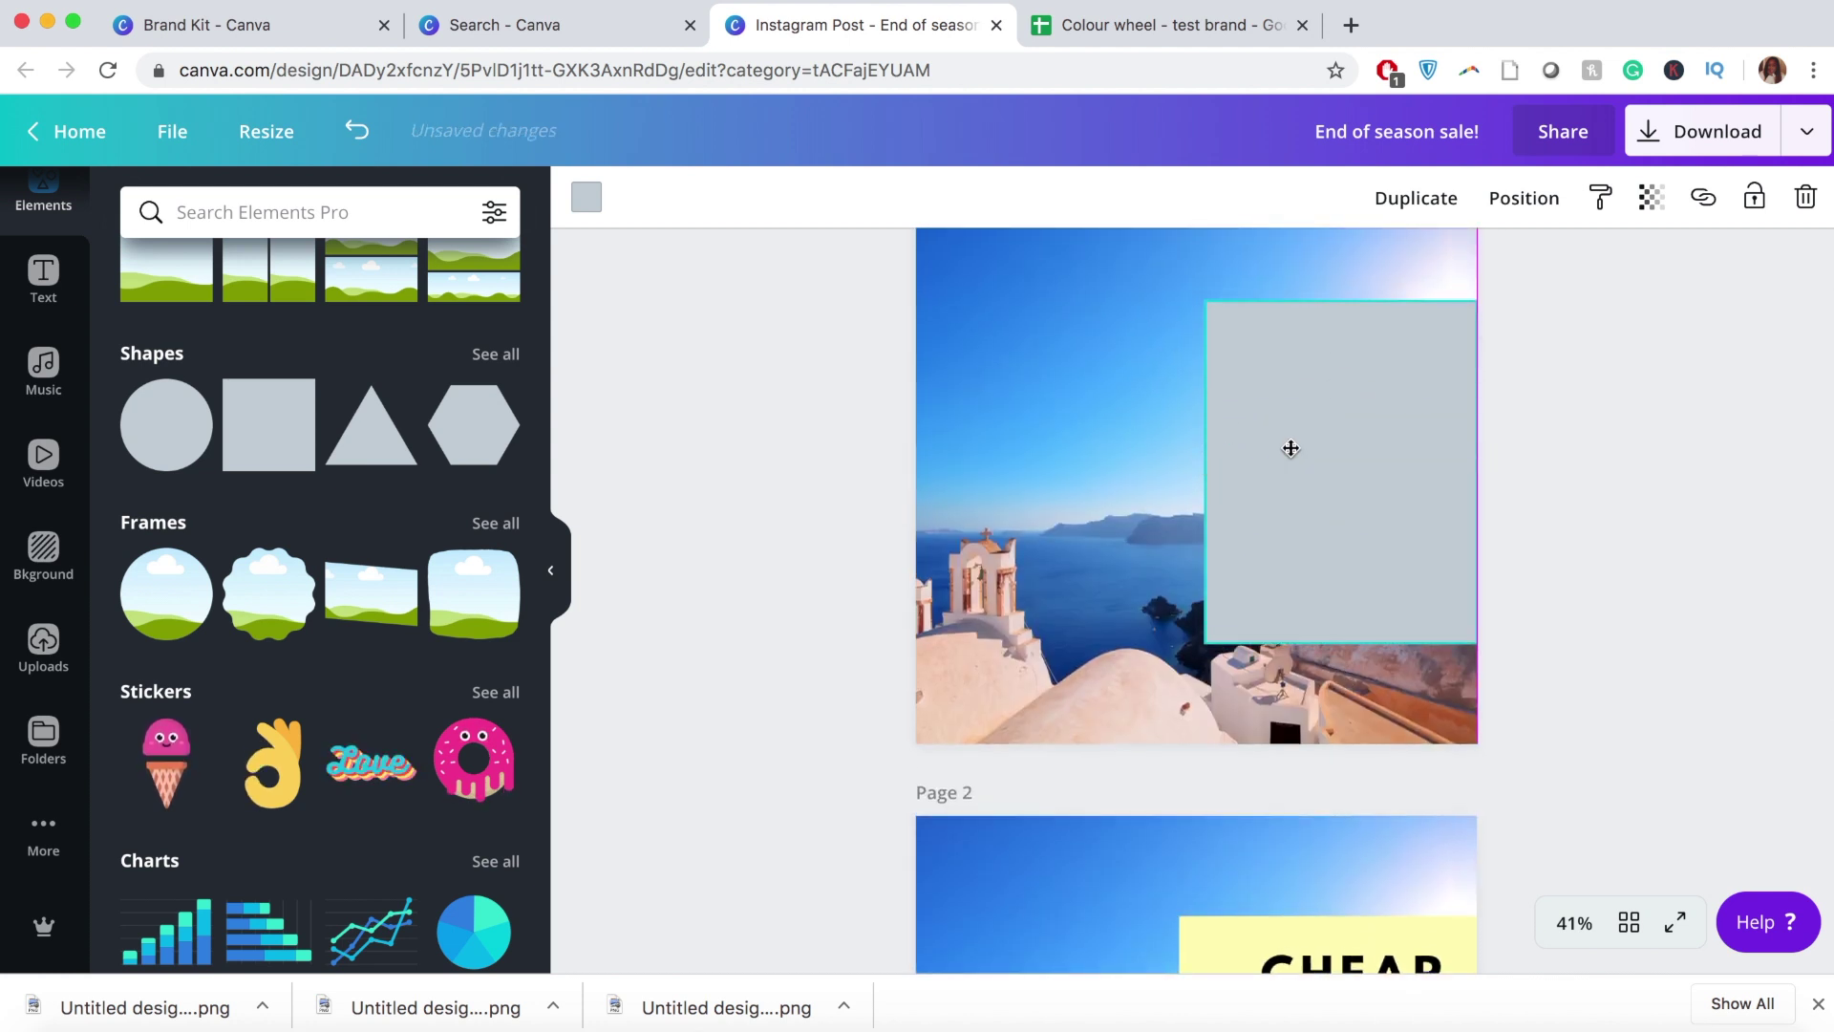
Step: Fill the grey rectangle on page 1 with the light yellow from the Test colour palette
left_click(587, 197)
scroll(236, 707, "down", 3)
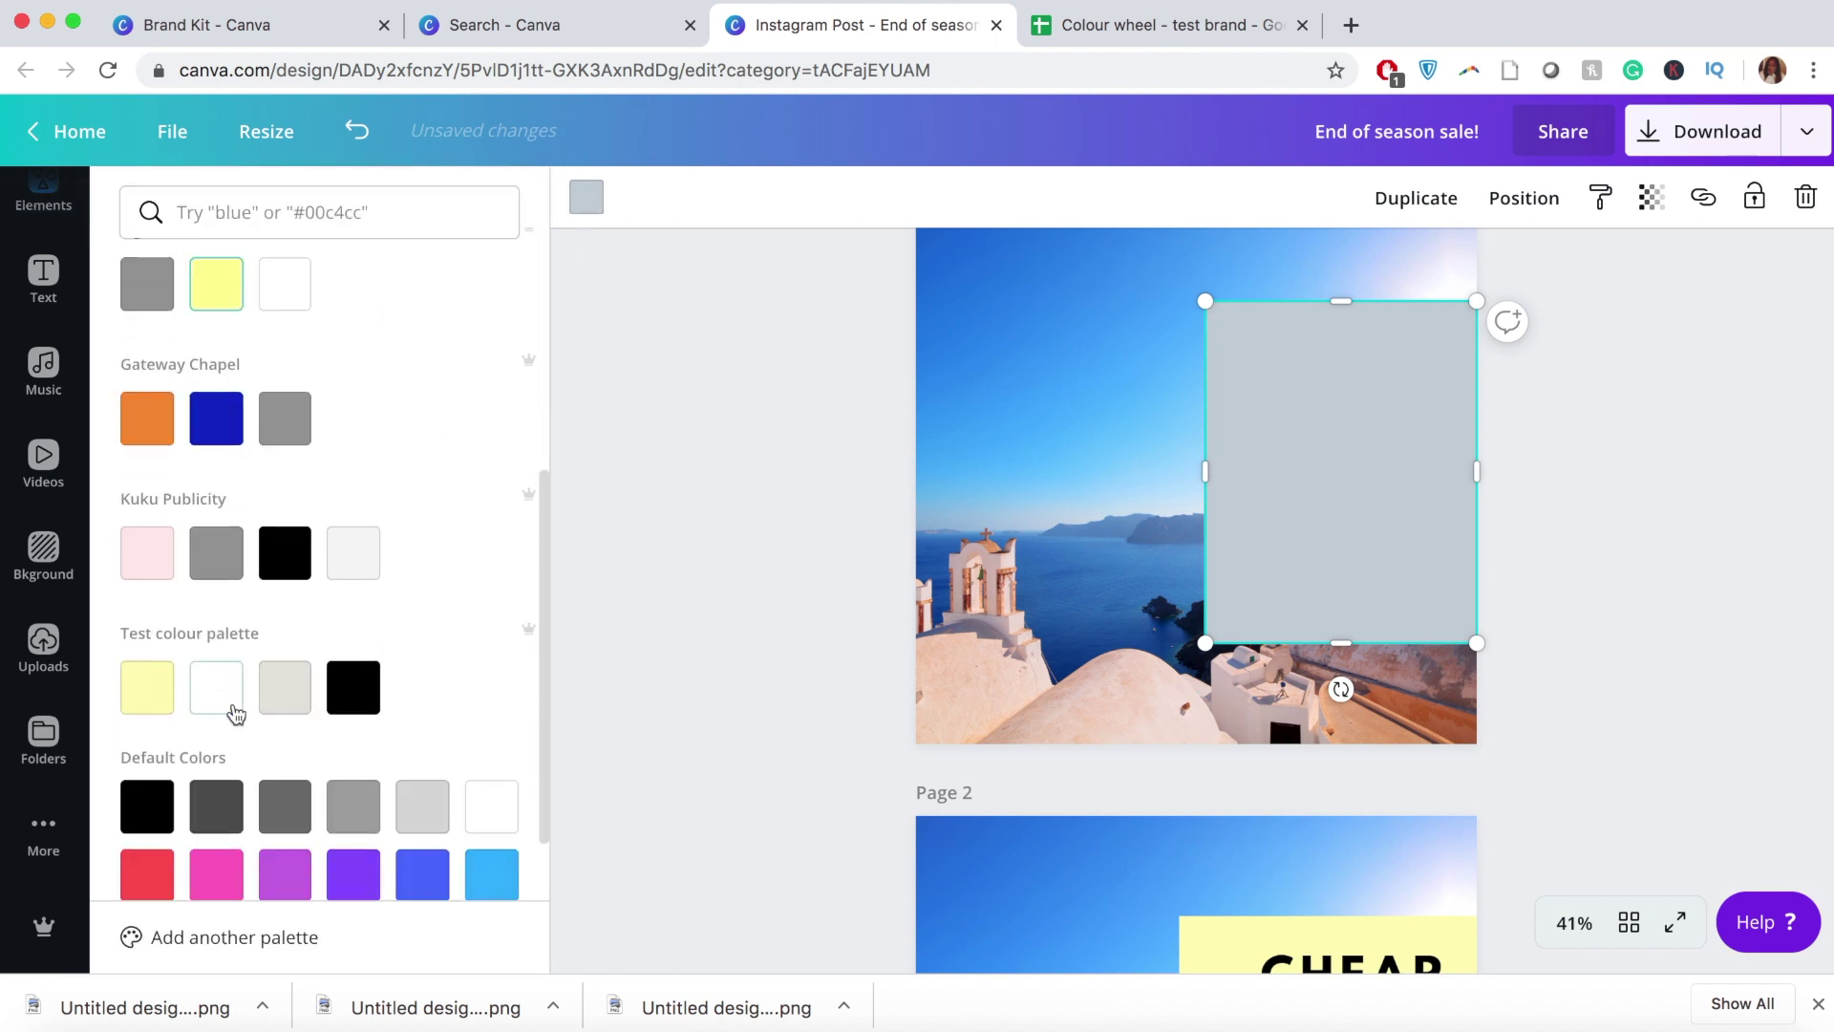
left_click(153, 695)
Step: Widen the yellow box on page 1 slightly to the left and deselect it
scroll(1632, 449, "down", 2)
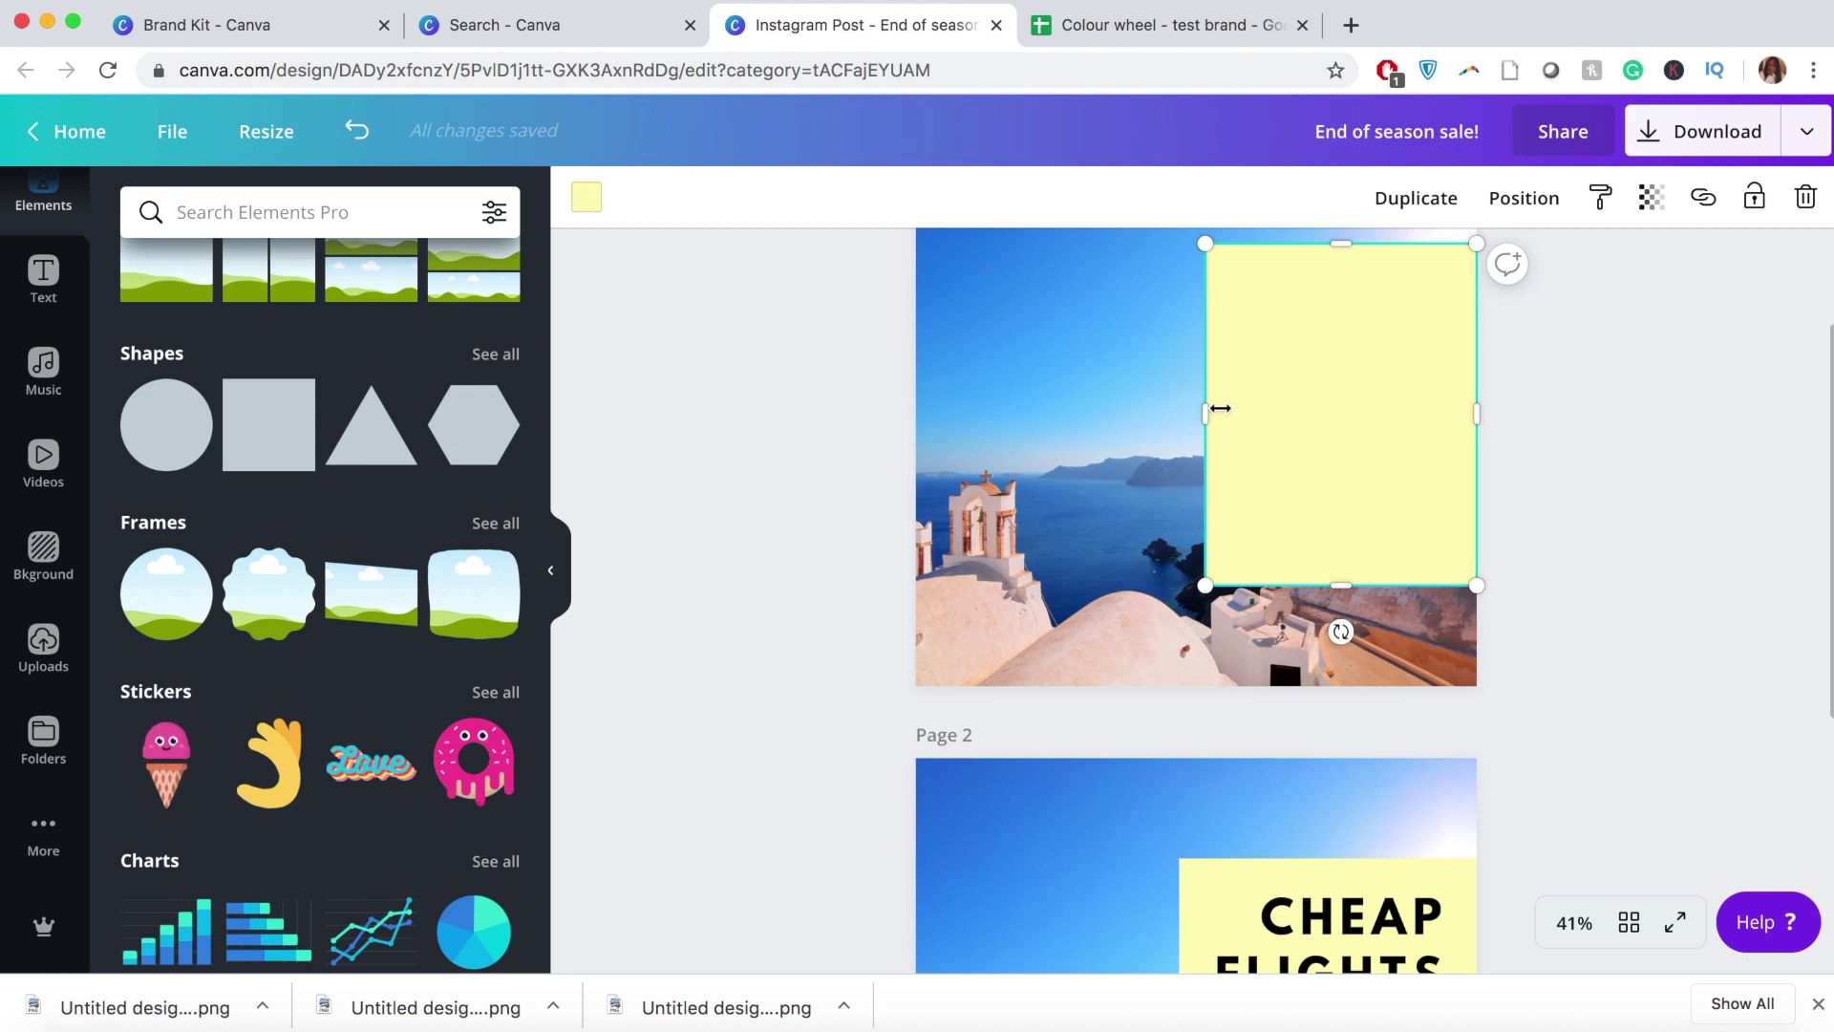
mouse_move(1205, 414)
left_mouse_down()
mouse_move(1167, 410)
mouse_move(1187, 412)
left_mouse_up()
left_click(1646, 450)
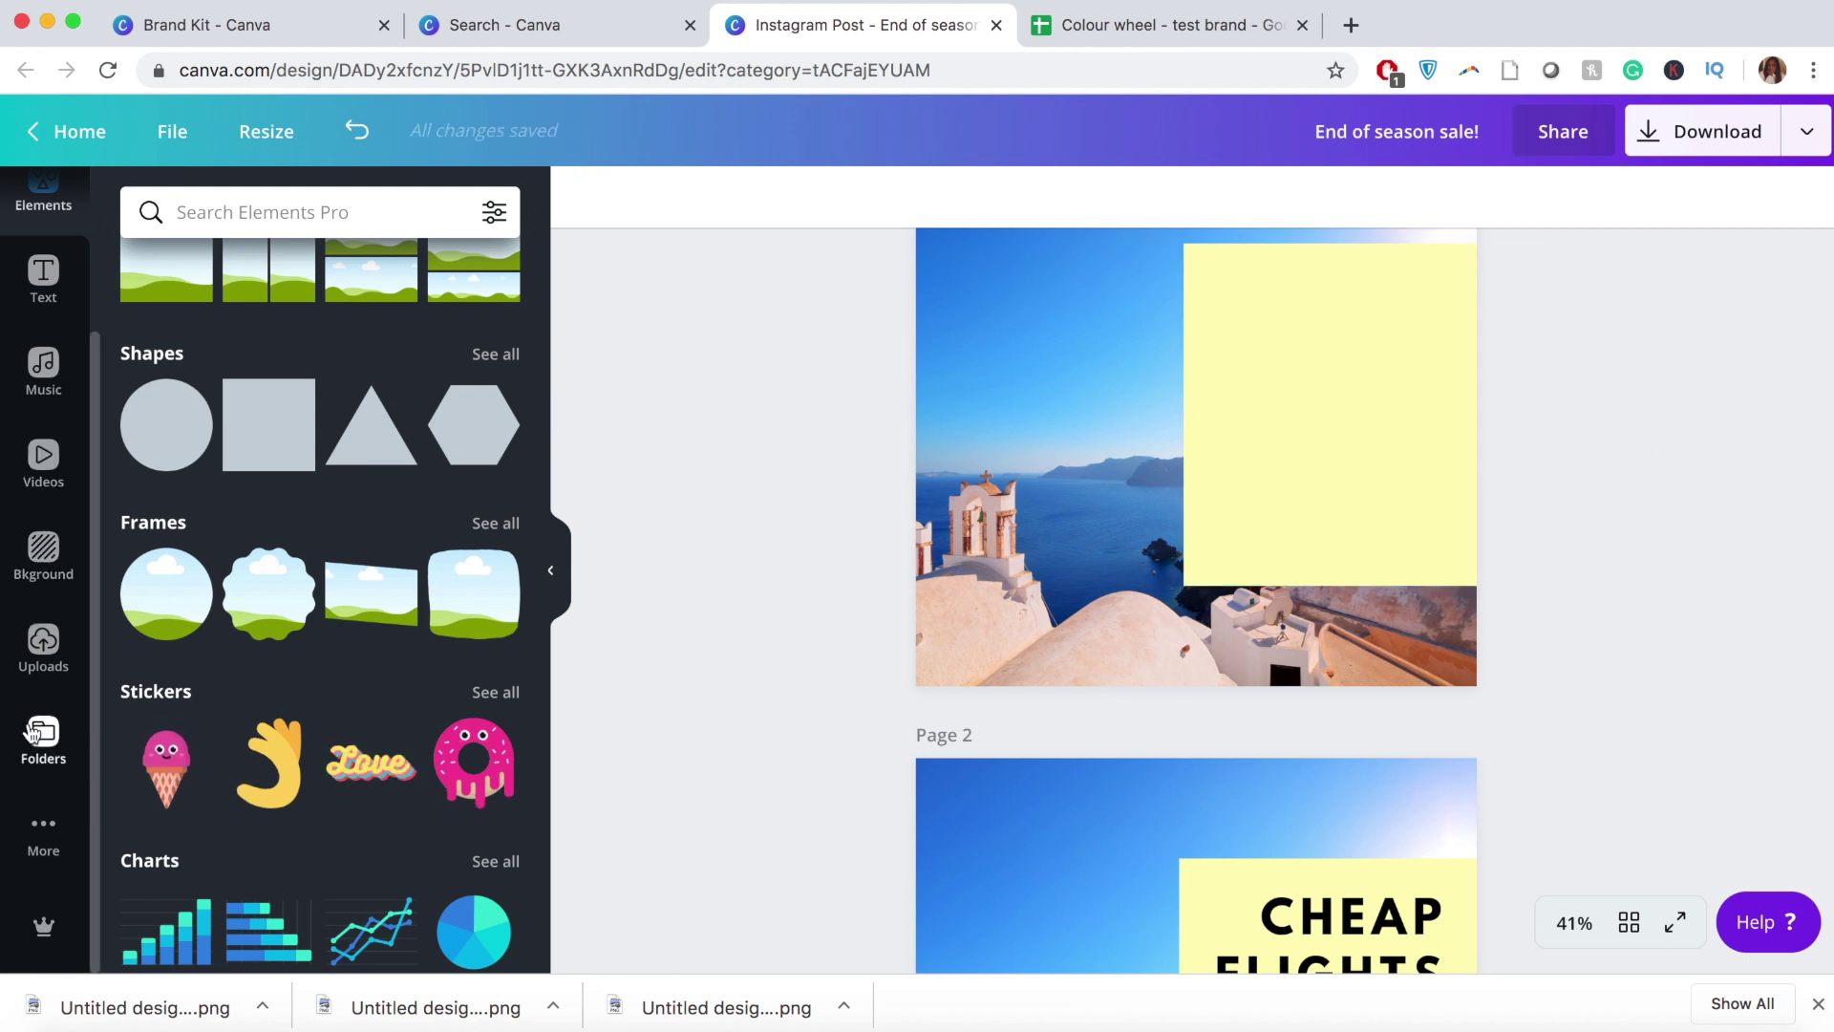
Step: Add a heading to page 1 that reads CHEAP FLIGHTS GOING FAST!
left_click(43, 273)
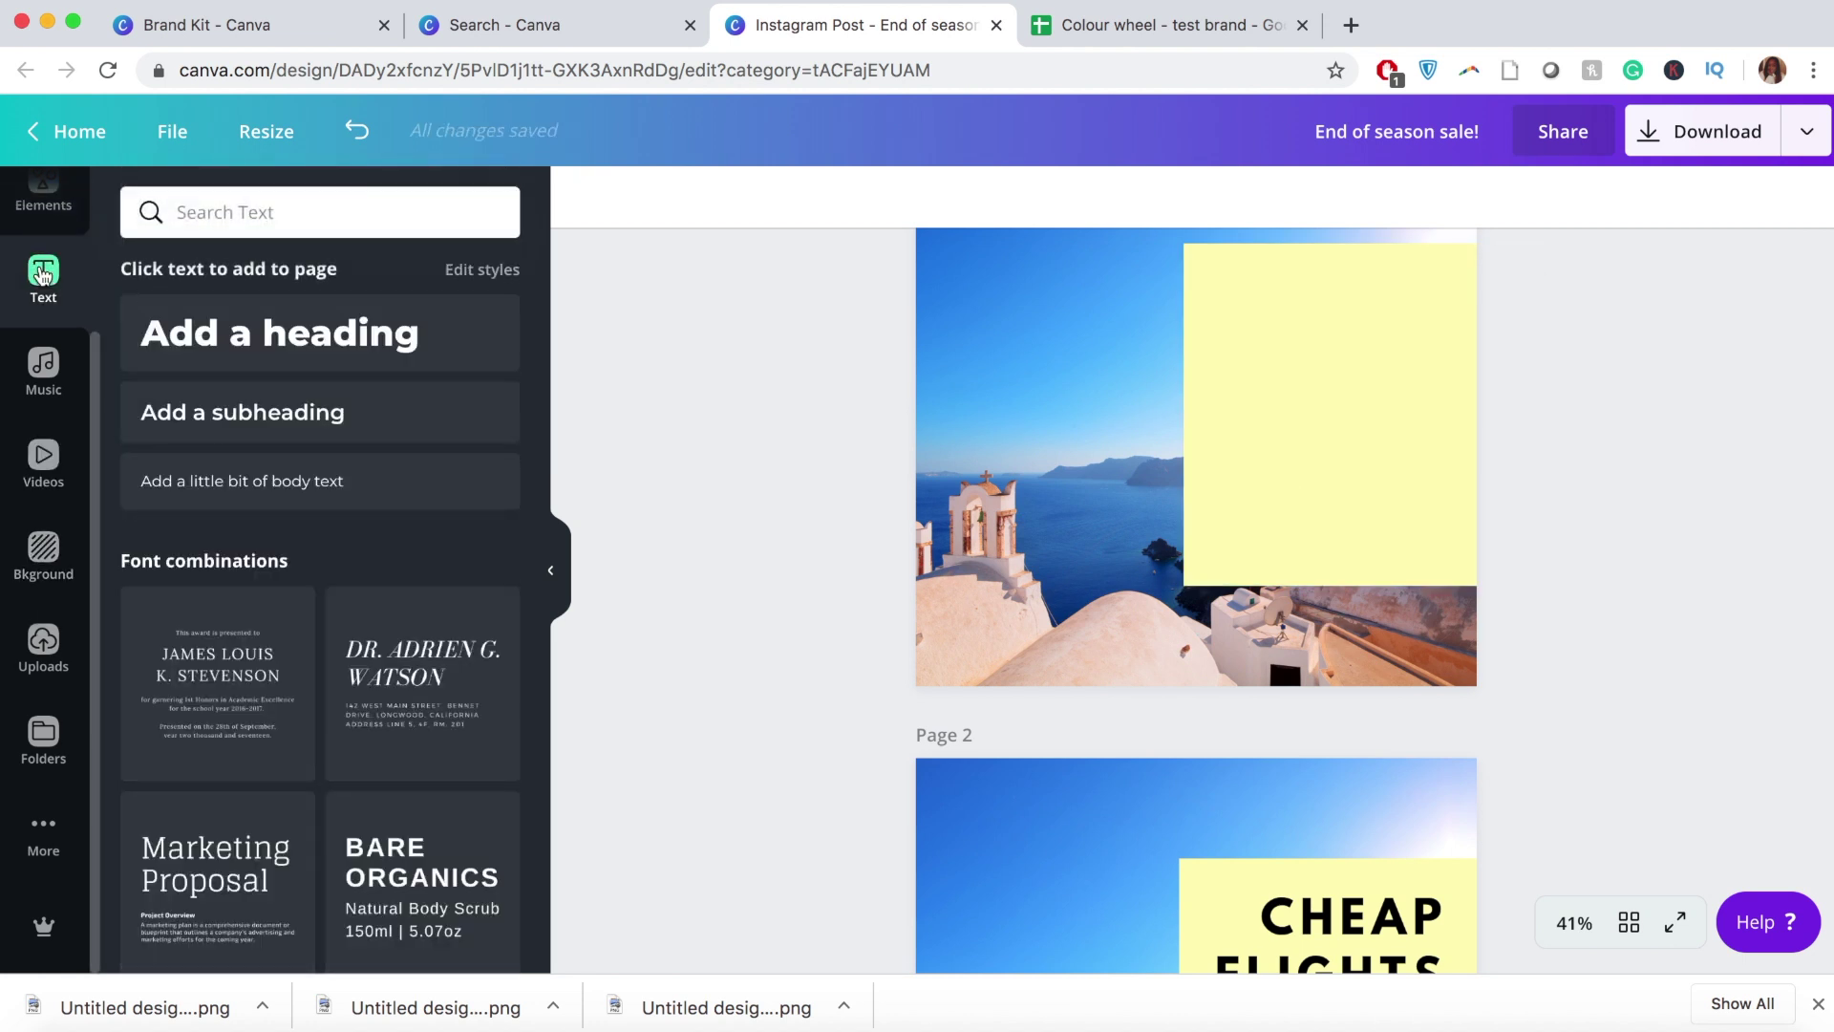
left_click(246, 333)
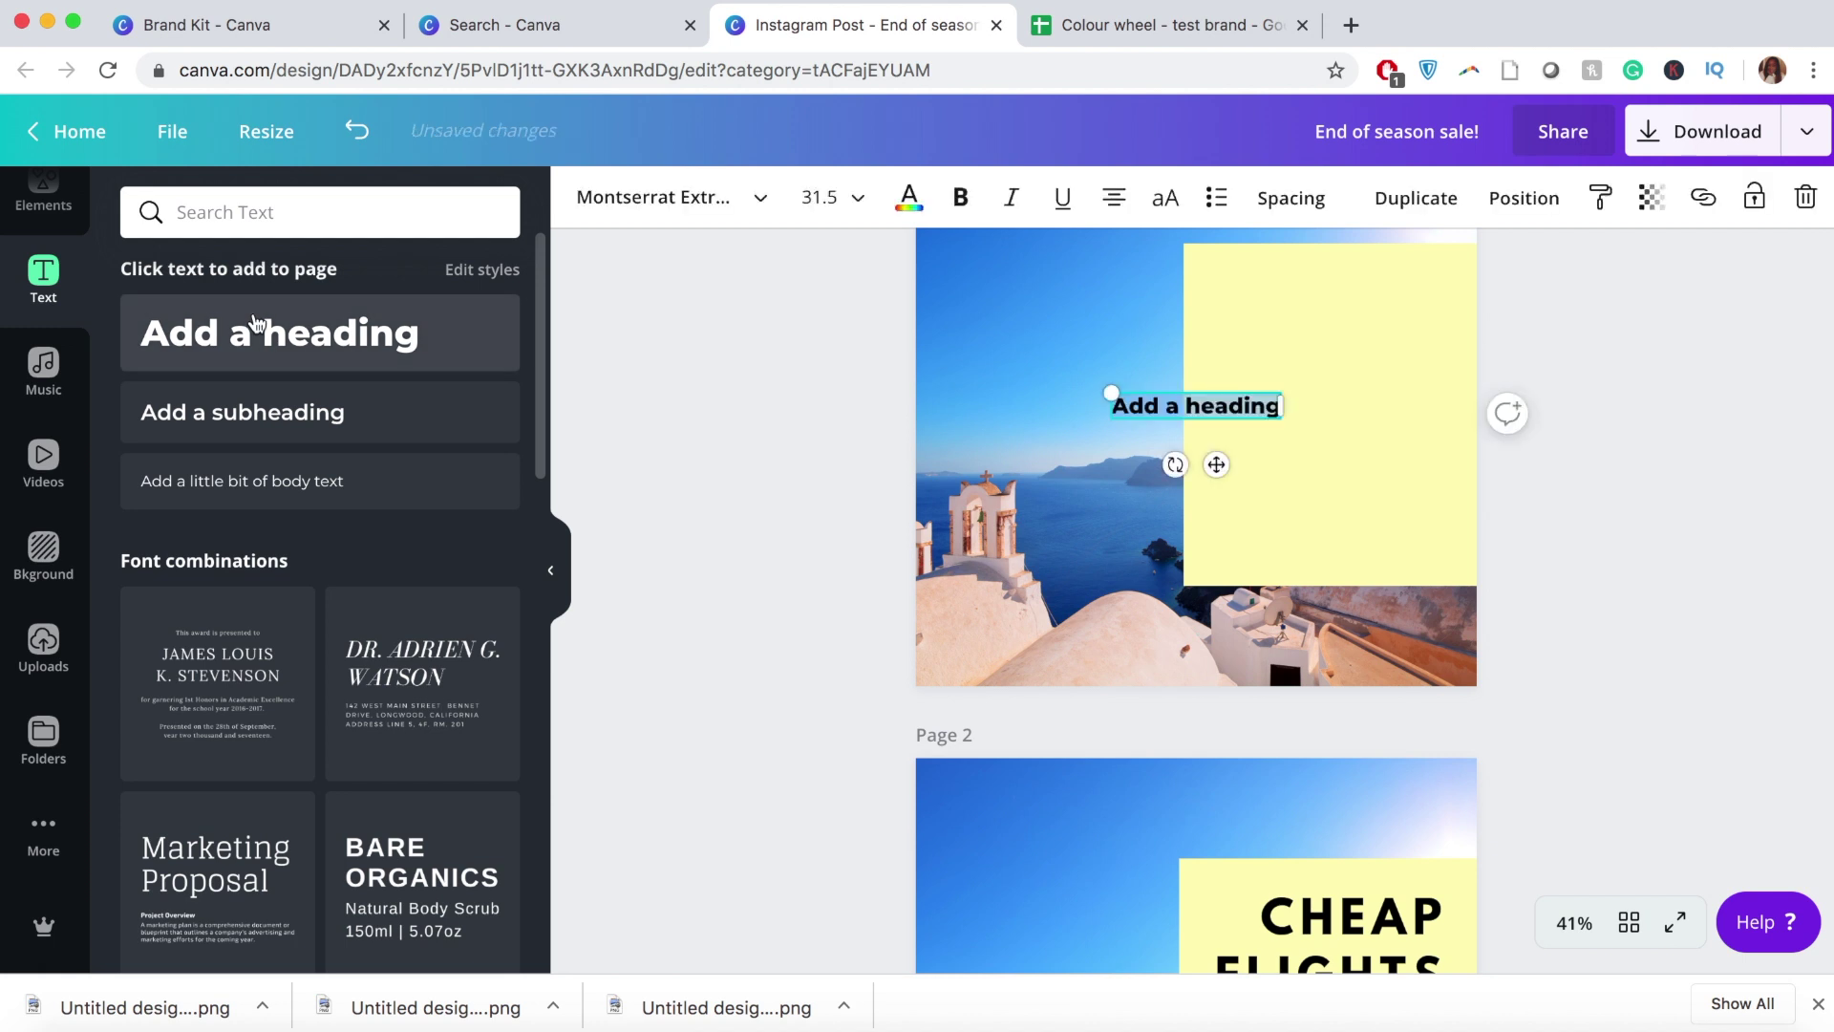
left_click(1205, 403)
left_click(1204, 405)
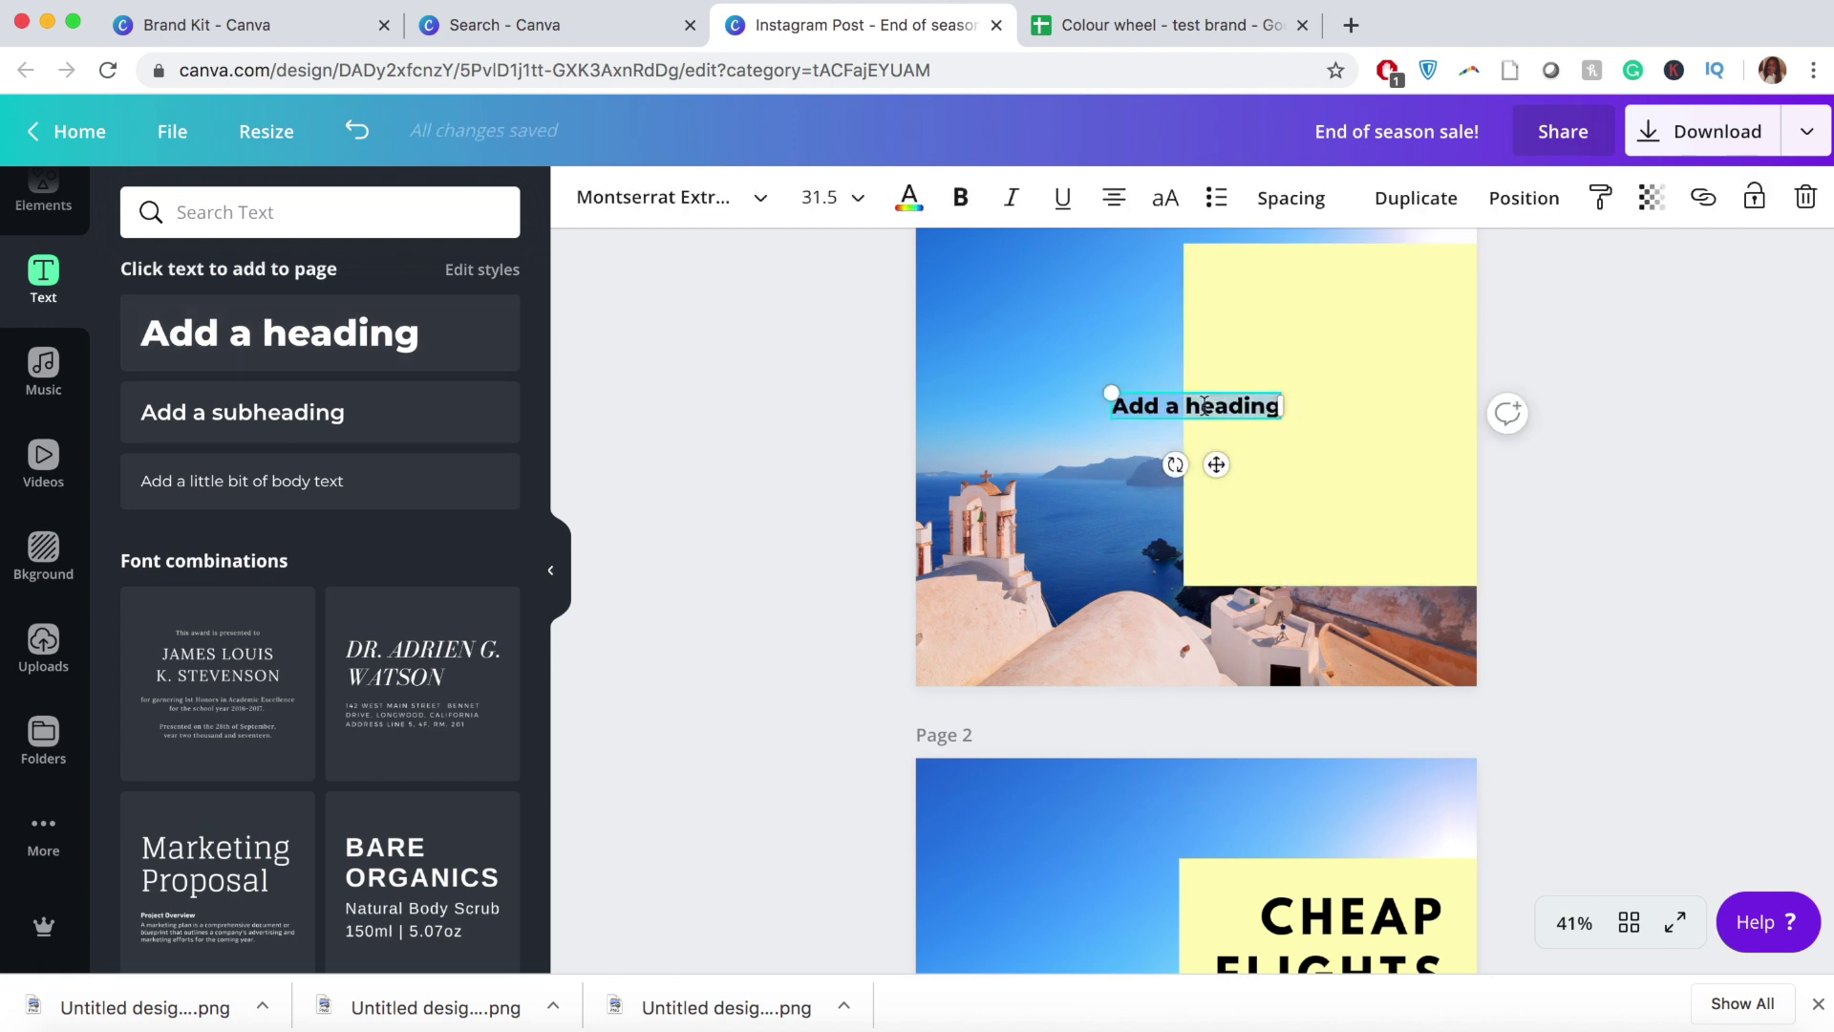
type("CHEAP")
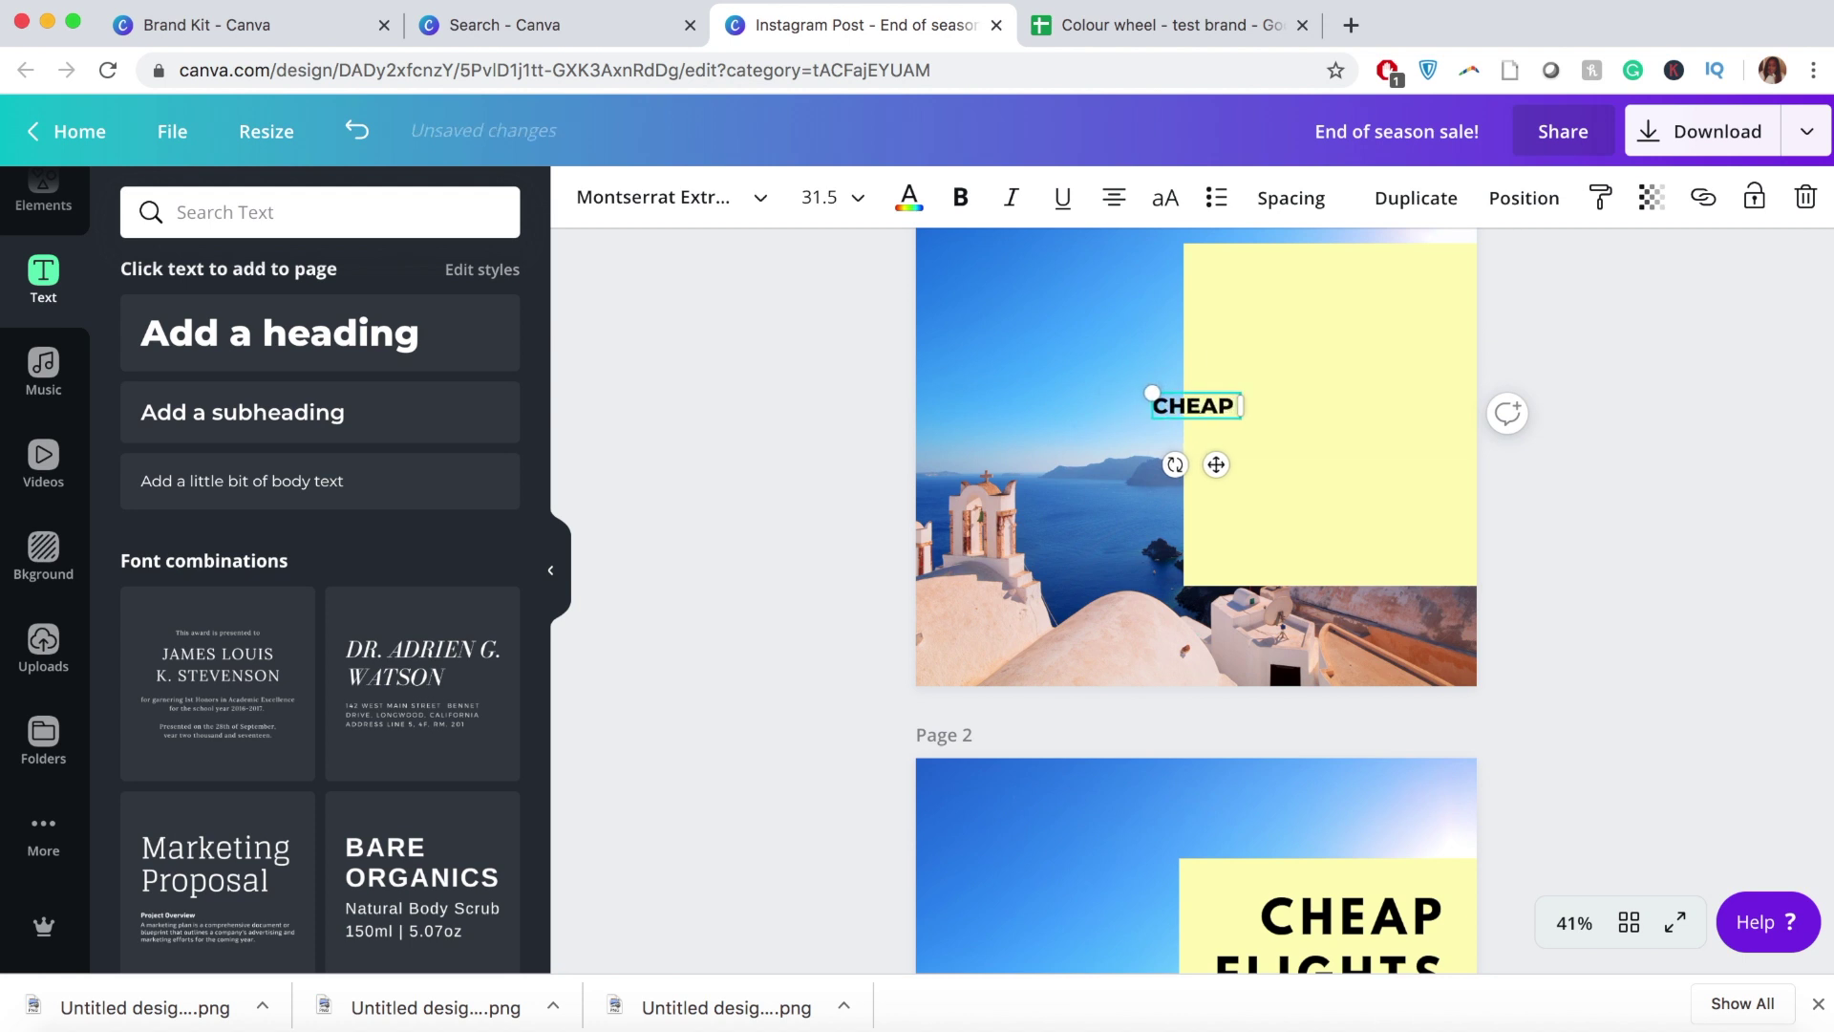
type(" FLIGHTS")
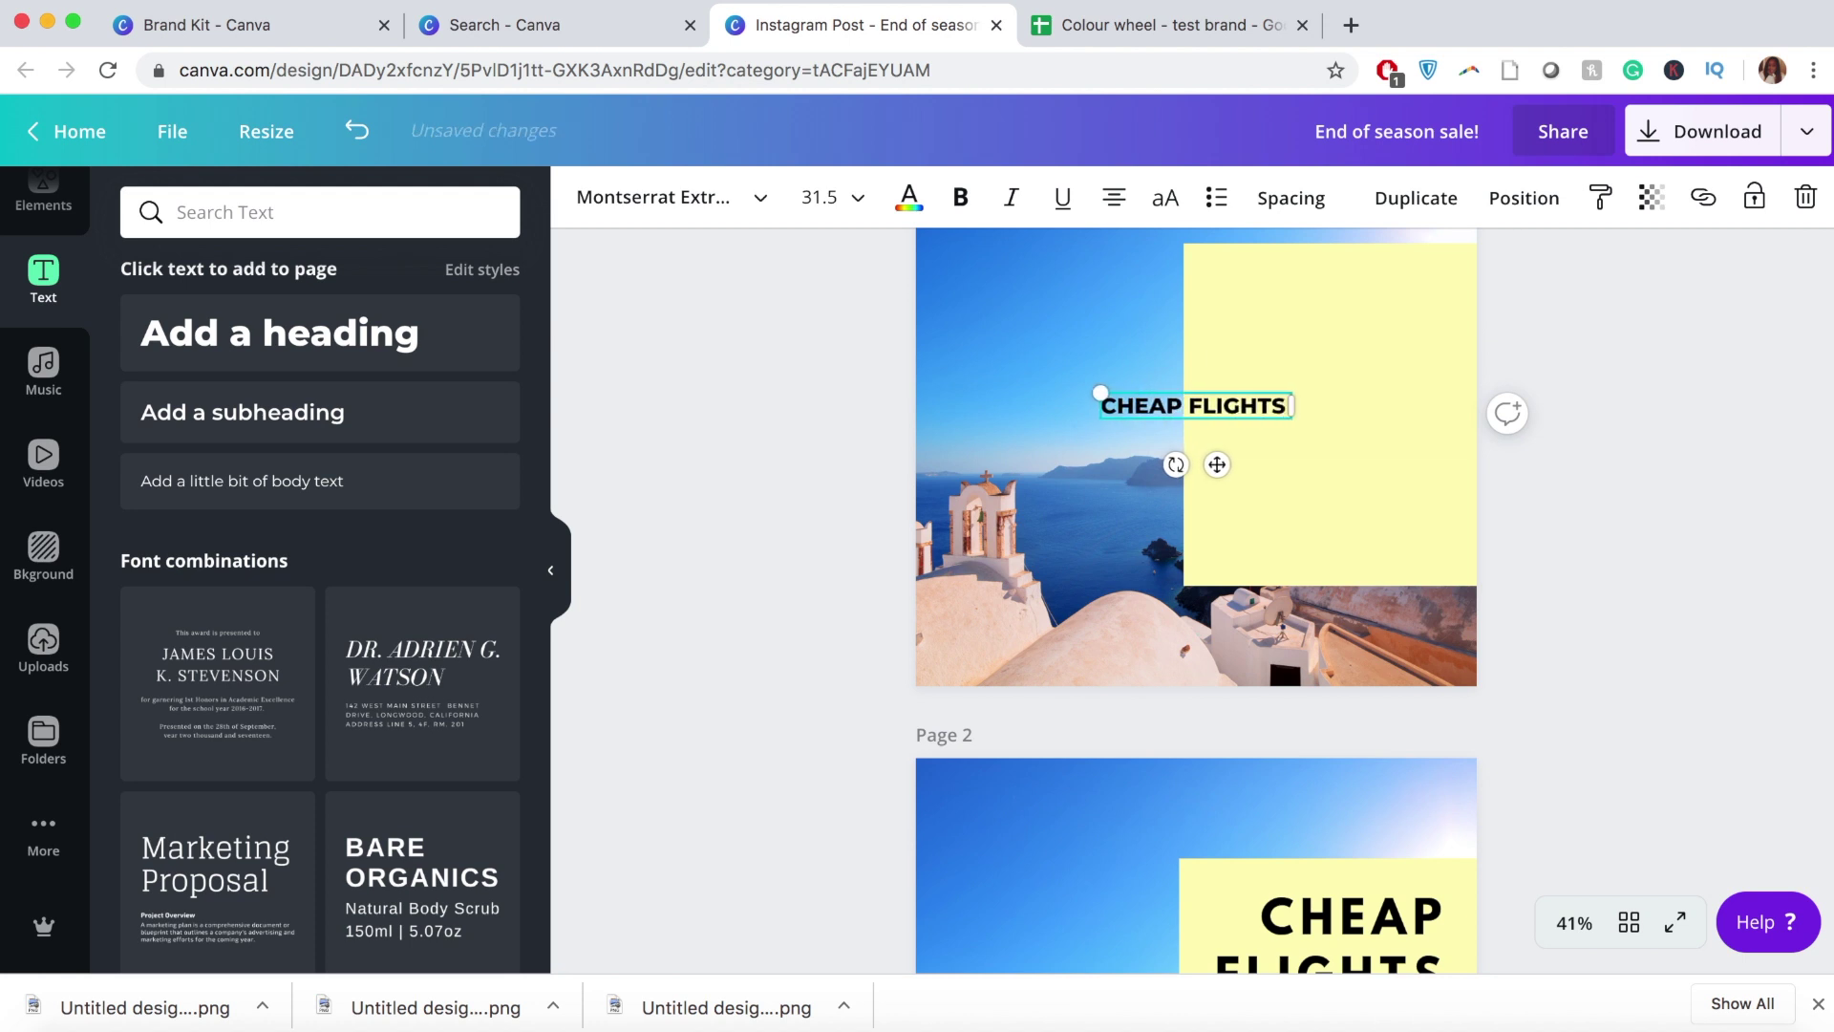
type(" GOING FAST!")
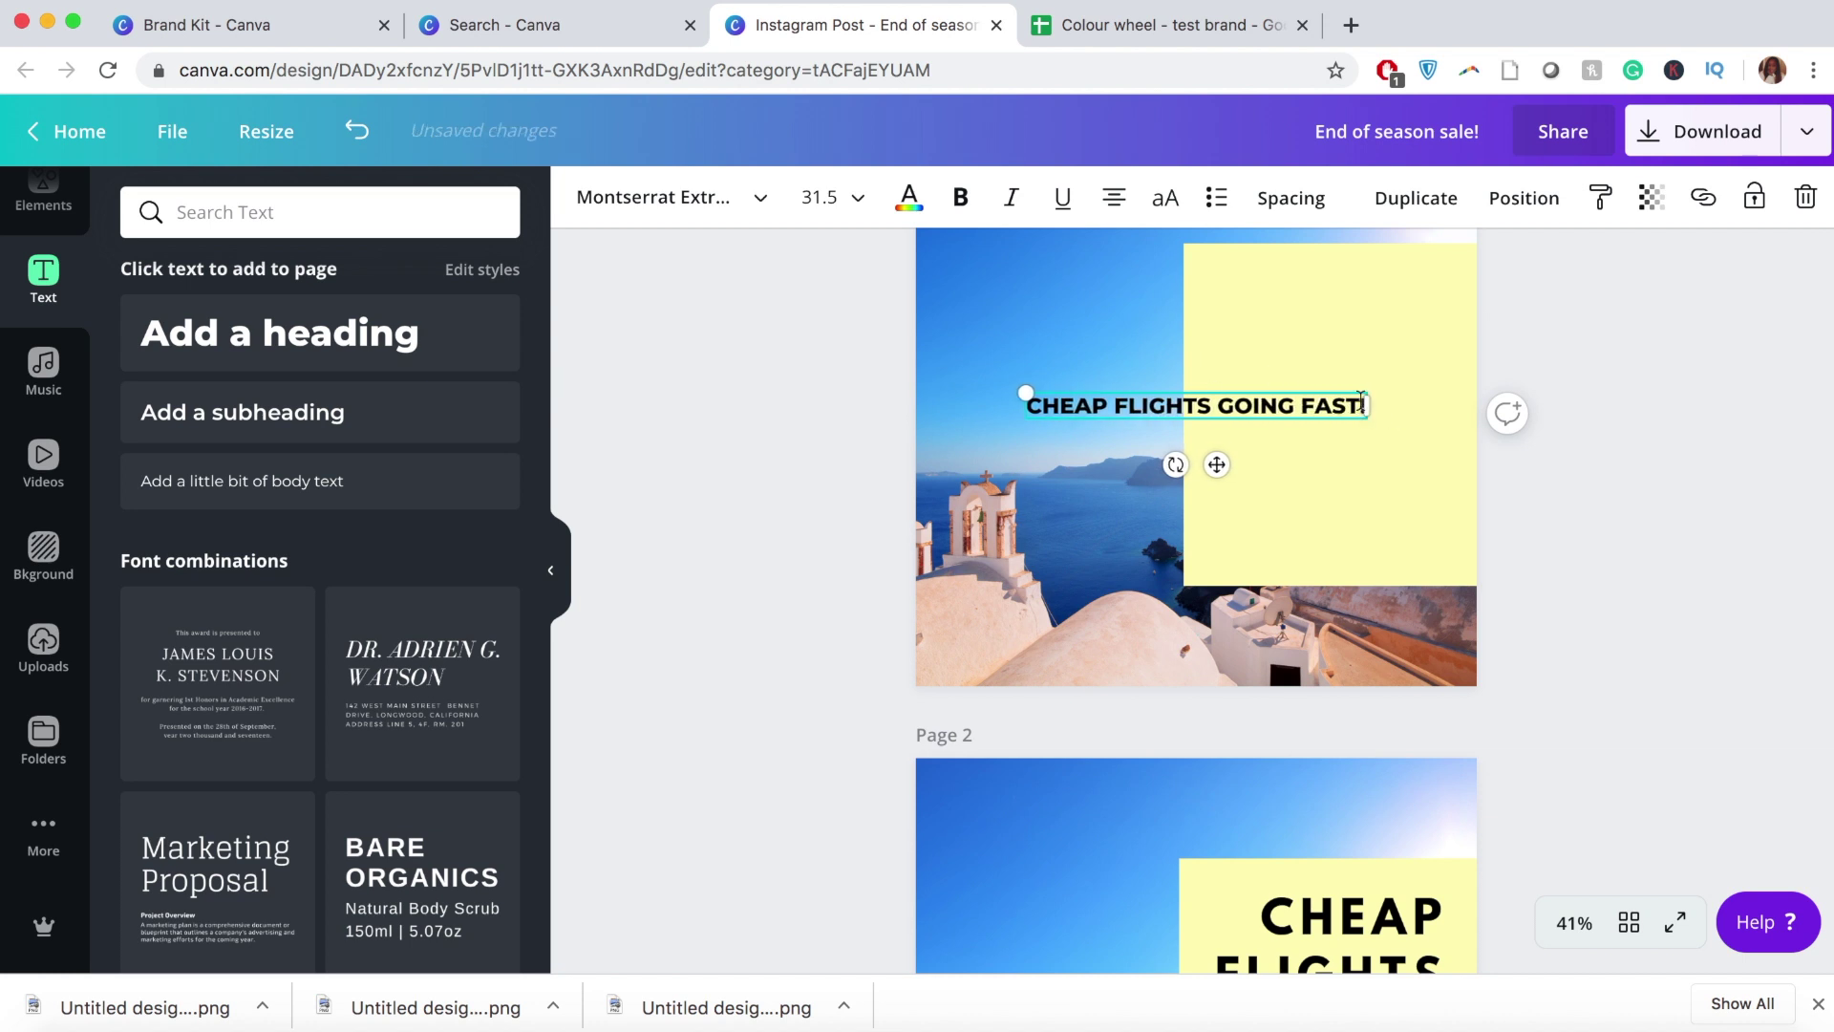
Step: Place the heading in the yellow box's upper right corner, narrowed to wrap over four lines, and right-align its text
left_click_drag(1368, 403, 1453, 381)
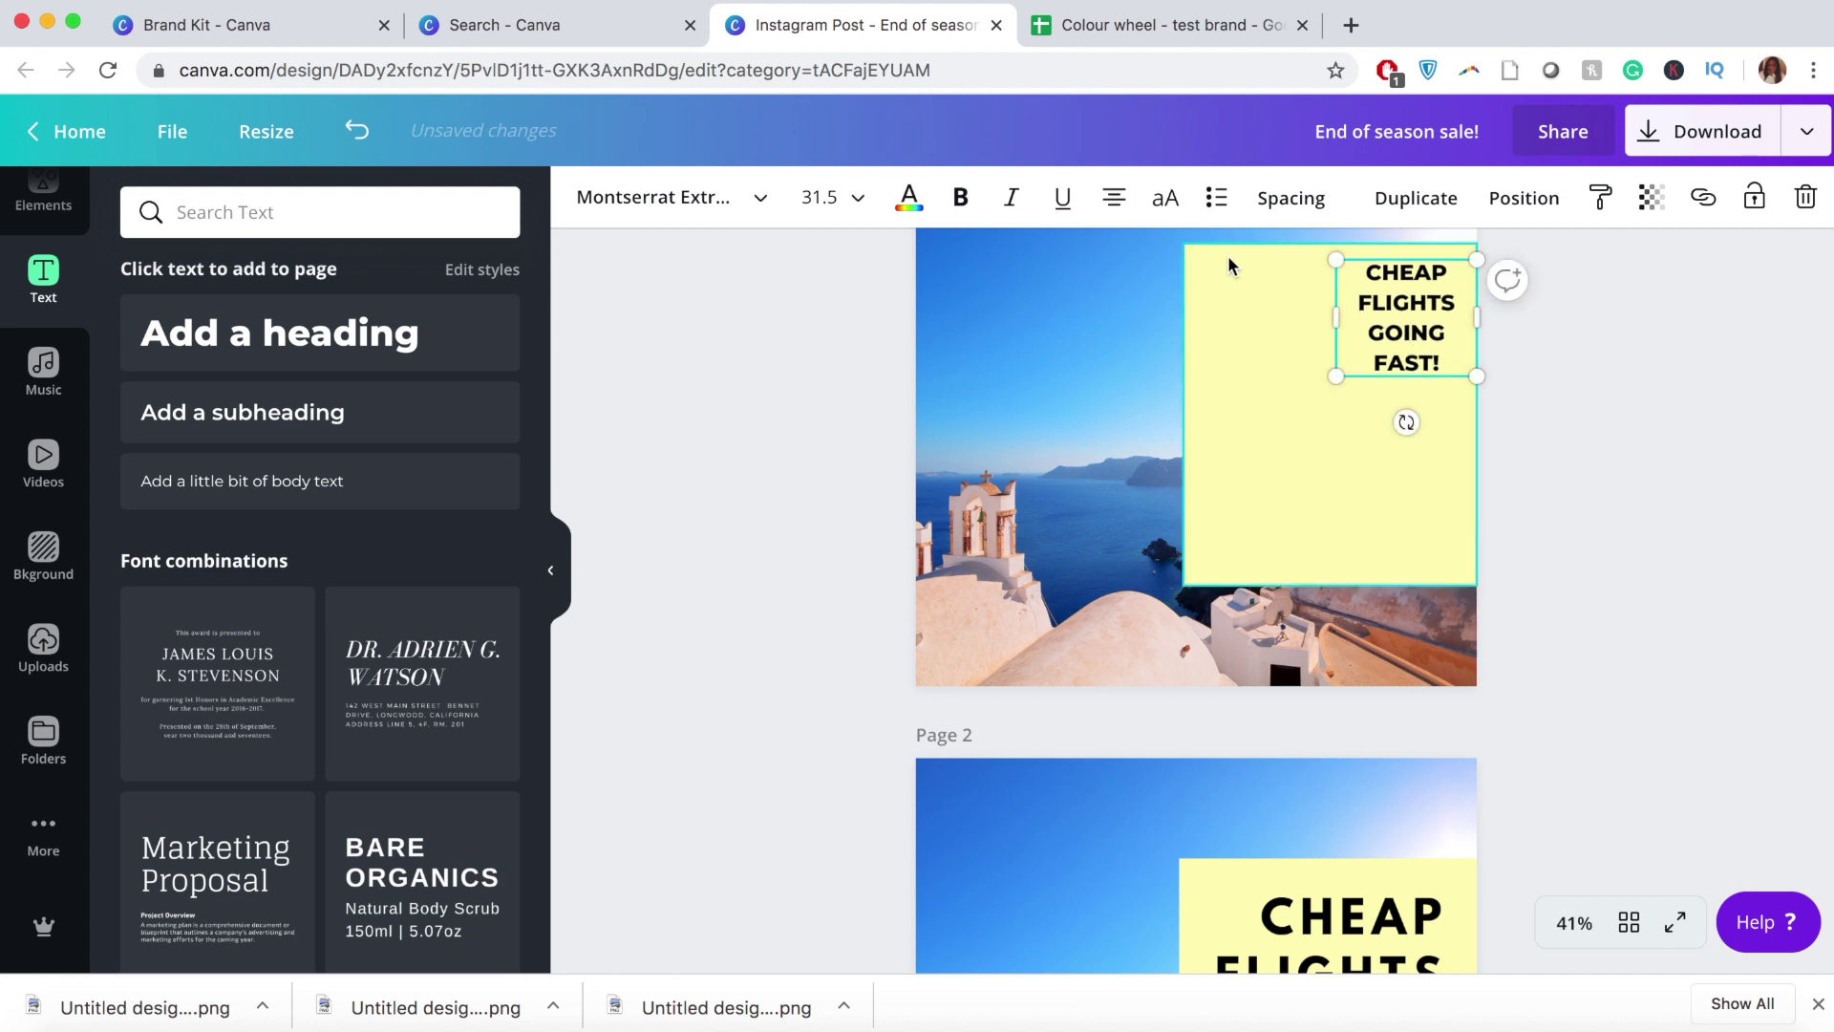
scroll(1346, 673, "down", 4)
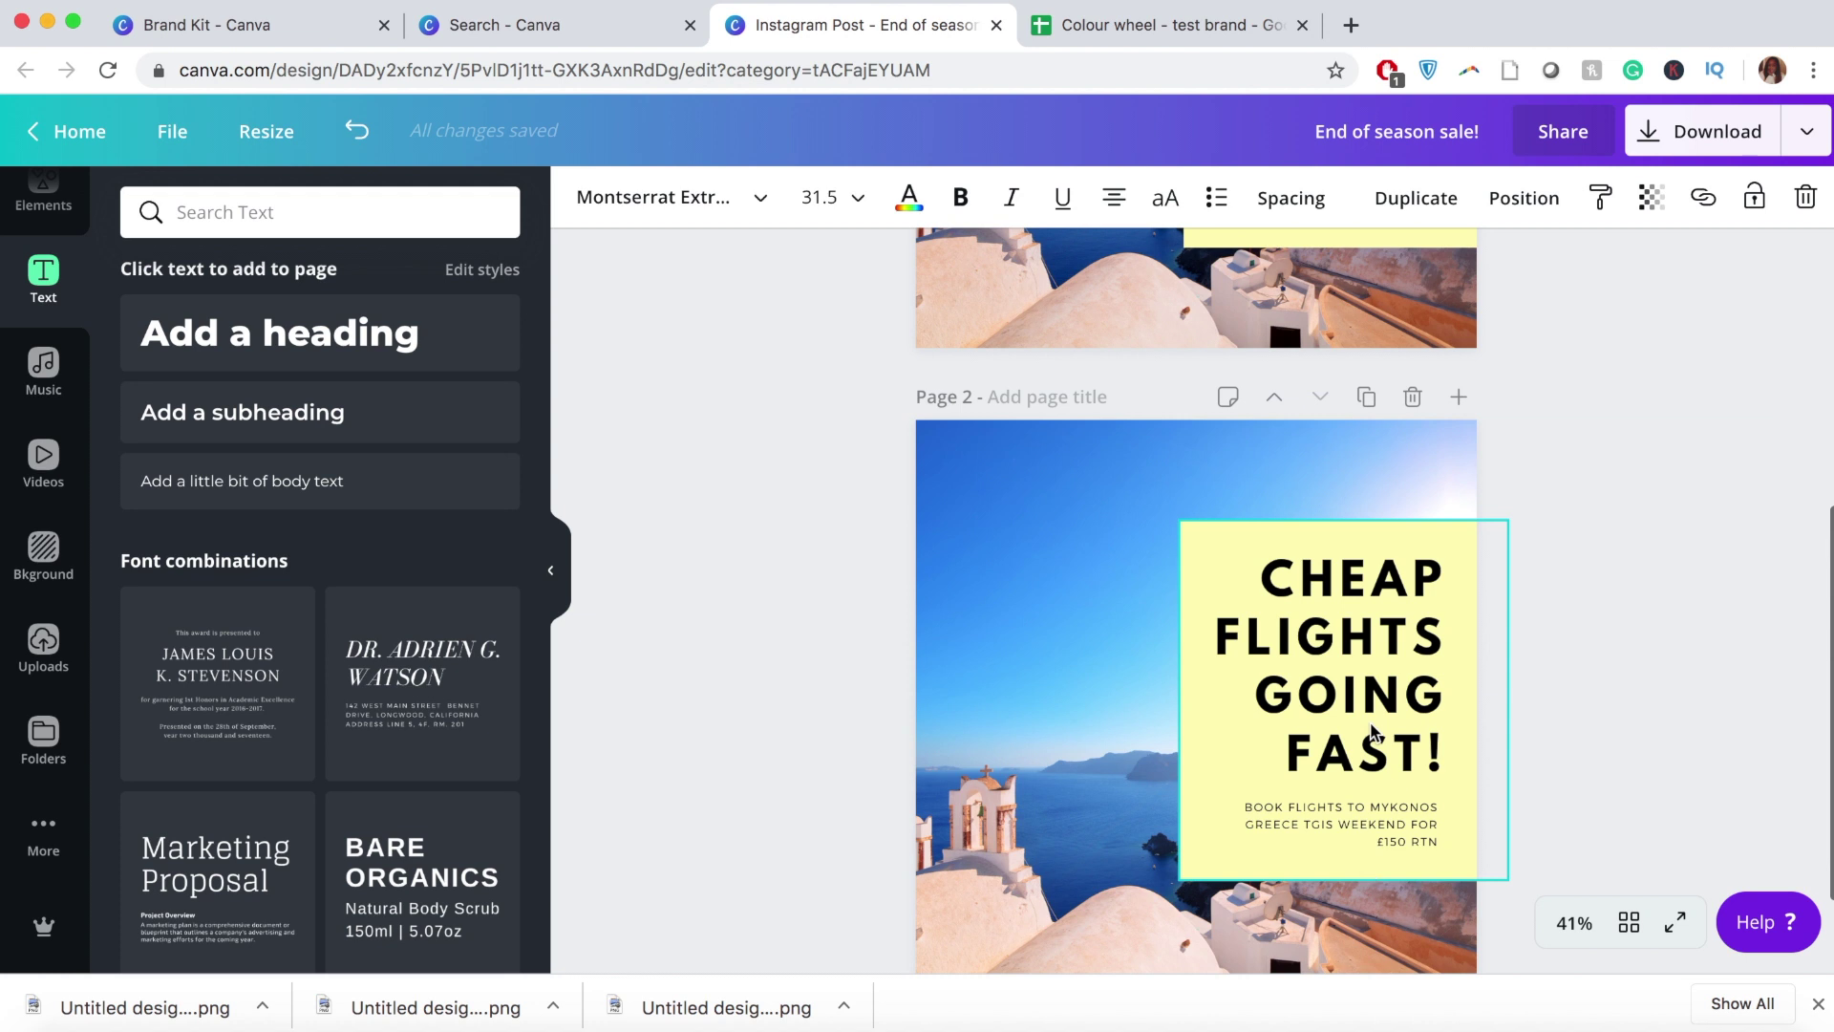
scroll(1282, 669, "up", 5)
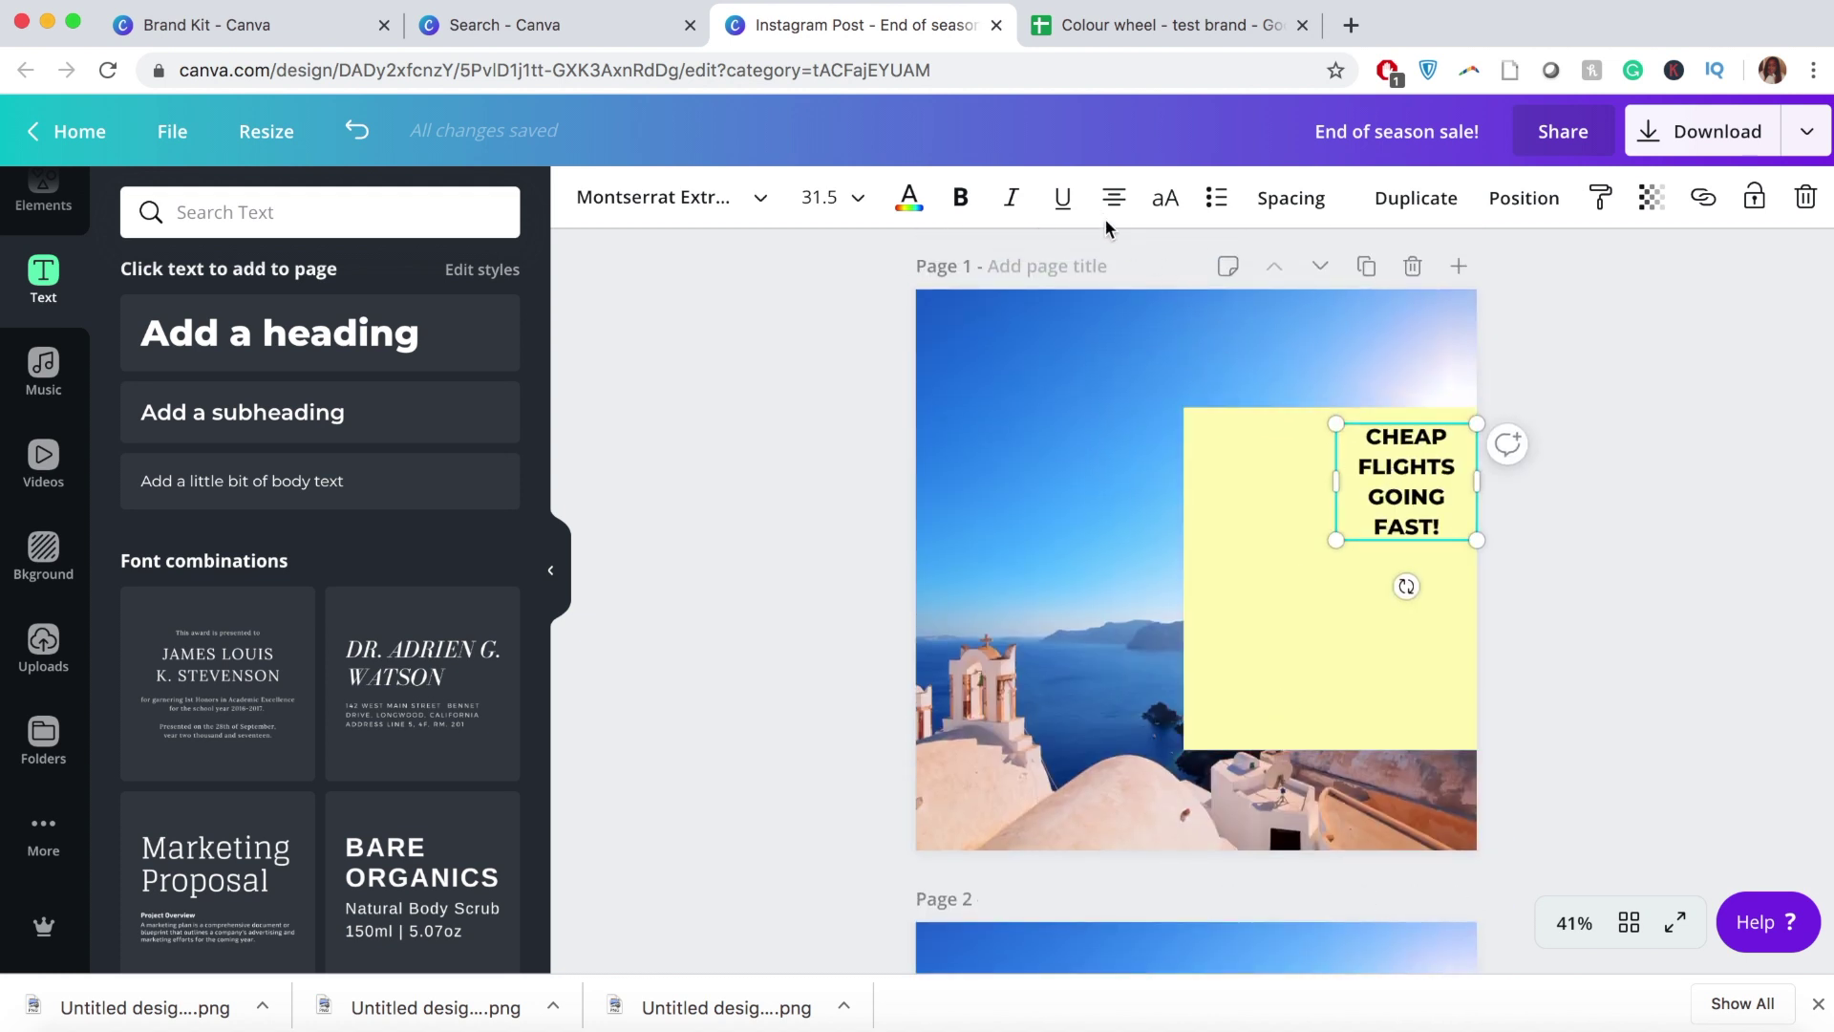
left_click(1111, 200)
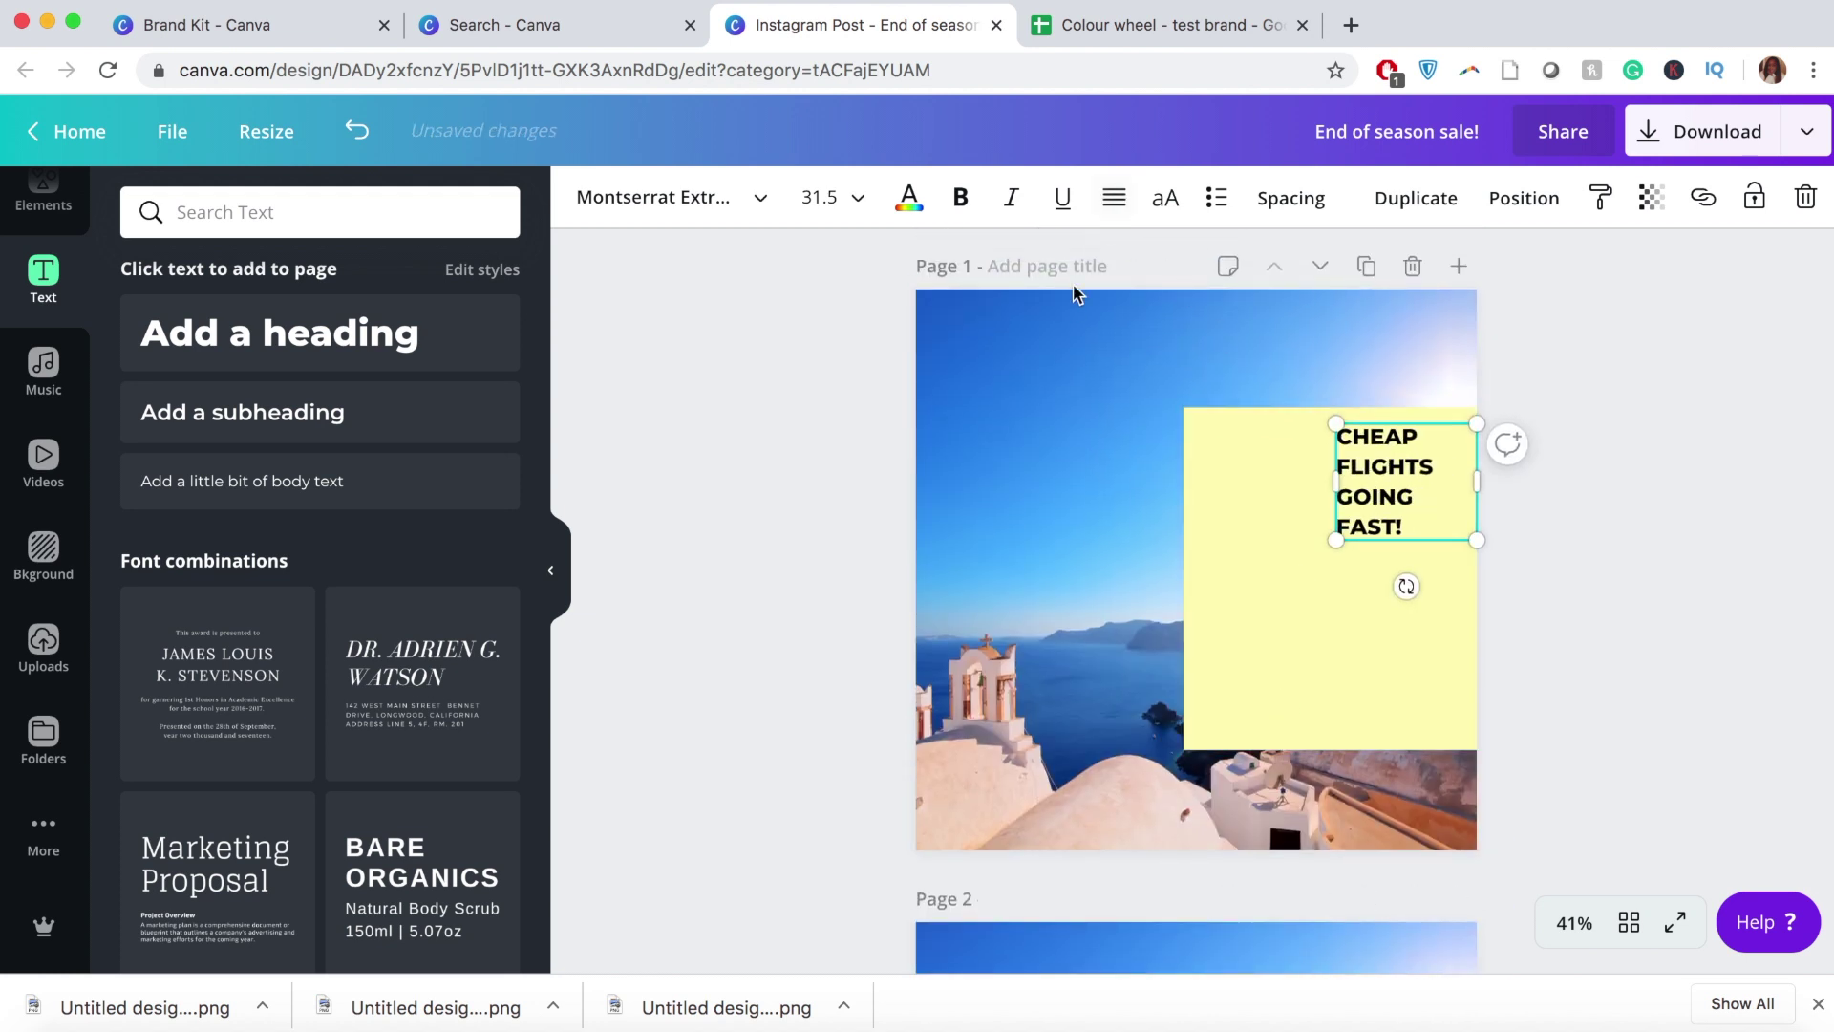
left_click(1111, 201)
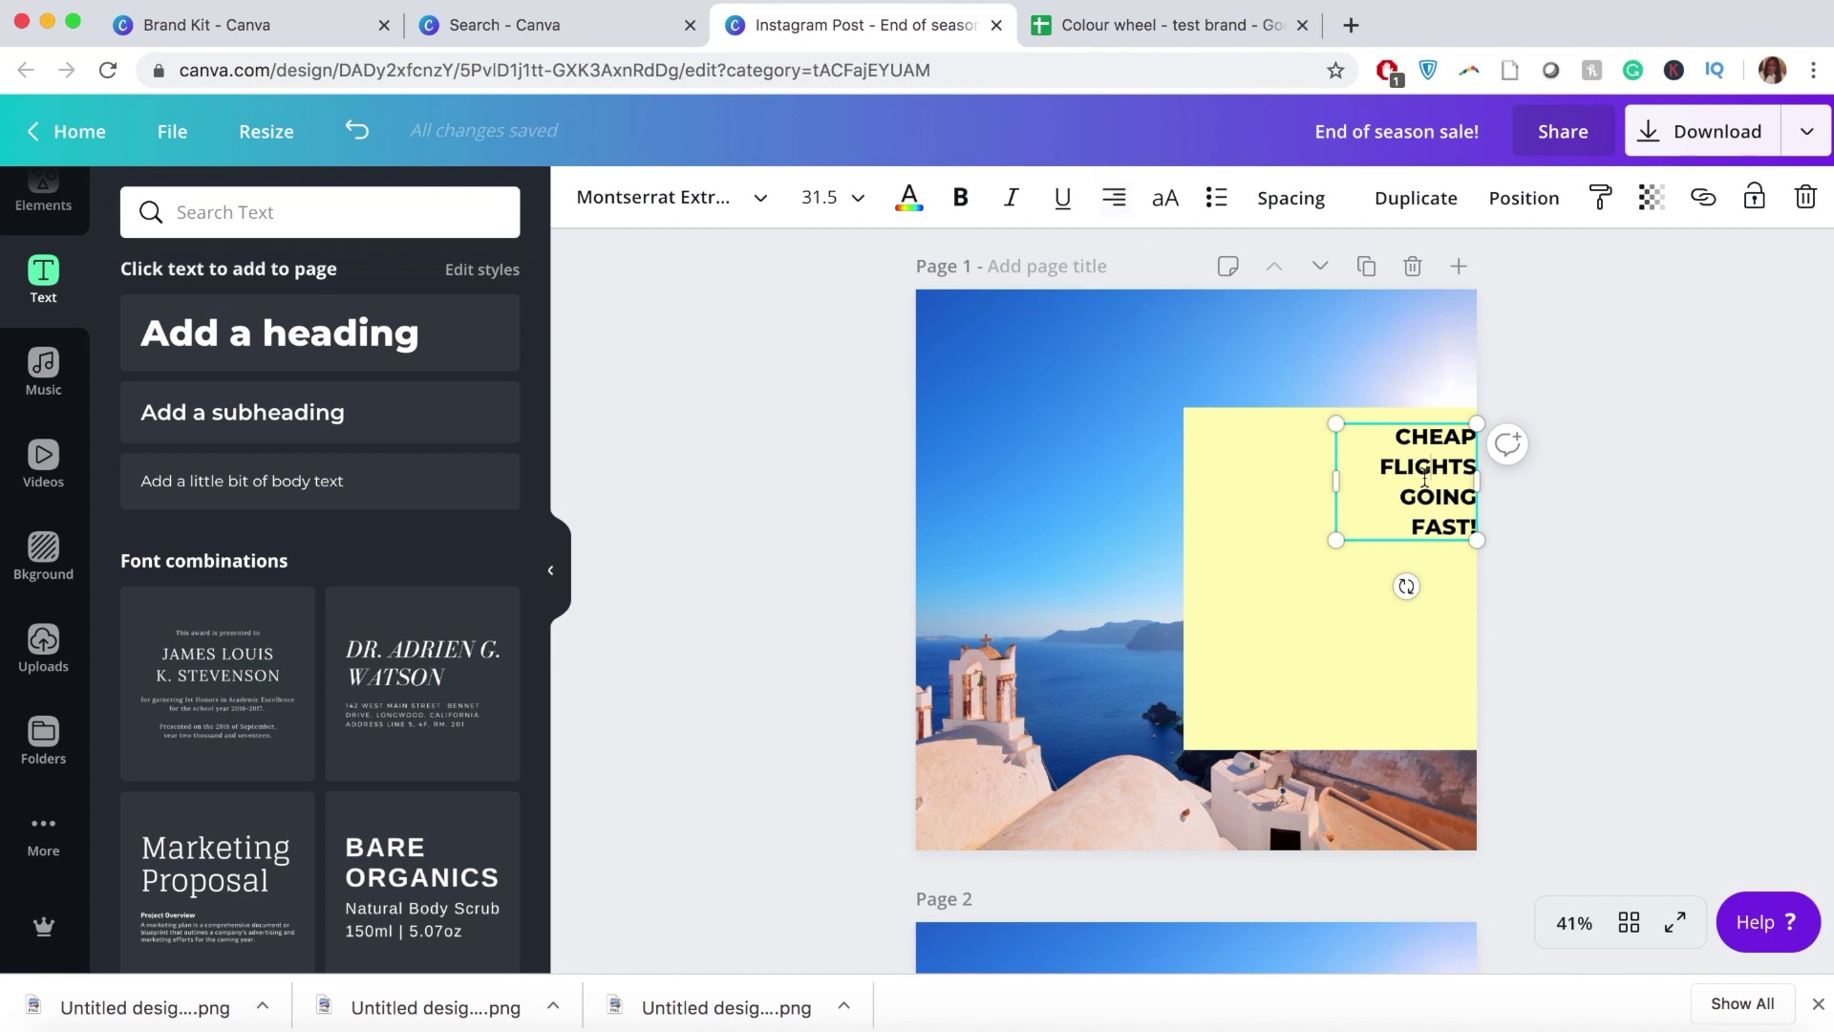
Step: Set the page 1 heading's font size to 48, then widen its text box and shift it slightly inward from the page edge
left_click(859, 201)
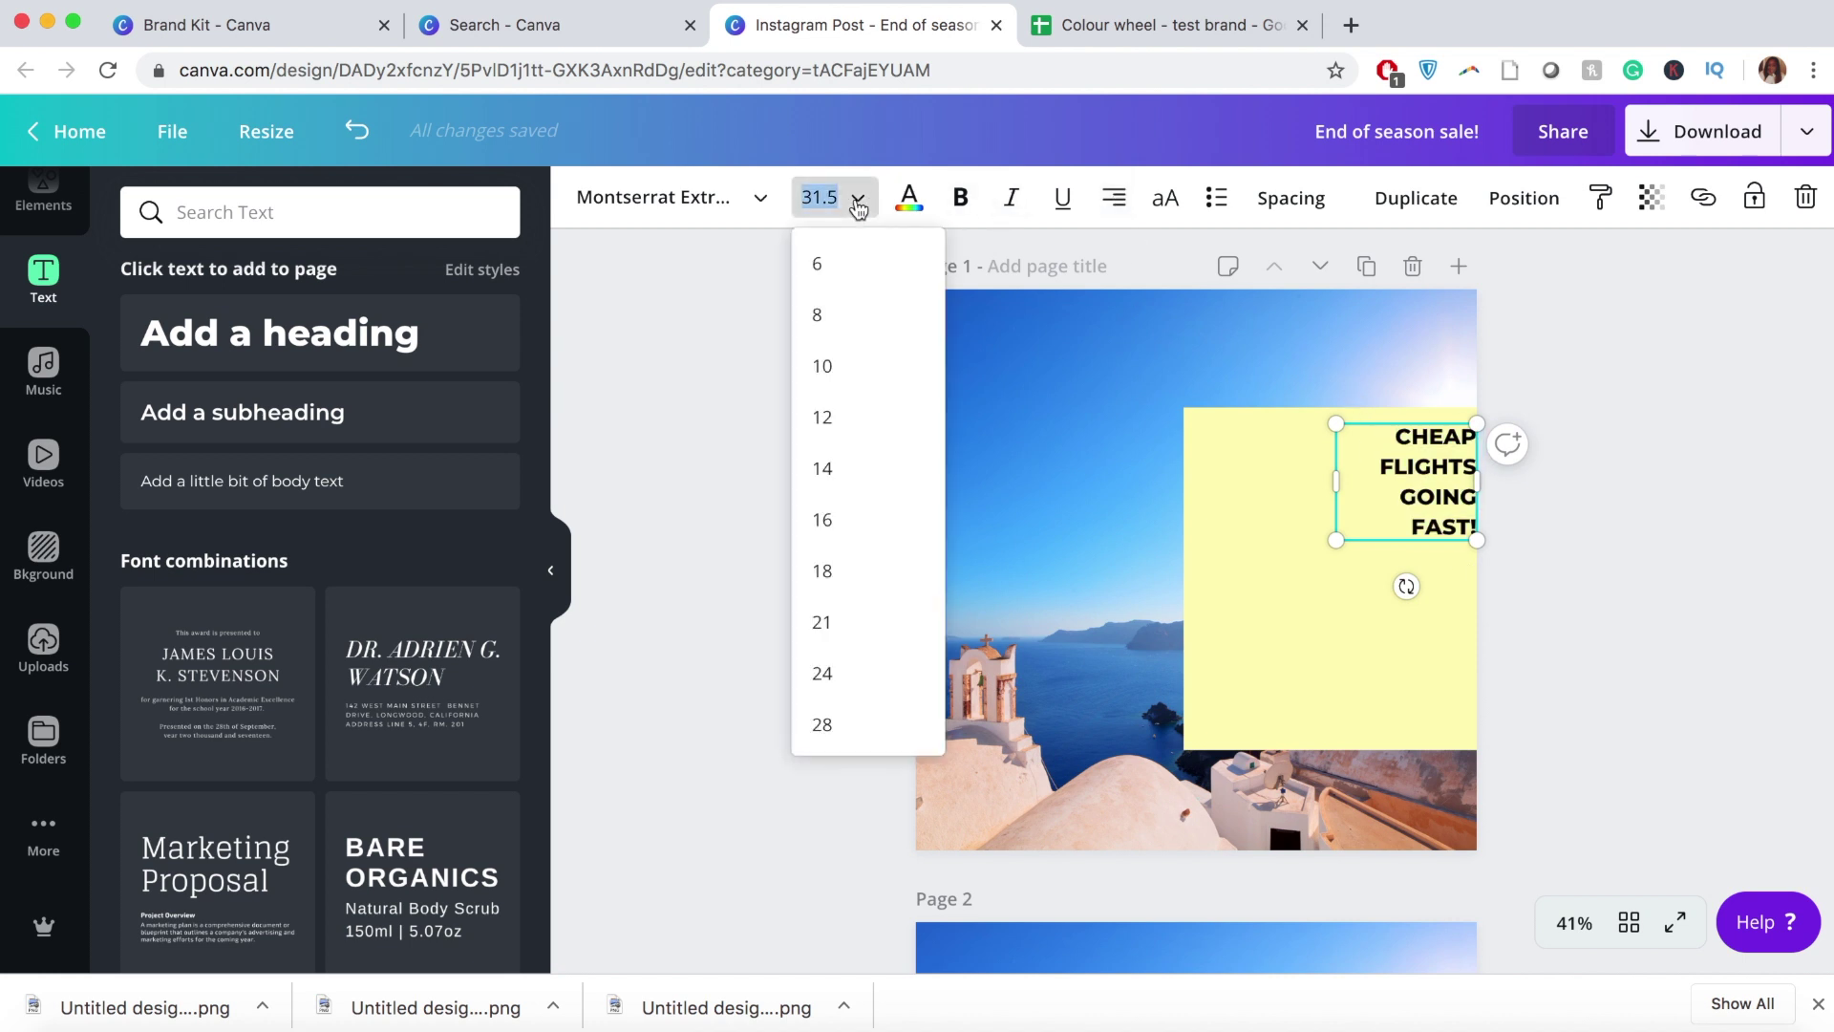
scroll(858, 541, "down", 5)
scroll(859, 525, "up", 1)
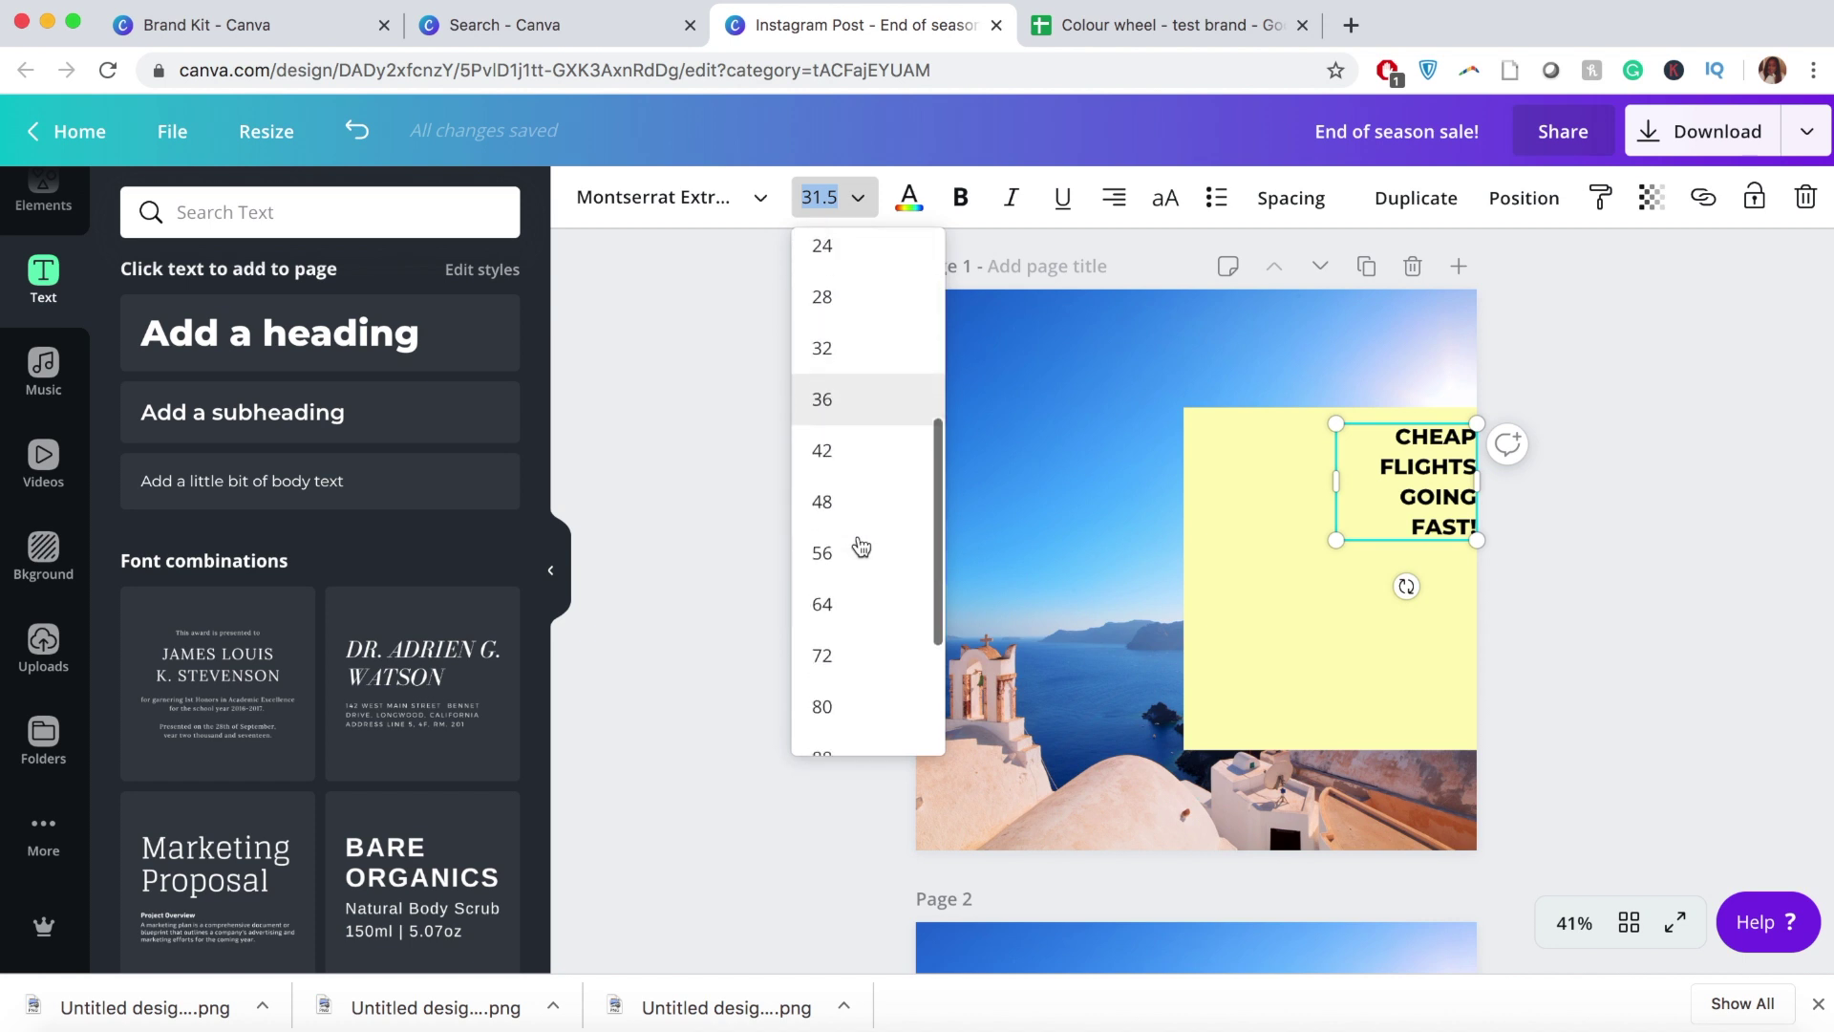
left_click(863, 506)
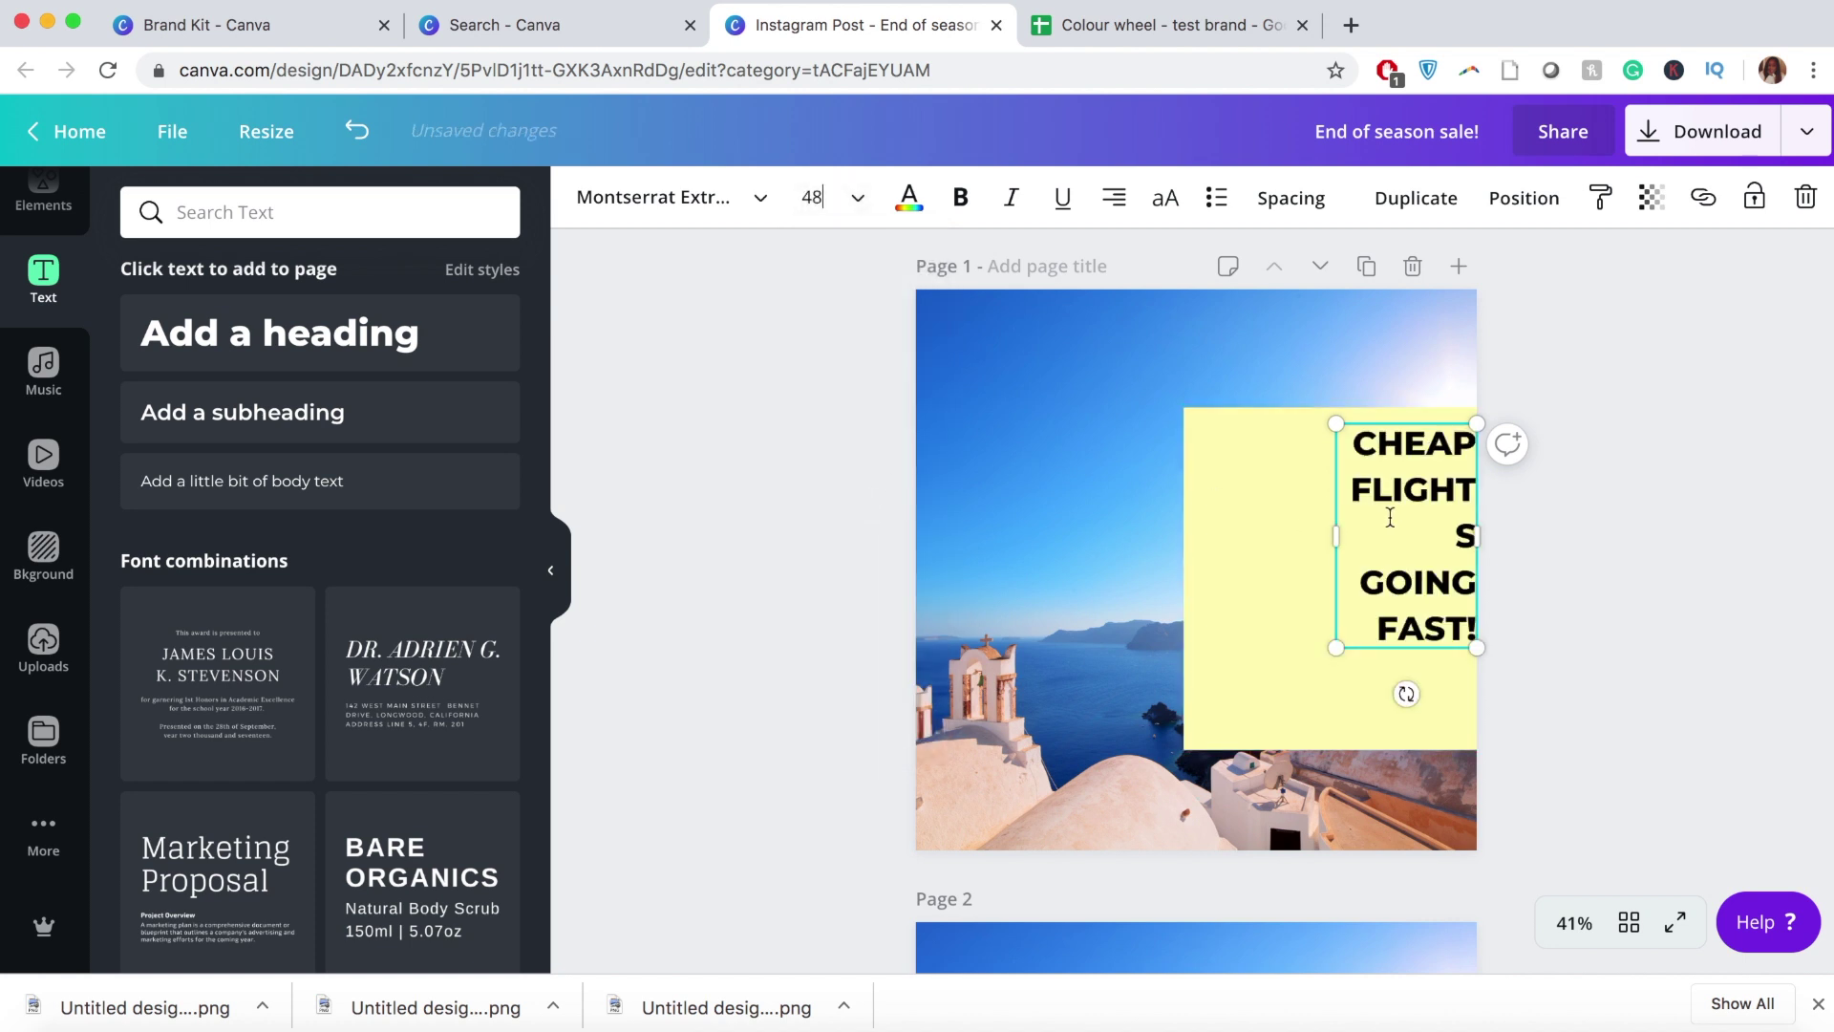
left_click(1502, 517)
left_click_drag(1396, 498, 1258, 532)
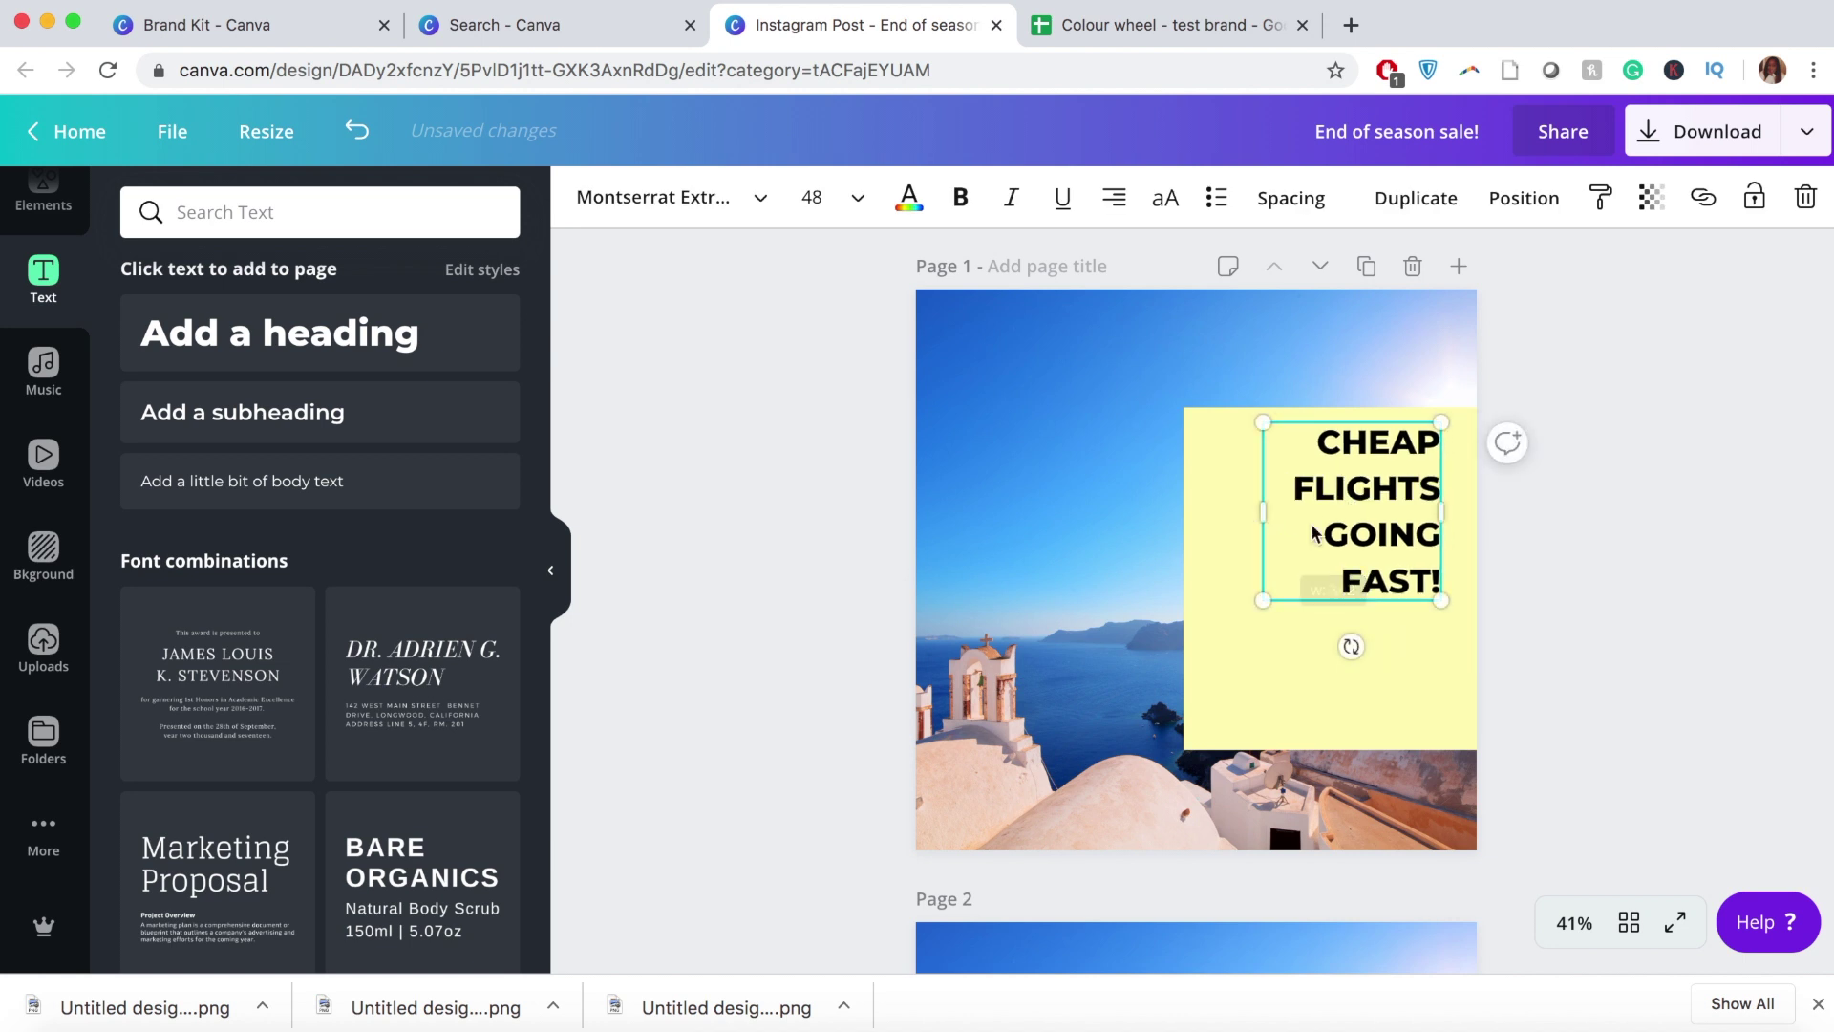
Step: Set the page 1 heading's font size to 63.8 to match the CHEAP FLIGHTS GOING FAST! heading on page 2
scroll(1364, 823, "down", 4)
left_click(1360, 820)
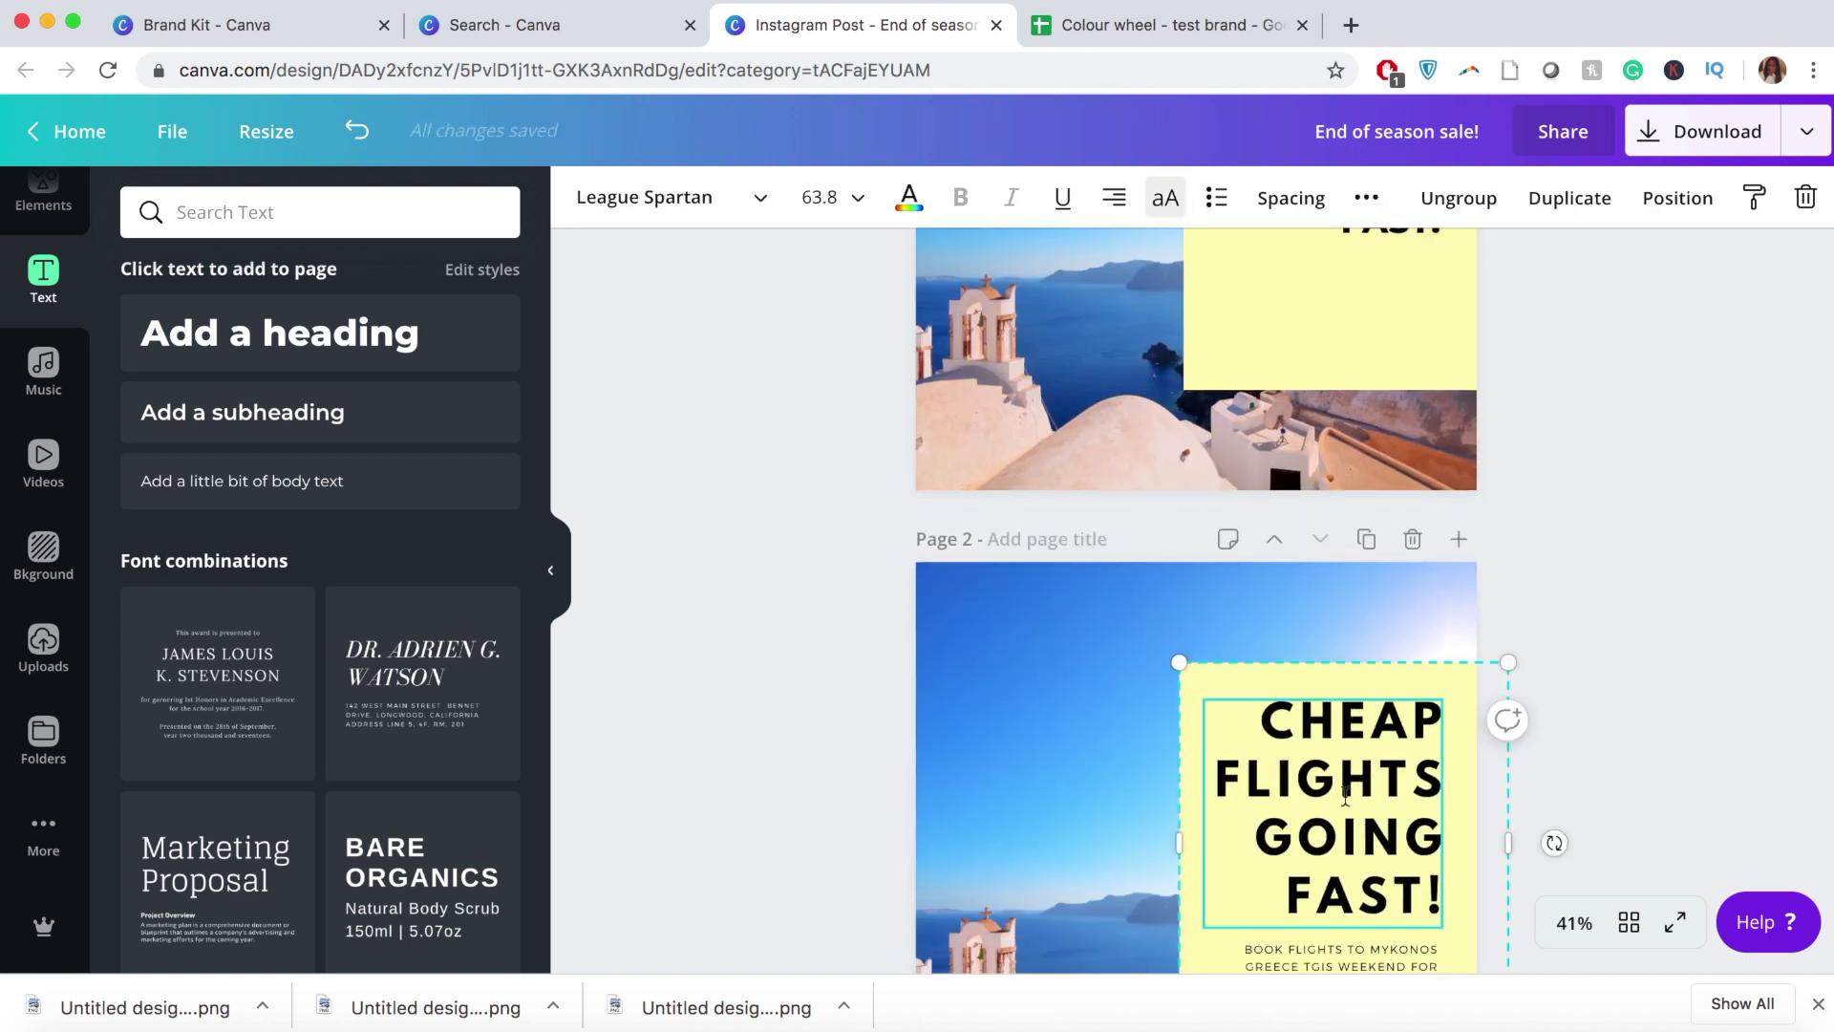
scroll(1300, 457, "up", 4)
left_click(1368, 473)
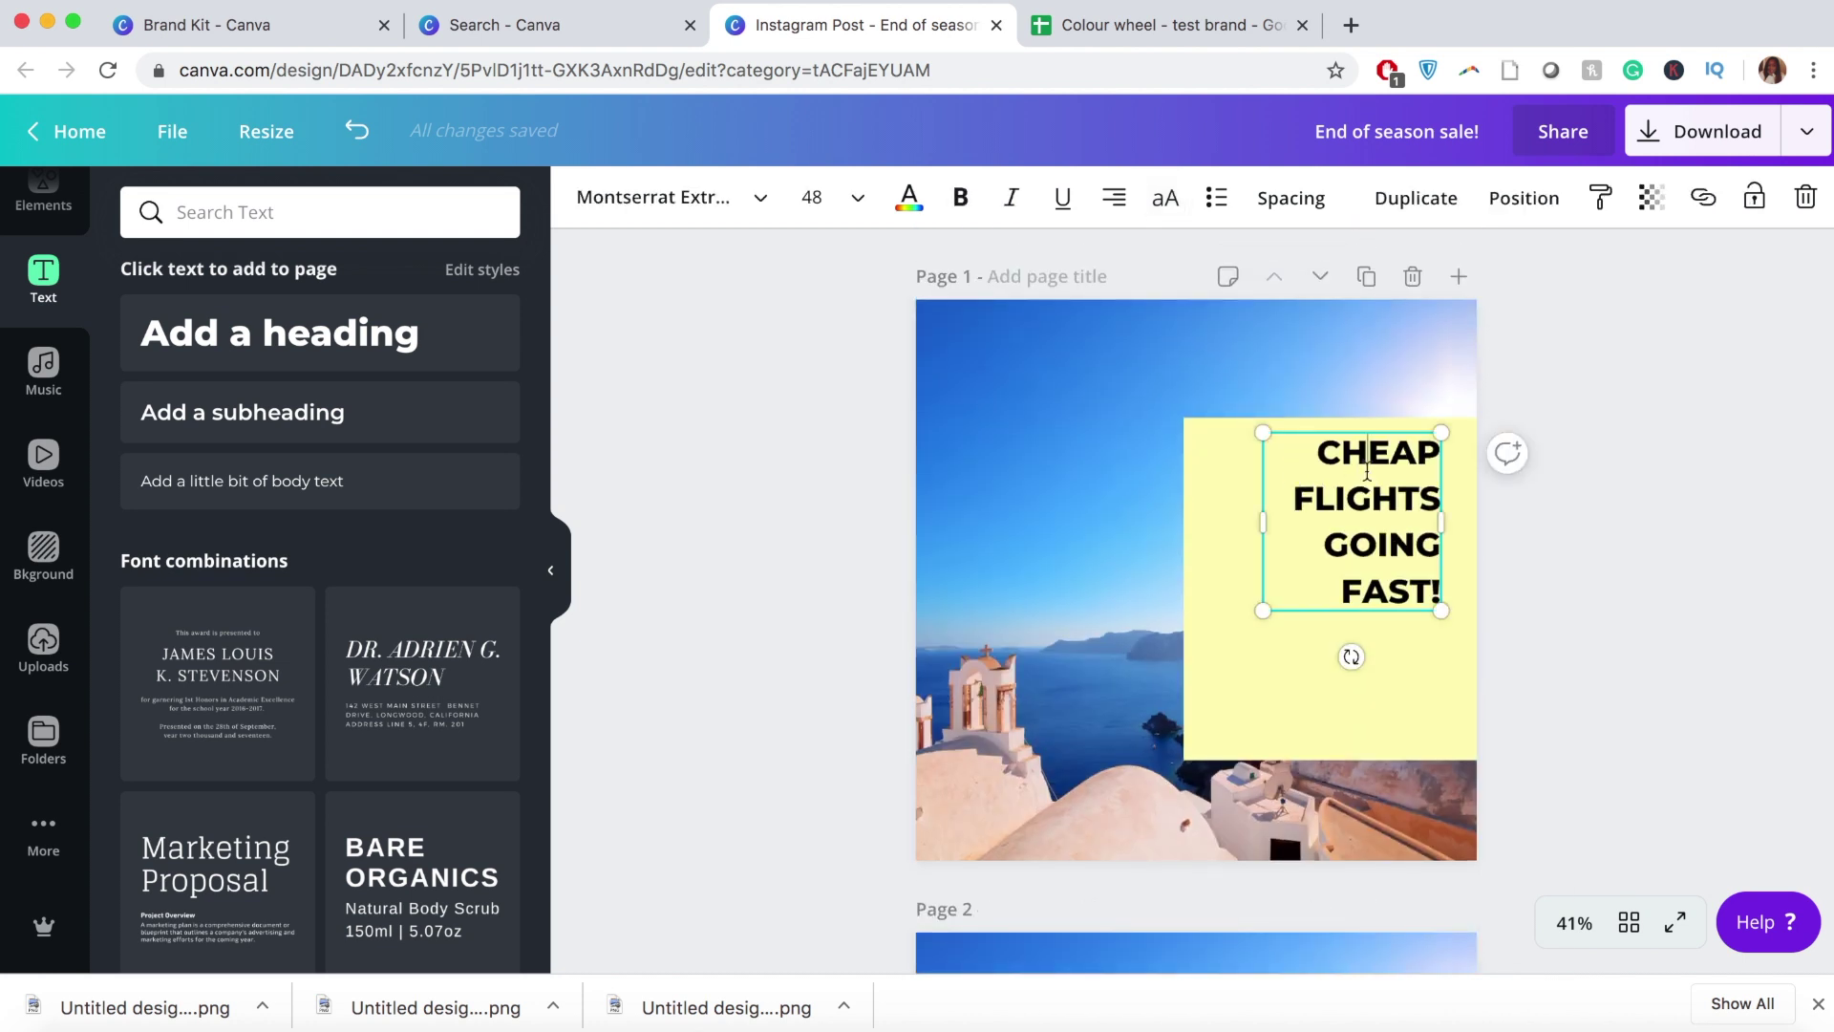
left_click(1367, 473)
left_click(810, 194)
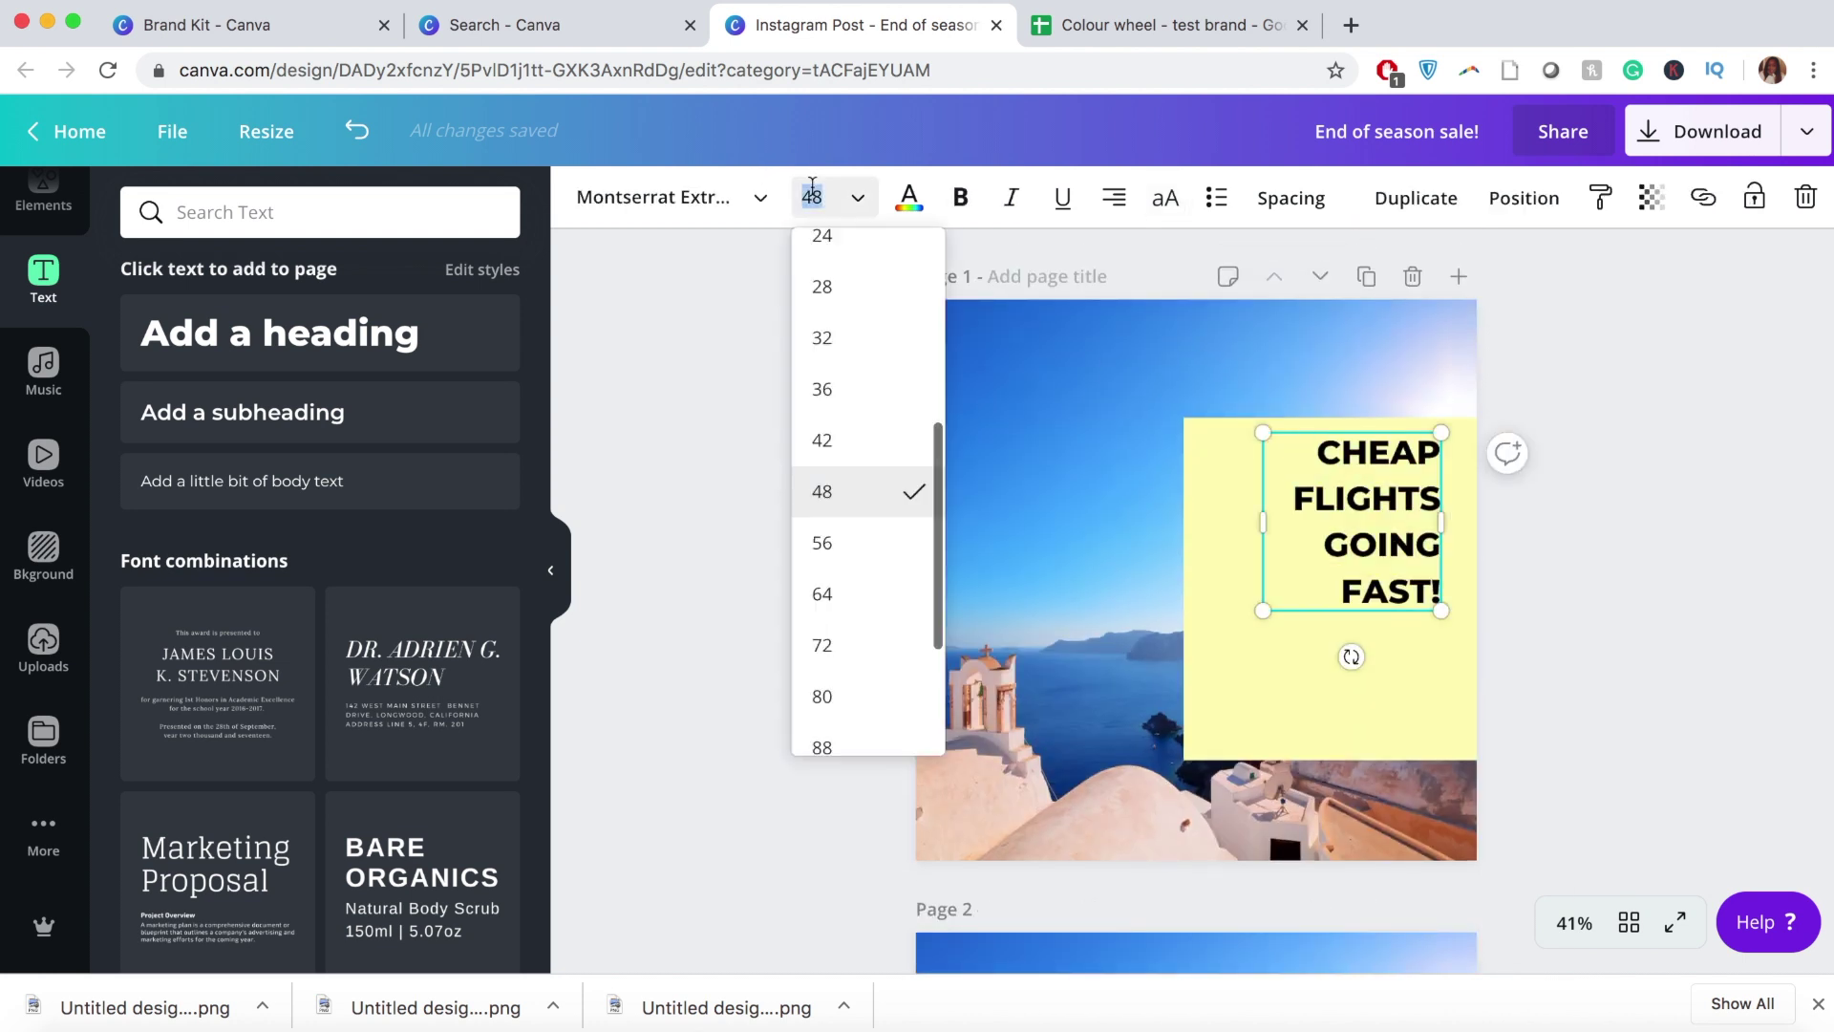
type("63.")
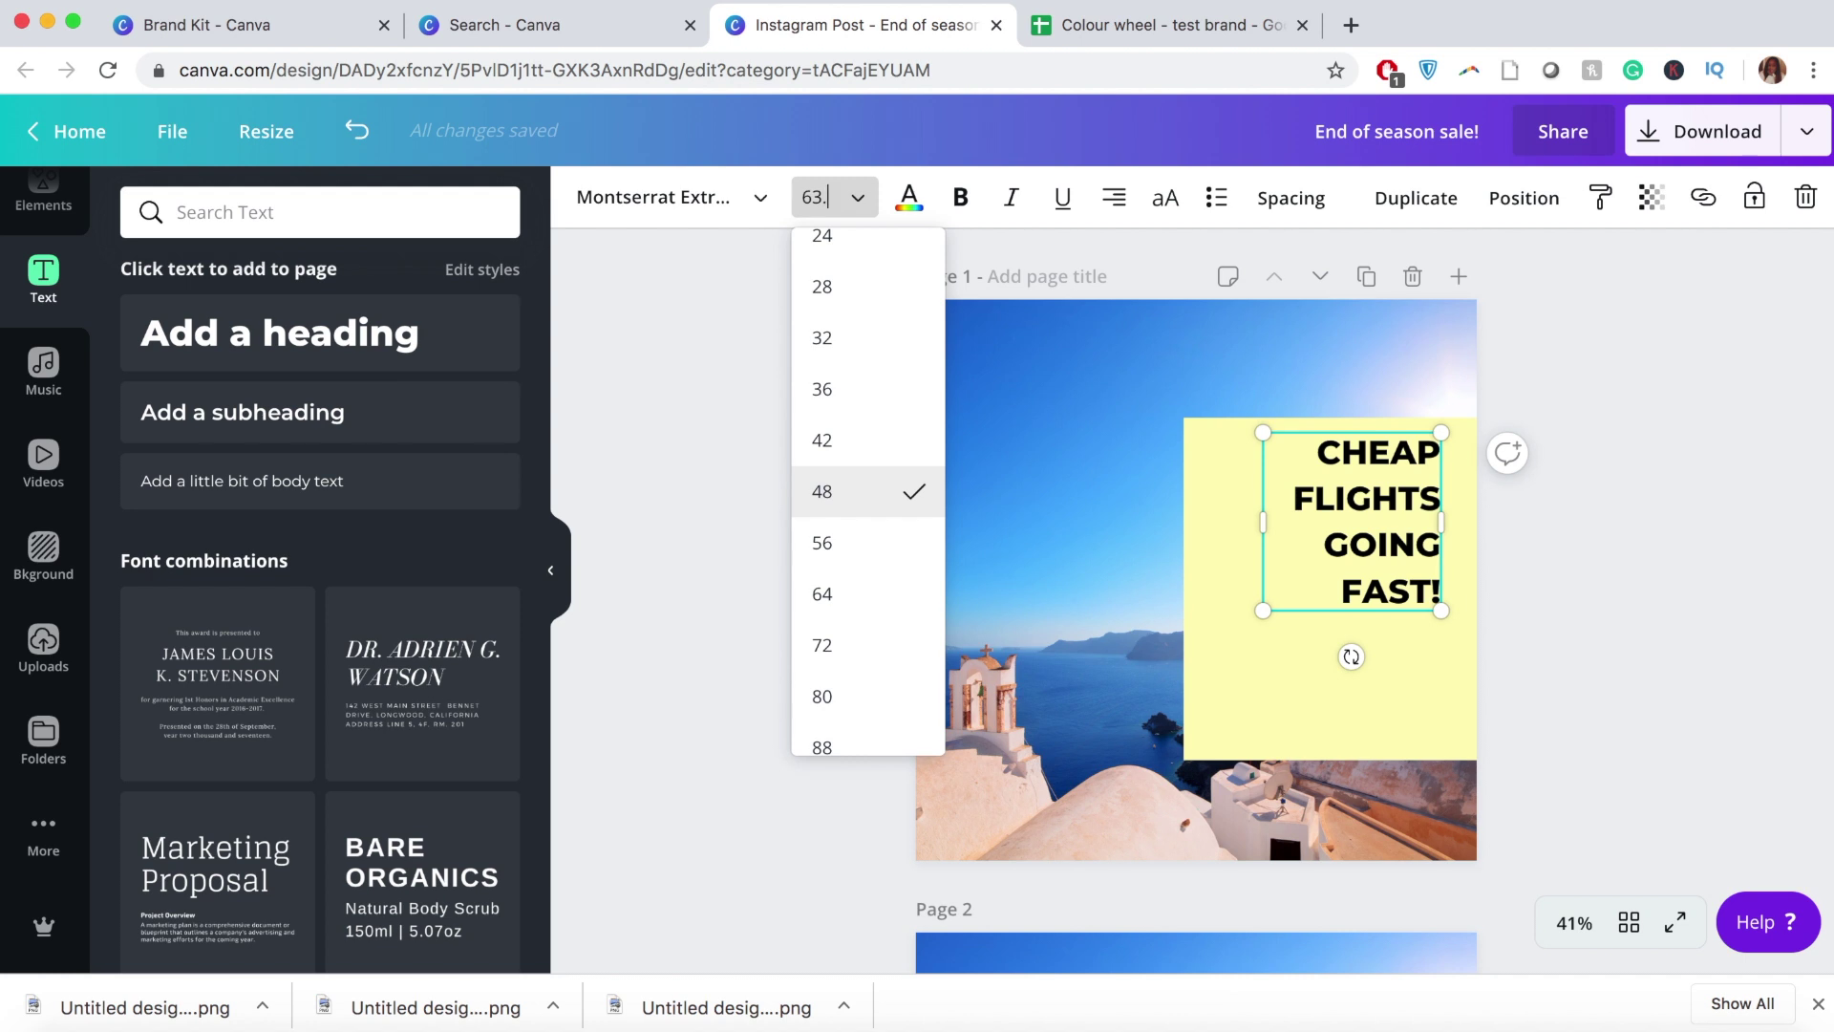
type("8")
key("Return")
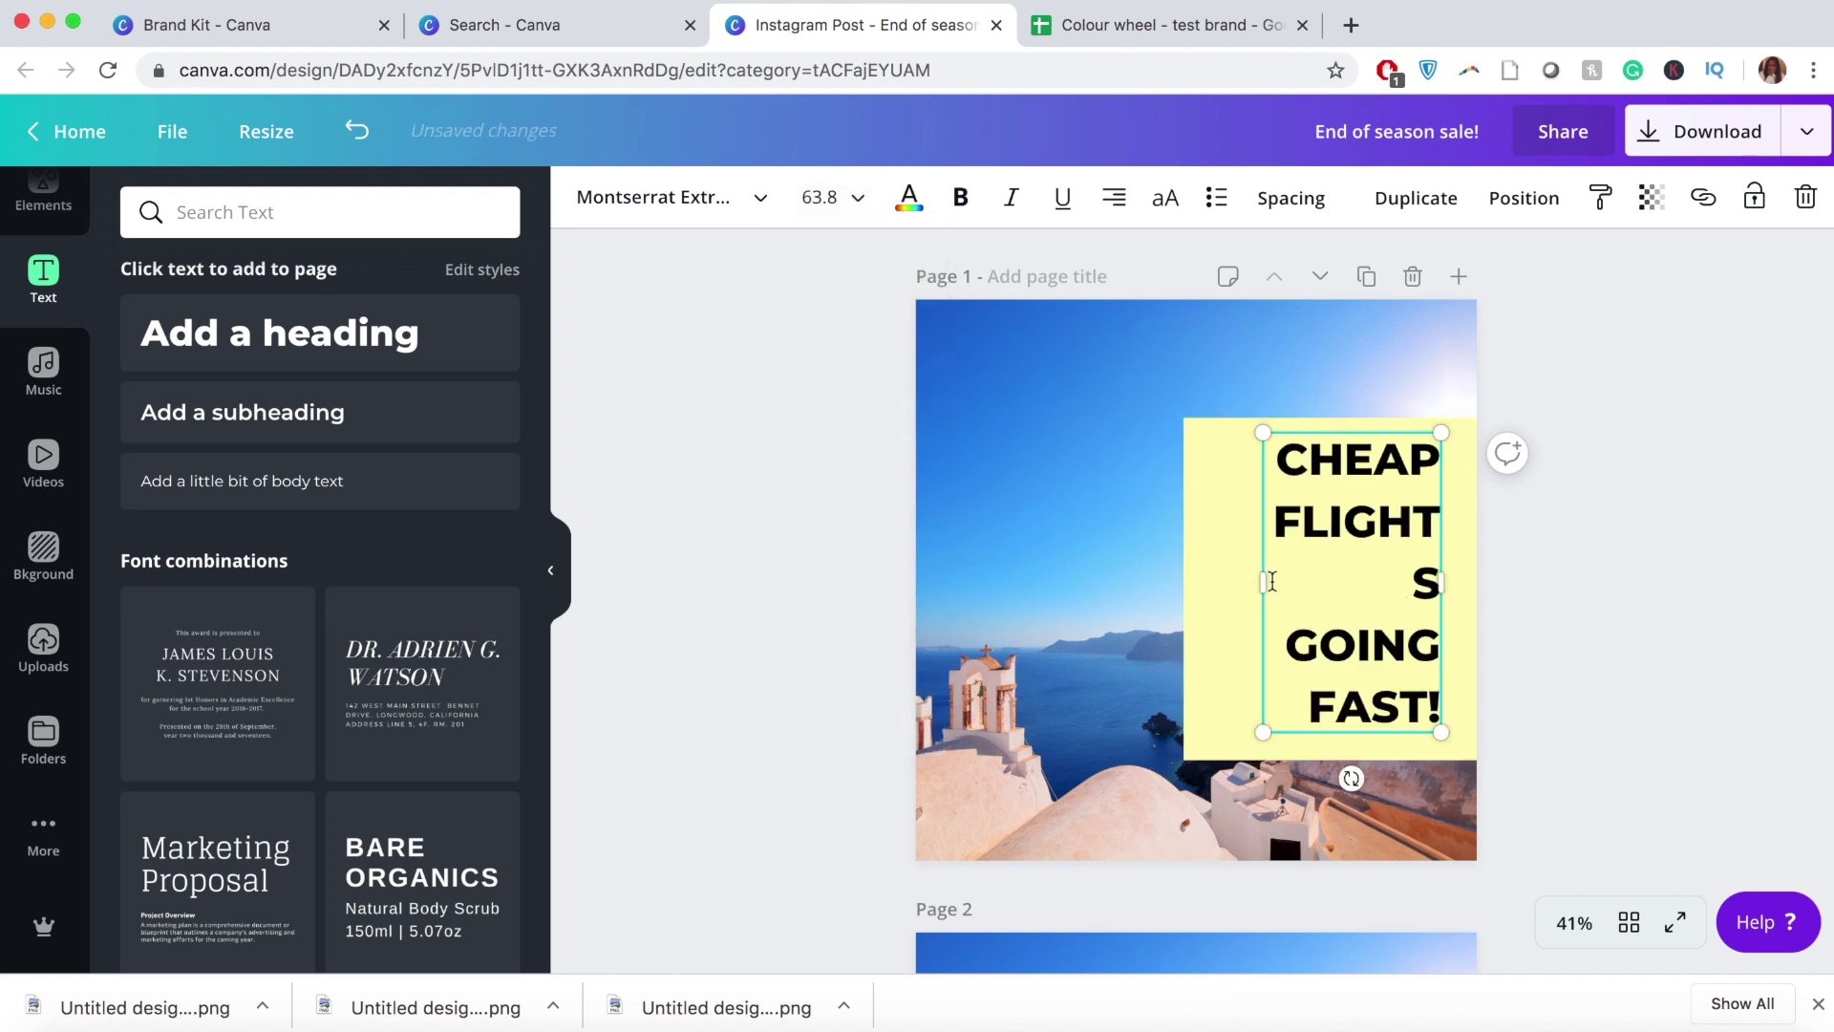
Step: Widen the heading's text box to about 399 so FLIGHTS fits on one line, shift it closer to the right edge and deselect it
left_click_drag(1260, 581, 1228, 581)
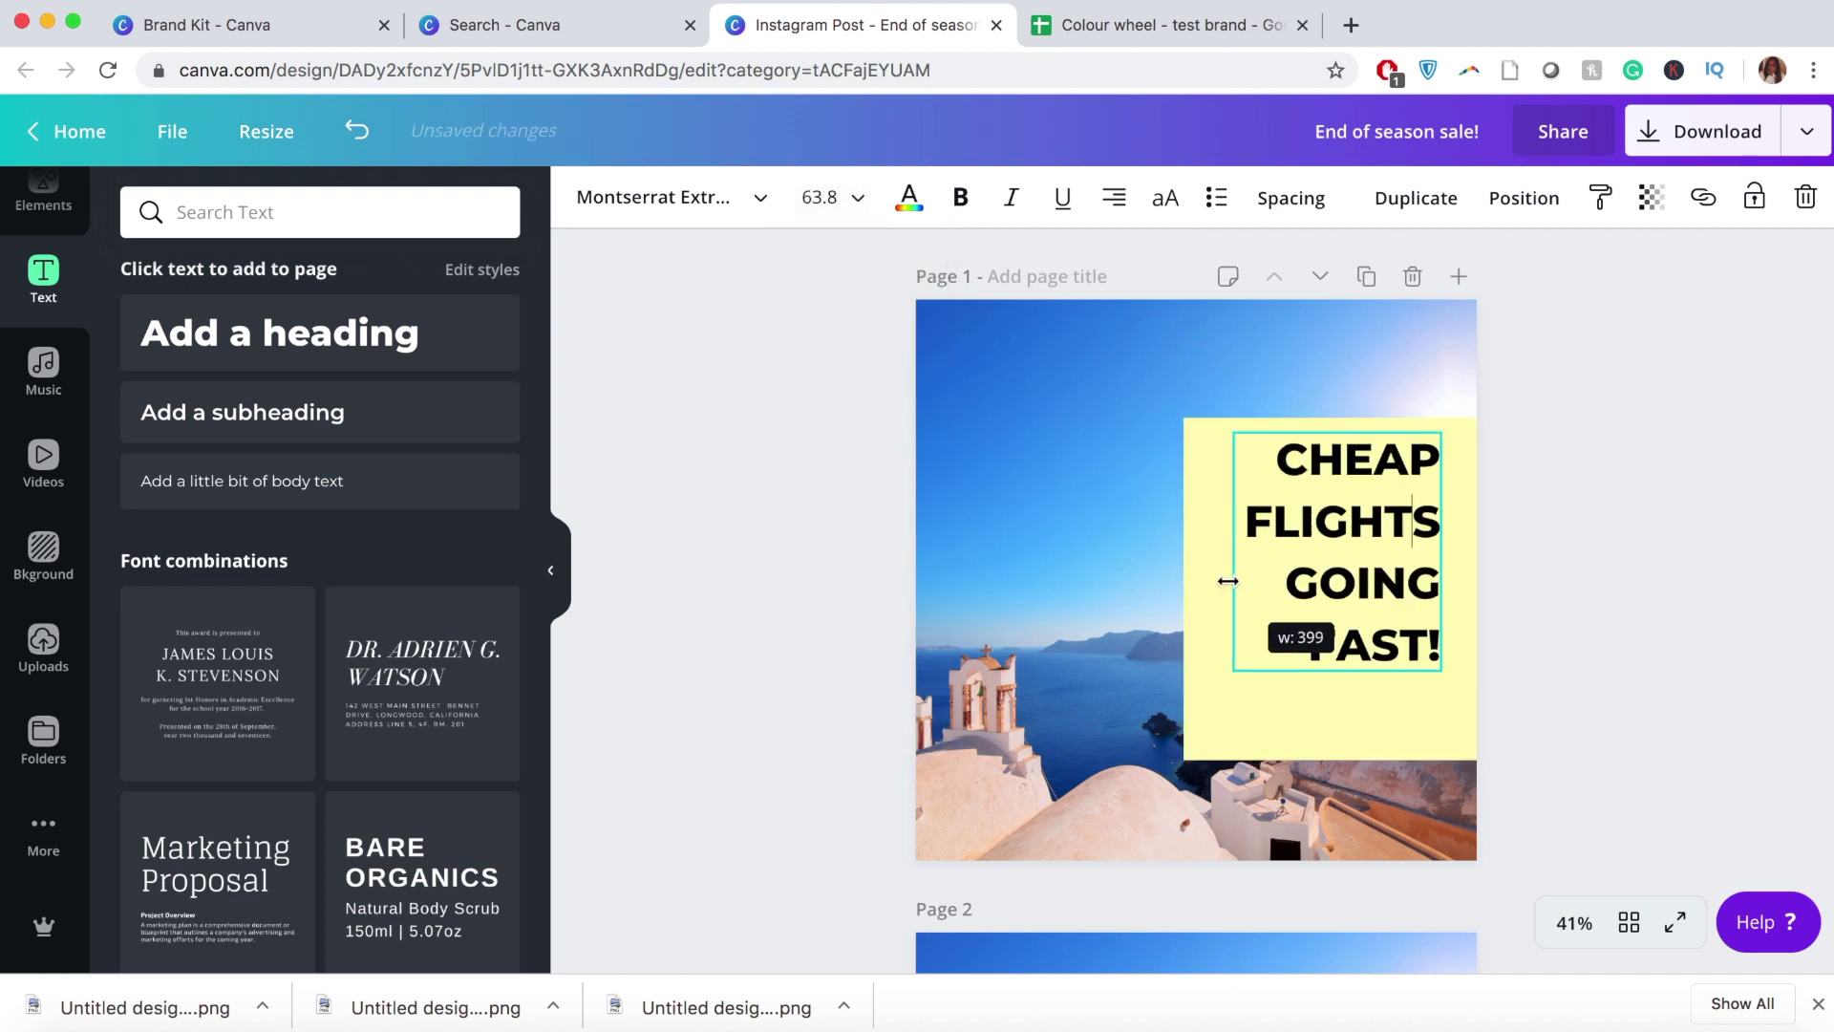
left_click(1486, 605)
left_click(1382, 573)
left_click_drag(1382, 573, 1404, 573)
left_click(1698, 669)
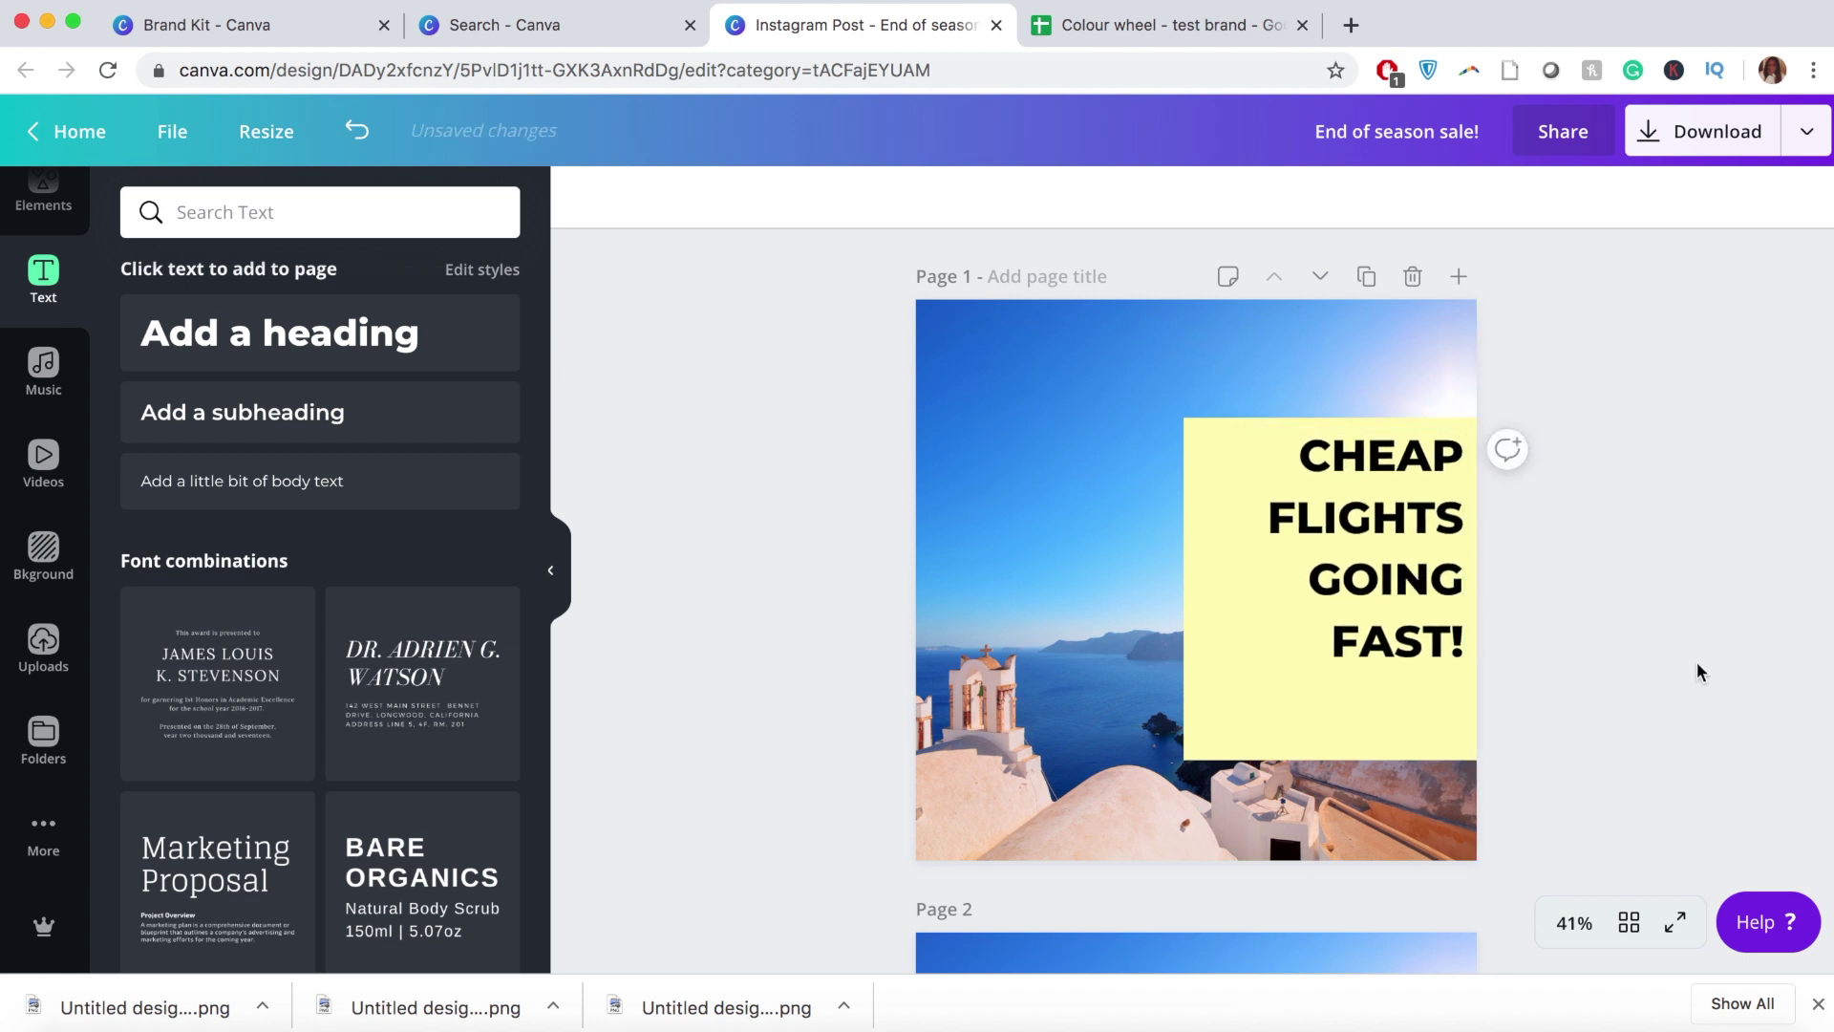
Step: Check the font and size of the small flight-offer text on page 2 as reference for page 1
scroll(1339, 697, "down", 10)
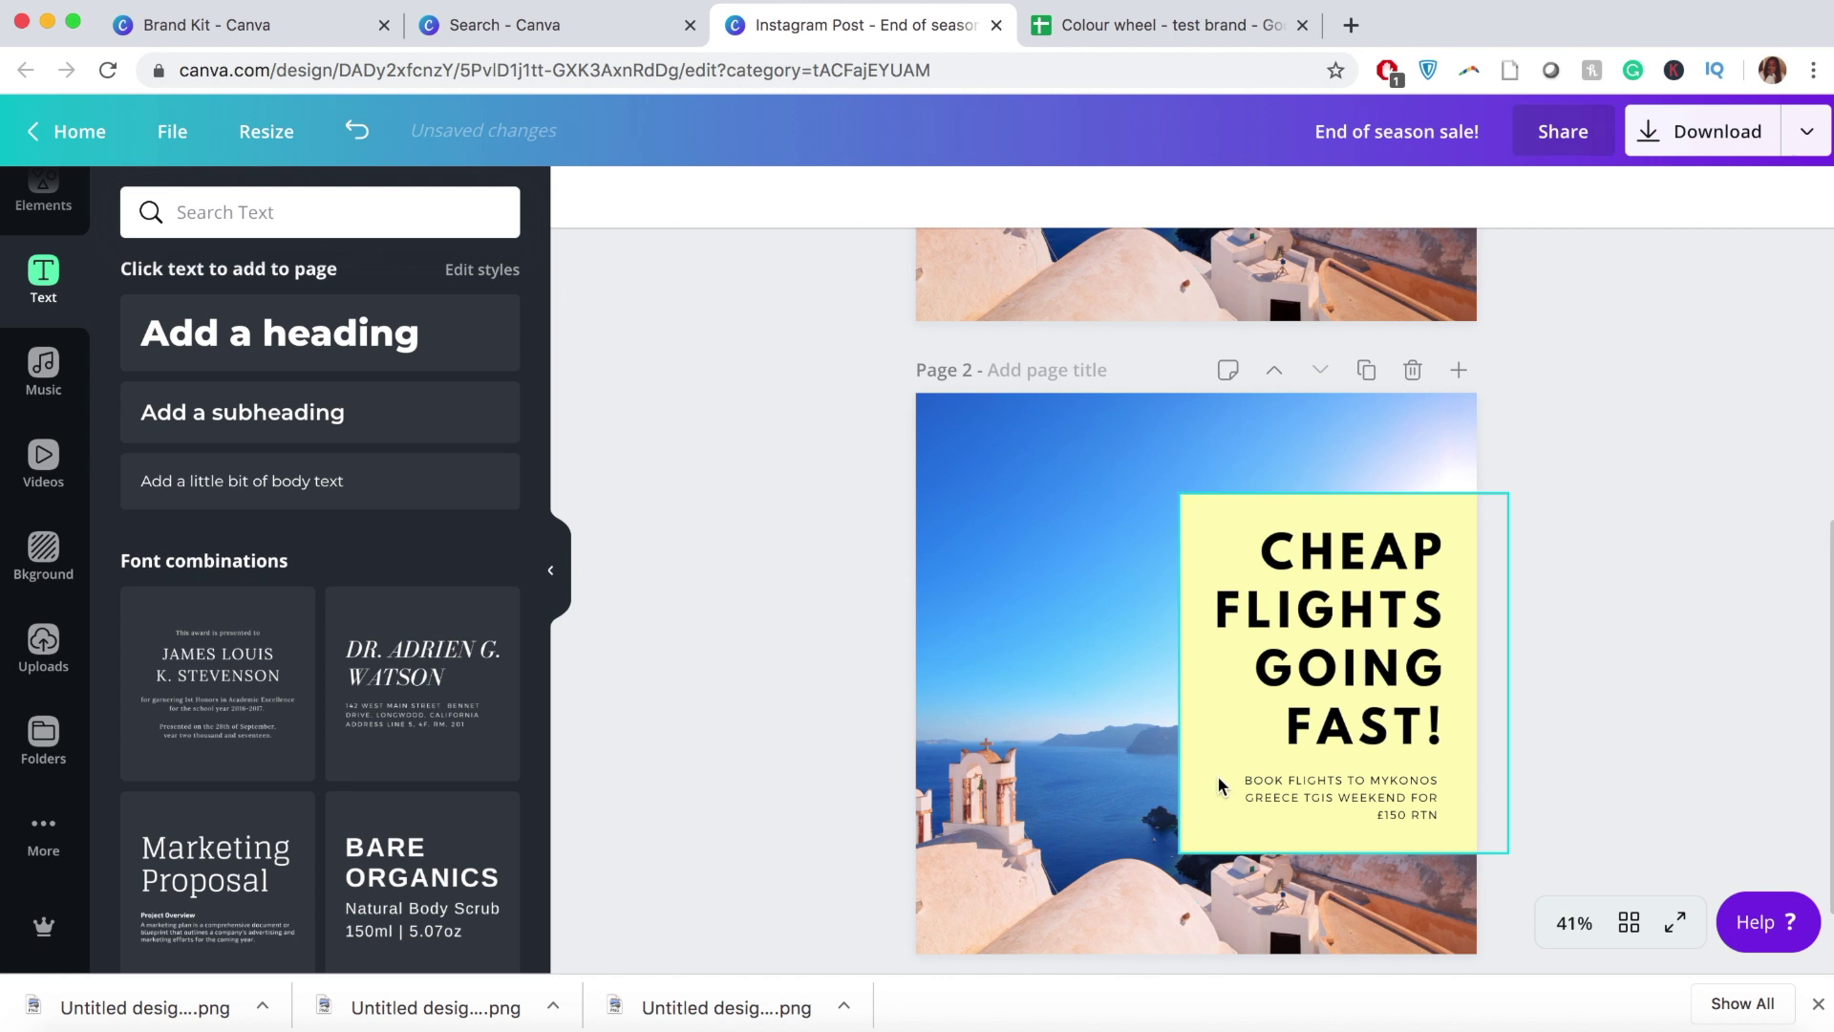
left_click(1253, 809)
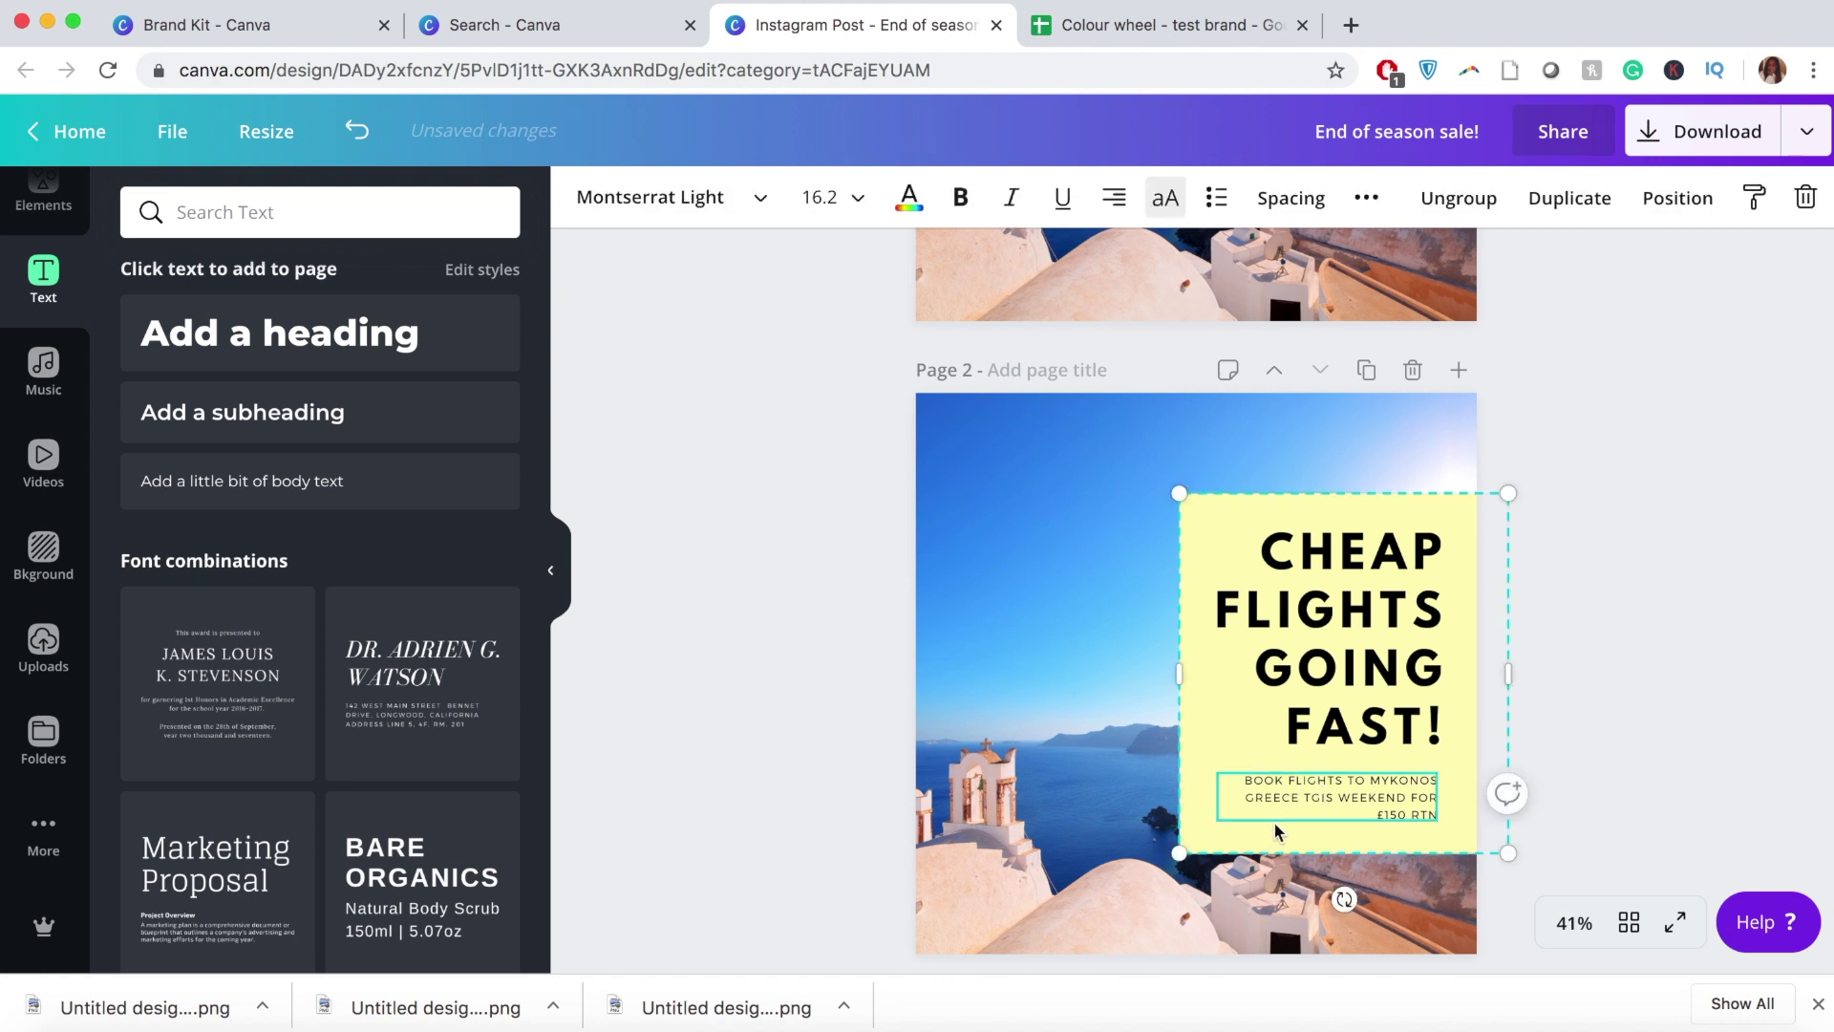
scroll(862, 657, "up", 3)
scroll(861, 657, "up", 2)
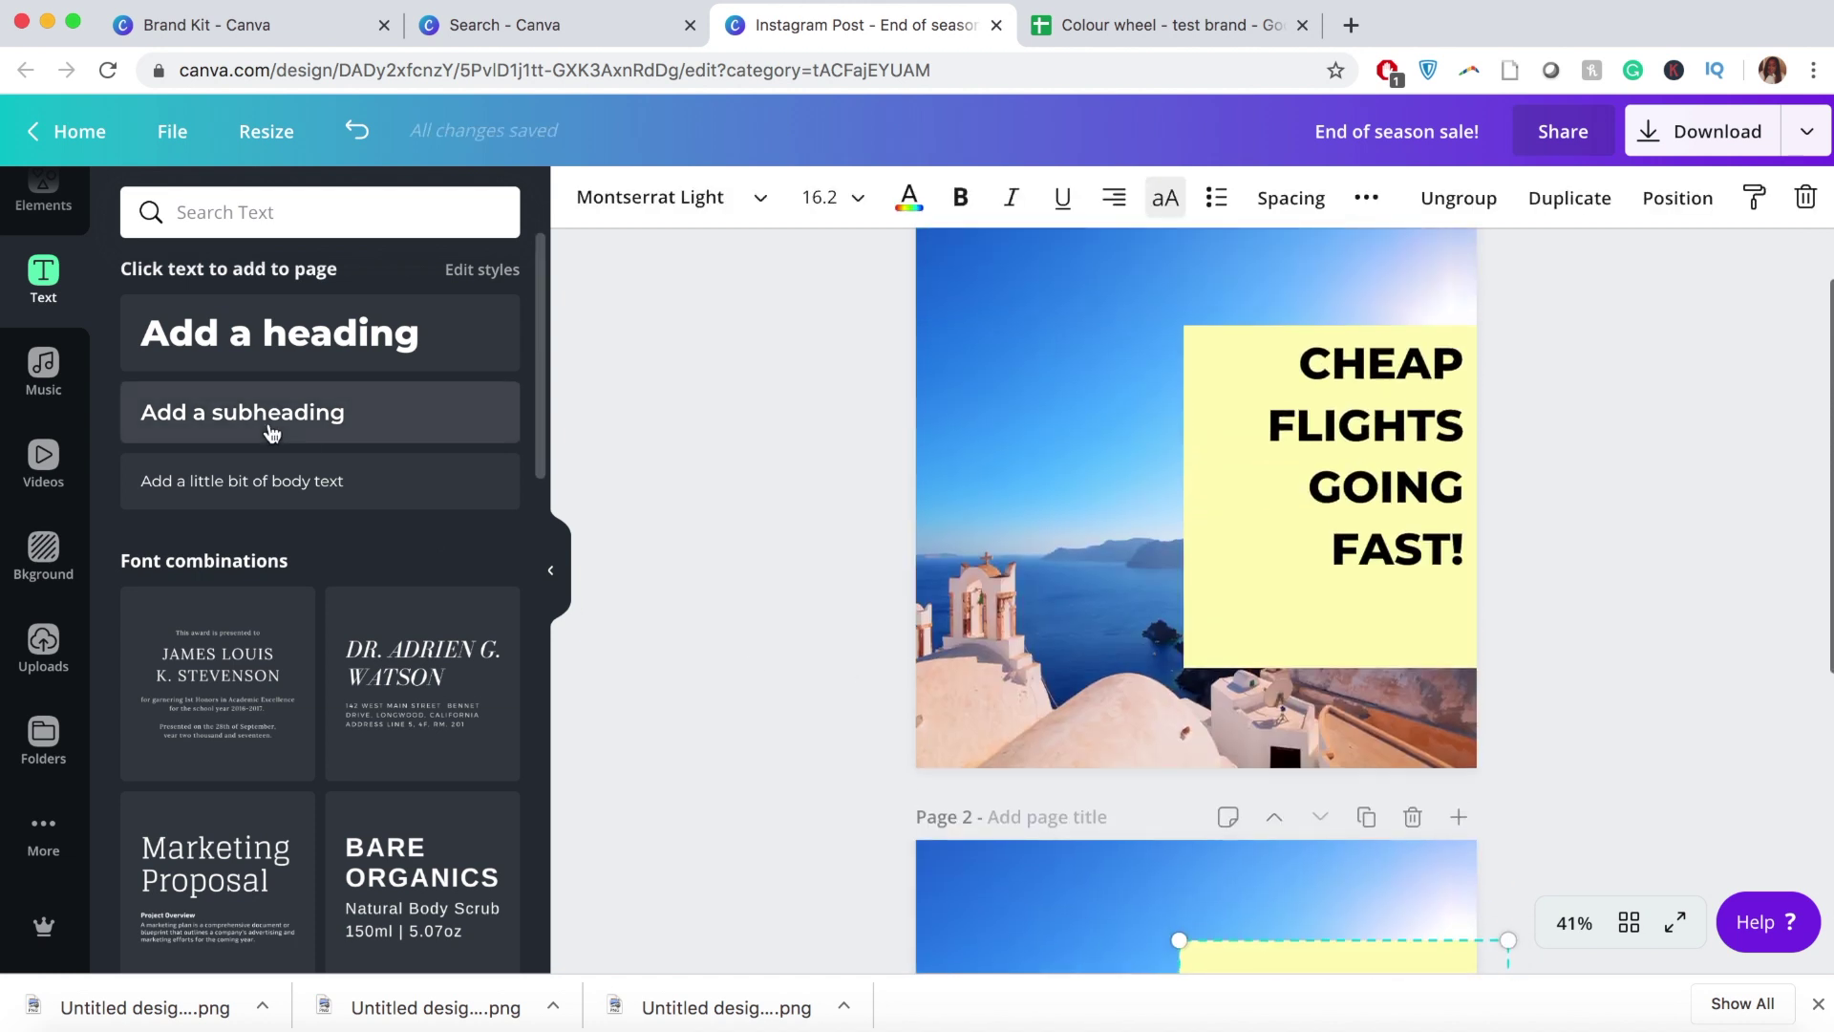
Step: Add a small body text box to page 1 and place it directly beneath the FAST! line of the heading
left_click(285, 487)
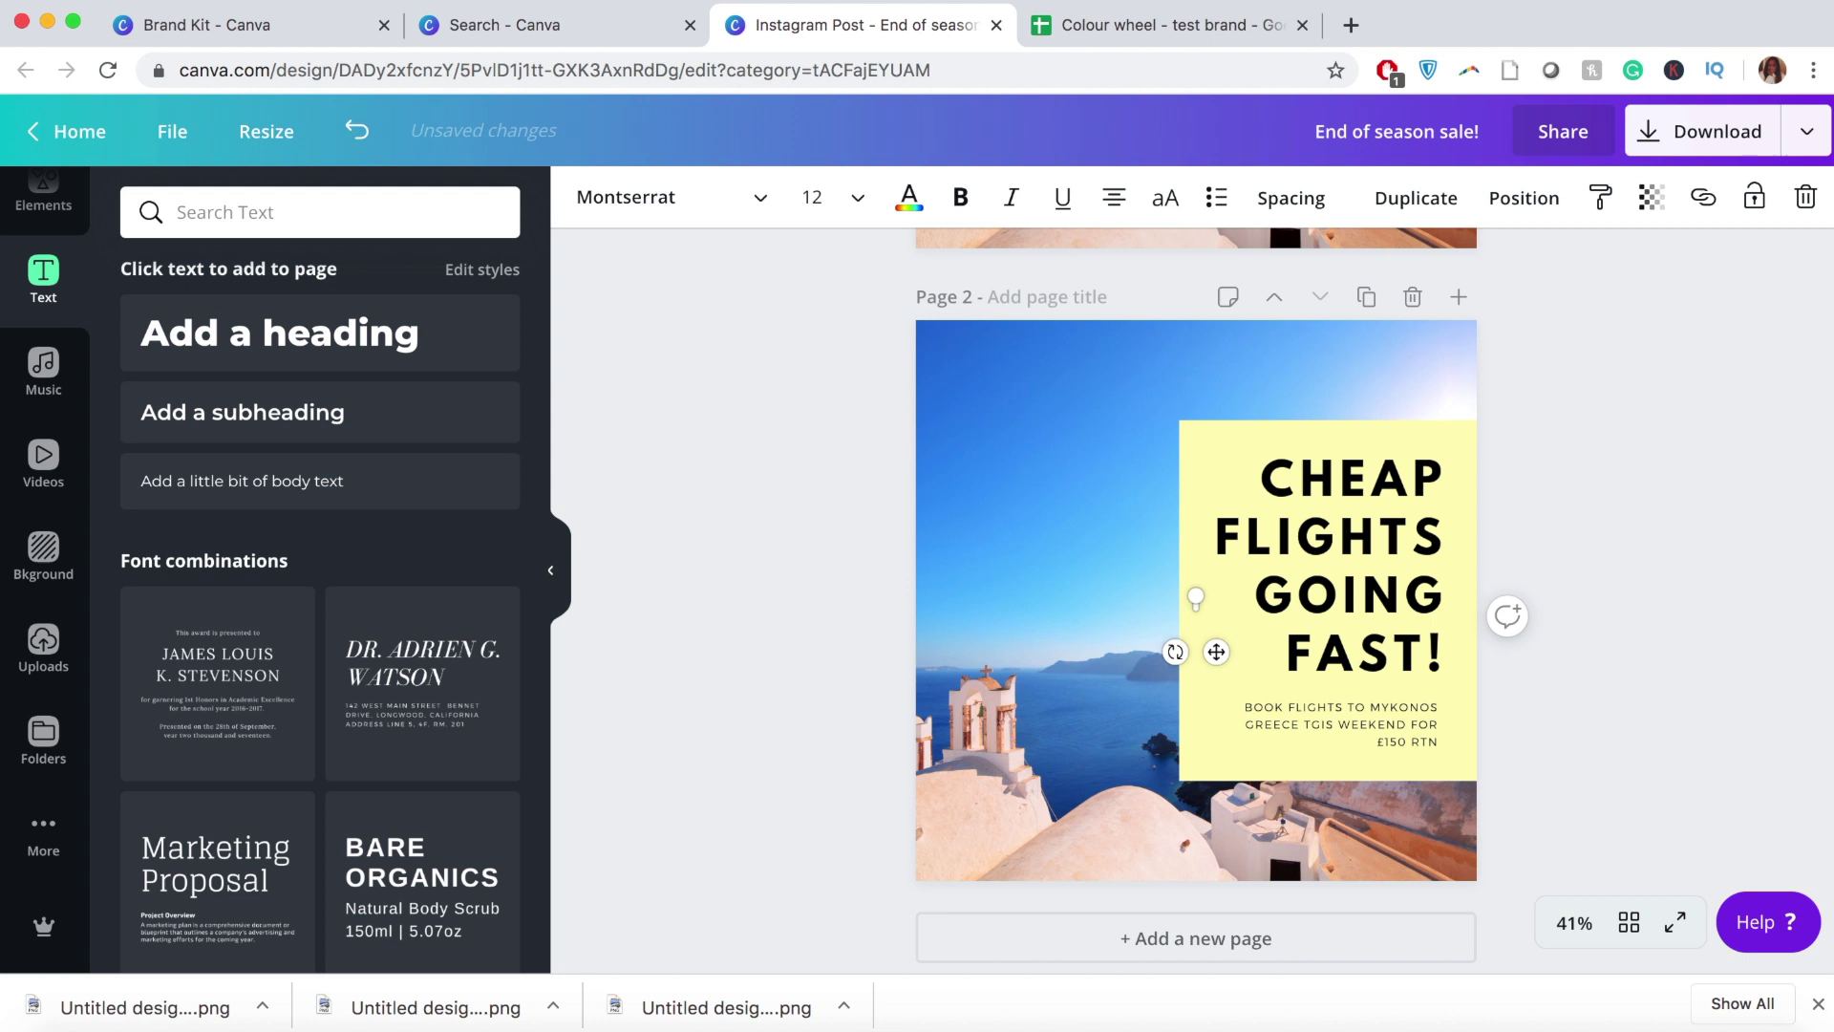
scroll(1282, 840, "up", 4)
left_click(1326, 495)
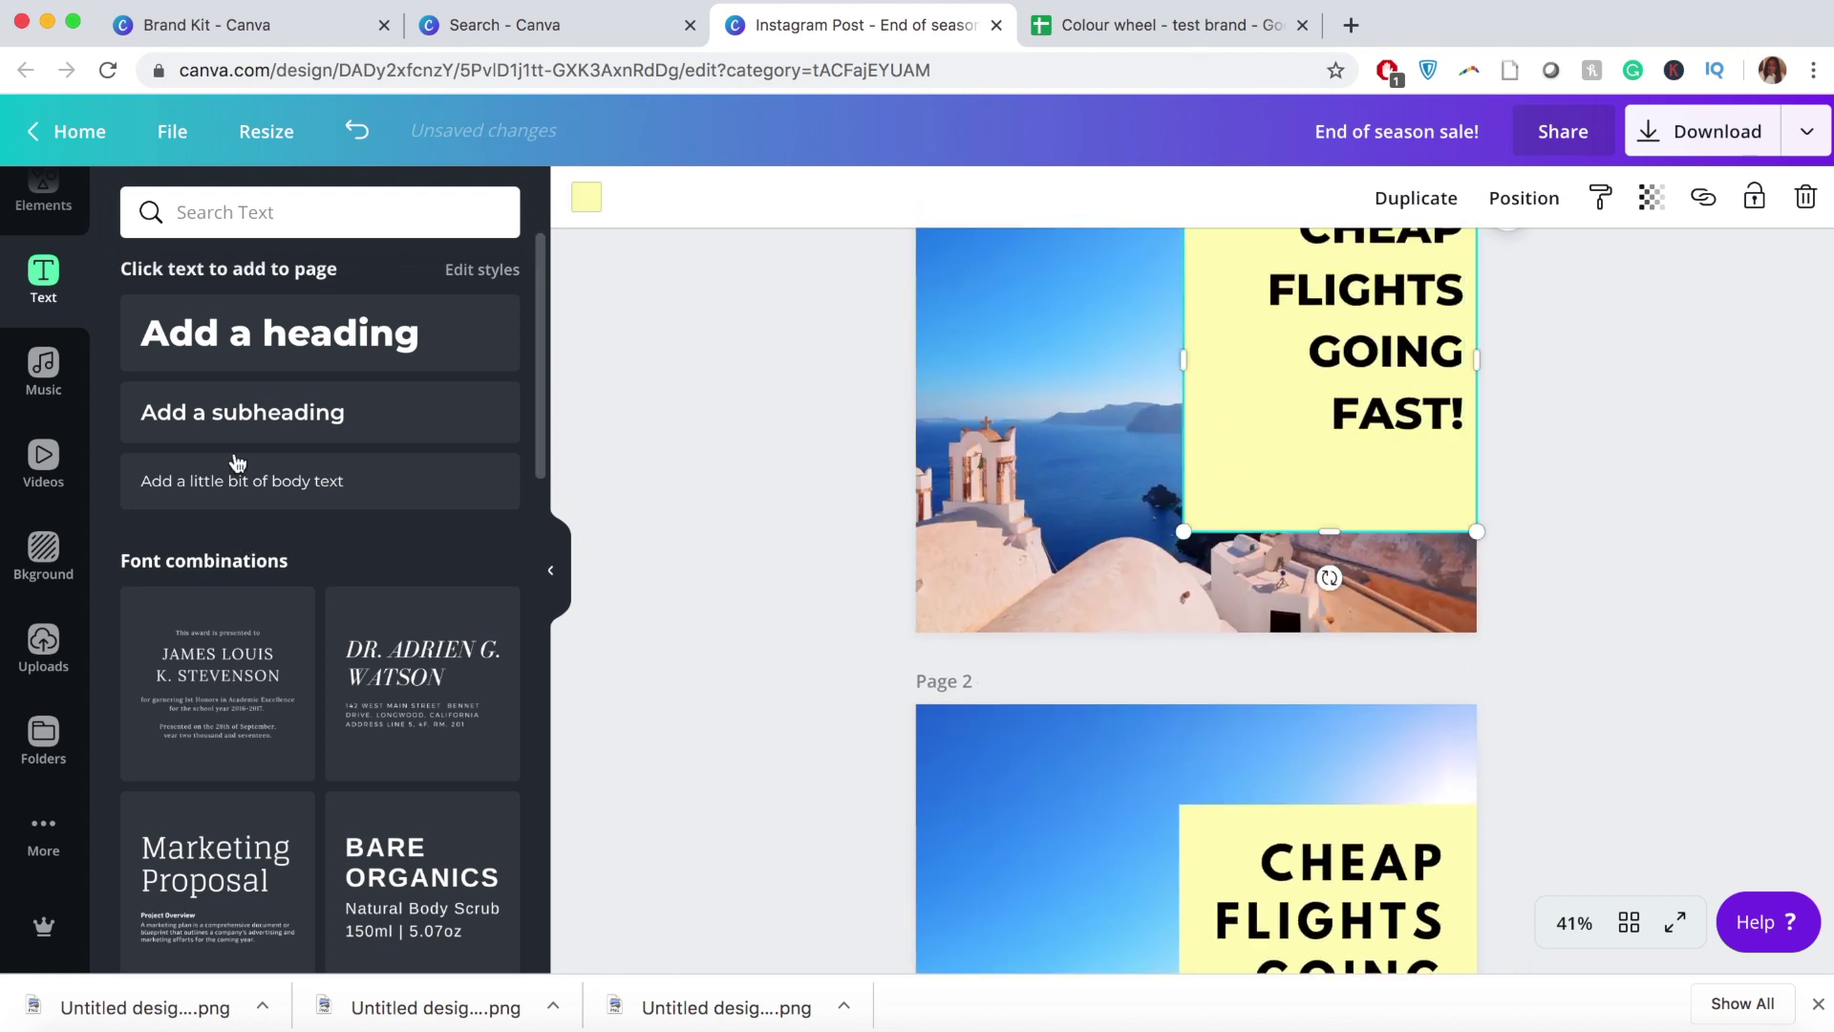
left_click(258, 497)
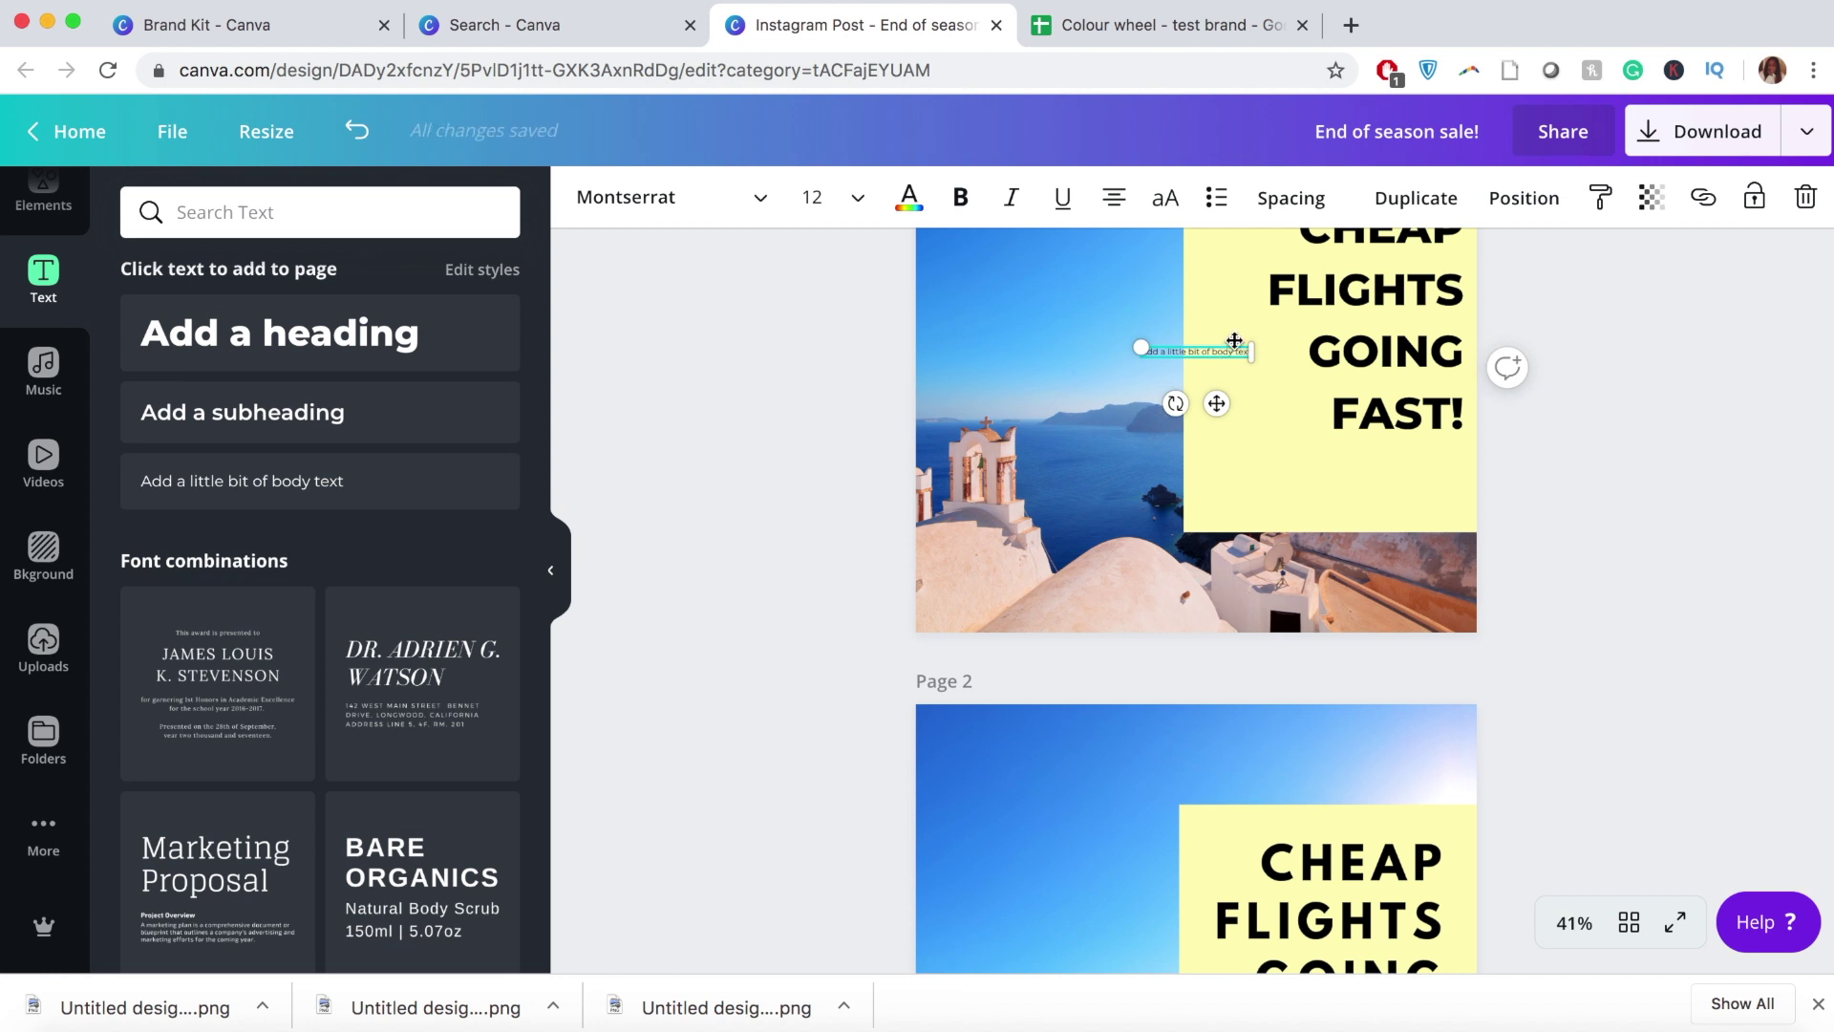
left_click_drag(1242, 347, 1423, 436)
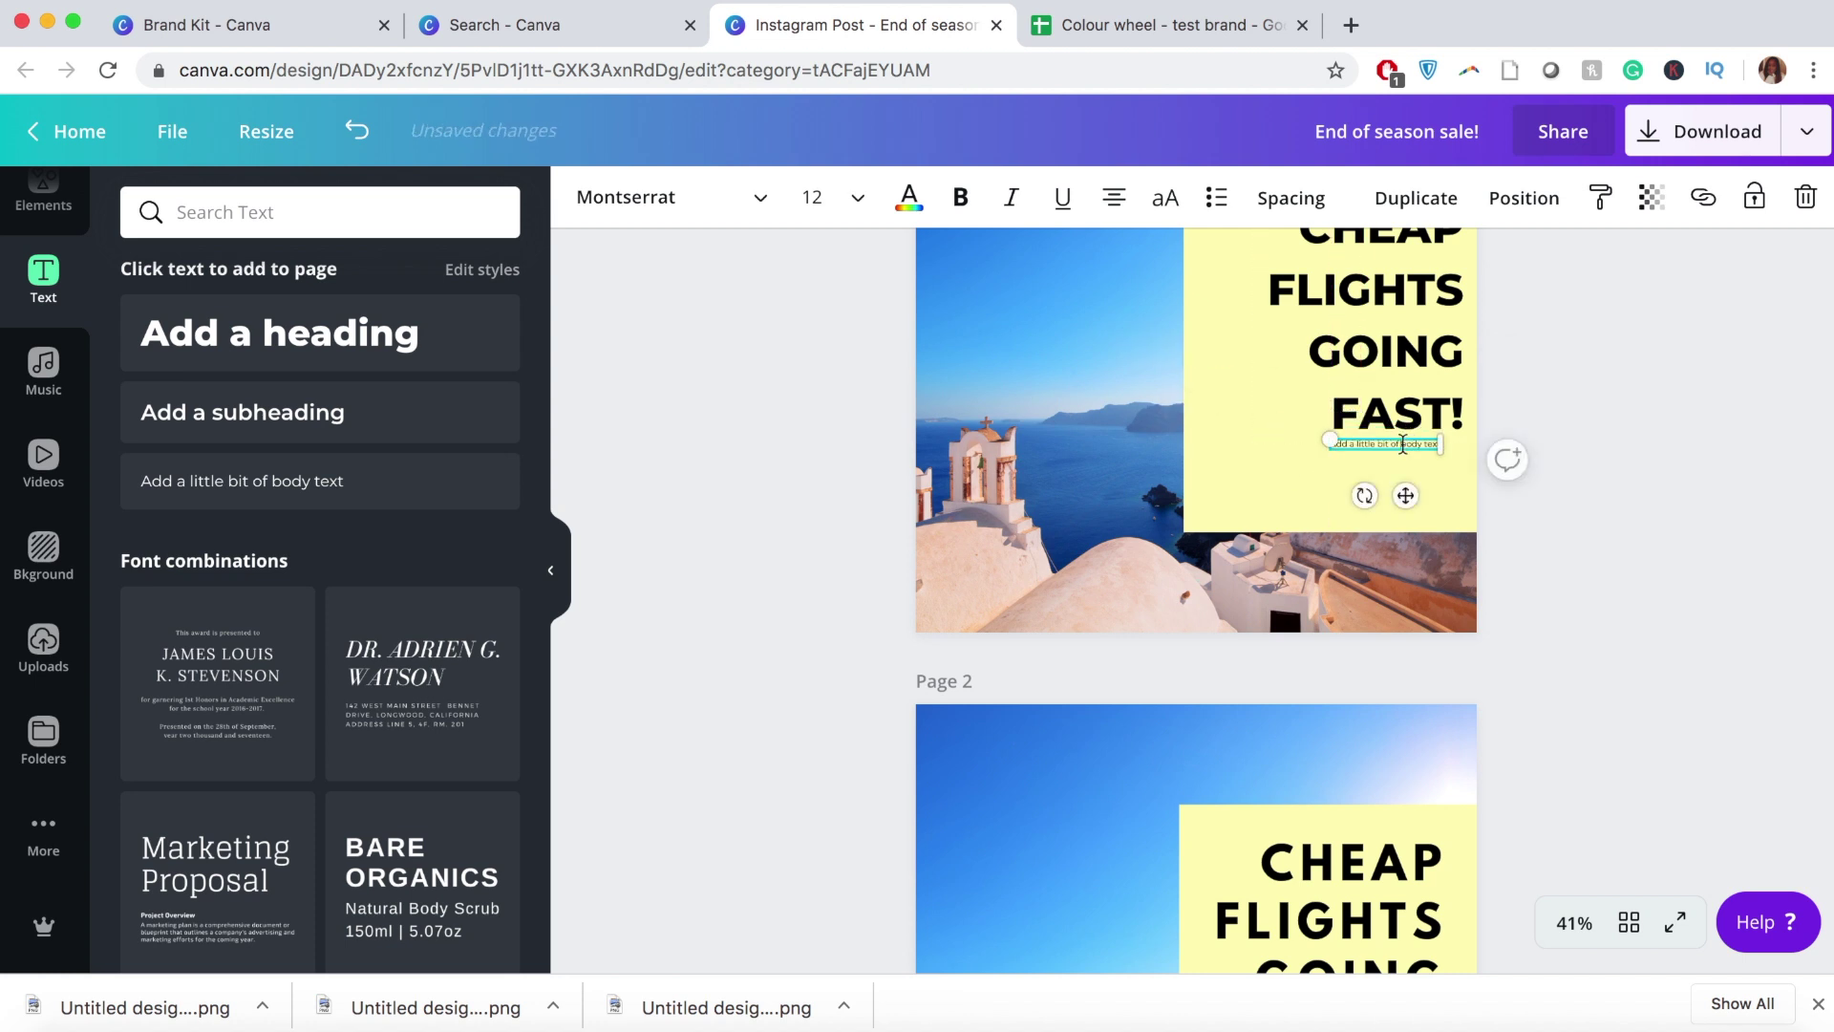
Step: Set the page 1 body text's font size to 16.2 to match the flight-offer text on page 2
scroll(942, 753, "down", 5)
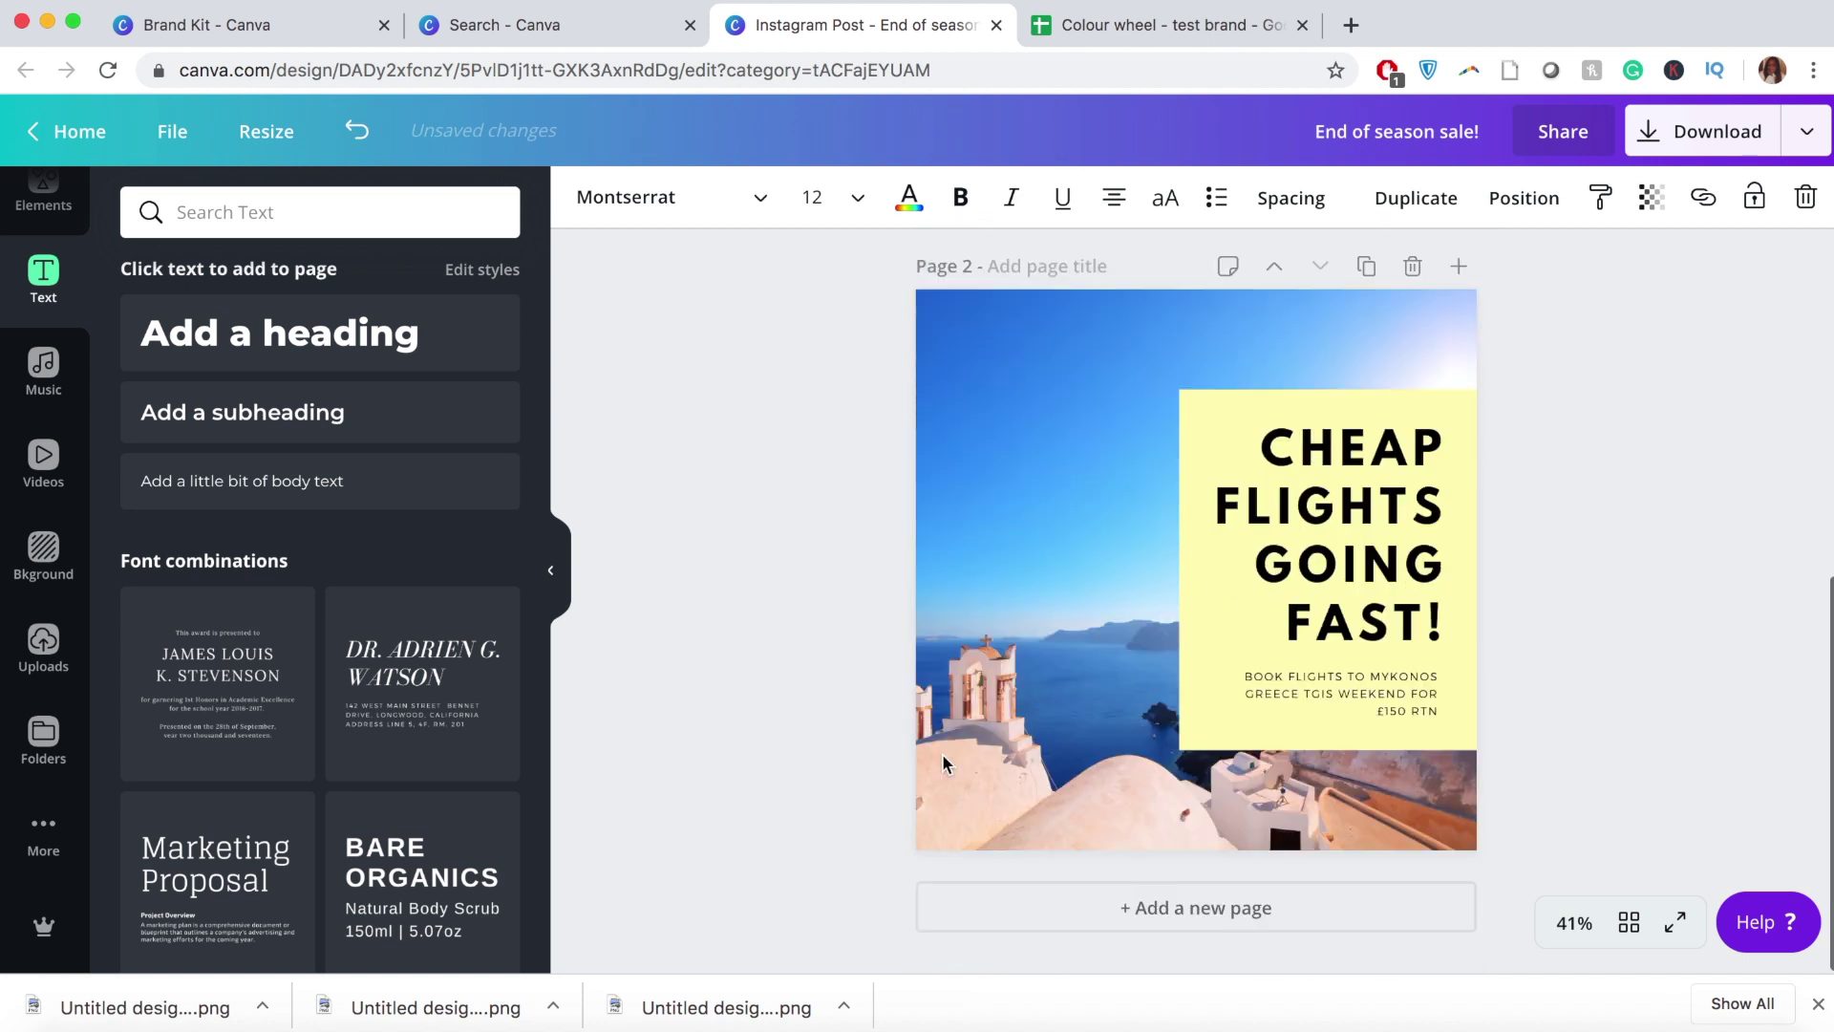
left_click(1309, 678)
scroll(1277, 657, "up", 5)
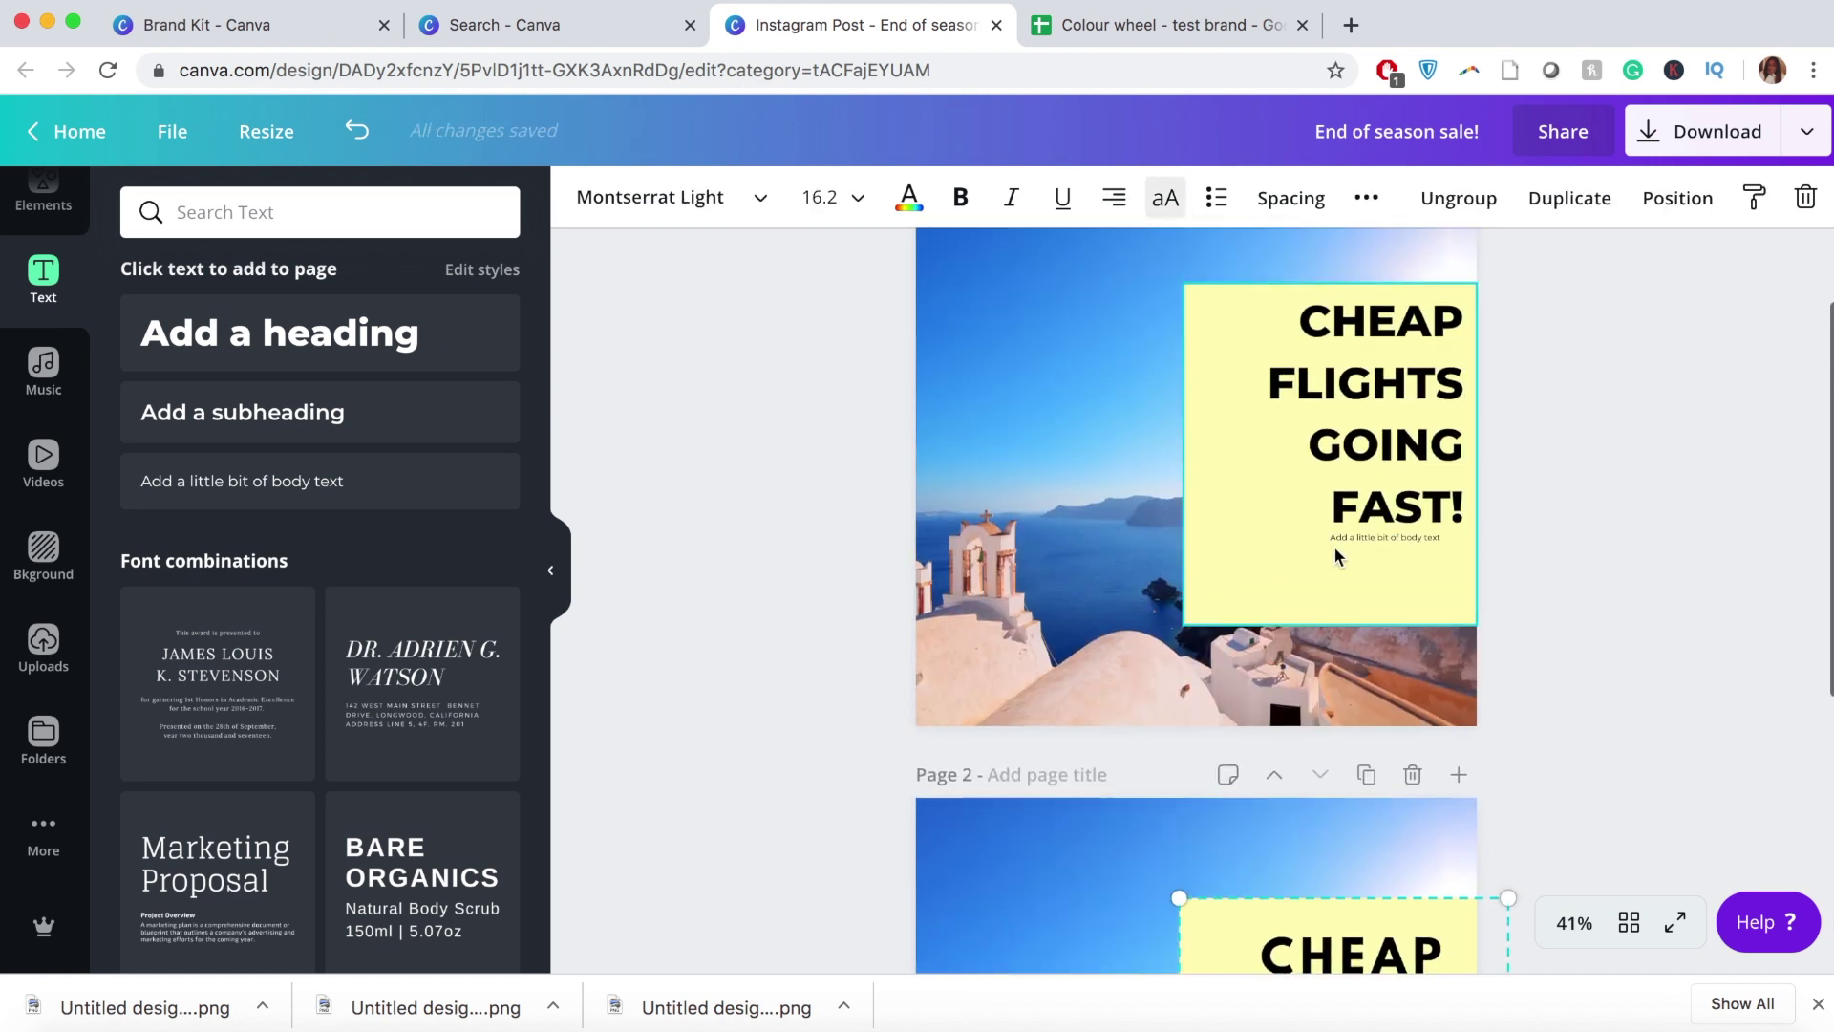
left_click(1349, 526)
left_click(1349, 539)
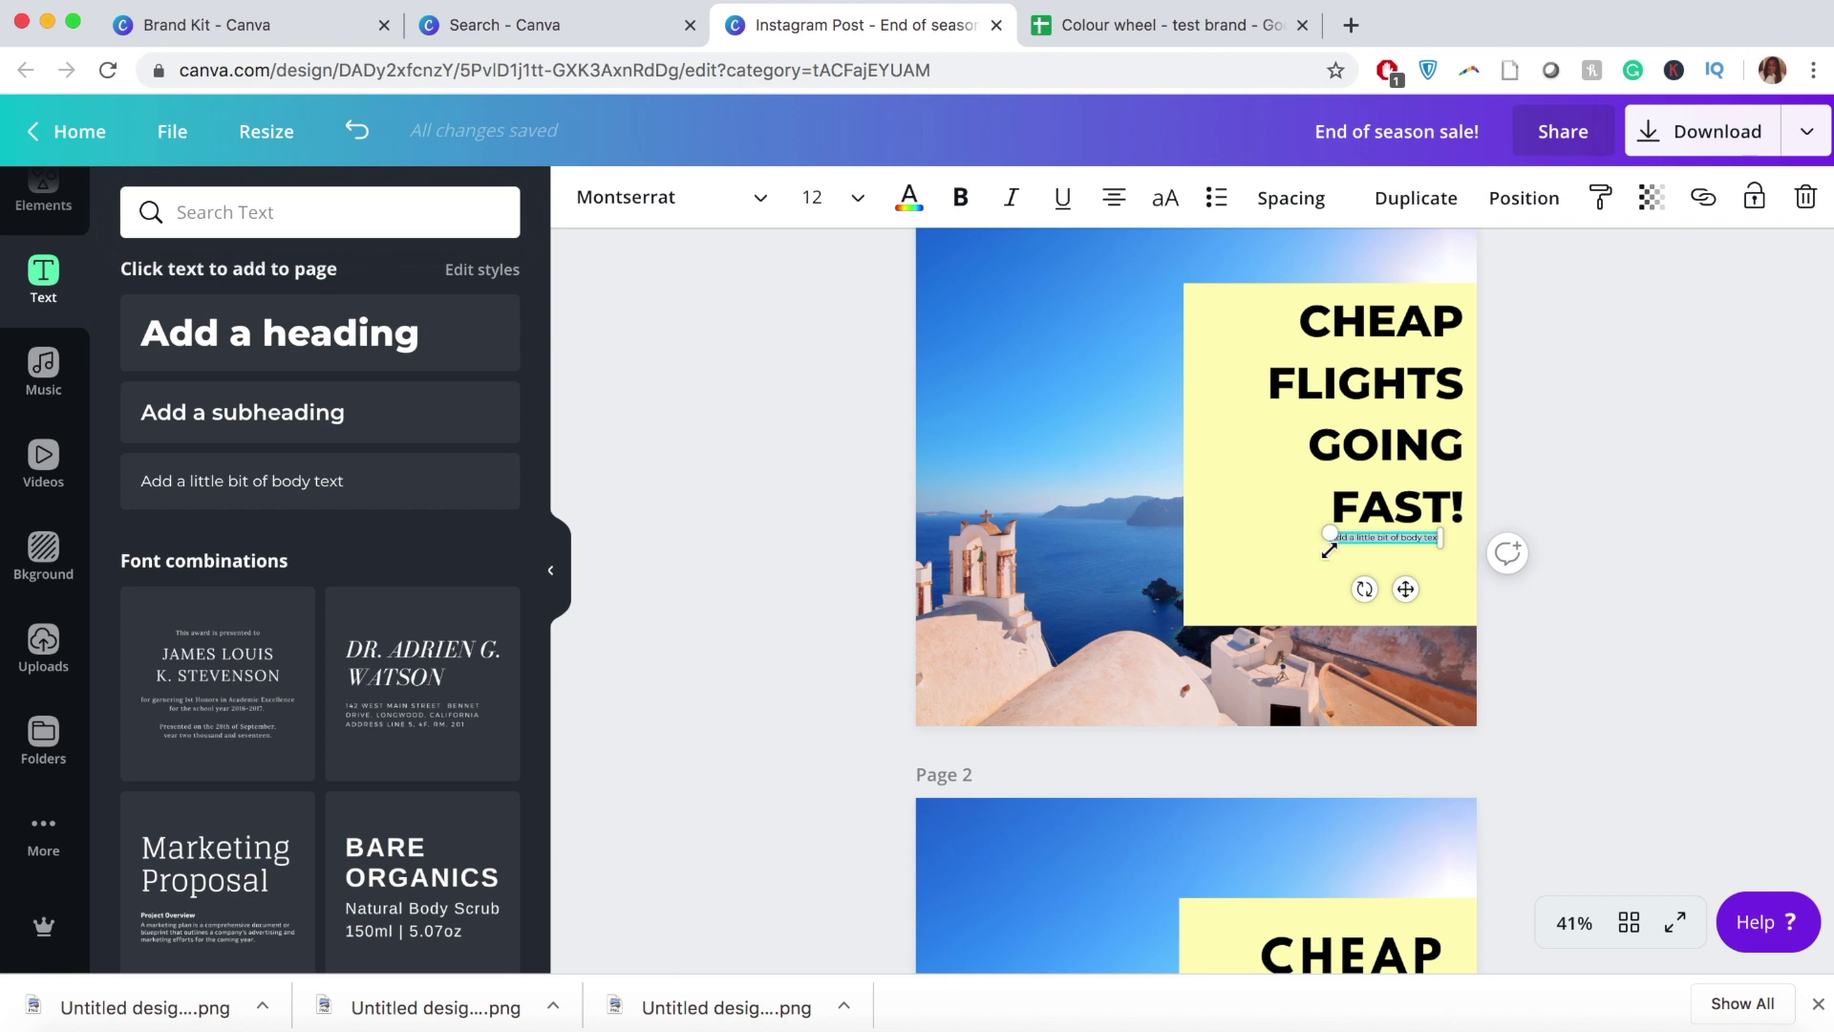
left_click(809, 189)
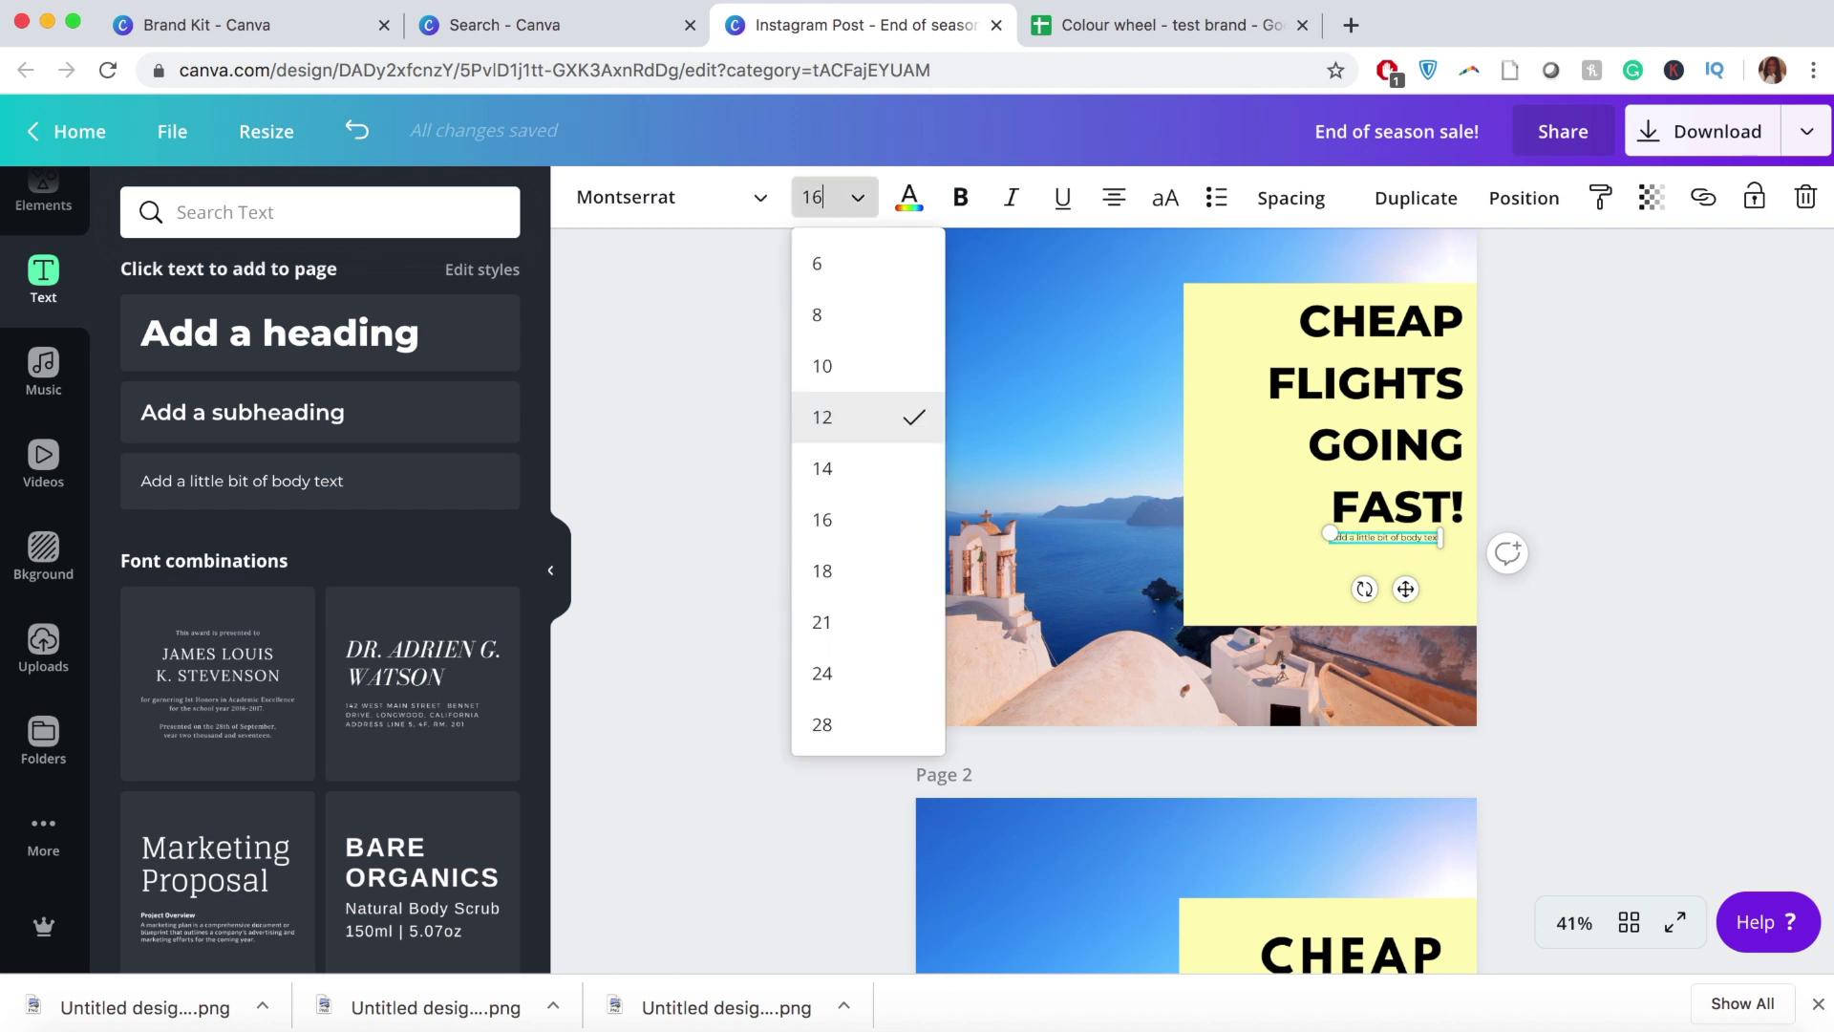
type("16.2")
key("Return")
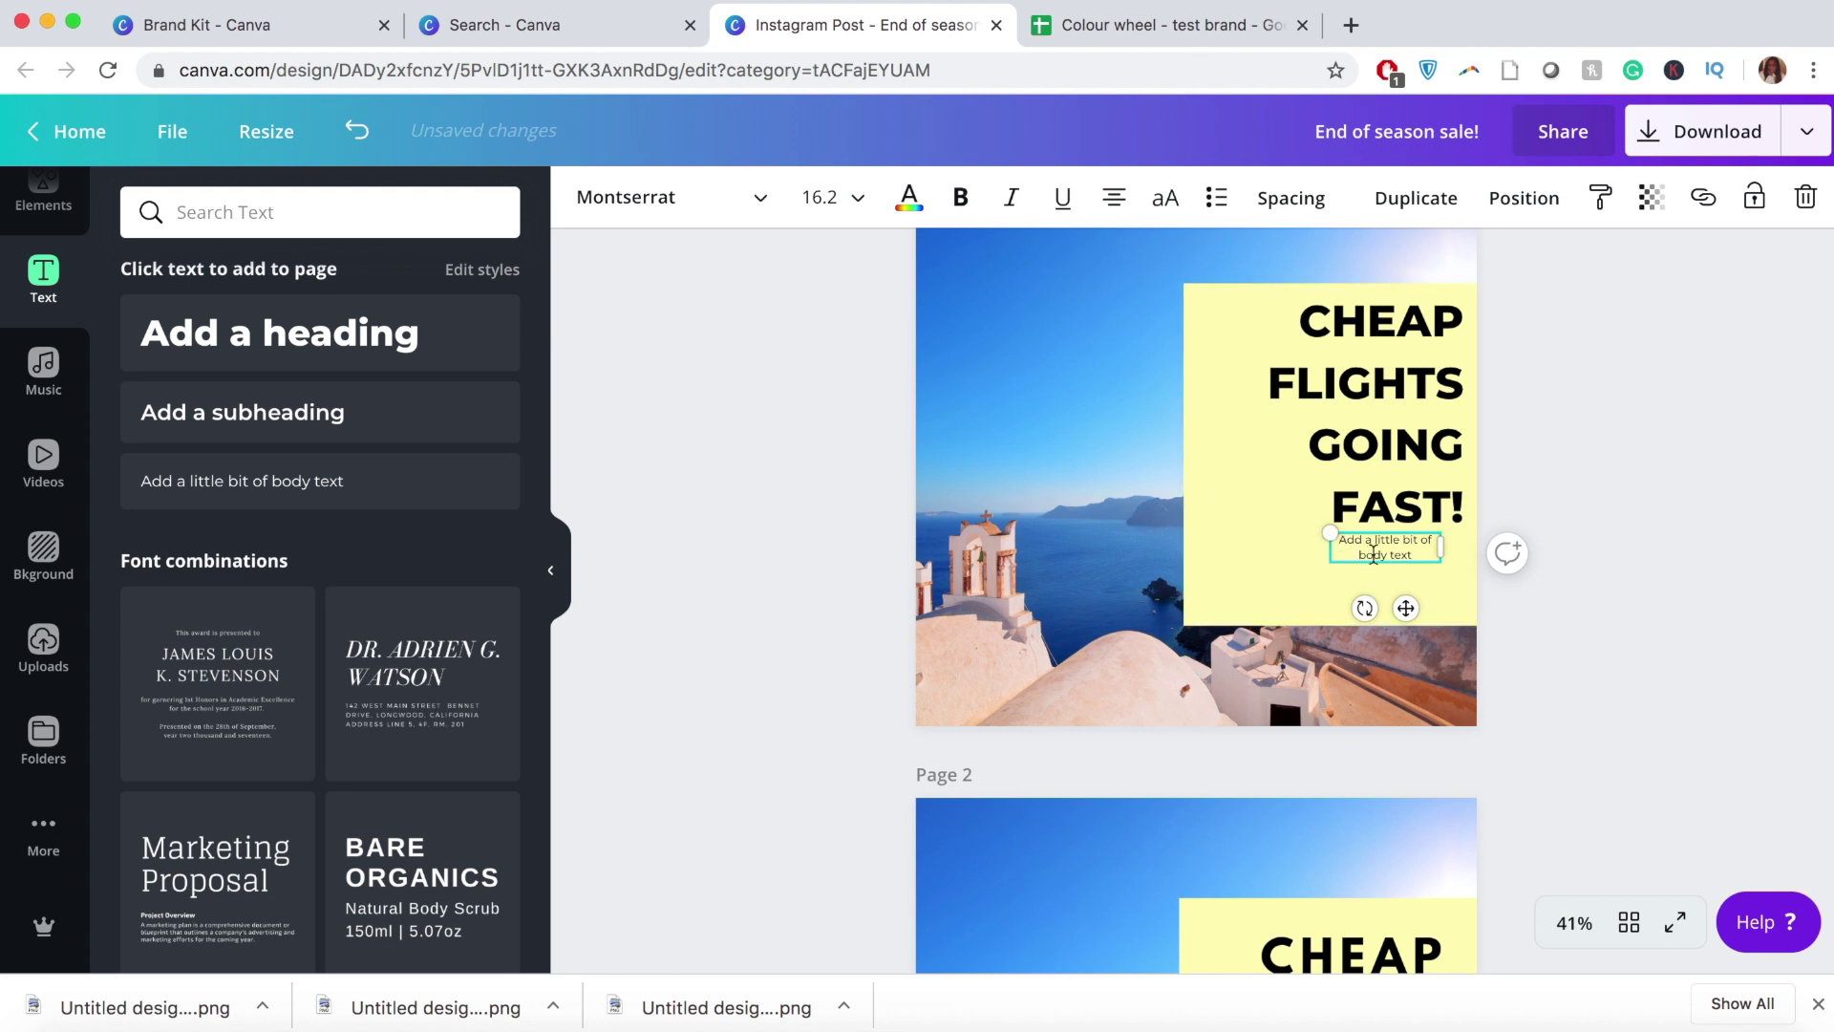
Step: Right-align the page 1 body text and line its box up with the right edge of the heading
left_click(1114, 197)
left_click(1114, 197)
left_click(1114, 197)
left_click_drag(1428, 565, 1450, 570)
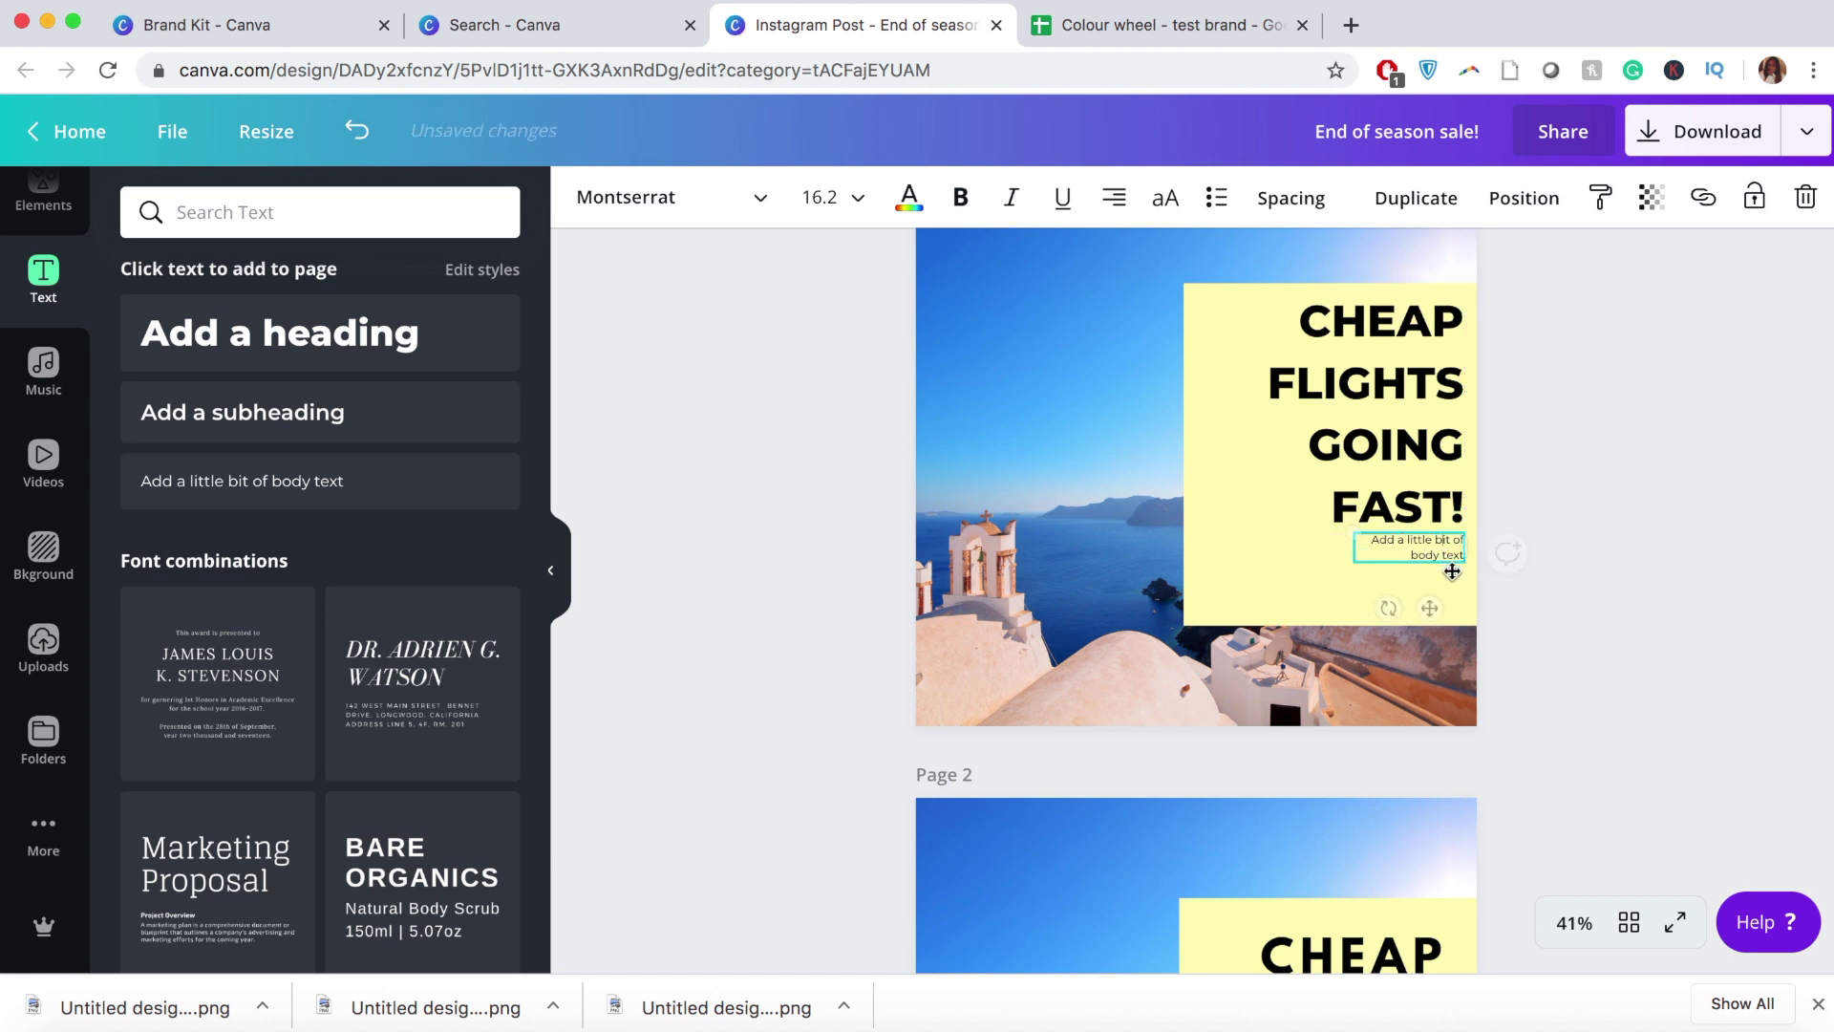
Step: Replace the page 1 body placeholder with page 2's offer text, "Book flights to Mykonos greece tgis weekend for £150 rtn", and make it uppercase
scroll(1395, 669, "down", 5)
left_click(1377, 795)
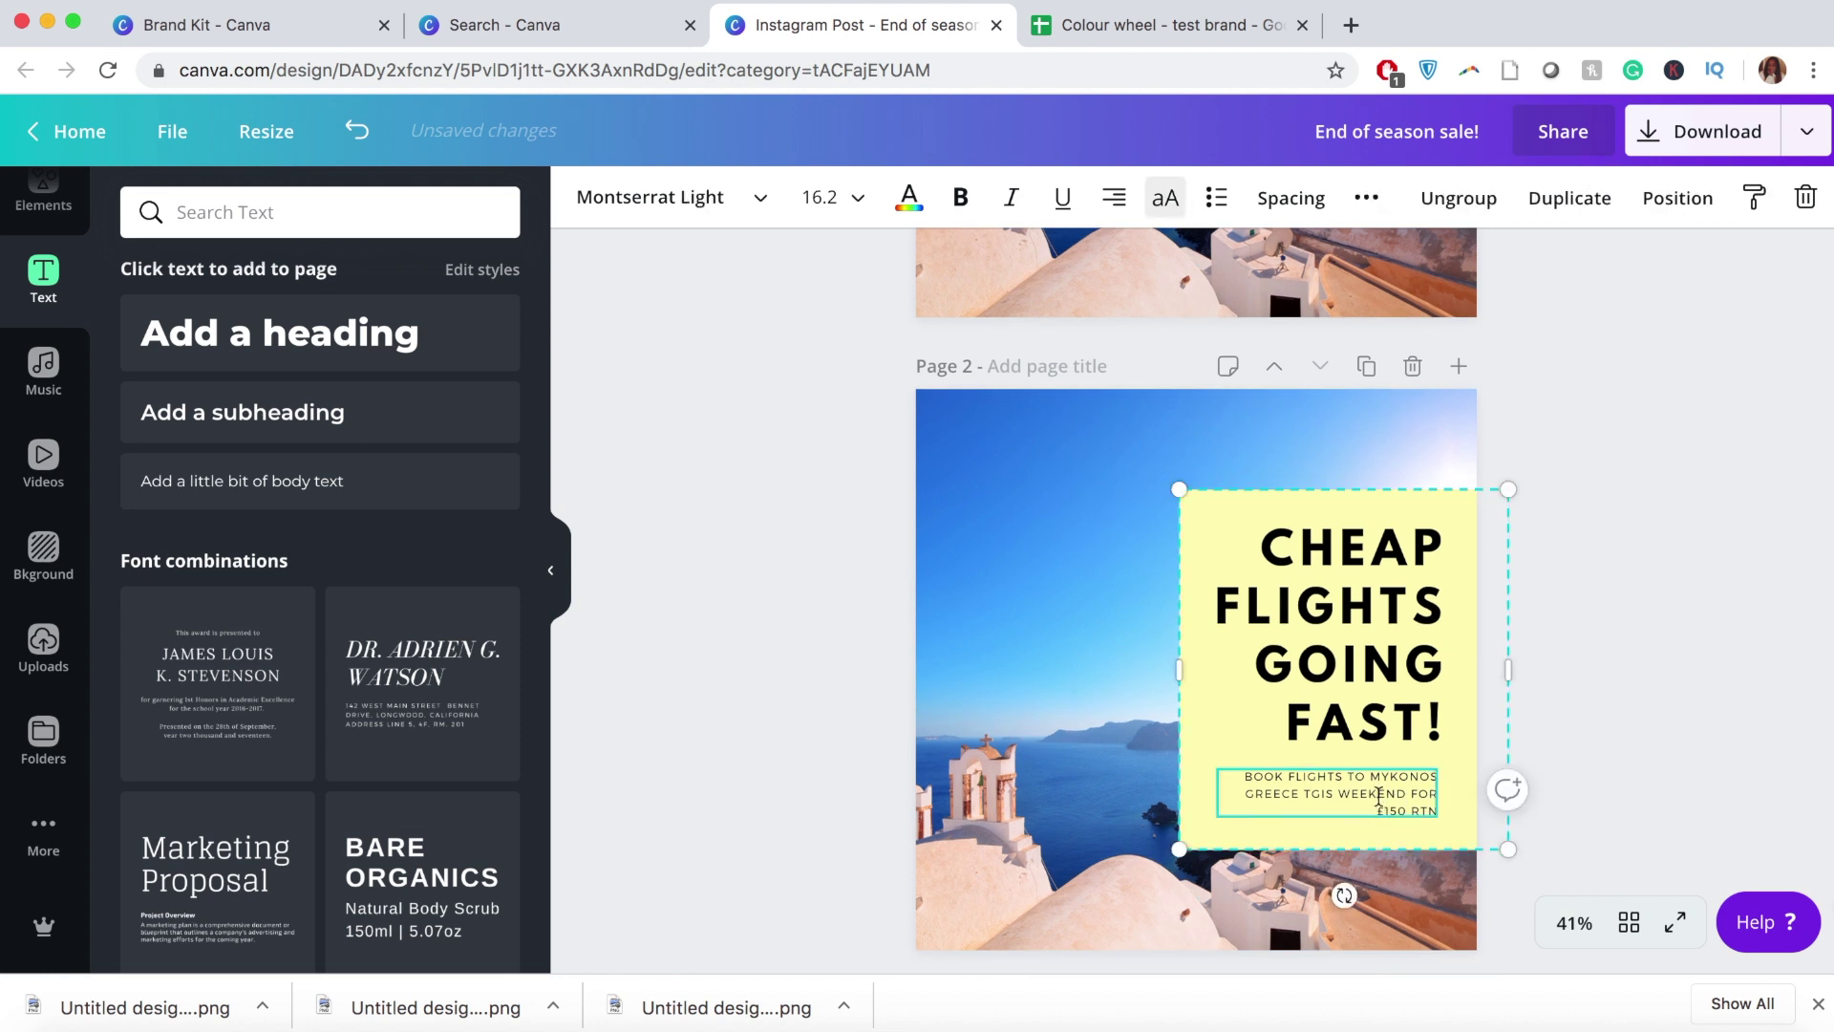
left_click(1377, 795)
scroll(1377, 795, "up", 5)
left_click(1415, 693)
left_click(1415, 692)
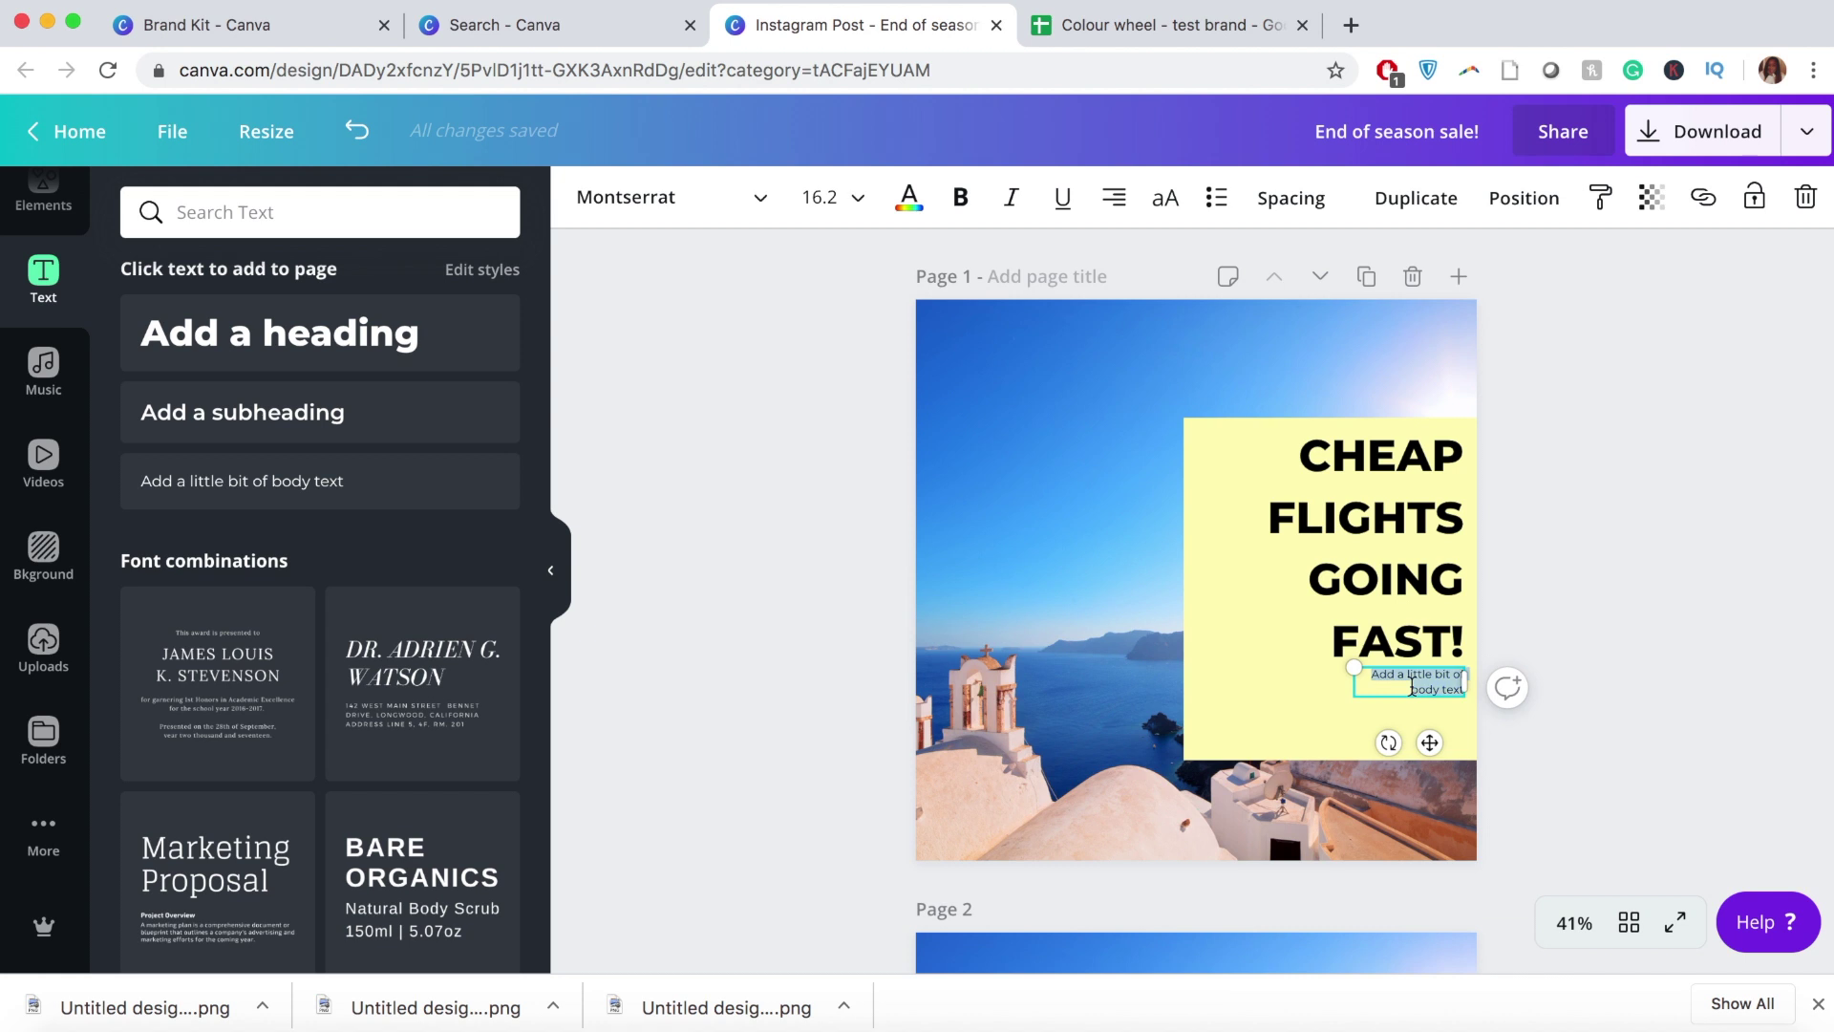
type("Book flights to Mykonos greece tgis weekend for £150 rtn")
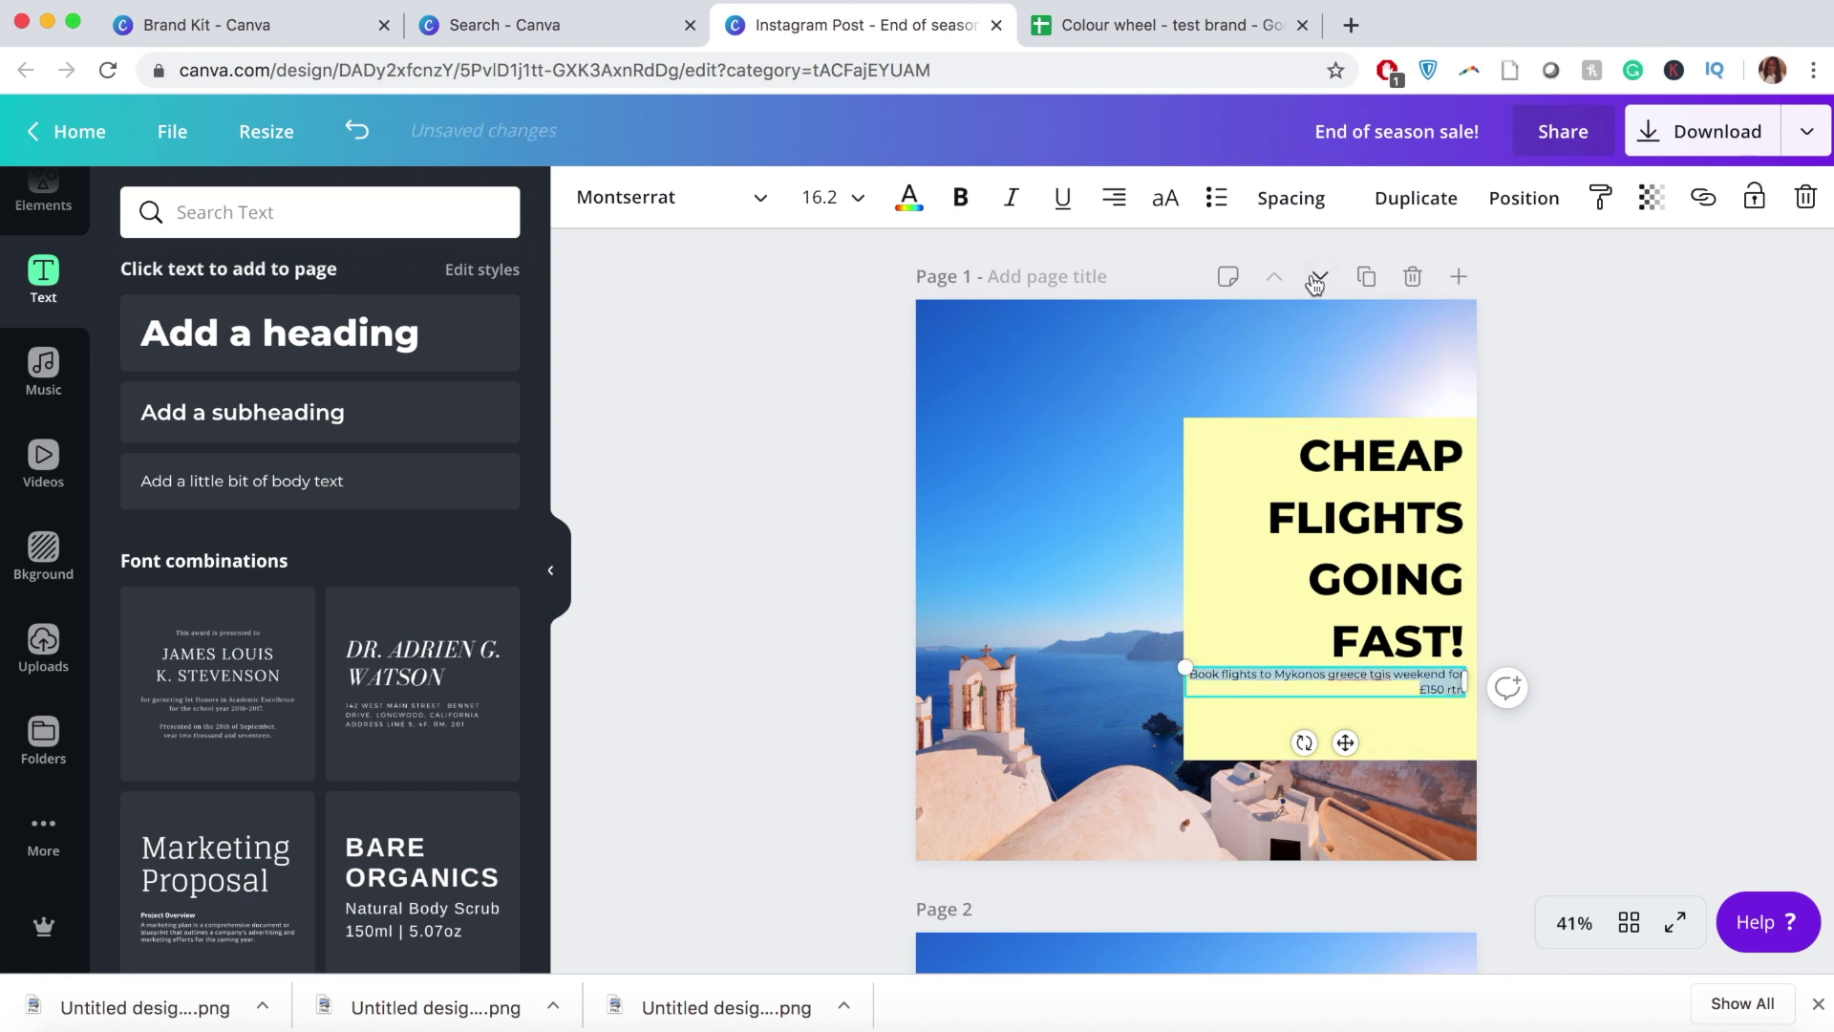
left_click(1166, 198)
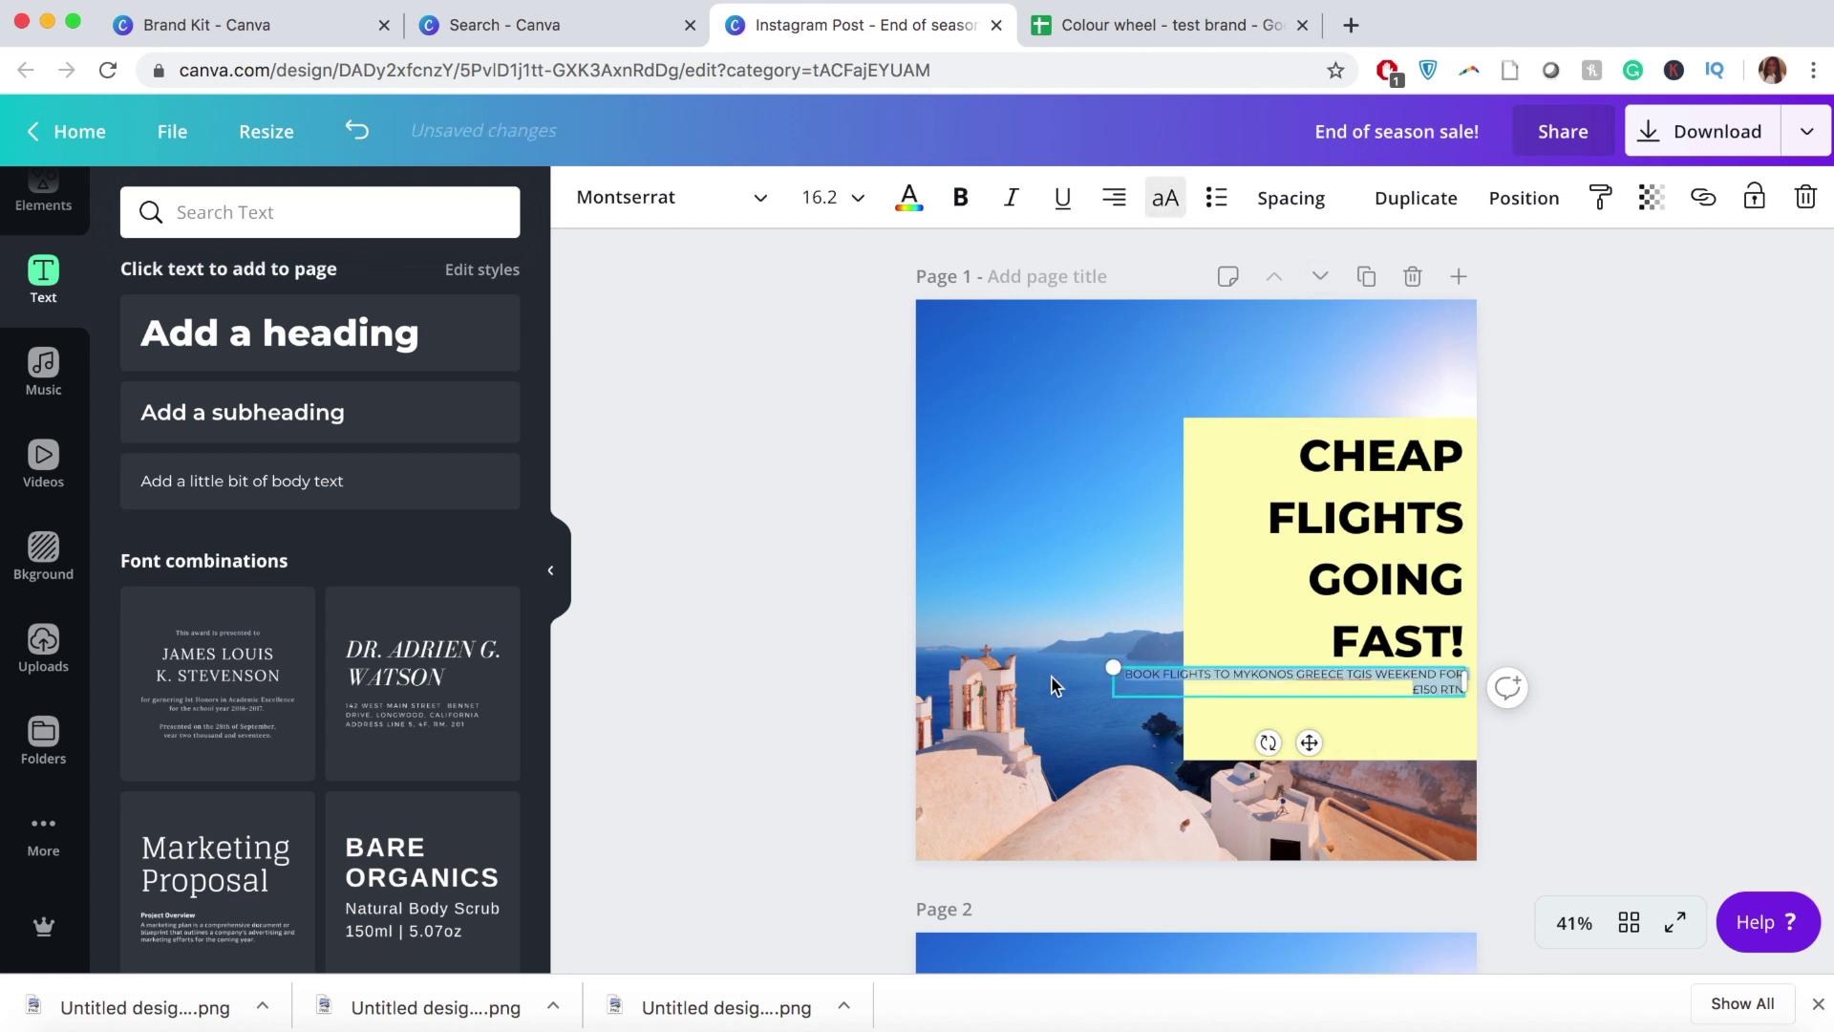
Step: Narrow the page 1 offer text box and correct the word TGIS to THIS
left_click_drag(1465, 681, 1411, 687)
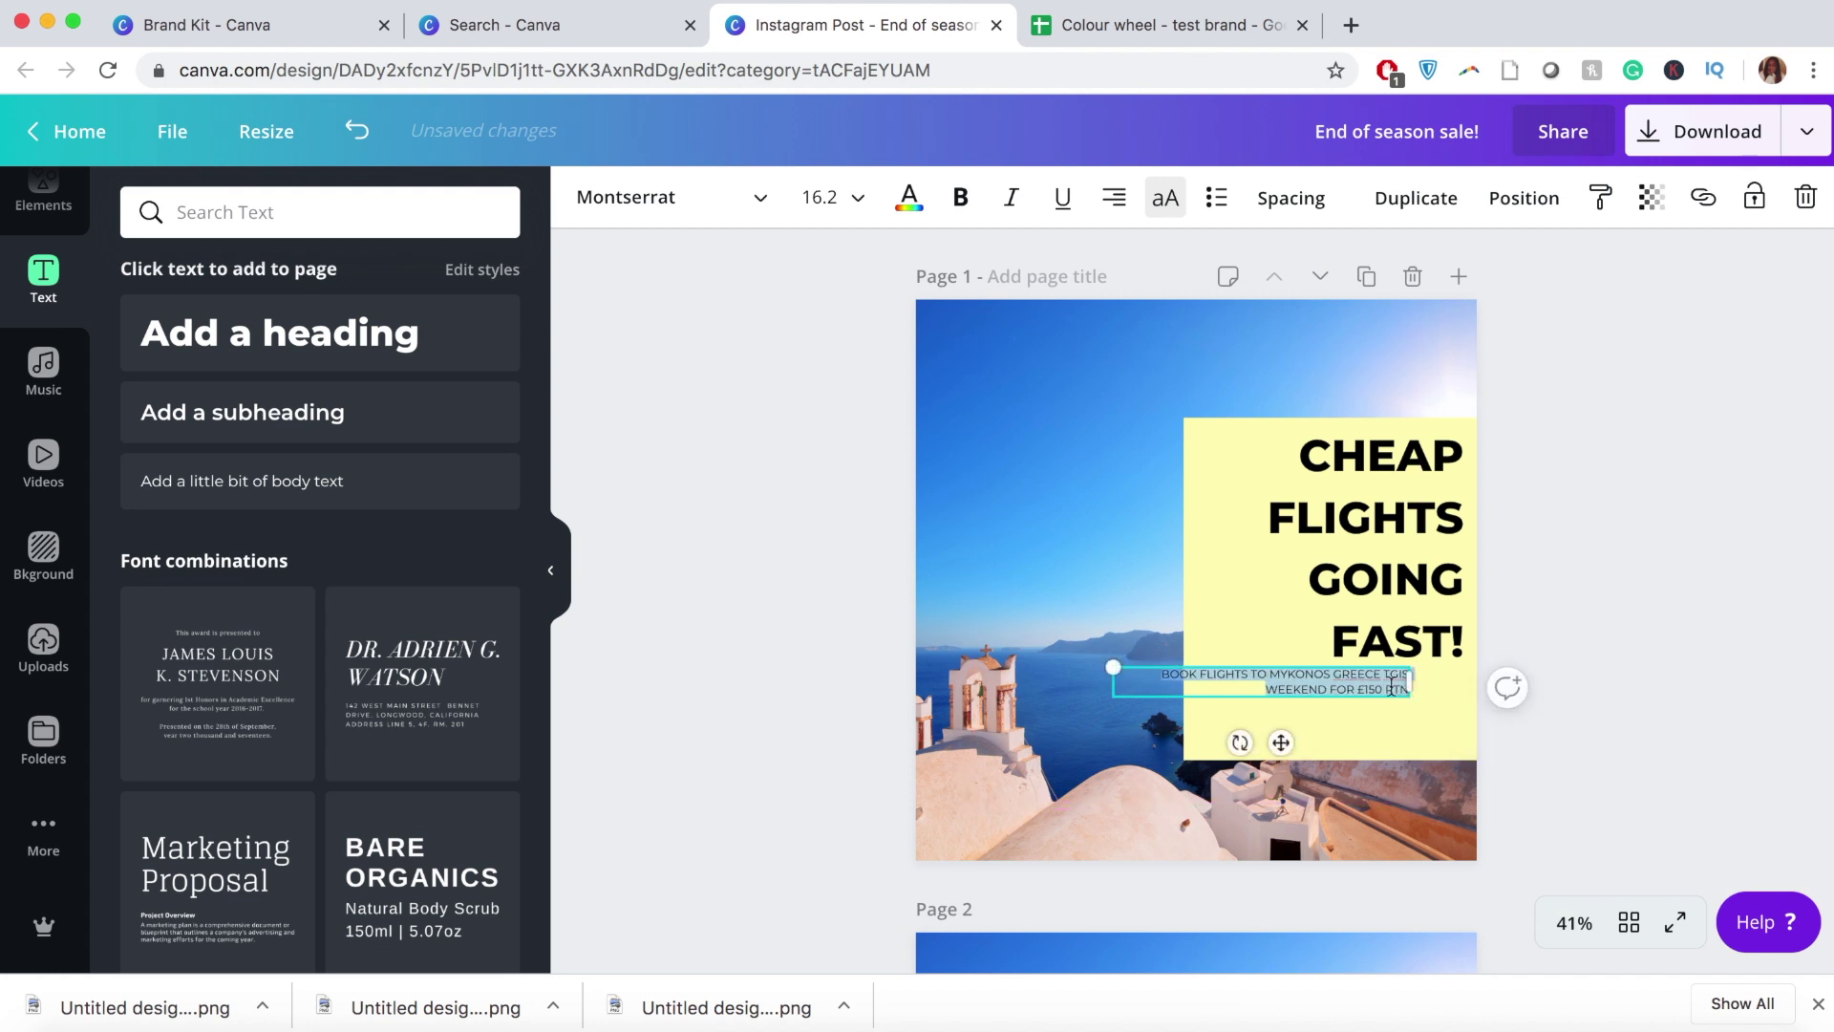
left_click(1409, 747)
left_click(1397, 675)
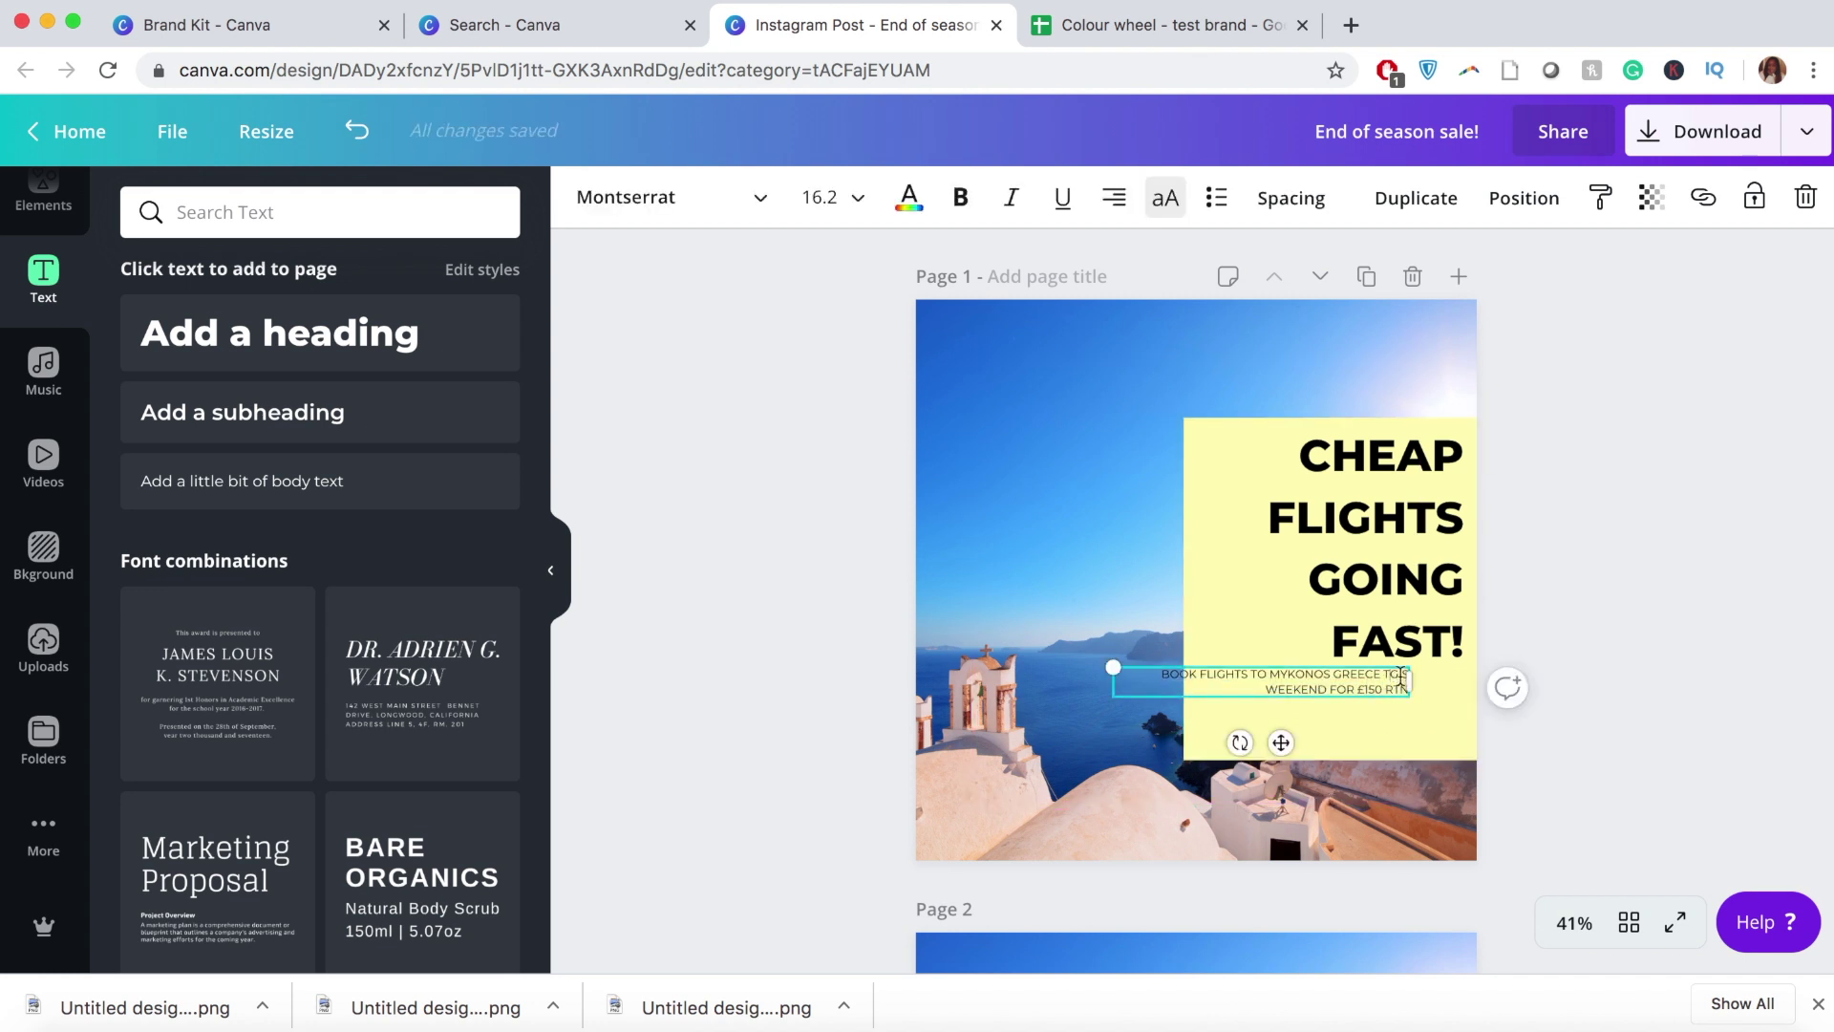
left_click_drag(1408, 682, 1409, 683)
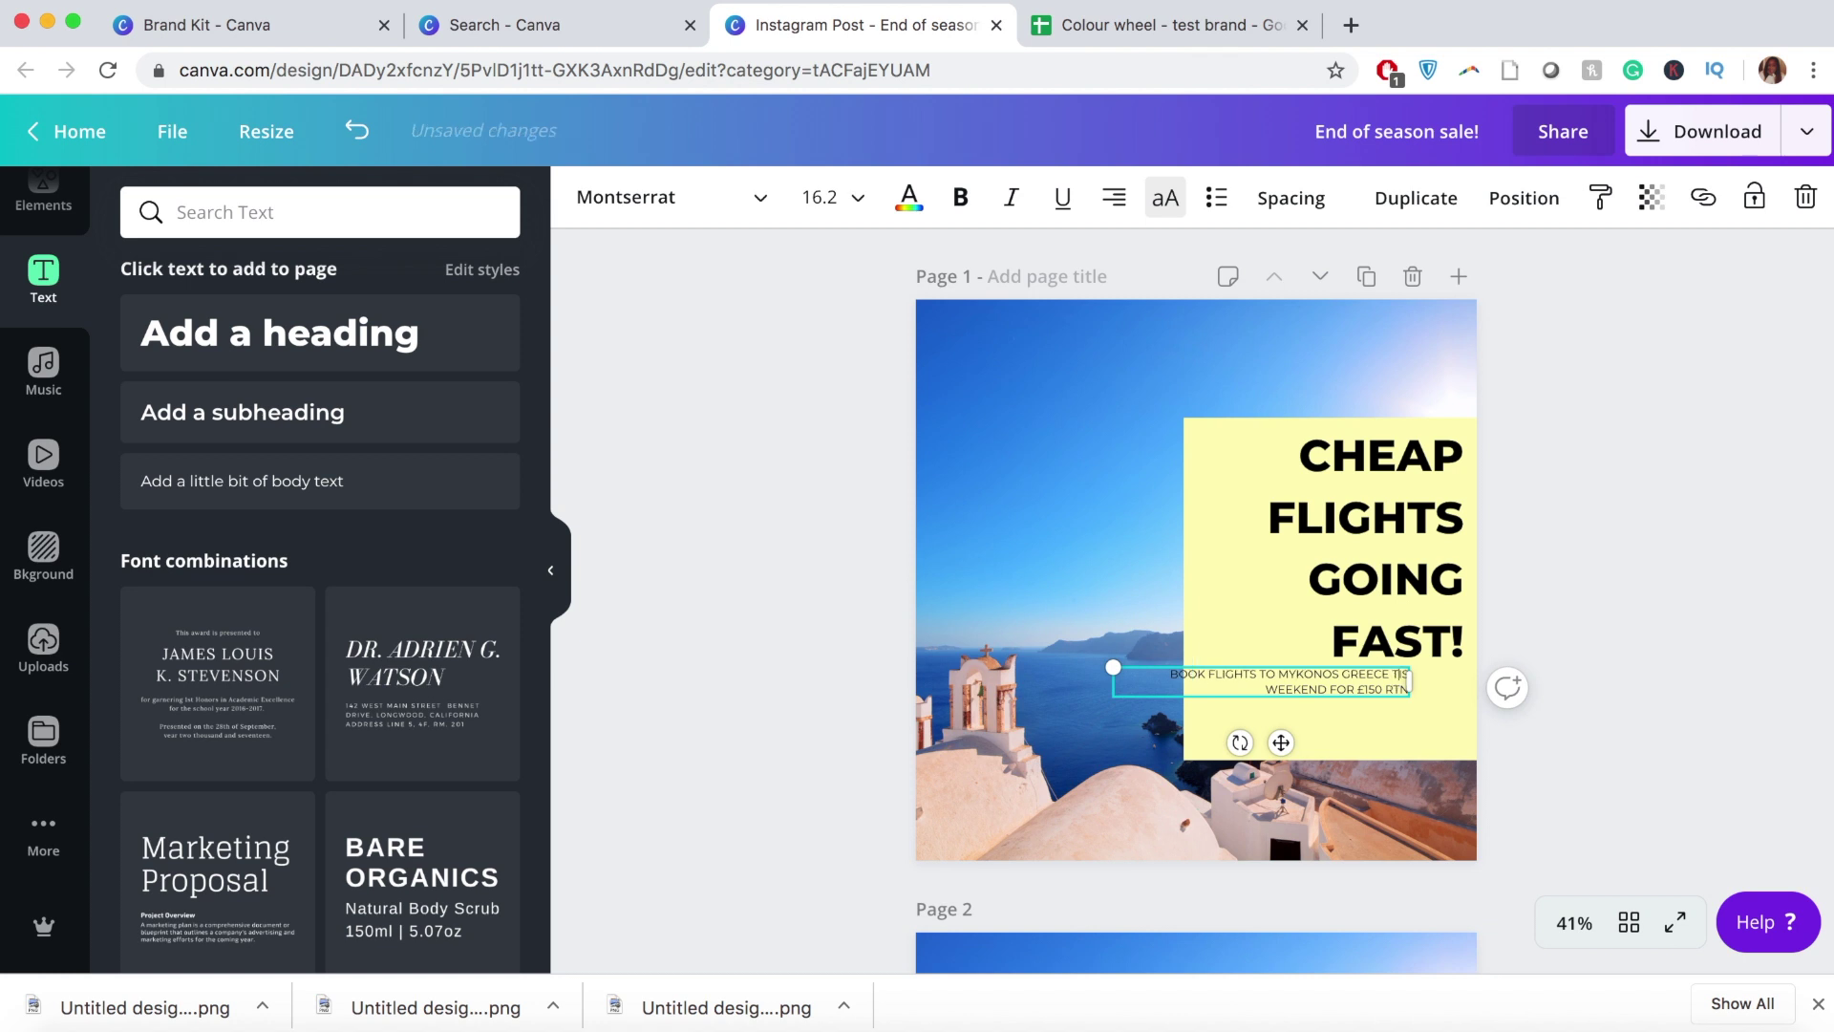
left_click(1344, 707)
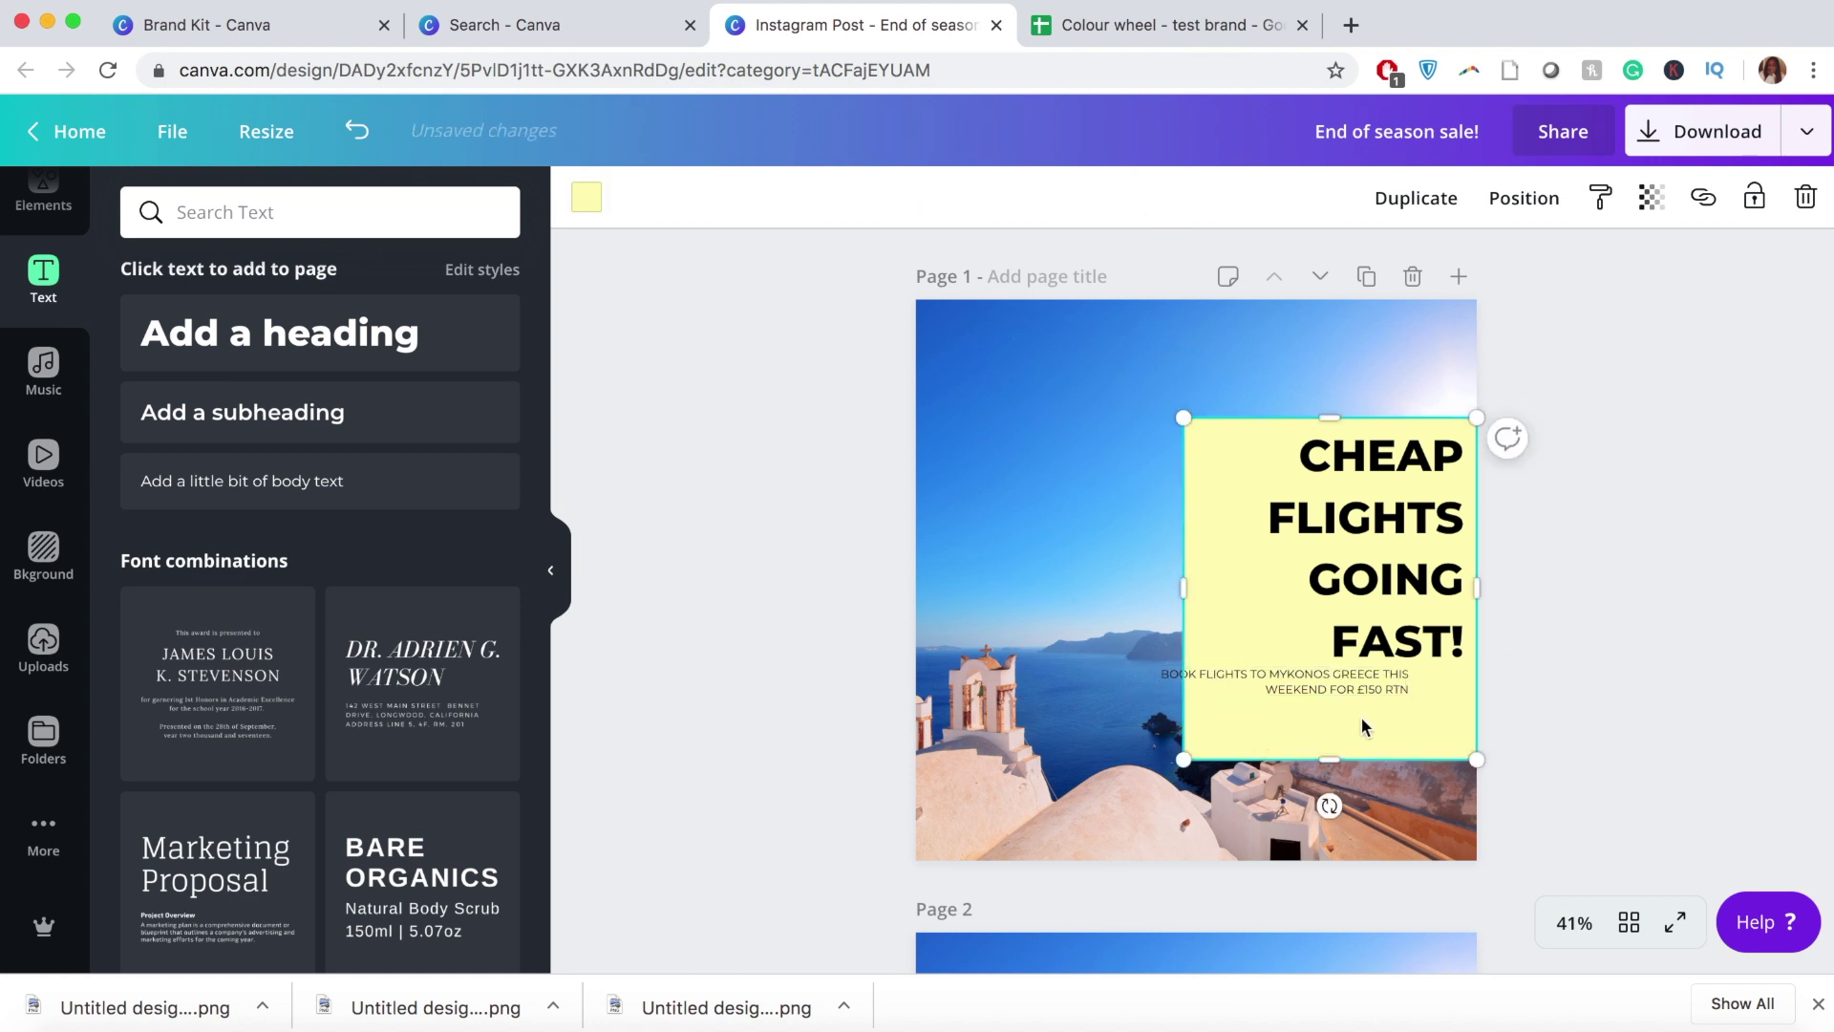
Step: Move the offer text flush with the heading's right edge and narrow its box to fit within the yellow rectangle
left_click_drag(1361, 685, 1417, 696)
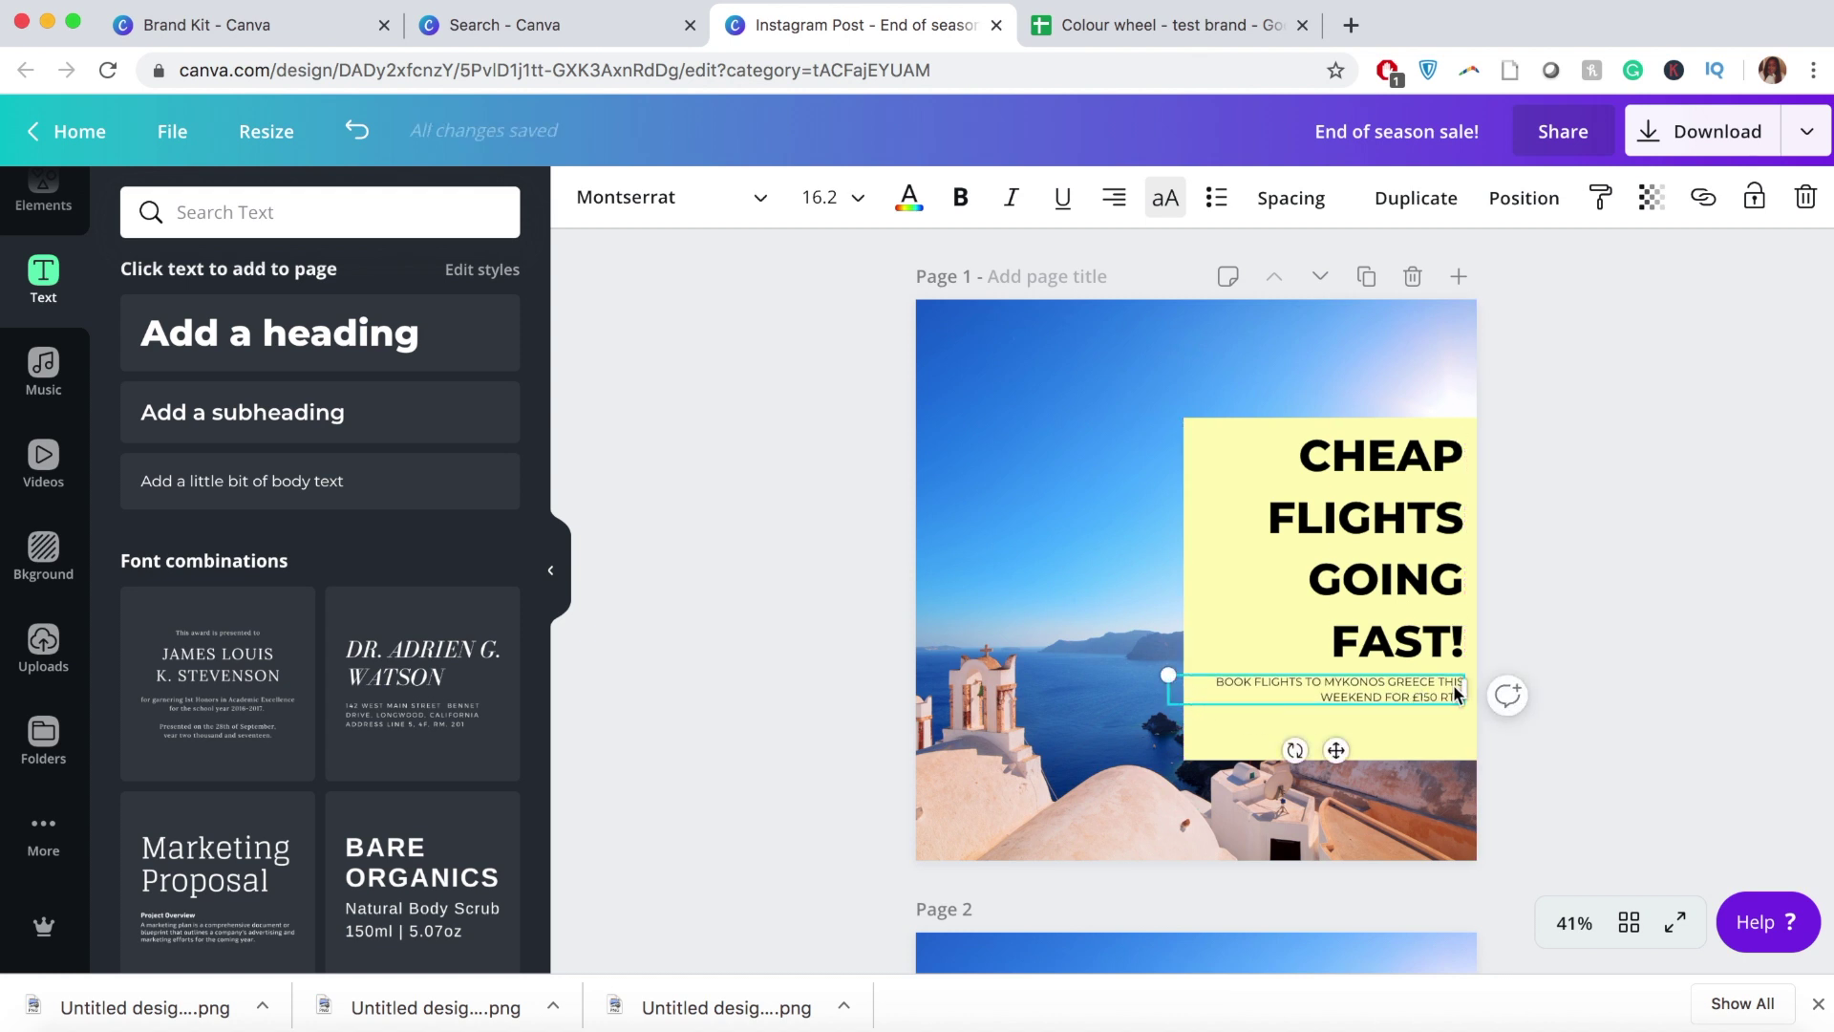
left_click_drag(1461, 688, 1427, 697)
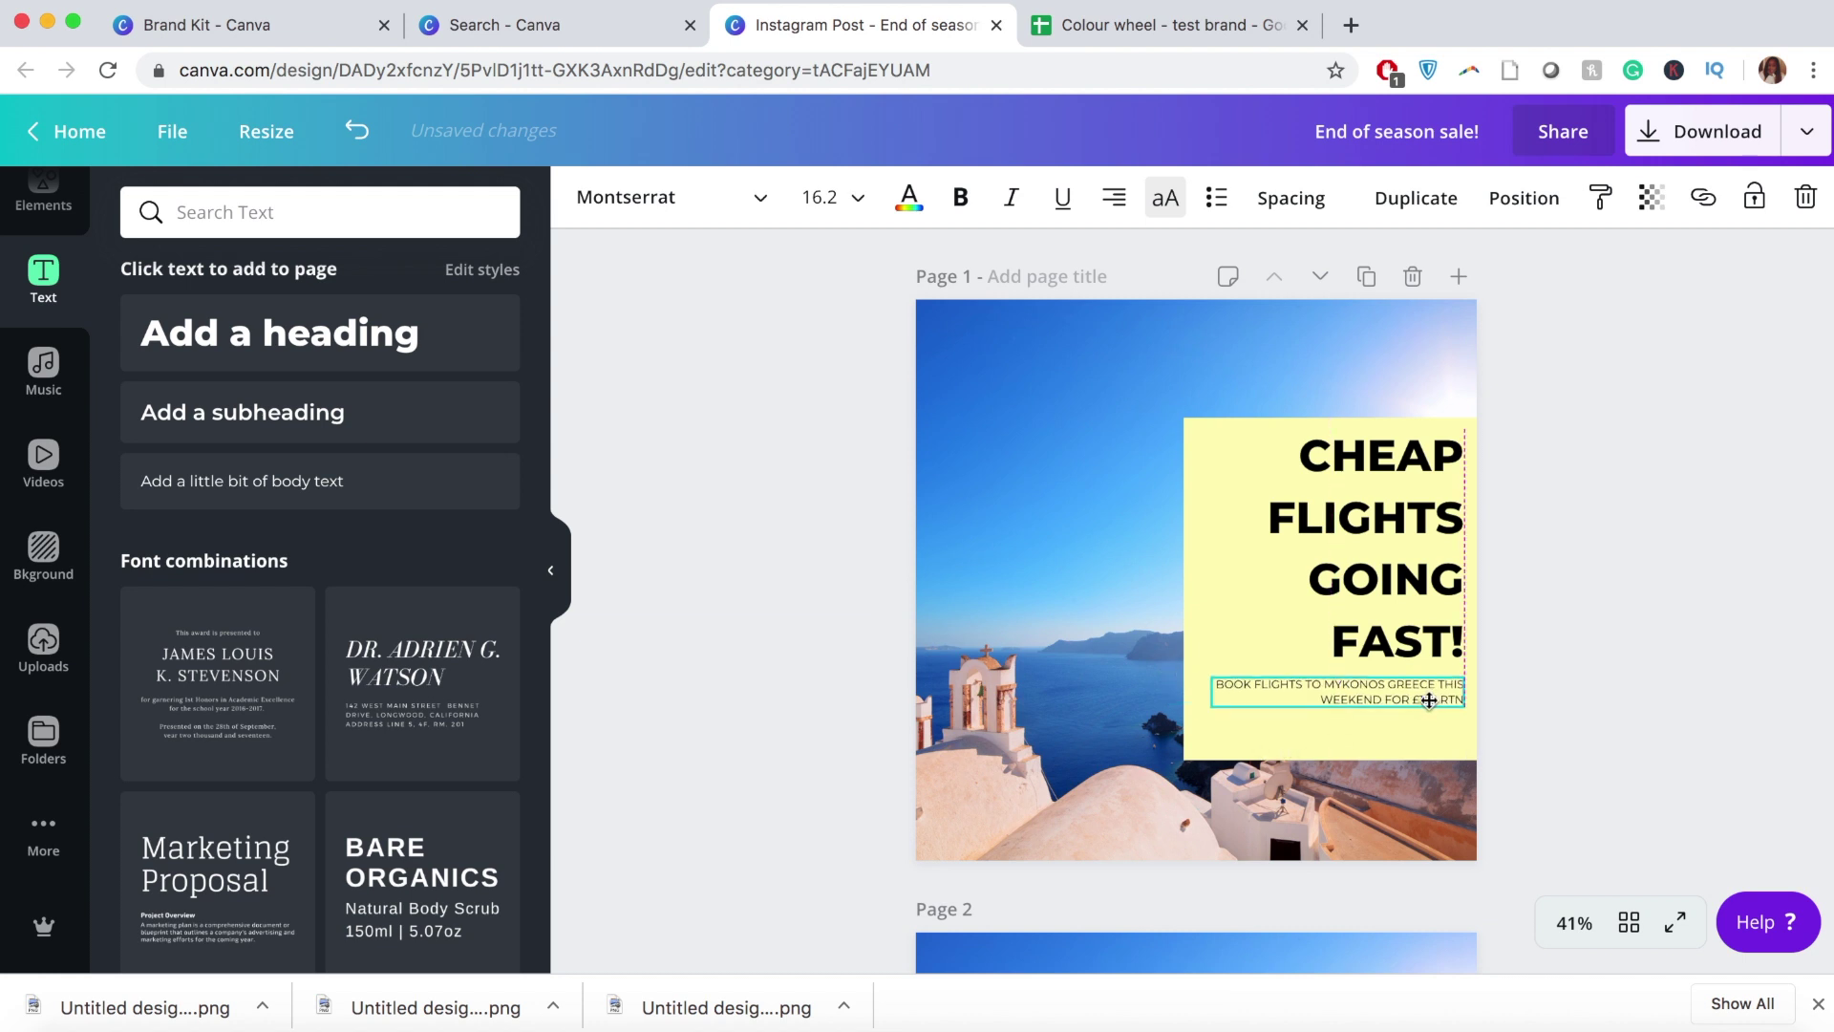
left_click(909, 197)
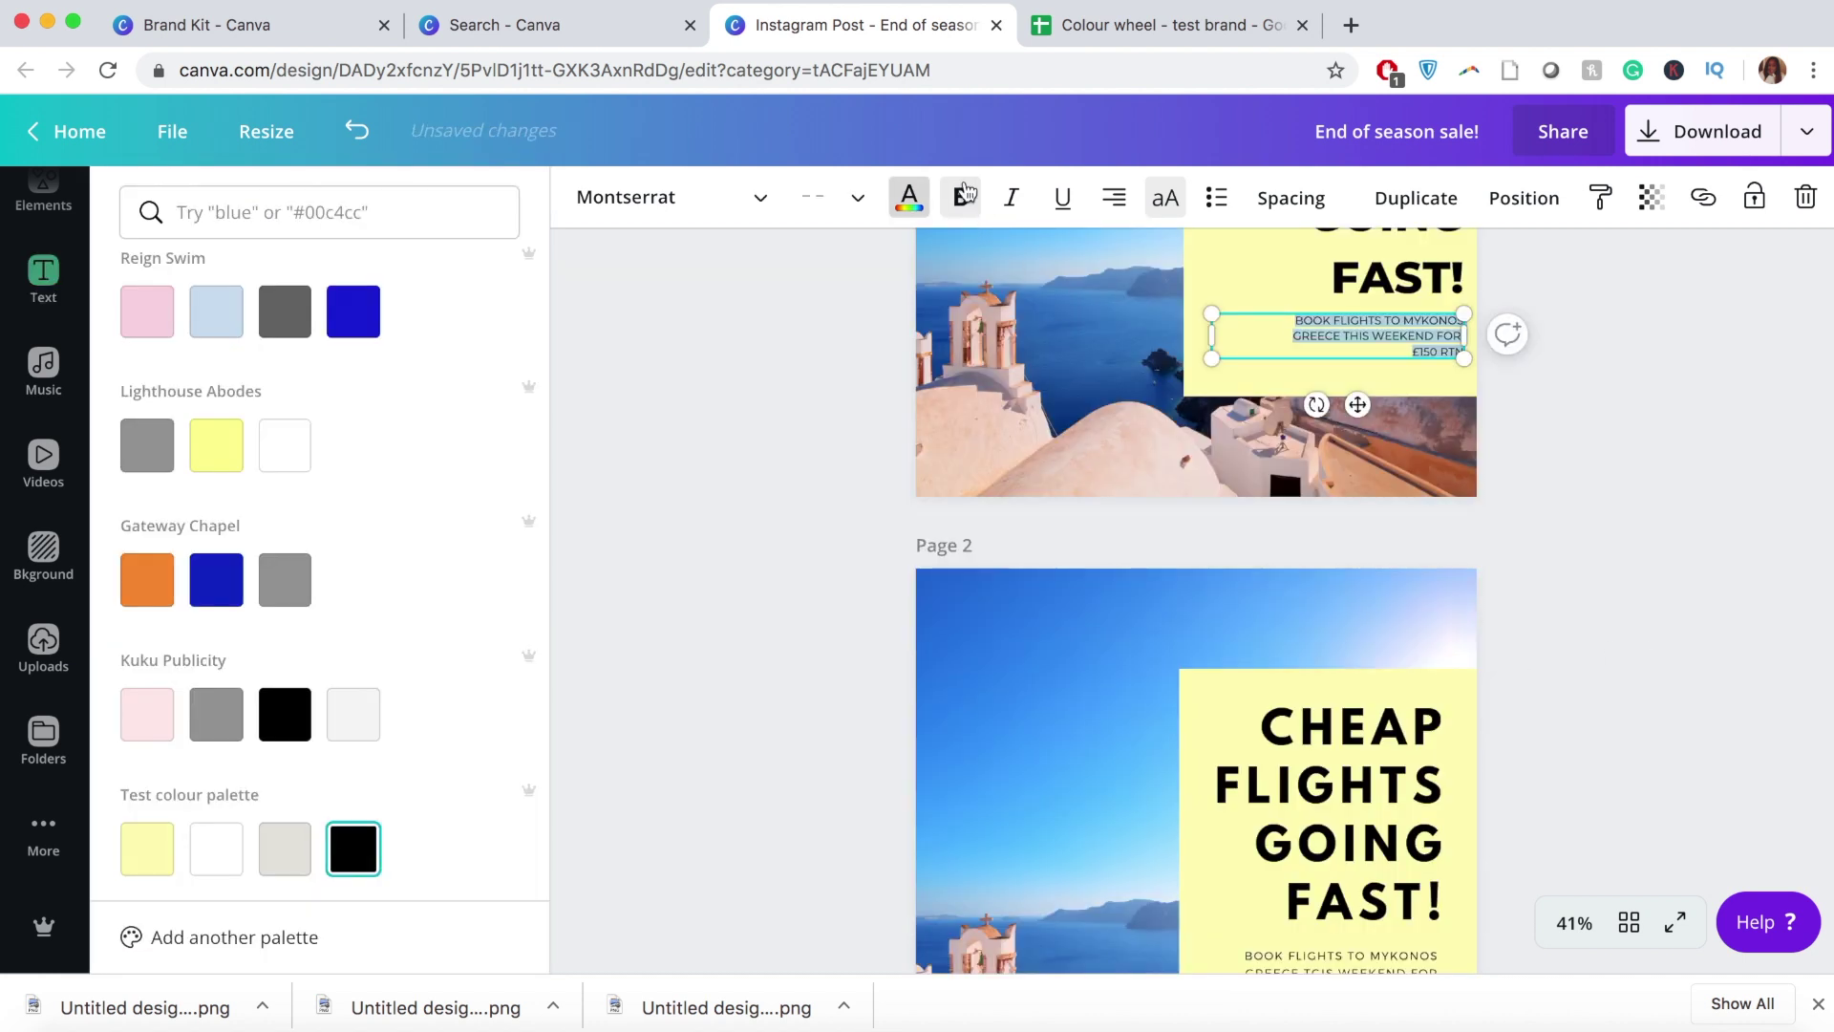
key("Escape")
Step: Try a letter spacing of 447 on page 2's flight-offer text and undo it
scroll(1660, 491, "down", 3)
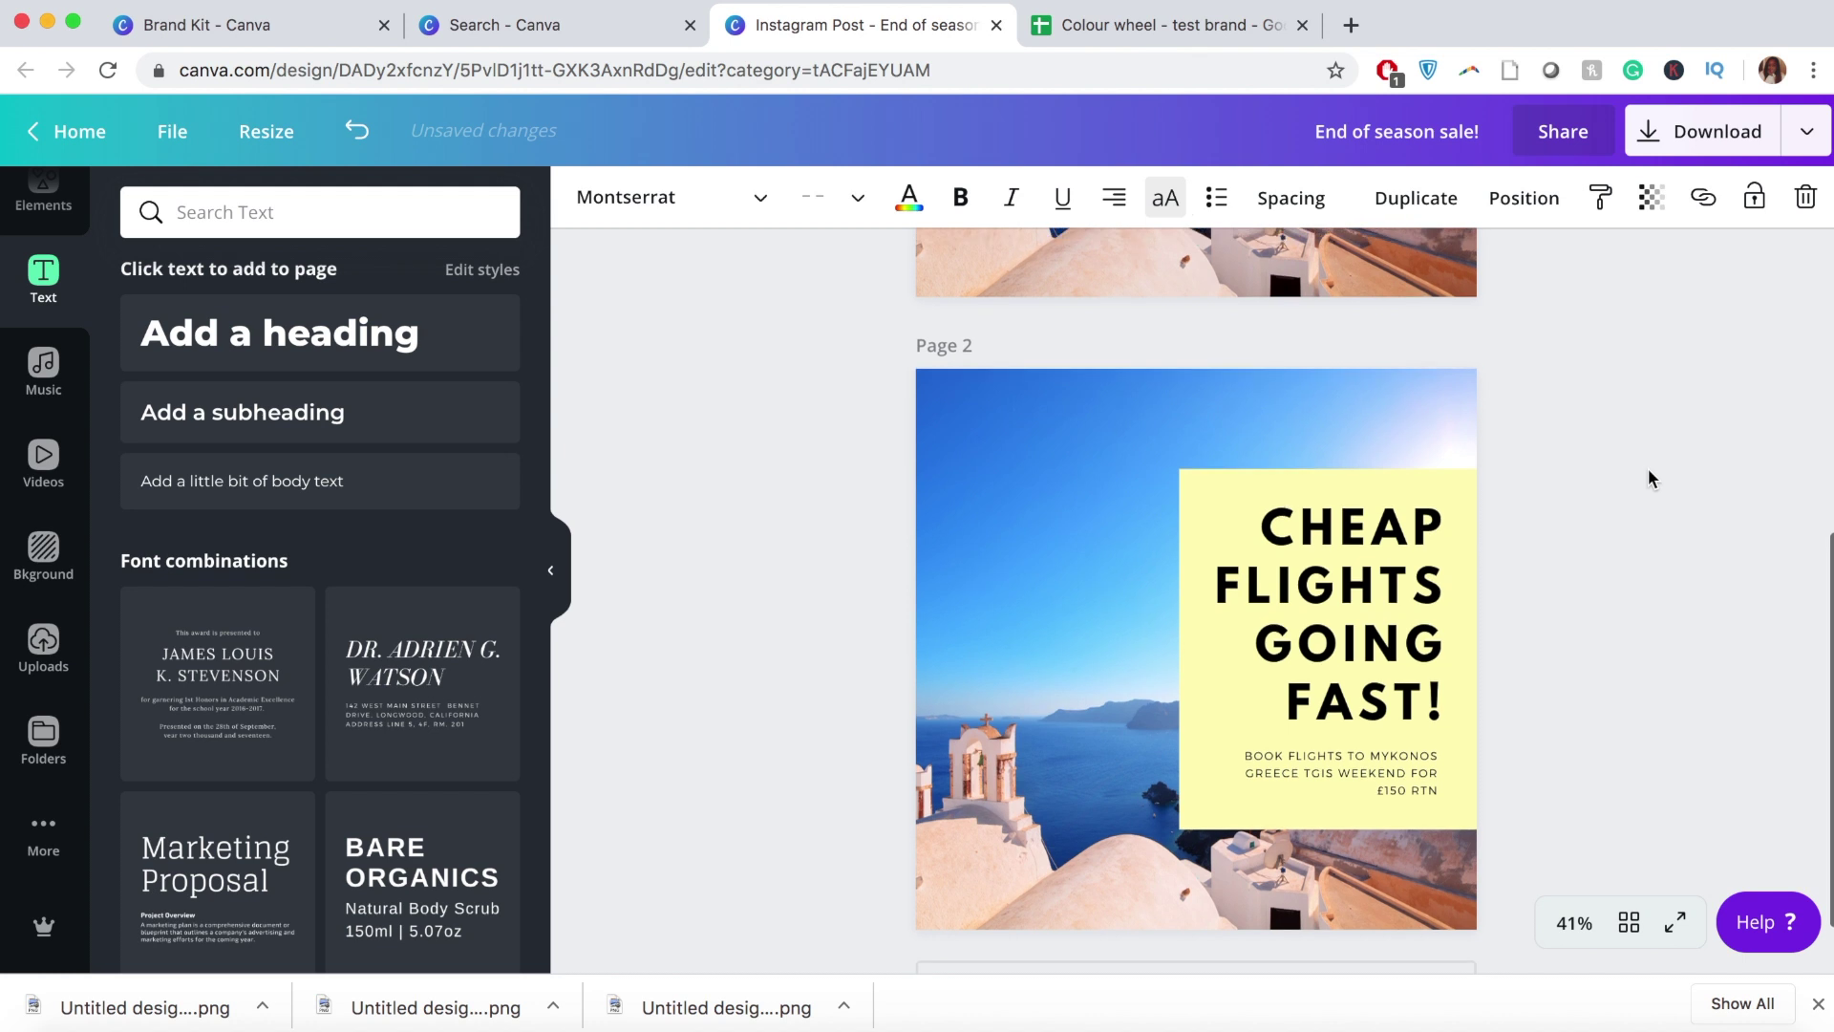
scroll(1648, 477, "up", 3)
scroll(1648, 468, "down", 3)
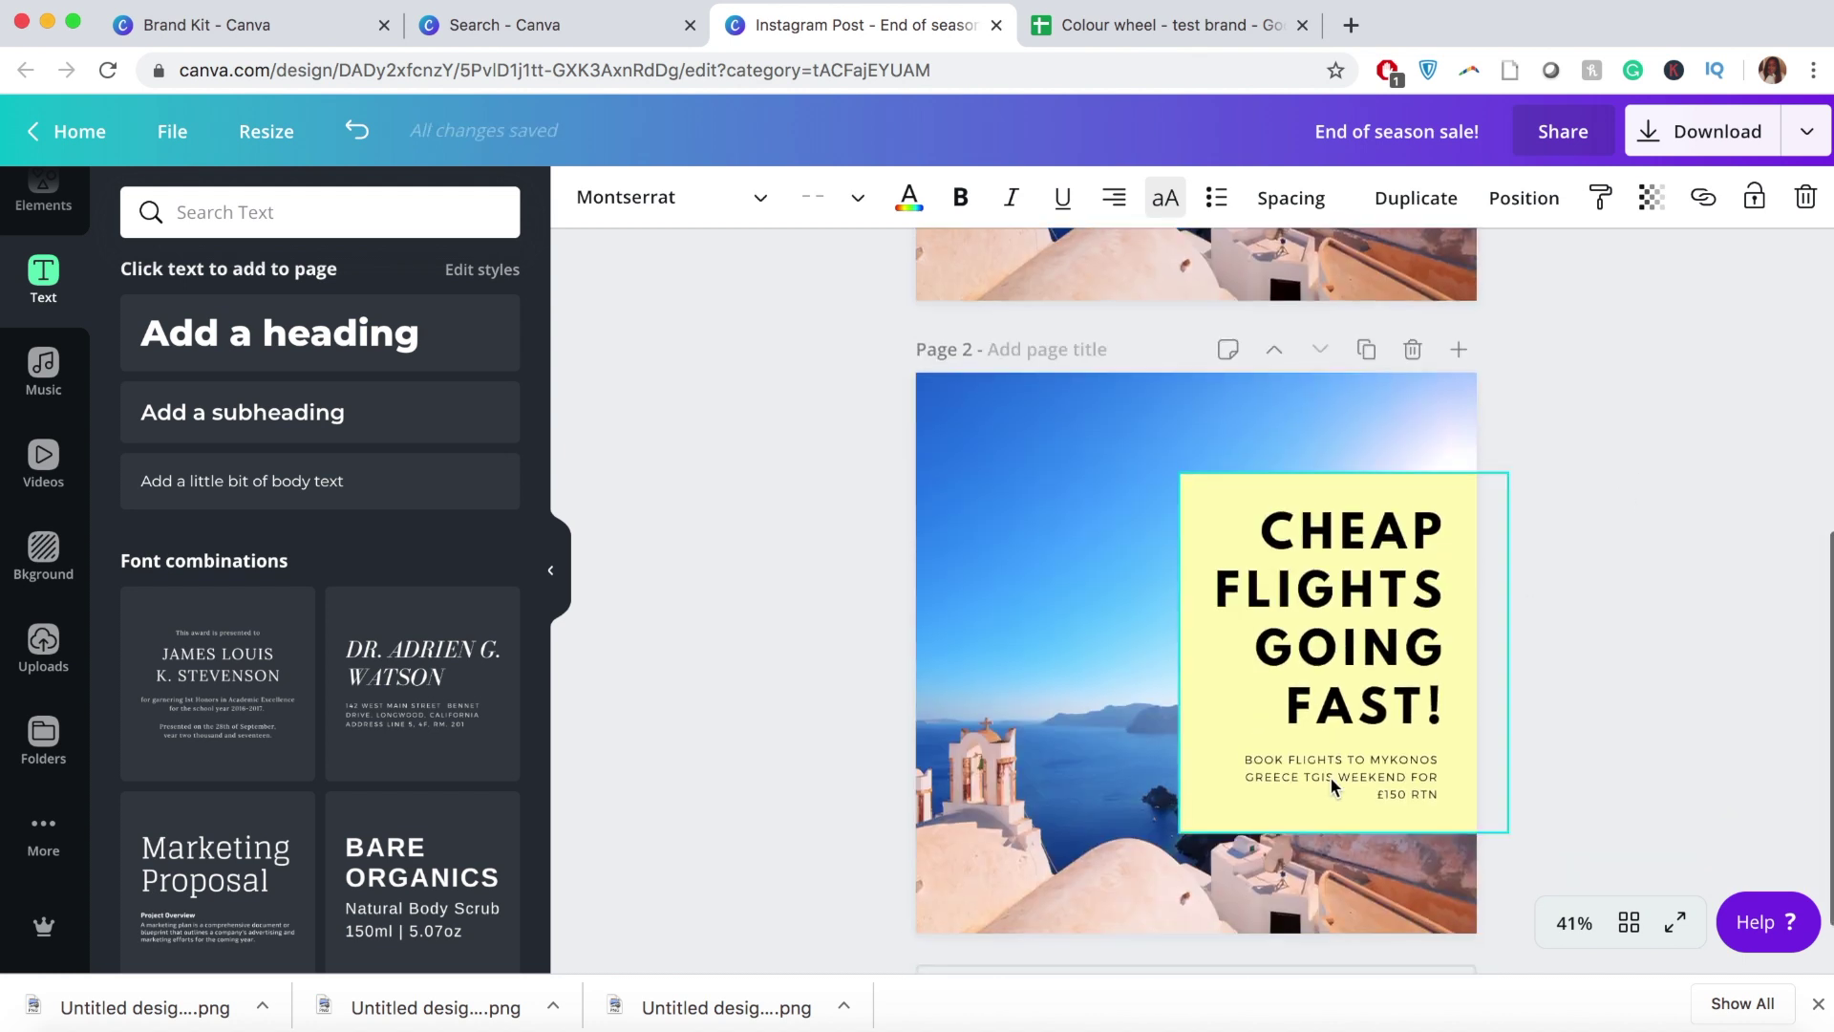
left_click(1261, 762)
left_click(1261, 763)
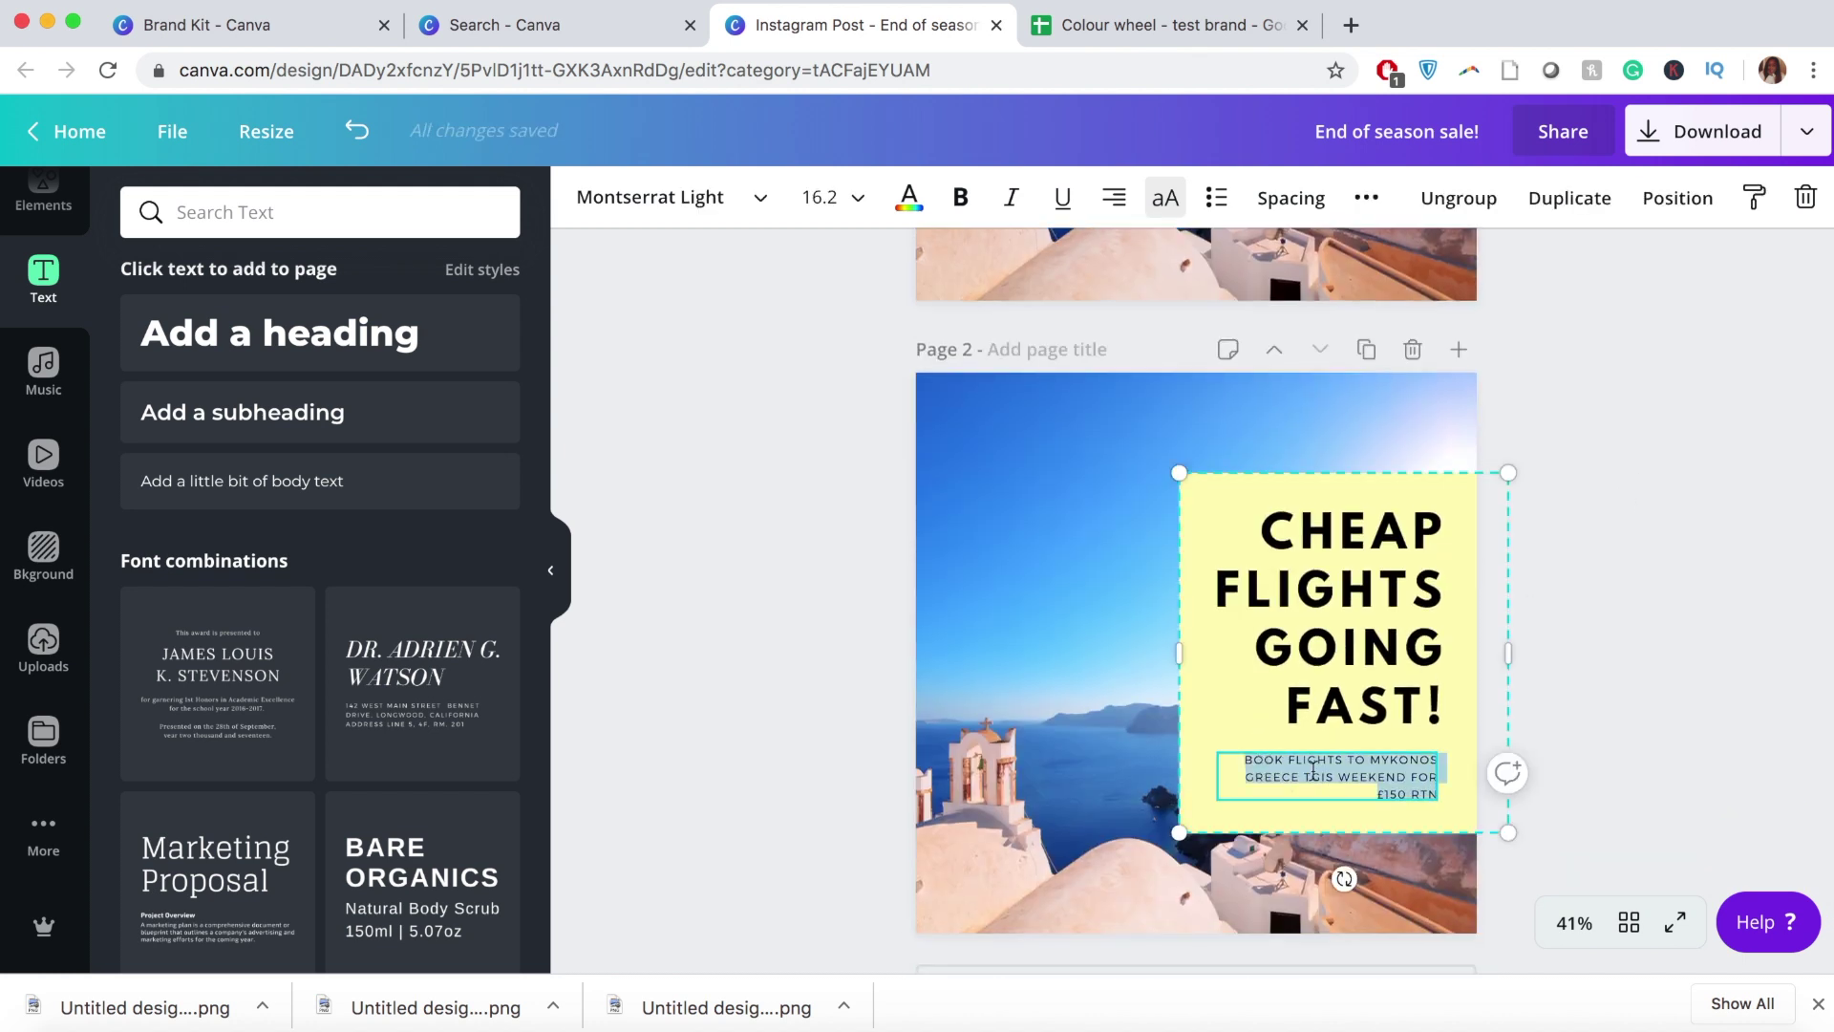
left_click(1290, 198)
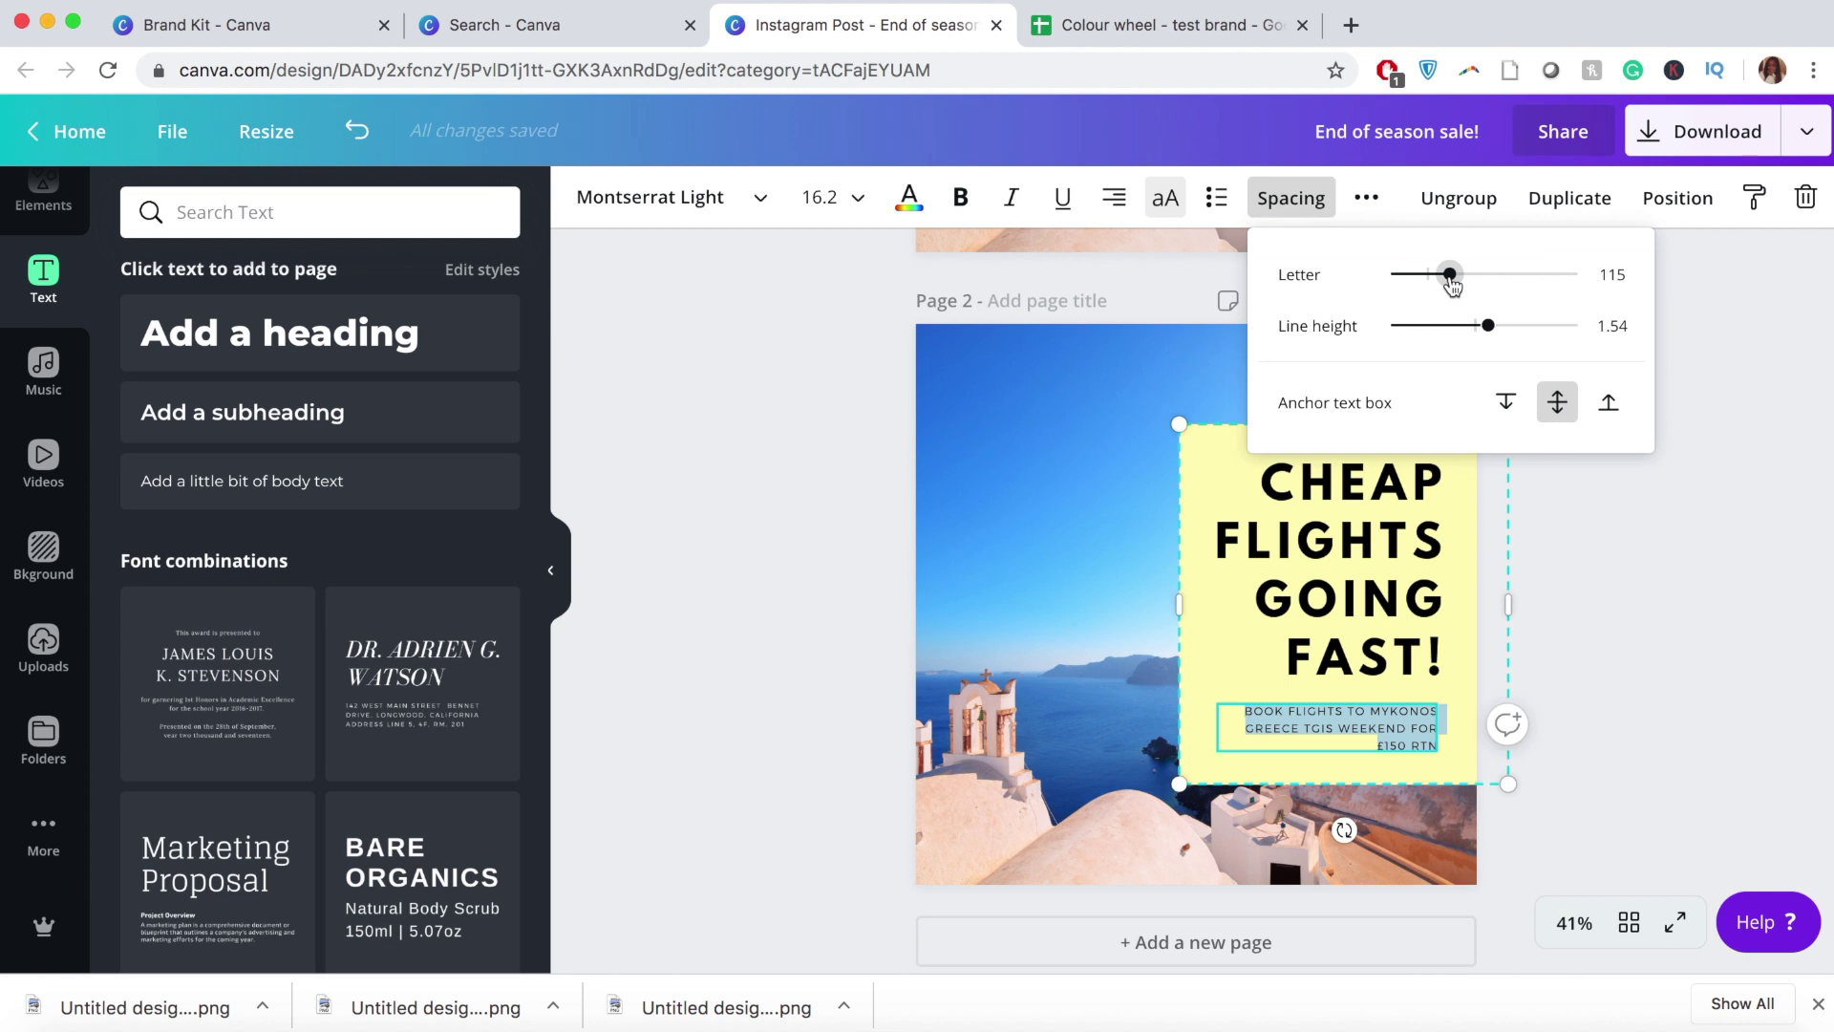
left_click_drag(1451, 279, 1515, 276)
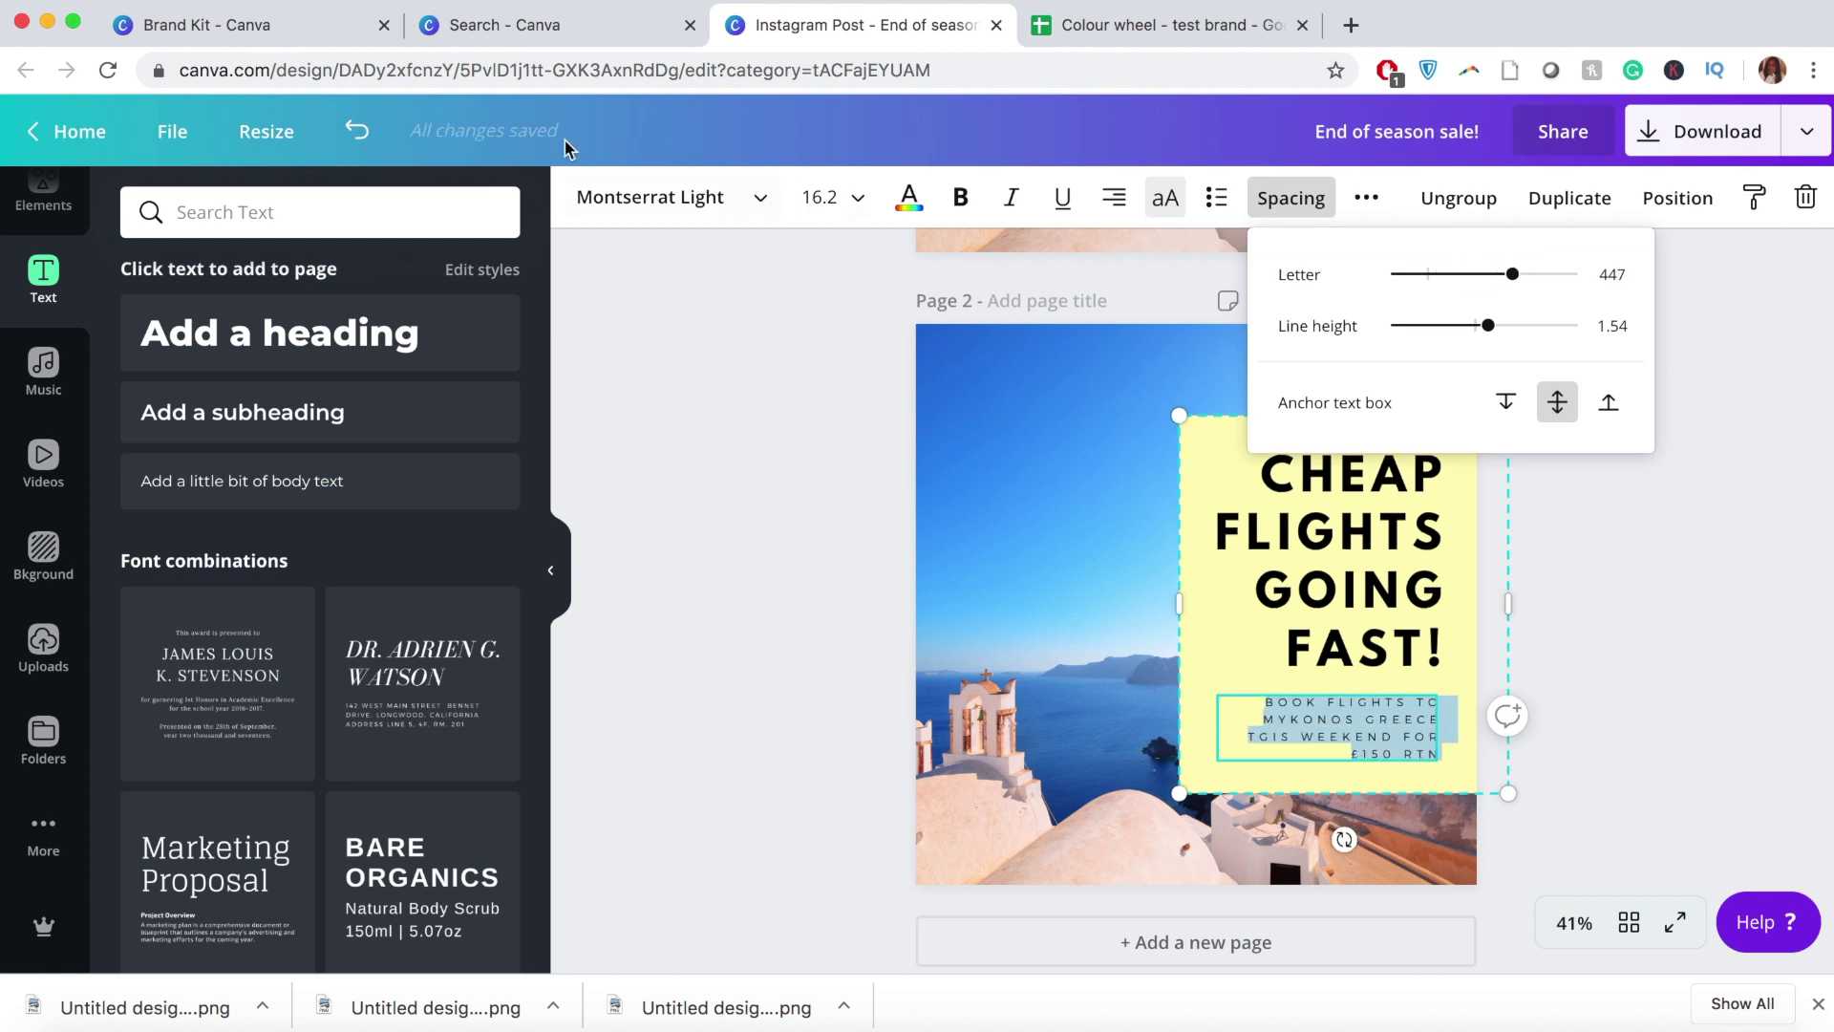
left_click(357, 131)
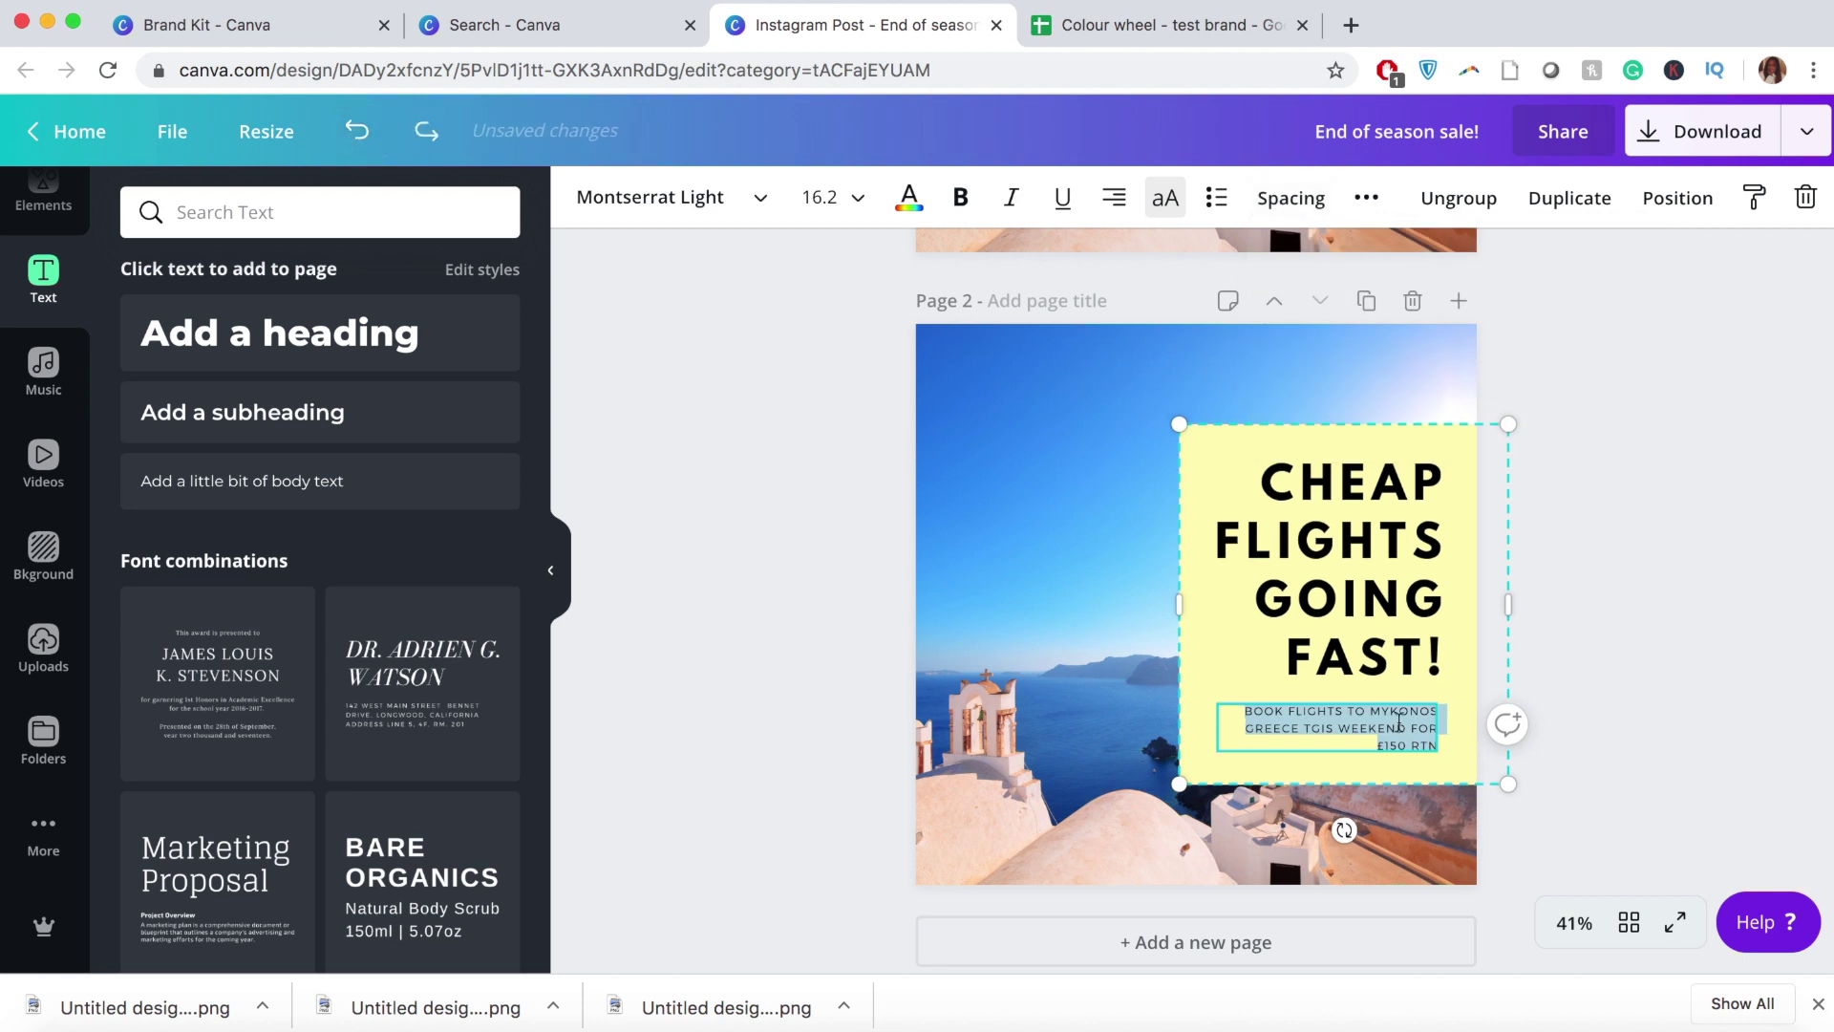
Step: Try a line height of 2.5 on page 2's flight-offer text and undo it
left_click(1332, 209)
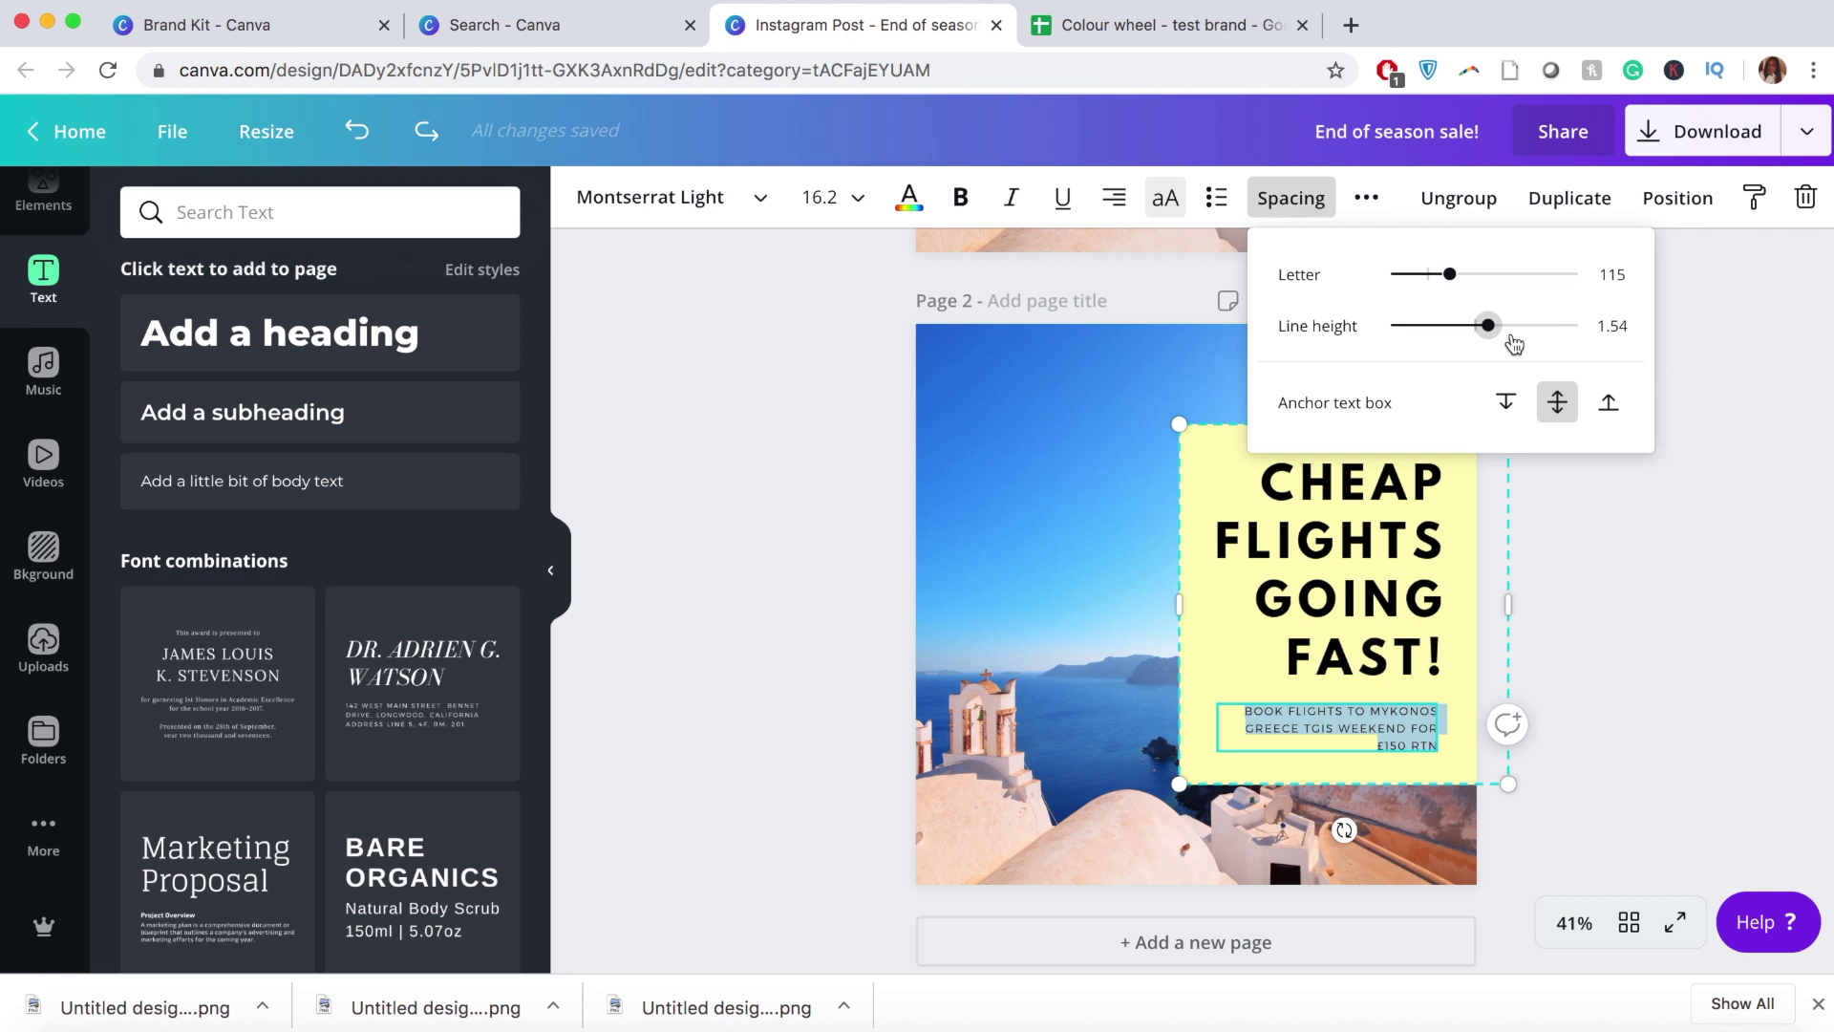
left_click_drag(1489, 326, 1493, 326)
left_click_drag(1538, 344, 1657, 369)
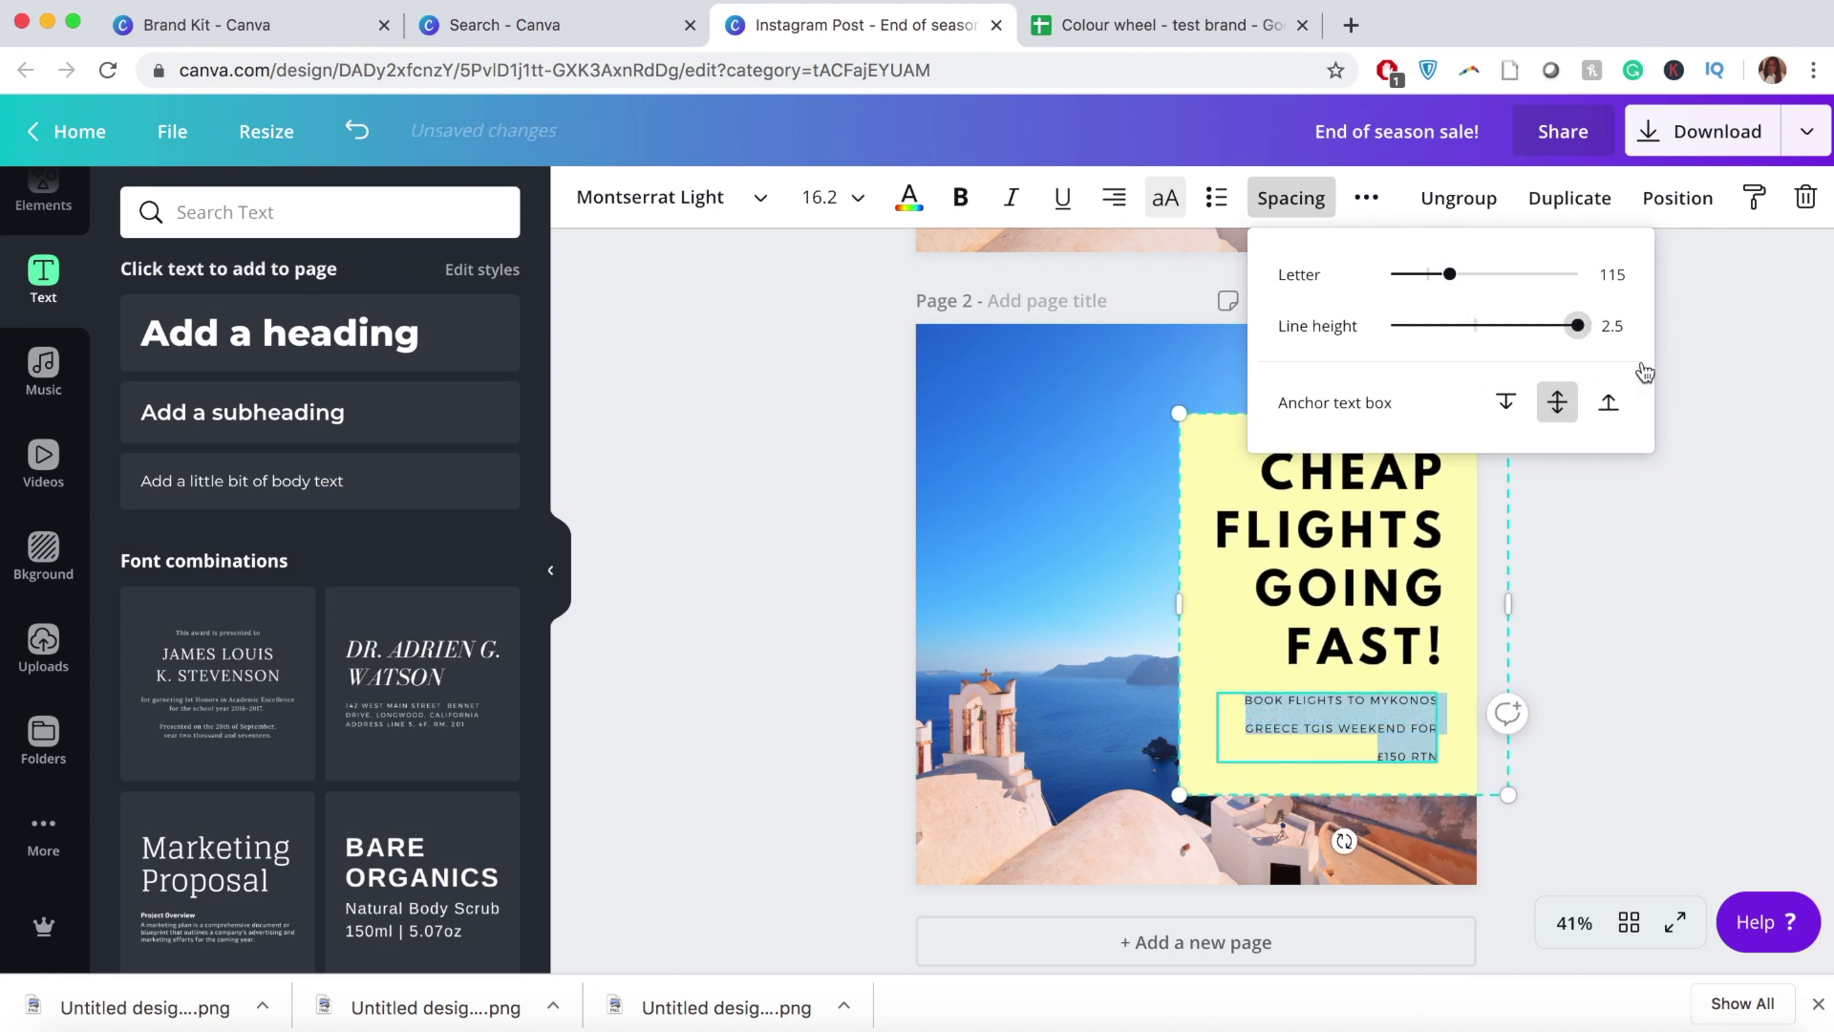
left_click(800, 453)
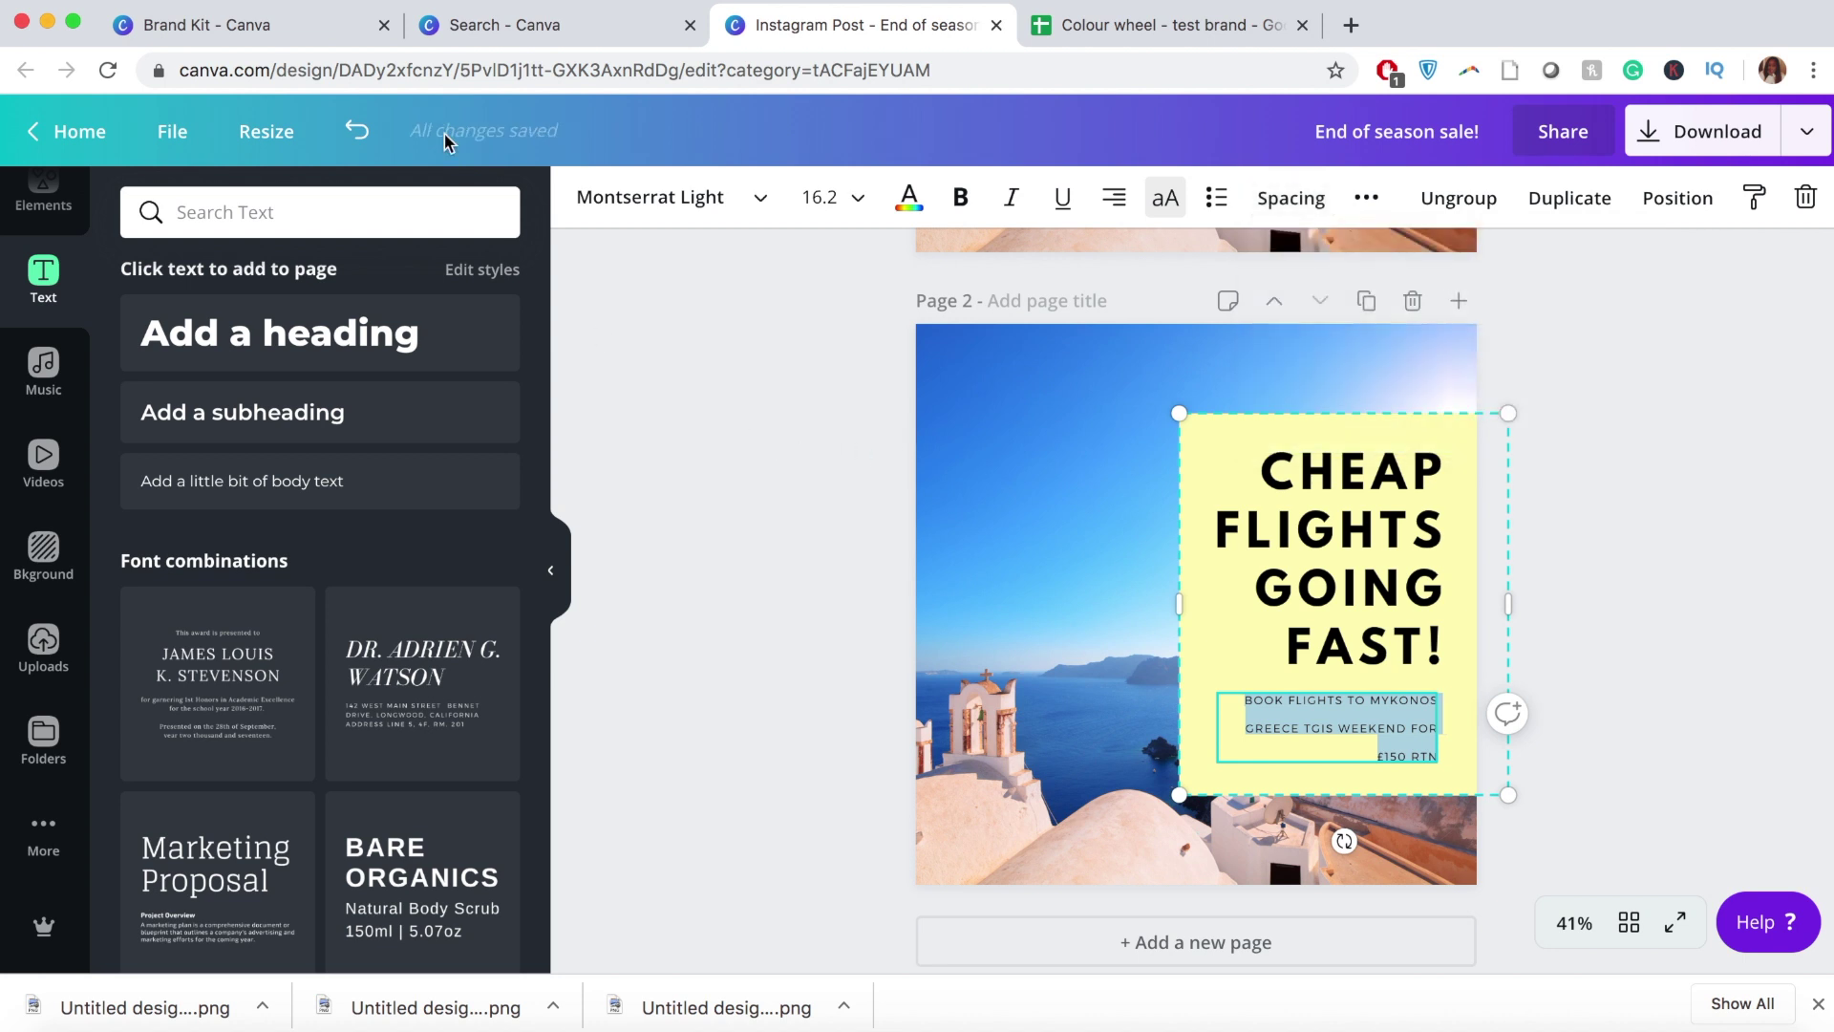
key("ctrl+z")
Step: Set the letter spacing of the page 1 offer text to 117 and compare it with the text on page 2
scroll(1128, 463, "up", 5)
scroll(1147, 471, "up", 1)
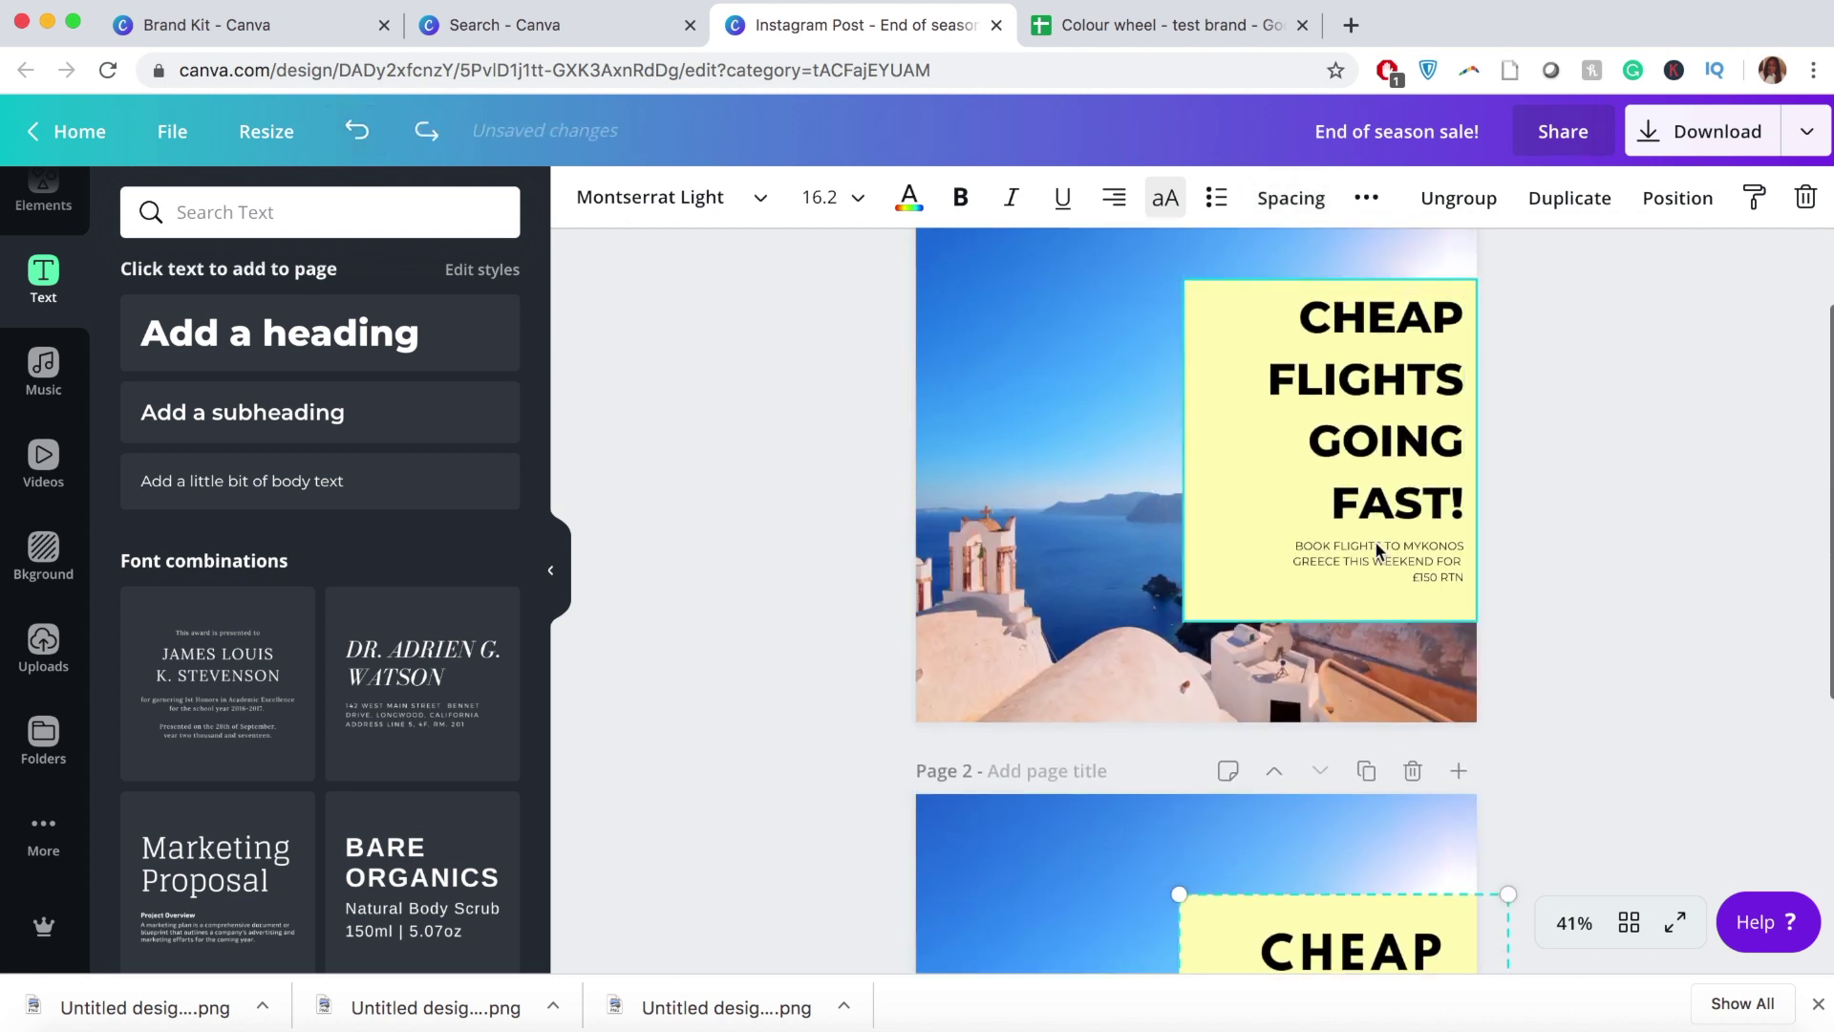
left_click(1371, 552)
double_click(1371, 552)
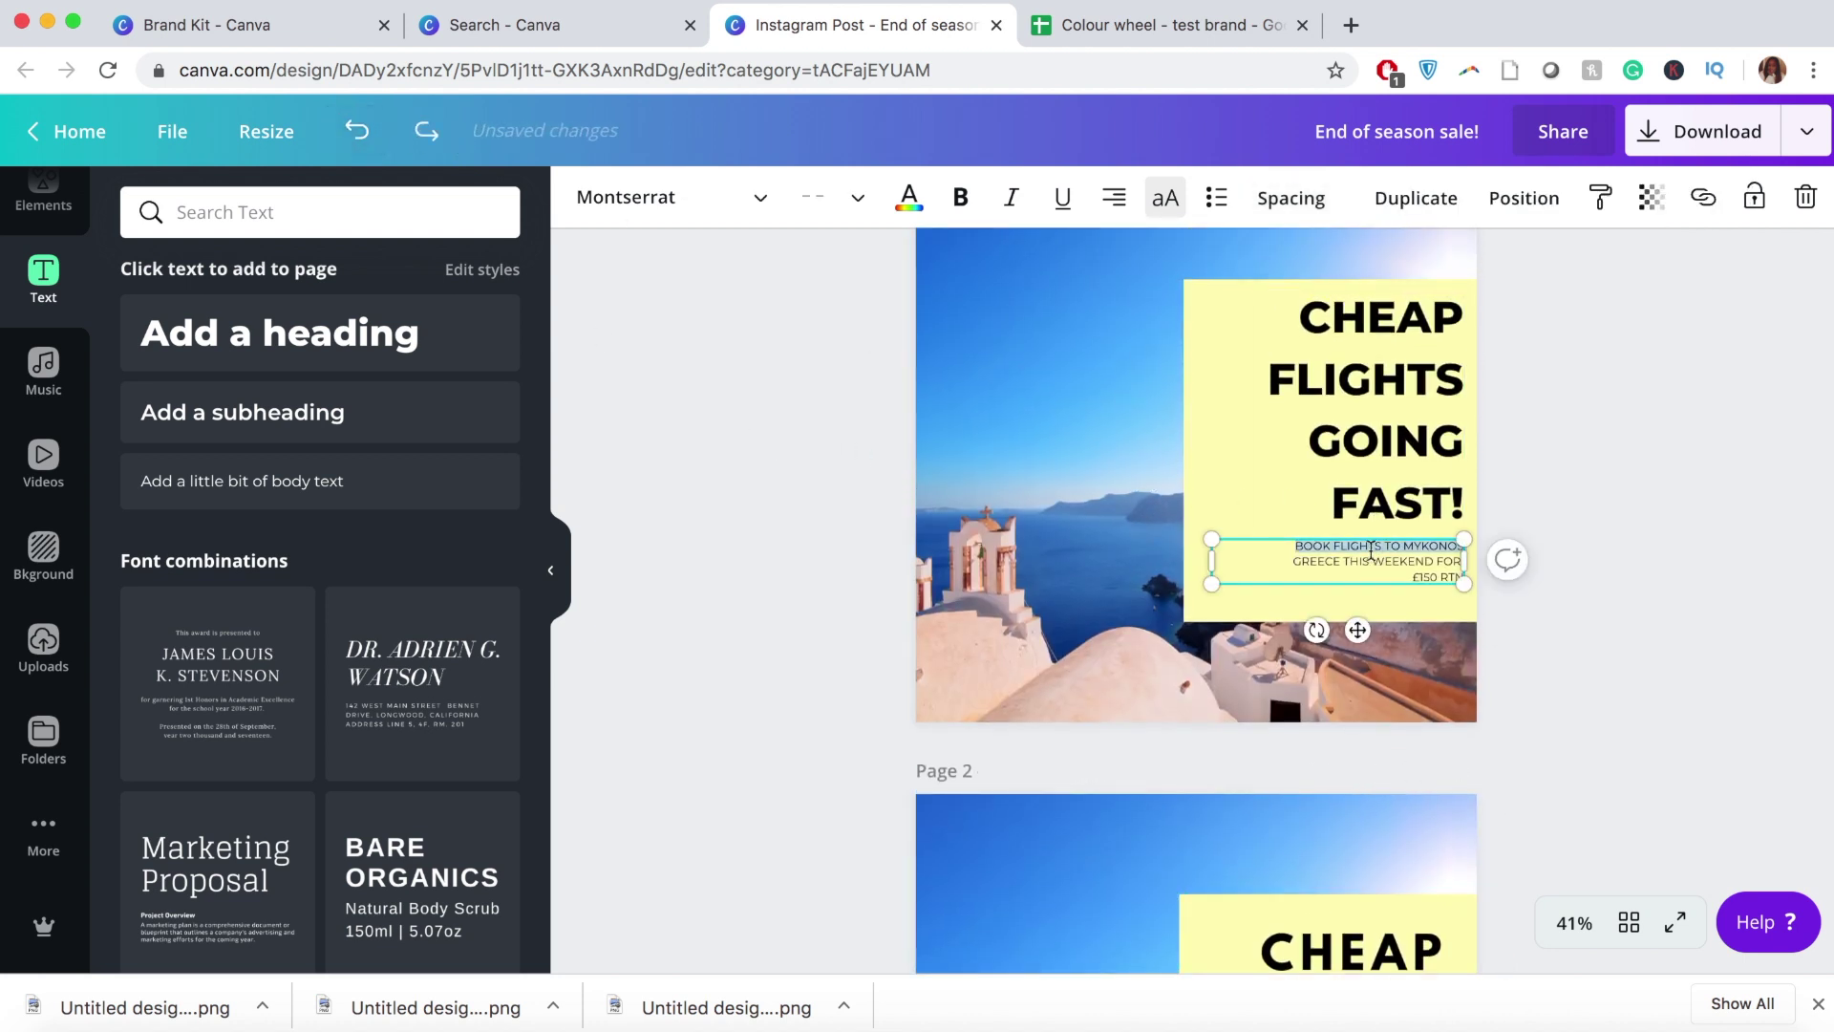
left_click(1315, 216)
mouse_move(1442, 277)
left_mouse_down()
mouse_move(1464, 277)
mouse_move(1452, 286)
left_mouse_up()
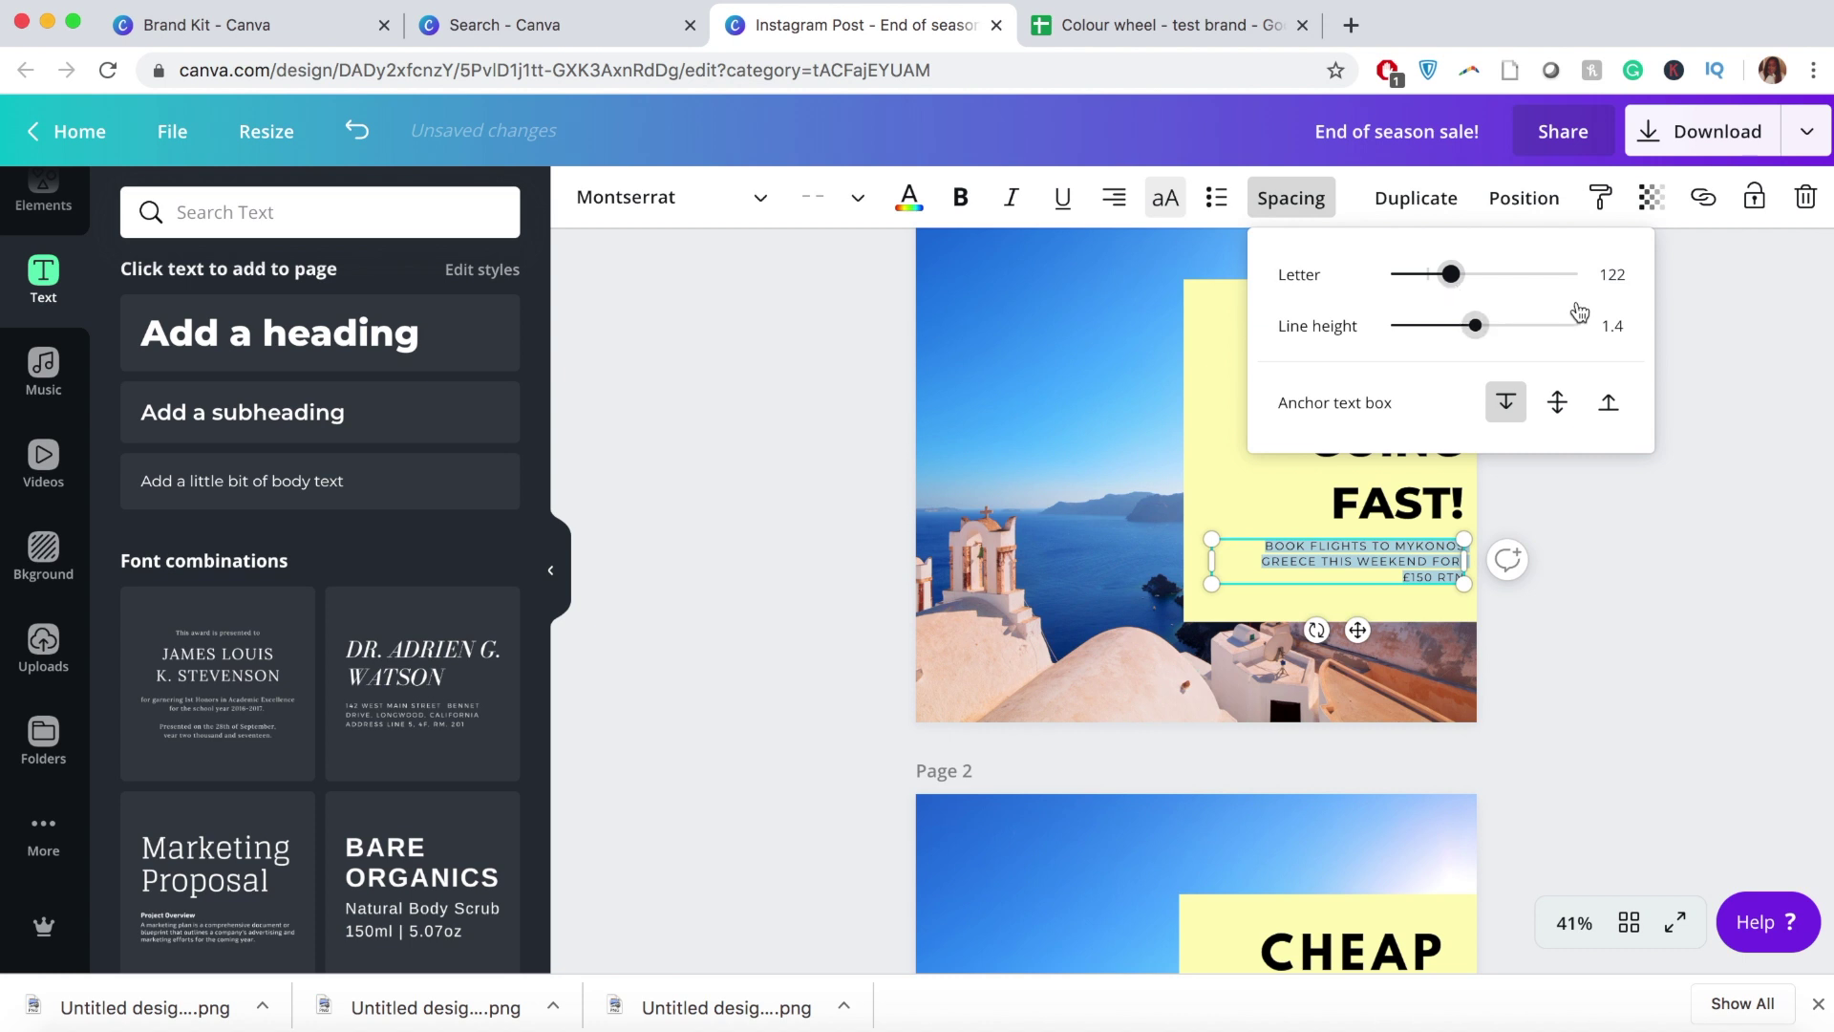
left_click(1620, 281)
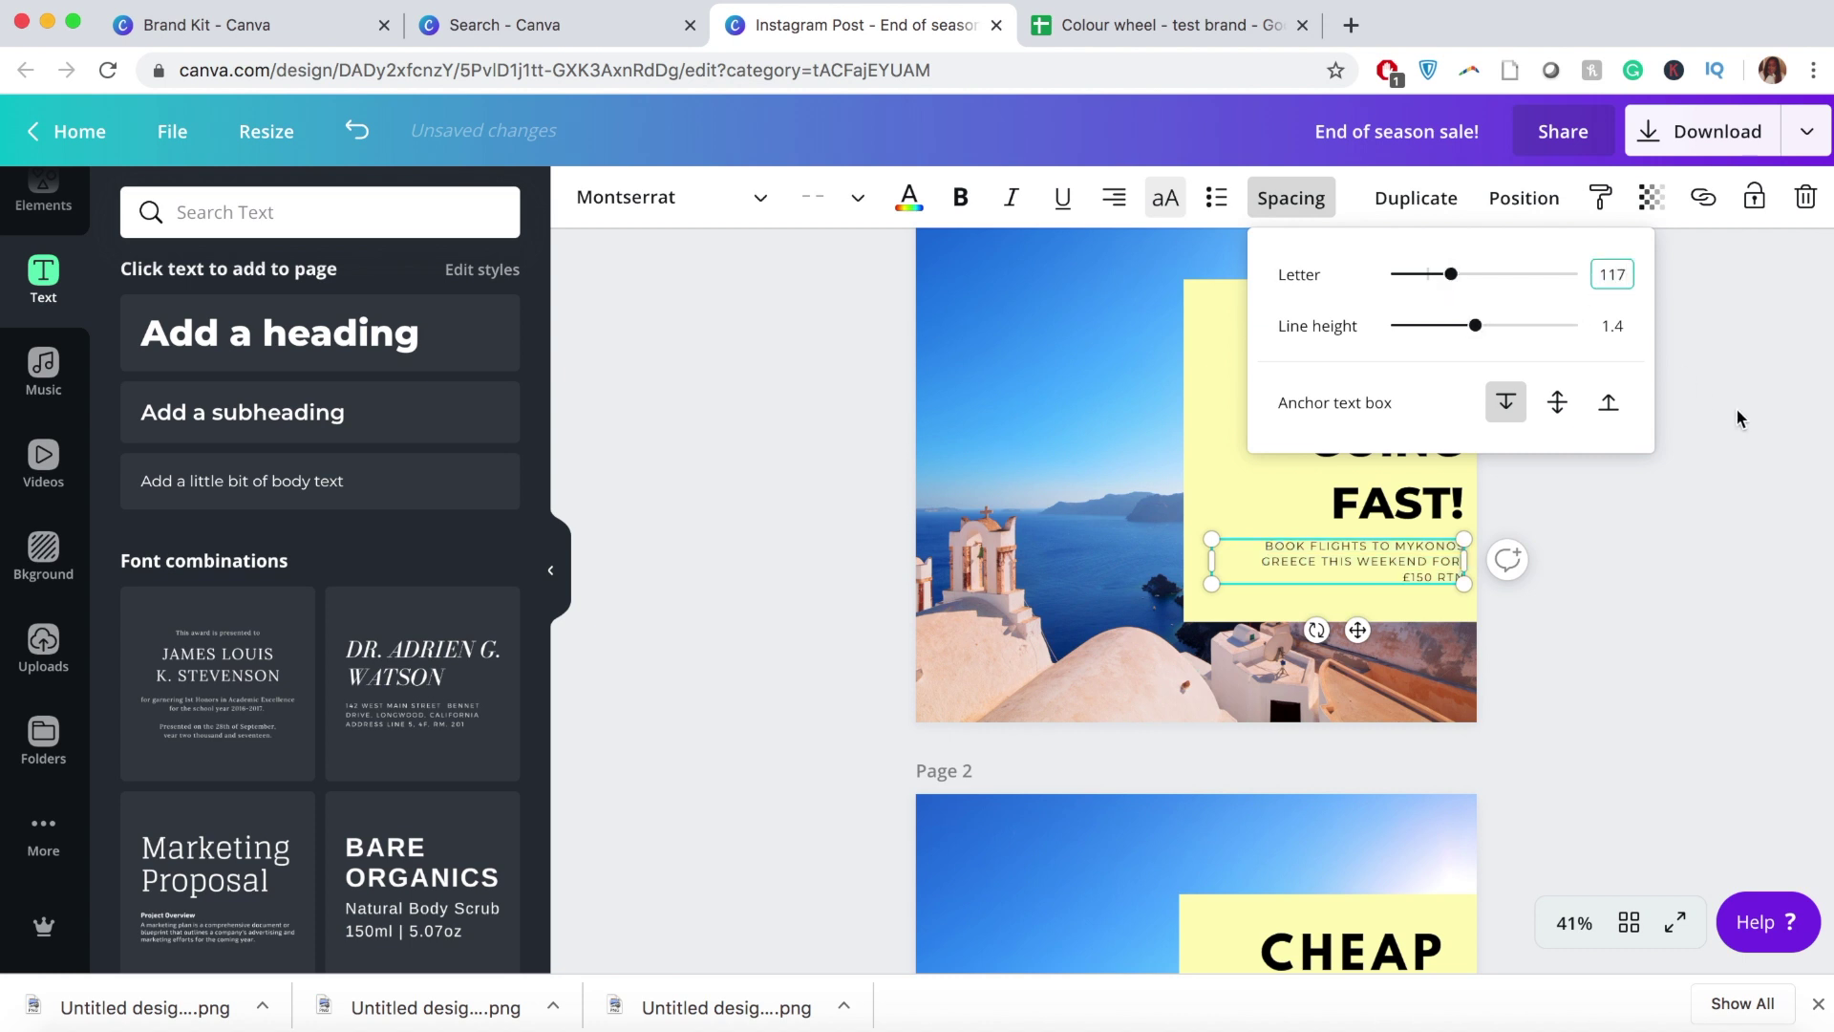
key("Escape")
scroll(1488, 909, "down", 4)
left_click(1488, 909)
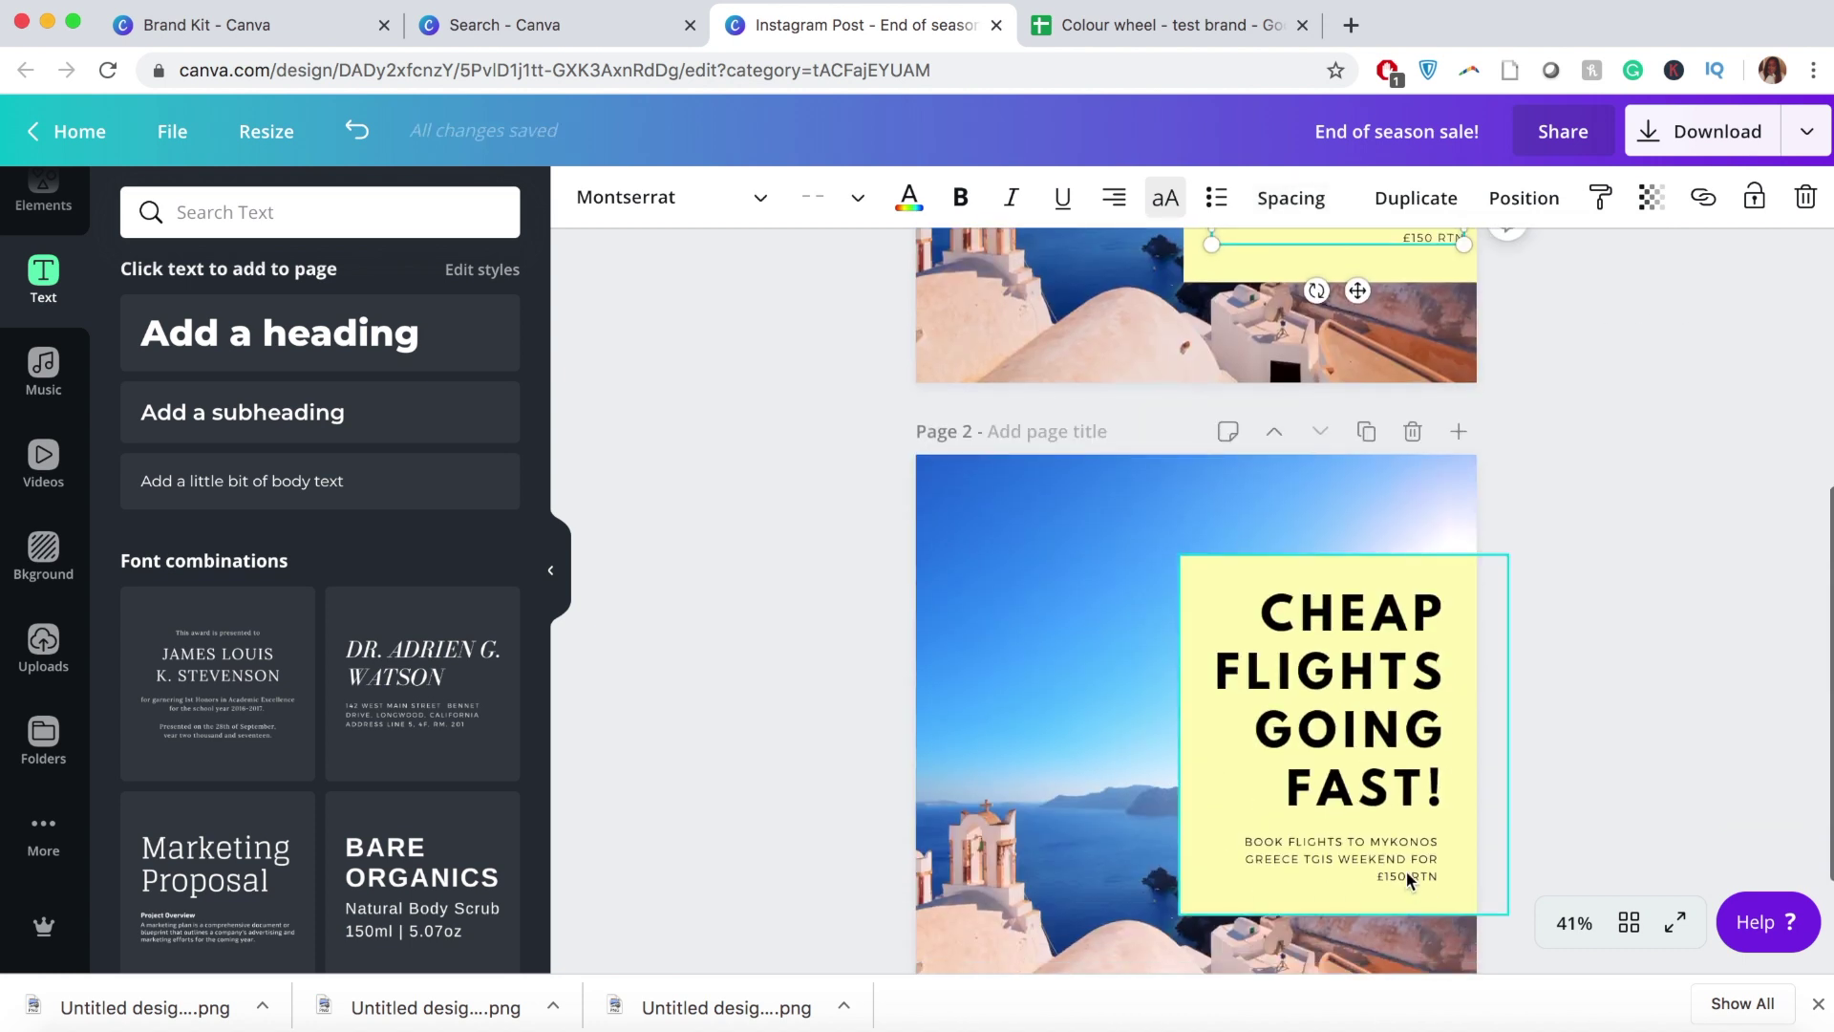
Step: Compare the letter spacing and line height of page 2's flight-offer text with those of page 1's offer text
left_click(1311, 213)
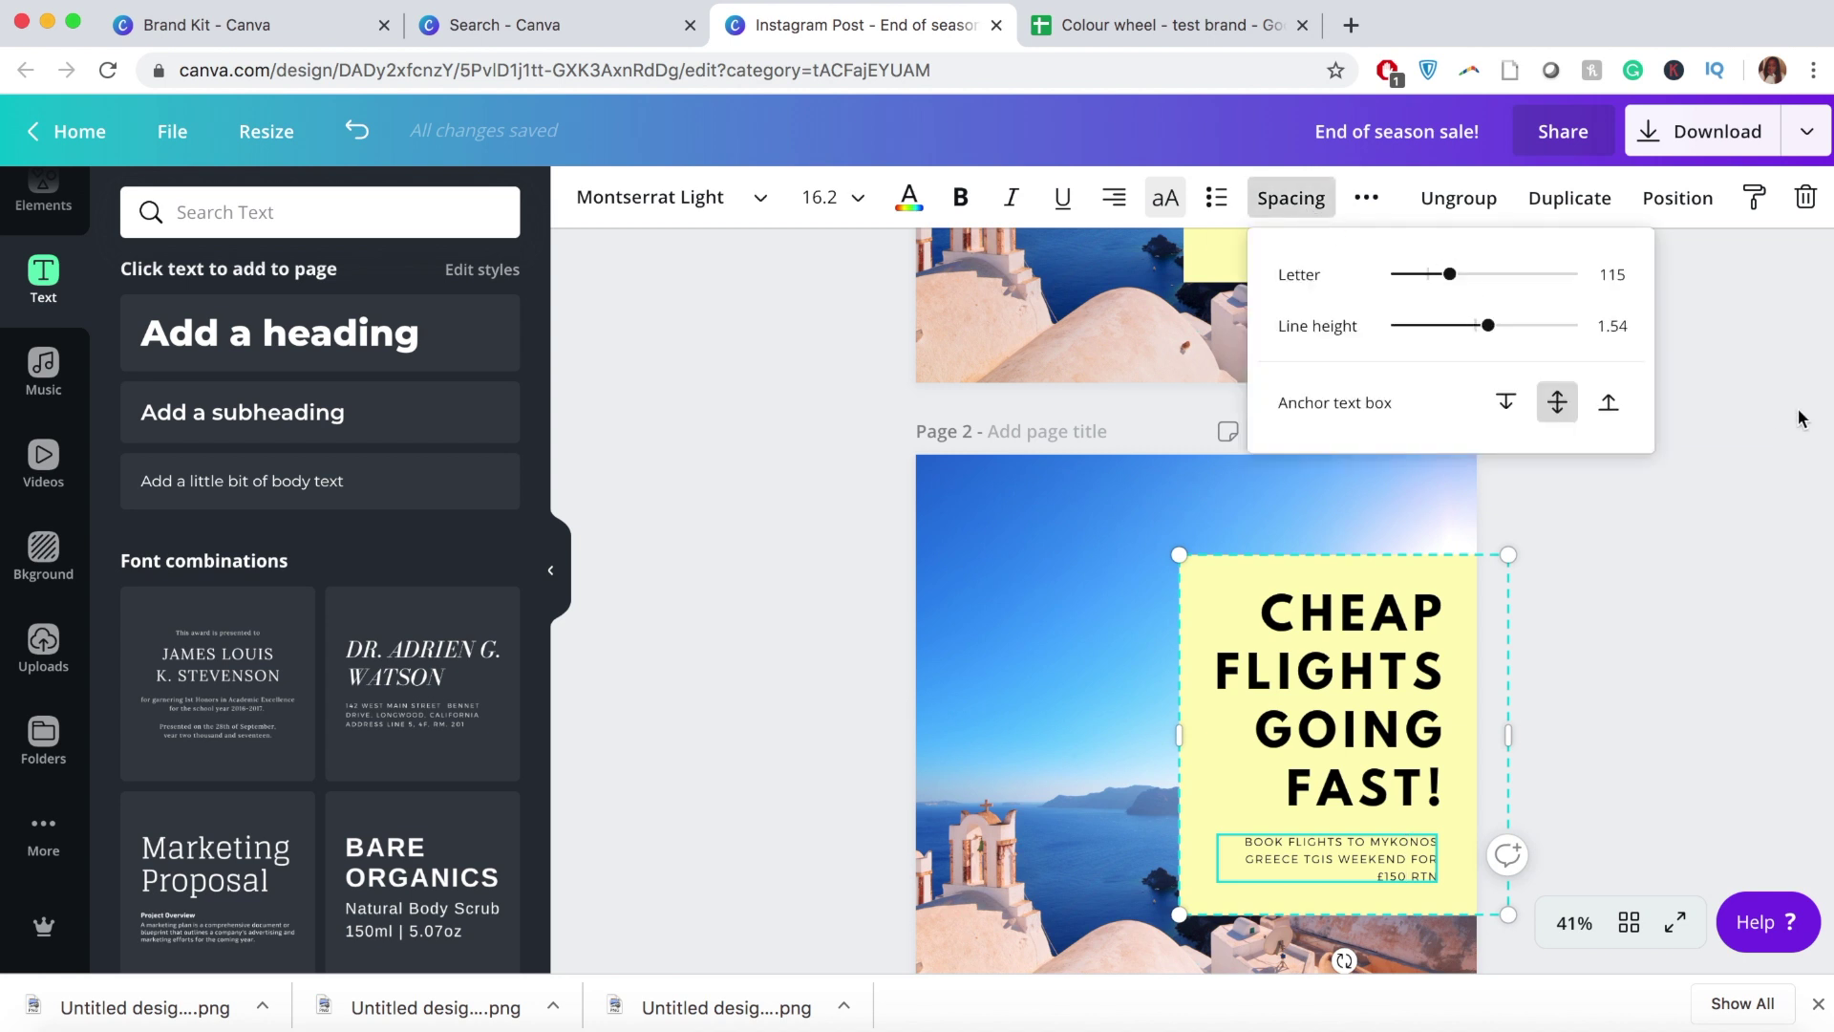
key("Escape")
scroll(1423, 343, "up", 2)
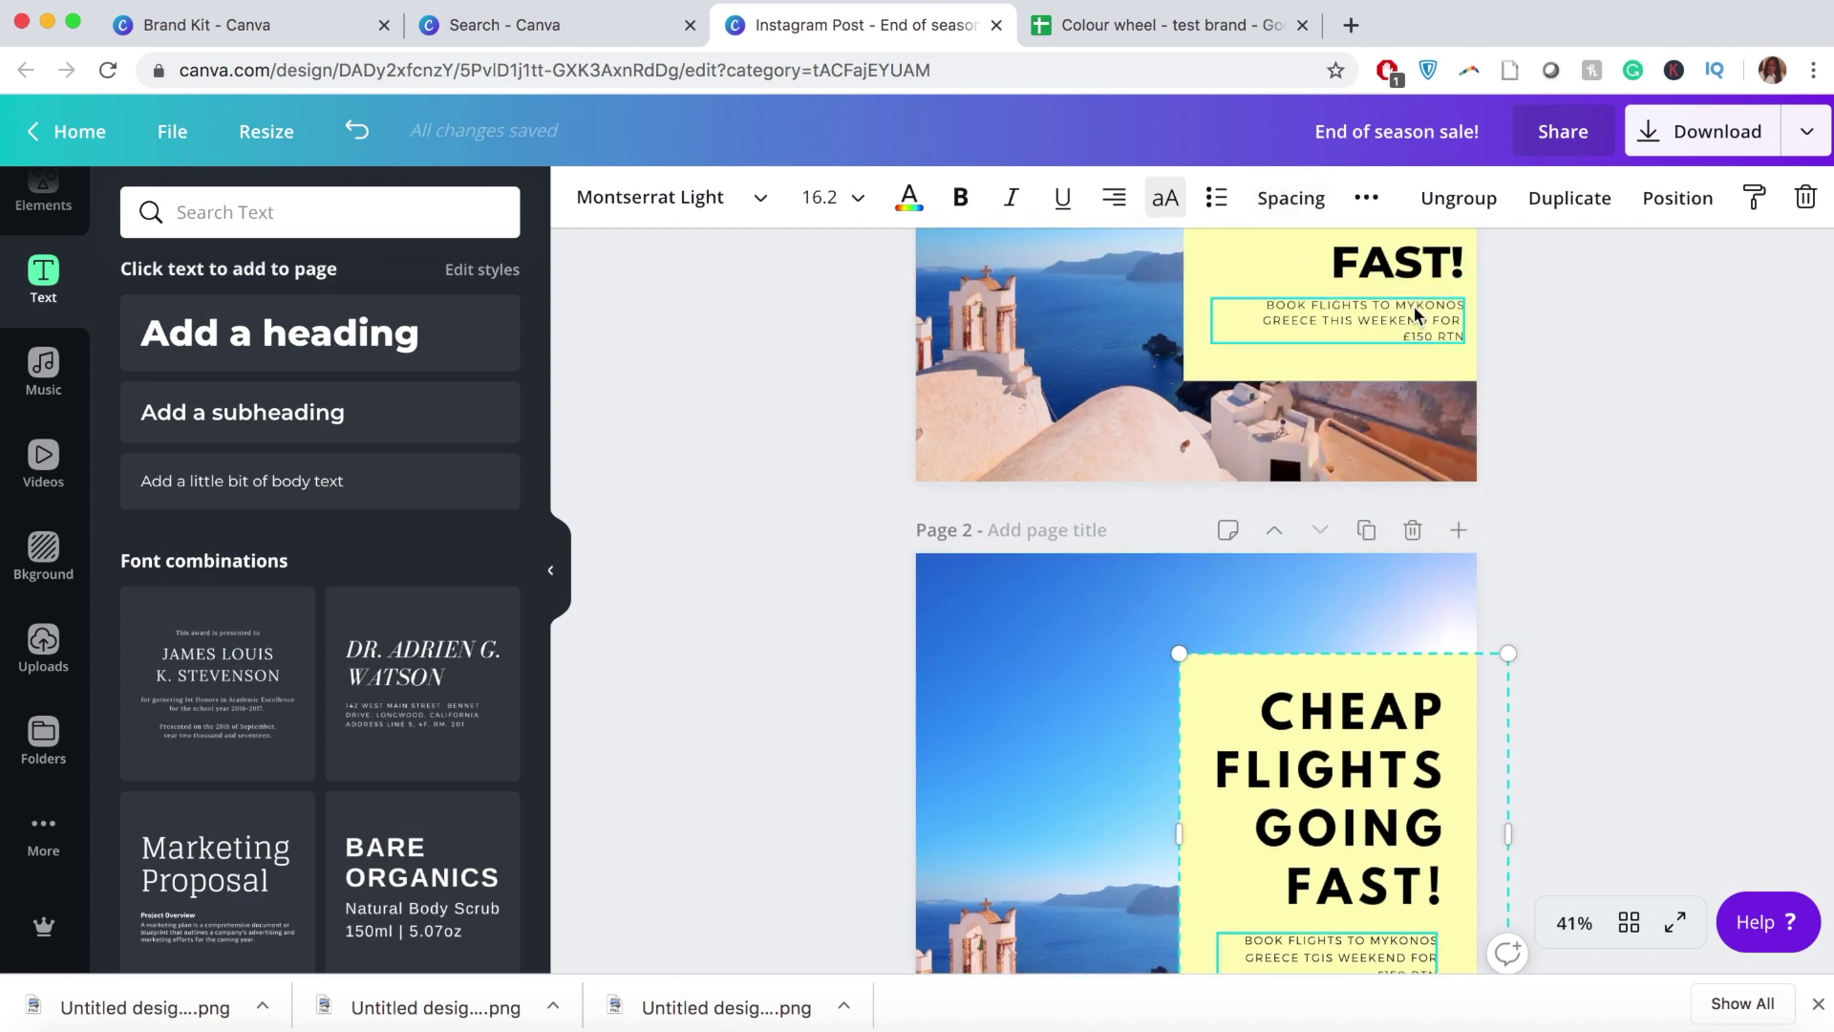
left_click(1417, 315)
left_click(1289, 195)
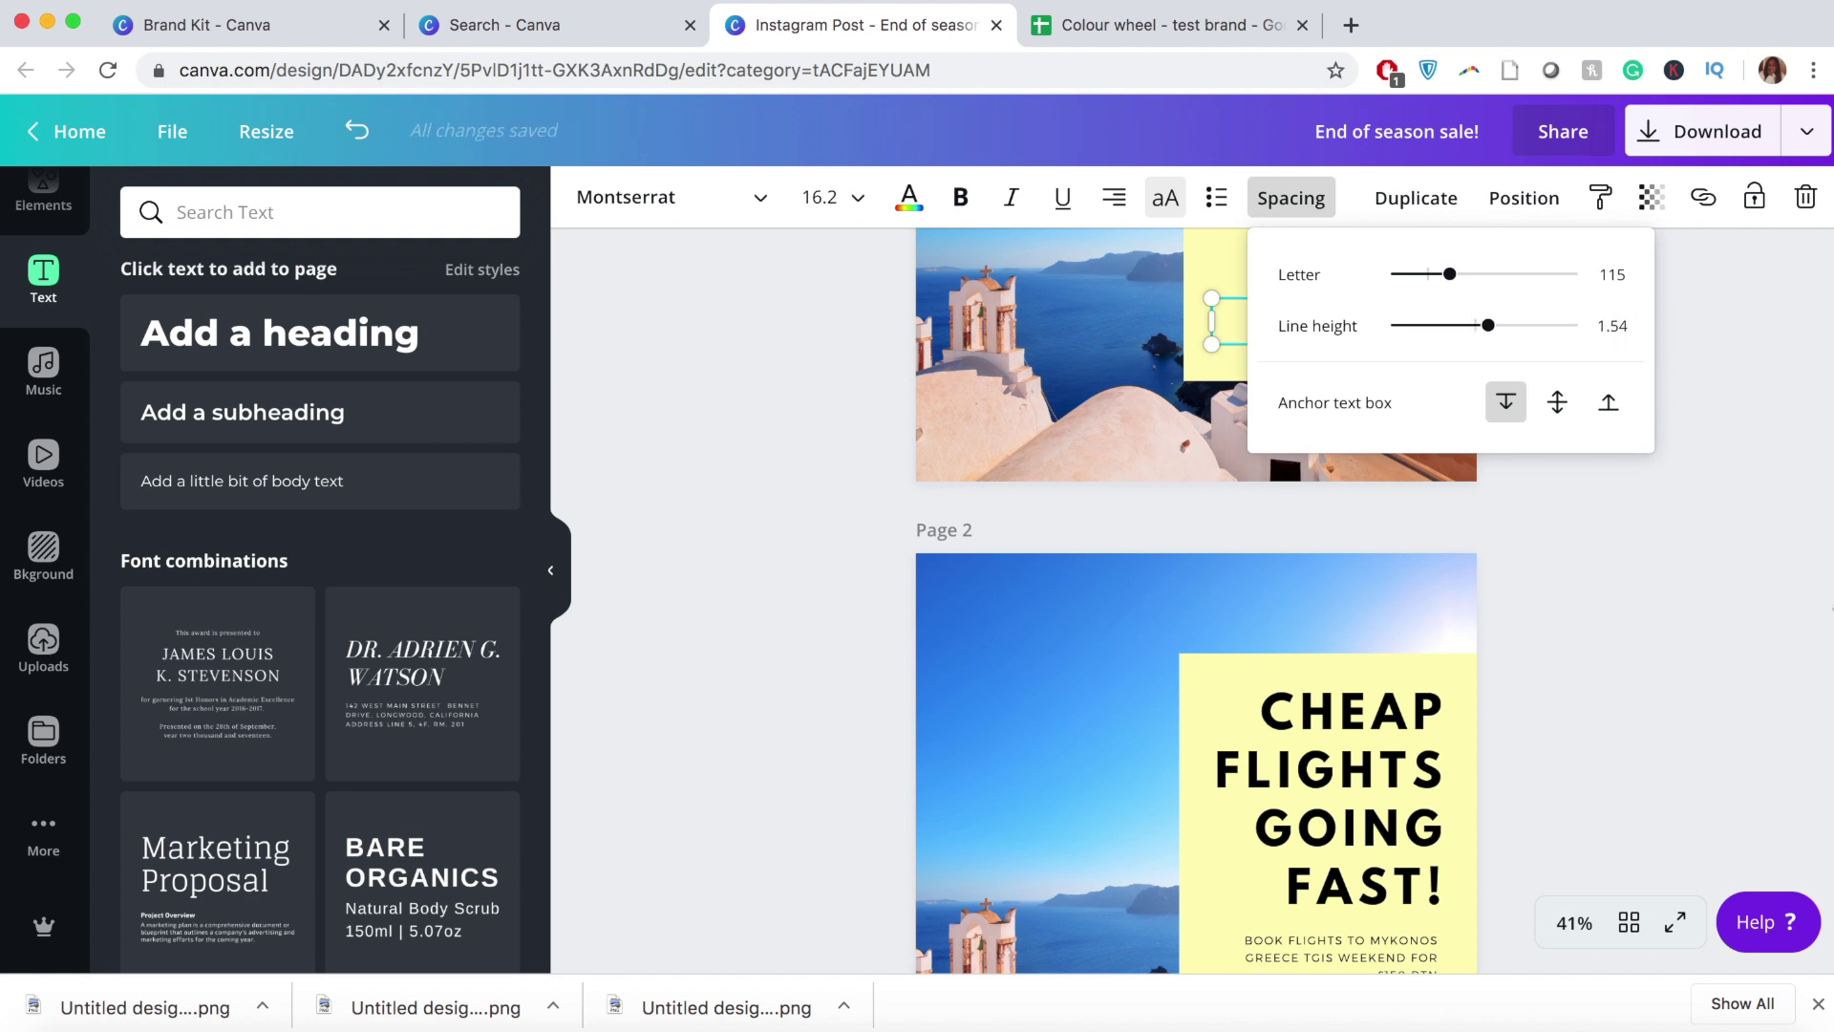
left_click(1751, 616)
scroll(1638, 541, "up", 5)
scroll(1638, 542, "down", 1)
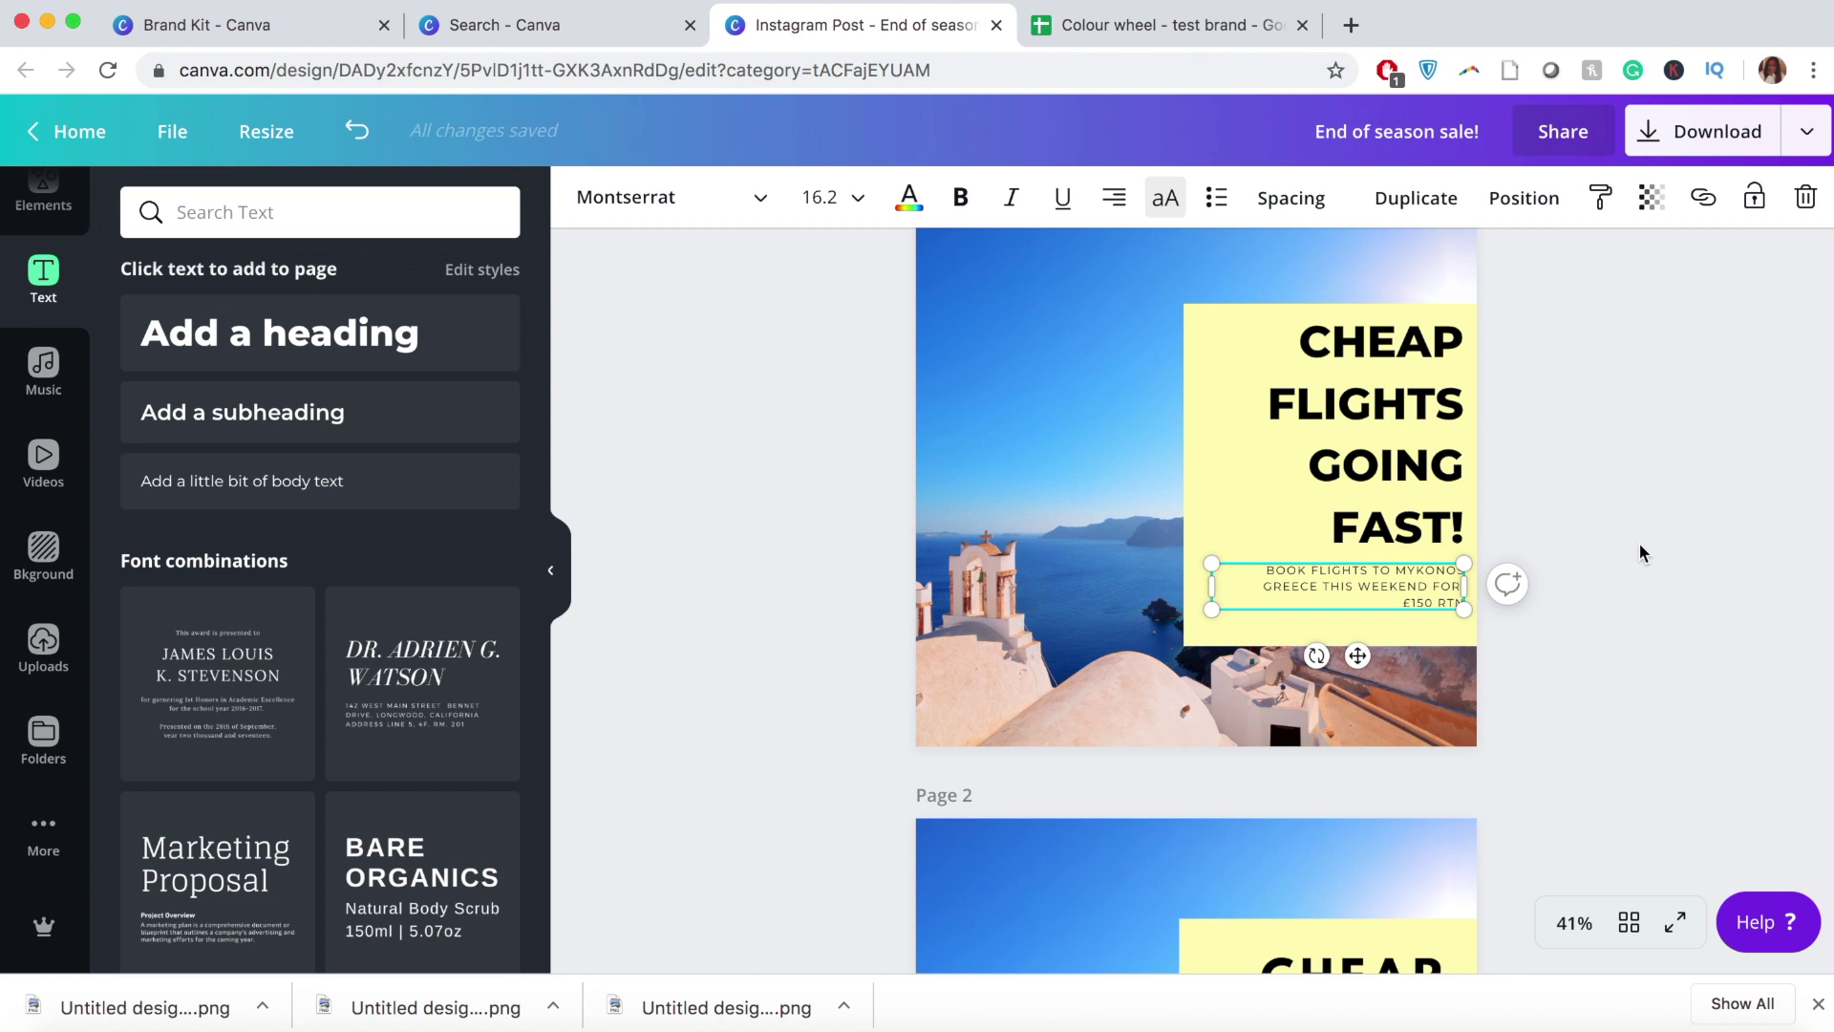
scroll(1640, 547, "down", 5)
scroll(1640, 543, "down", 3)
scroll(1640, 540, "up", 10)
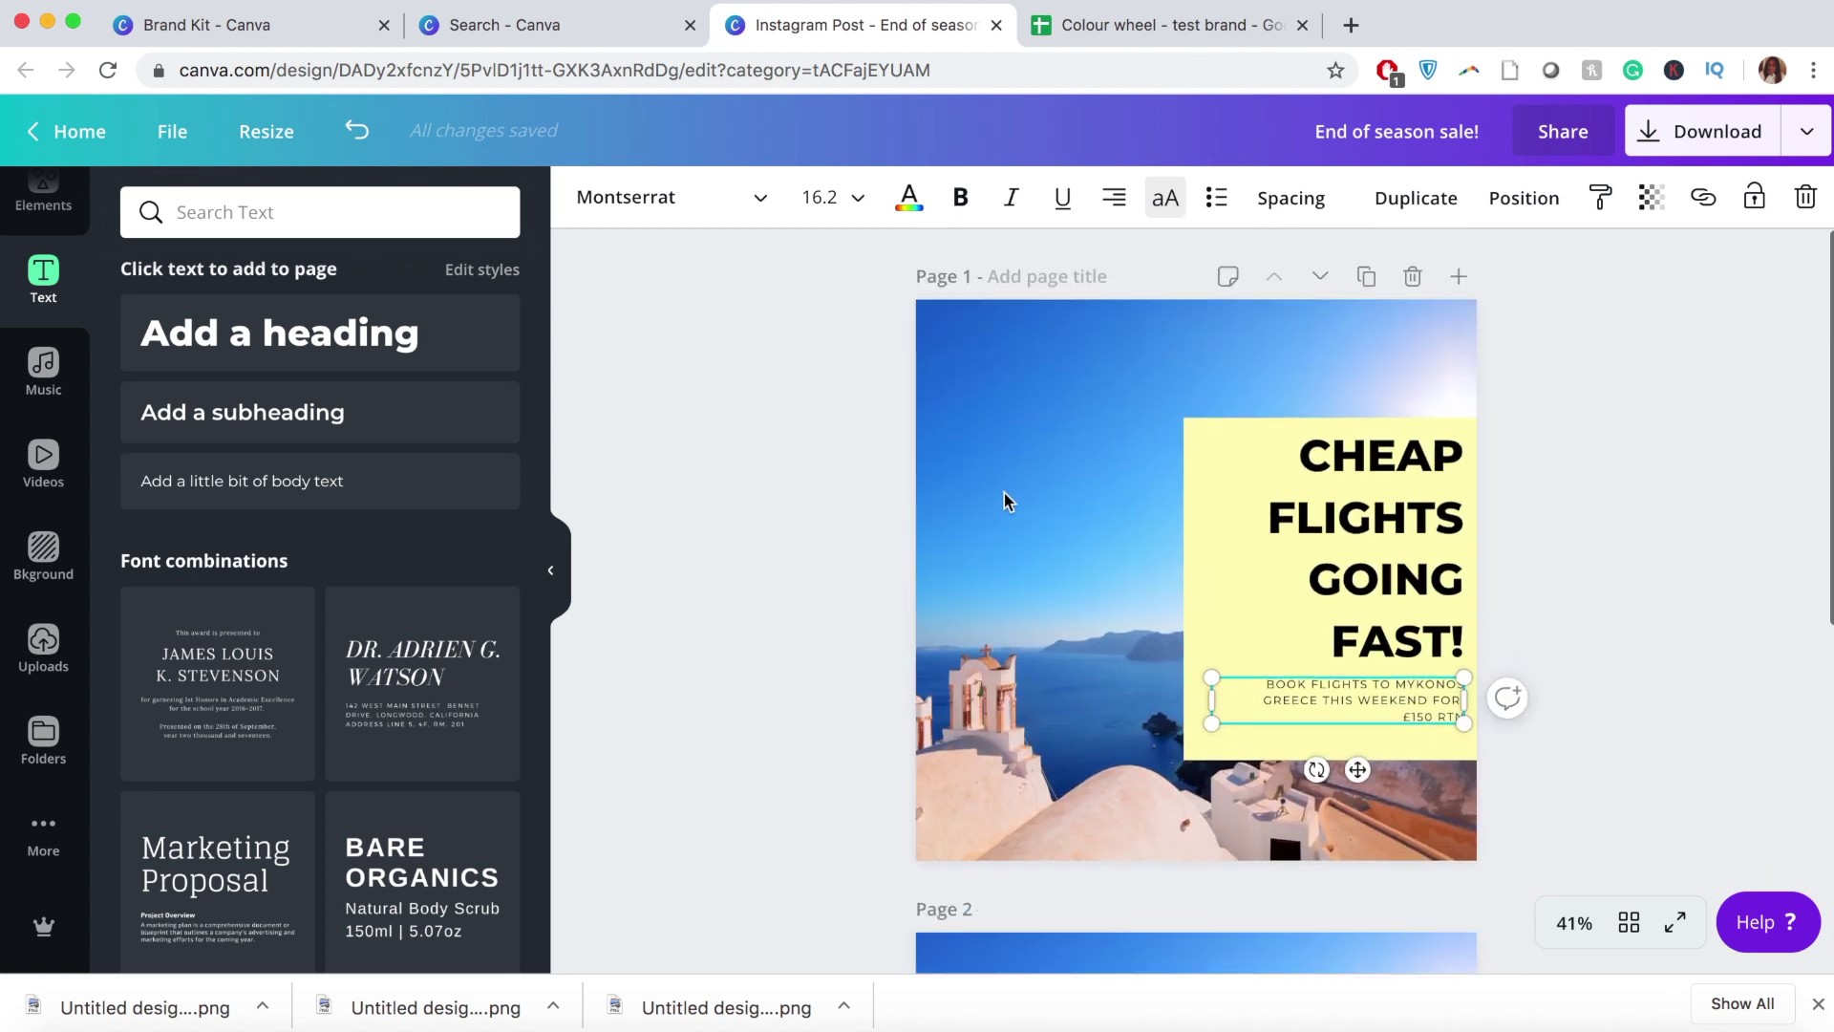
Step: Delete page 1's background photo and set the page background to the light grey swatch of the Test colour palette
left_click(990, 463)
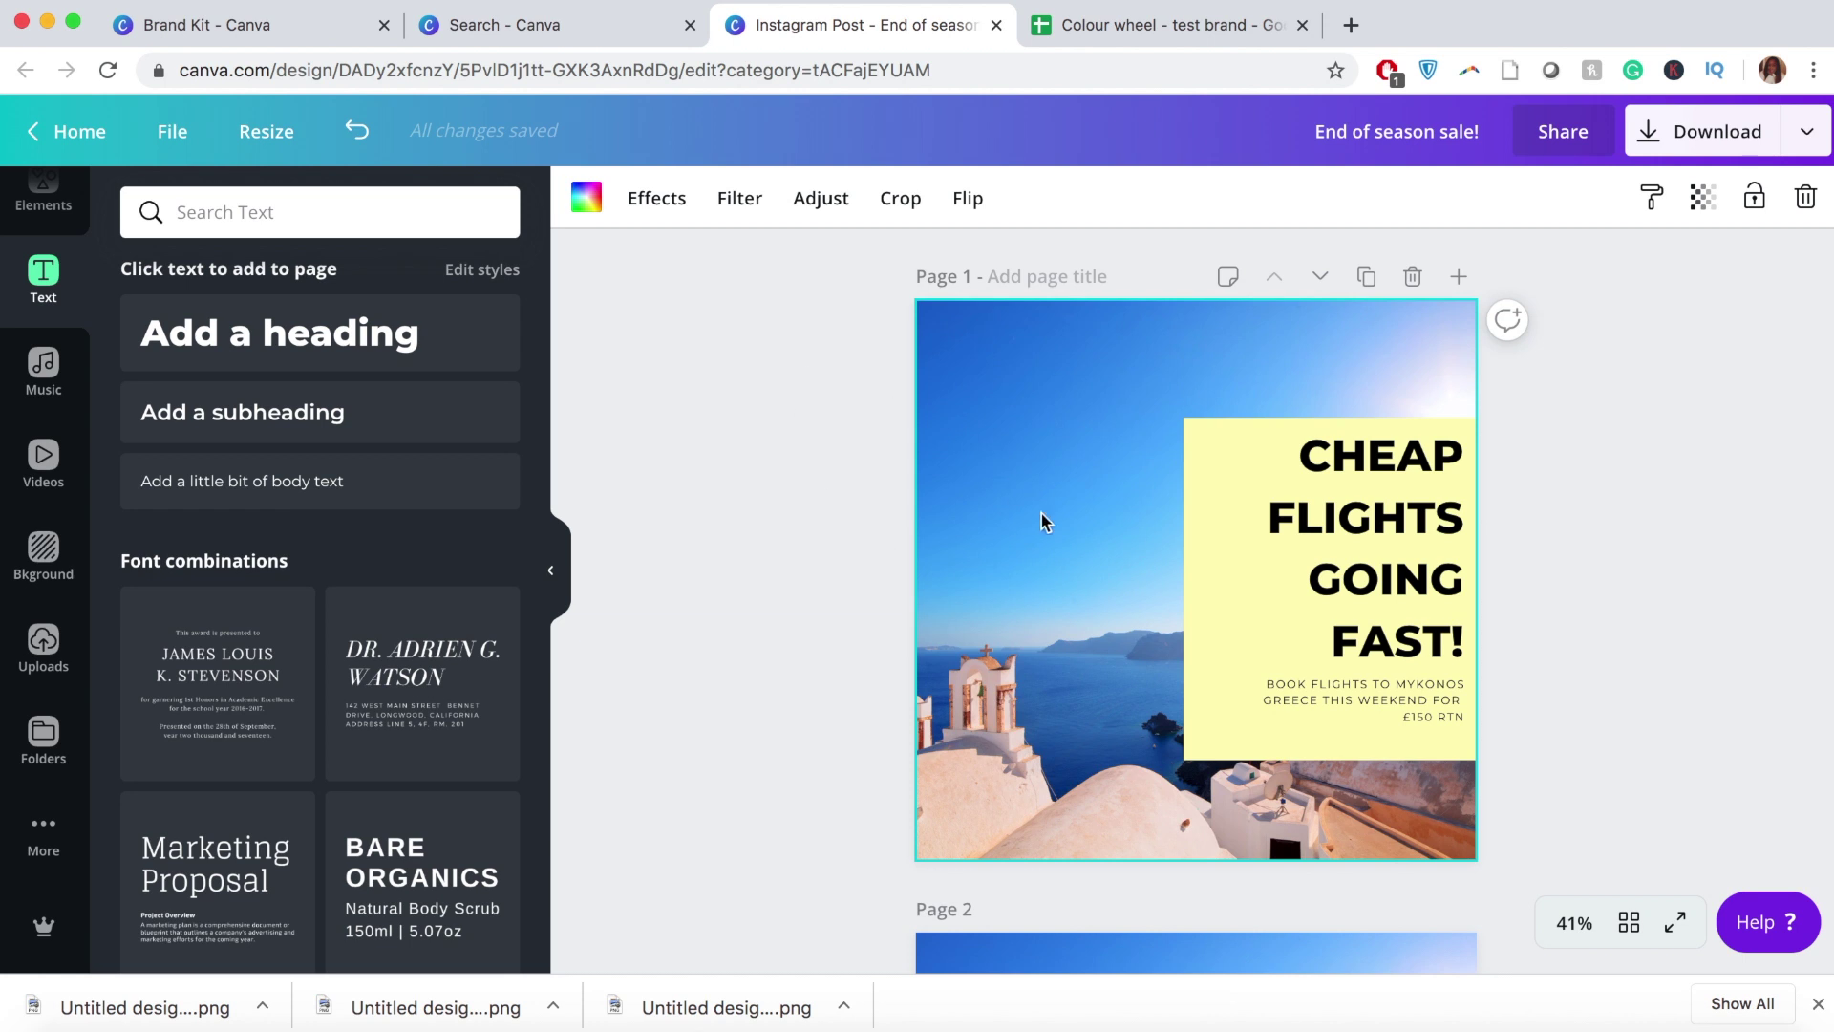
left_click(584, 197)
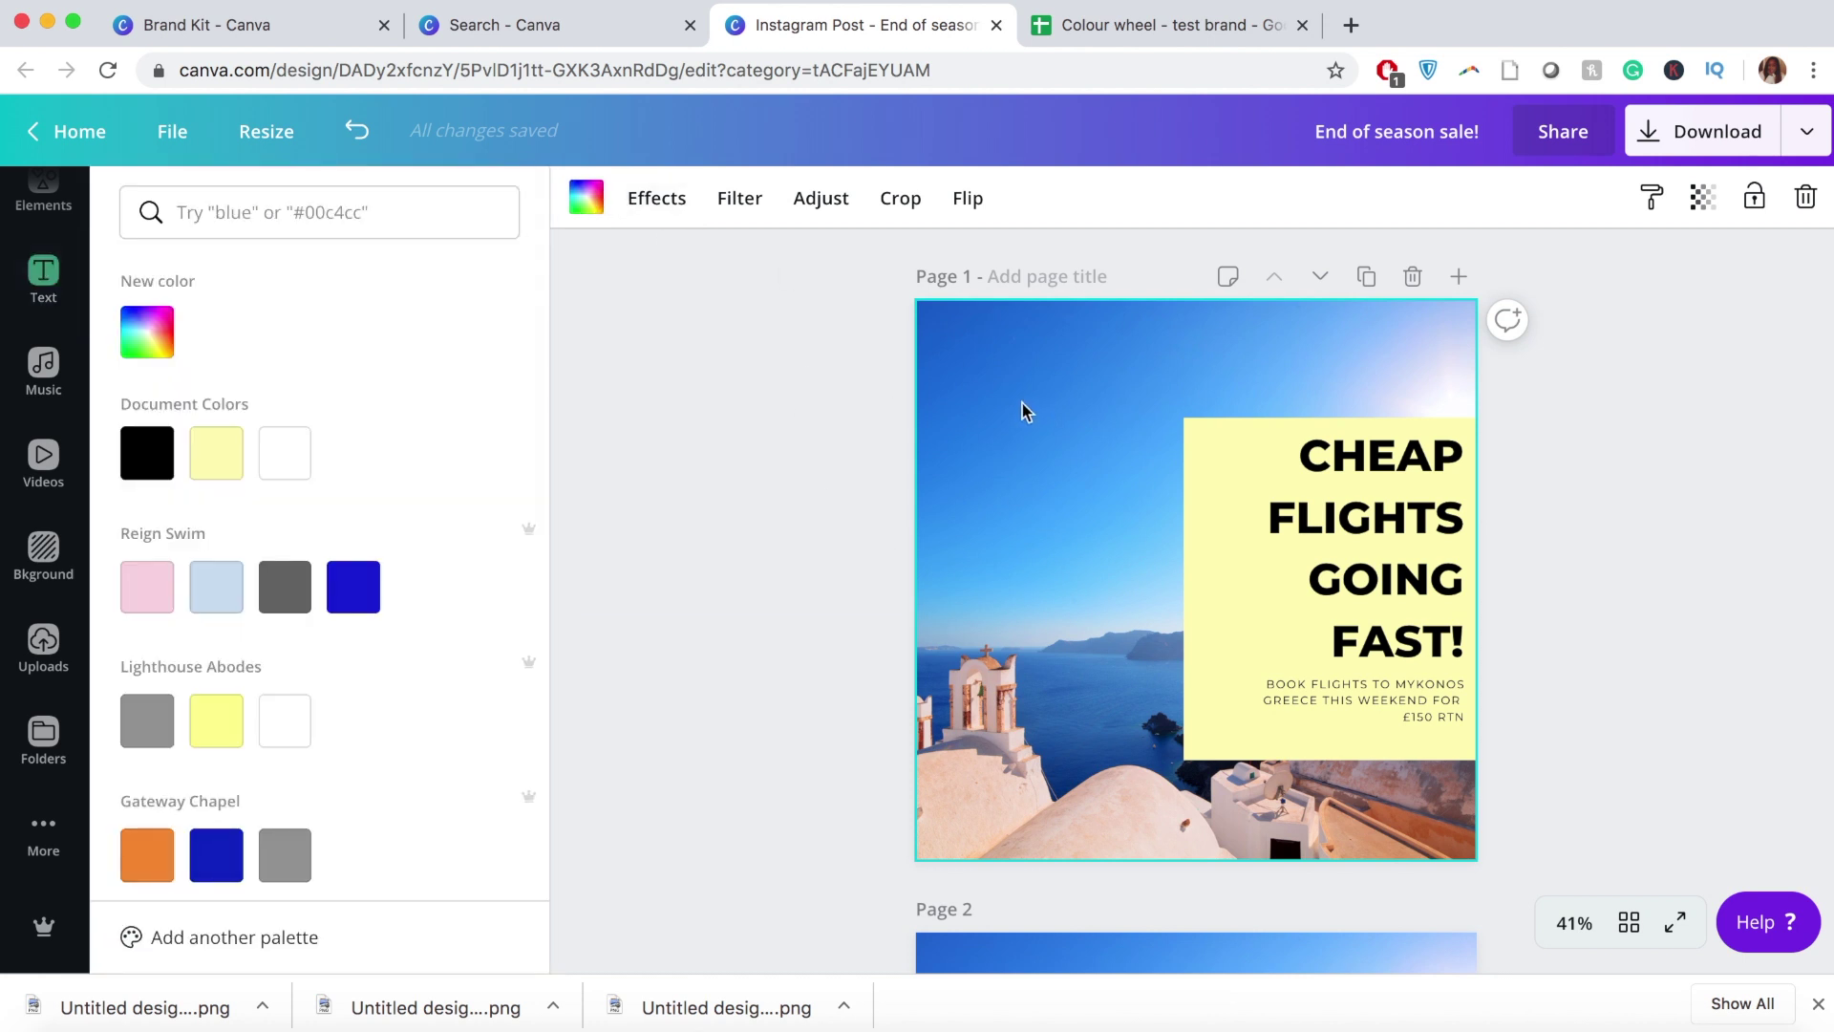
key("Delete")
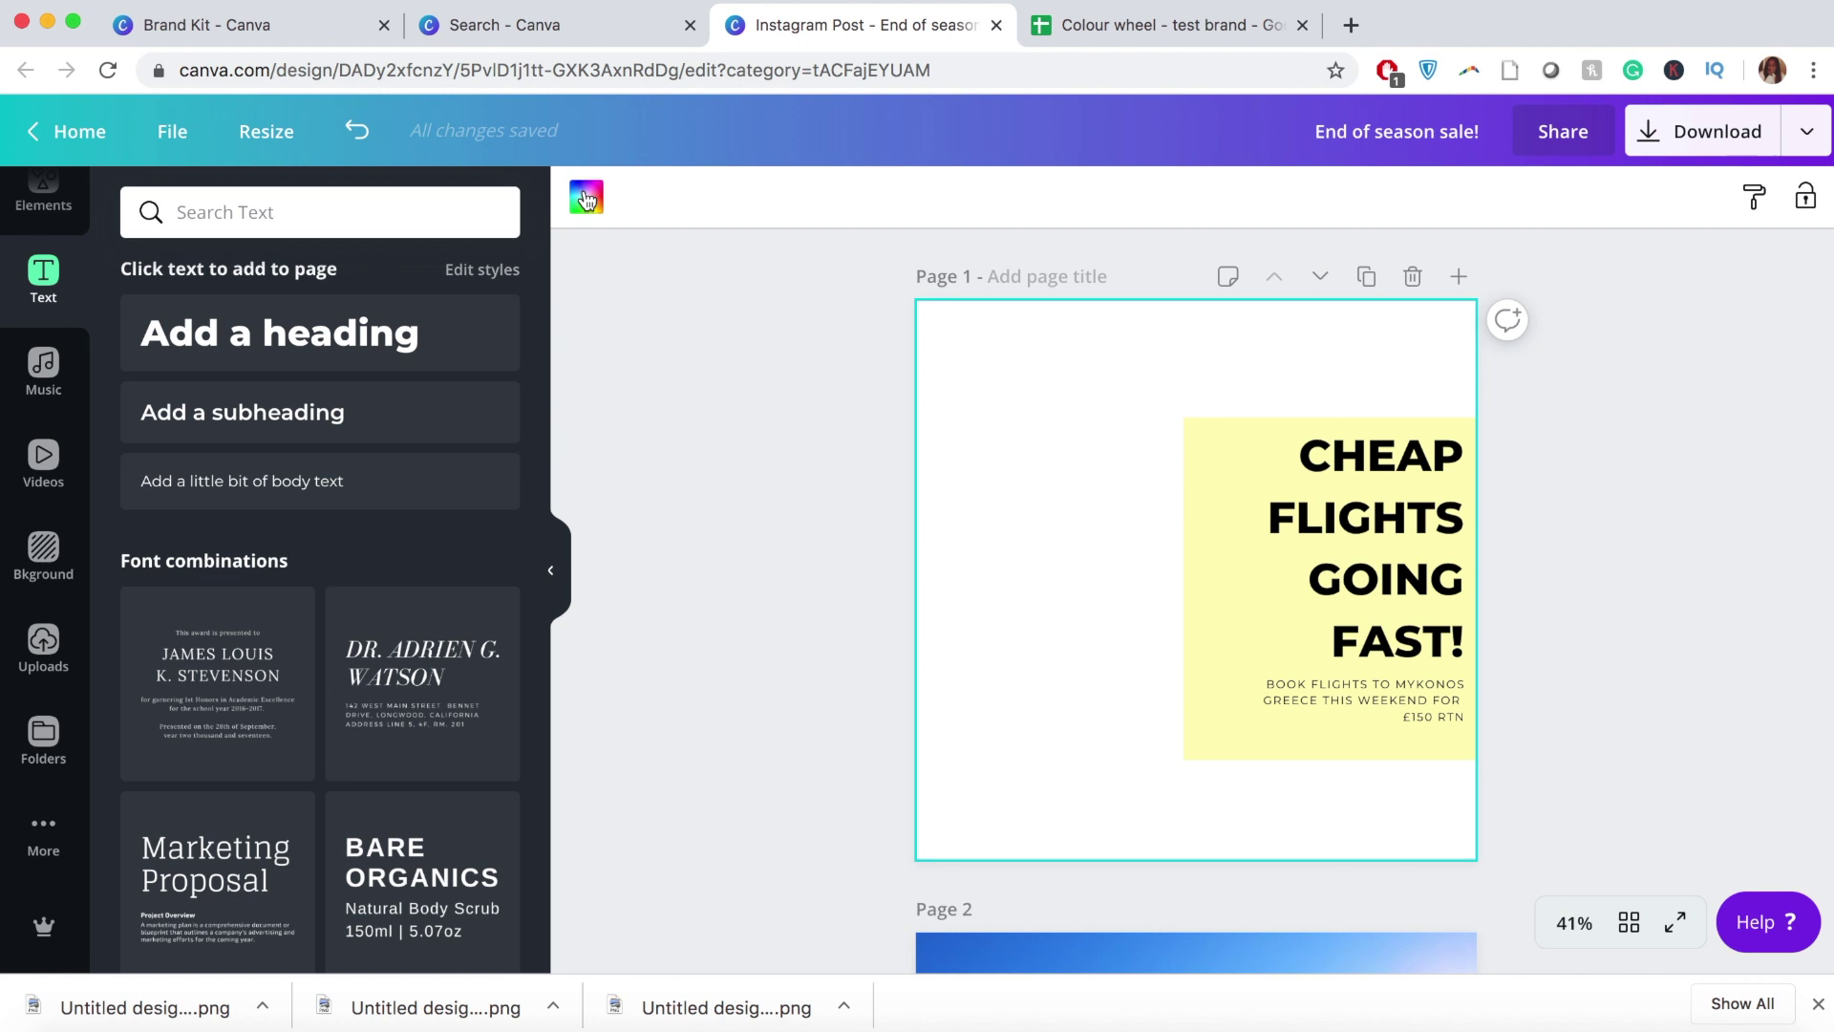
left_click(586, 199)
scroll(319, 750, "down", 3)
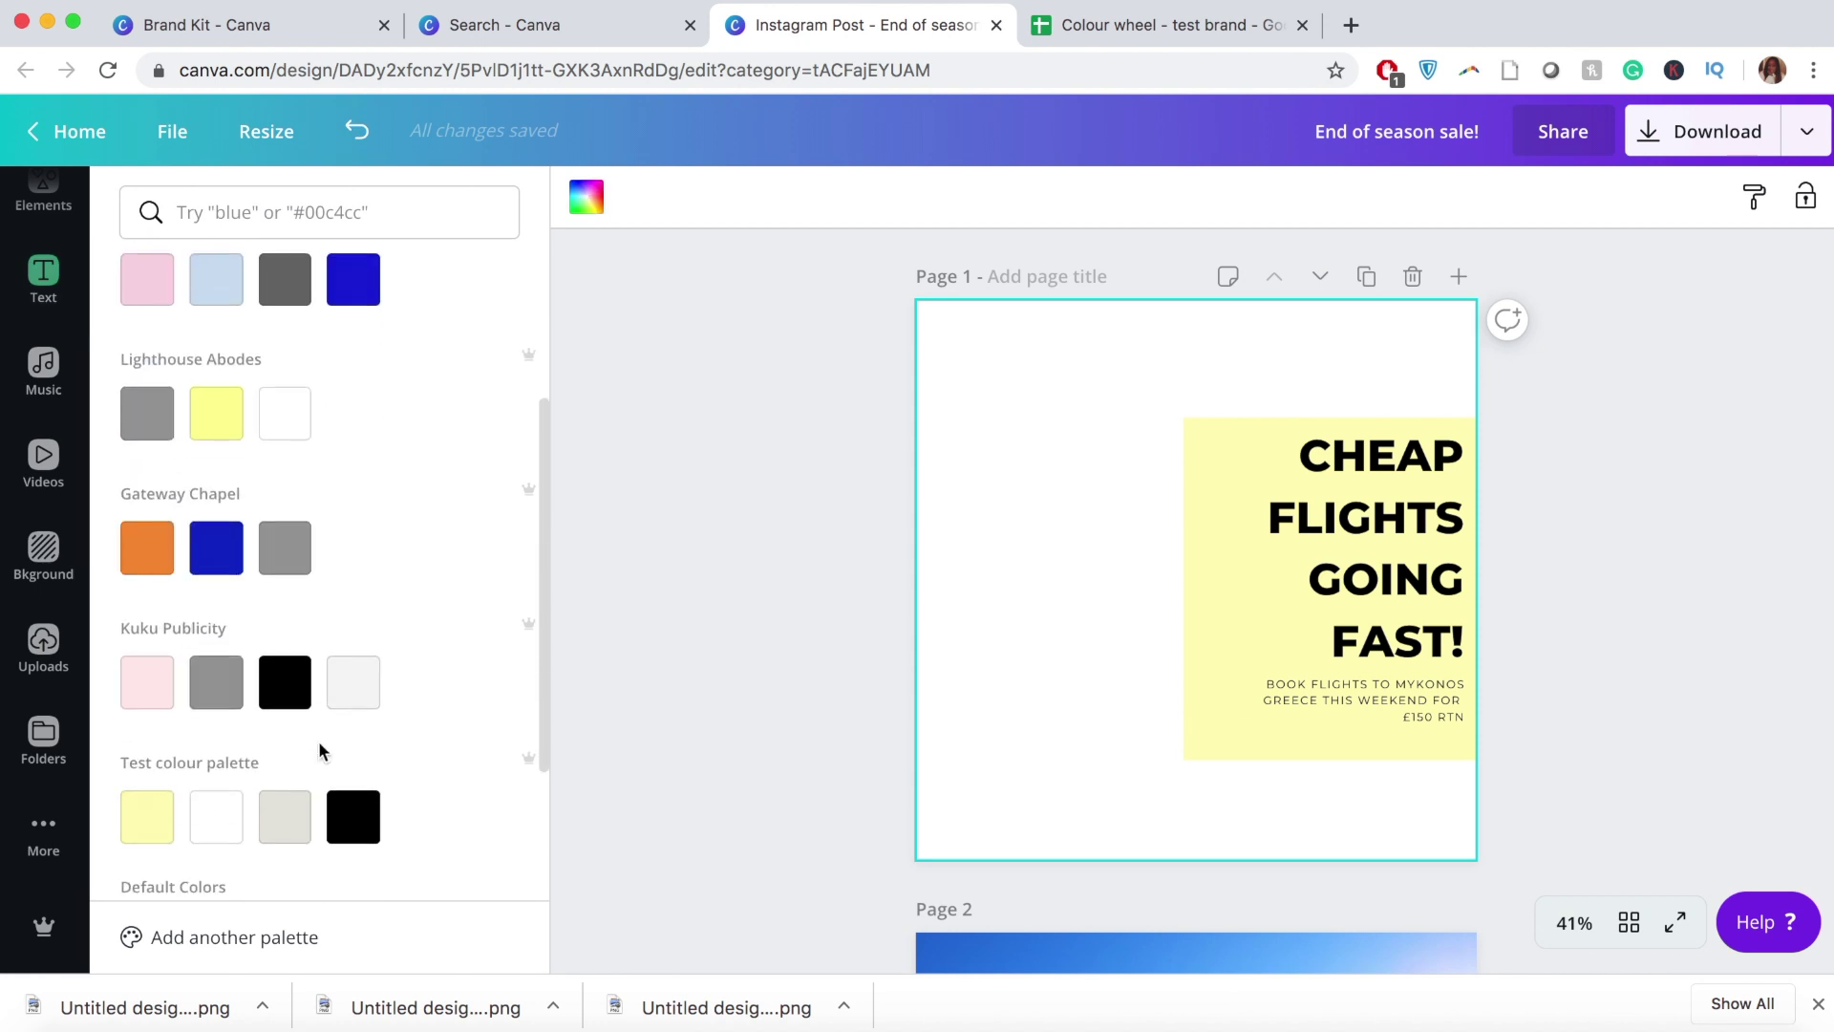
left_click(291, 837)
left_click(1762, 692)
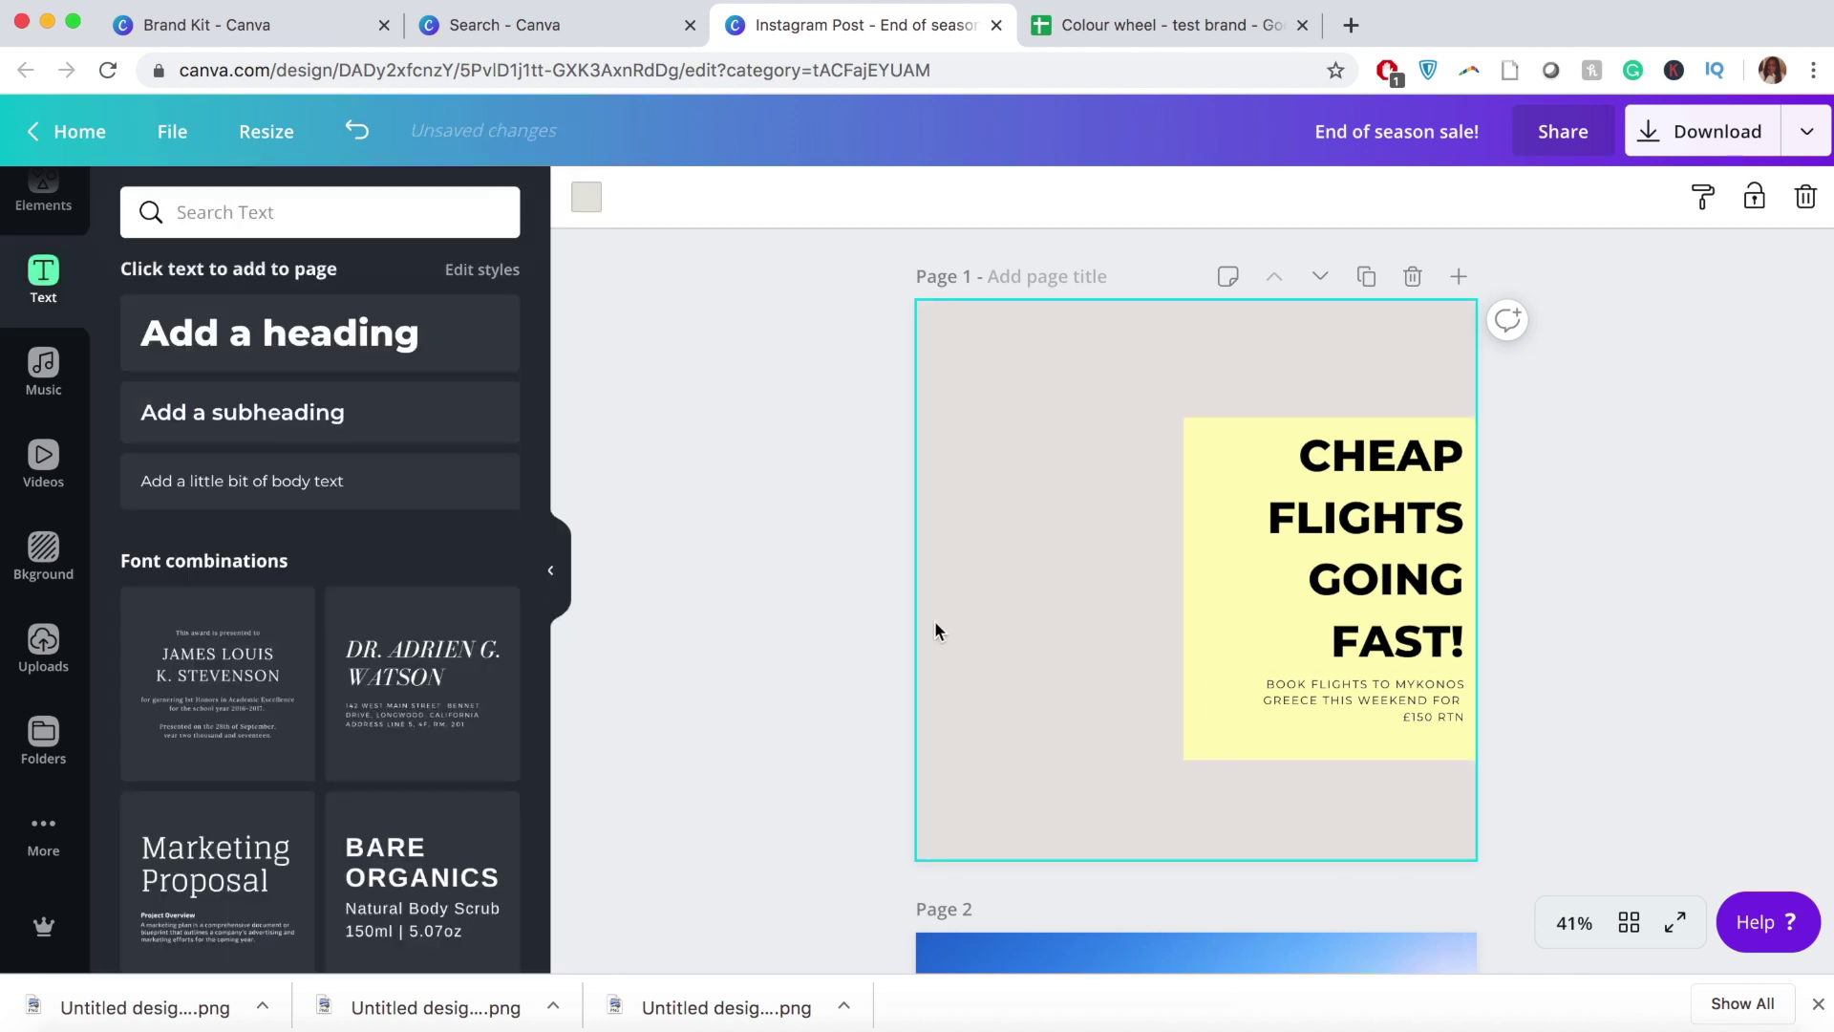
Step: Add the trending Greek coast photo to page 1, shrink it and fit it into the page's lower-left corner beside the yellow rectangle
scroll(55, 426, "up", 3)
left_click(43, 232)
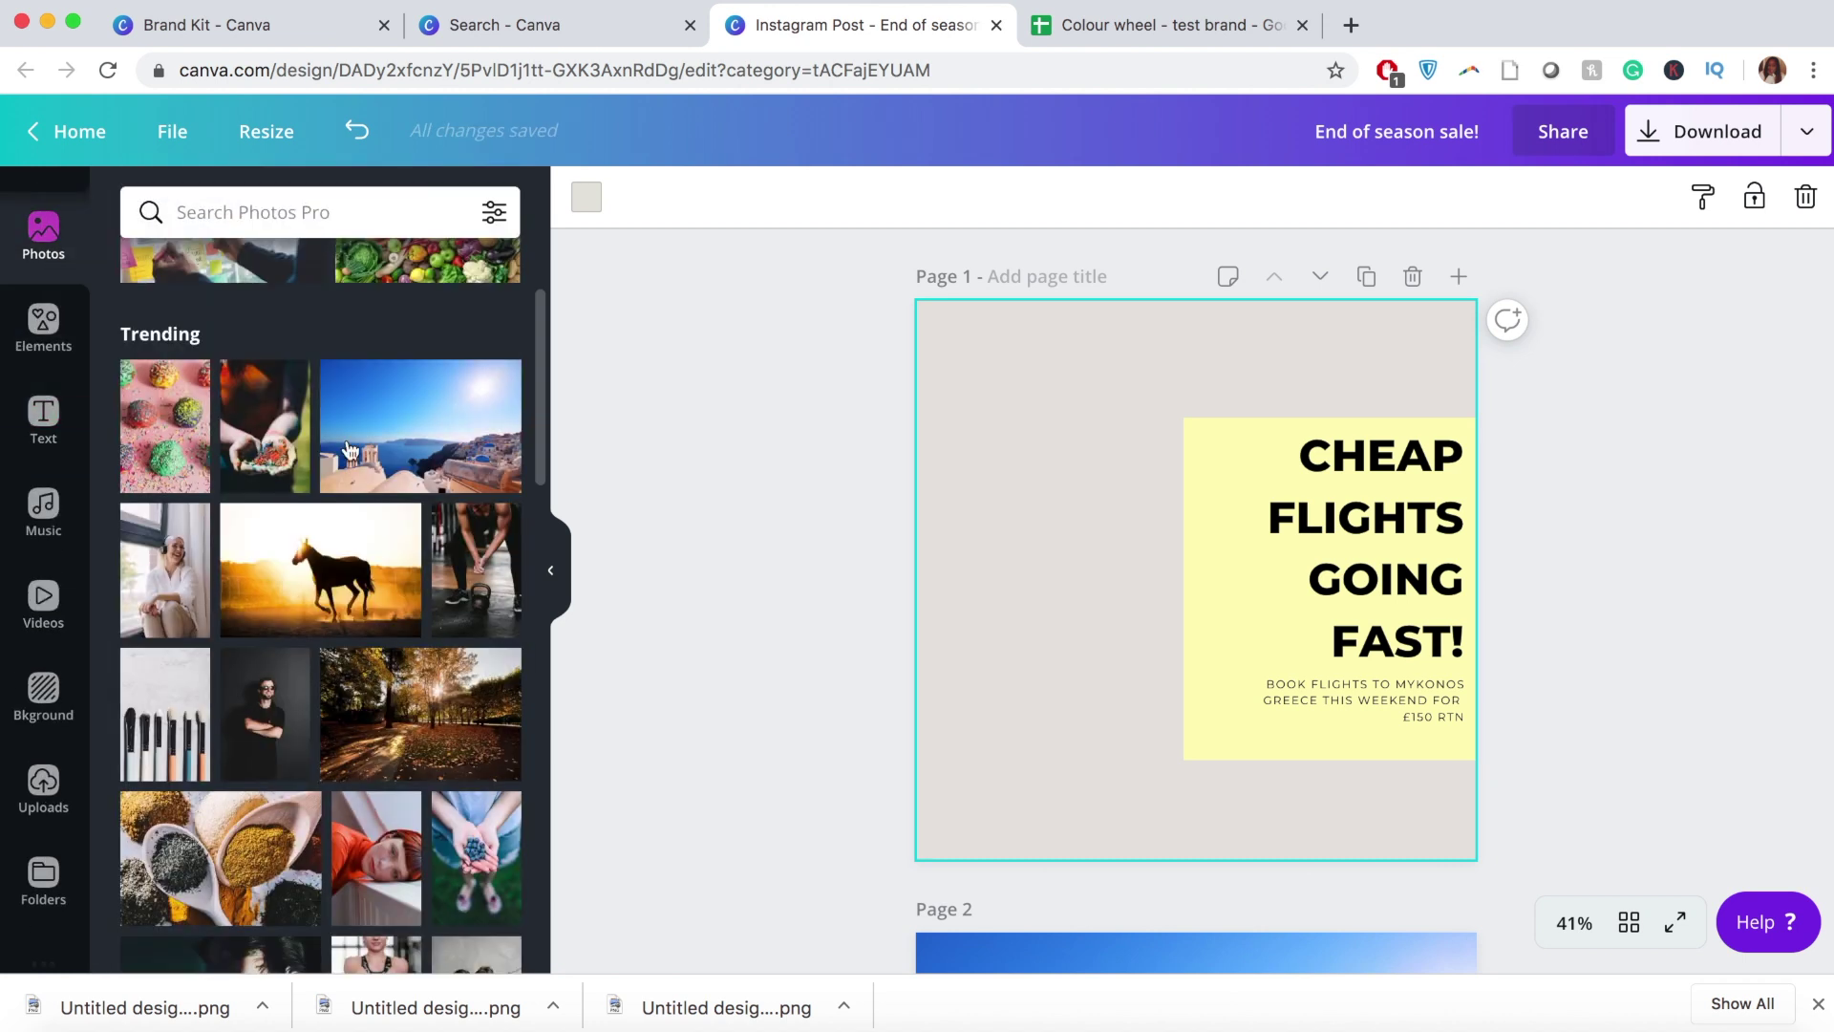
left_click(331, 441)
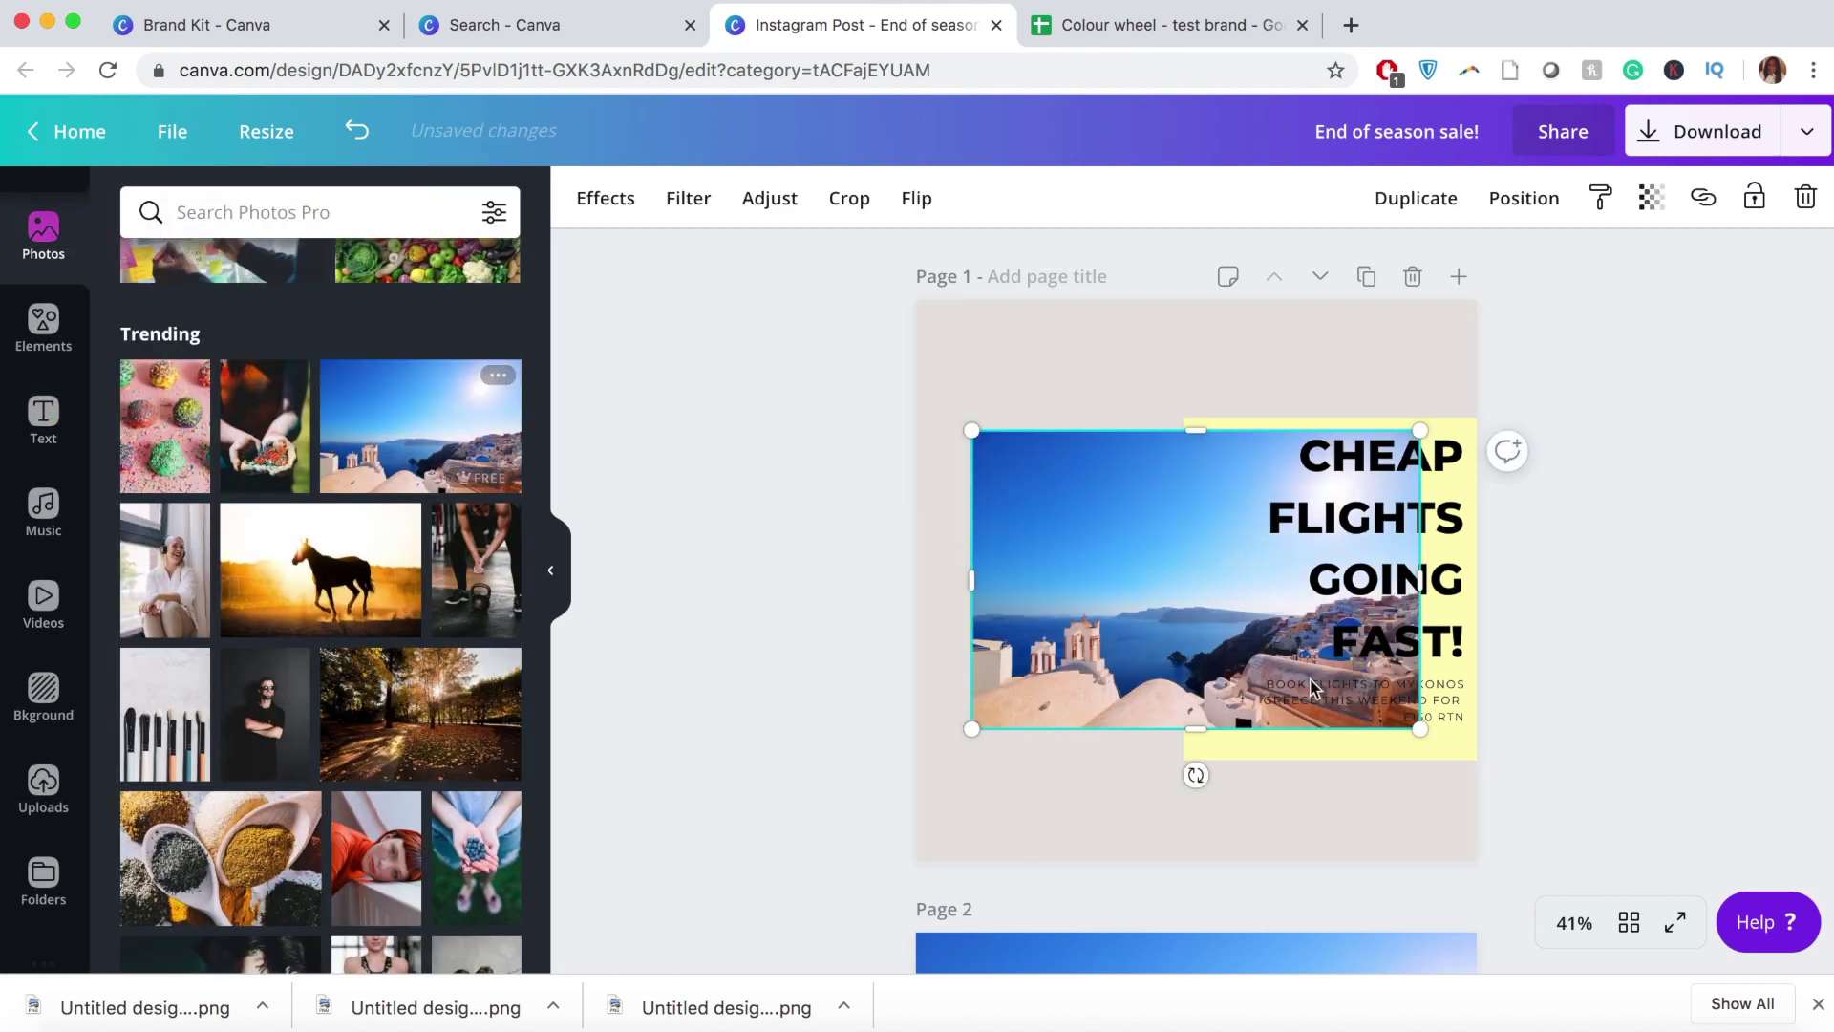
left_click_drag(1421, 731, 1171, 621)
left_click_drag(1039, 521, 983, 809)
left_click_drag(1128, 717, 1183, 681)
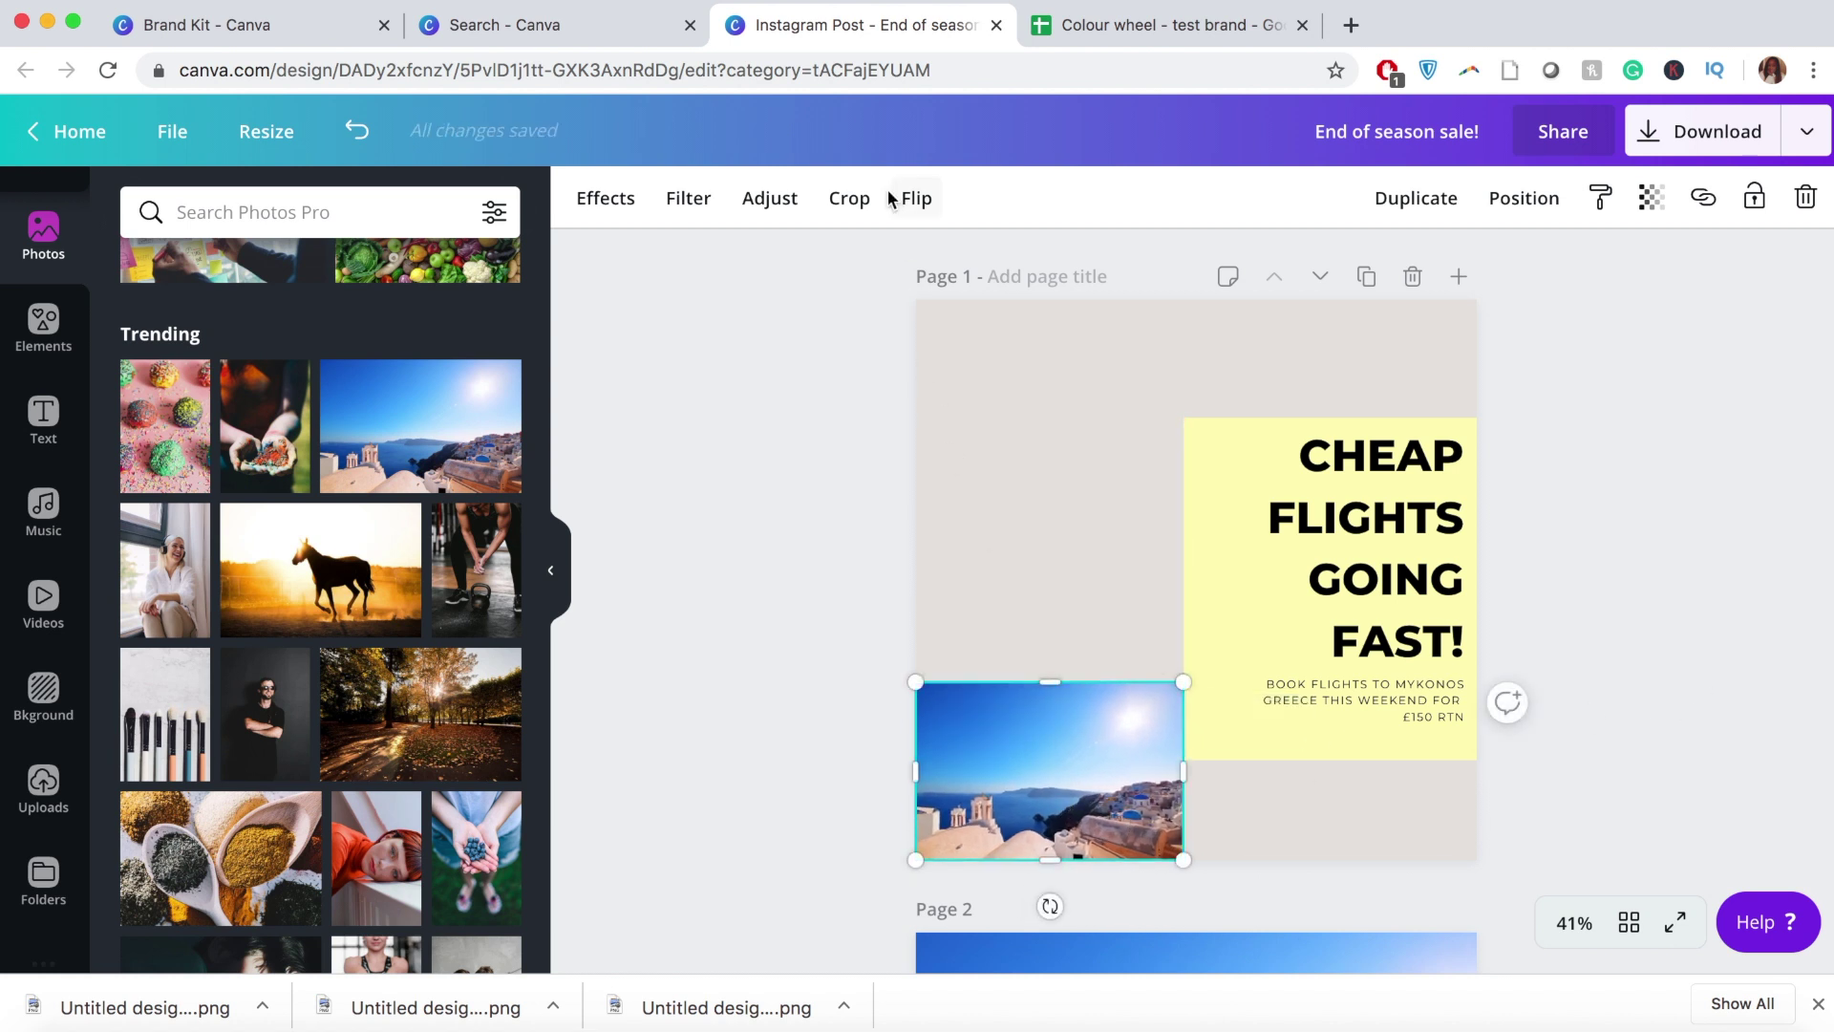
Step: Crop away roughly the right third of the coast photo on page 1
left_click(852, 198)
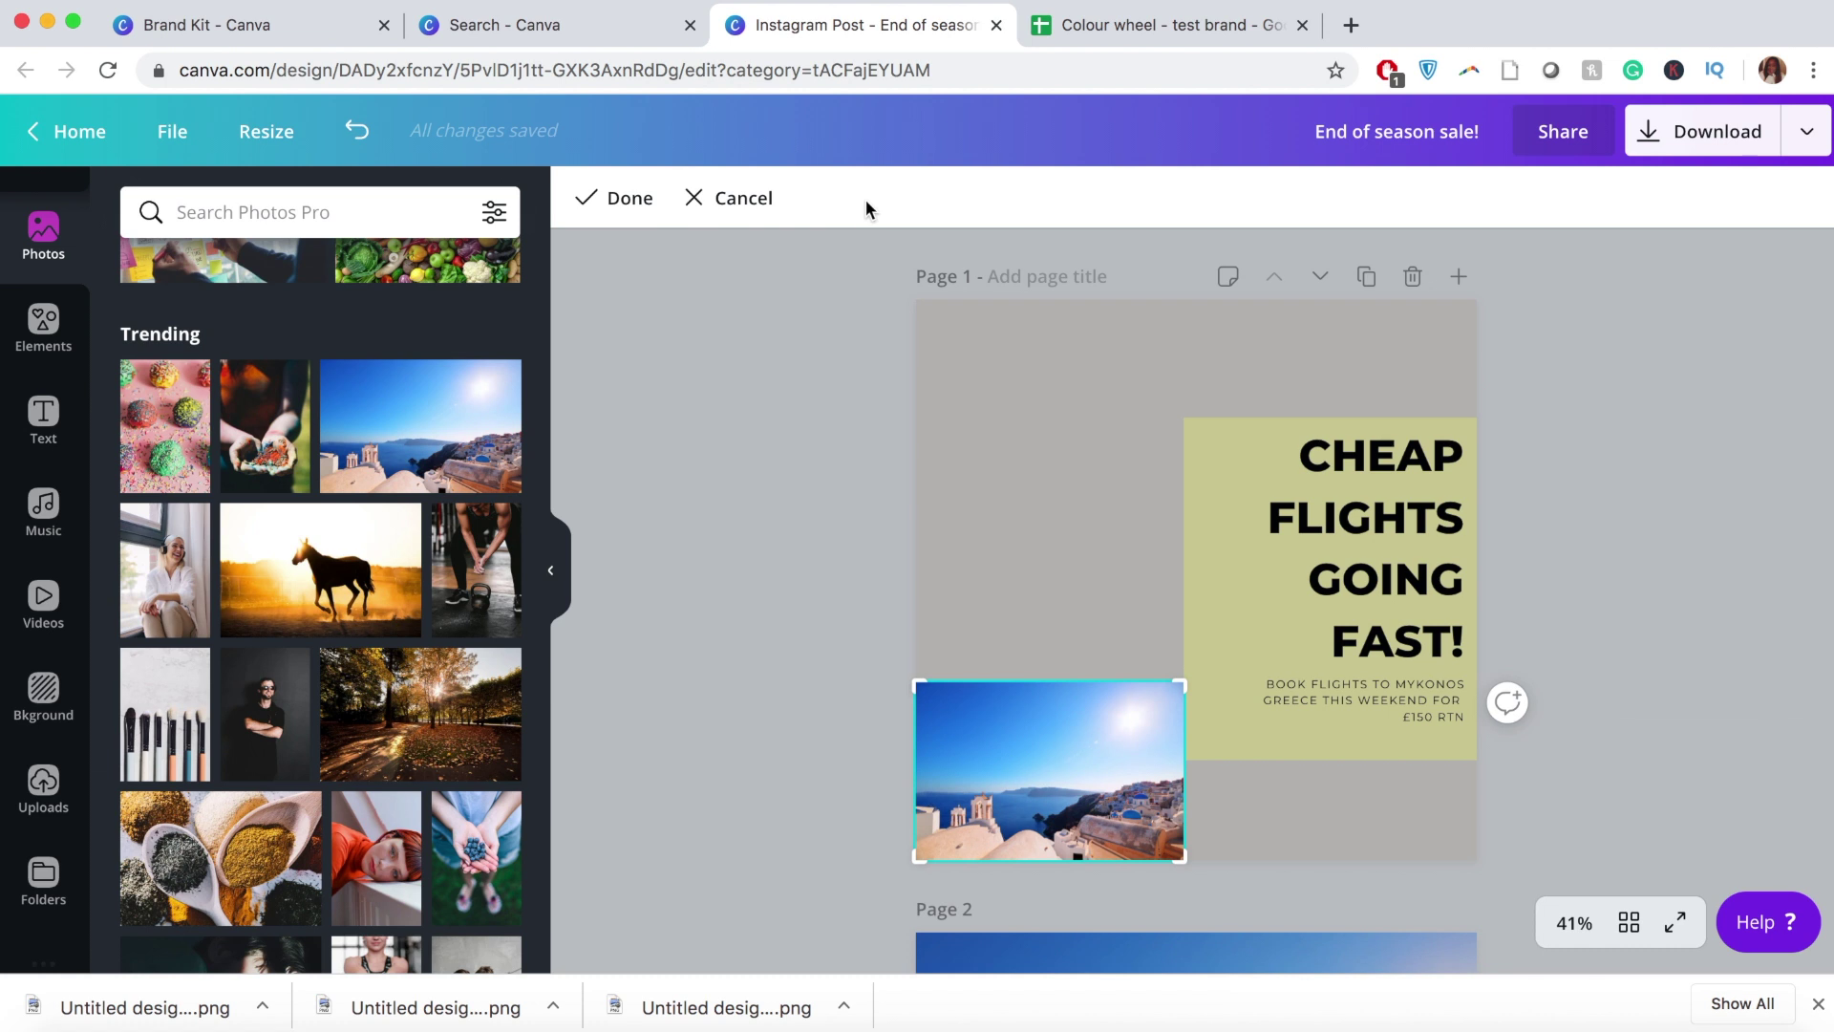
left_click(700, 196)
double_click(990, 759)
left_click_drag(1189, 679, 1088, 669)
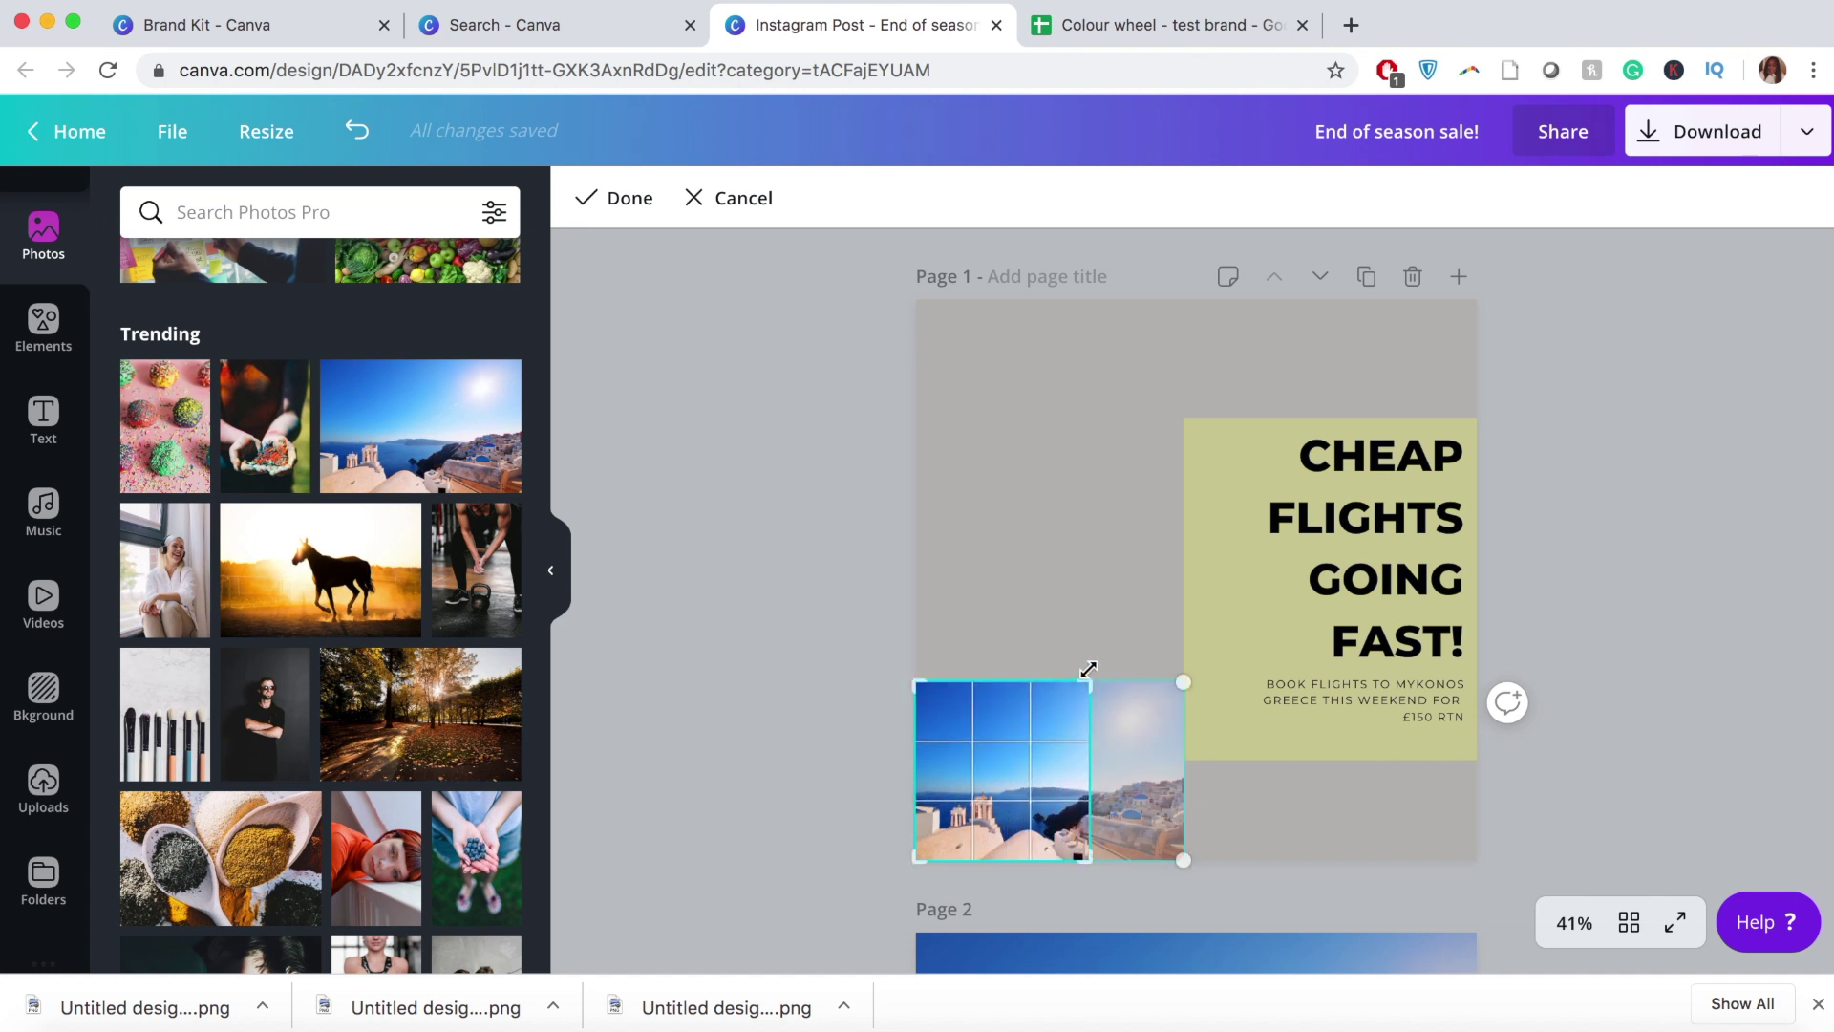
left_click(1646, 638)
Step: Move the cropped photo to page 1's upper-left corner, enlarge it to cover the page and send it behind the yellow rectangle
left_click_drag(975, 839, 973, 443)
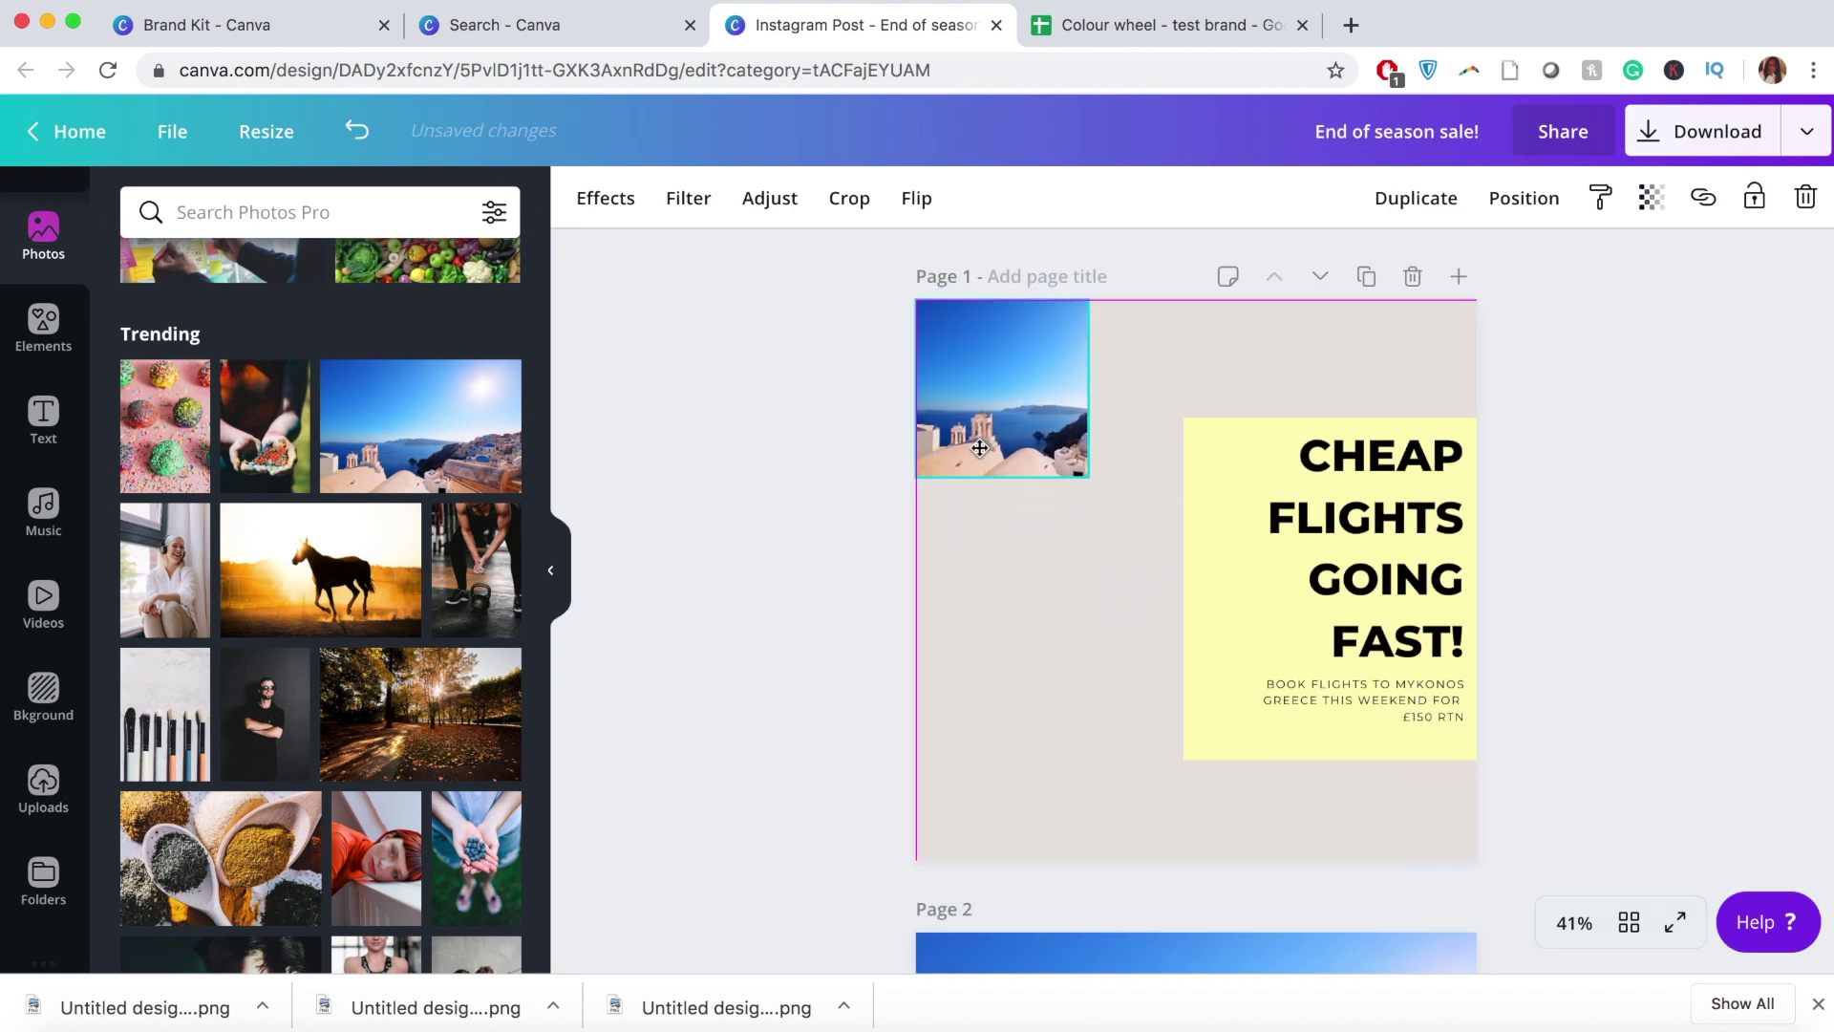
left_click_drag(1087, 462, 1441, 893)
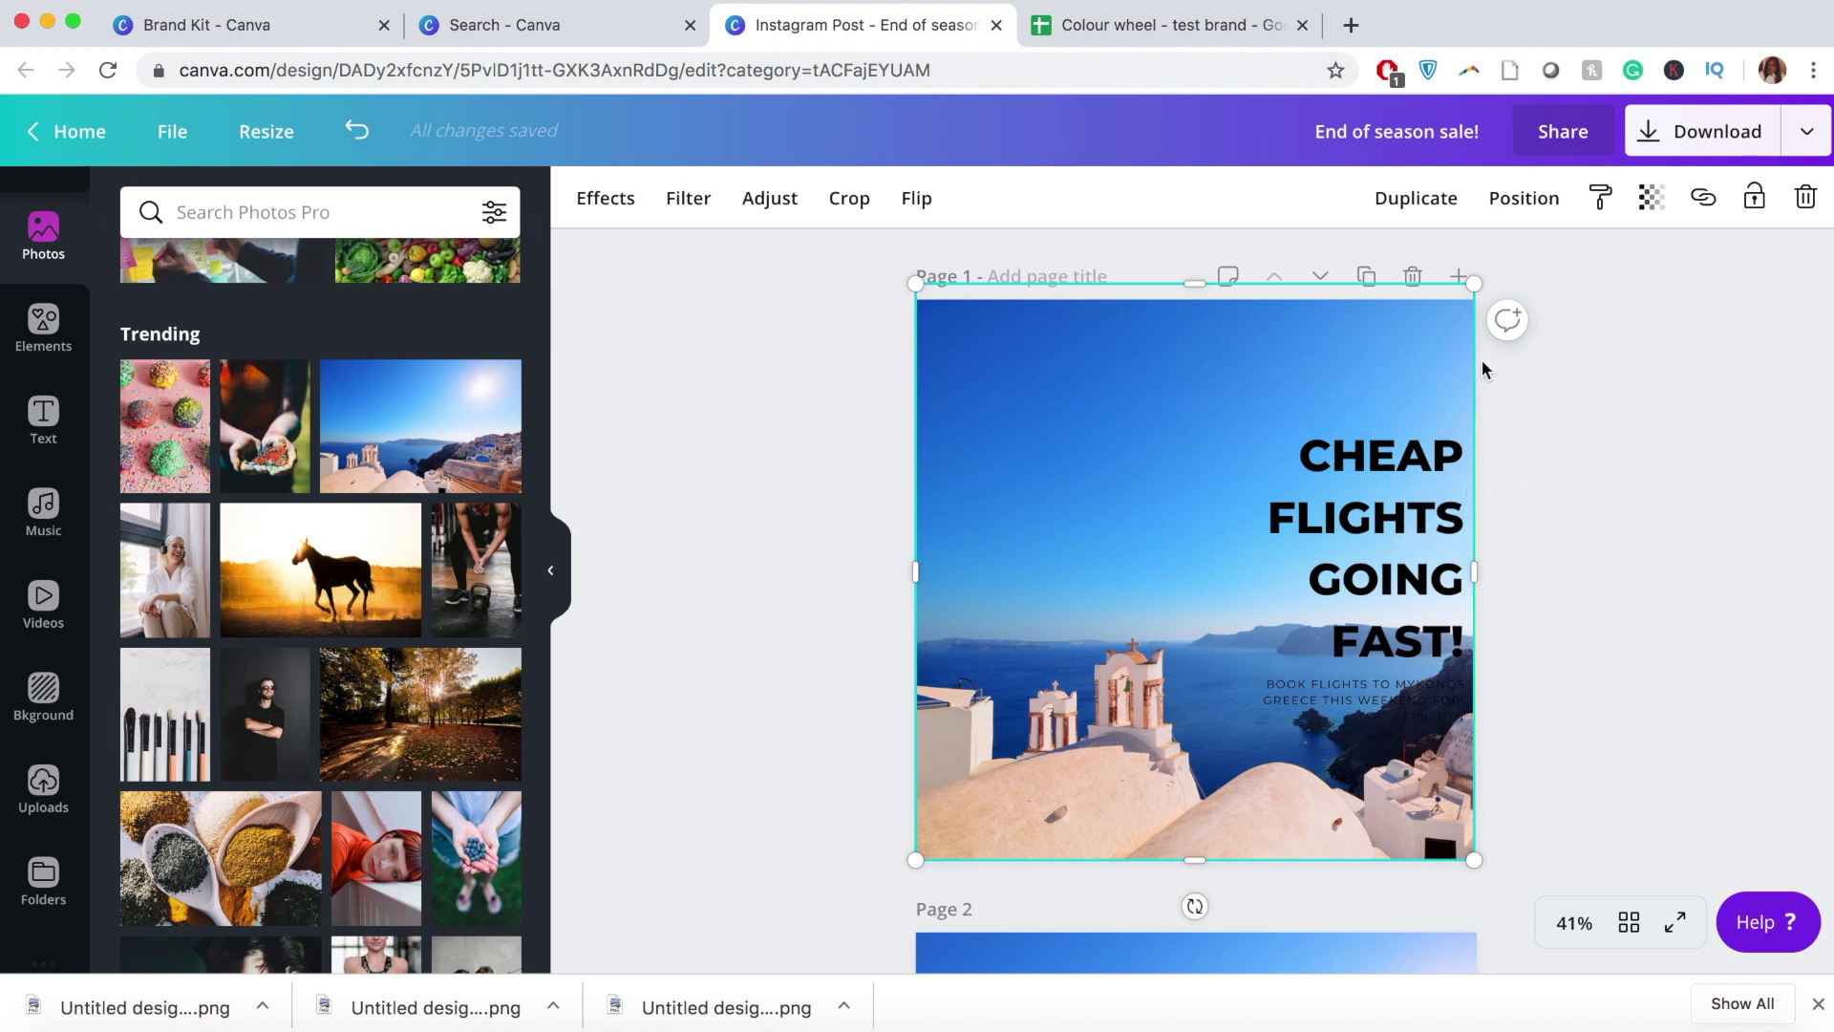
left_click(1524, 198)
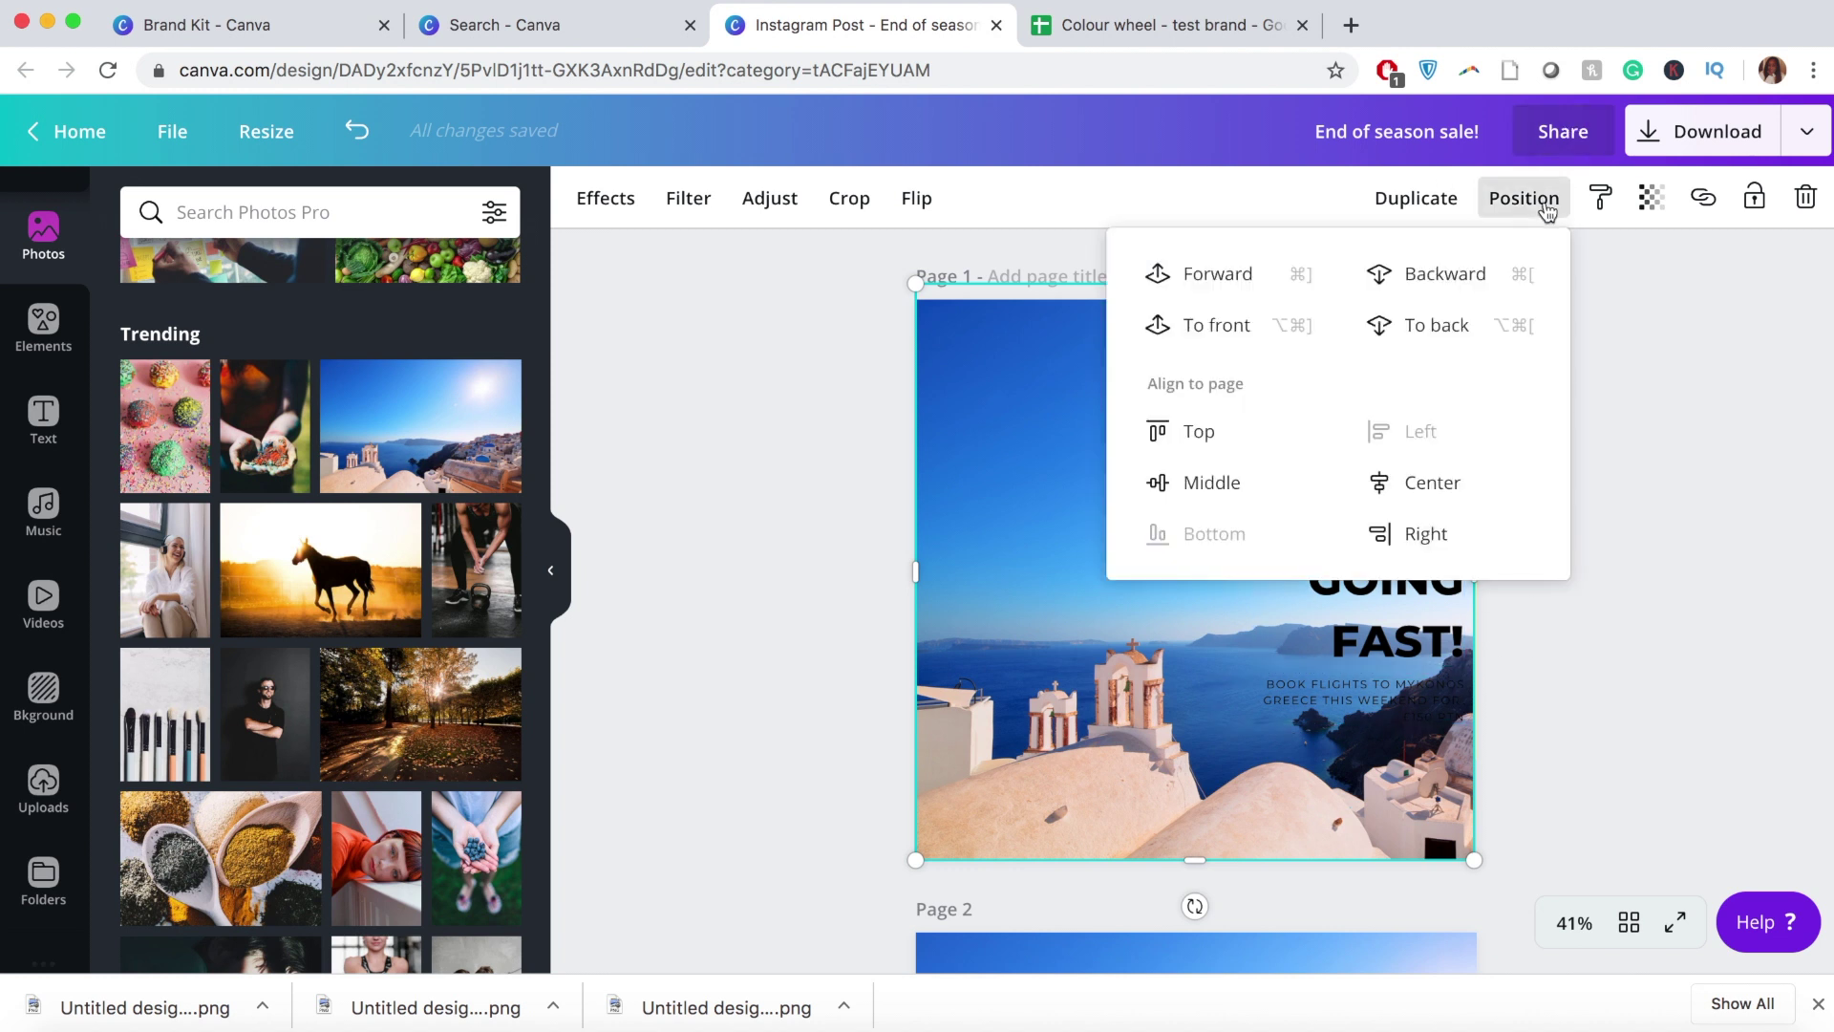
left_click(1446, 274)
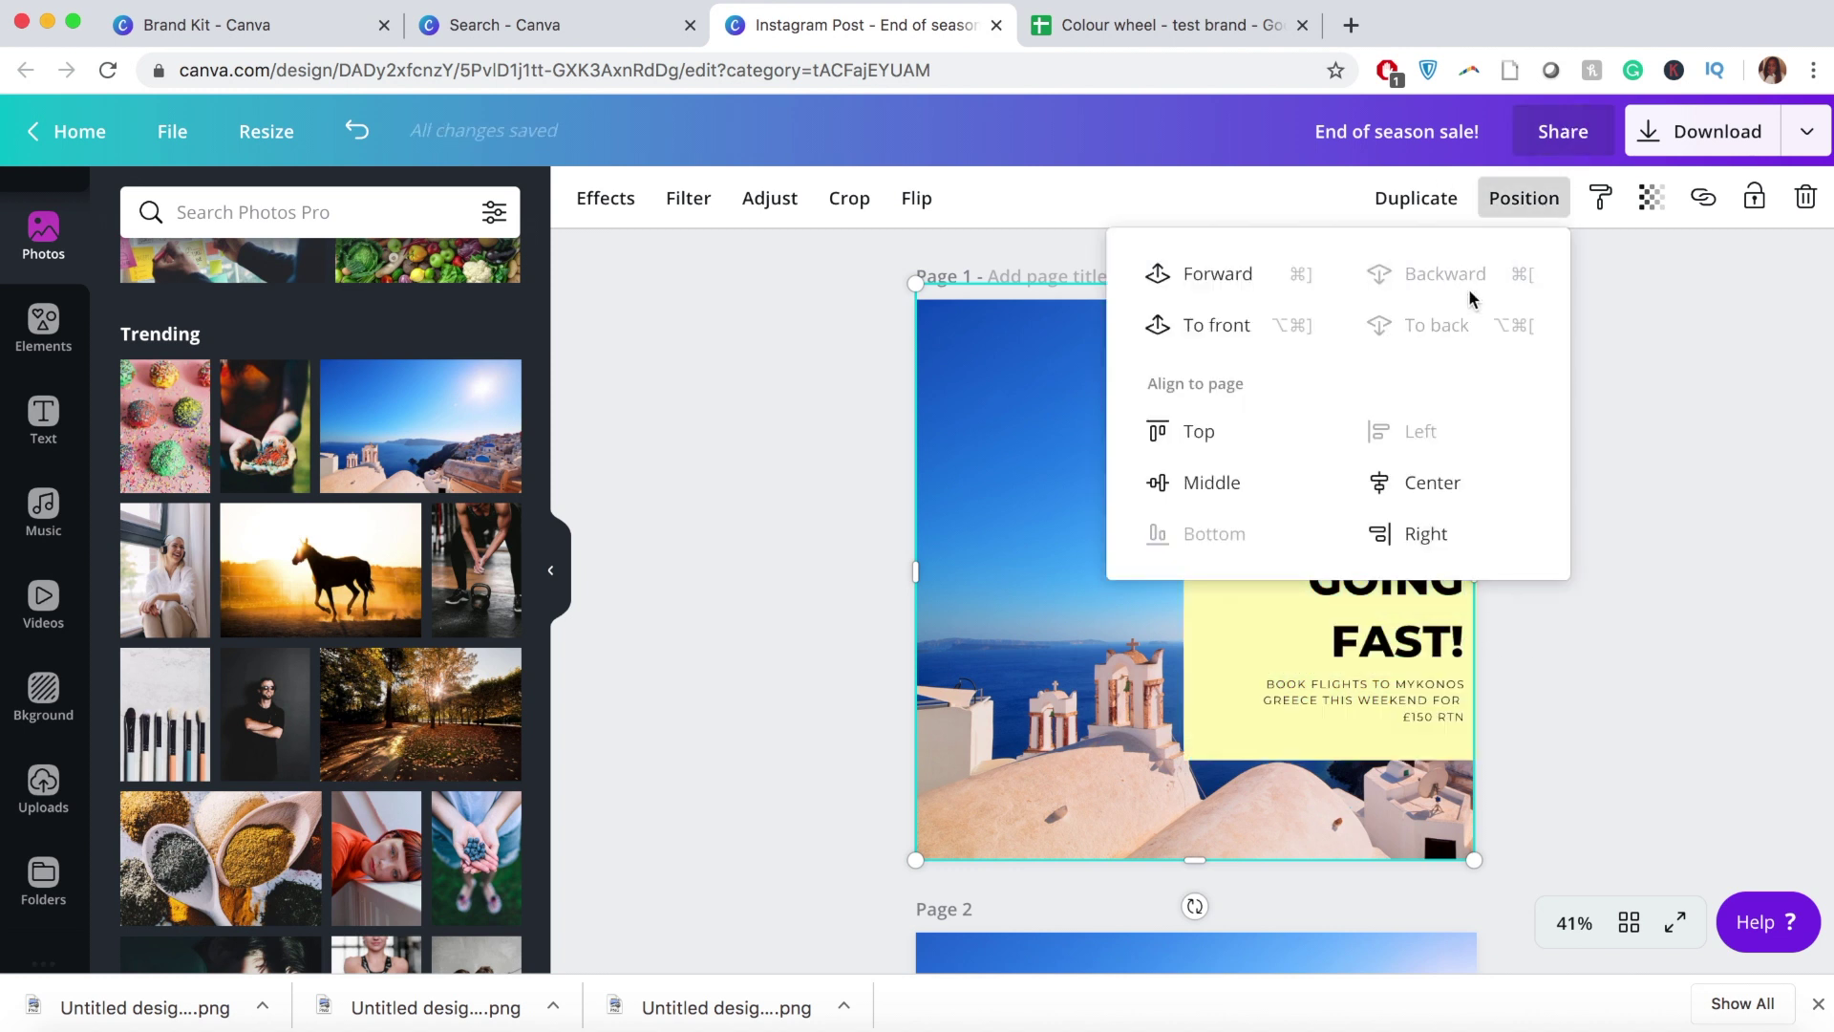
left_click(1725, 690)
left_click(1731, 626)
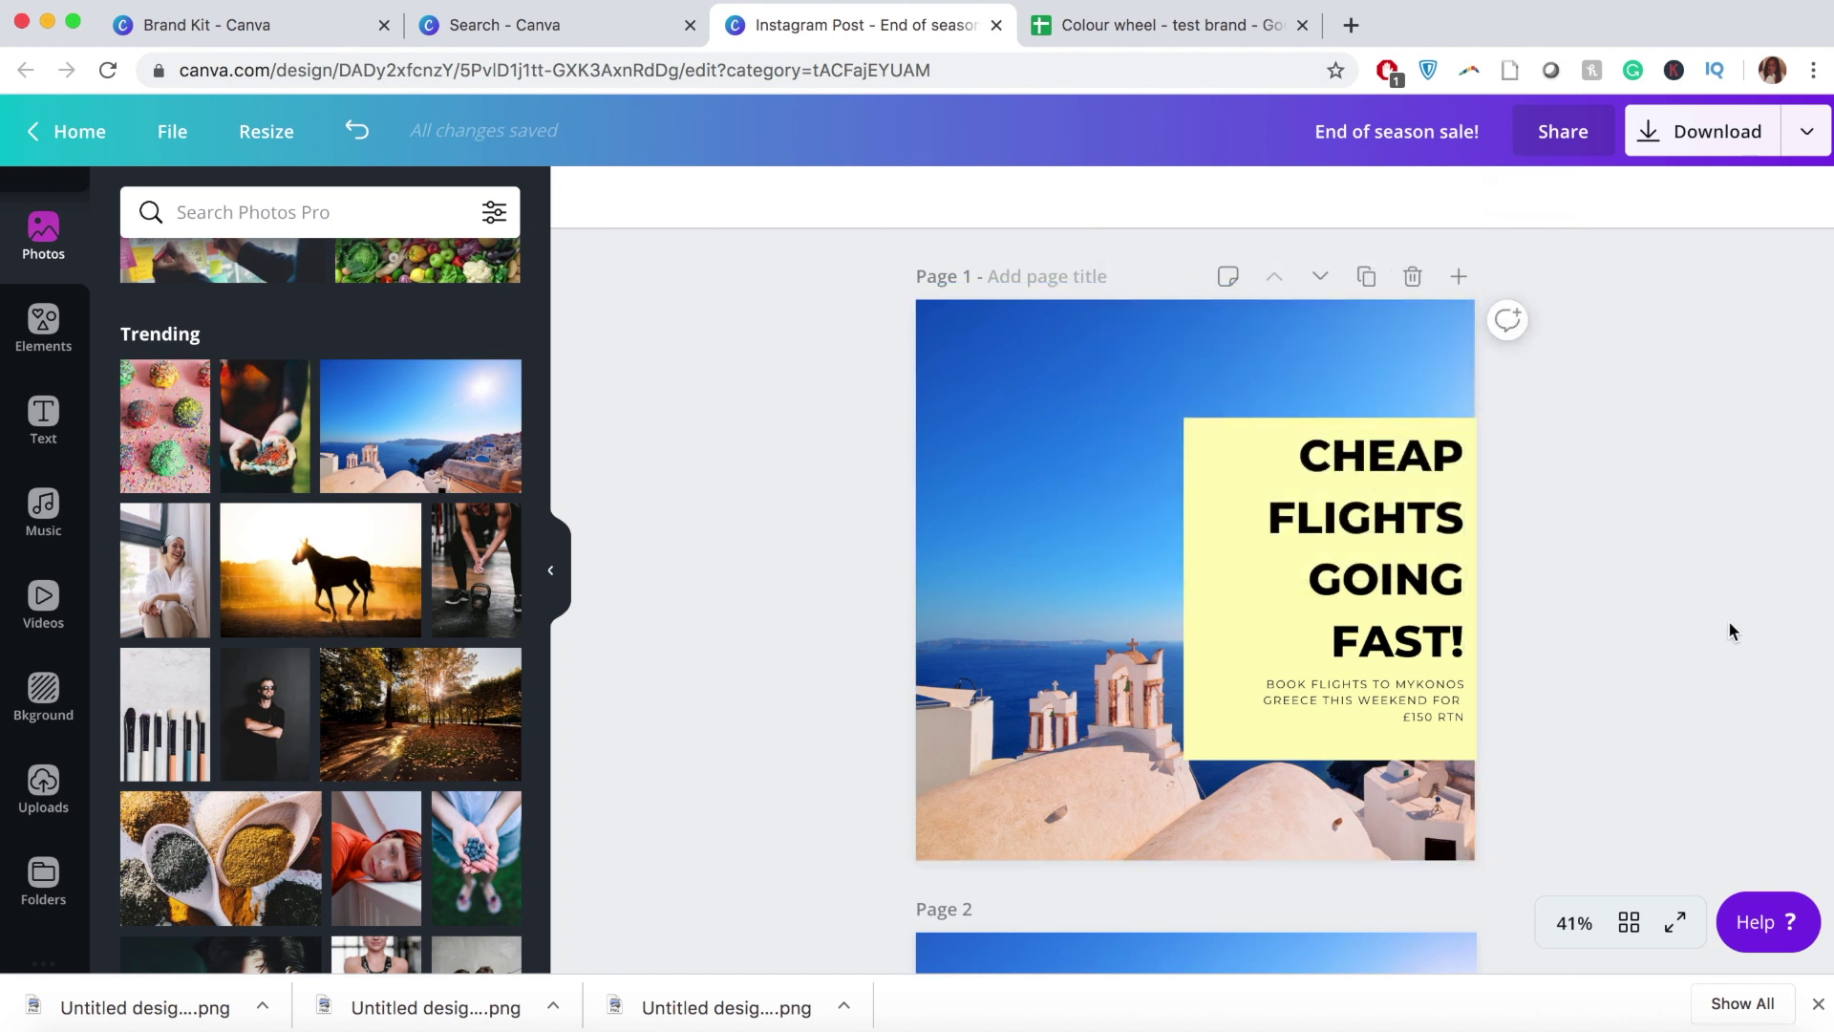
scroll(1728, 621, "down", 4)
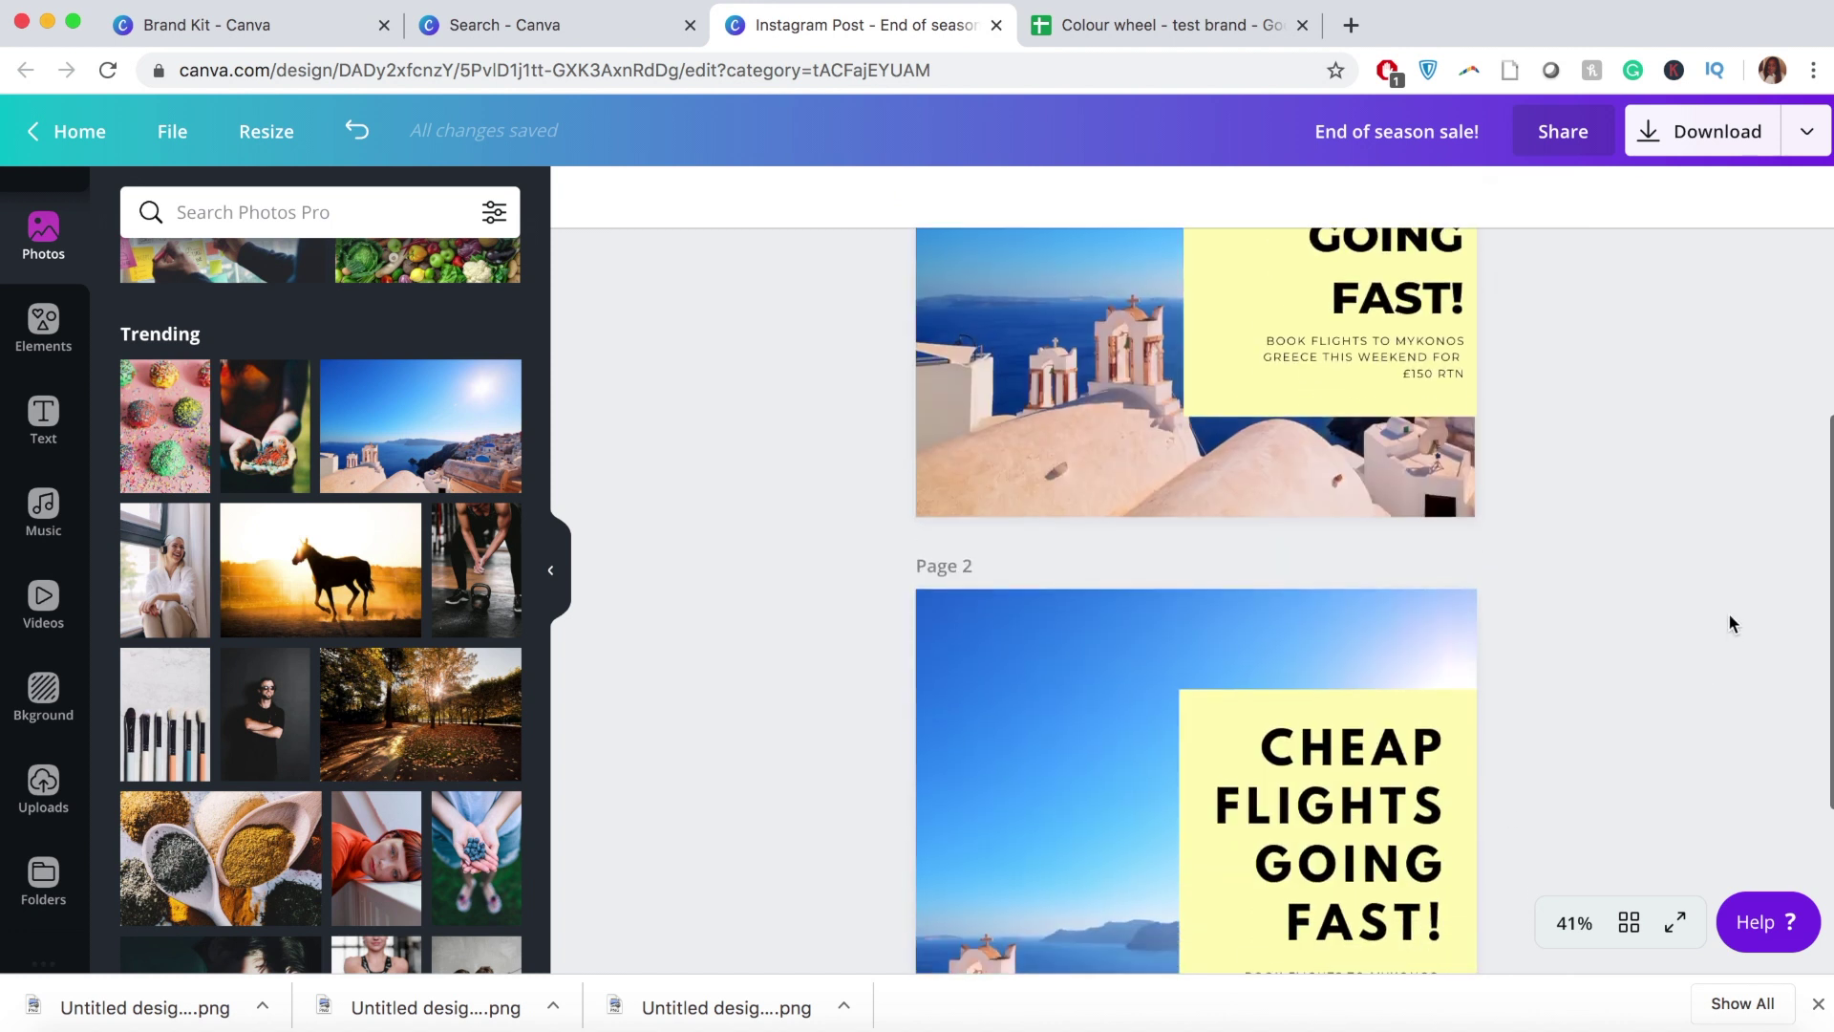
scroll(1728, 612, "up", 4)
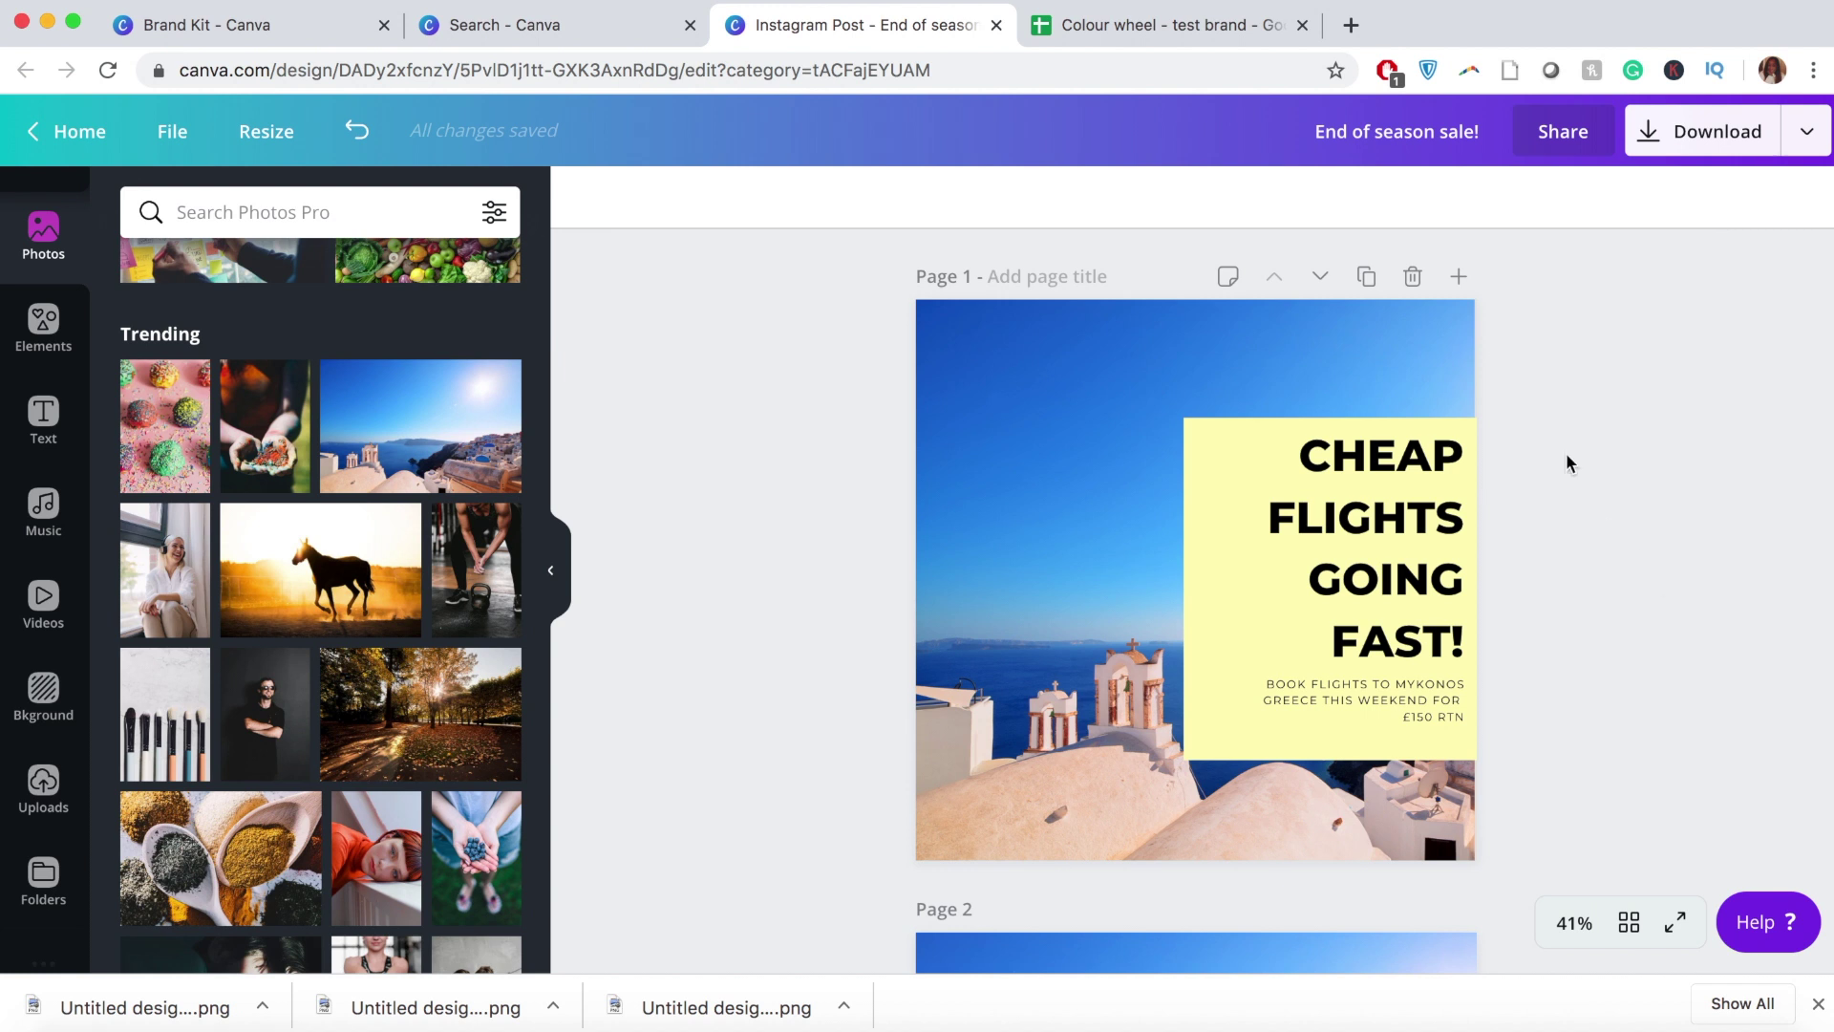
left_click(63, 493)
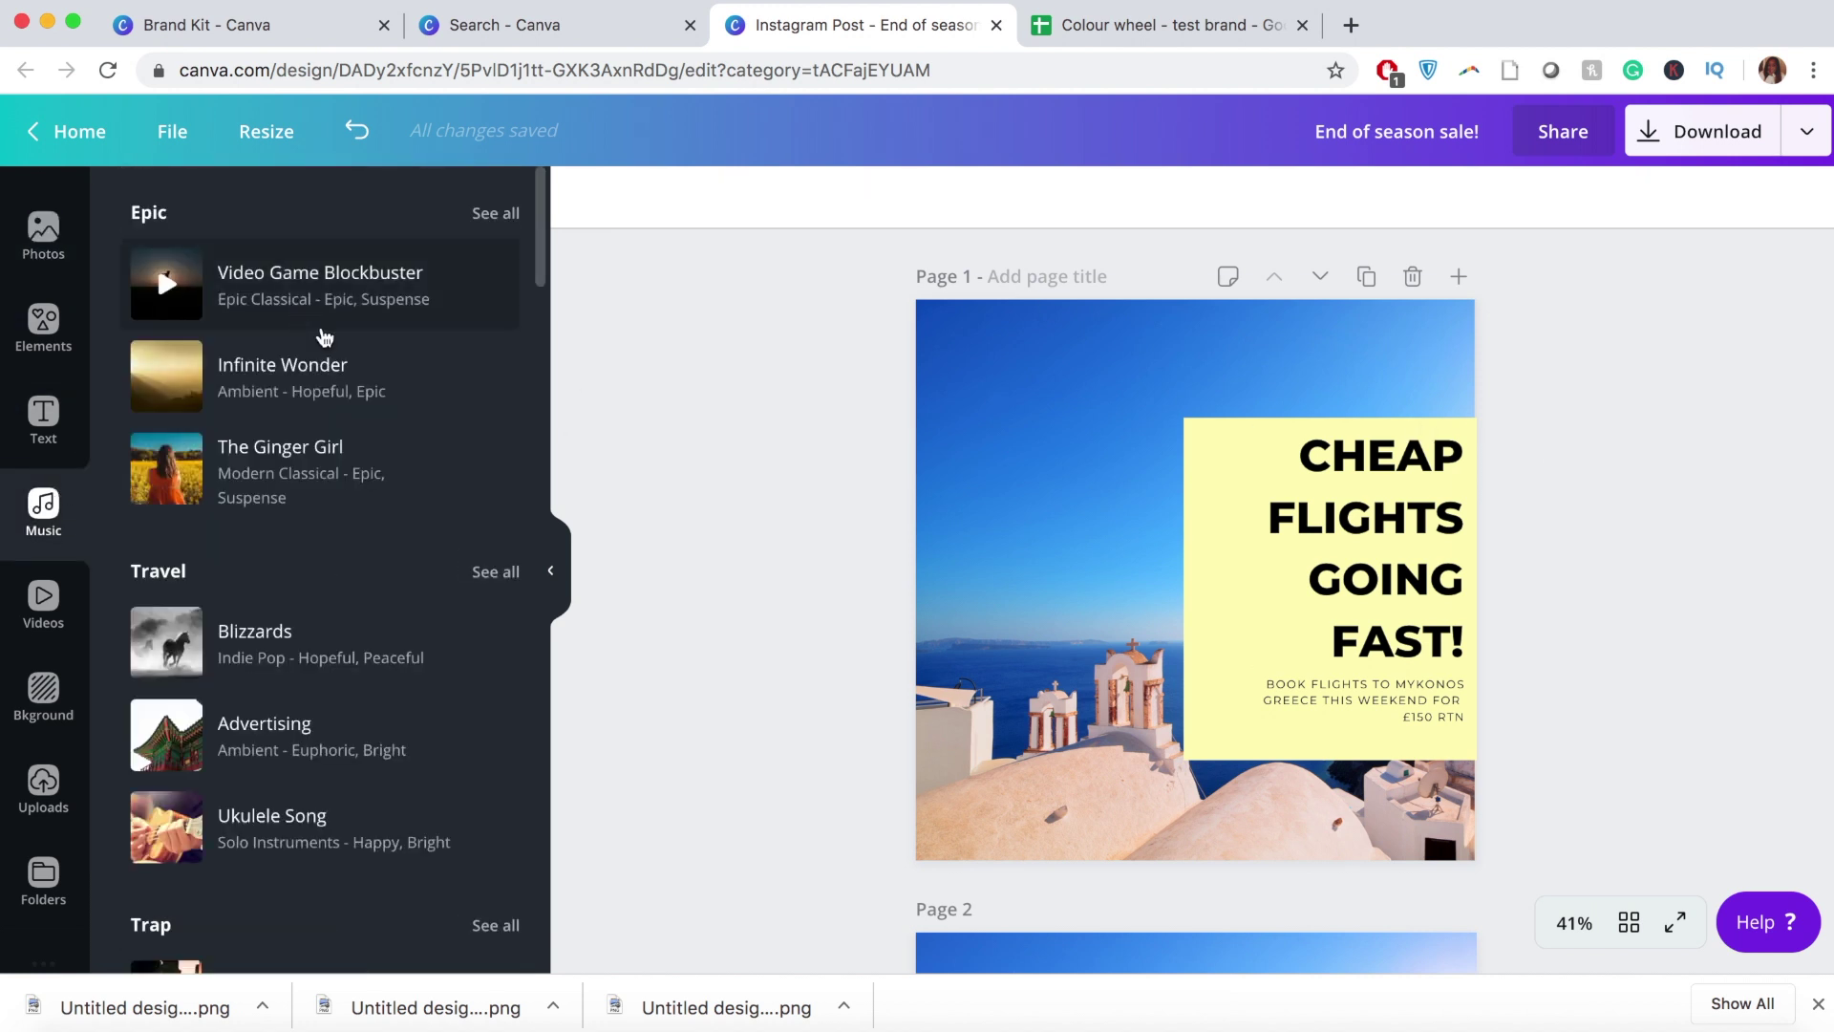
scroll(321, 335, "down", 7)
scroll(352, 296, "down", 3)
scroll(352, 295, "up", 10)
Step: Replace page 1's coast photo with the cat video from the Animals category and open the design's download options
left_click(43, 602)
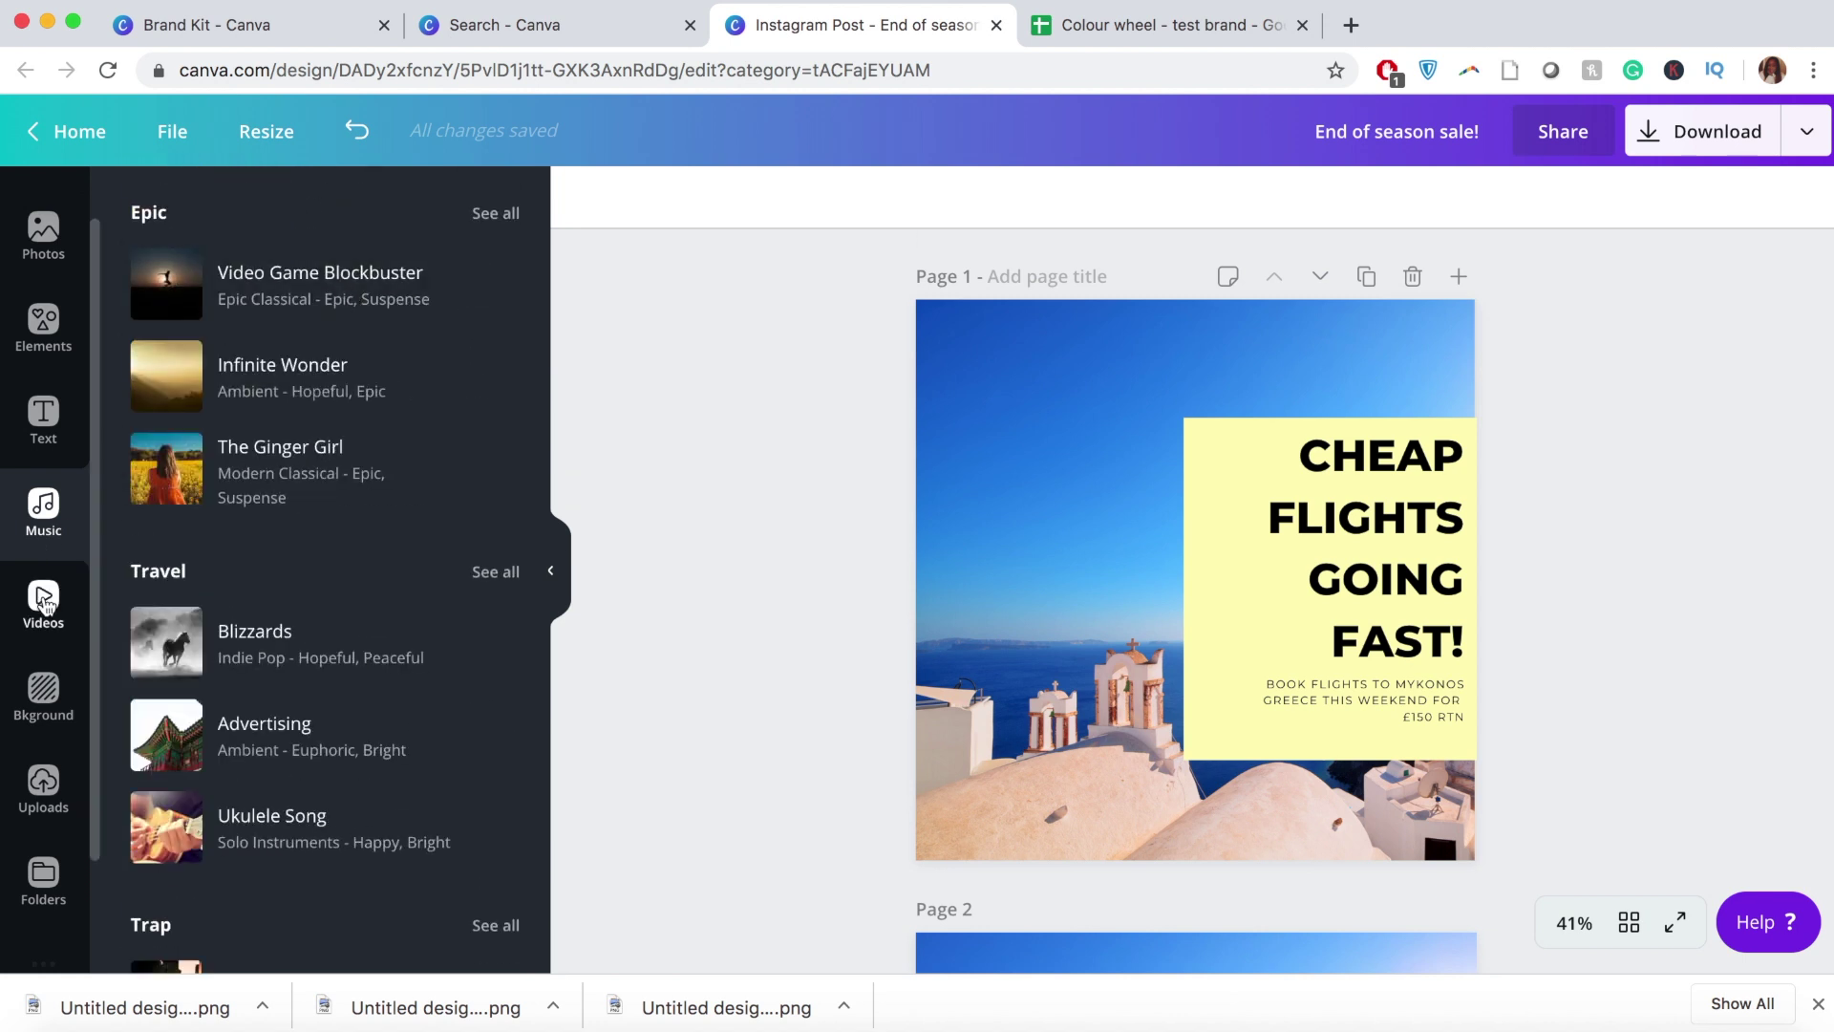
scroll(214, 780, "down", 4)
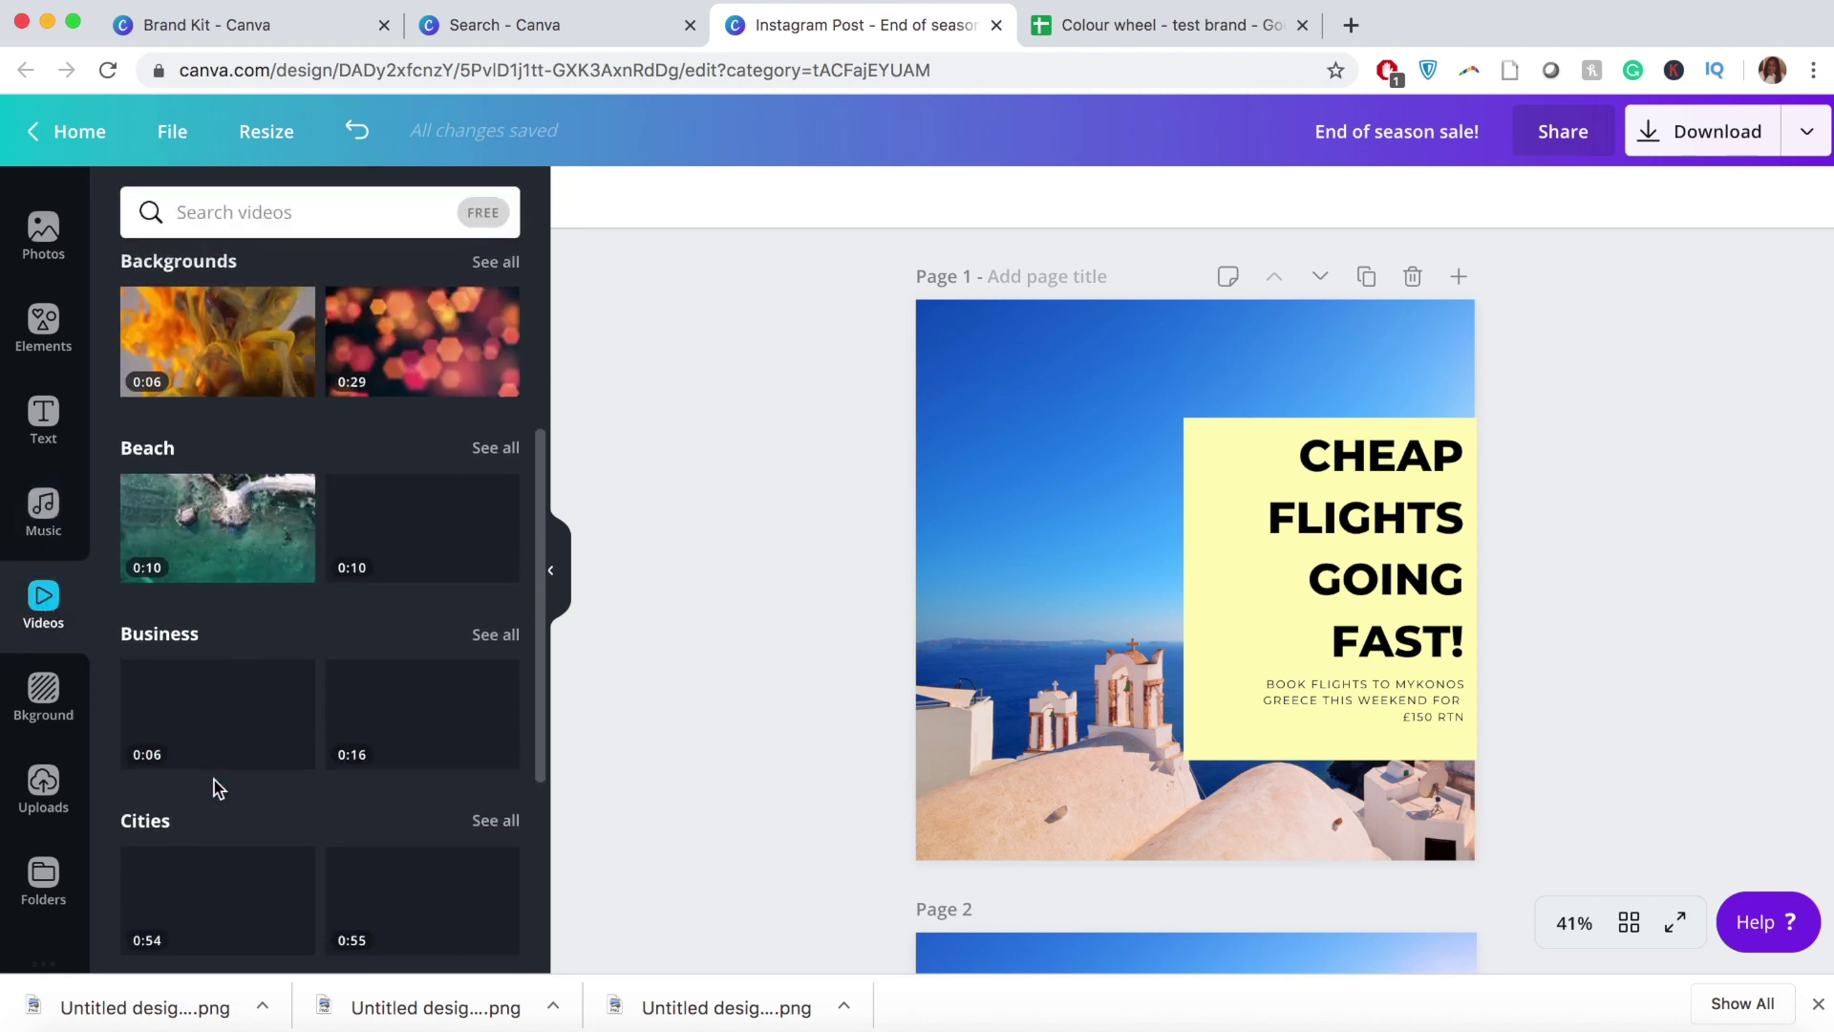
scroll(214, 779, "up", 4)
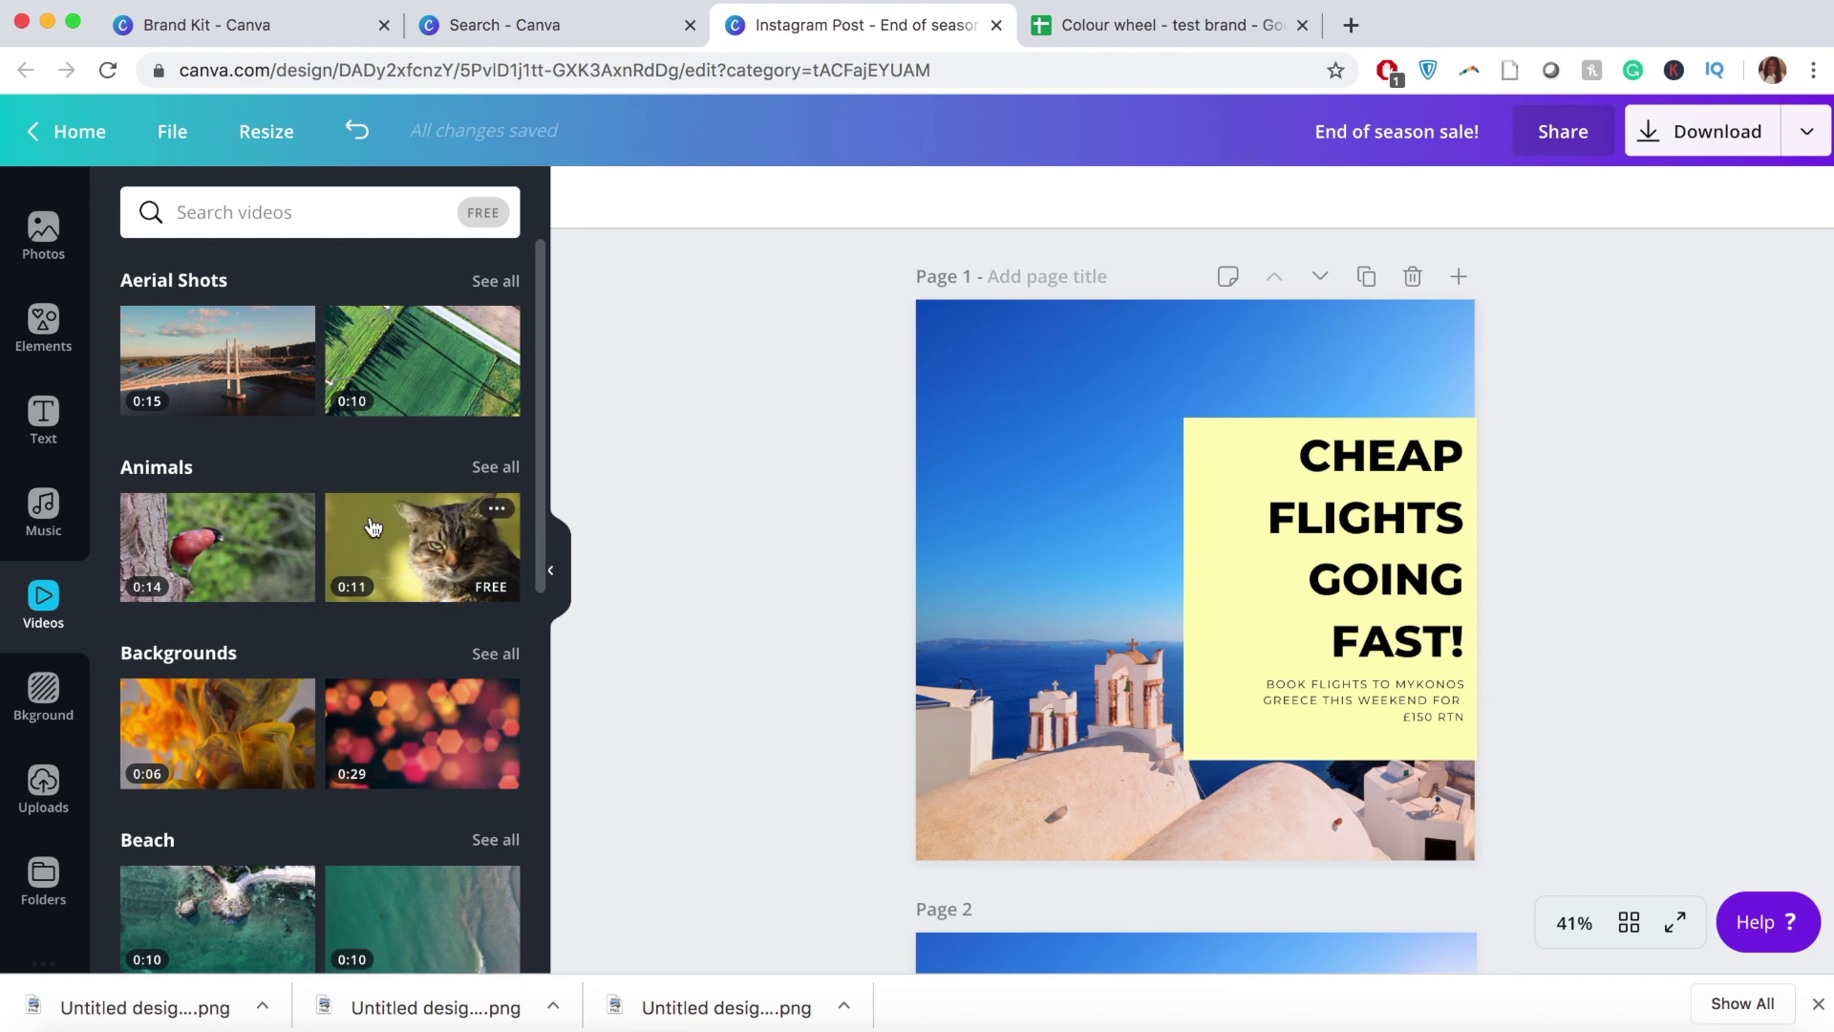
left_click_drag(371, 527, 960, 394)
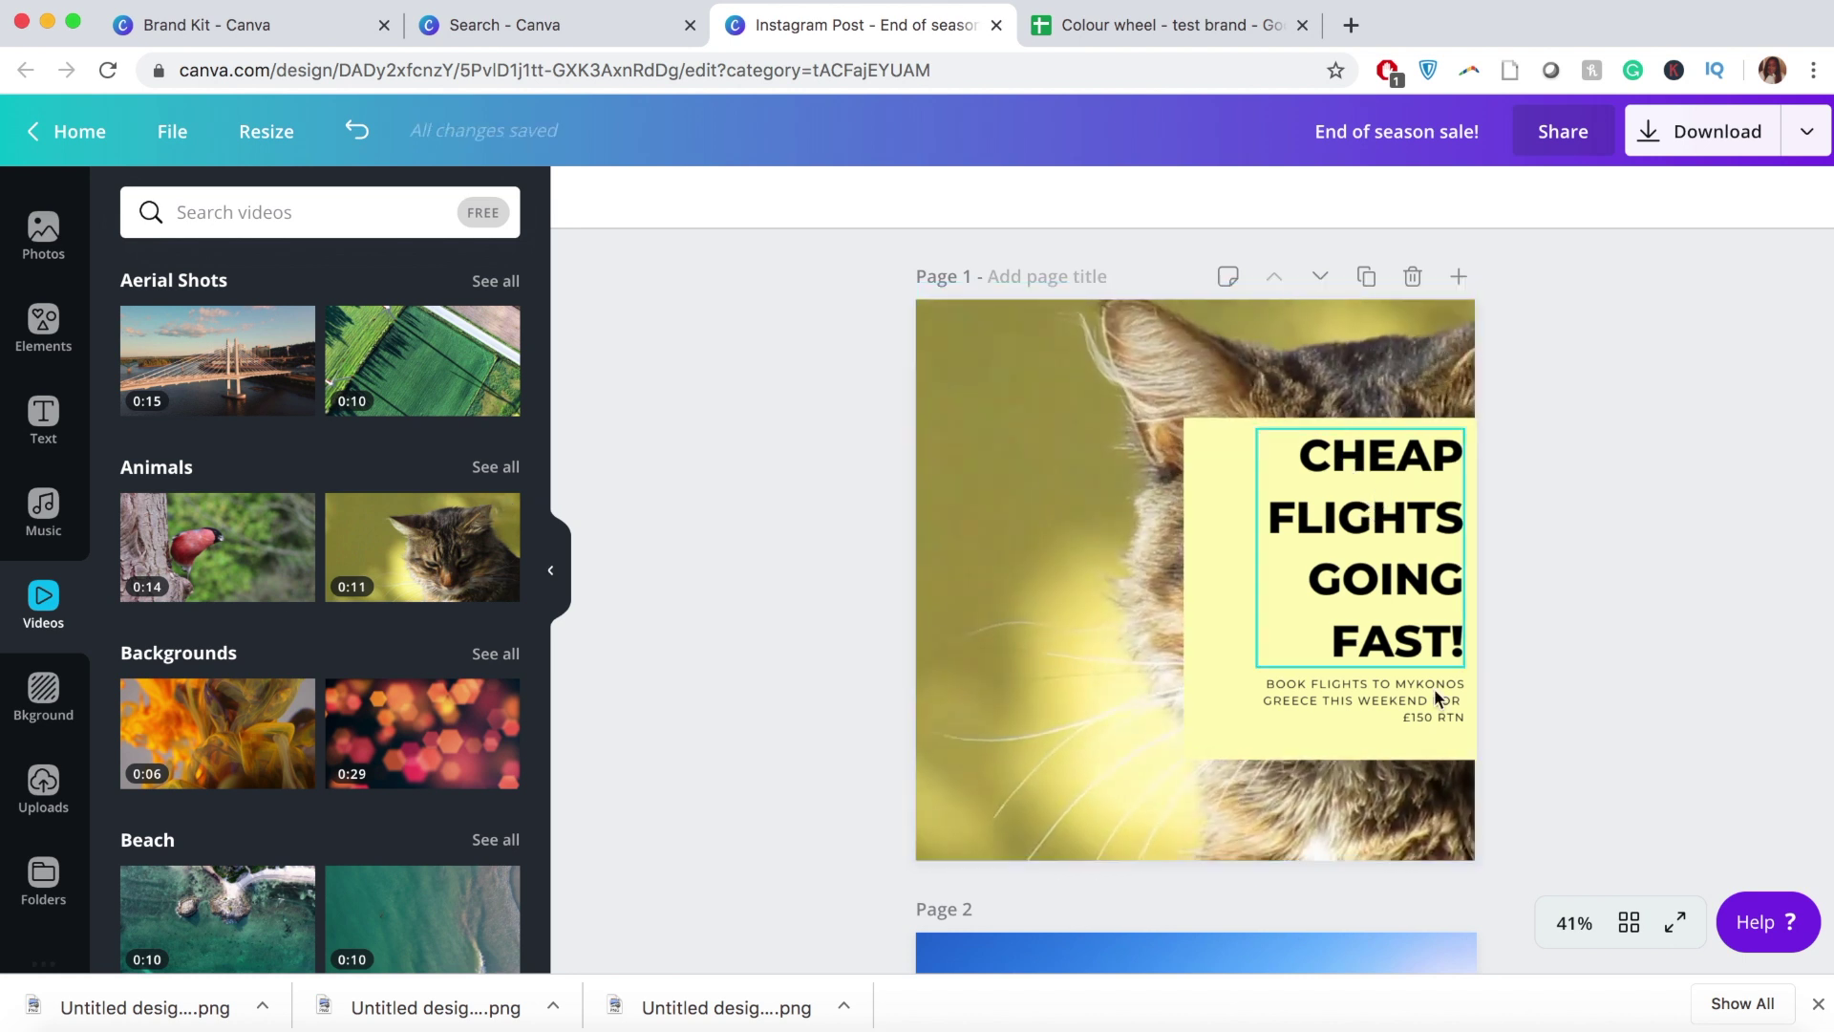
left_click(1710, 135)
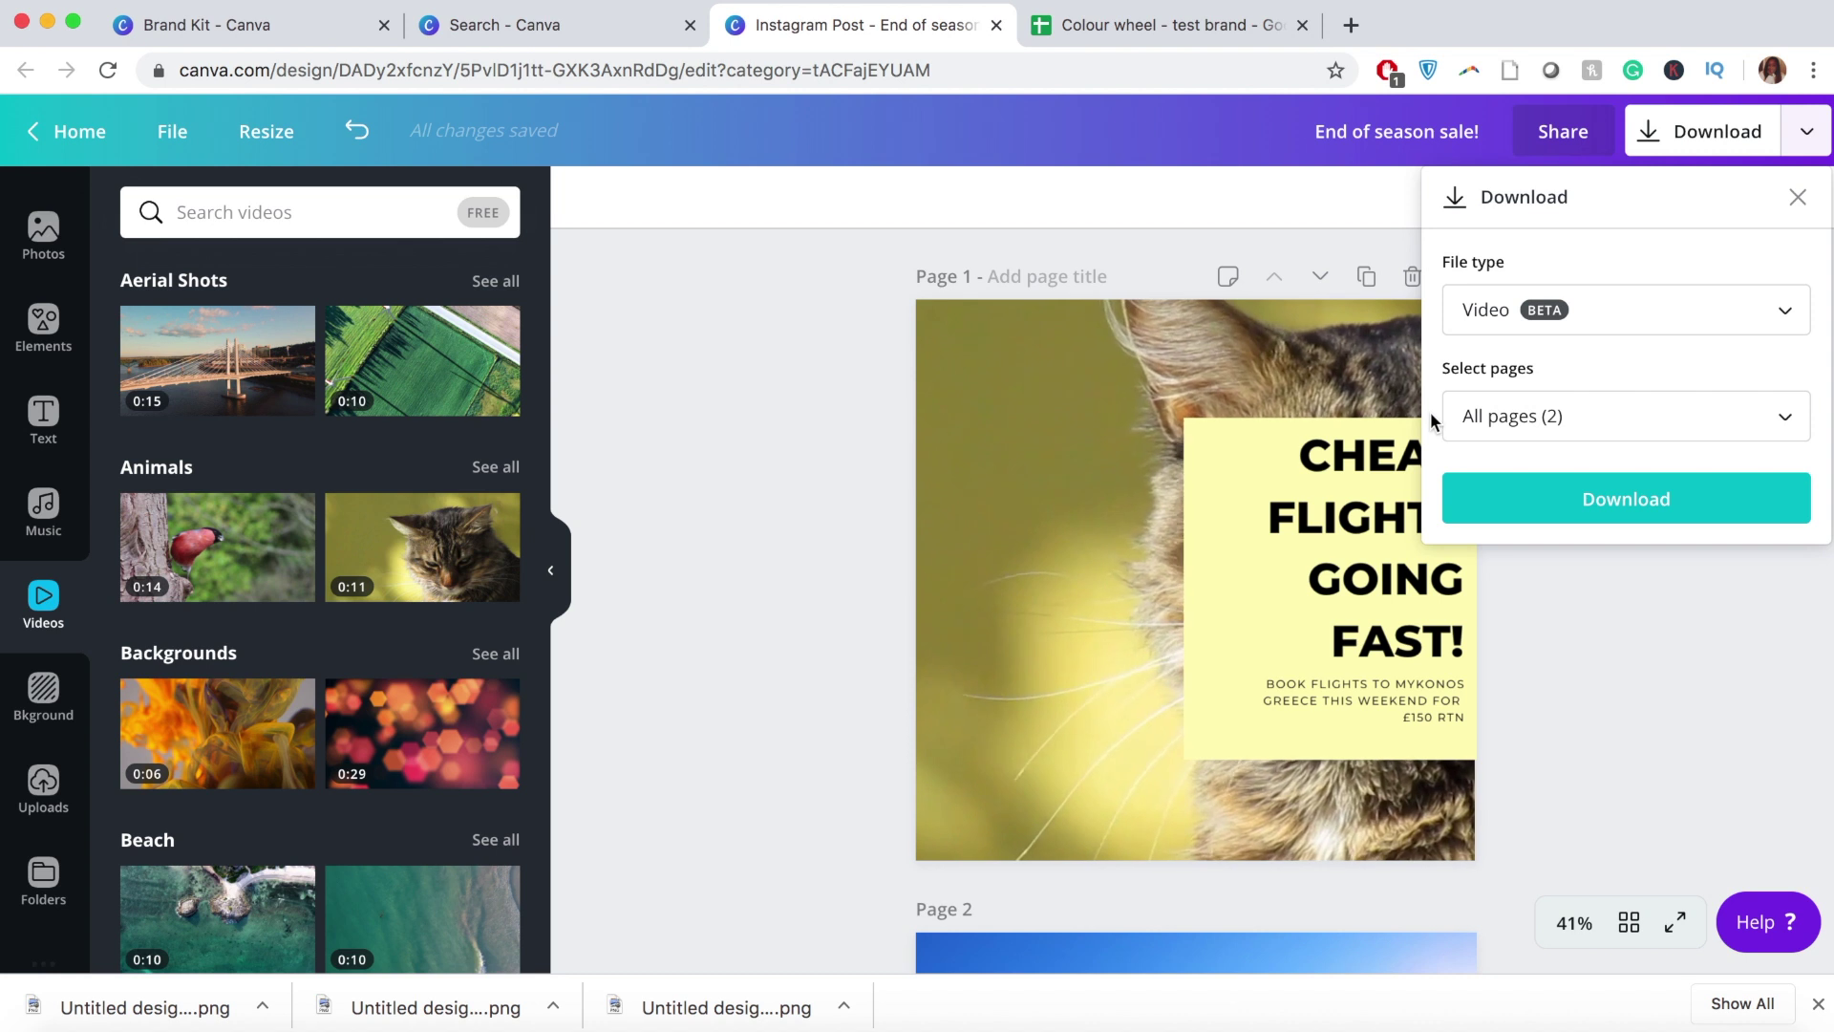
Step: Browse the background library from landscapes and patterns down to all results, and look through the uploaded images
left_click(43, 695)
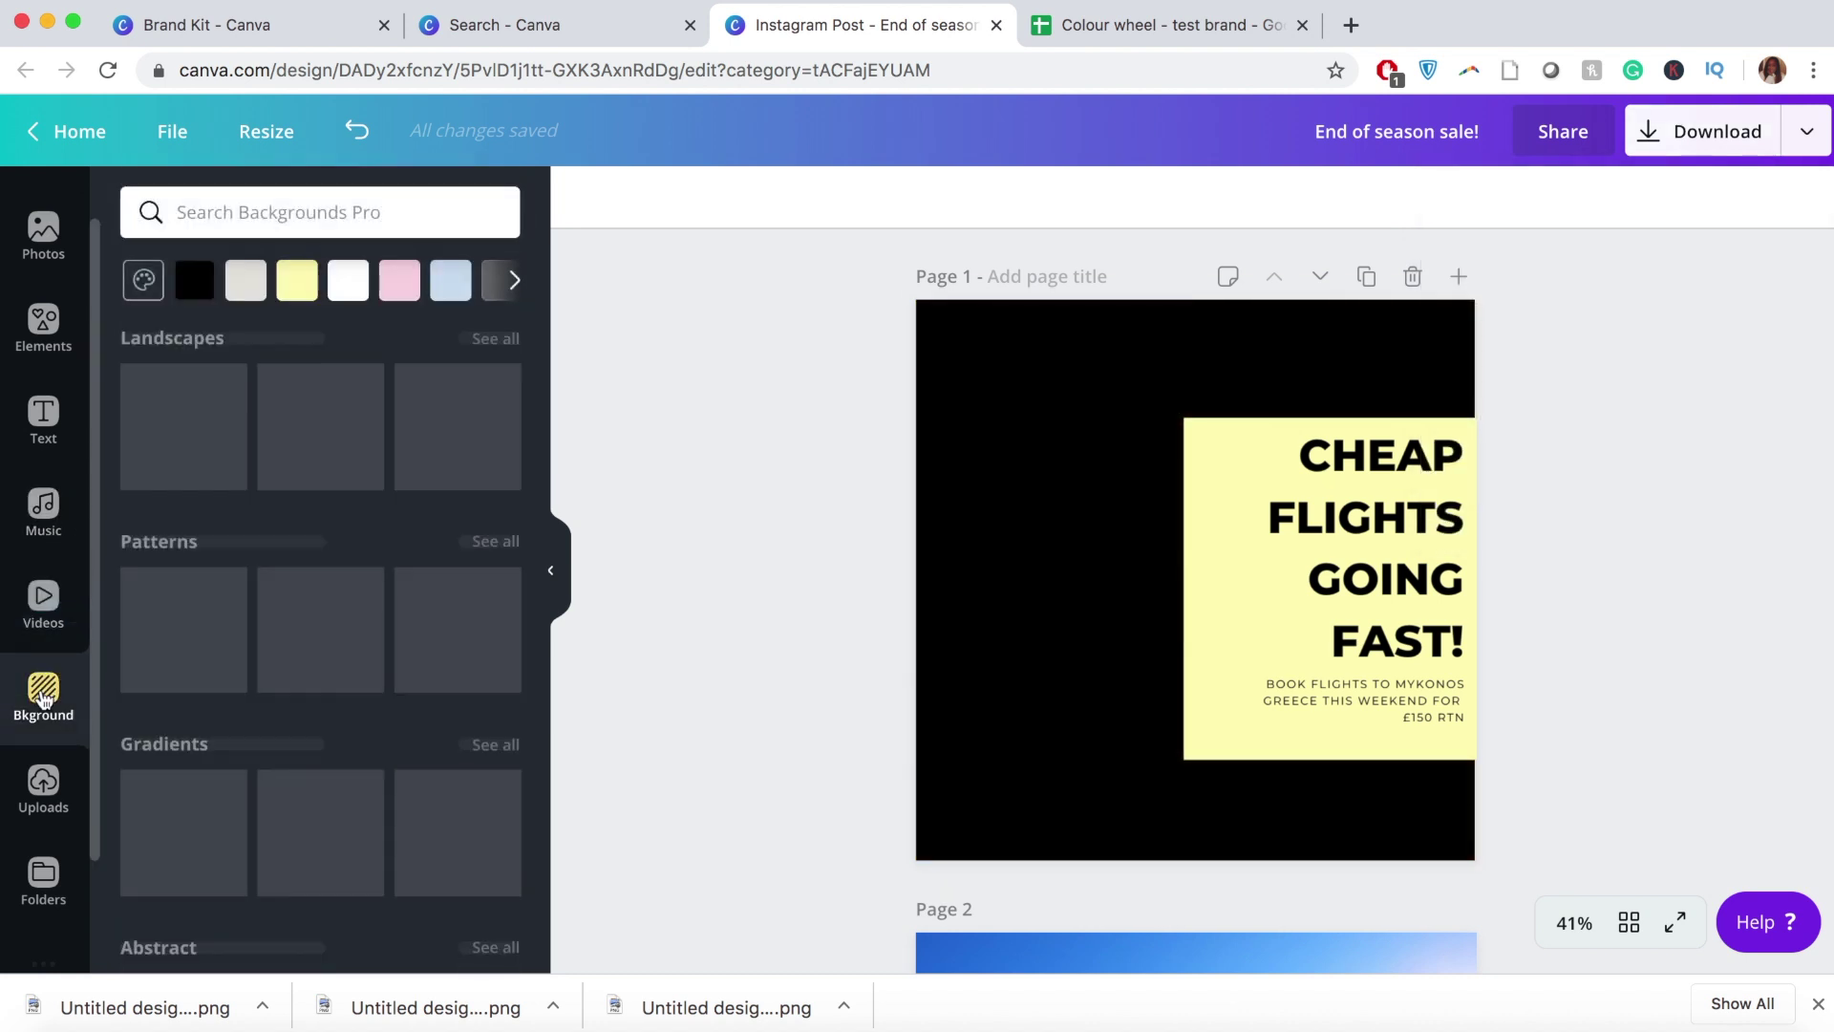
scroll(326, 621, "down", 1)
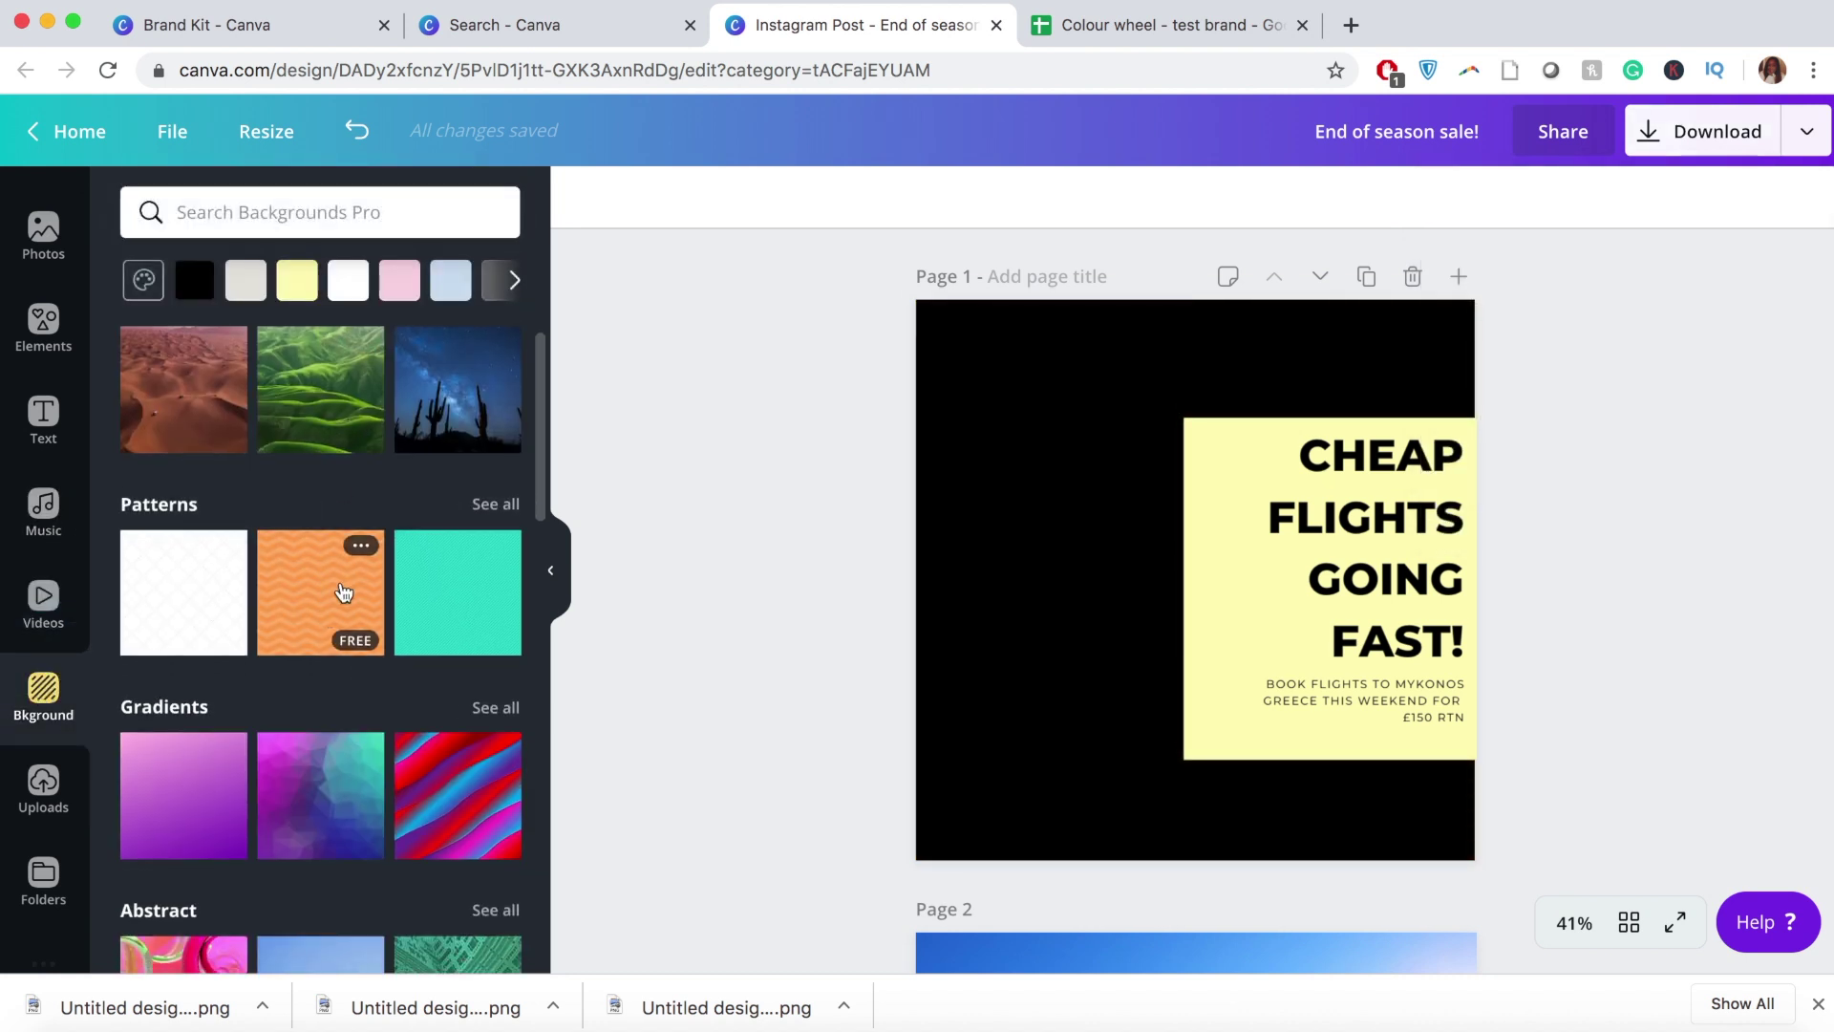
scroll(296, 712, "down", 5)
scroll(297, 703, "down", 12)
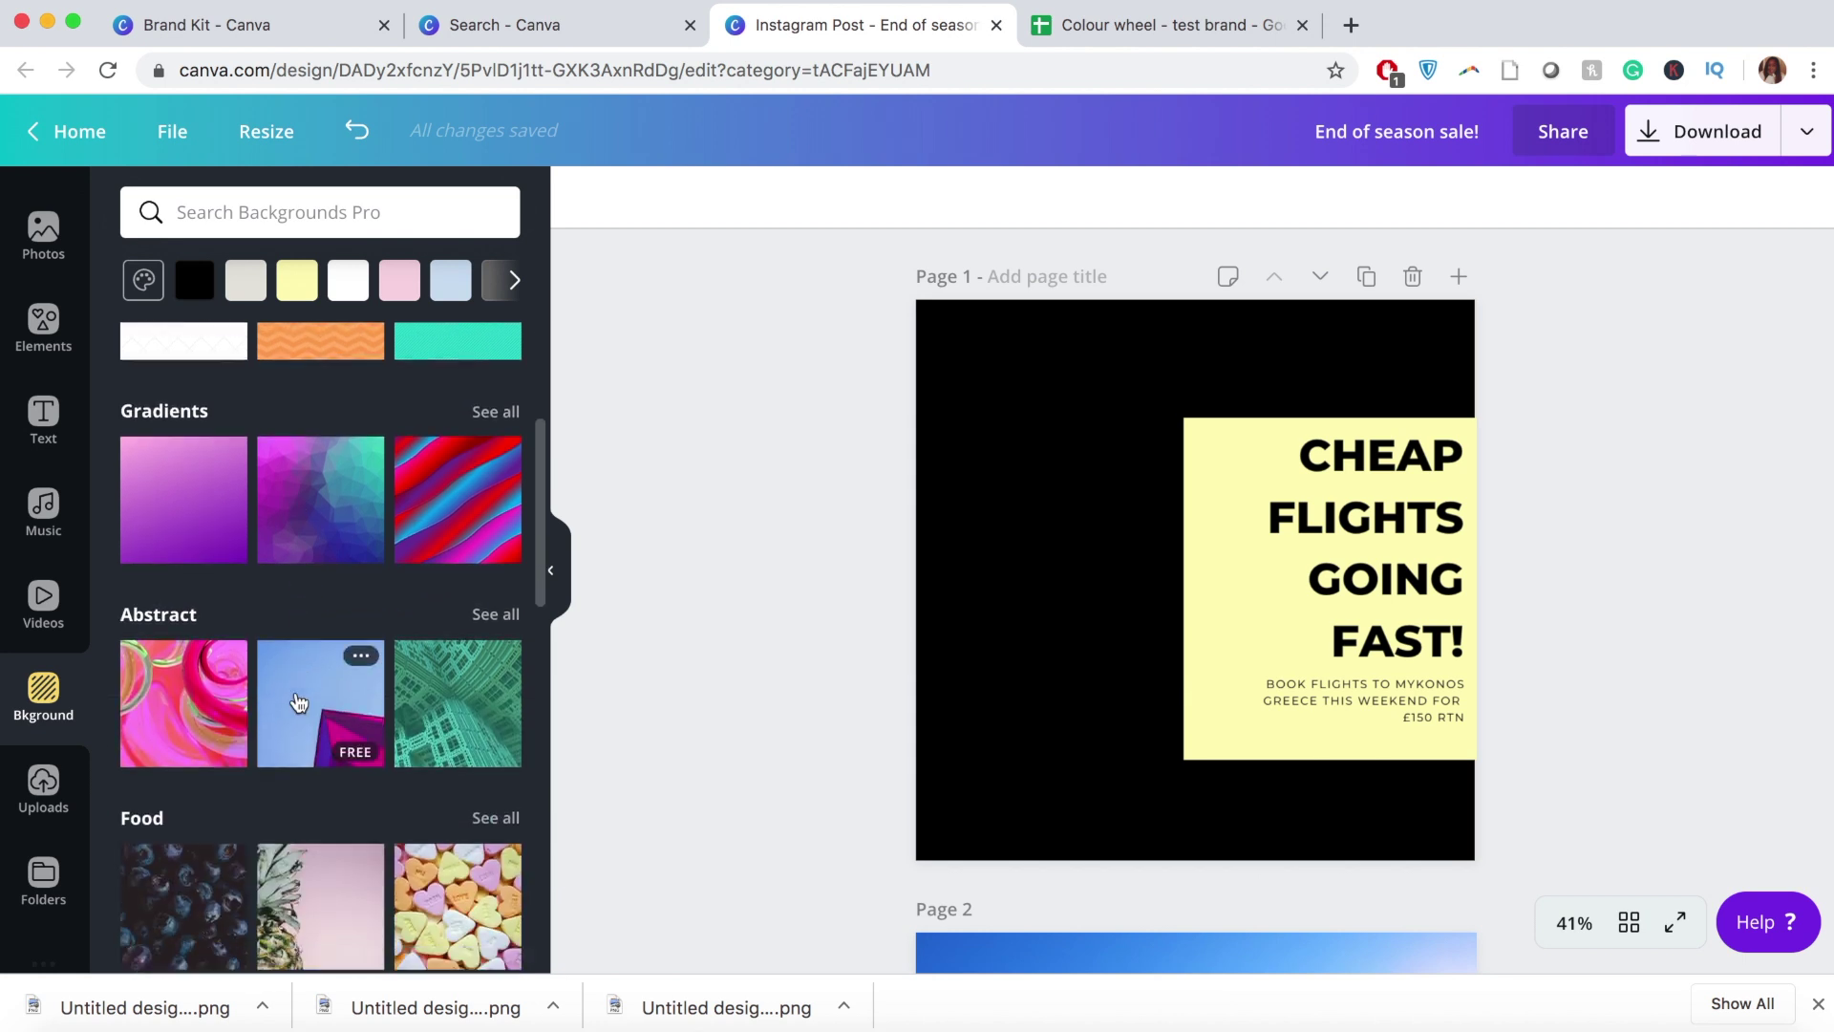
scroll(301, 702, "down", 10)
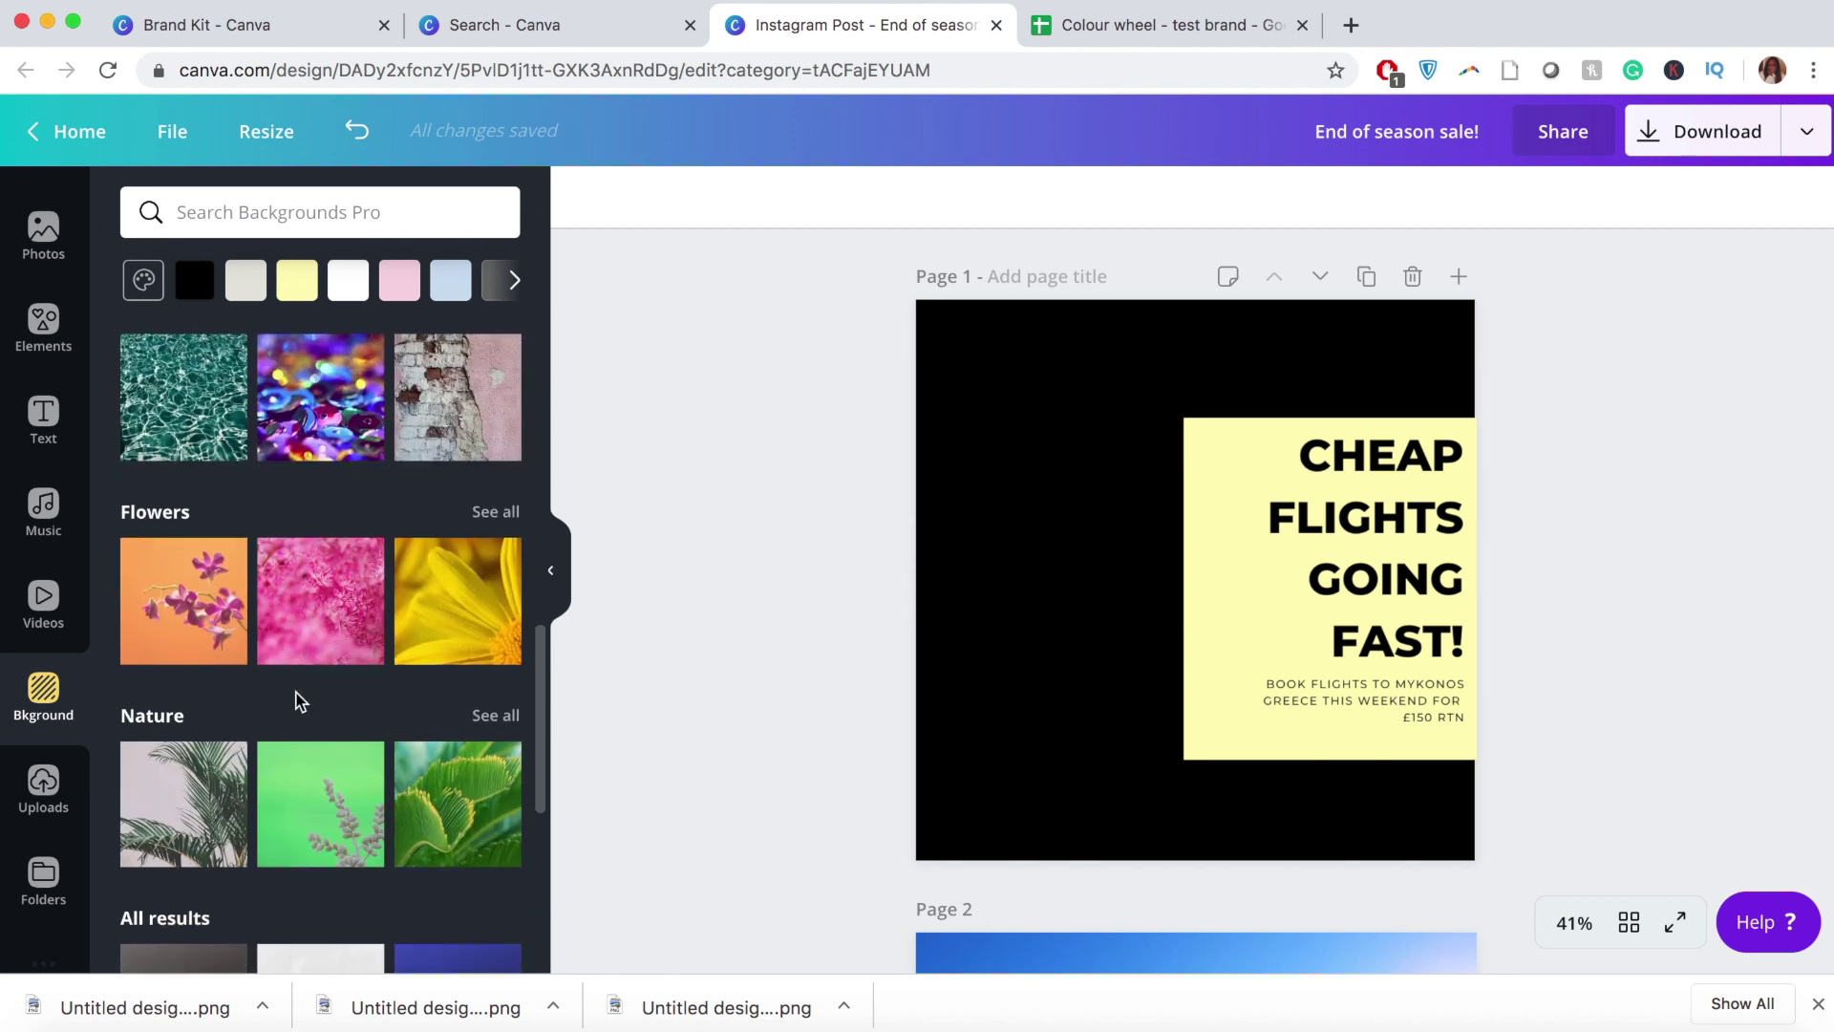
scroll(298, 702, "down", 2)
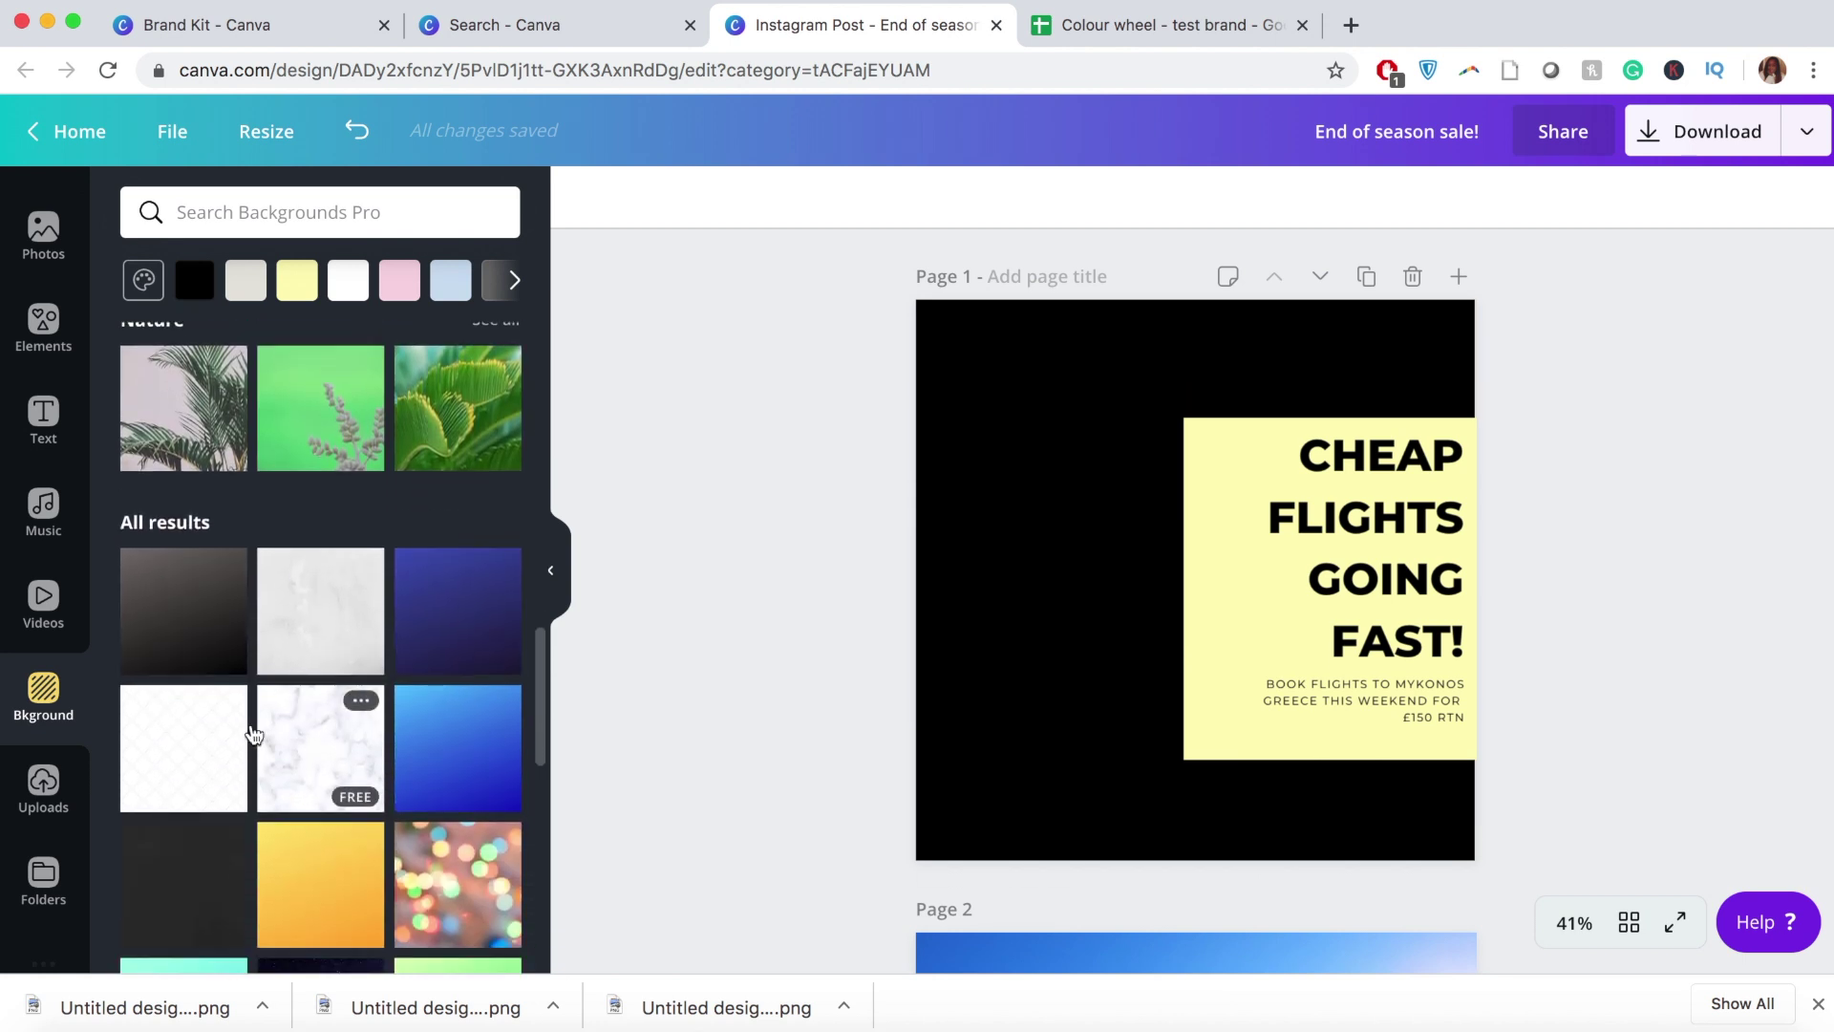
left_click(52, 794)
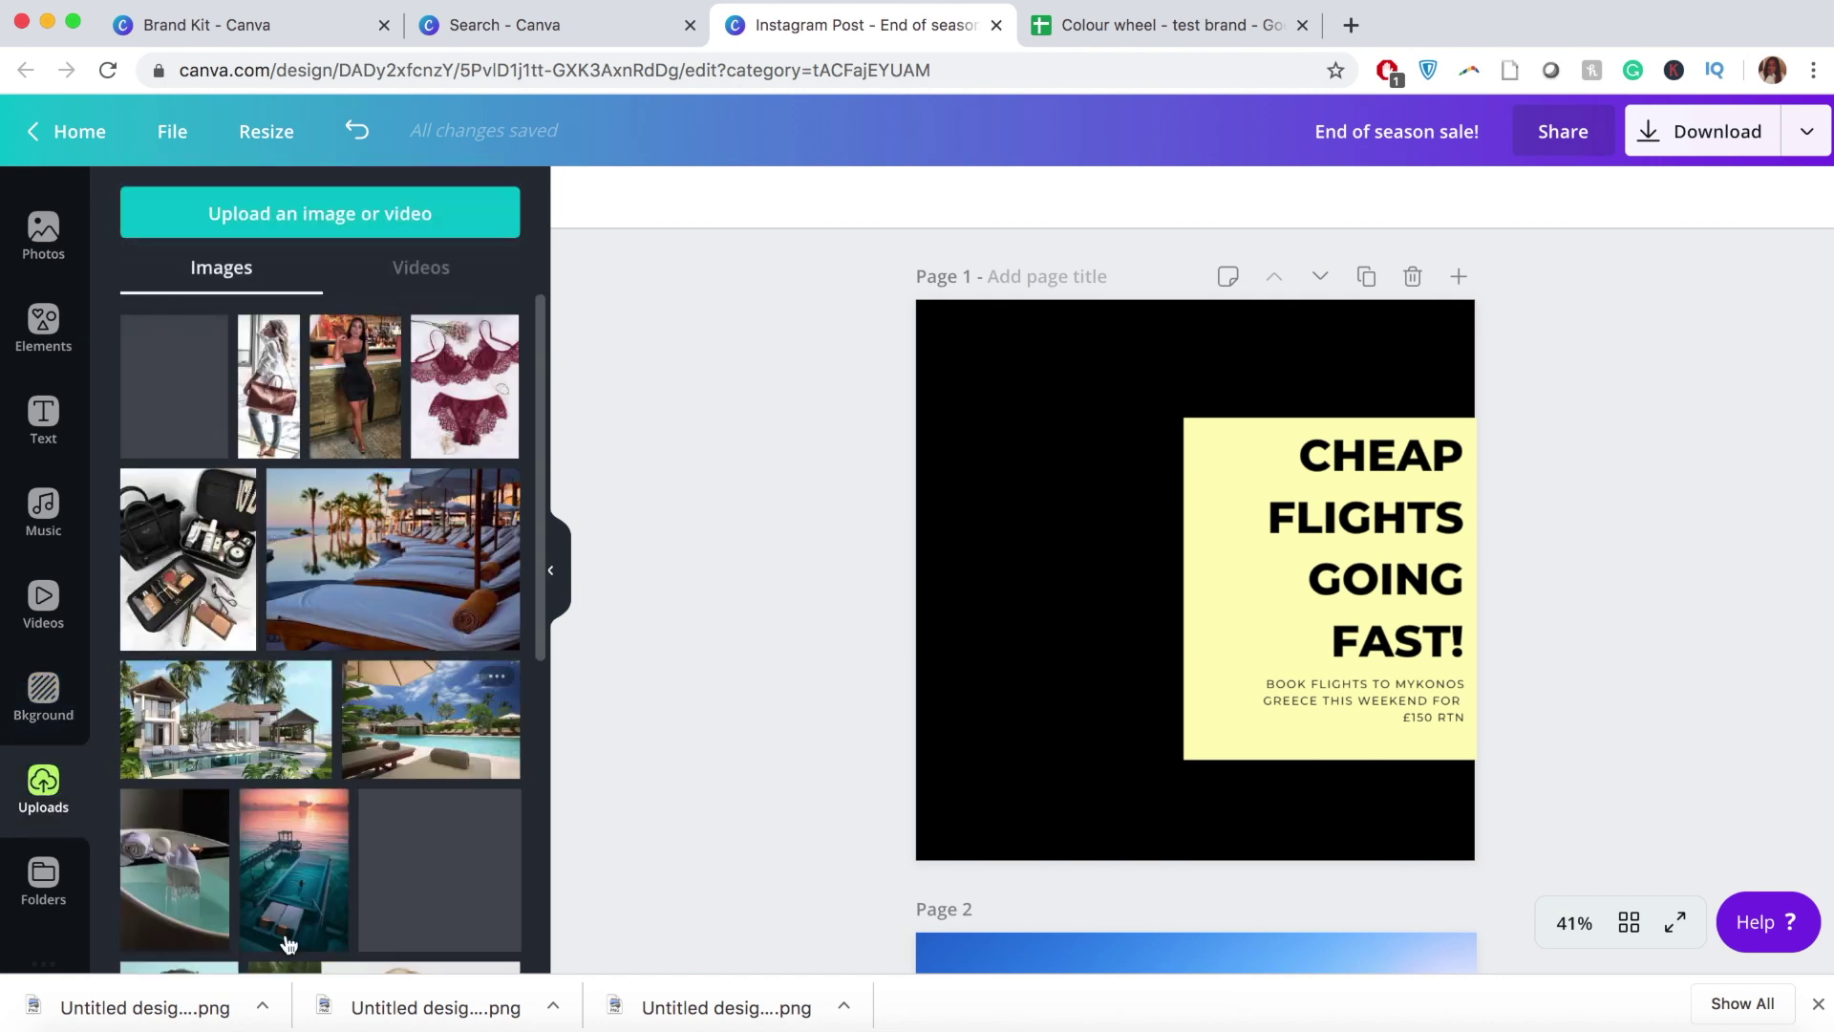
scroll(406, 860, "down", 5)
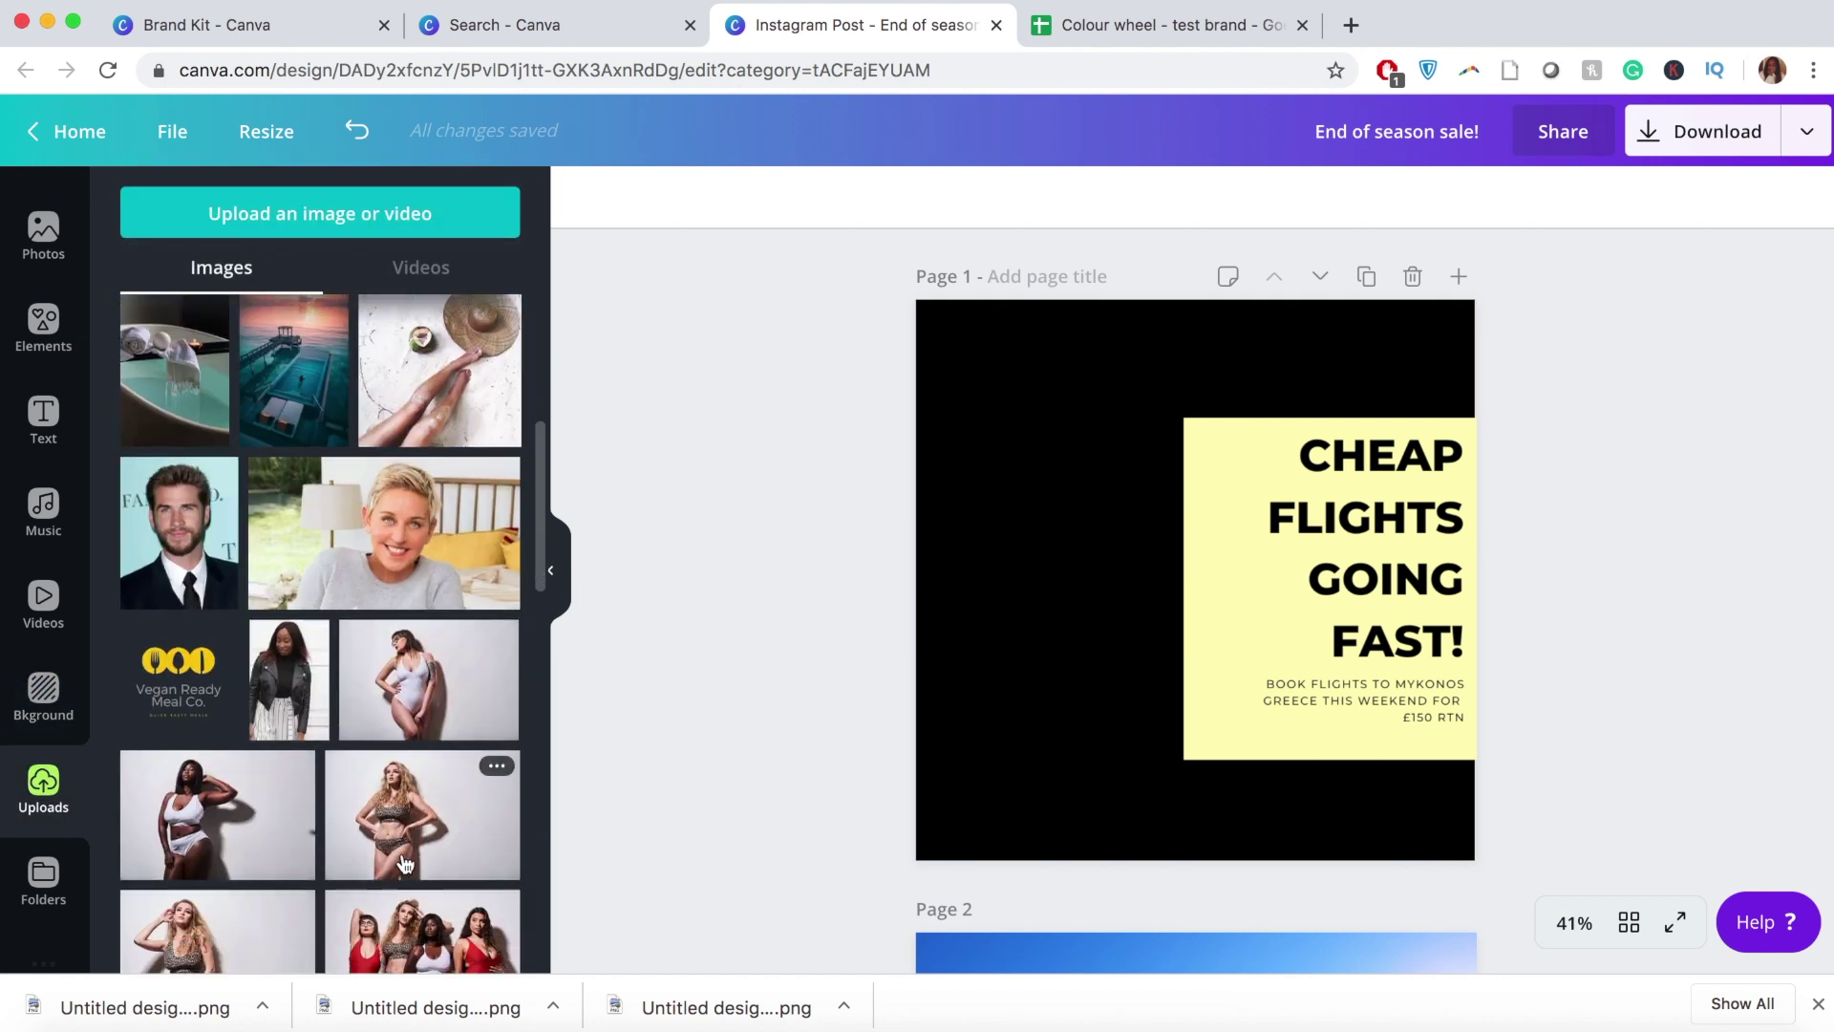